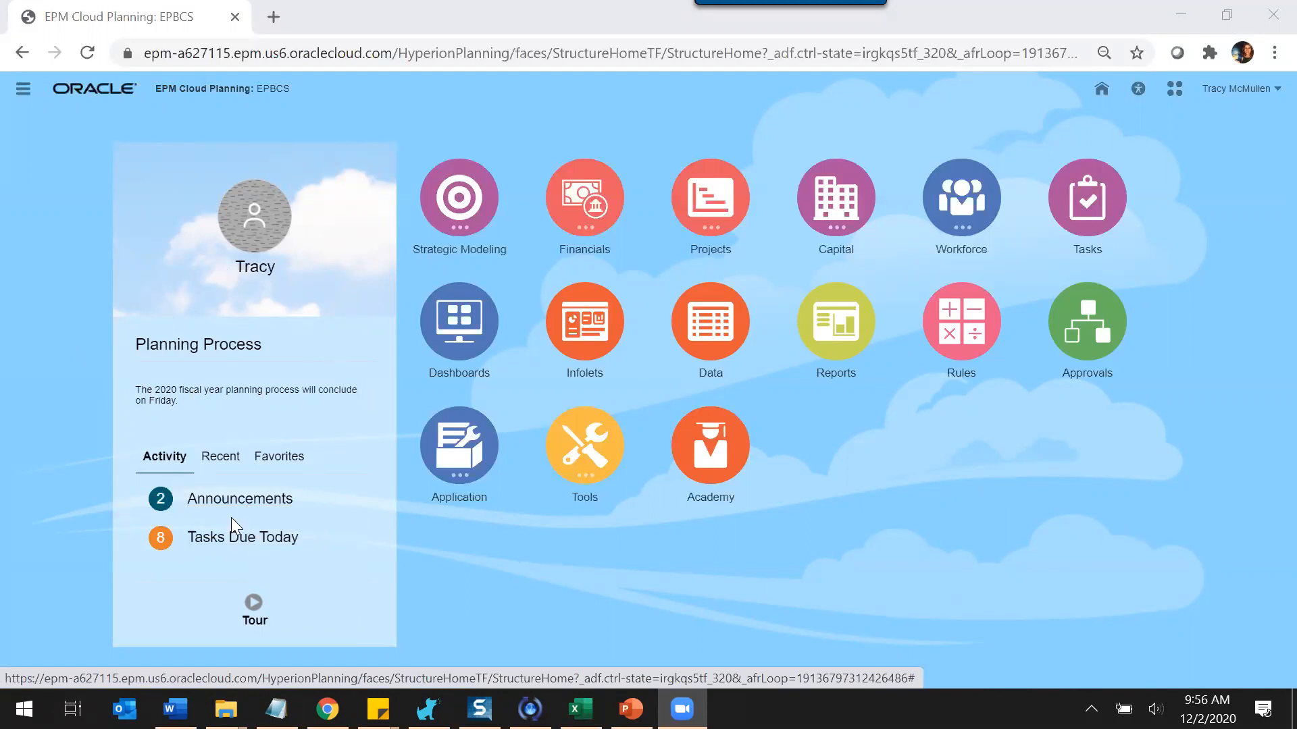
- Read the announcements on the home page and return to the activity summary
click(231, 498)
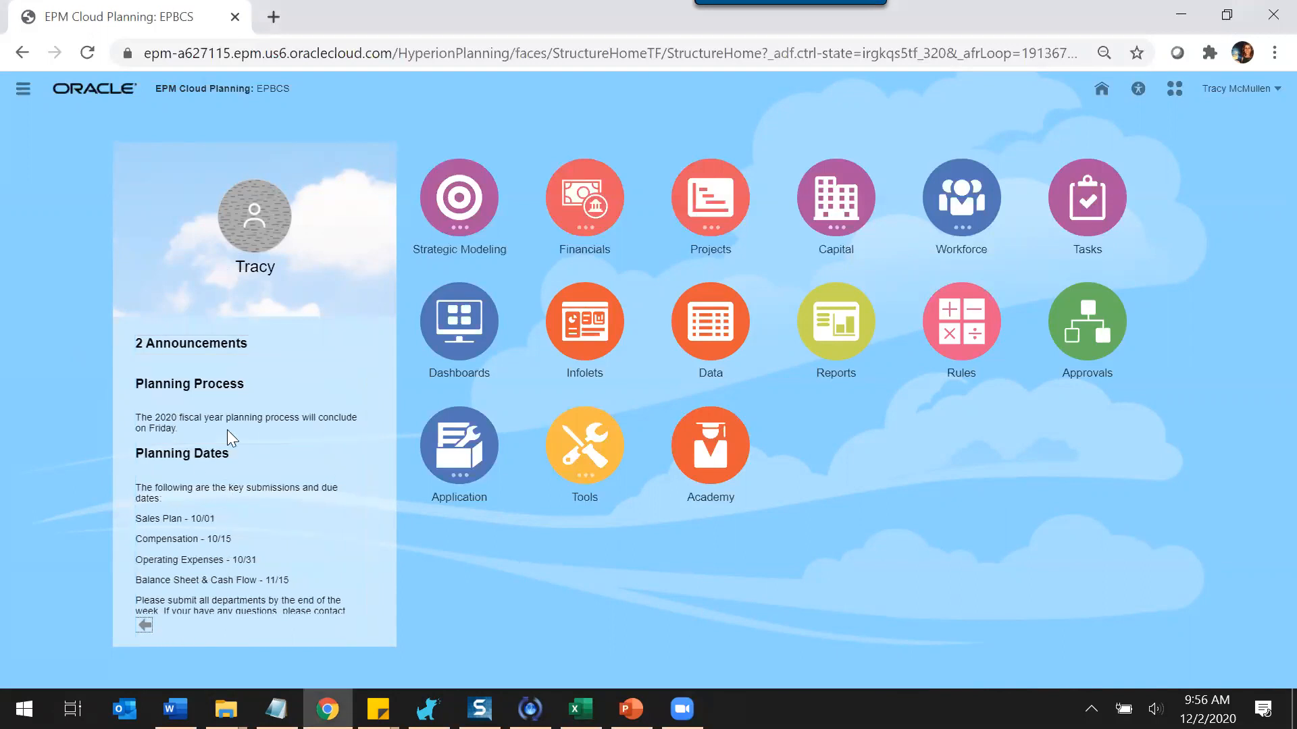
scroll(230, 433, down, 2)
click(146, 625)
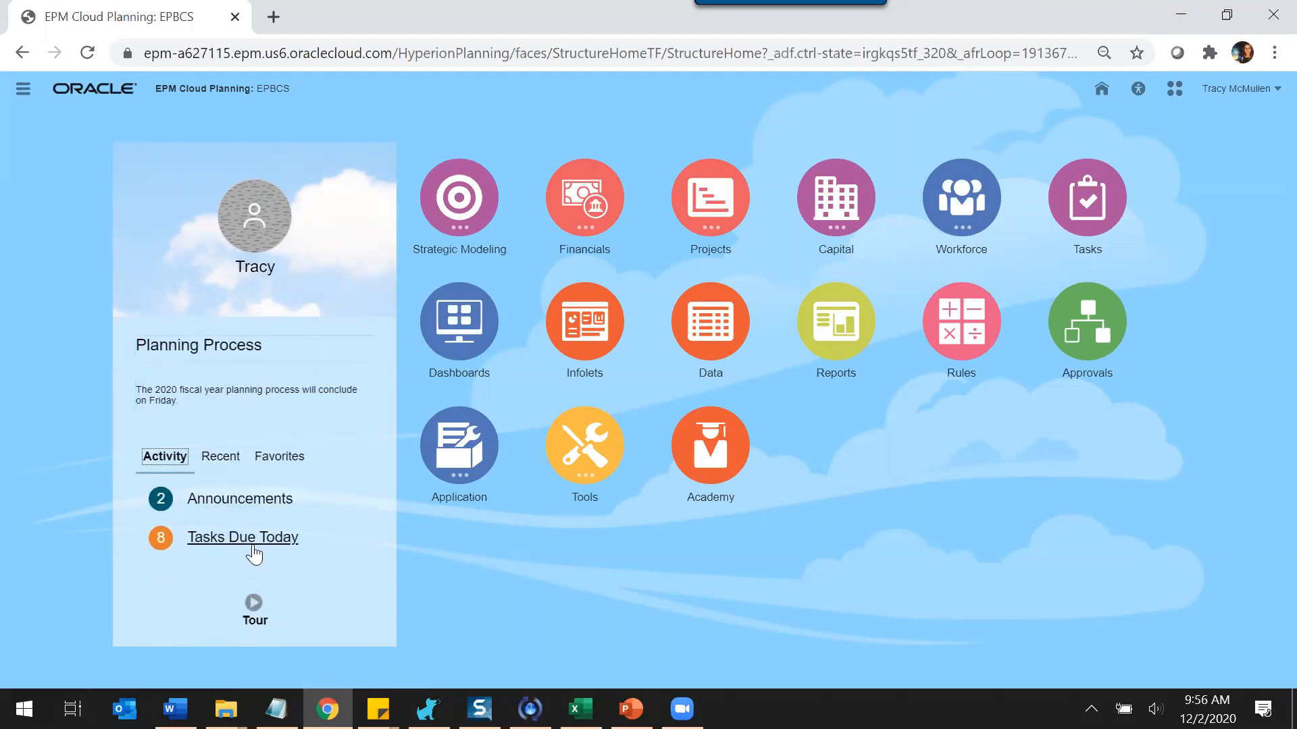
- Mark the recently used Enter Expenses form as a favorite and display the list of favorites
click(221, 459)
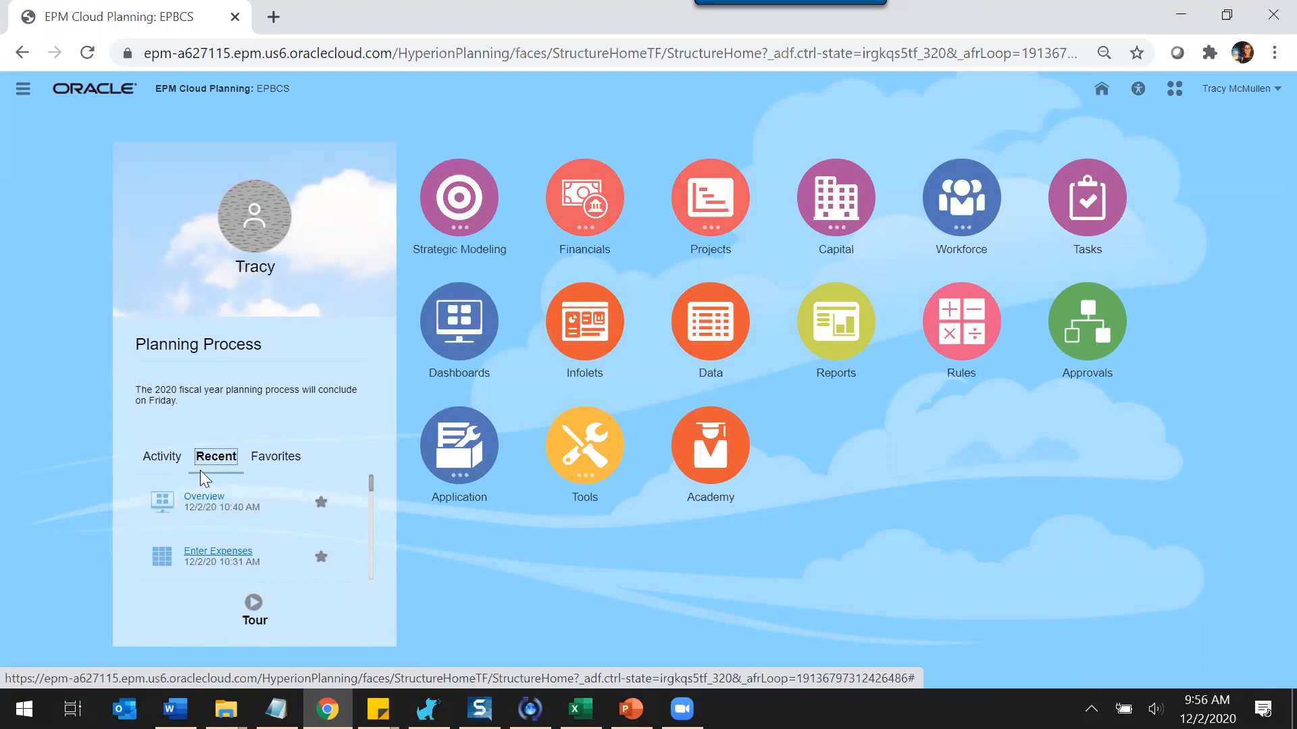
click(277, 459)
click(215, 457)
click(321, 556)
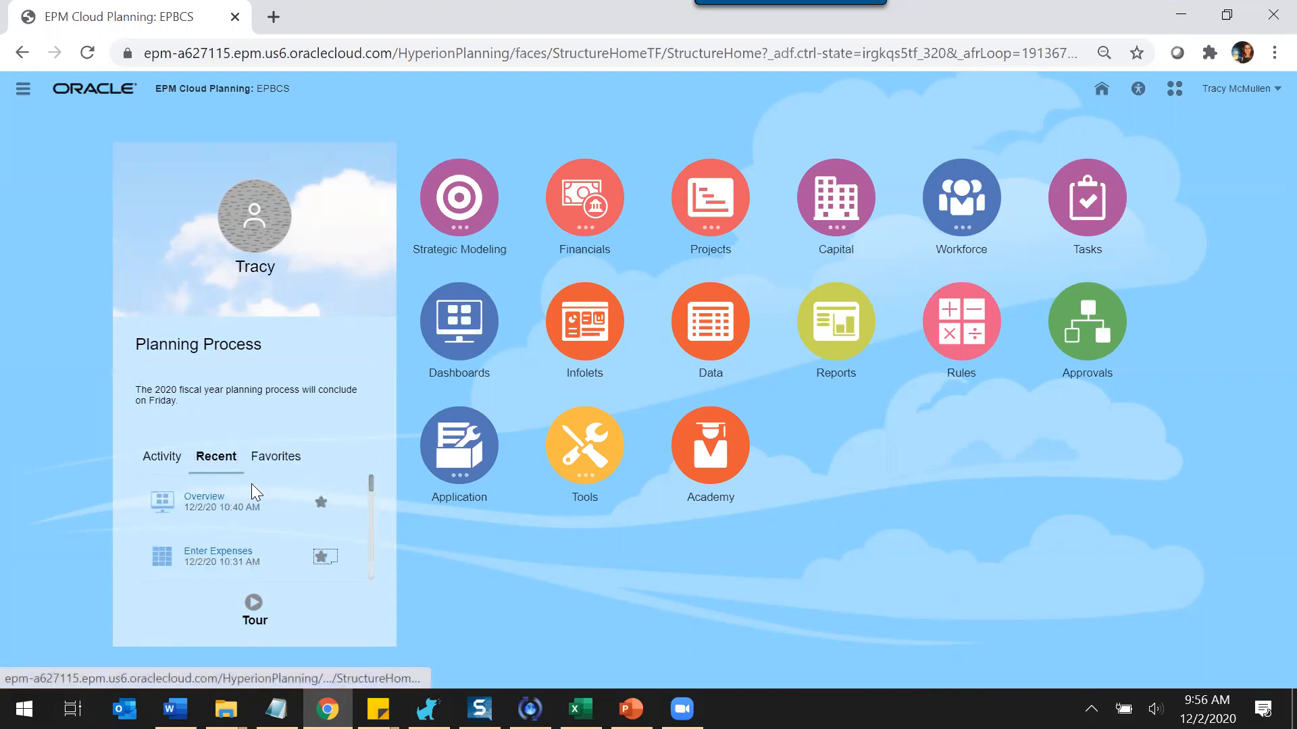
click(286, 465)
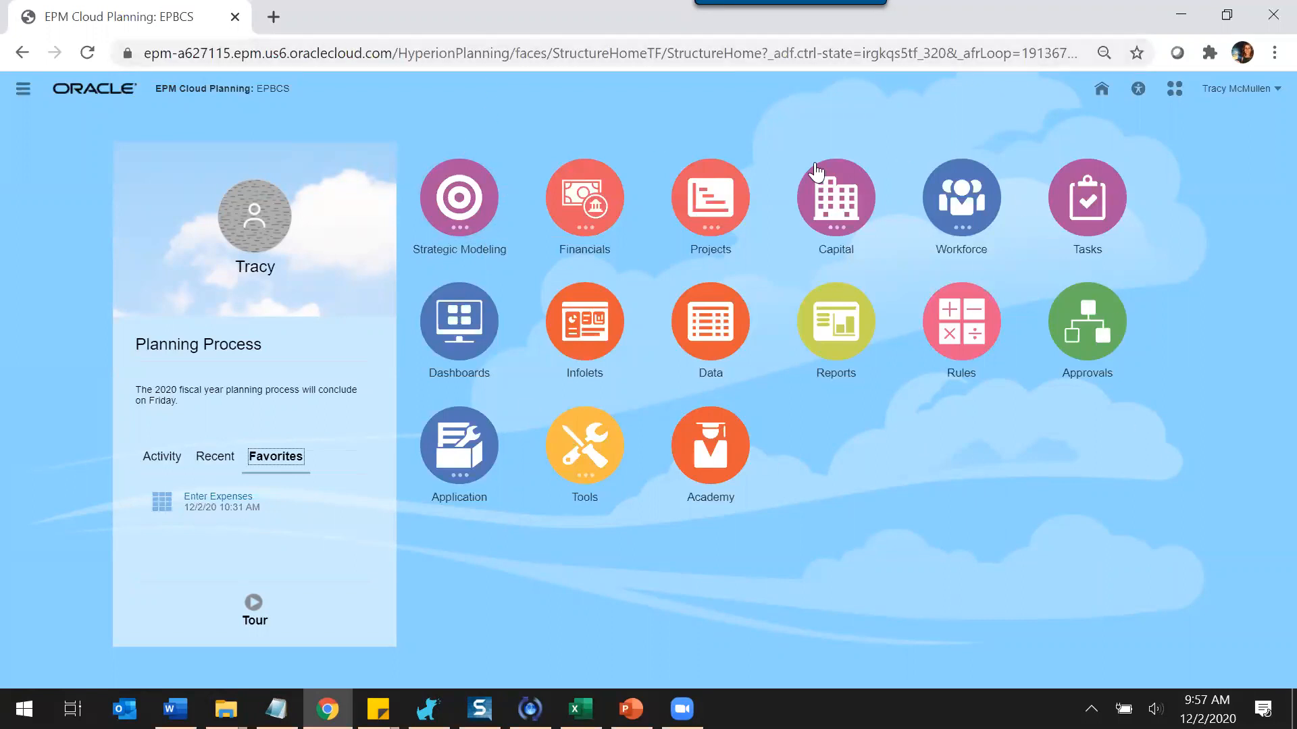
- View the Financials Expense forms and their Overview dashboard, and return to the home page
click(585, 201)
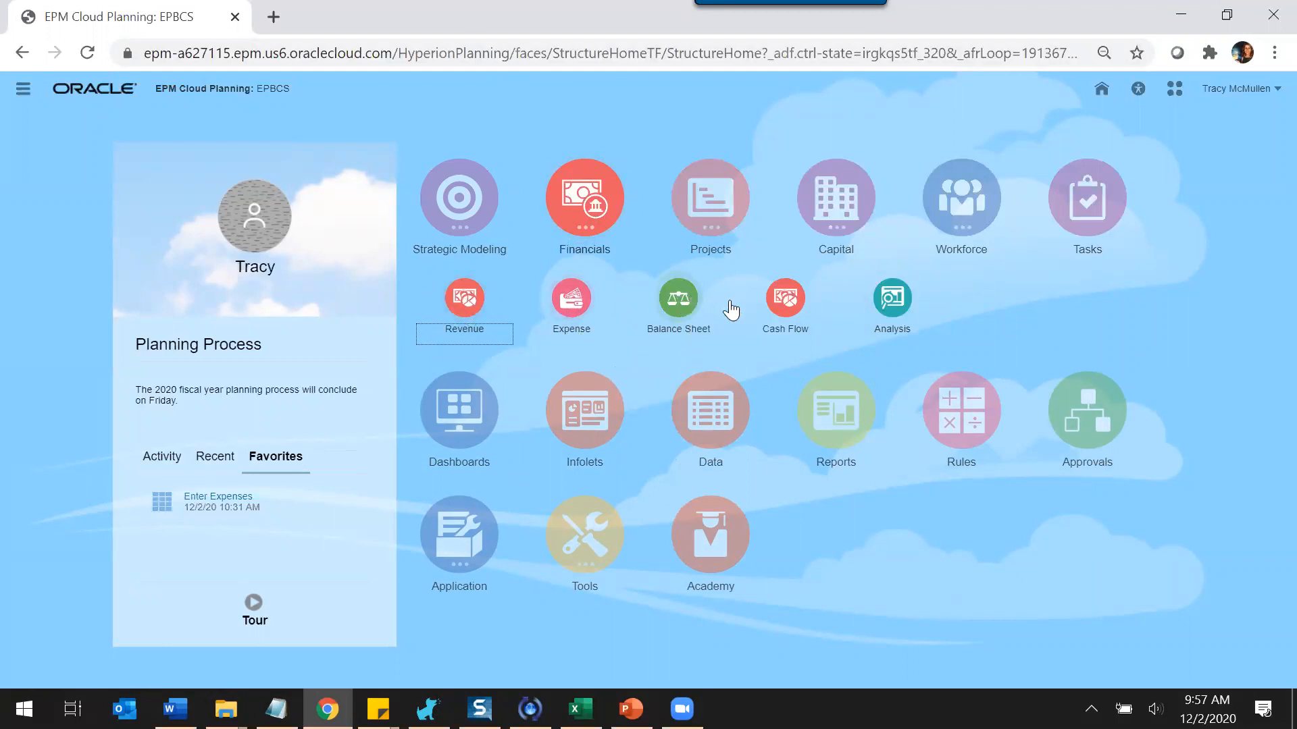
click(572, 304)
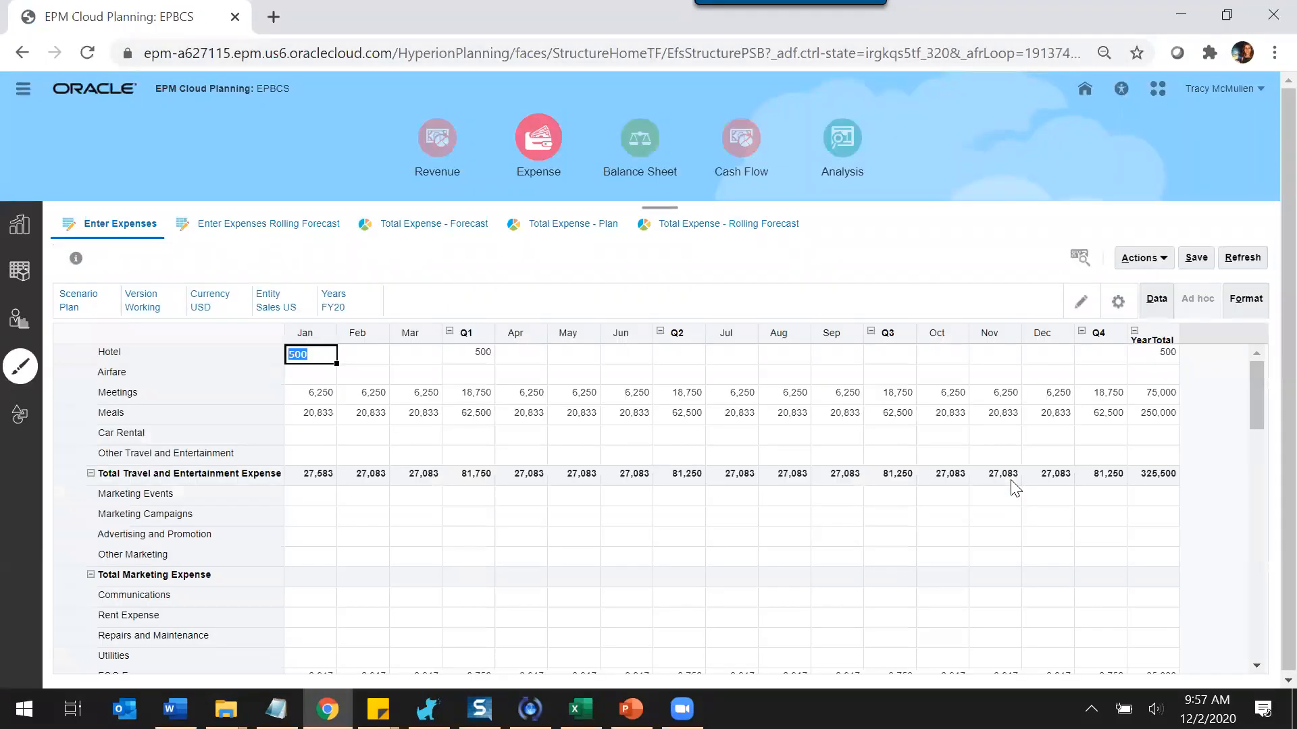
click(19, 230)
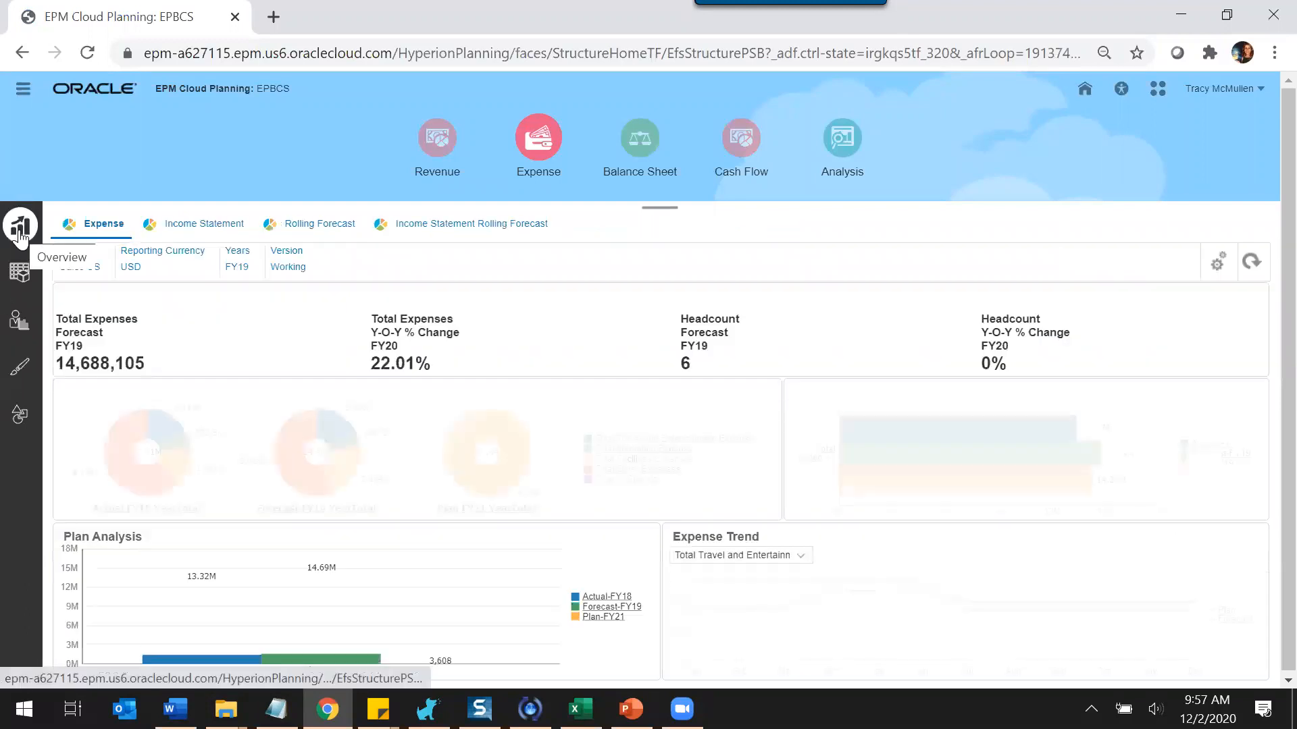
click(1088, 89)
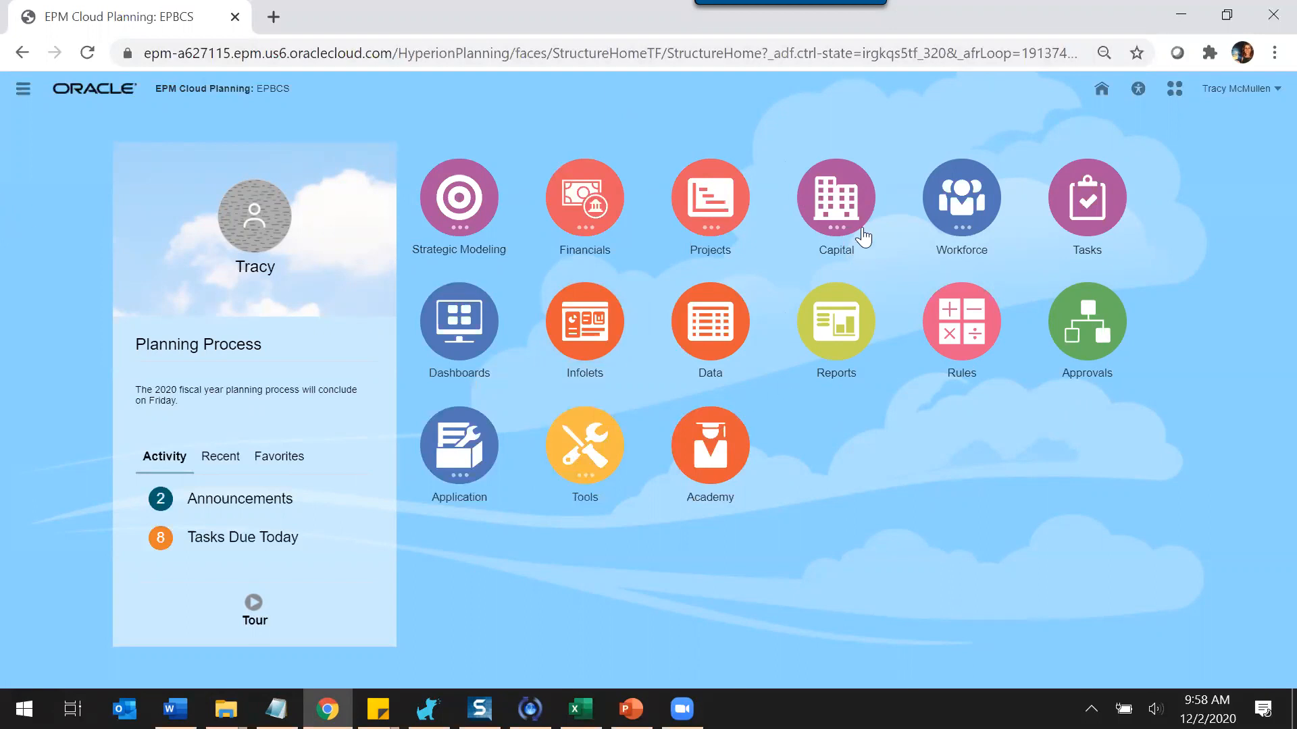
- Review the connections and links offered in the Navigator, and close it
click(23, 94)
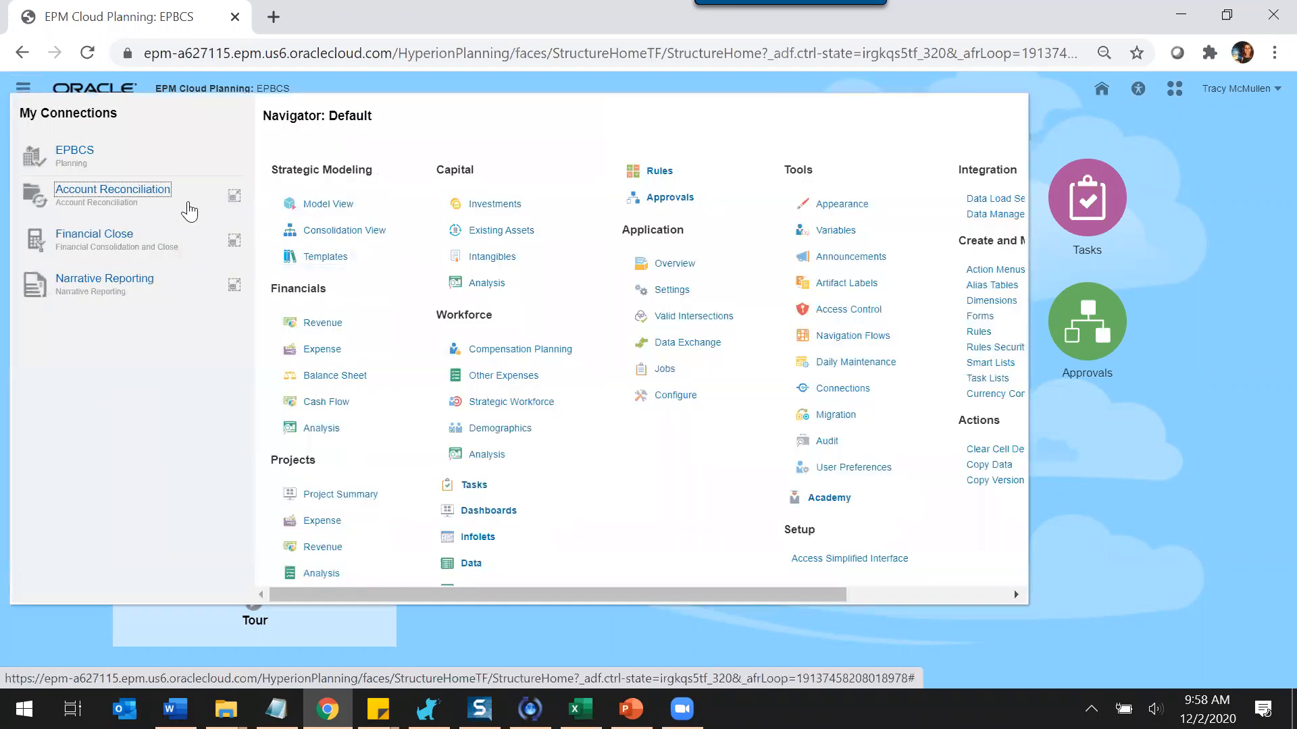
mouse_move(454, 597)
mouse_down()
mouse_move(601, 600)
mouse_move(466, 613)
mouse_up()
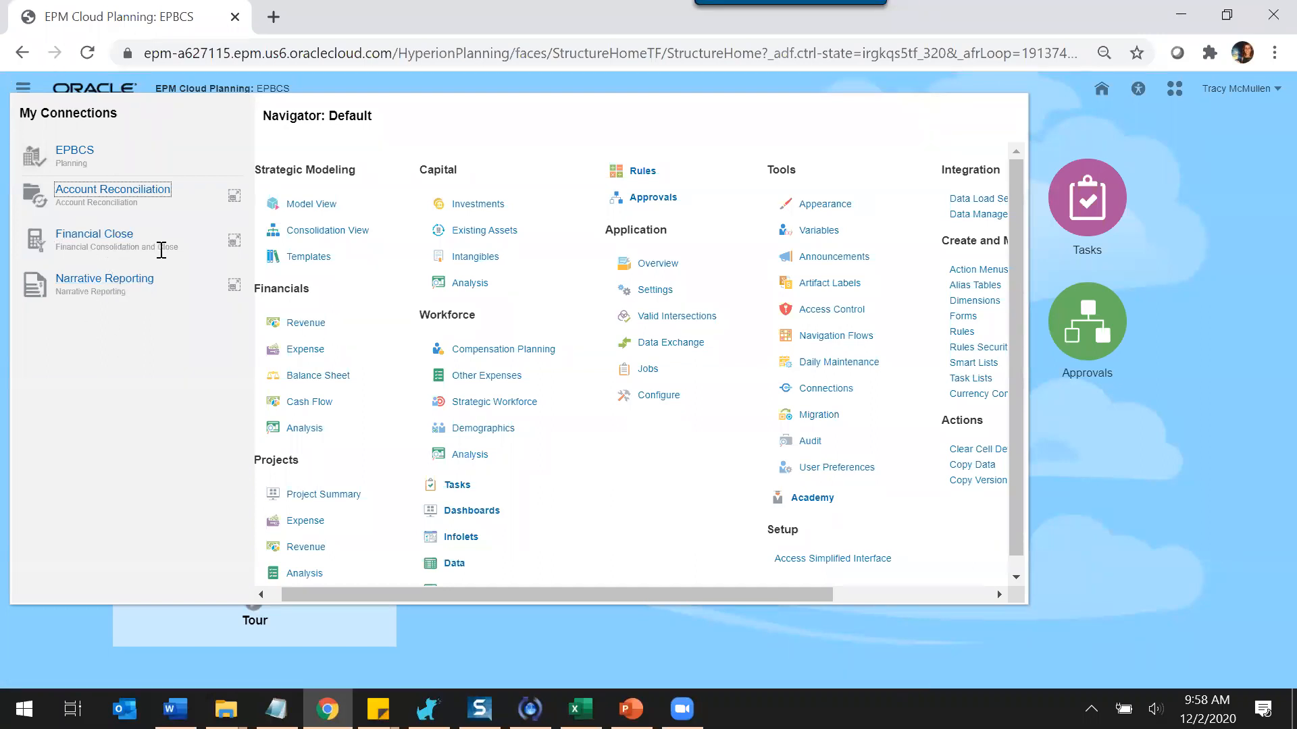
click(1163, 500)
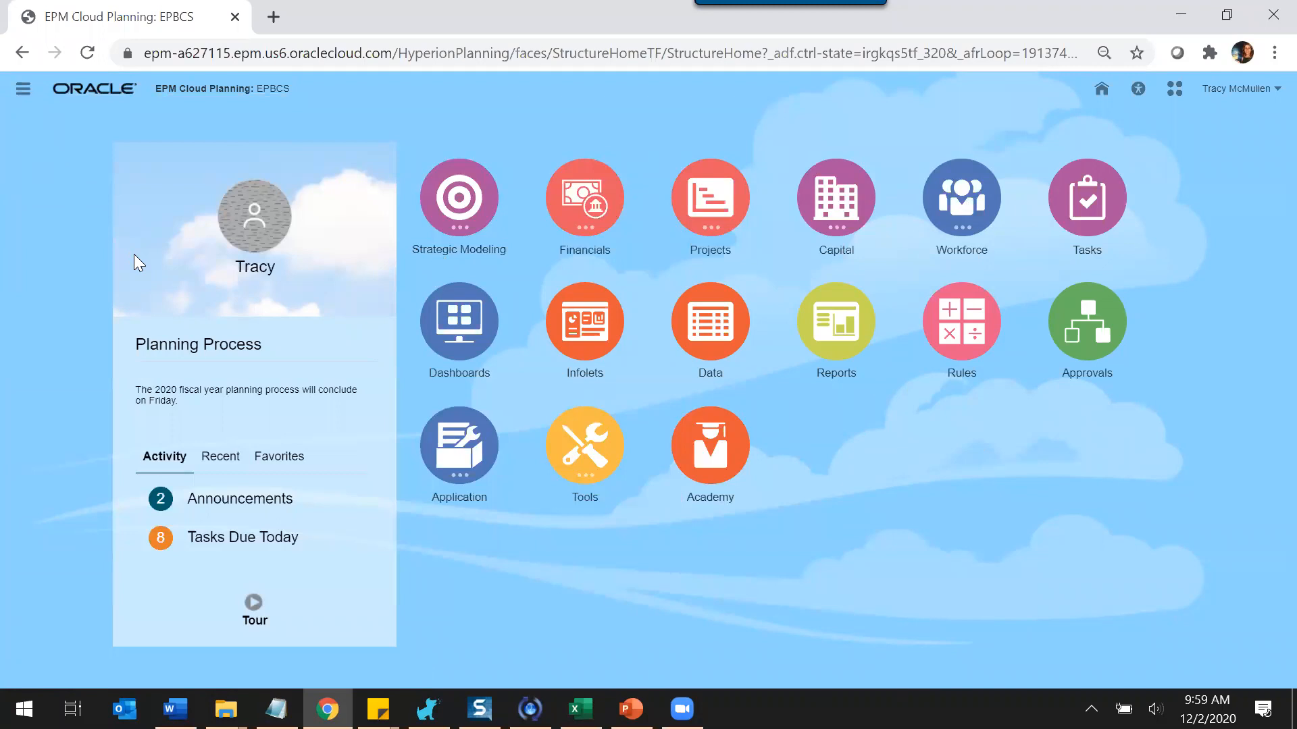
click(25, 94)
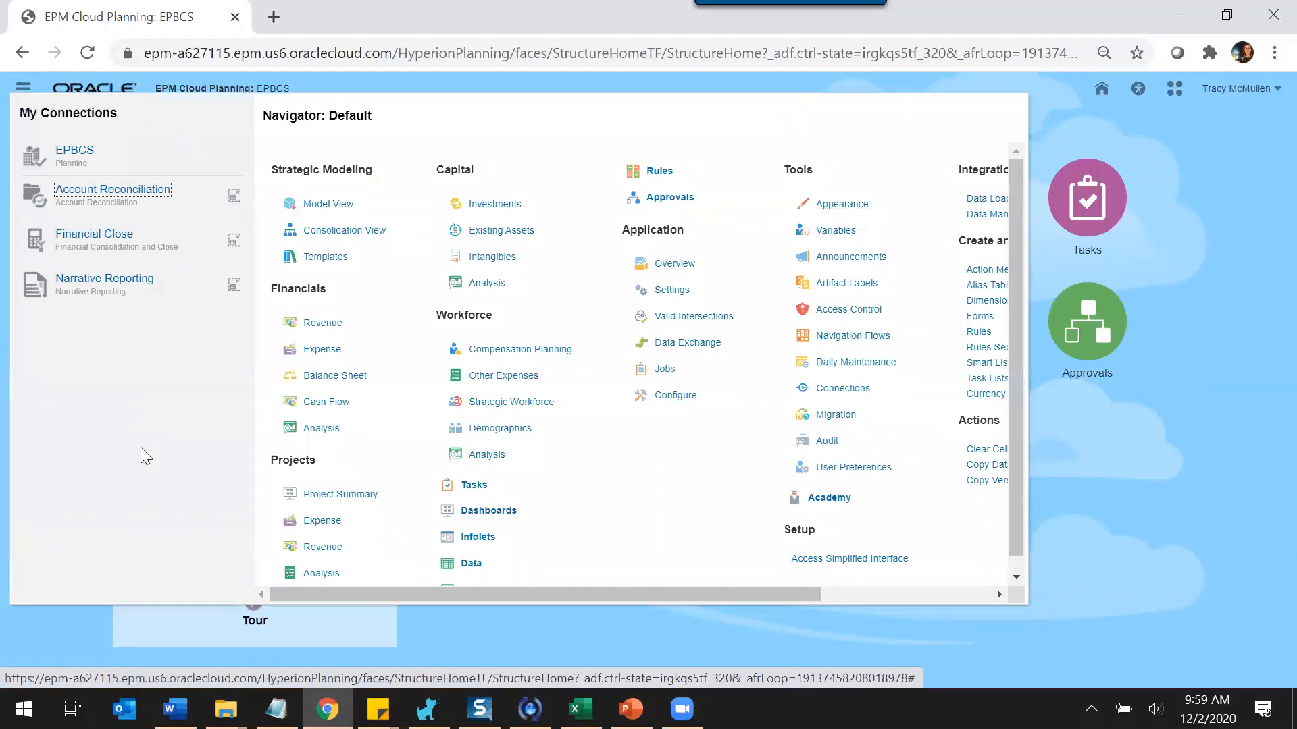
click(1229, 480)
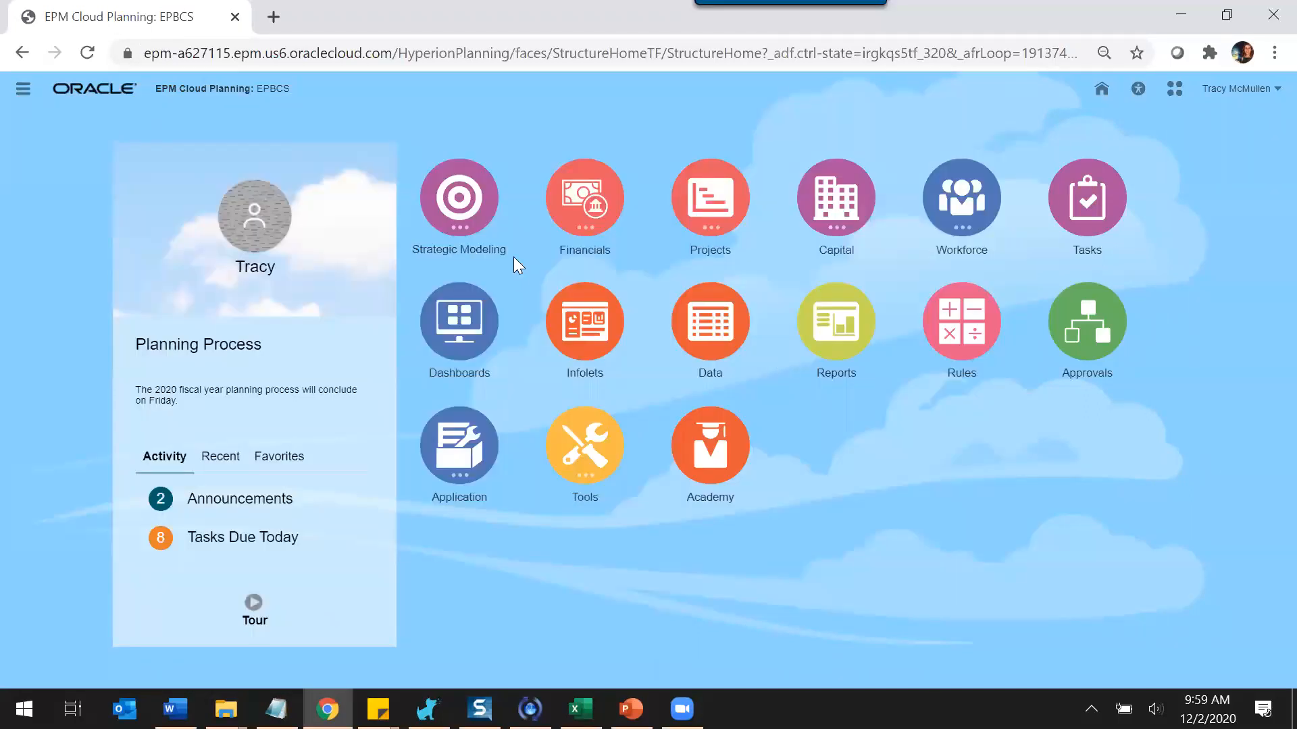
- Look through Financials Expense's Income Statement, Rolling Forecast and Income Statement Rolling Forecast dashboards, ending on the Expense dashboard
click(596, 203)
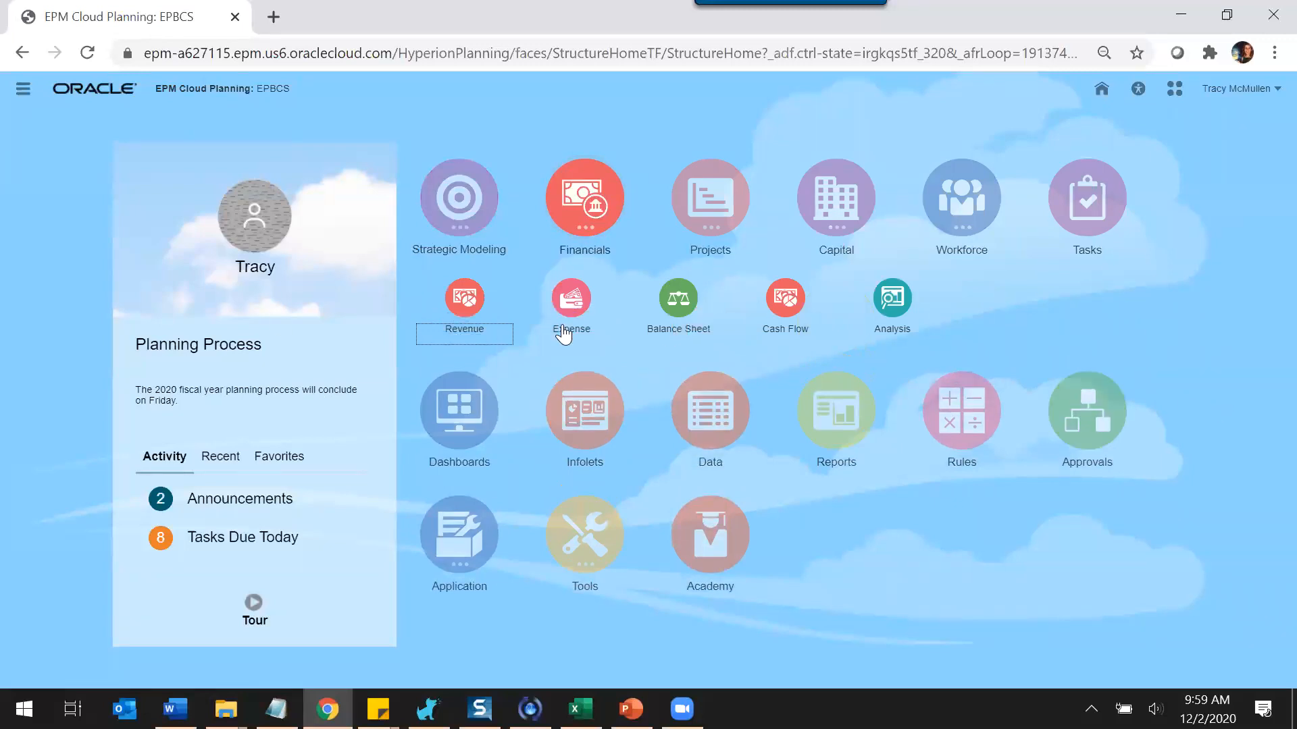
click(576, 304)
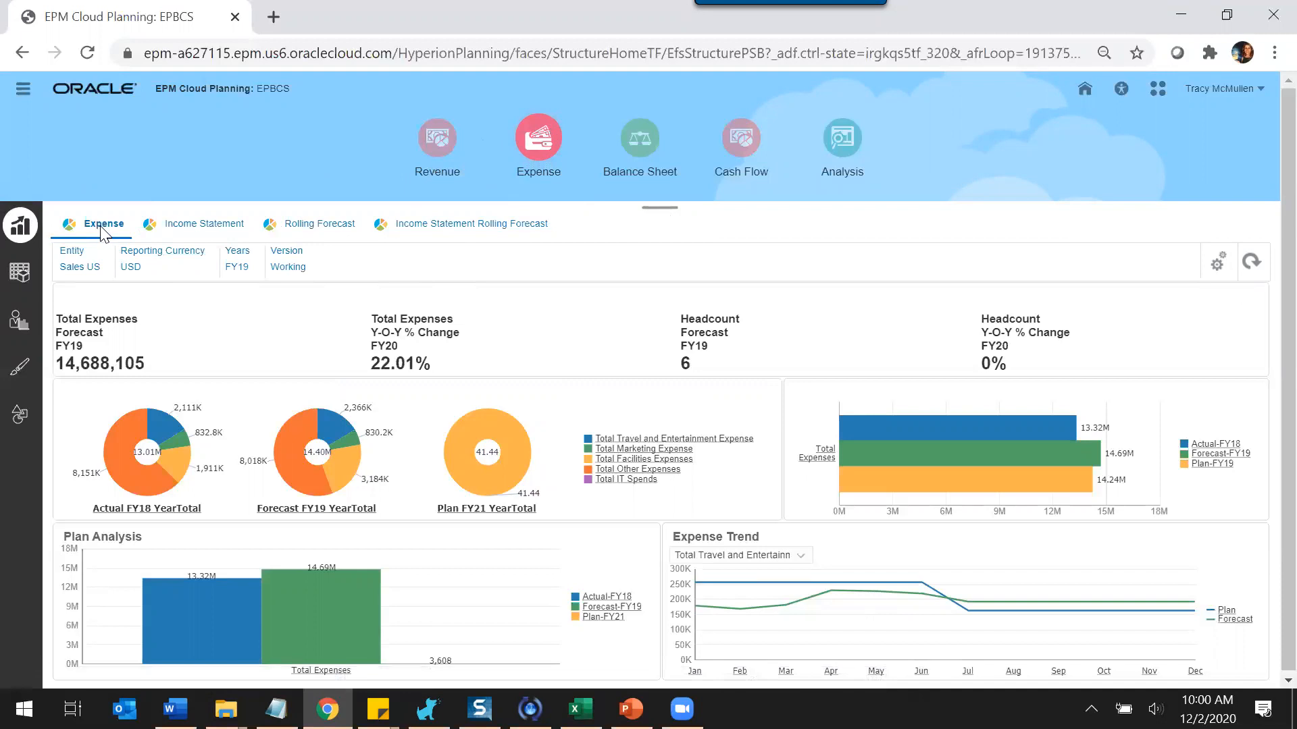
click(183, 228)
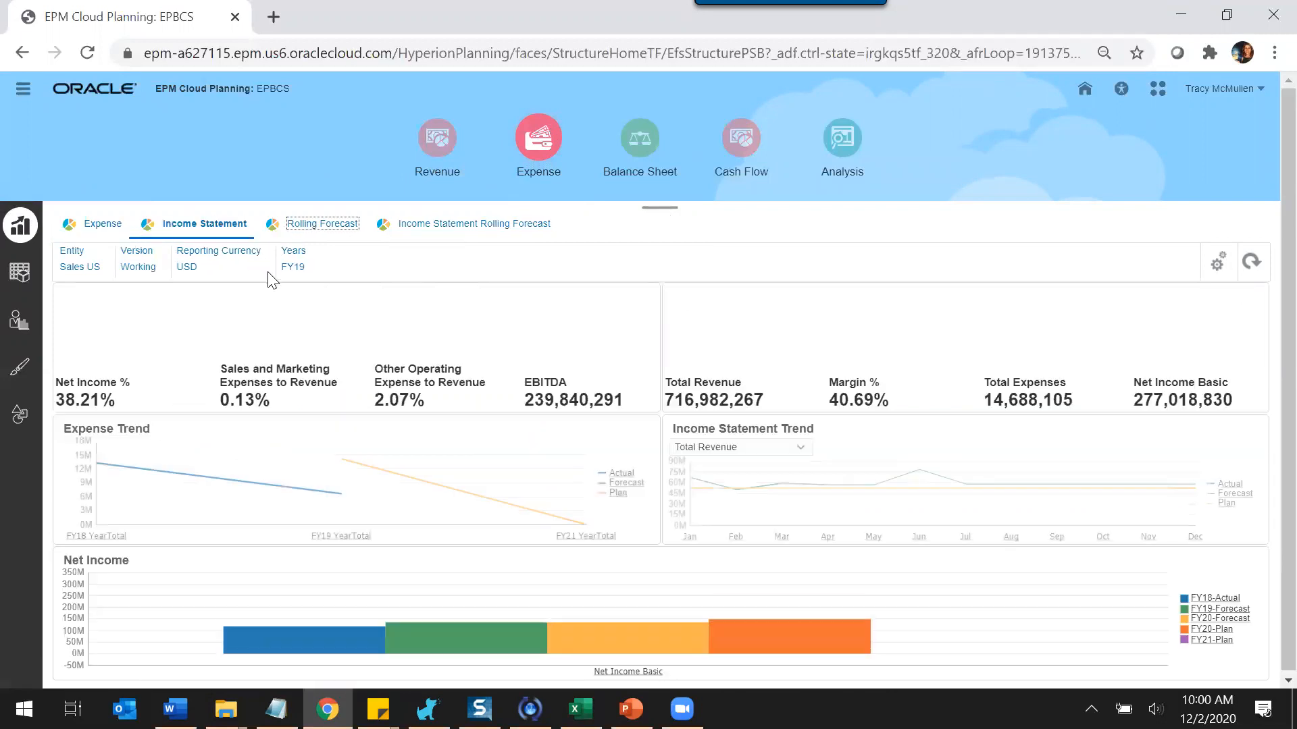
click(336, 226)
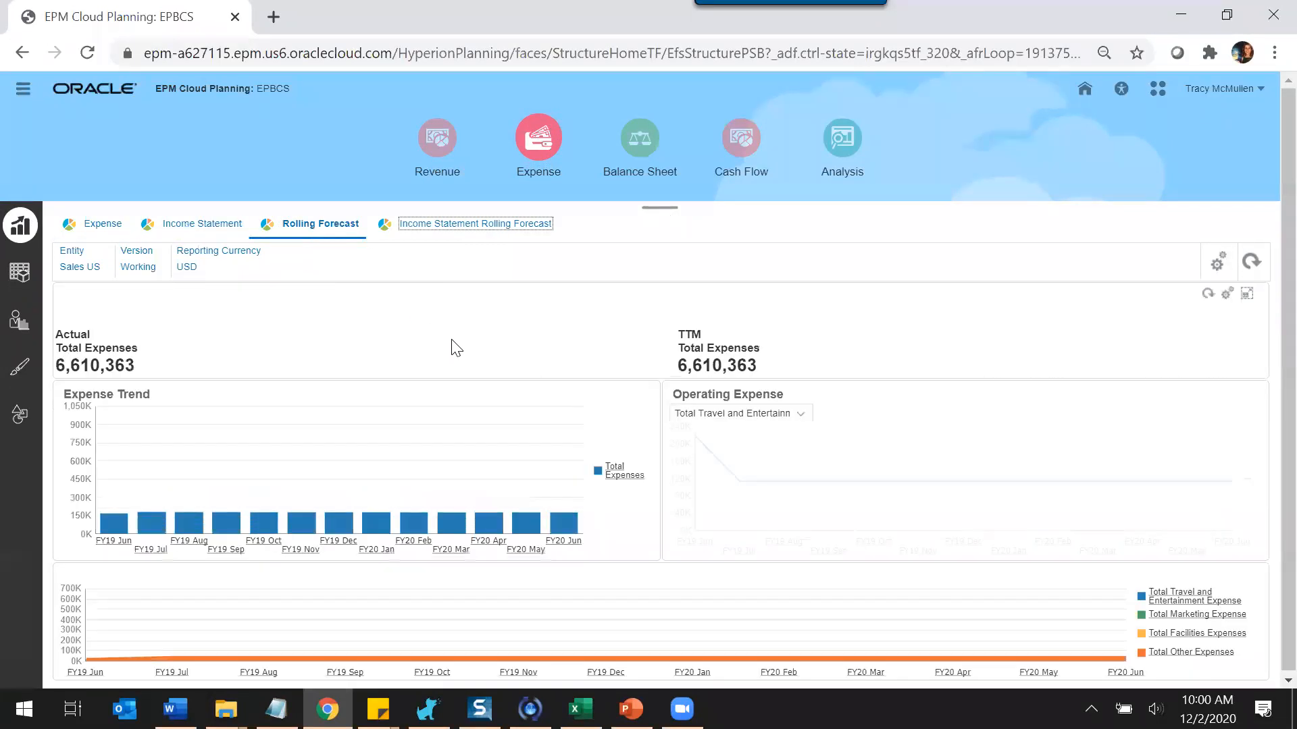
click(493, 226)
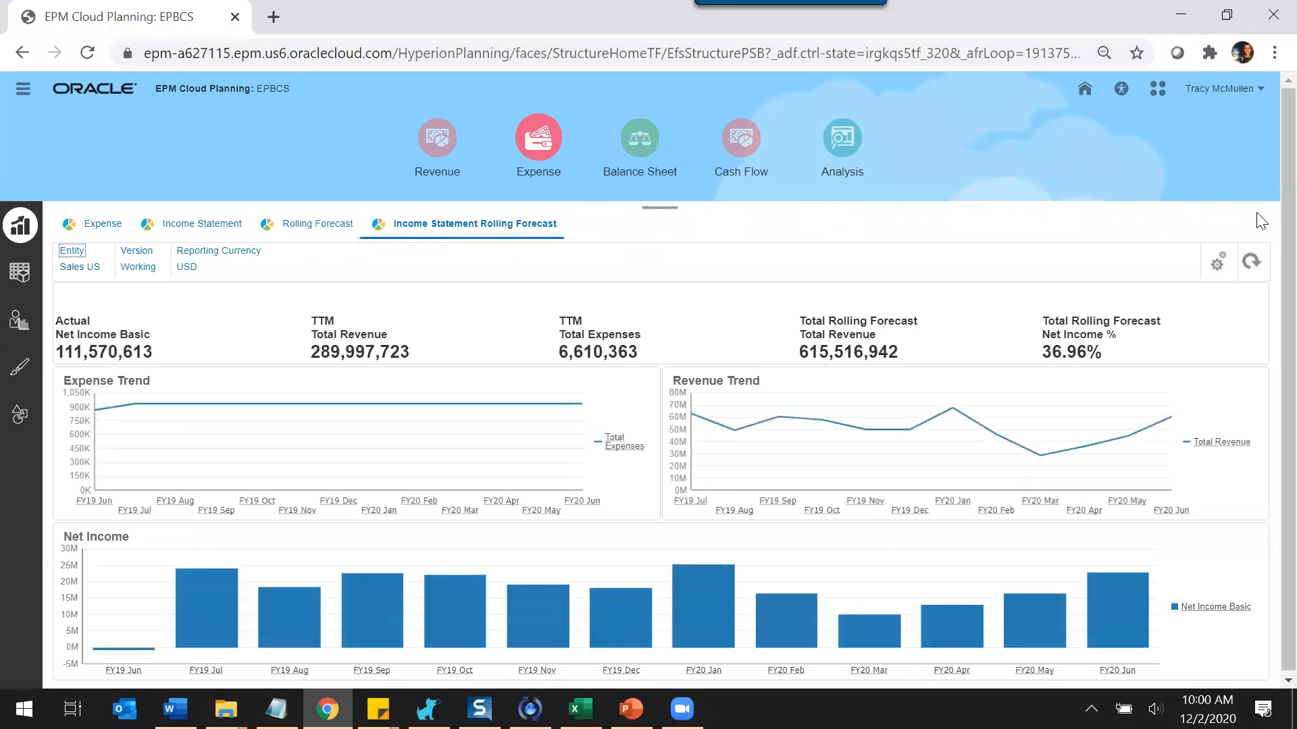
click(100, 228)
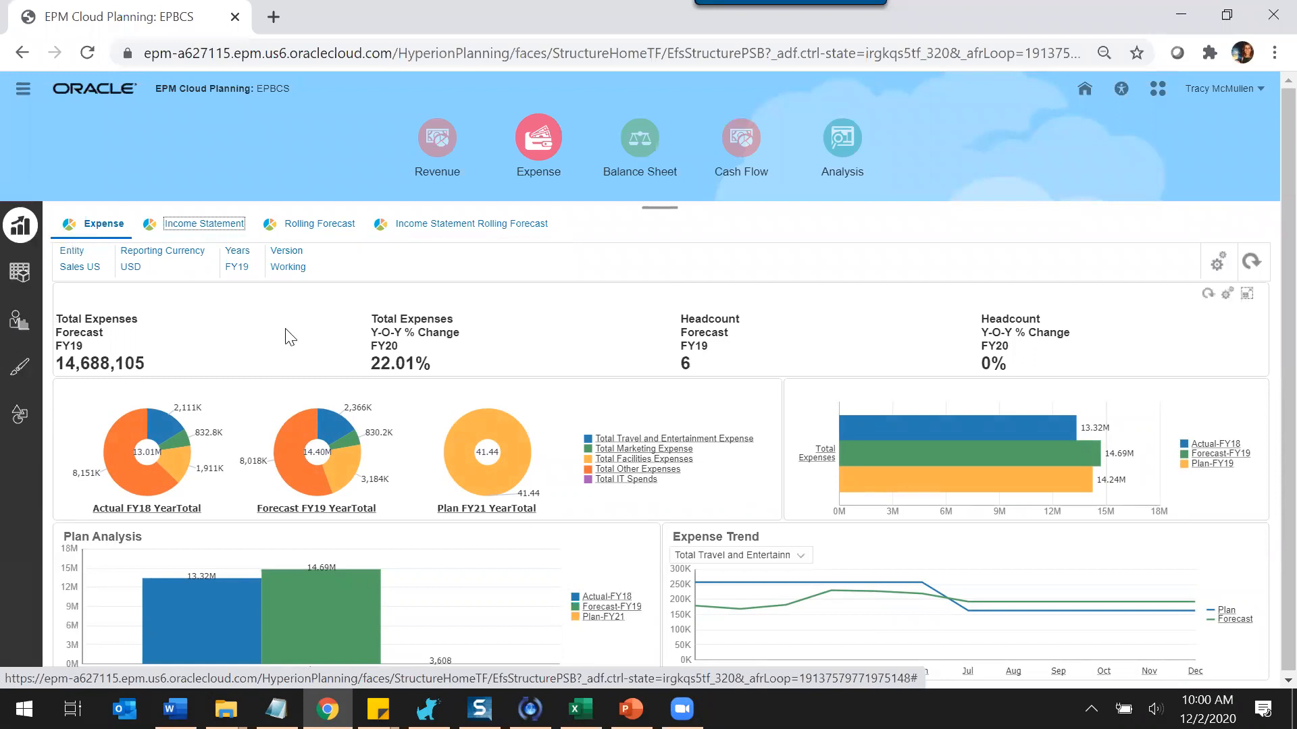
- View the Driver Based Expense Planning page and the Enter Expenses form, and return to the home page
click(20, 272)
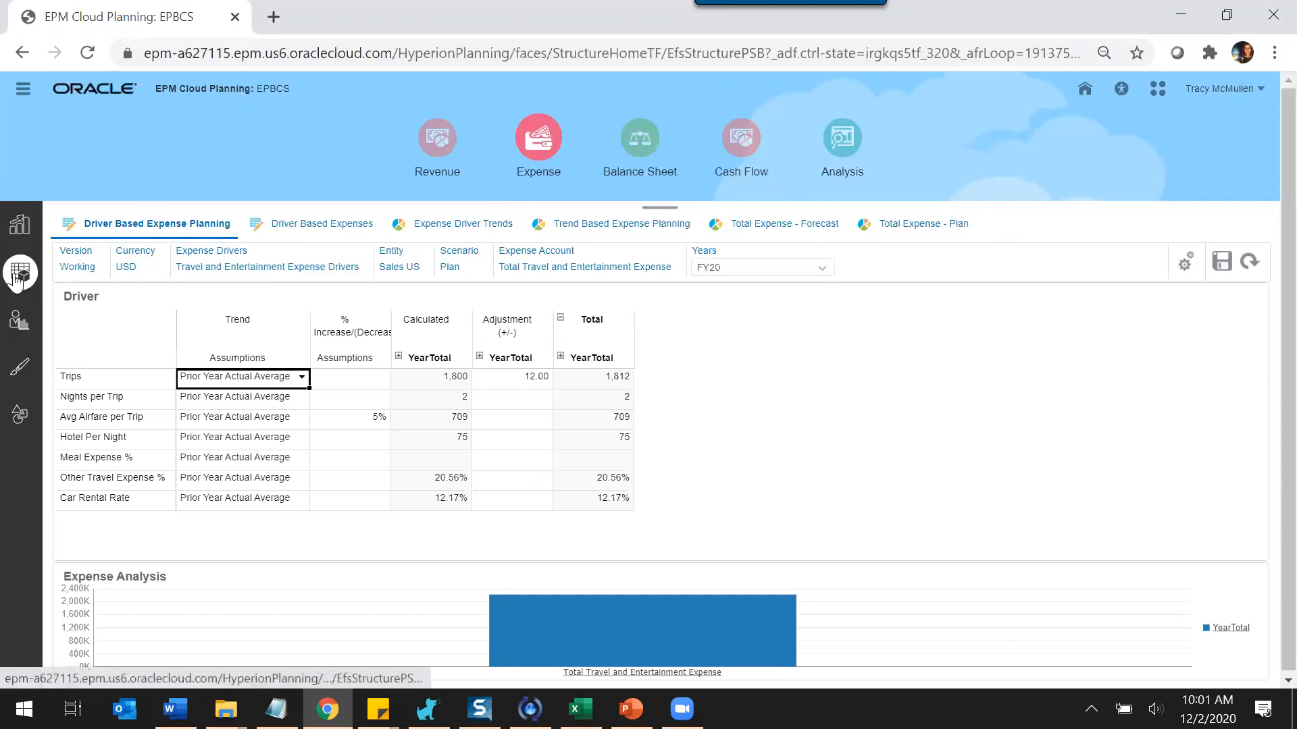
click(19, 367)
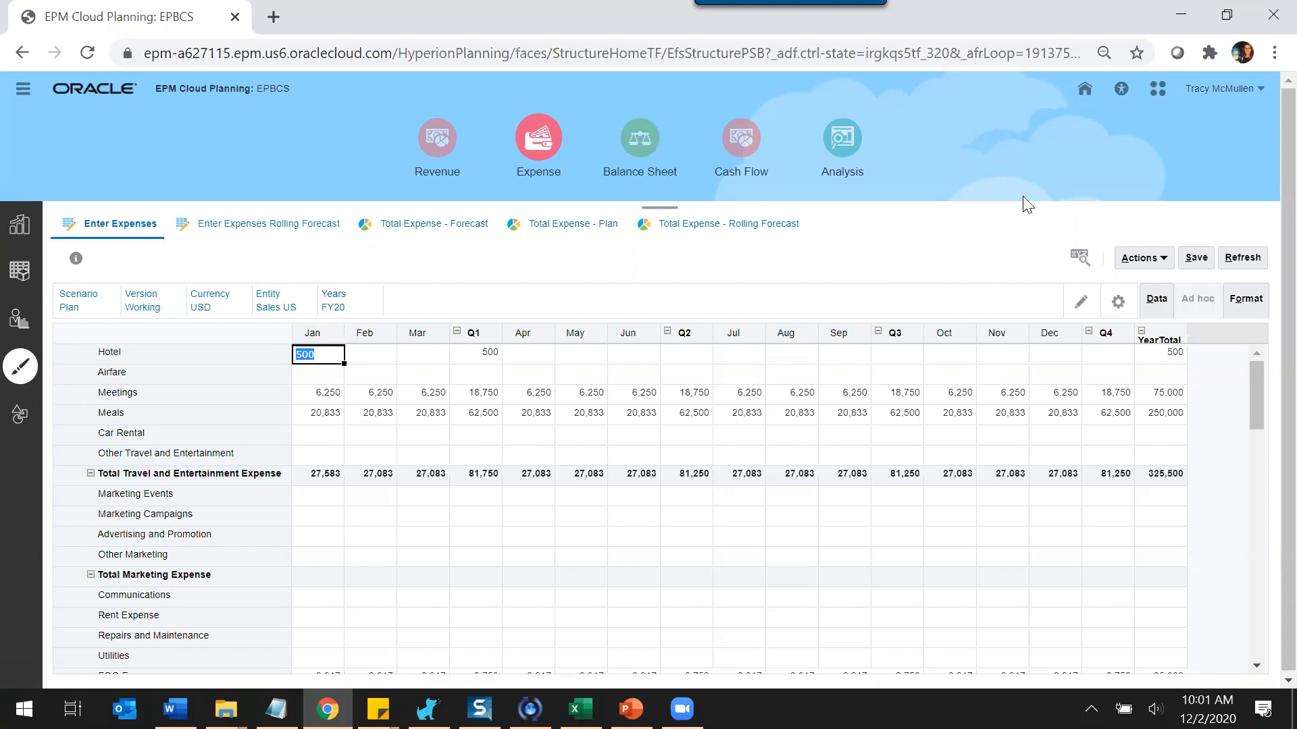
click(1086, 92)
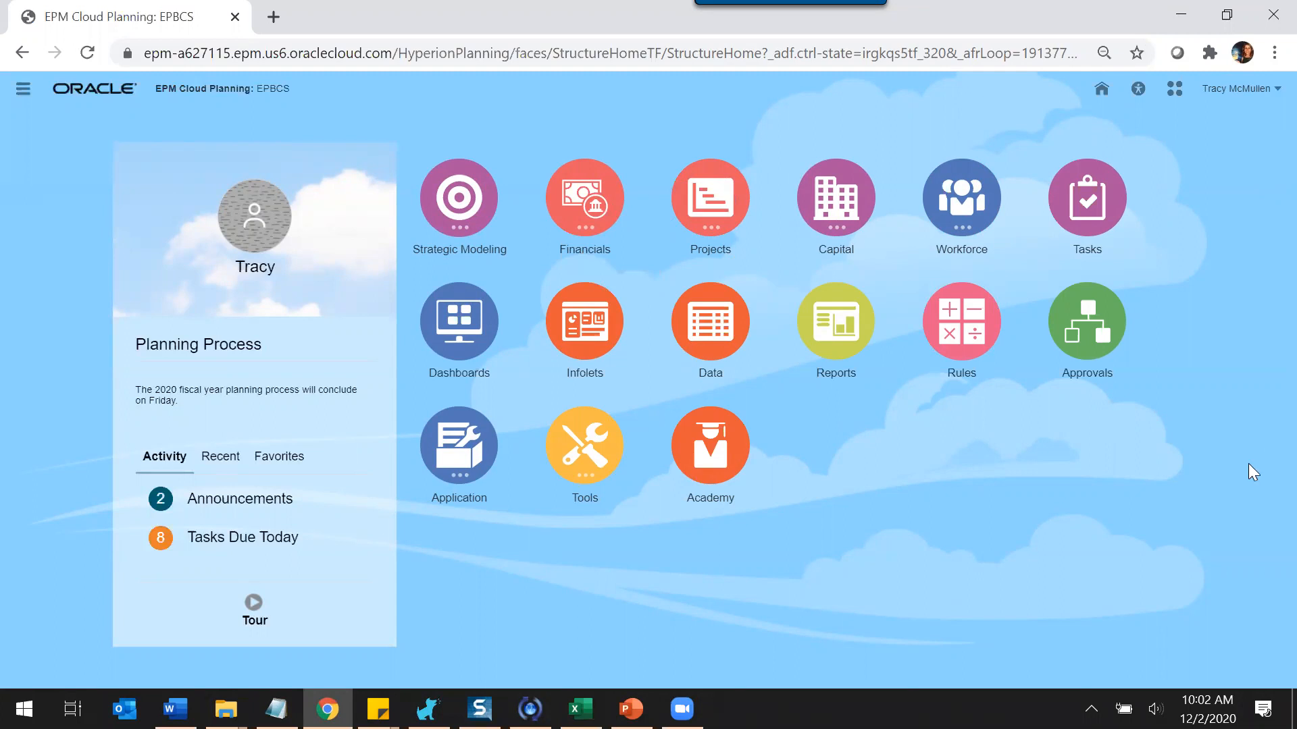
- Check the Settings and Actions options for the signed-in account and open the available downloads
click(1273, 93)
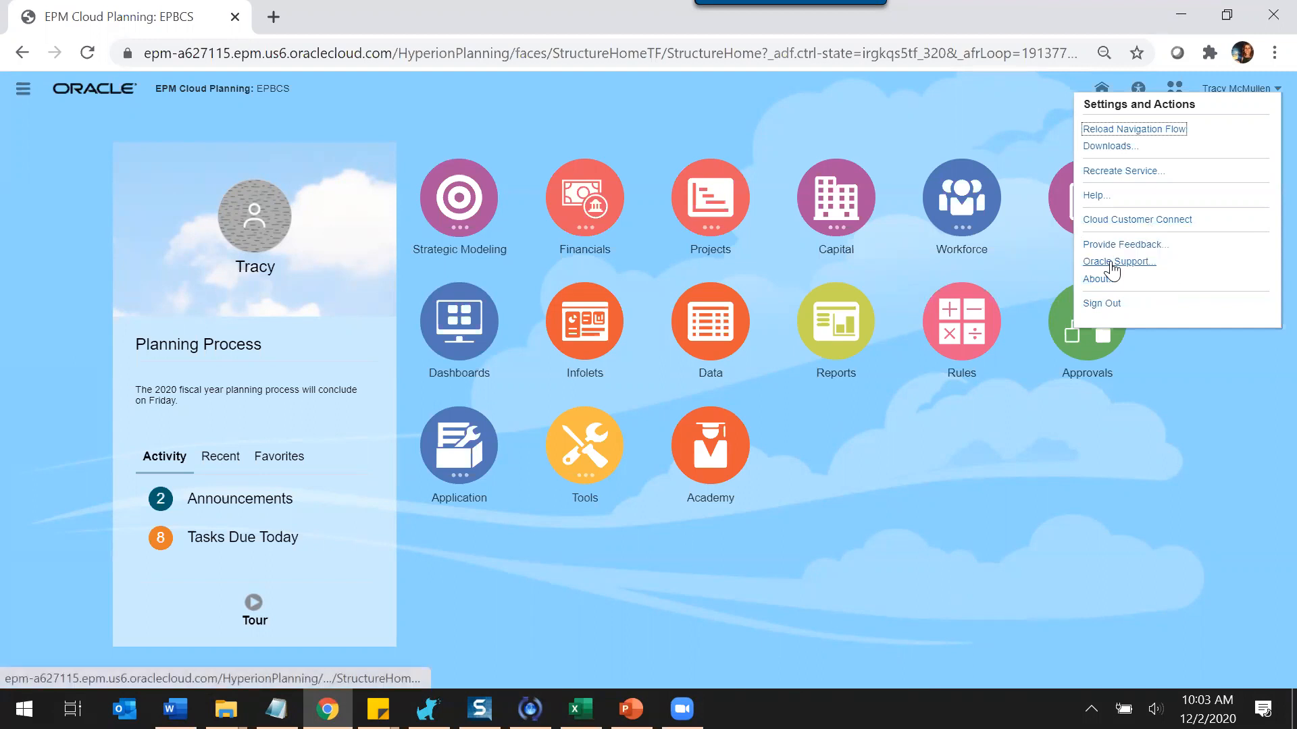
click(956, 125)
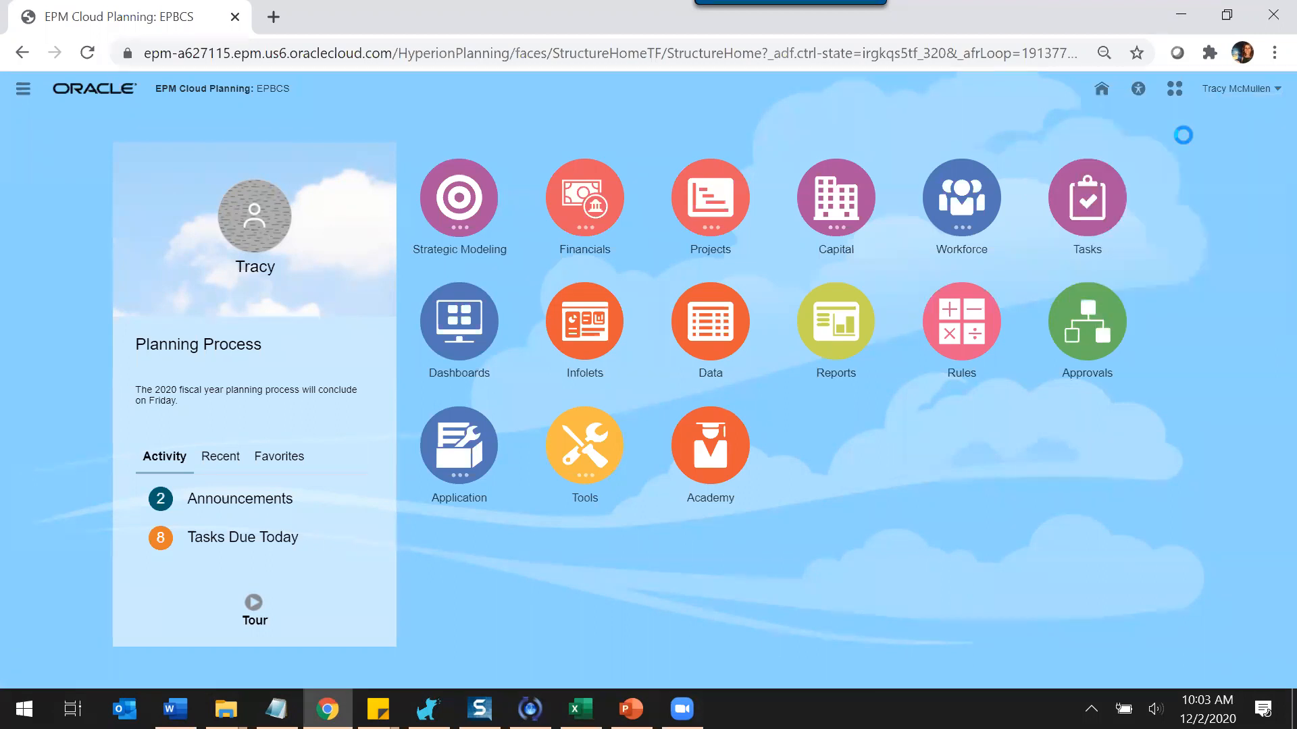
click(1230, 93)
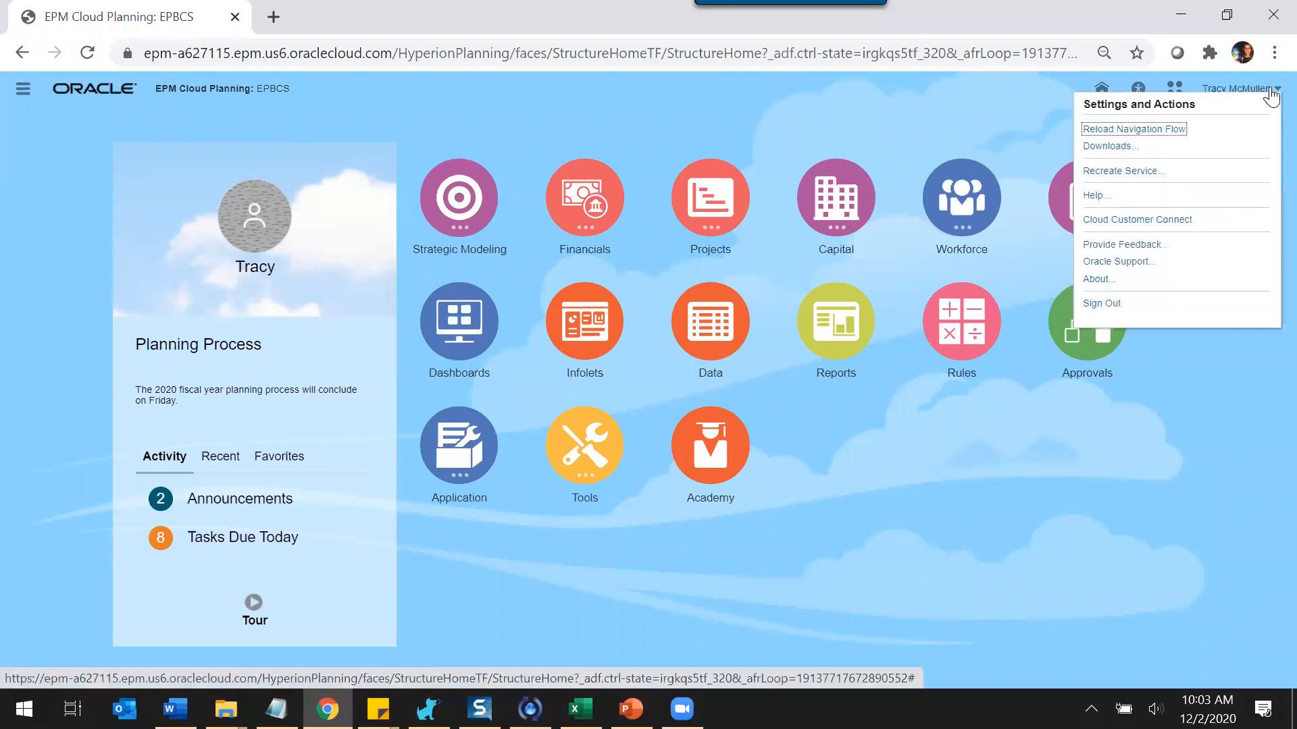
click(1105, 152)
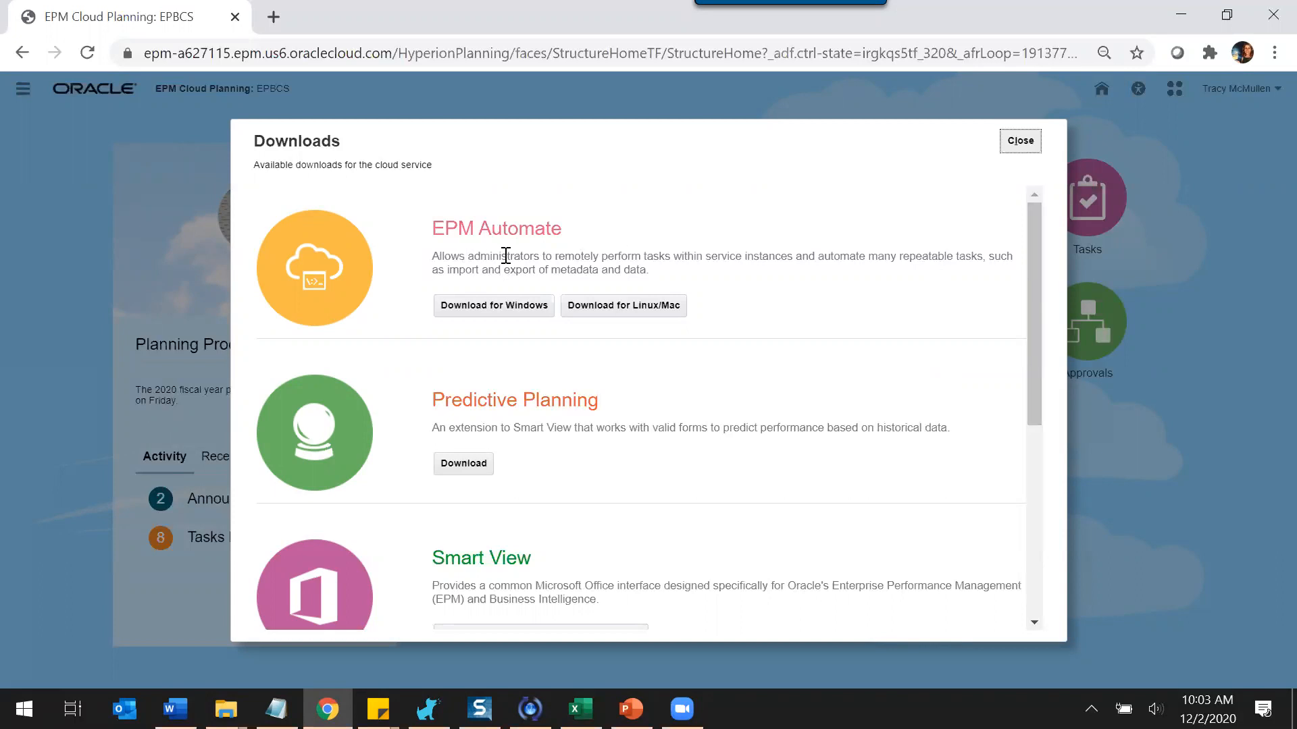
- Examine the downloads offered for EPM Automate, Predictive Planning, Smart View, Planning Extensions and Strategic Modeling
mouse_move(1035, 262)
mouse_down()
mouse_move(1038, 292)
mouse_move(1037, 268)
mouse_up()
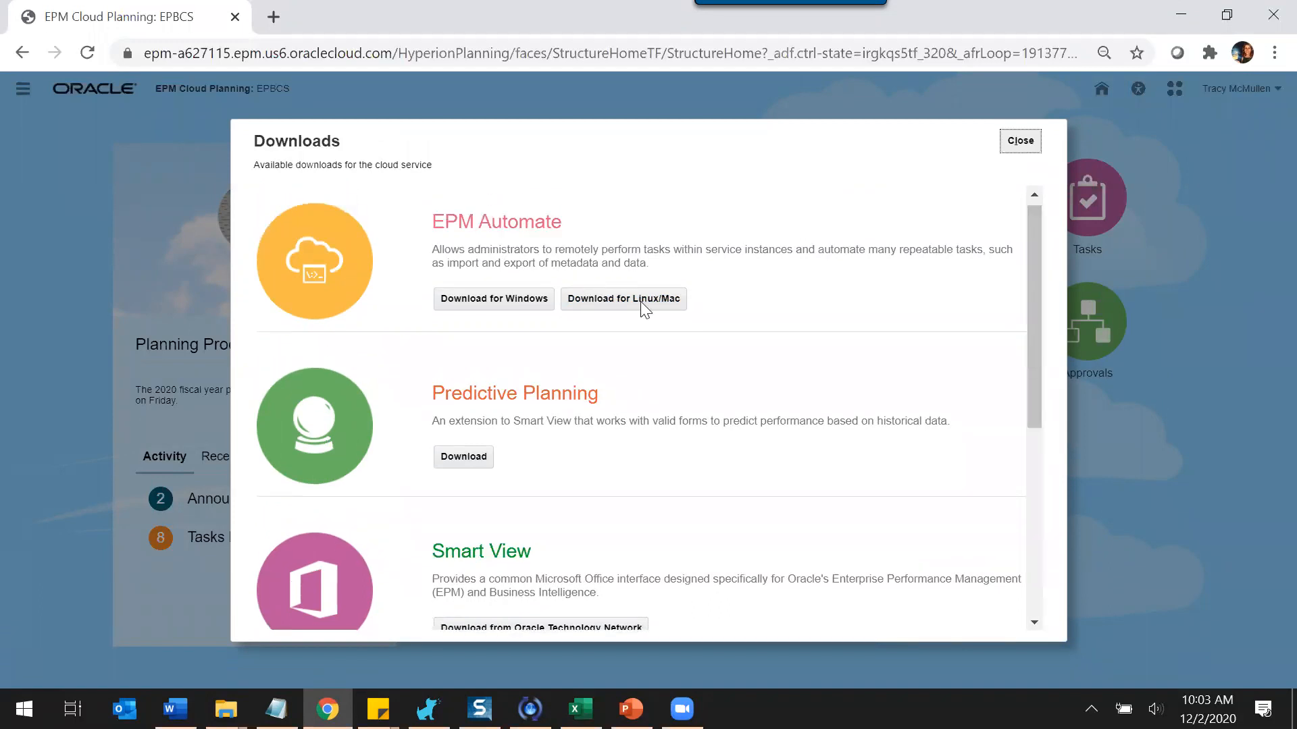
drag(1036, 273, 454, 318)
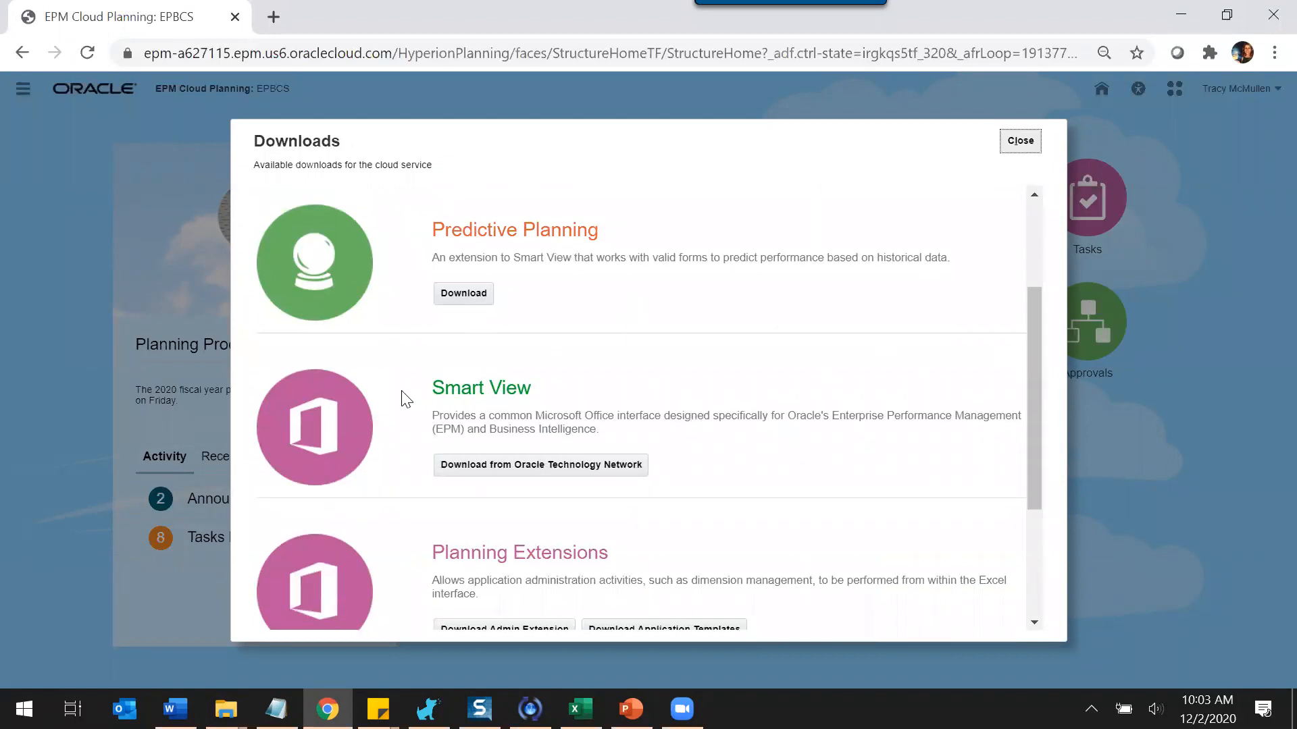
drag(432, 389, 640, 442)
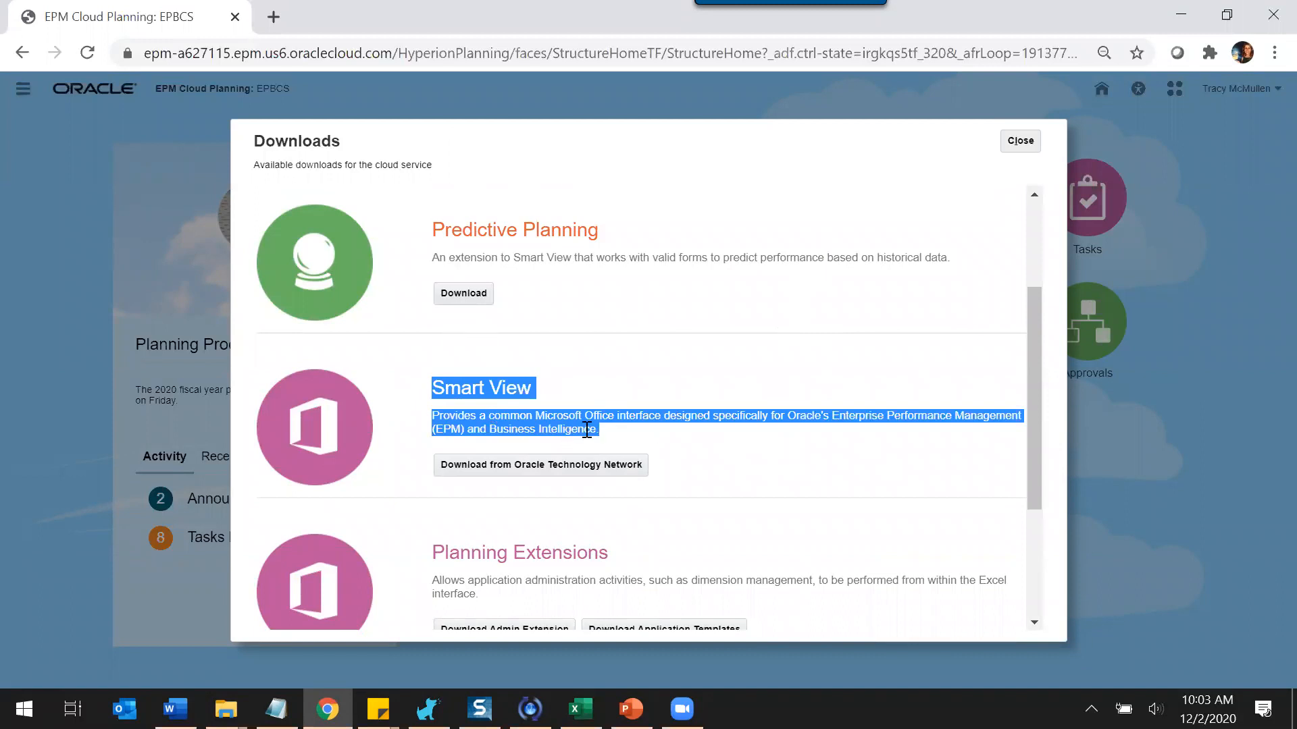
drag(1033, 356, 1036, 379)
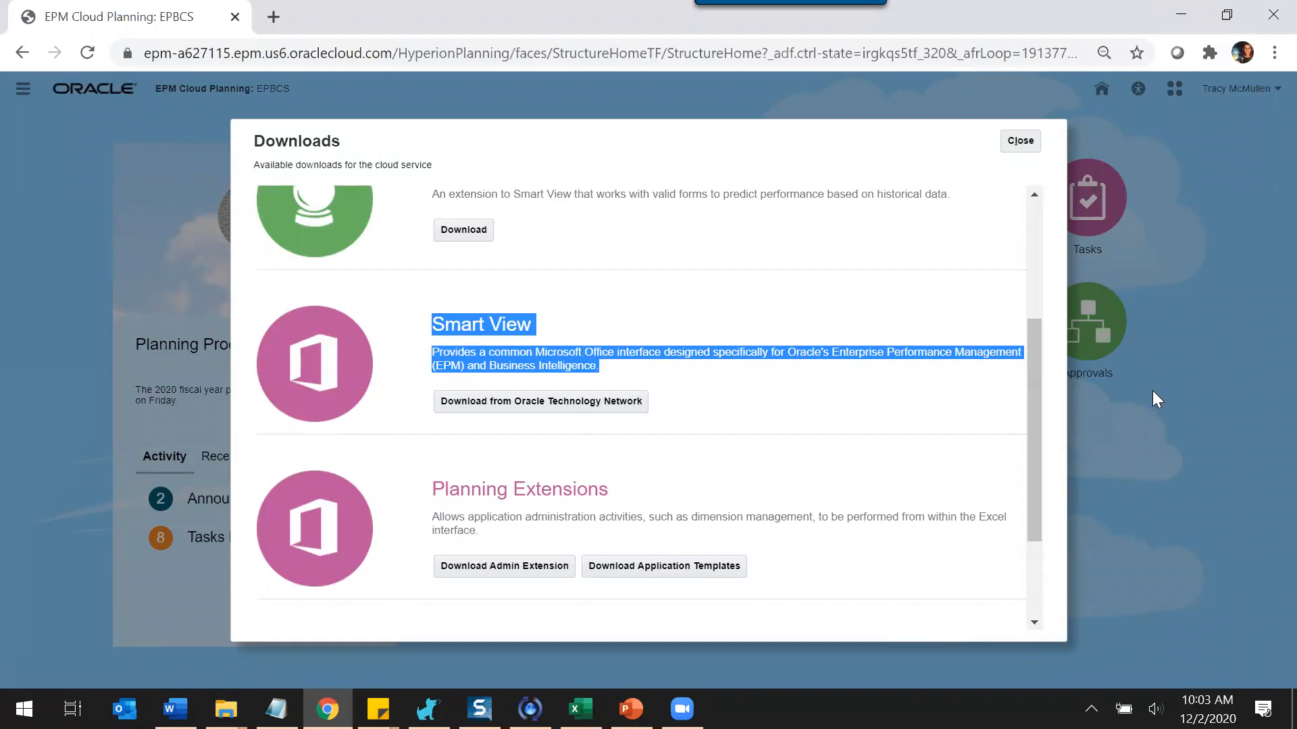
drag(1035, 350, 1047, 418)
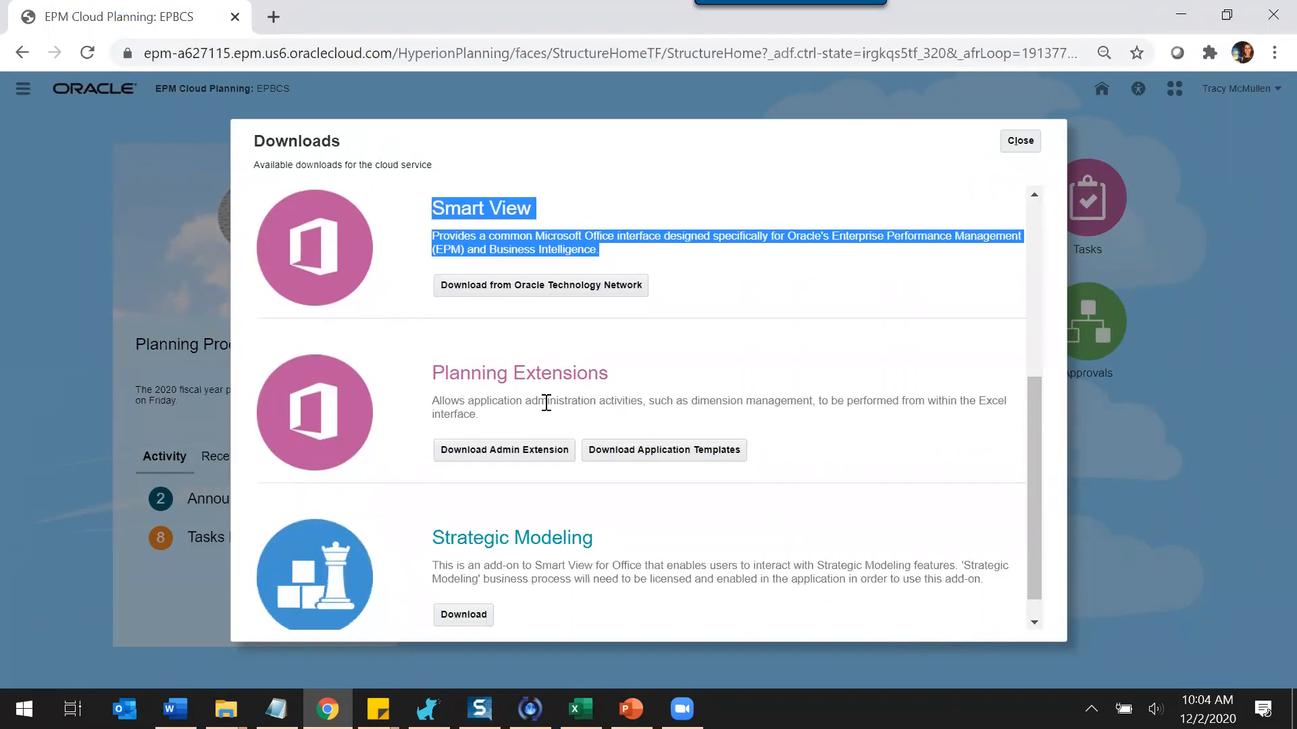
click(512, 452)
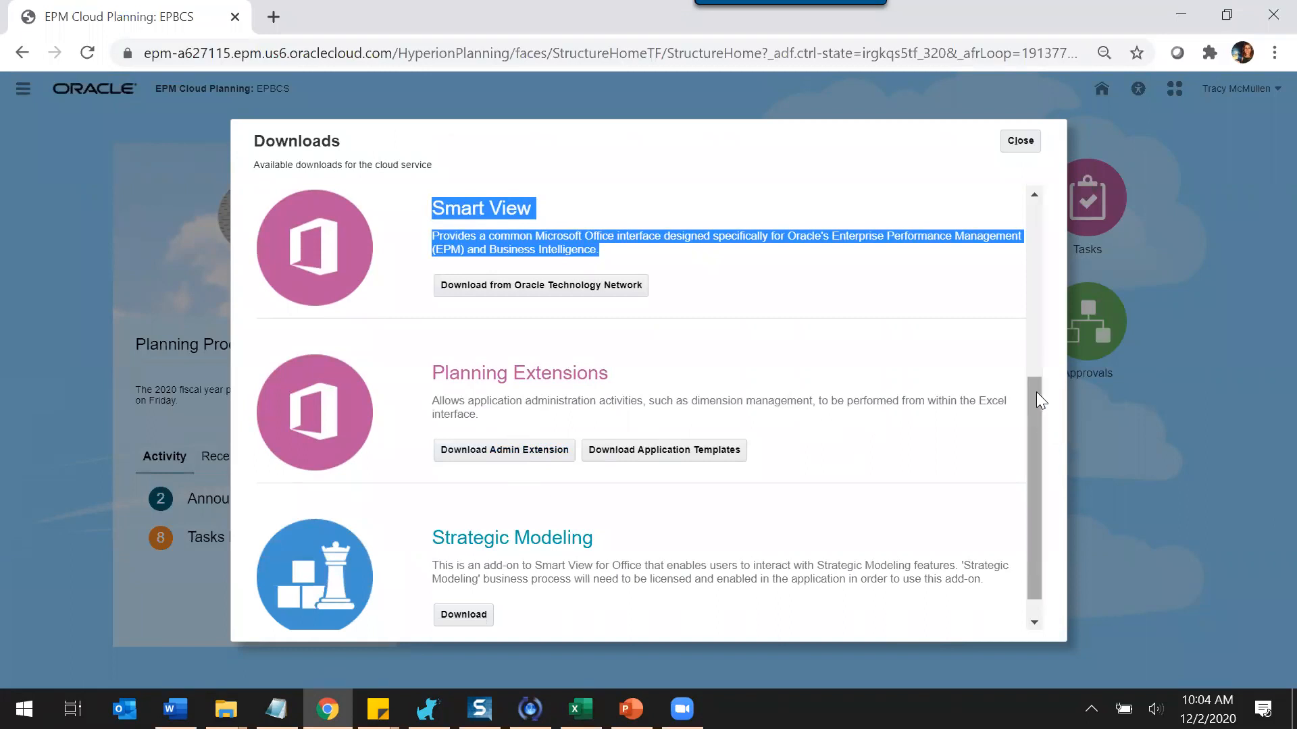
scroll(1051, 432, down, 1)
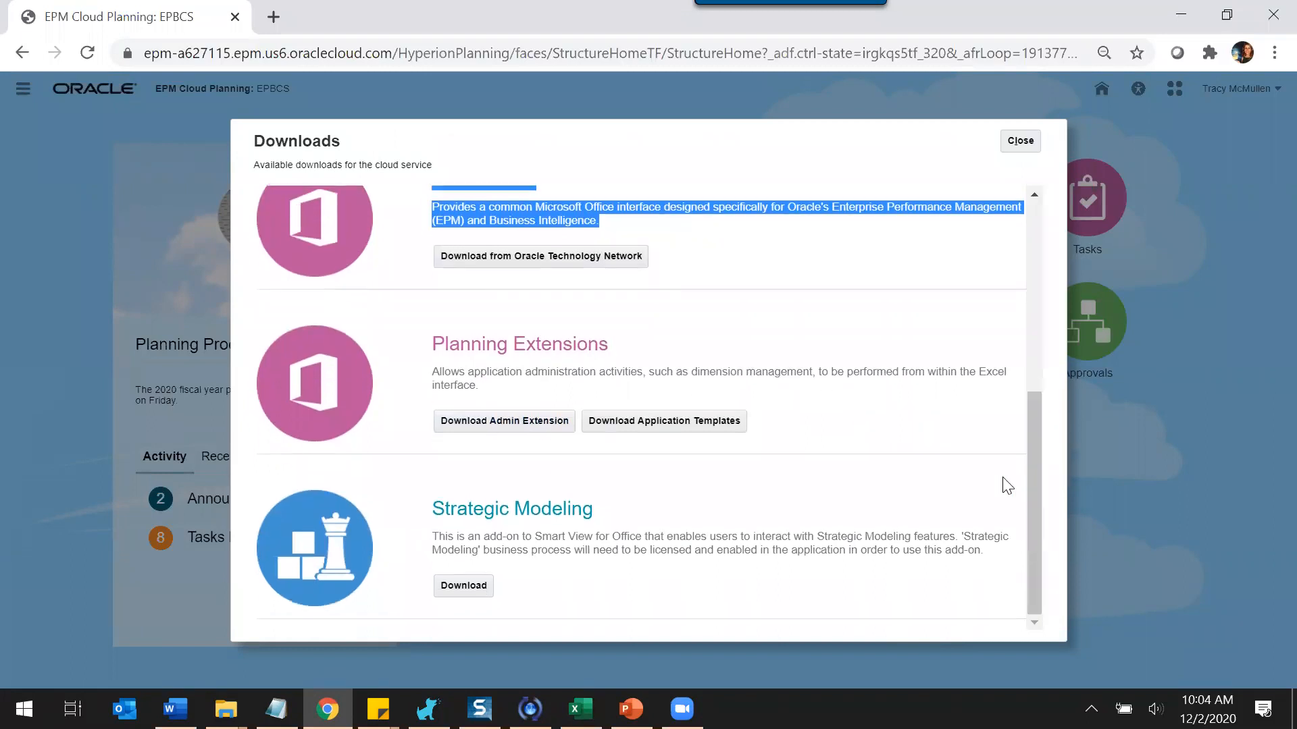
click(405, 496)
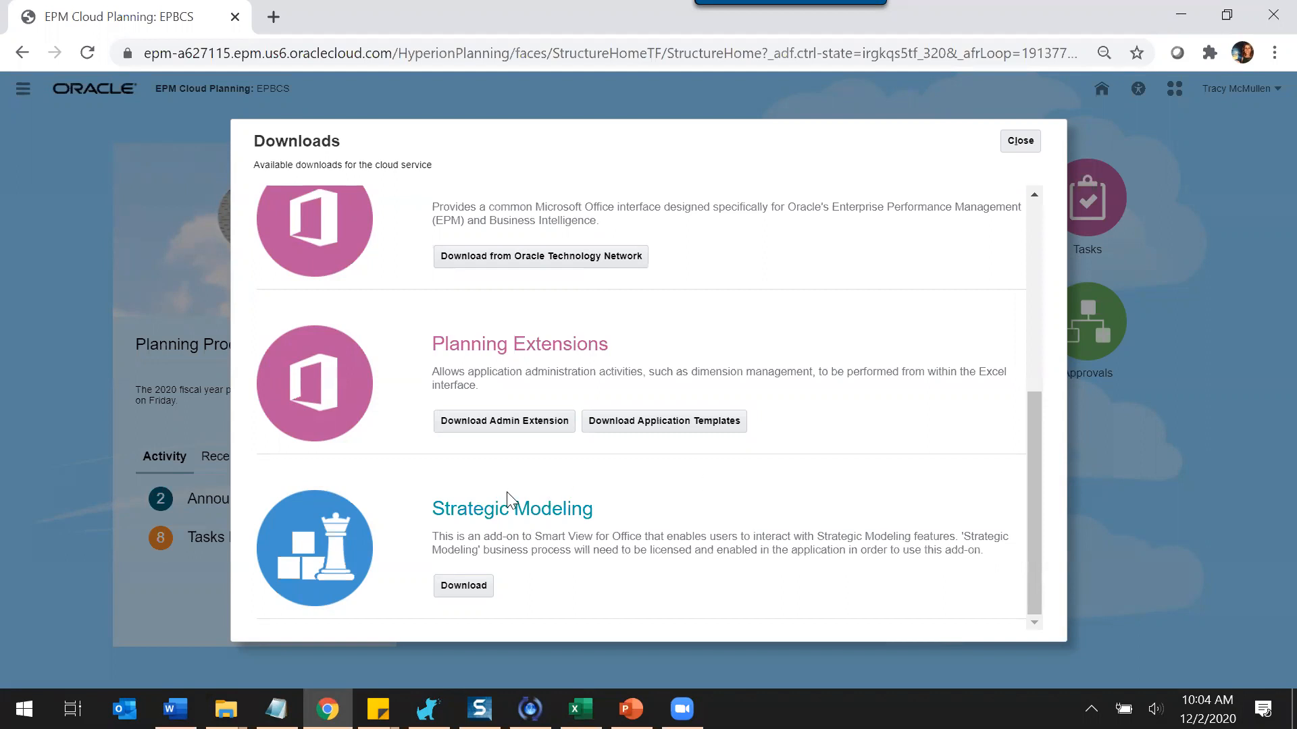
- Read the Strategic Modeling add-on description, close the available downloads, and reload the home page
mouse_move(507, 492)
mouse_down()
mouse_move(721, 586)
mouse_move(992, 537)
mouse_up()
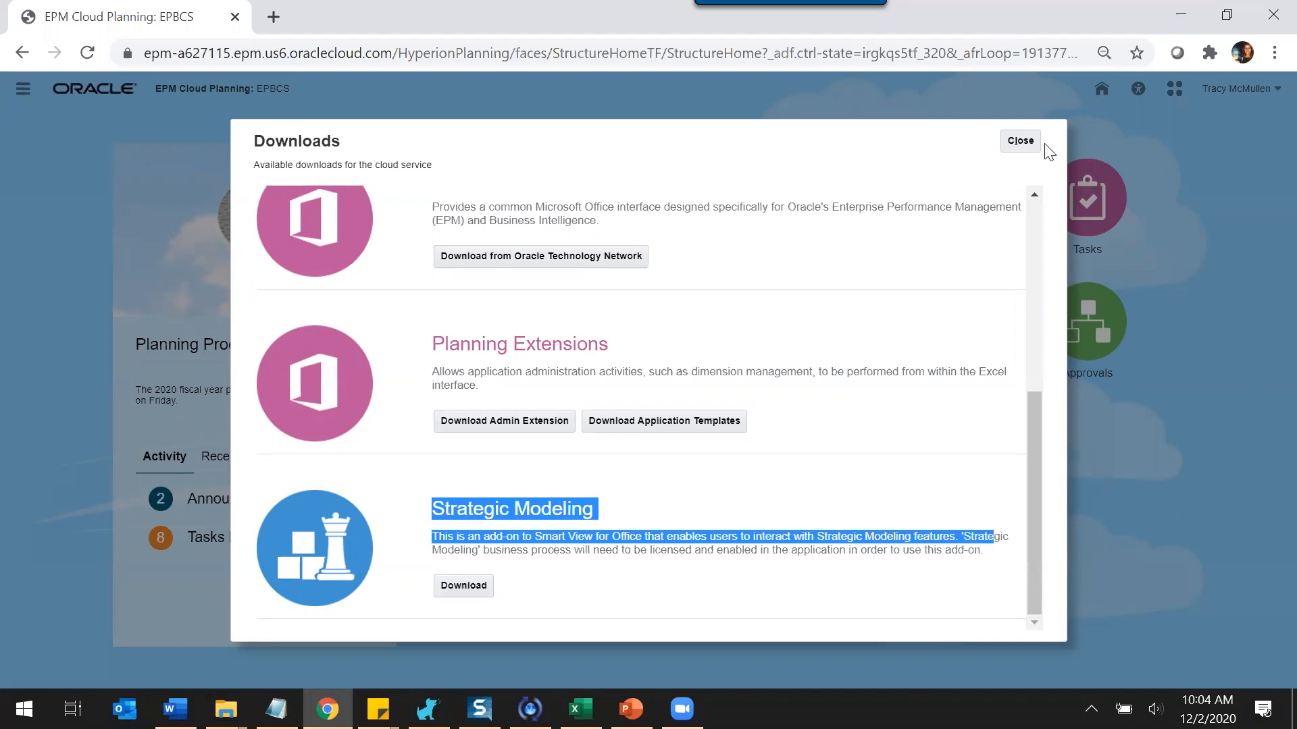
drag(1033, 416, 1028, 483)
drag(1037, 460, 1038, 457)
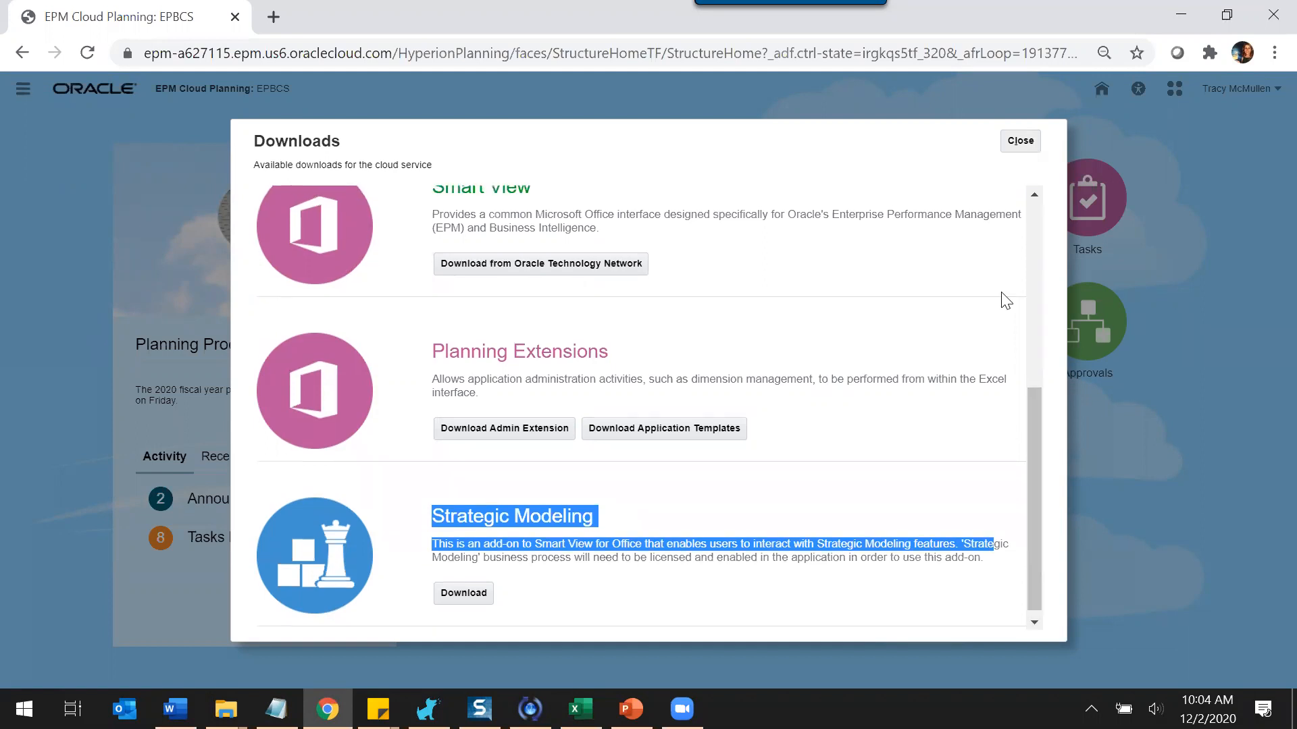
click(1020, 141)
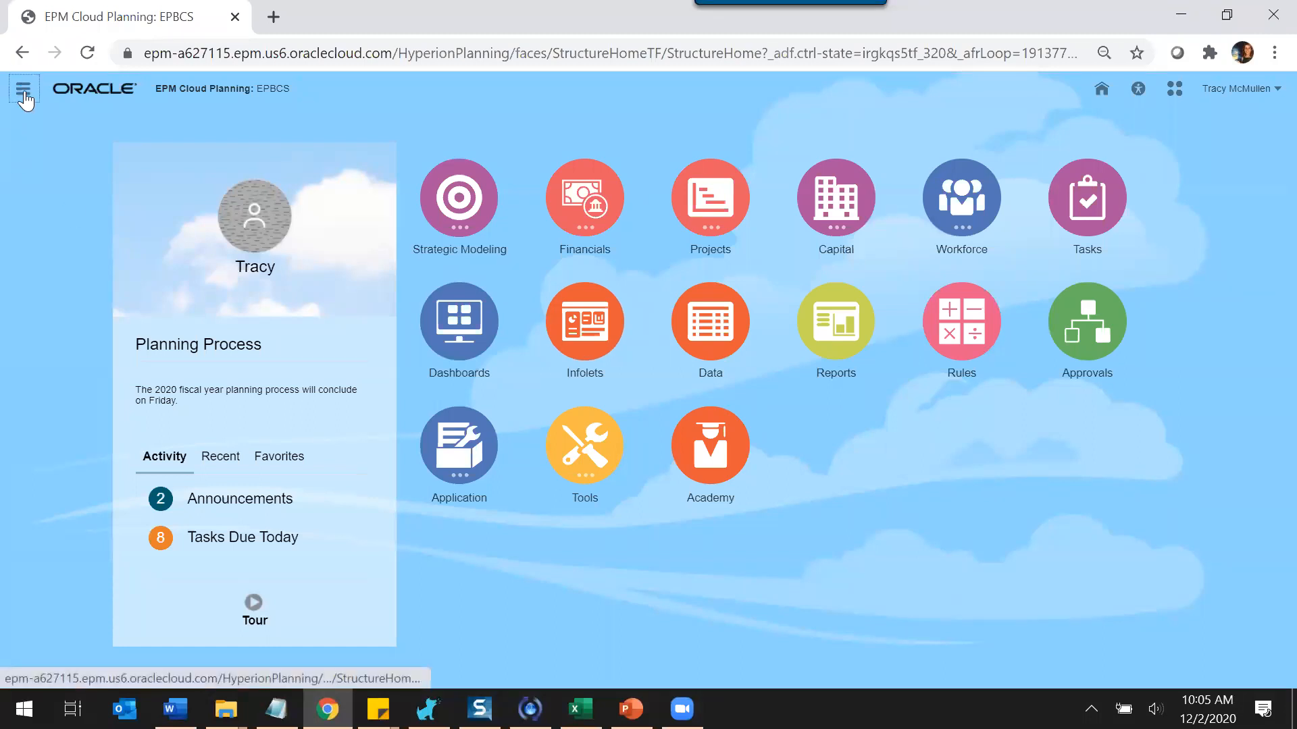
click(24, 95)
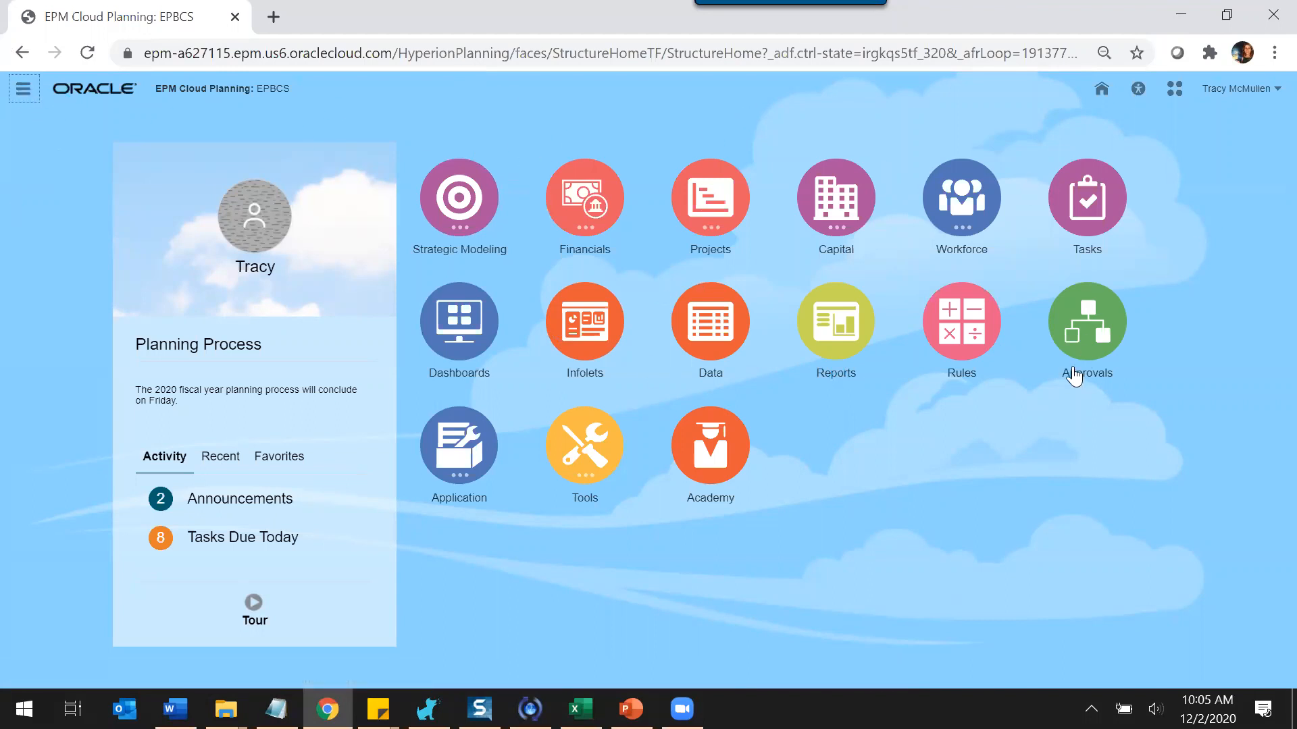
click(87, 54)
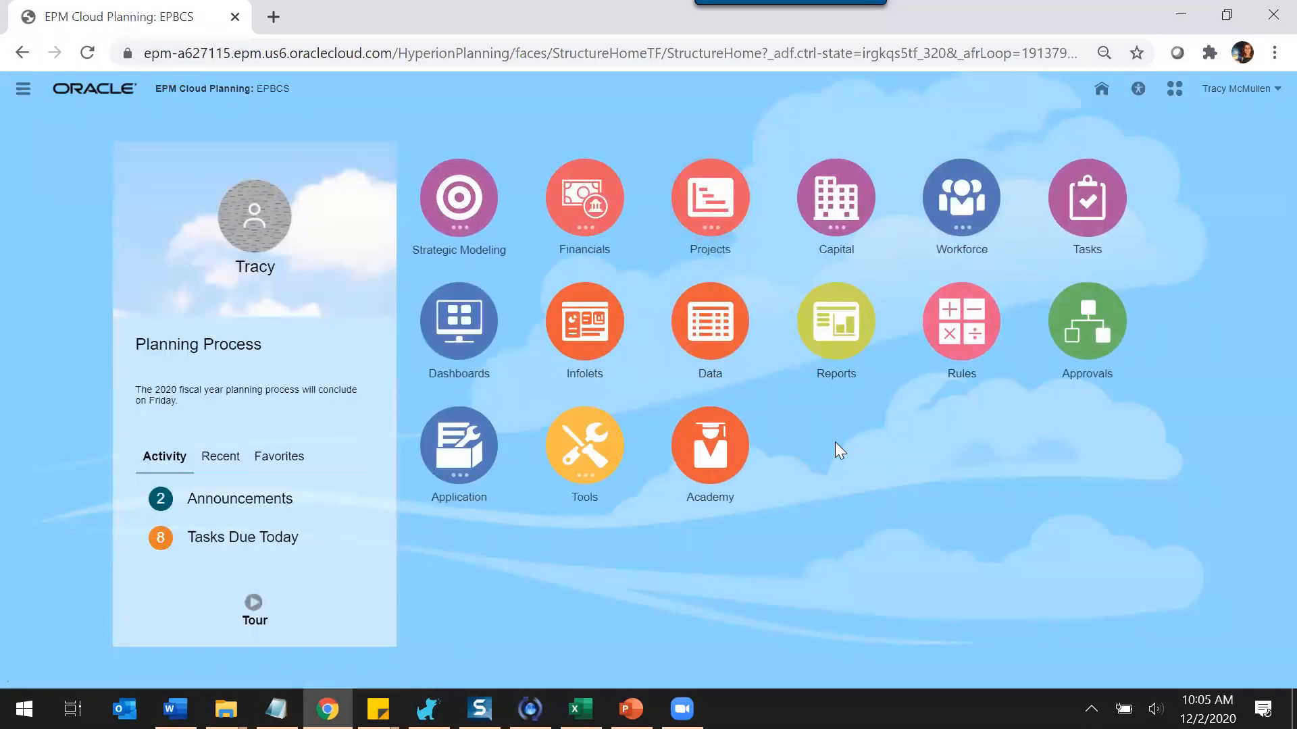
- Open the Financials Expense dashboard and examine its forecast totals, yearly expense breakdown and plan analysis charts
click(587, 200)
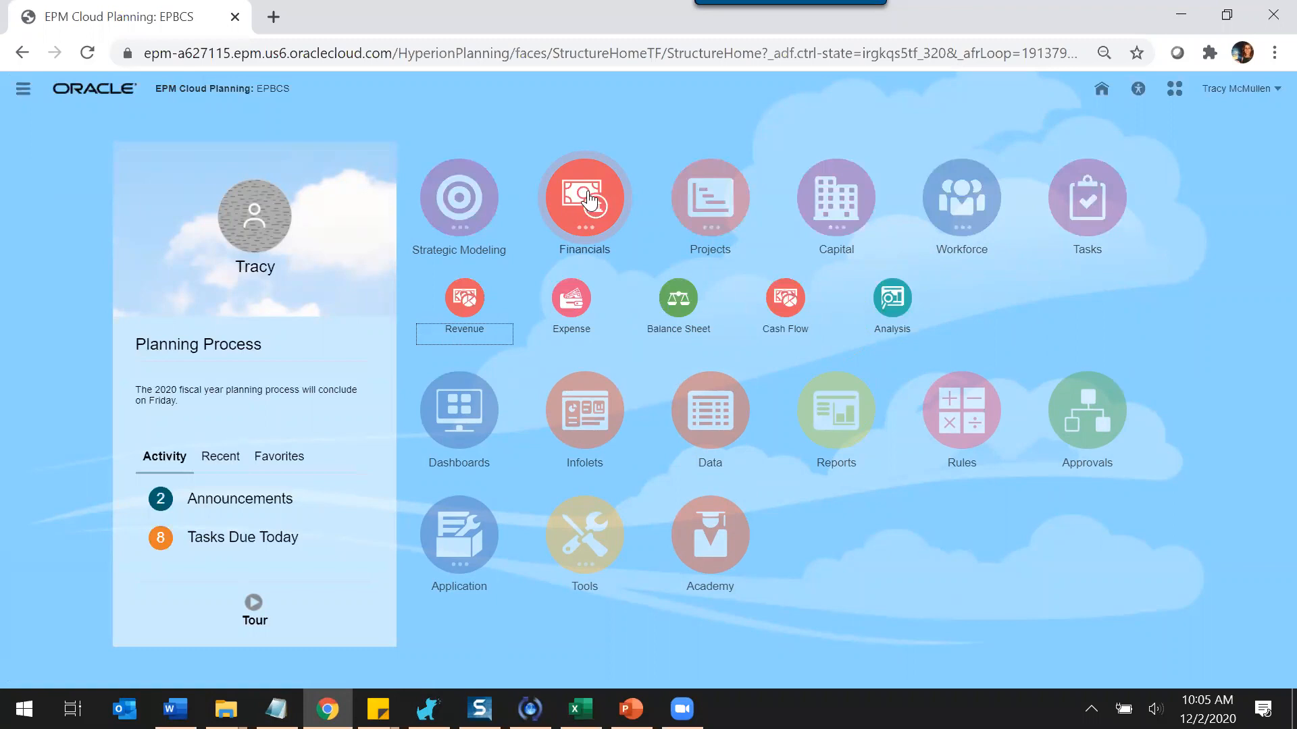
click(575, 307)
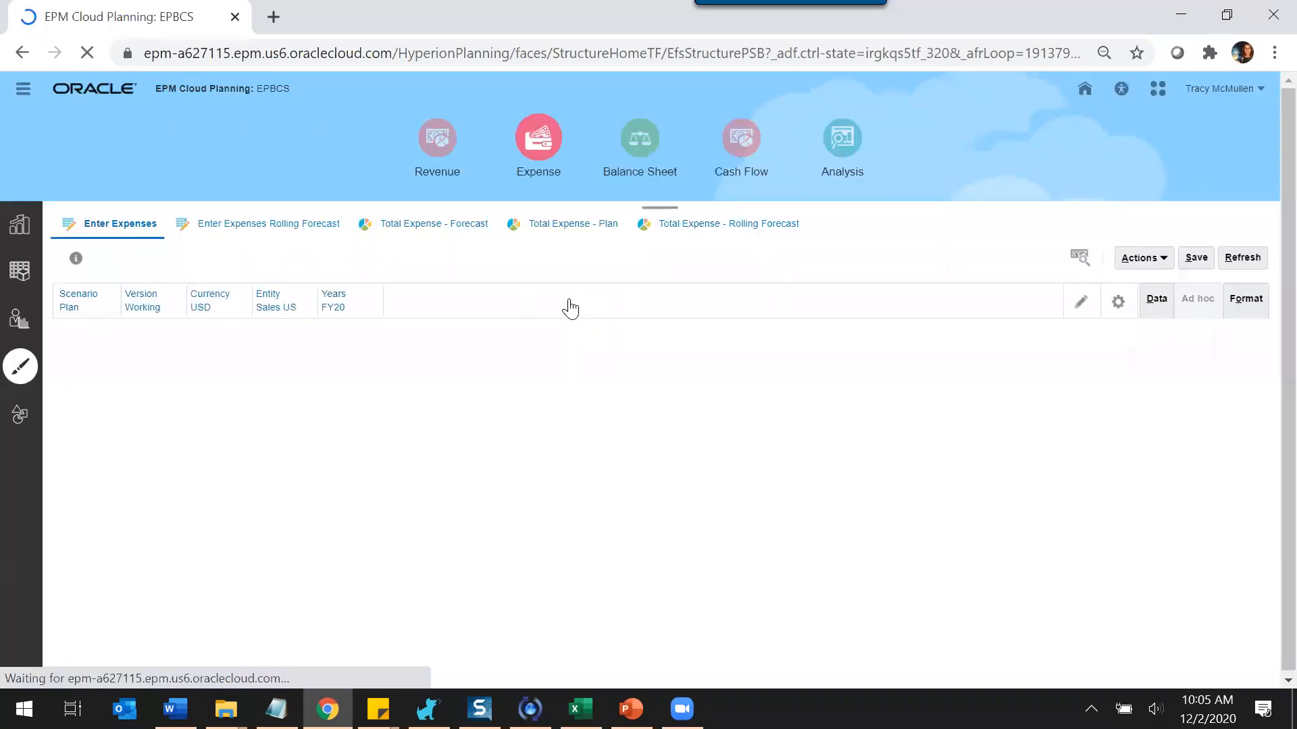
click(23, 231)
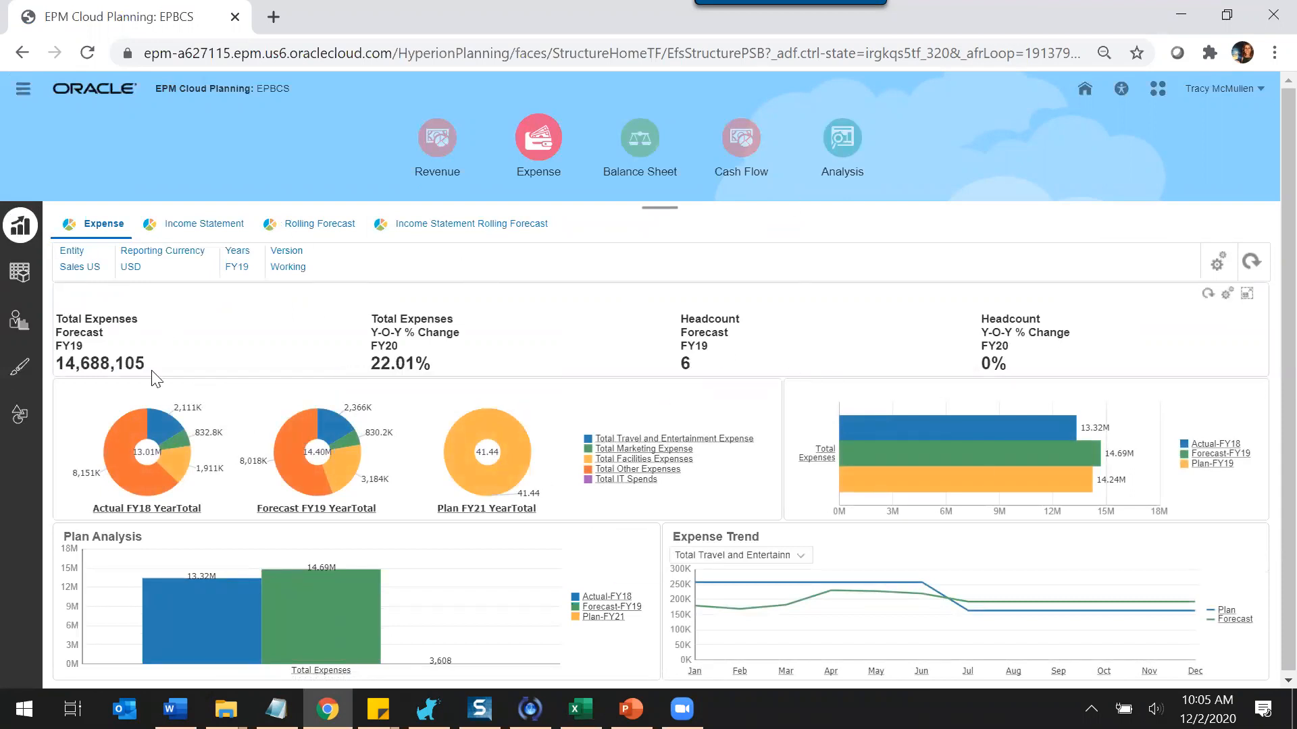
mouse_move(997, 432)
mouse_move(132, 473)
mouse_move(511, 482)
- On the FY19 Driver Based Expense Planning forecast form, set the Entity to Sales Canada under NA, Canada
click(20, 323)
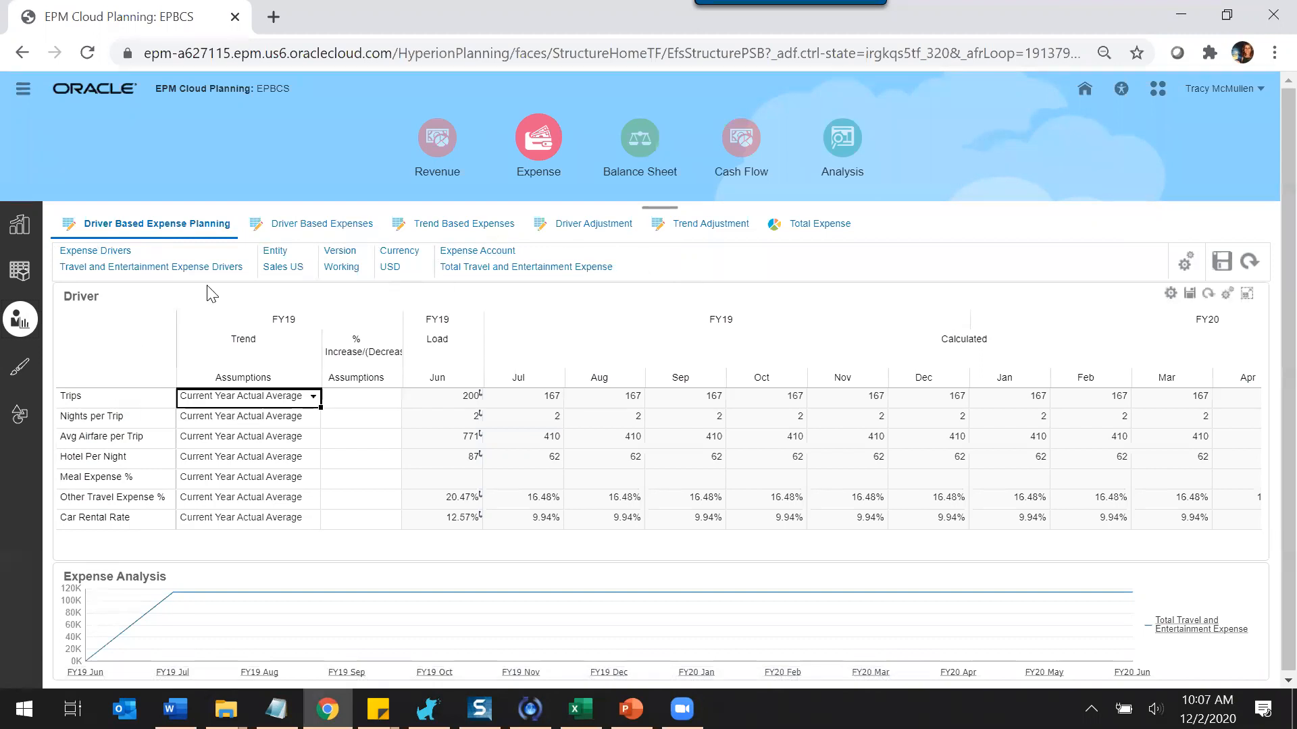
click(288, 267)
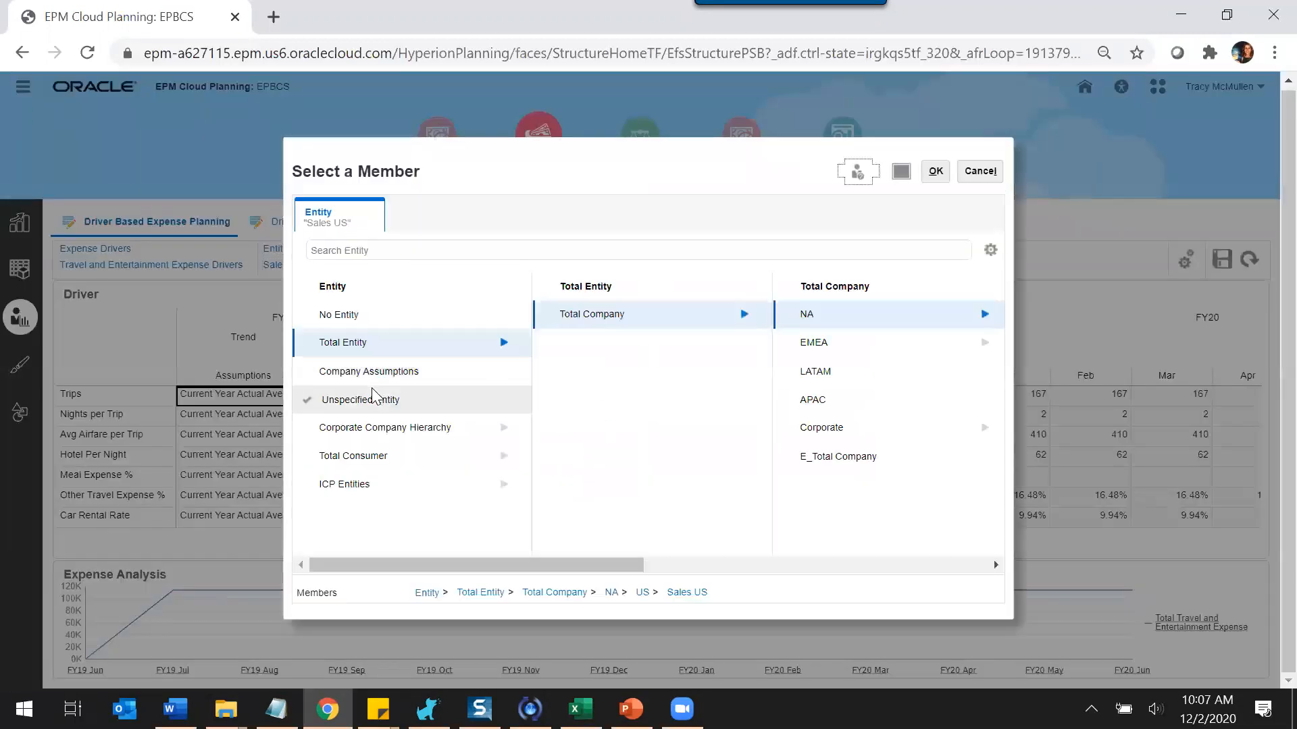
click(983, 318)
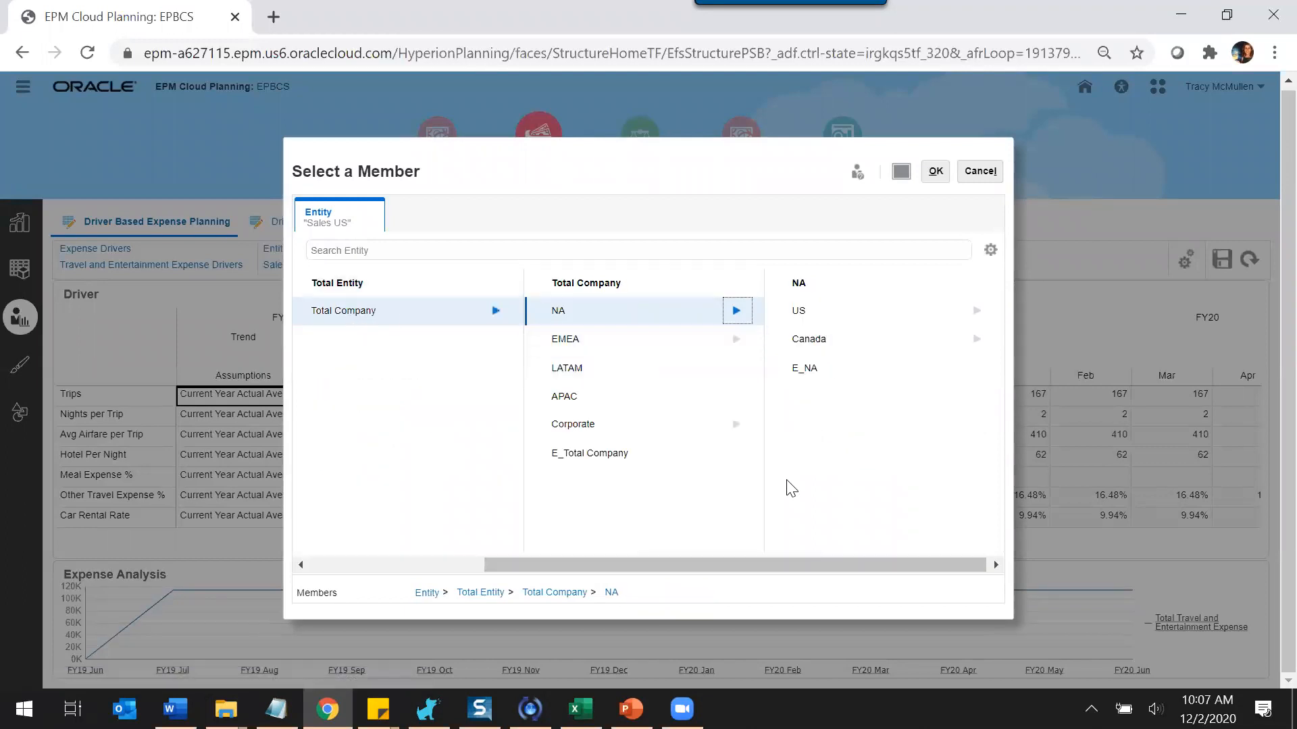
click(978, 311)
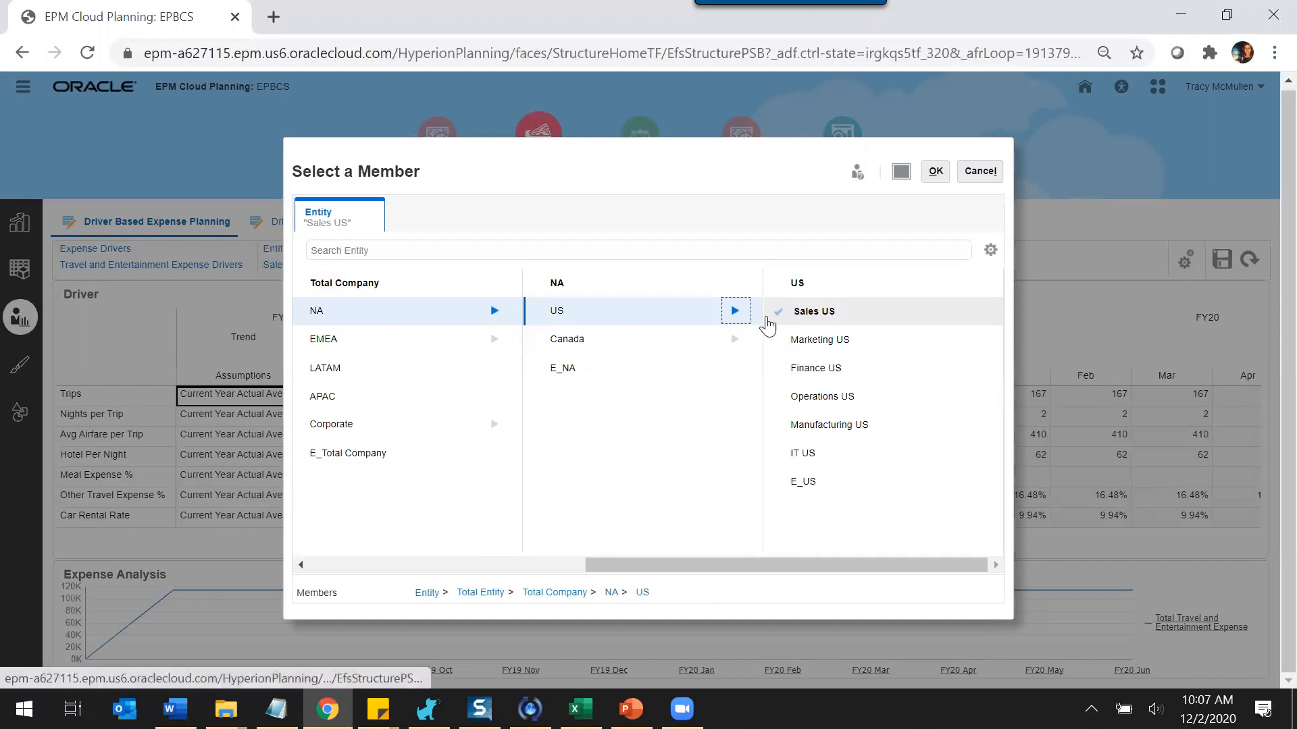
click(735, 339)
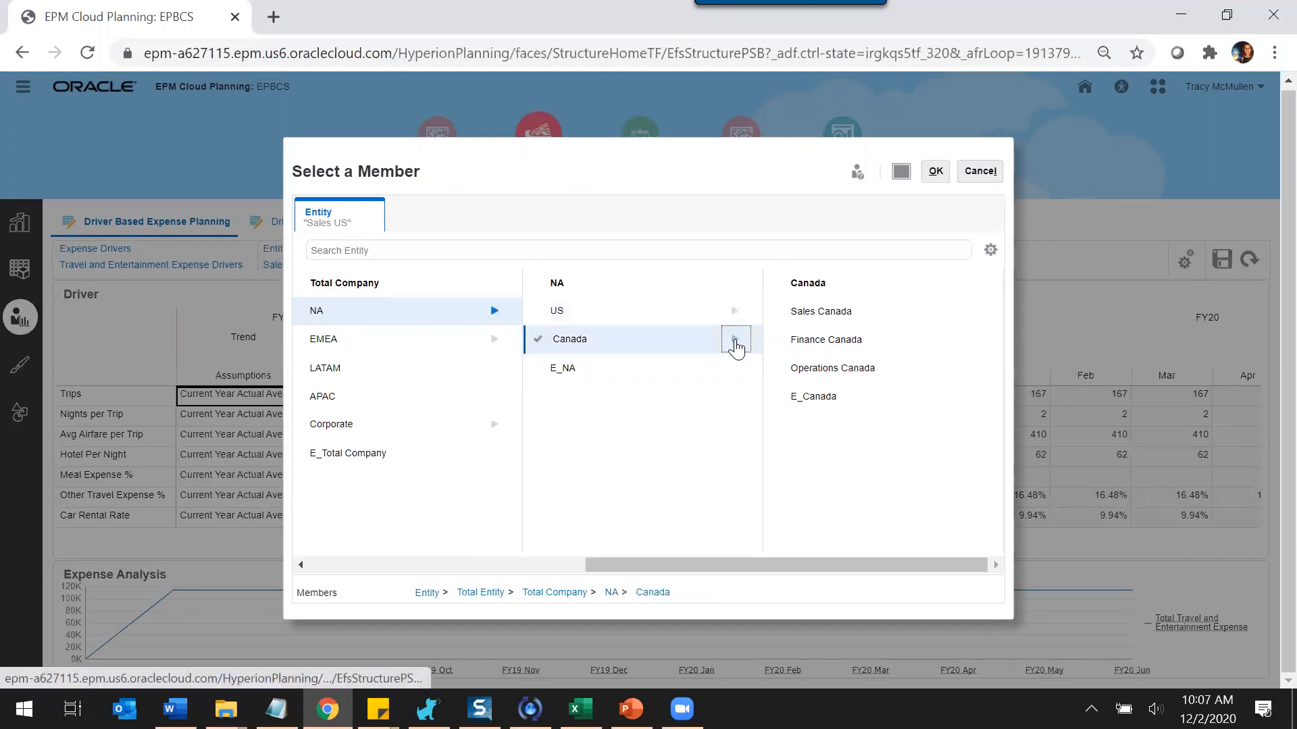
click(782, 315)
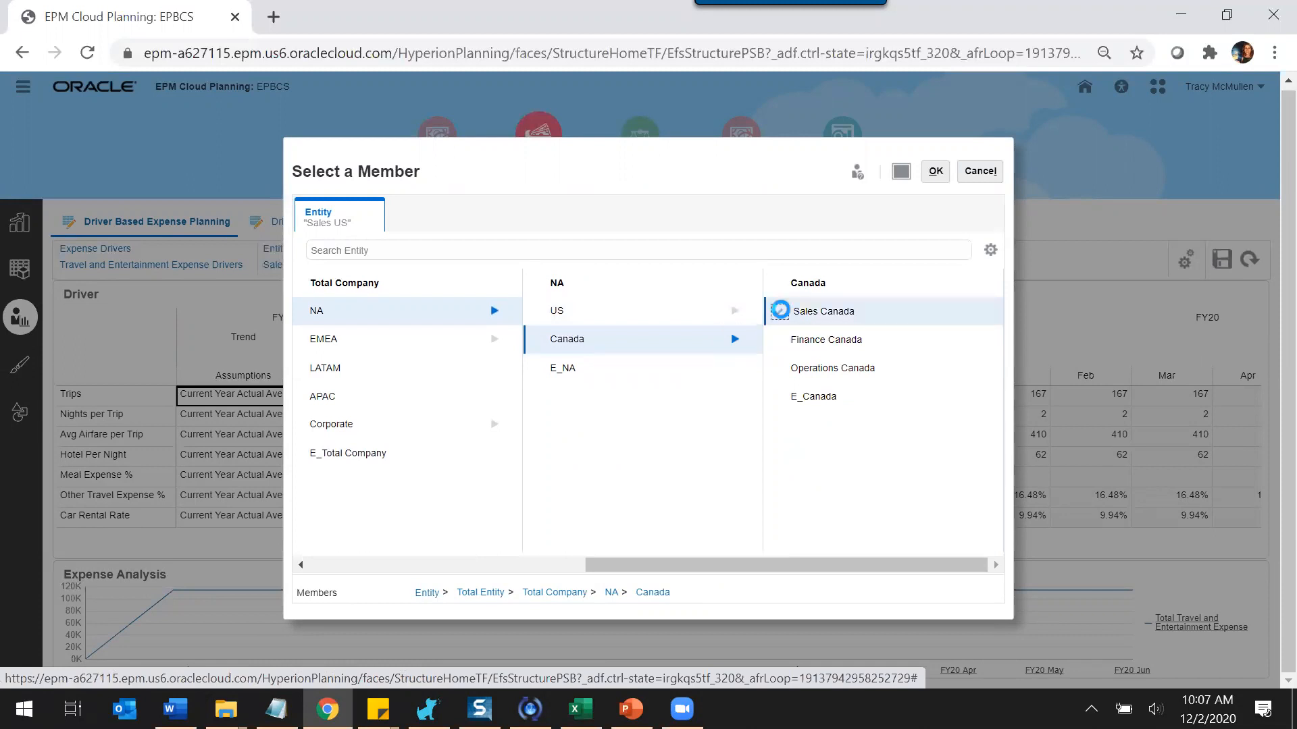
click(936, 173)
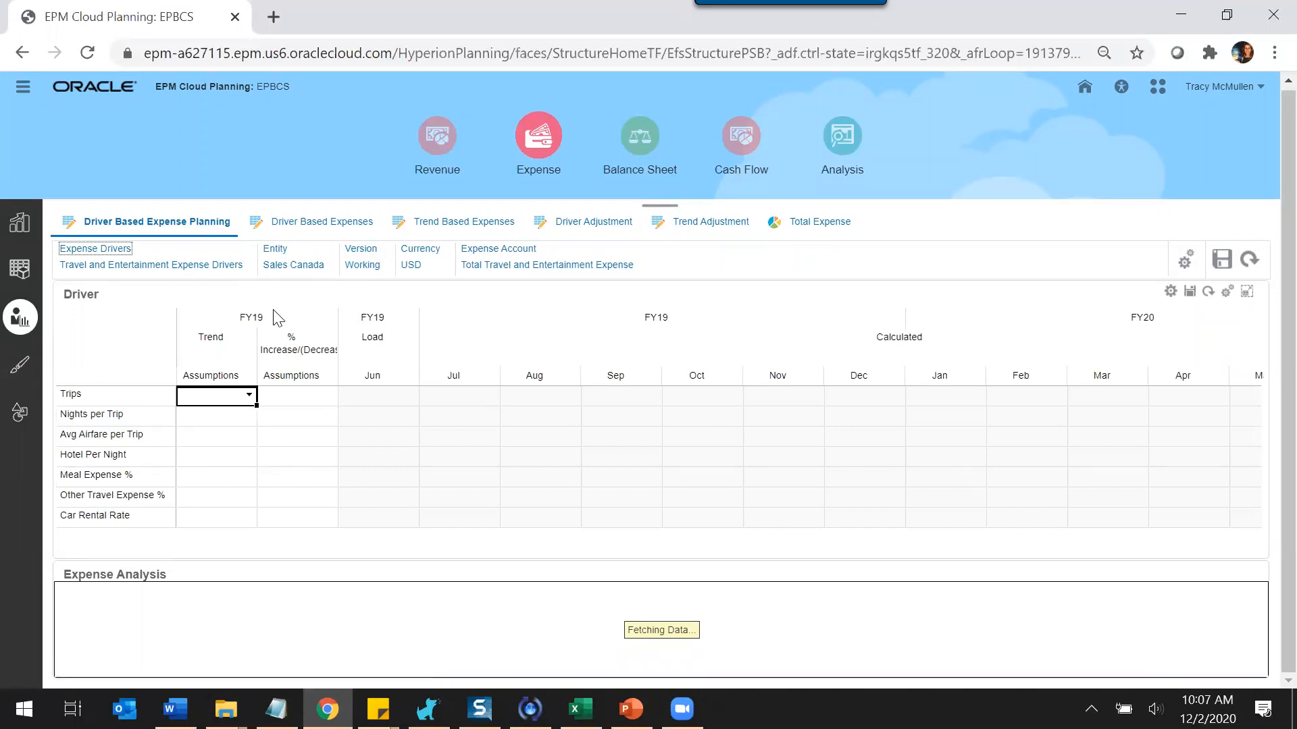
- Set the form's Entity to Sales US, search the entity members for "sales", and apply the selection
click(295, 264)
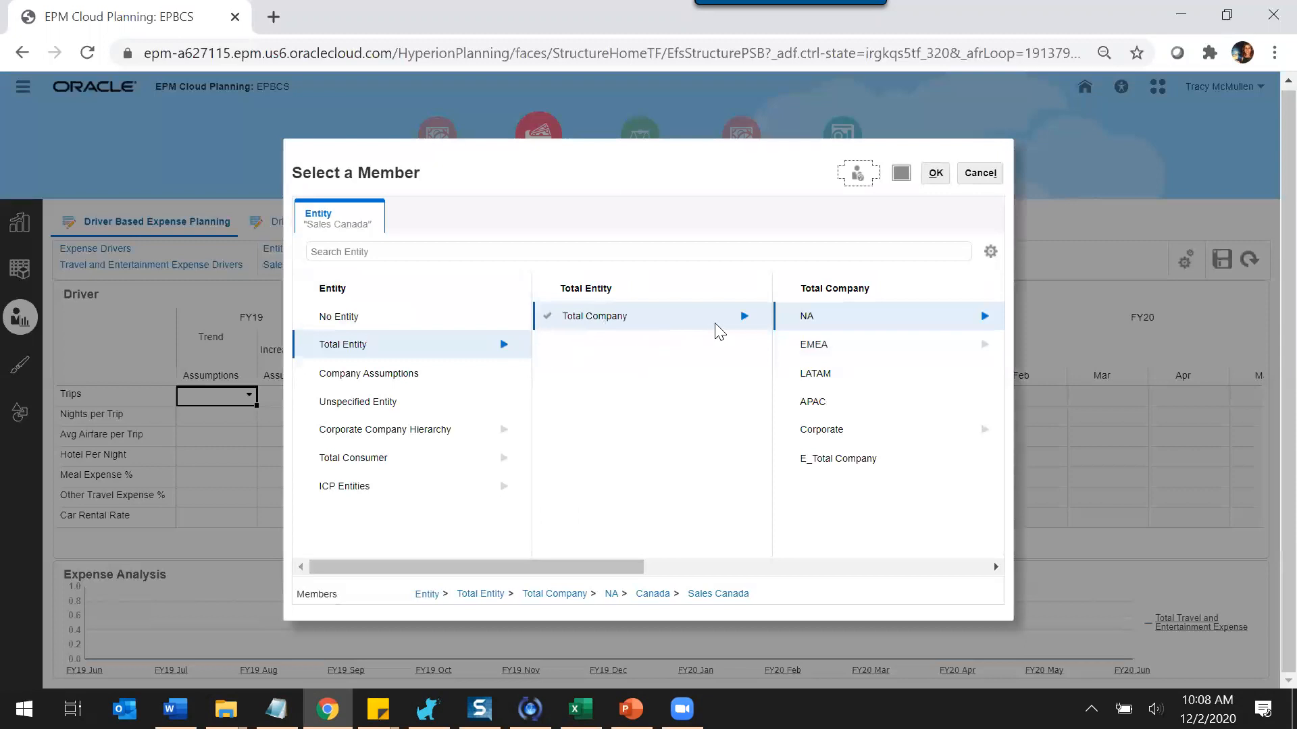
click(985, 315)
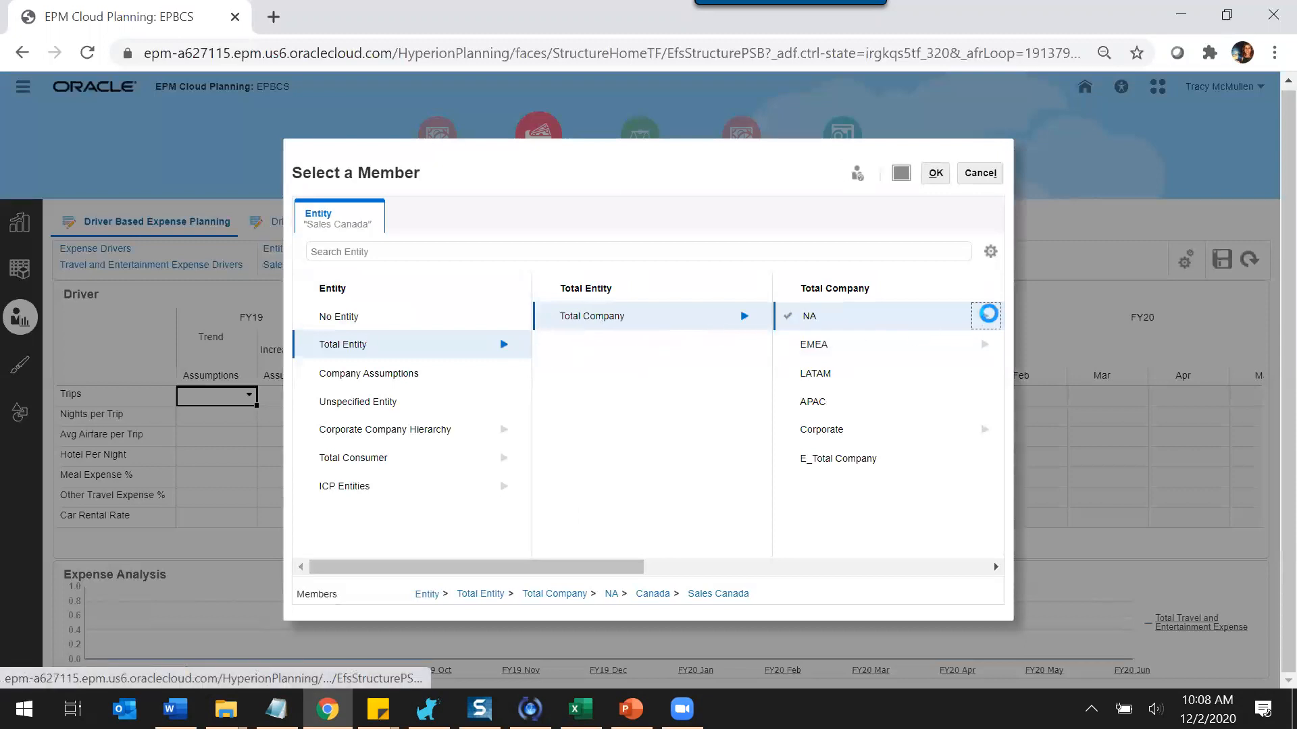
click(981, 315)
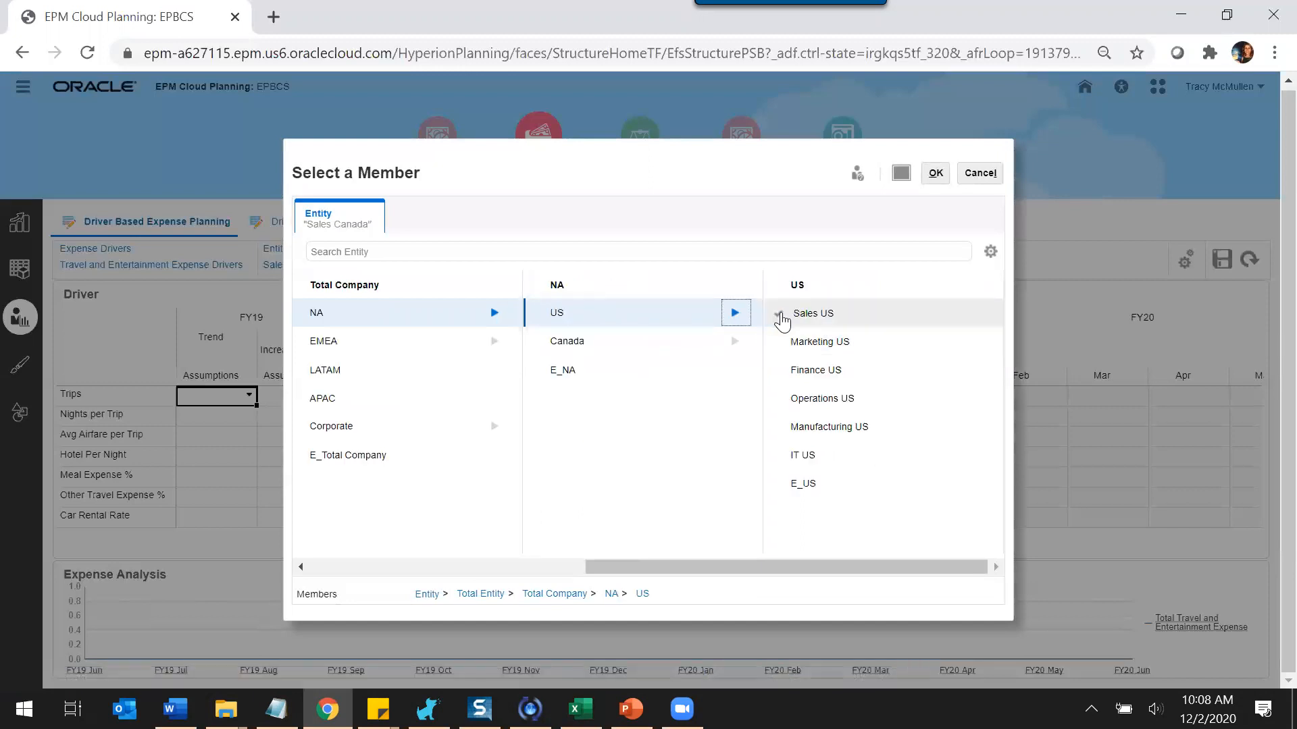
click(772, 312)
click(374, 252)
text(sales)
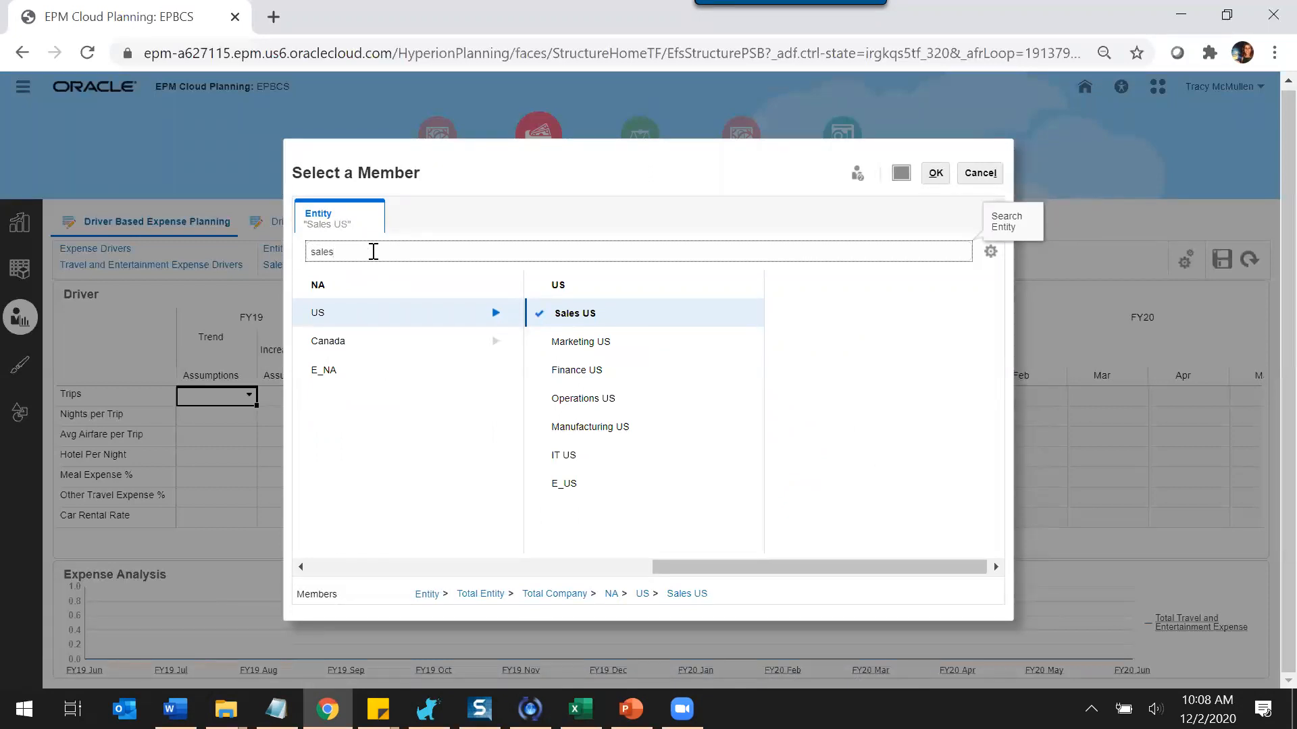
key(Return)
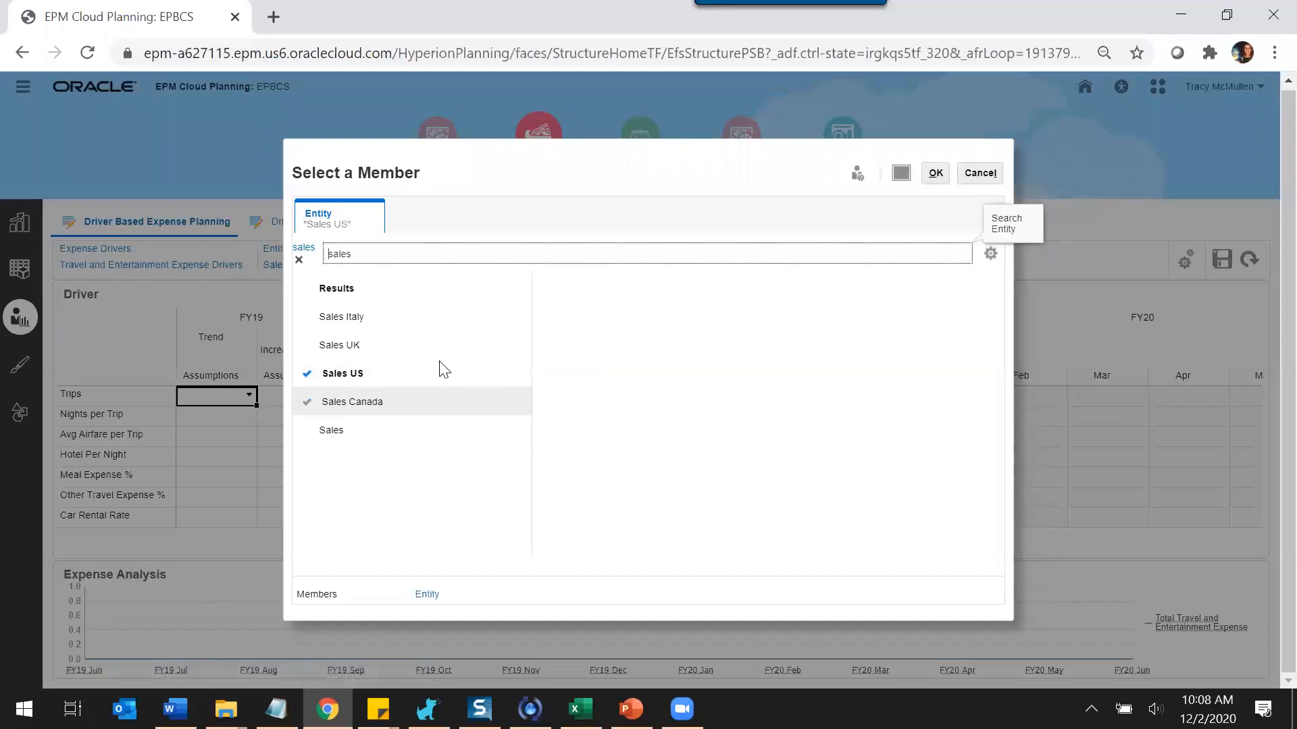
click(935, 174)
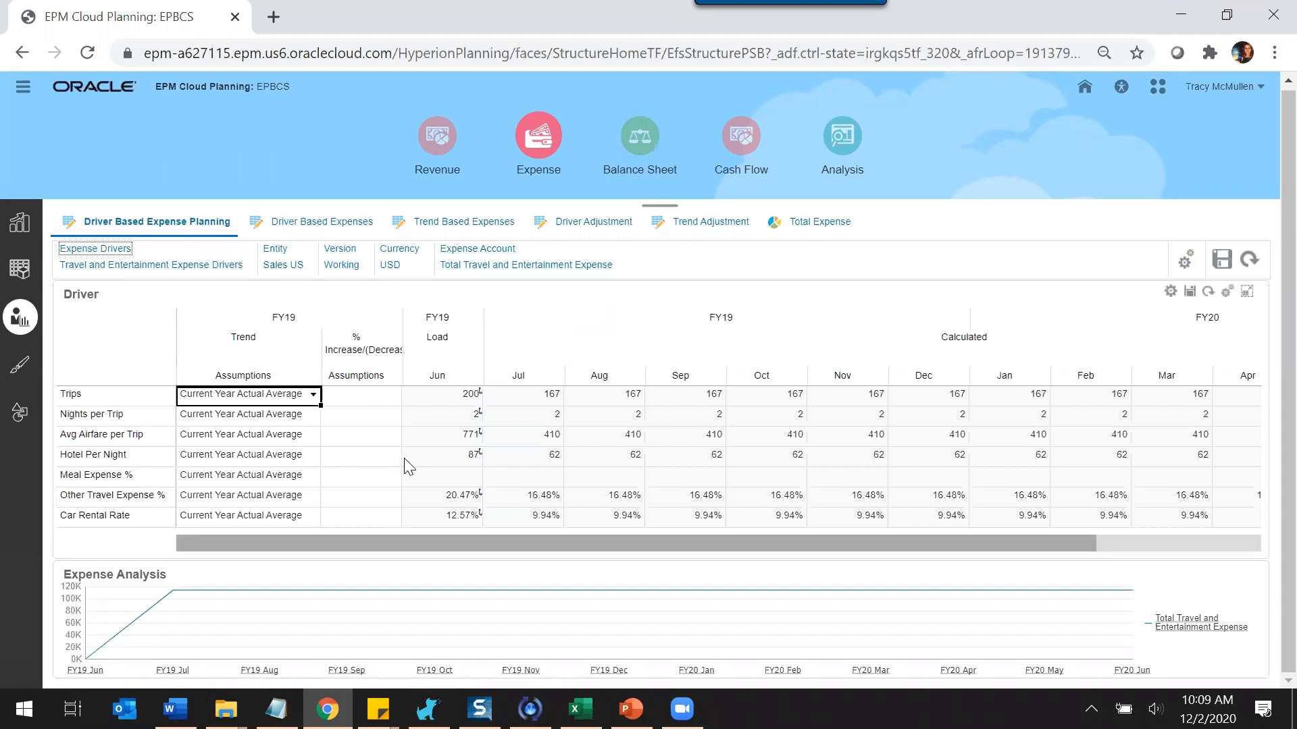
- View the driver groups available under Expense Drivers for Forms and leave the member selection without changing it
click(149, 265)
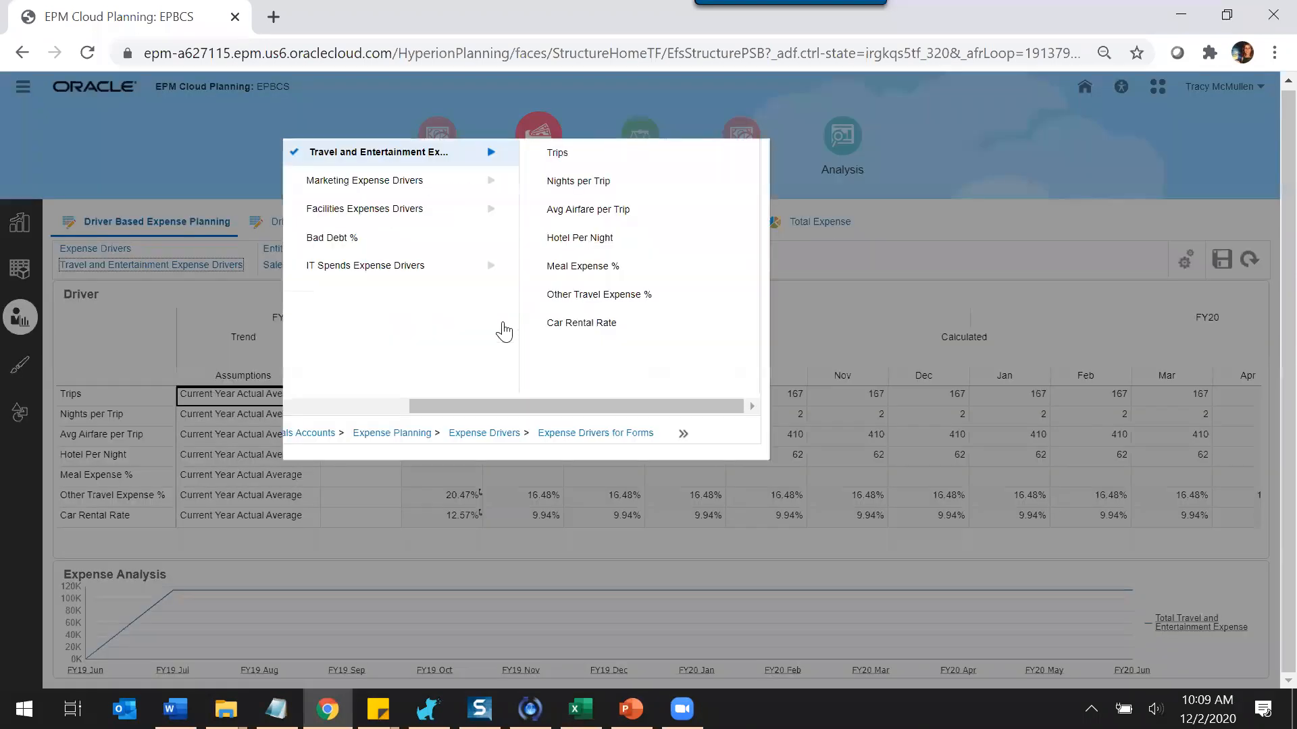
click(984, 316)
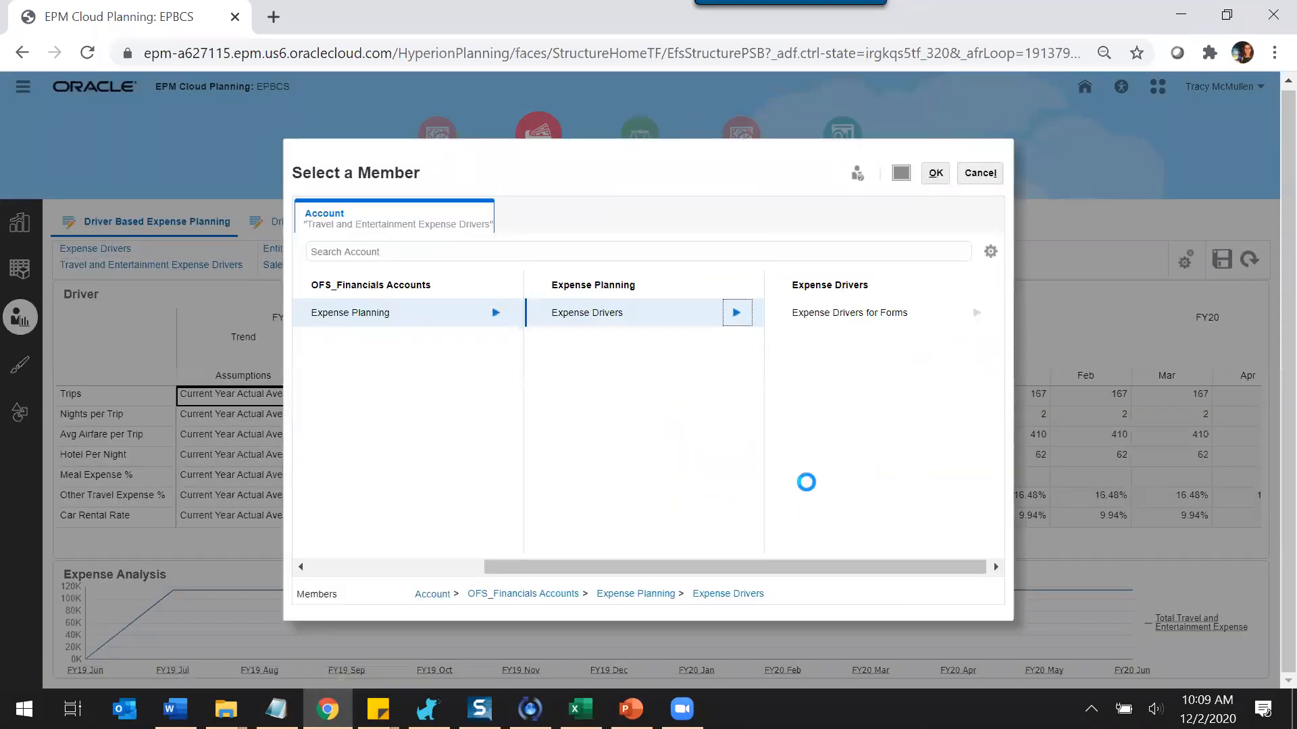
click(977, 315)
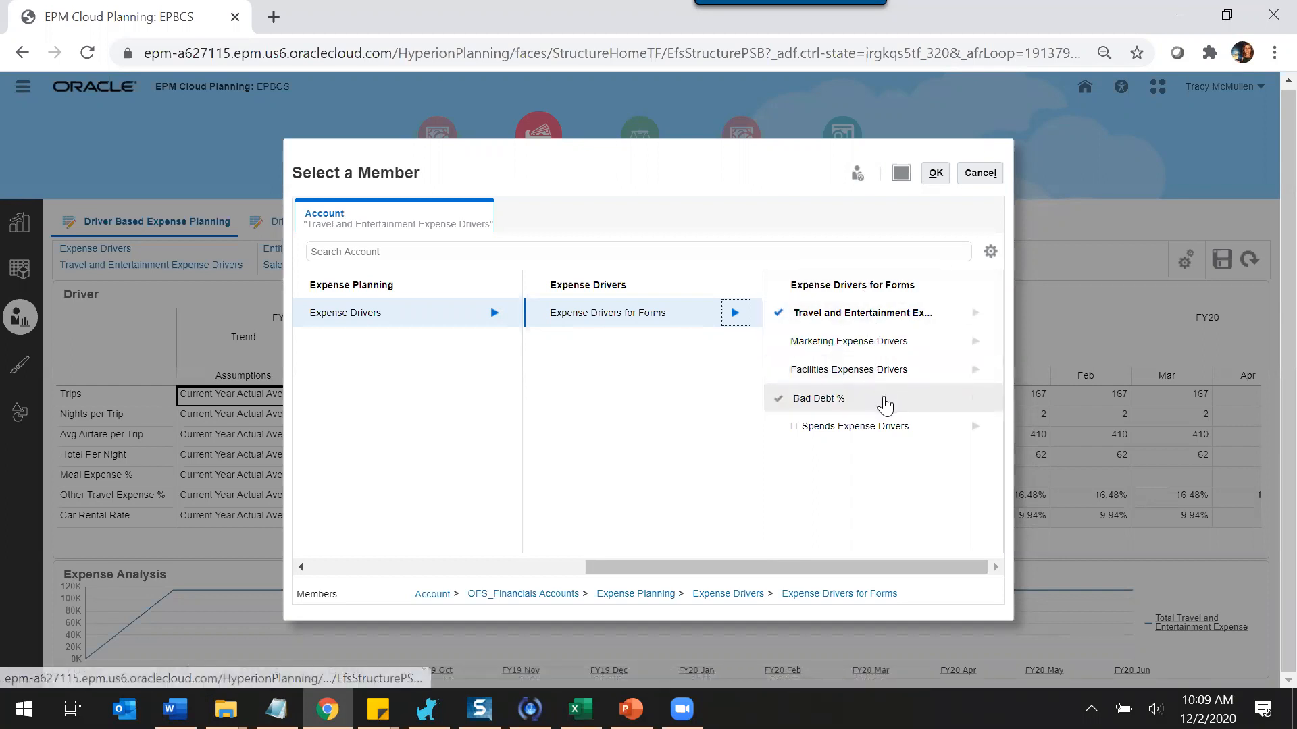
click(981, 173)
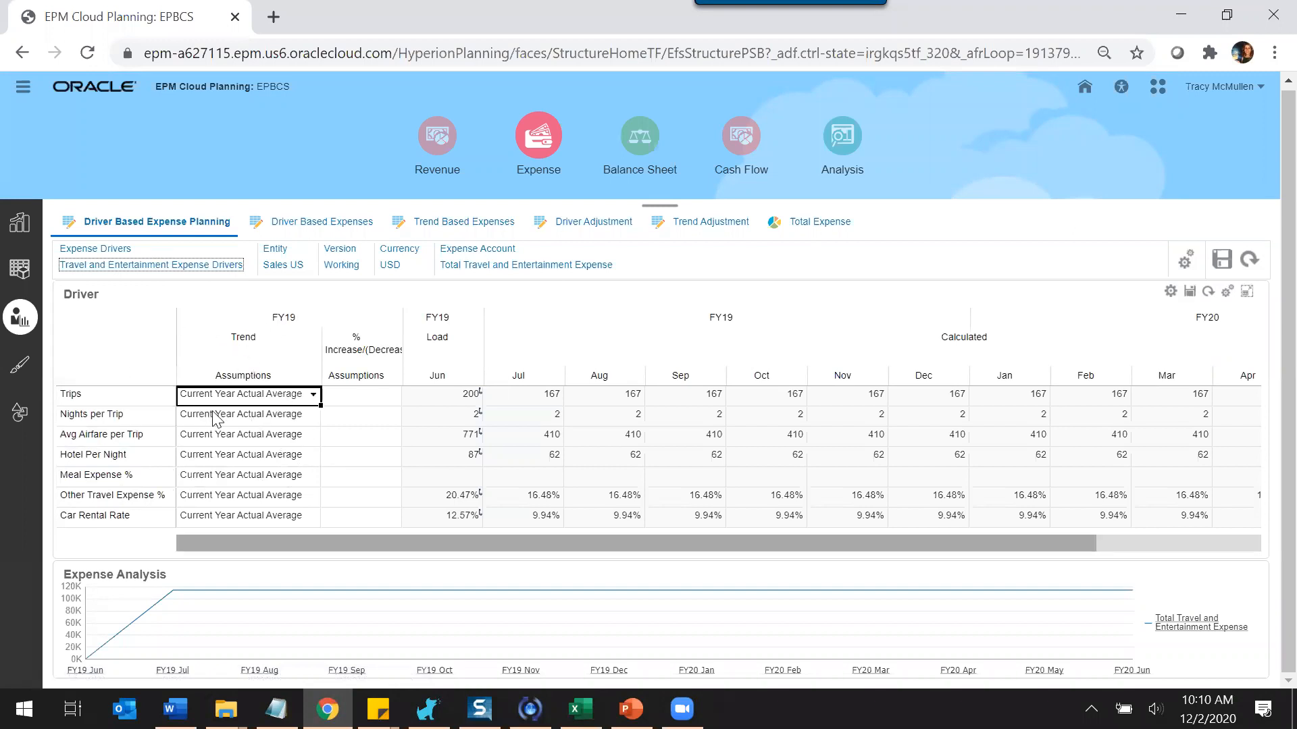
- Browse the trend options offered for the Trips driver, close the list, and select the Trips % Increase/(Decrease) cell
click(314, 397)
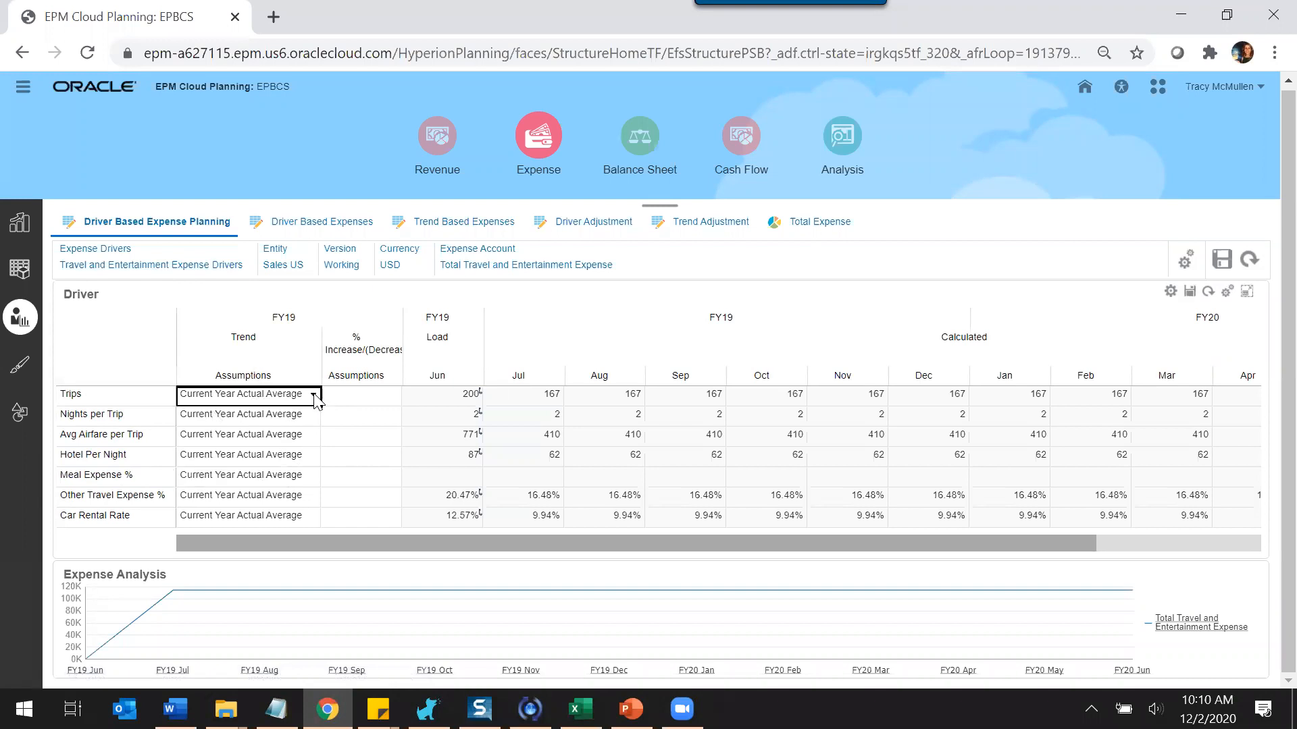
click(315, 396)
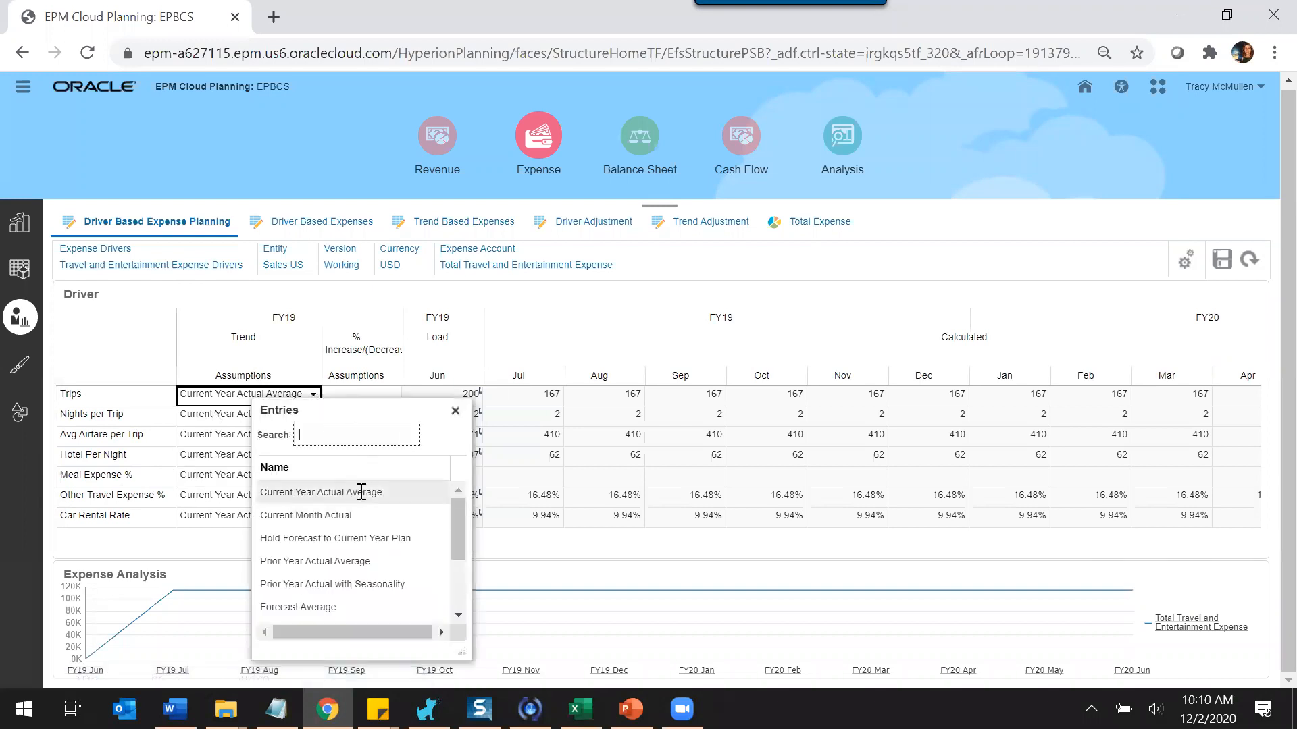
key(Down)
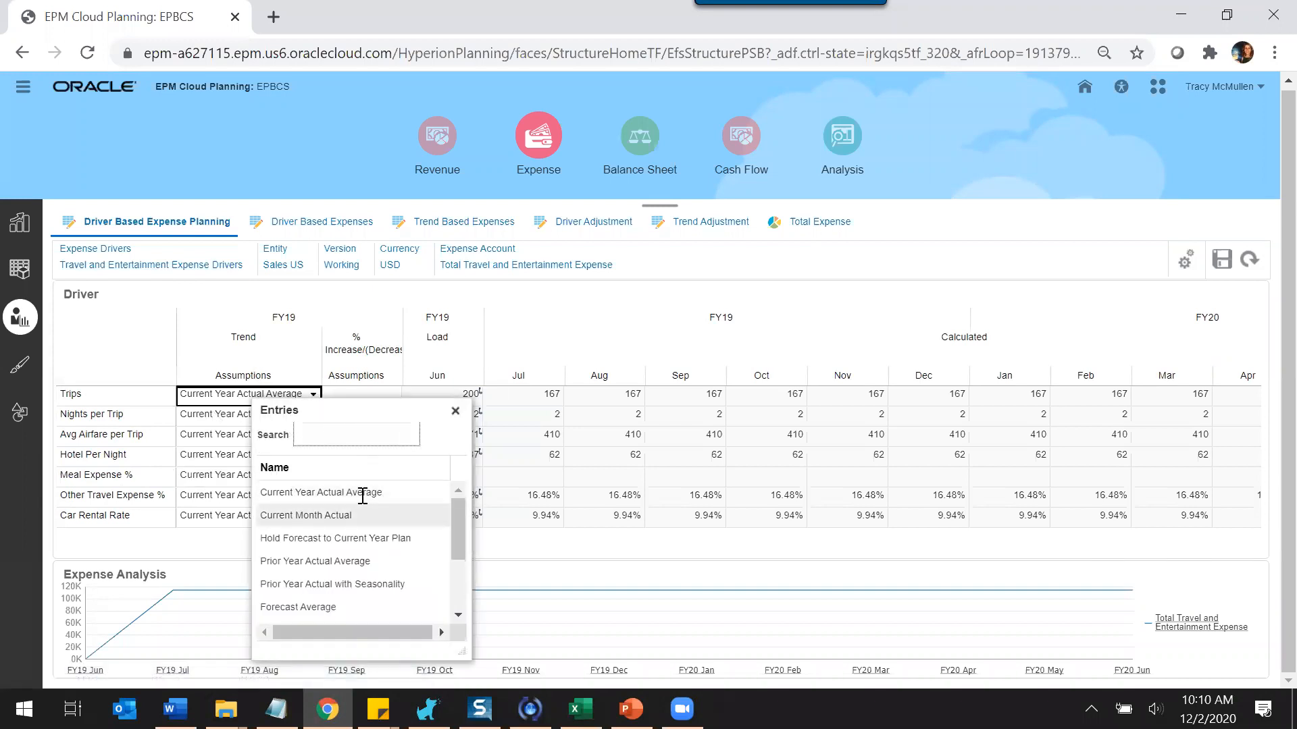
key(Down)
key(Down)
key(Down)
key(Down)
key(Down)
key(Up)
key(Down)
key(Down)
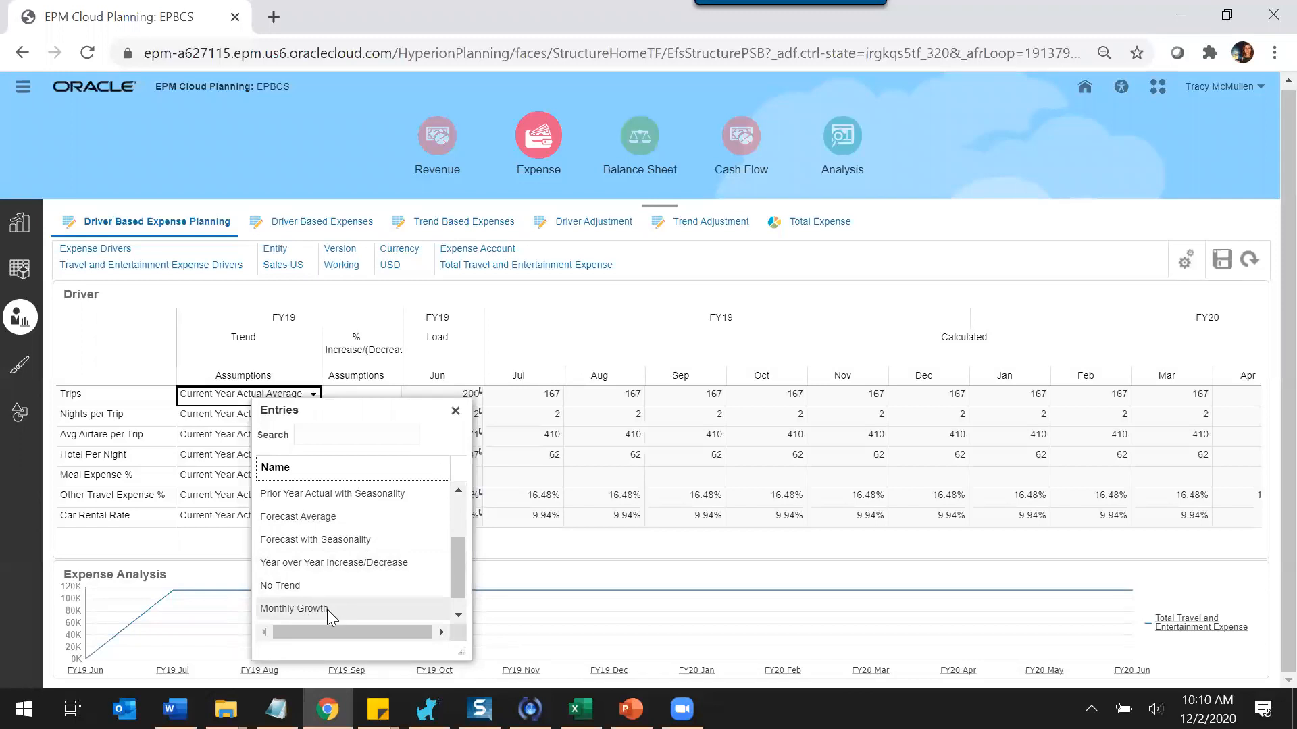
click(456, 411)
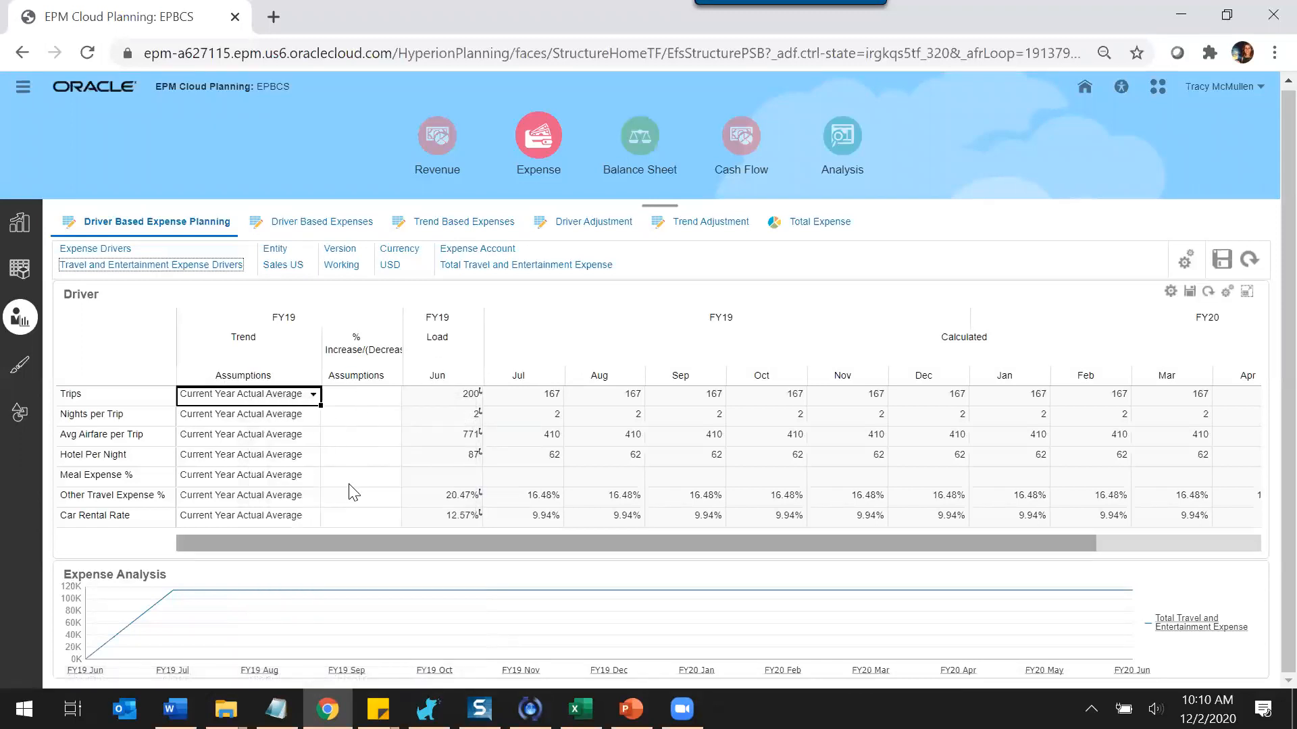
click(359, 398)
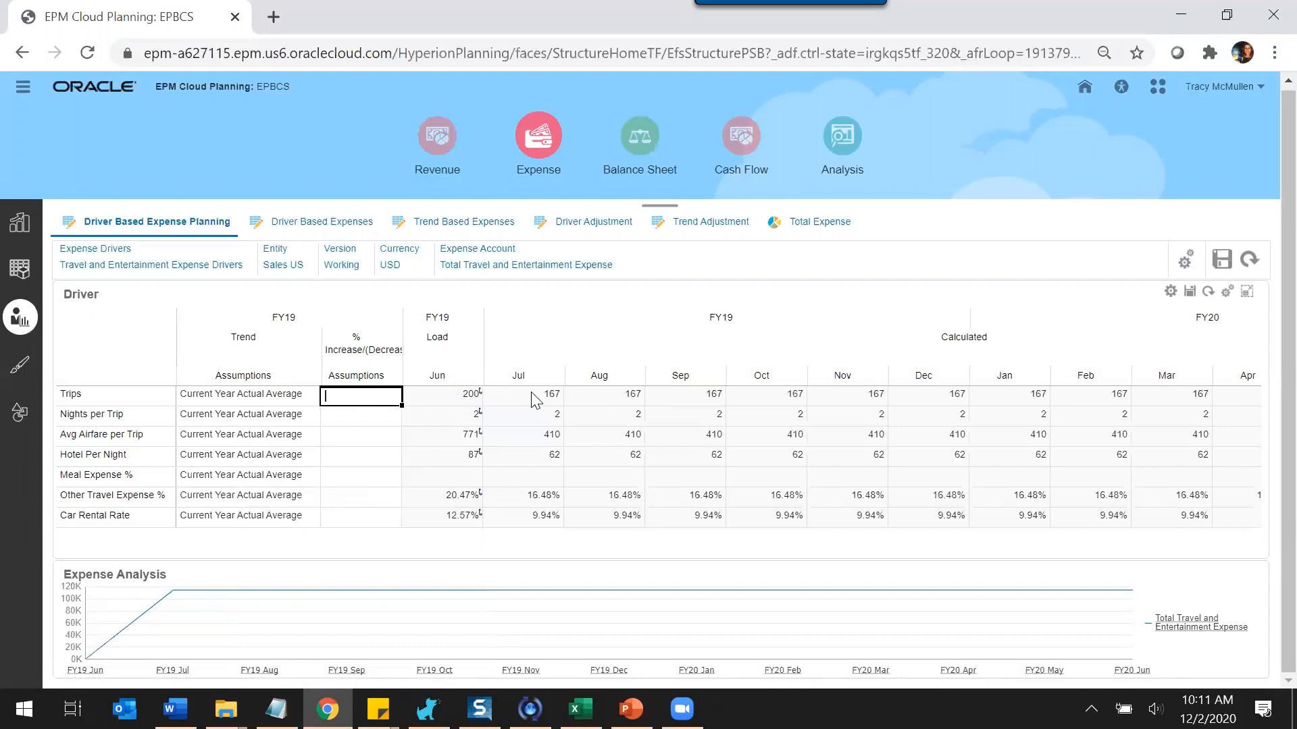
- Review the Calculated and Adjustment columns of the FY20 Plan Driver Based Expense Planning and Driver Based Expenses forms
click(18, 270)
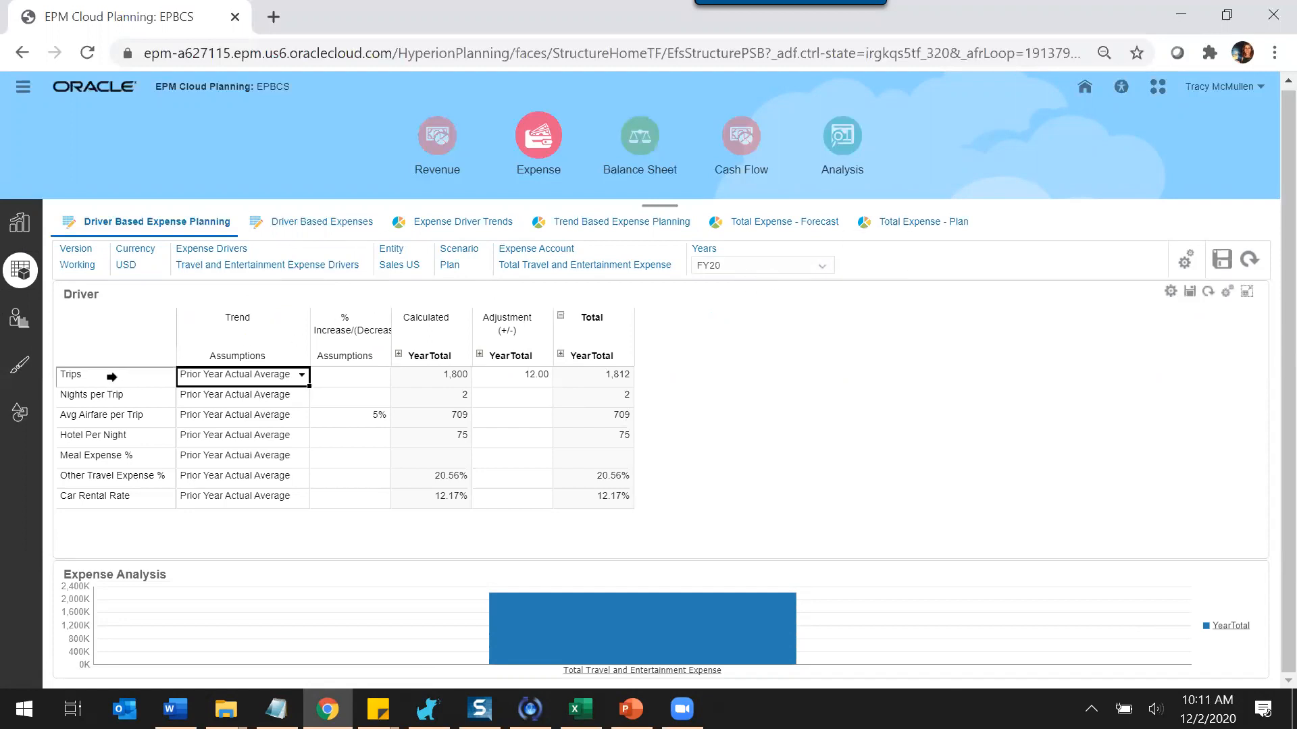
click(441, 305)
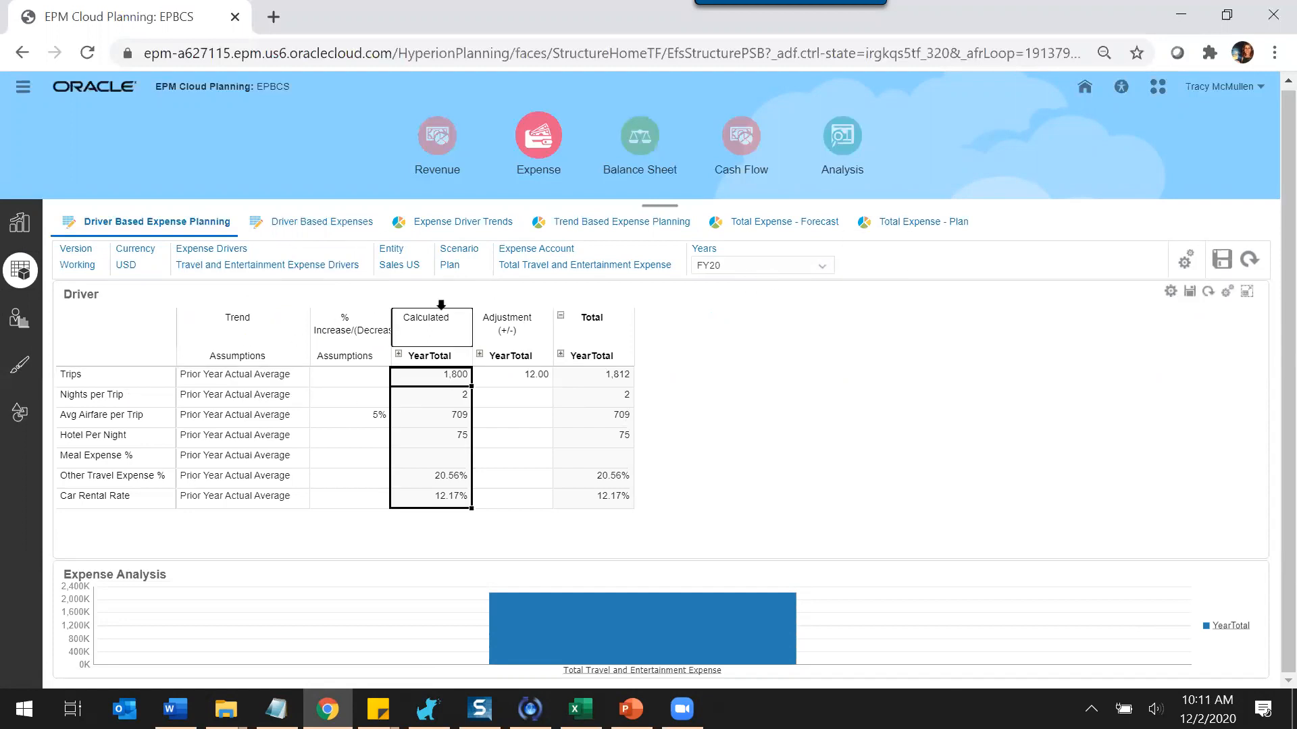
double_click(529, 380)
click(611, 311)
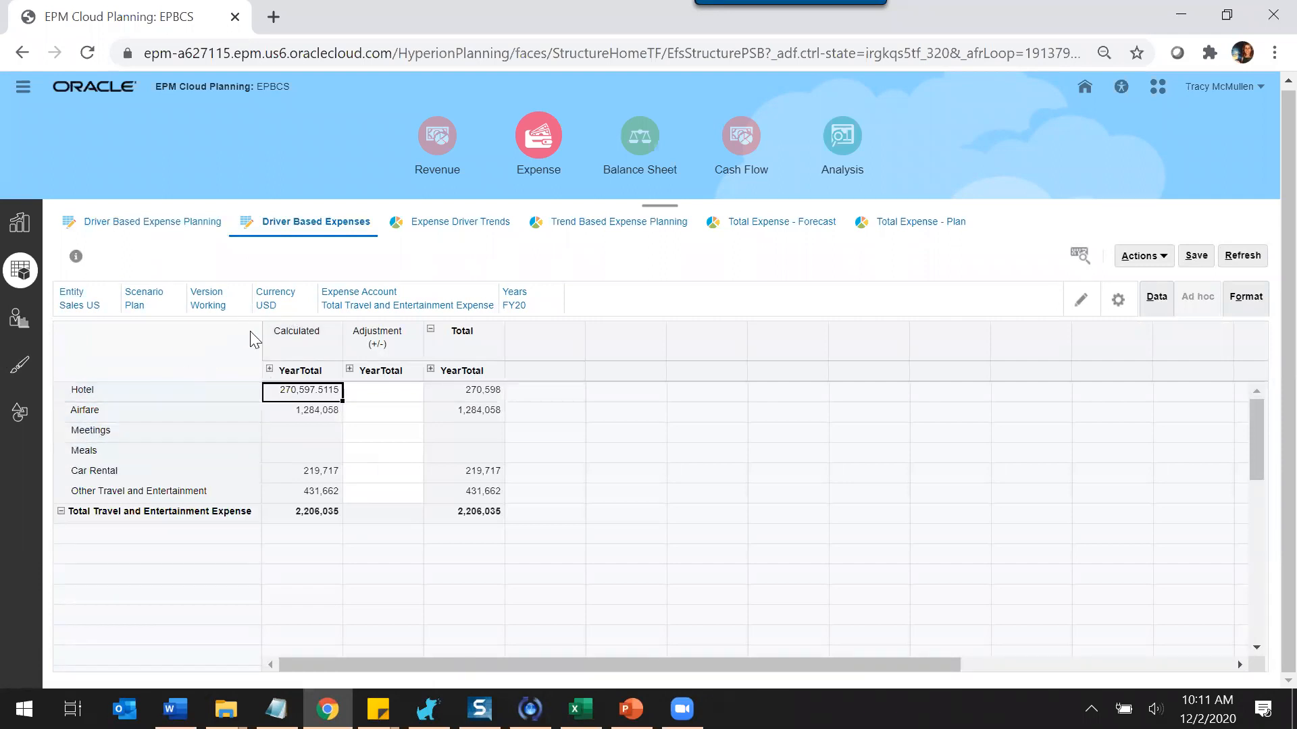
click(298, 329)
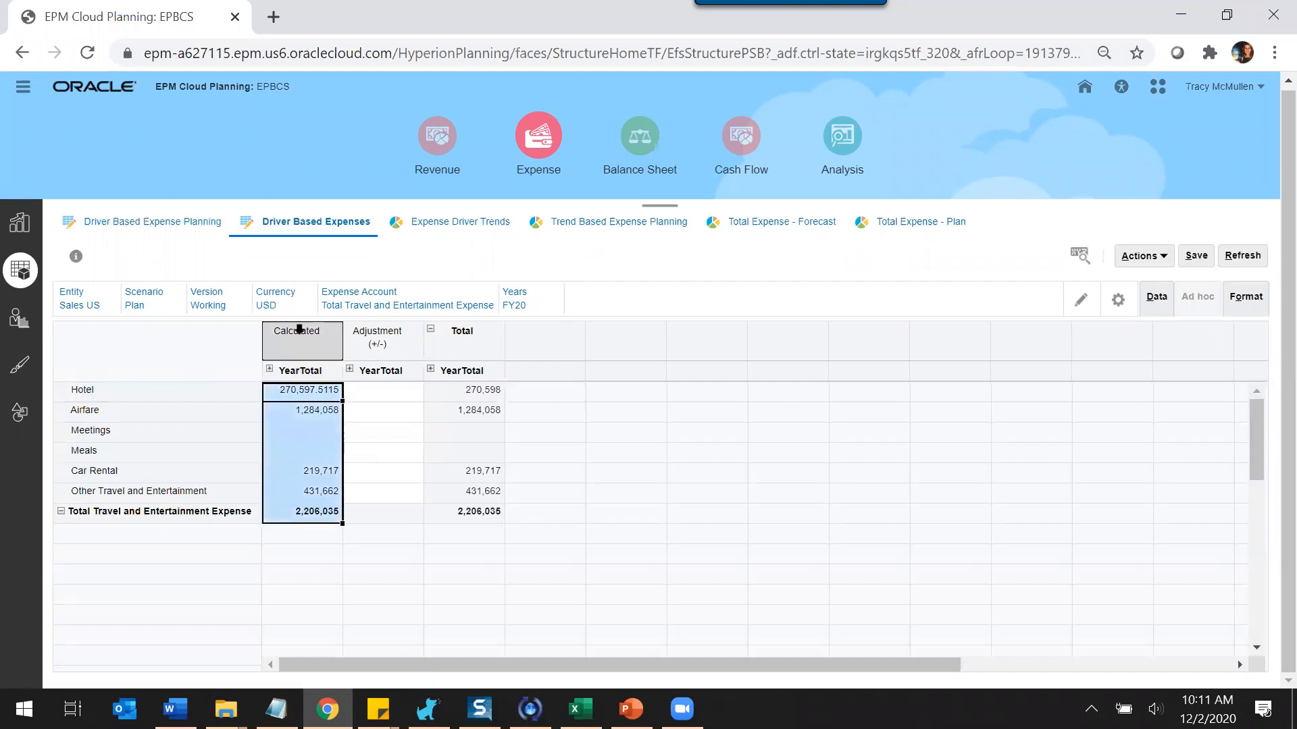
click(389, 394)
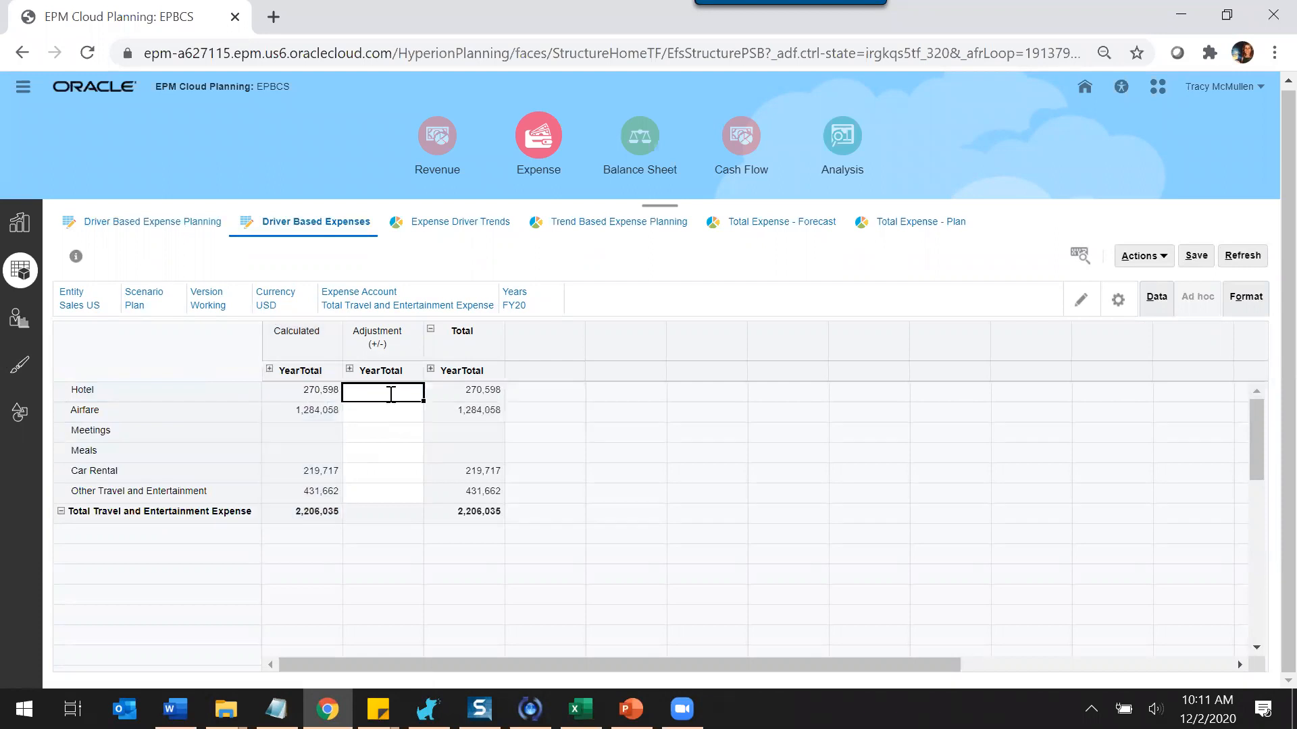
- Enter a Hotel YearTotal adjustment of 100, save the Driver Based Expenses form, and select the Total column
text(100)
key(Return)
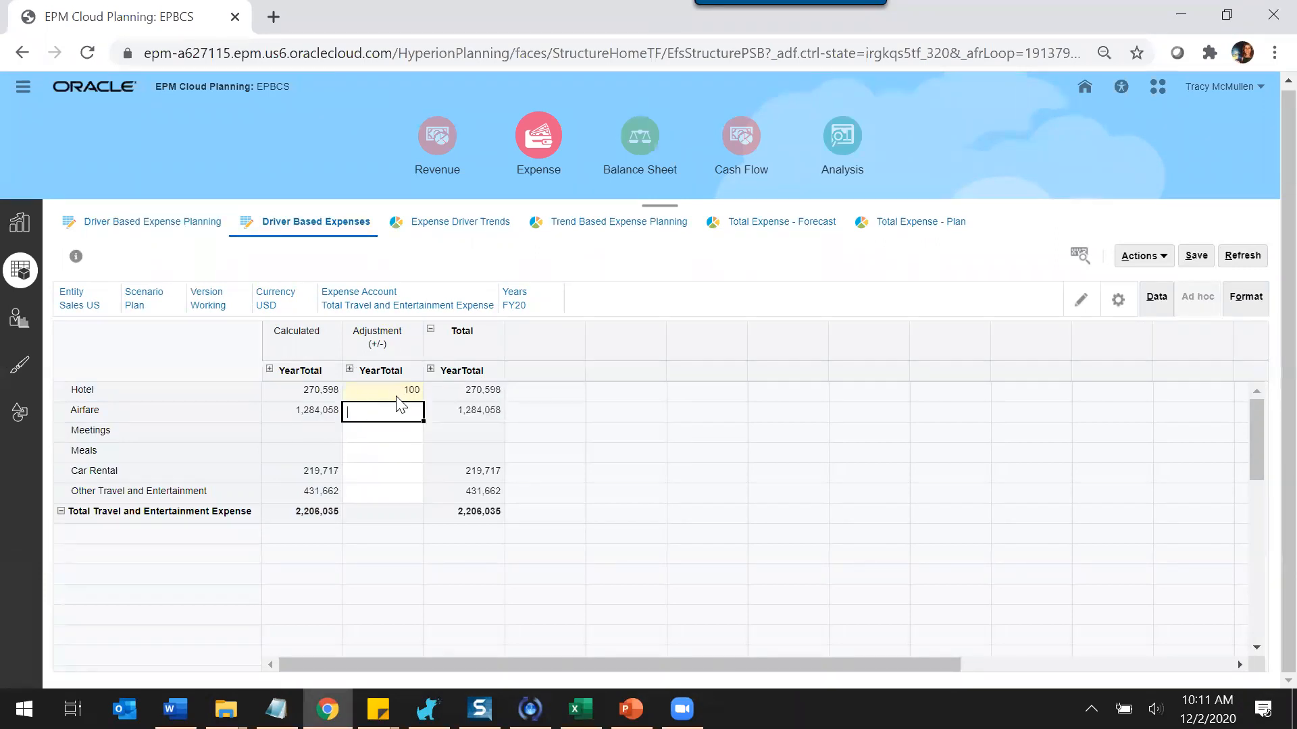
click(1194, 257)
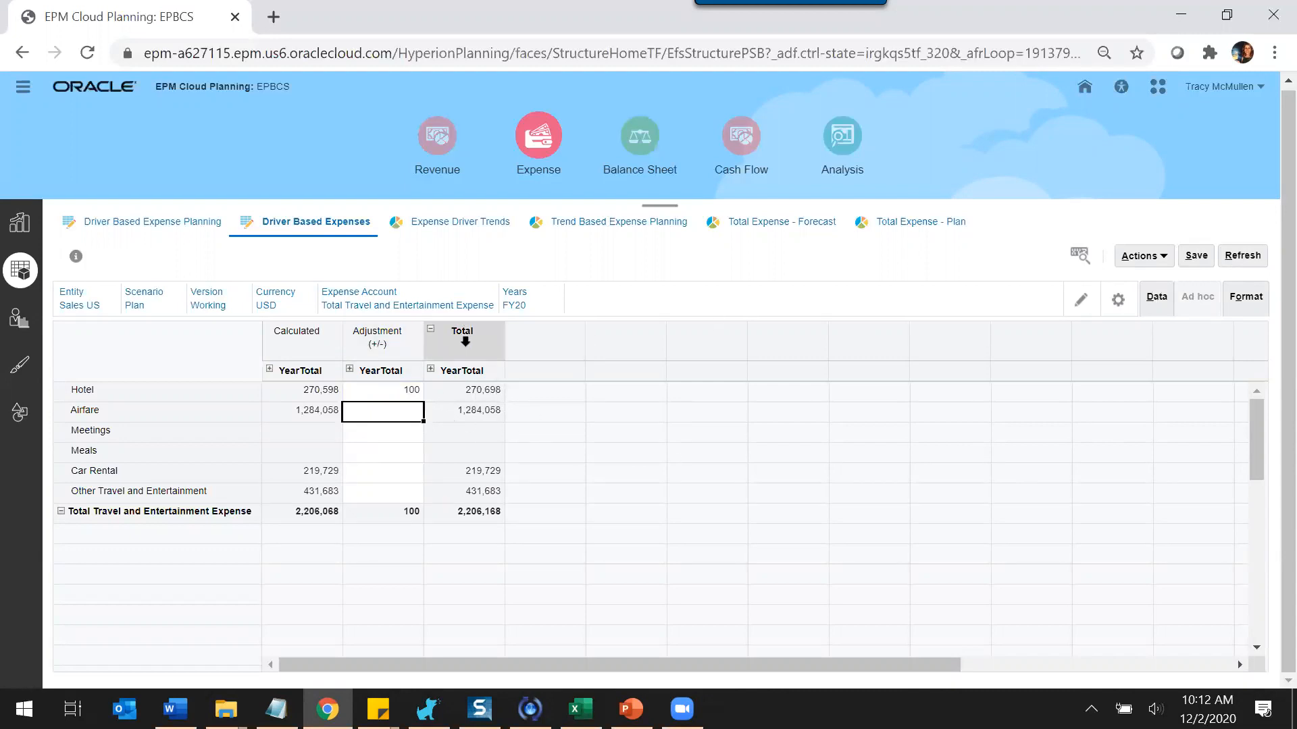
click(465, 341)
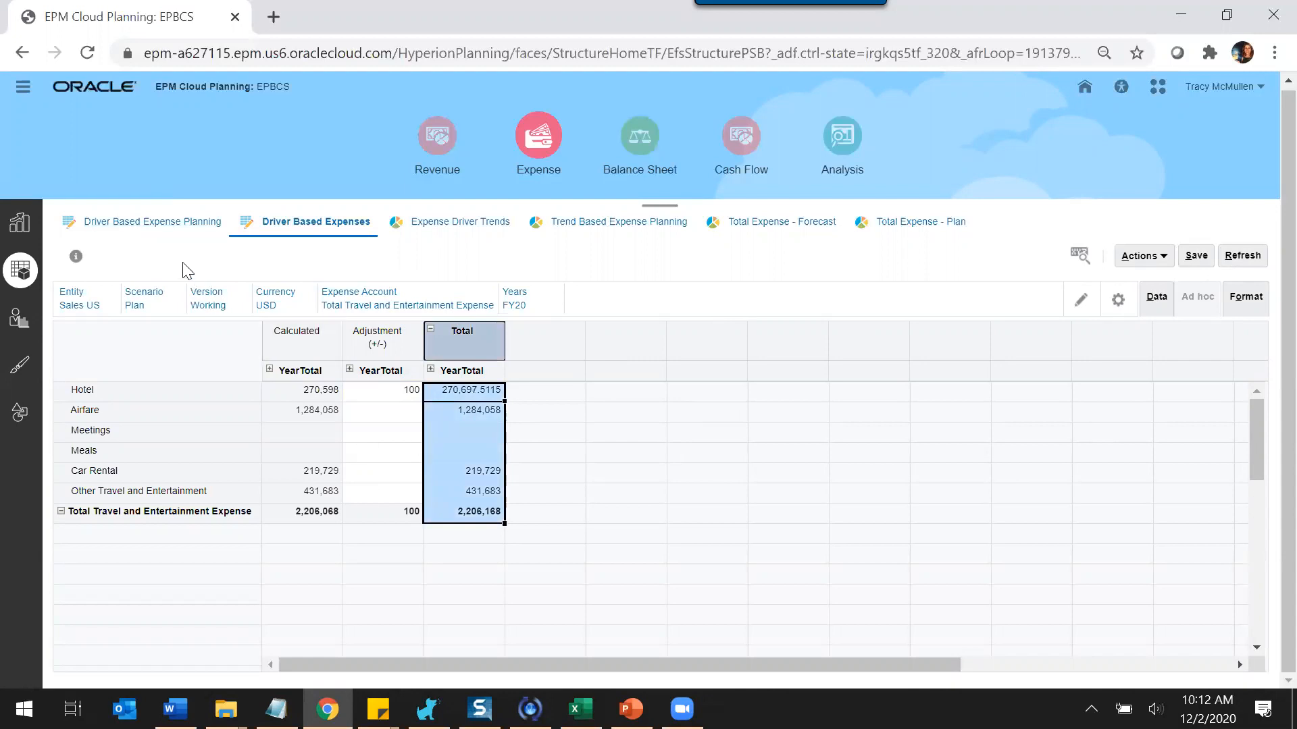
- Check the Trips trend options in Driver Based Expense Planning without changing them, and drill the Expense Analysis chart down to quarters
click(162, 227)
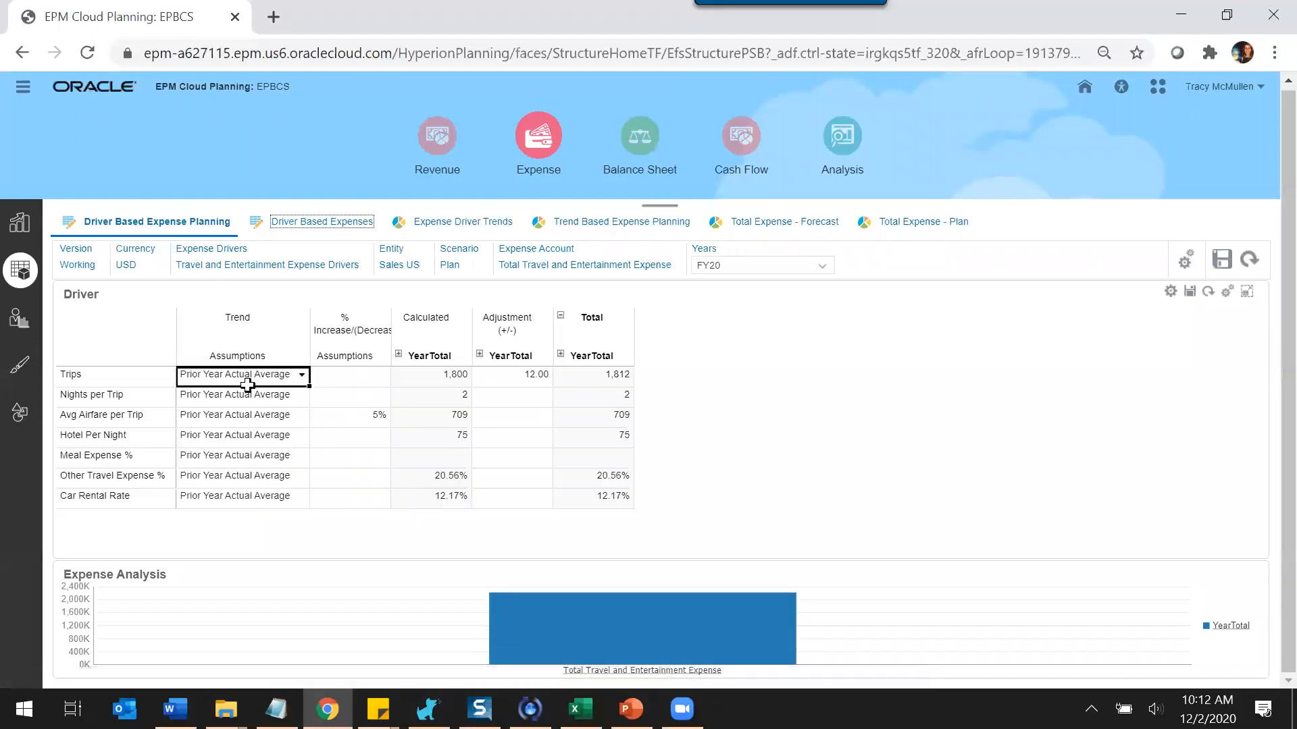
click(302, 375)
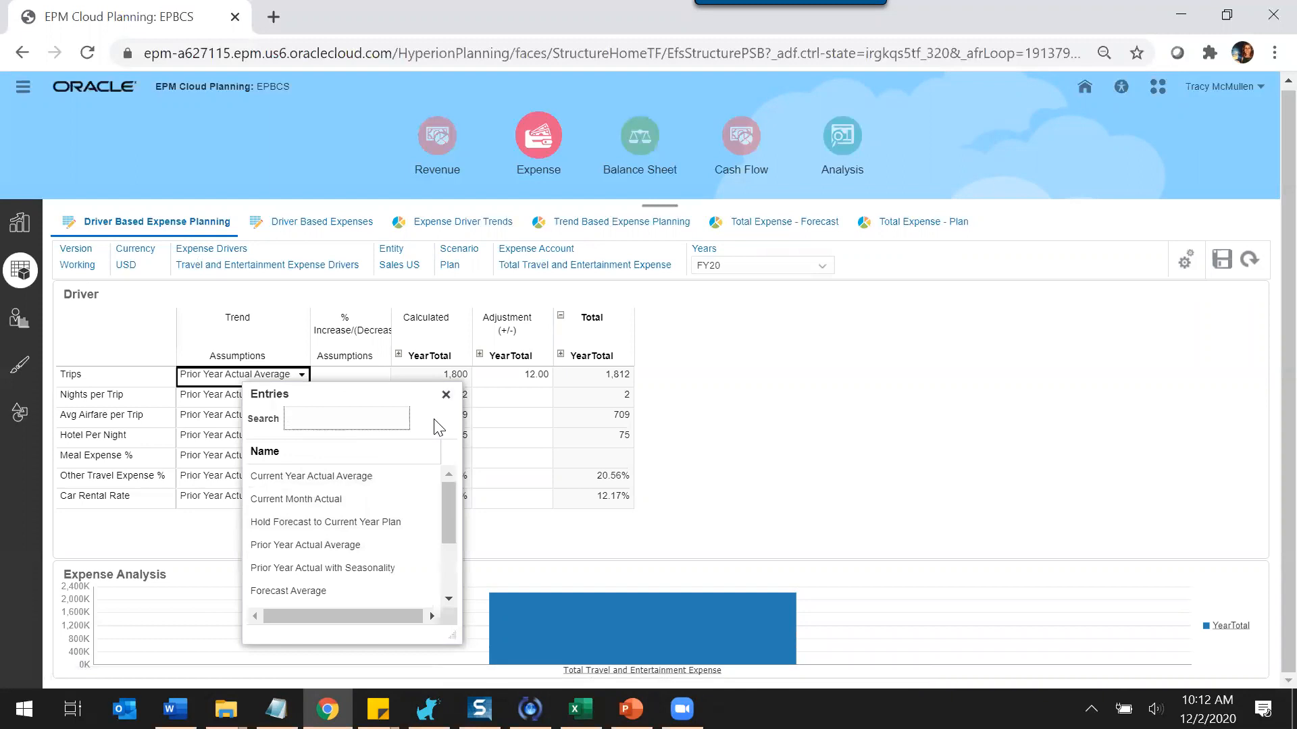
click(446, 395)
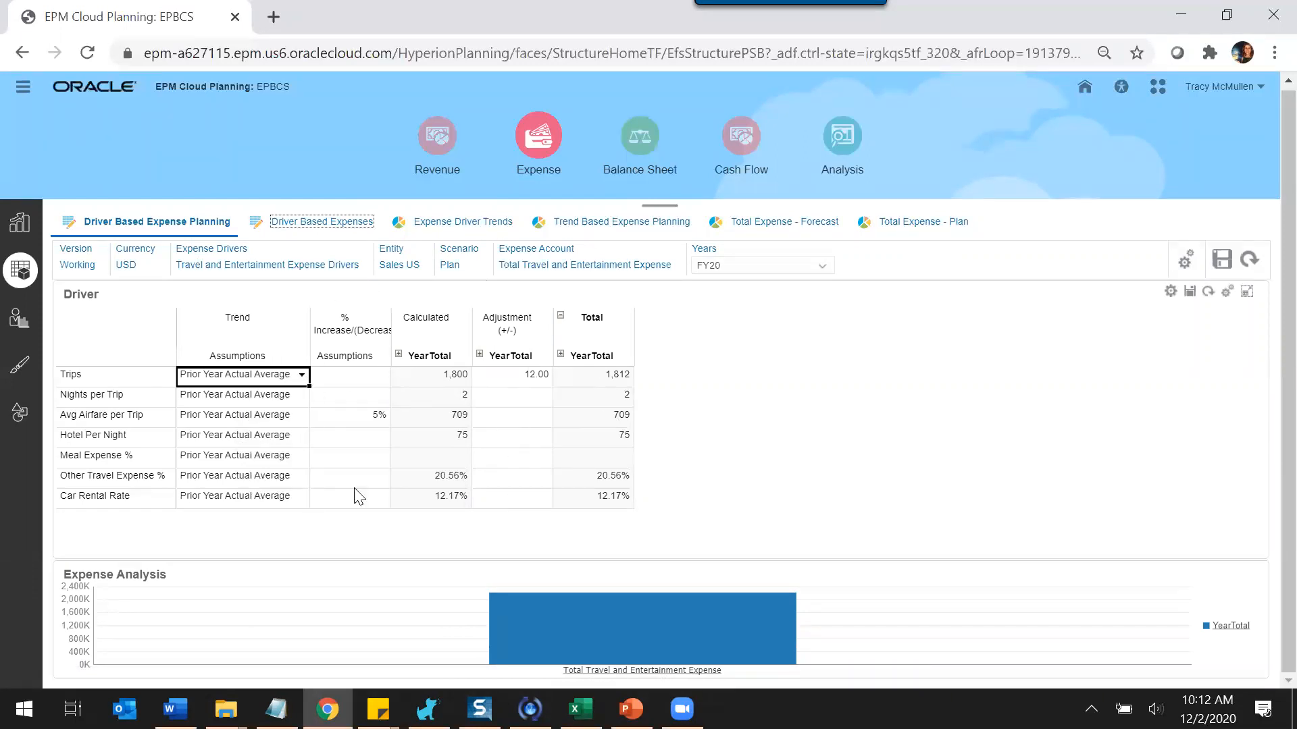
mouse_move(577, 658)
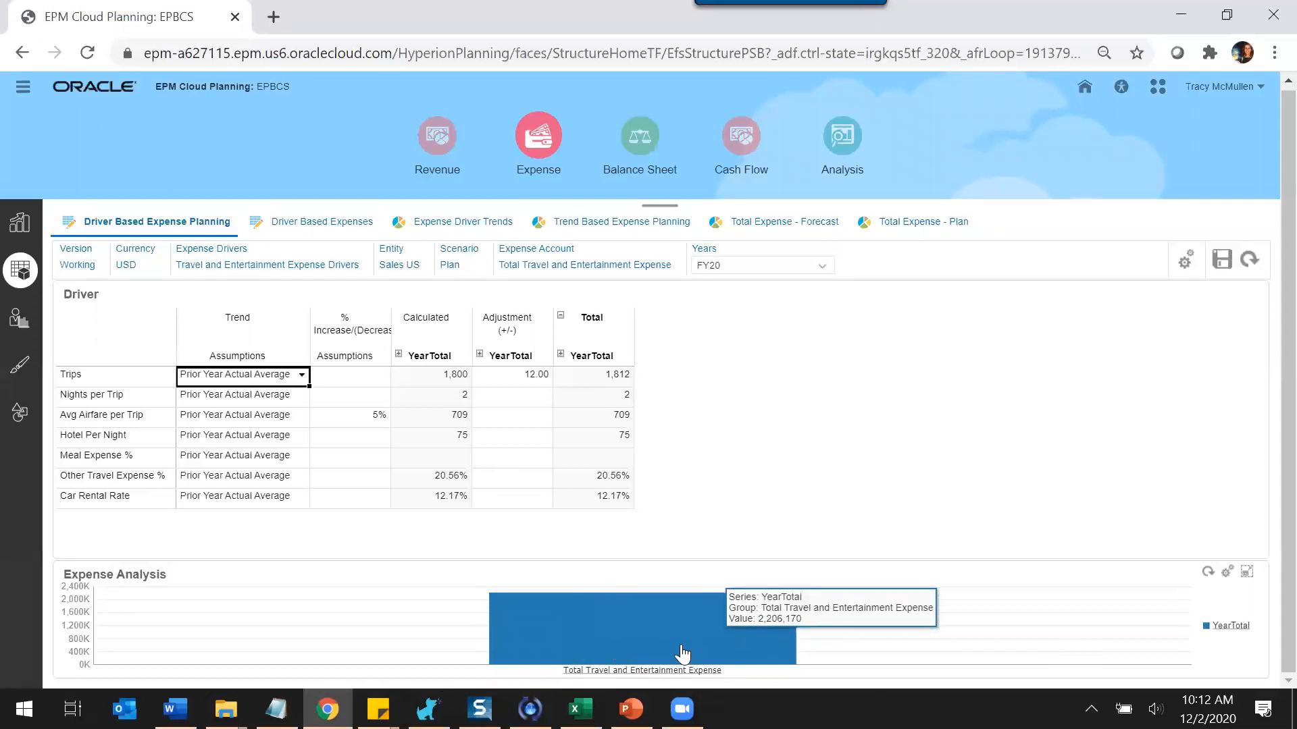
click(709, 614)
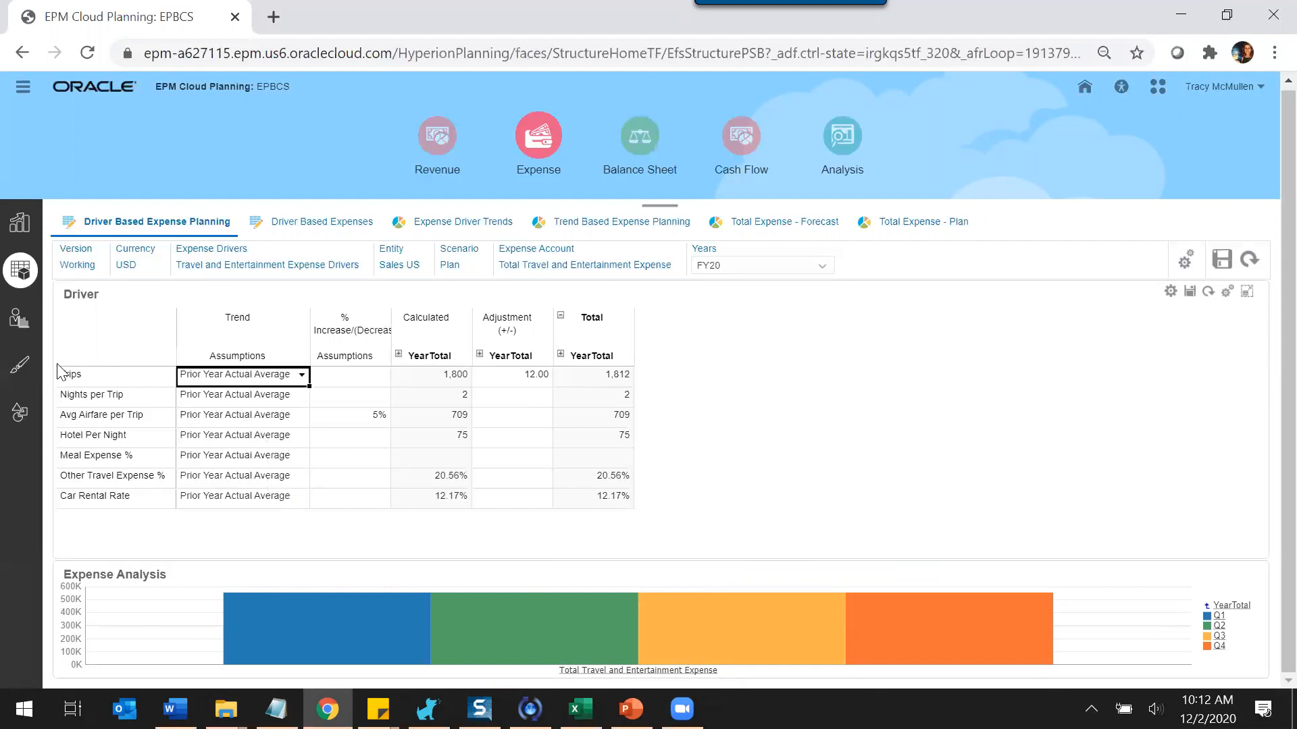
- Open the Enter Expenses form, set the Q1 Meetings expense to 20,000, and save the form
click(18, 366)
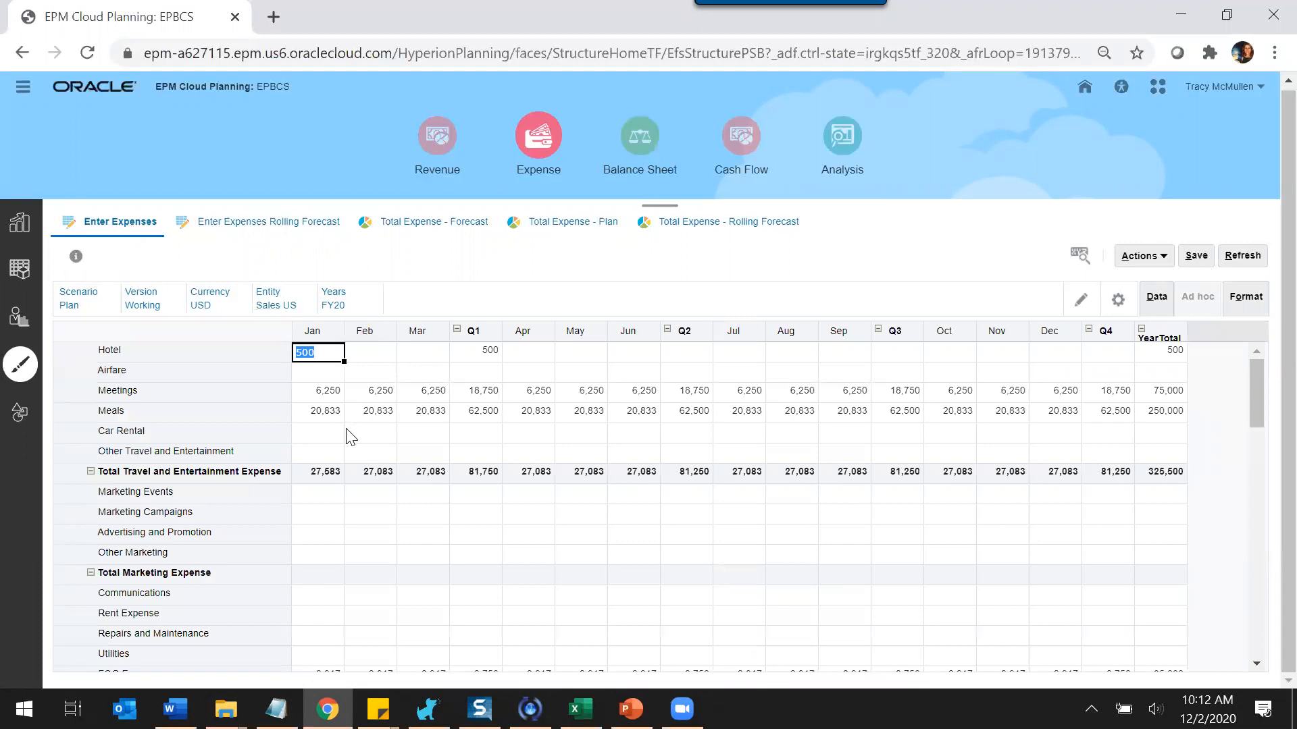
click(486, 392)
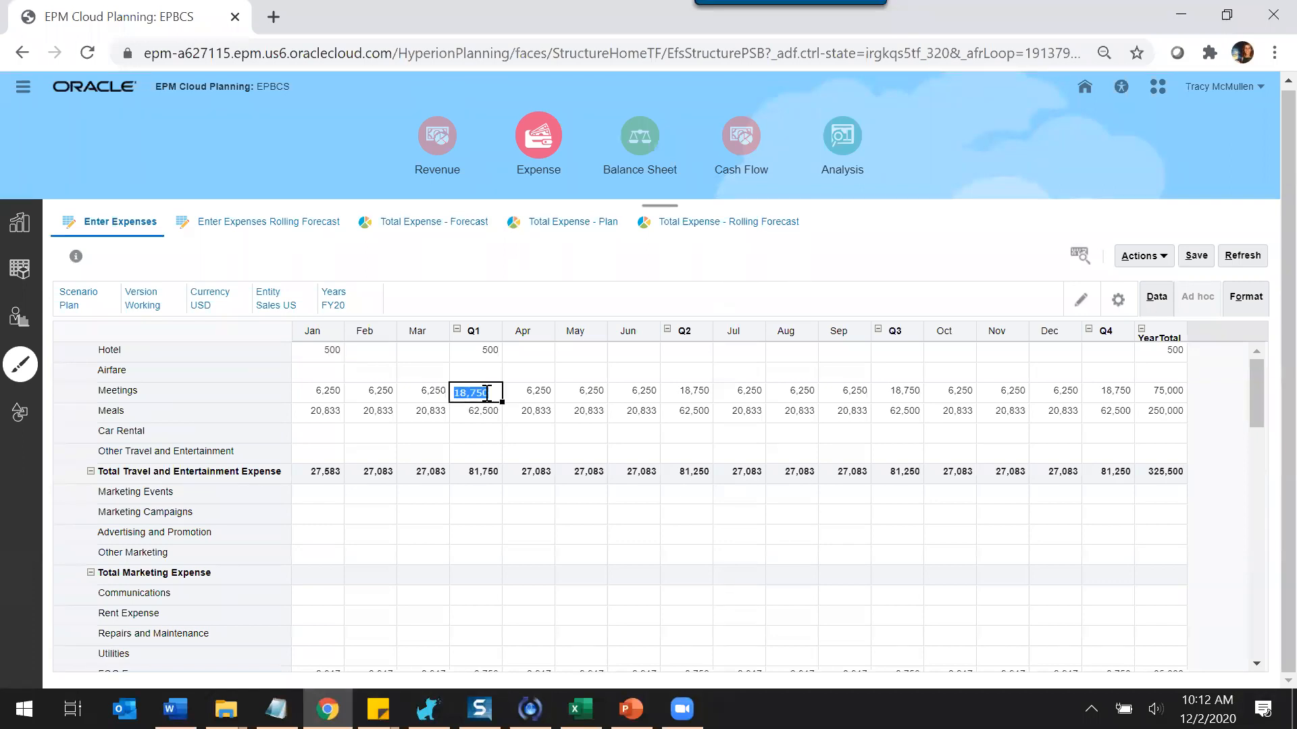
text(20000)
key(Return)
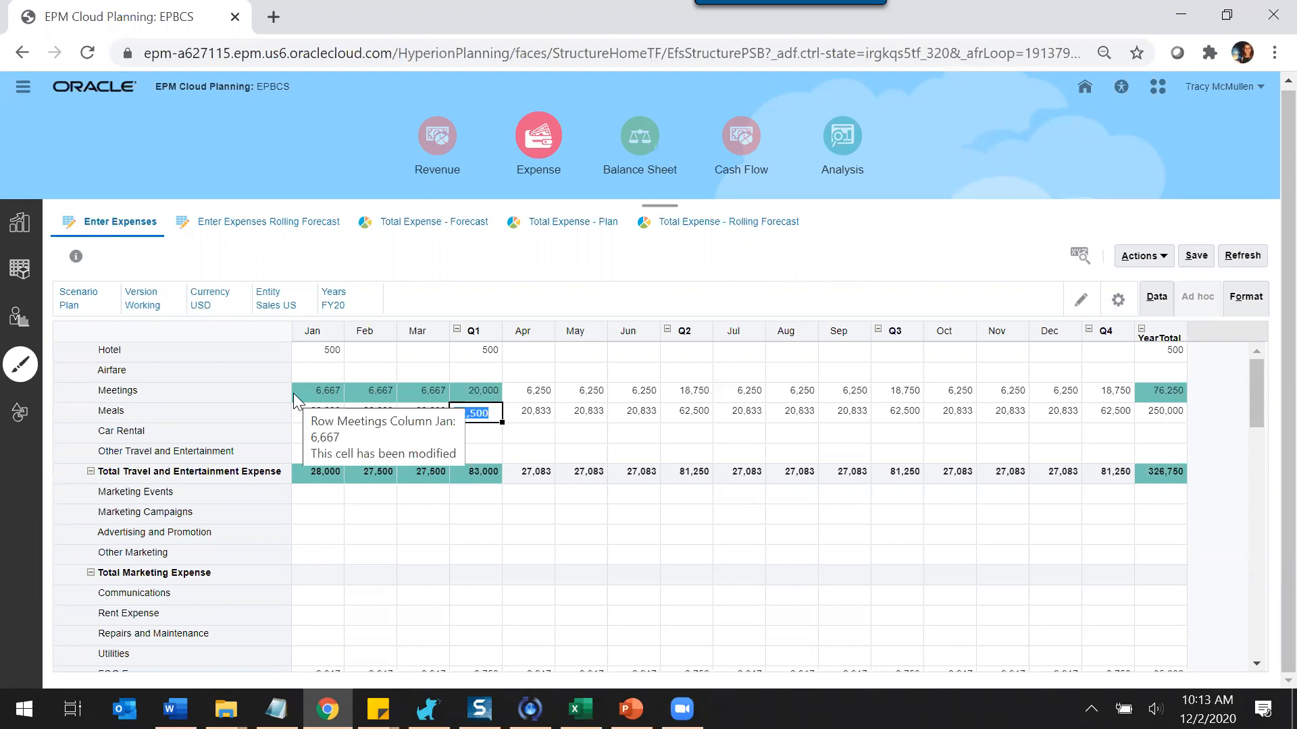
click(1196, 256)
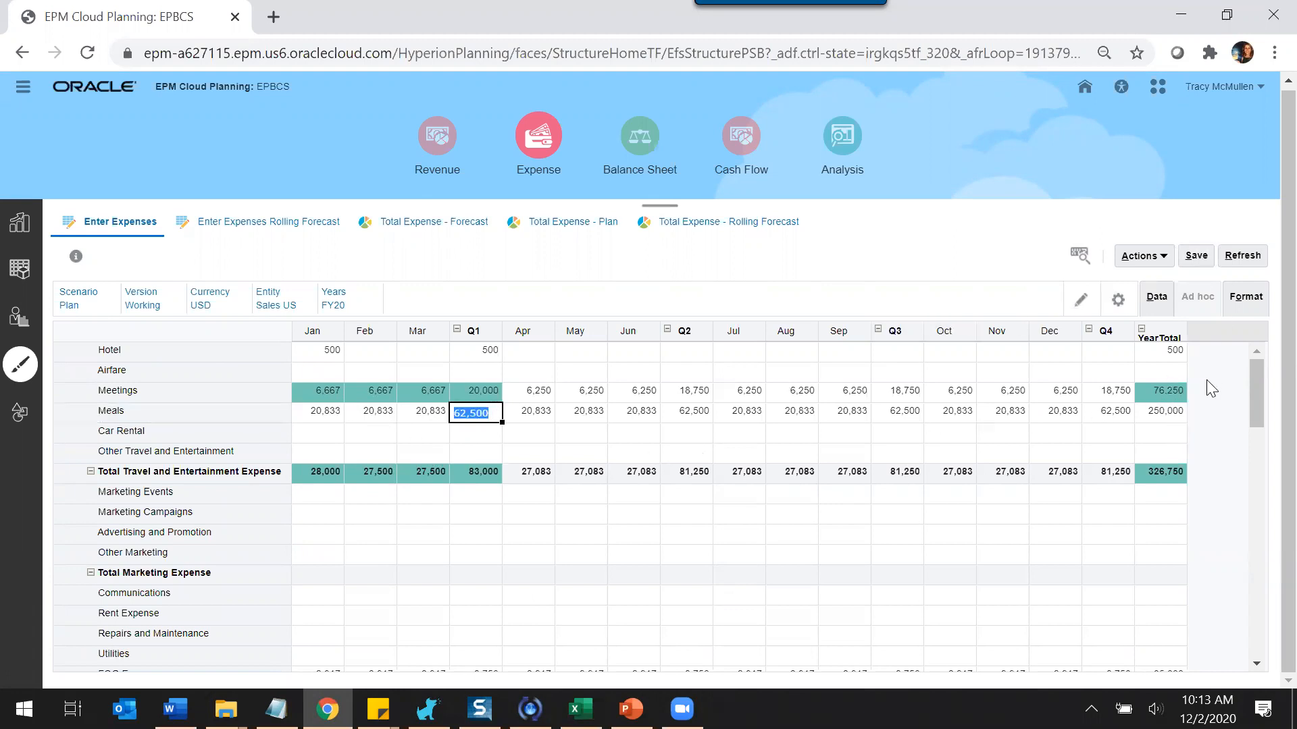
- Show the form's data options, view the change history of the Q2 Meetings cell, and close it
click(533, 392)
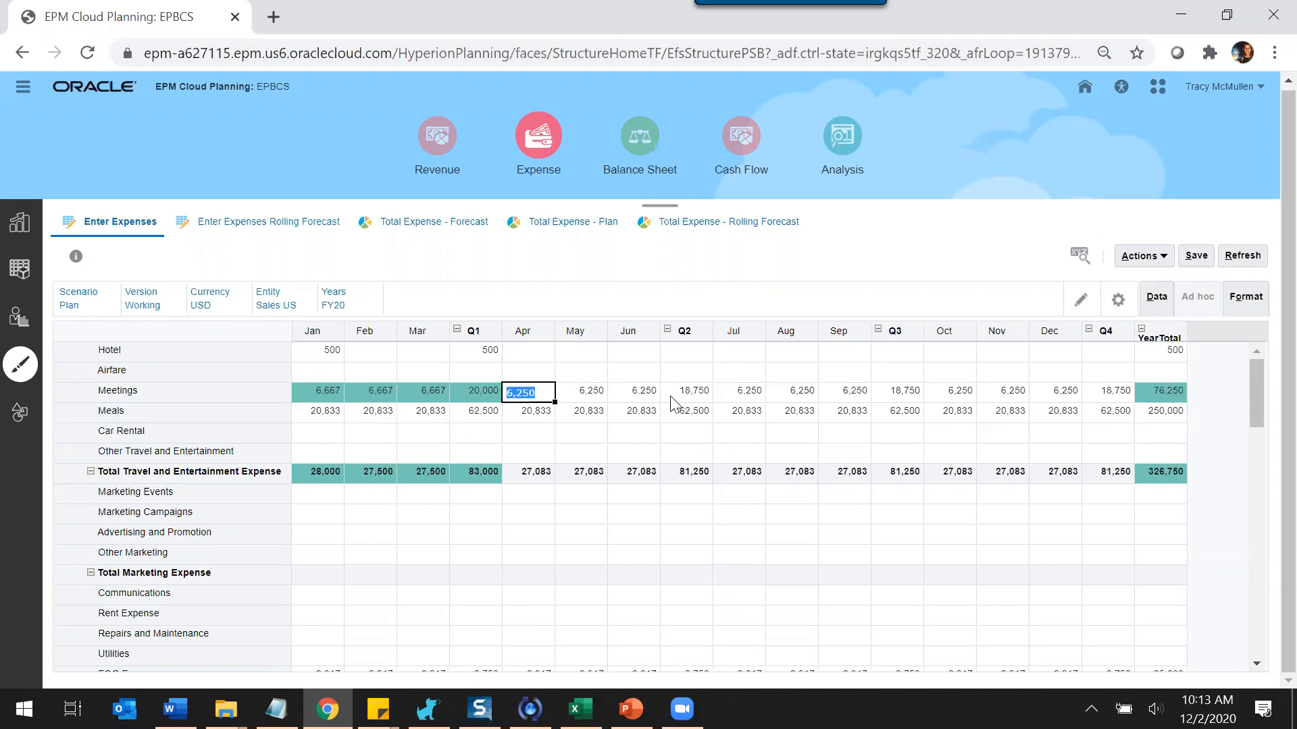
click(1158, 299)
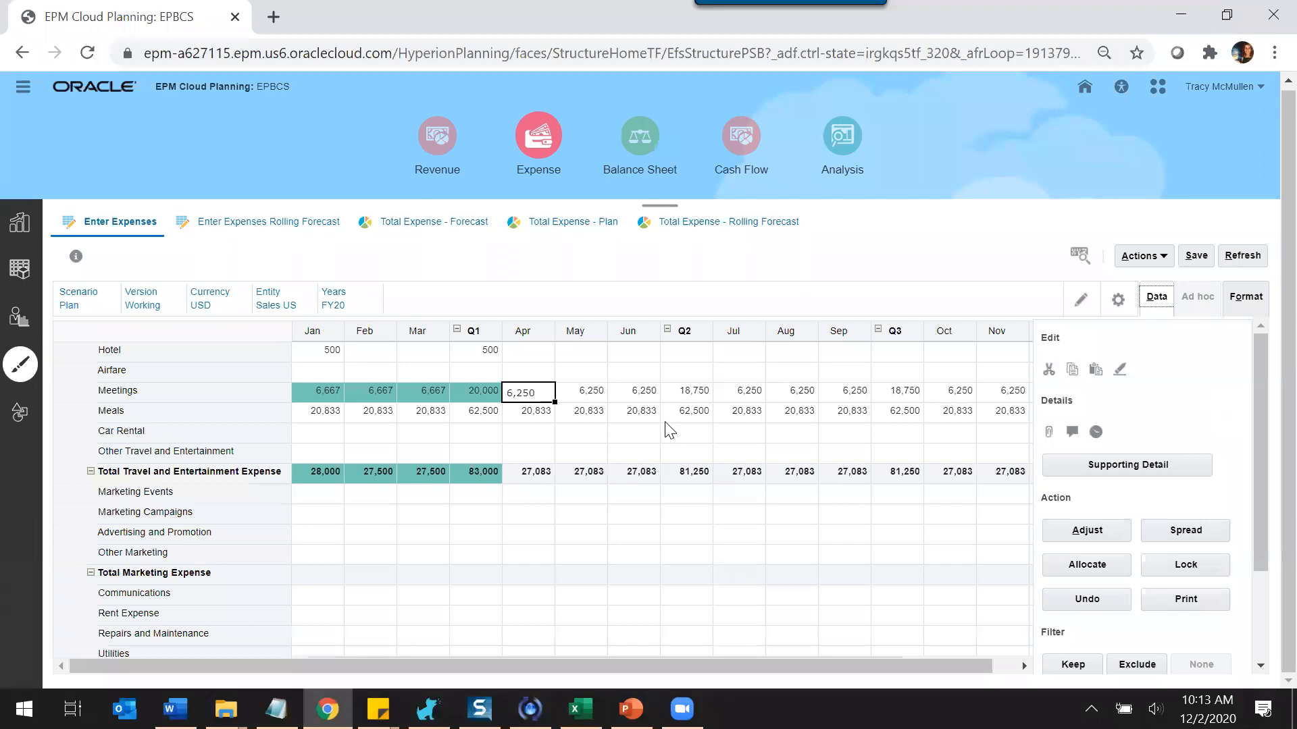
click(692, 392)
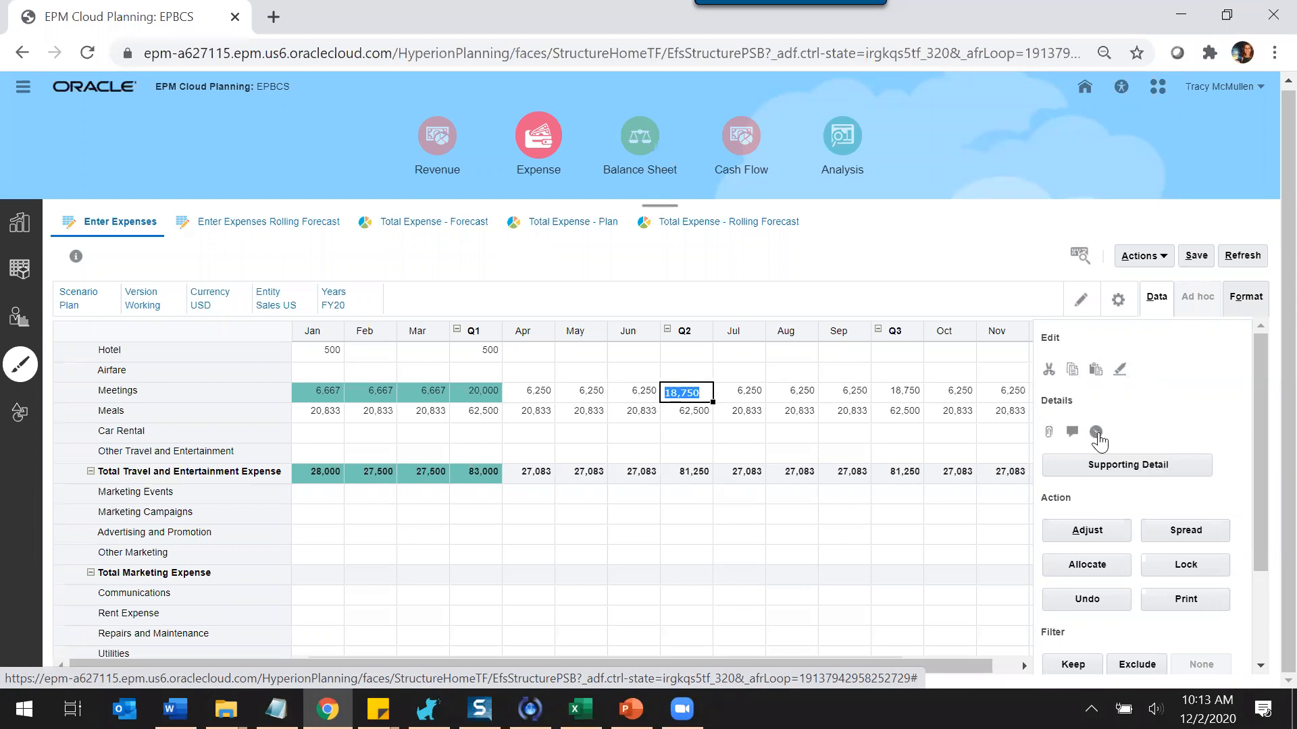
click(1096, 435)
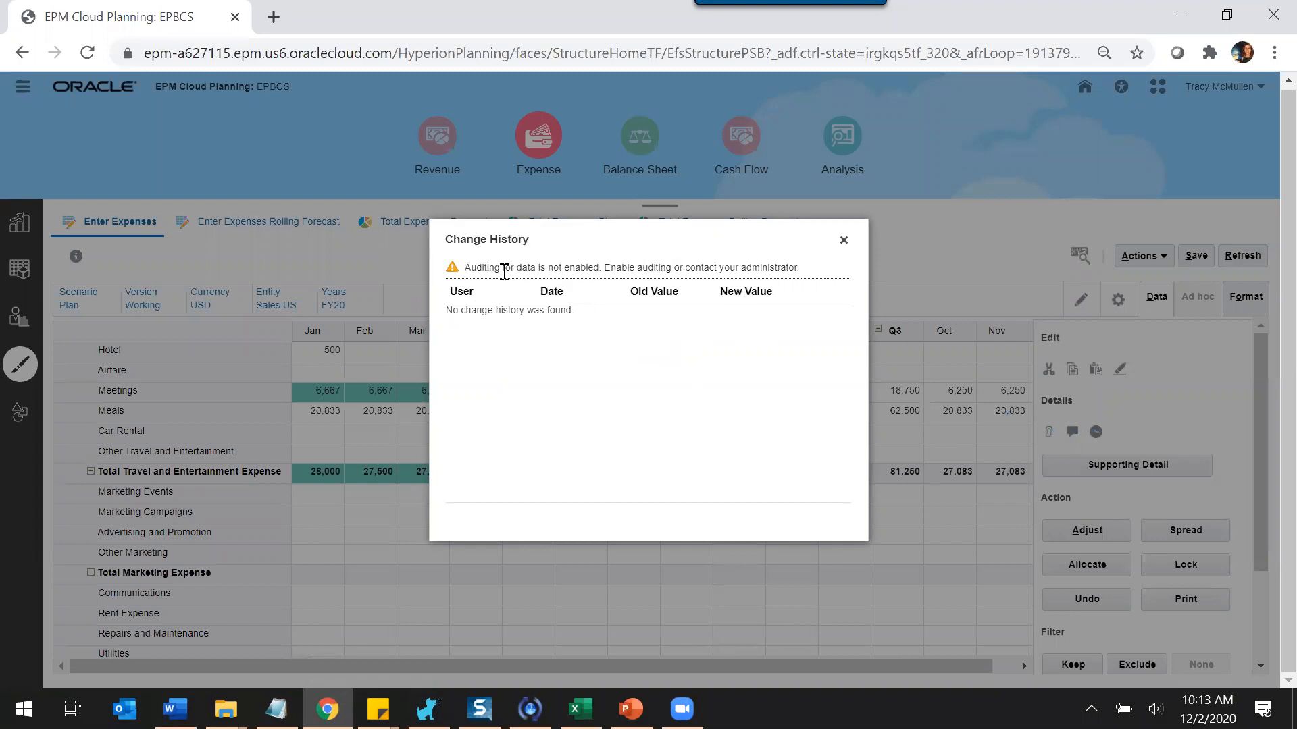
click(844, 240)
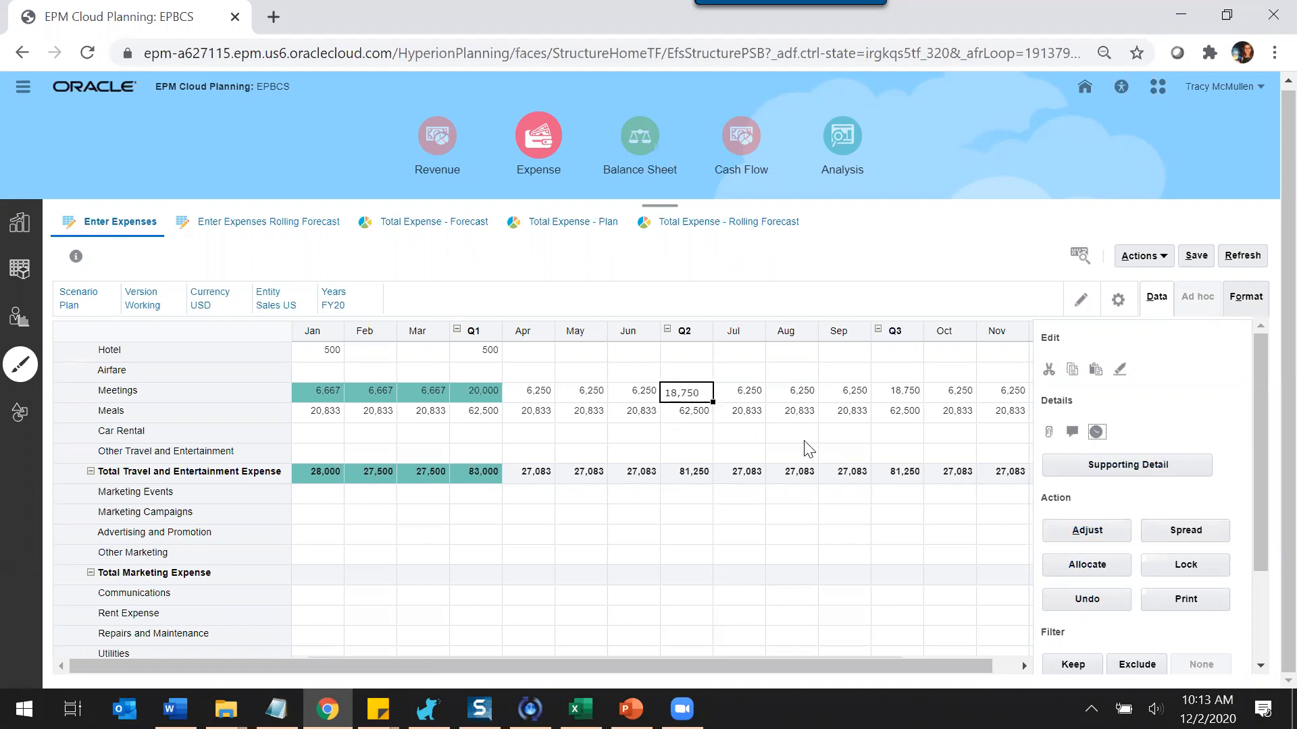
- Adjust the Q2 Meetings expense by -60 percent and save the Enter Expenses form
click(1101, 531)
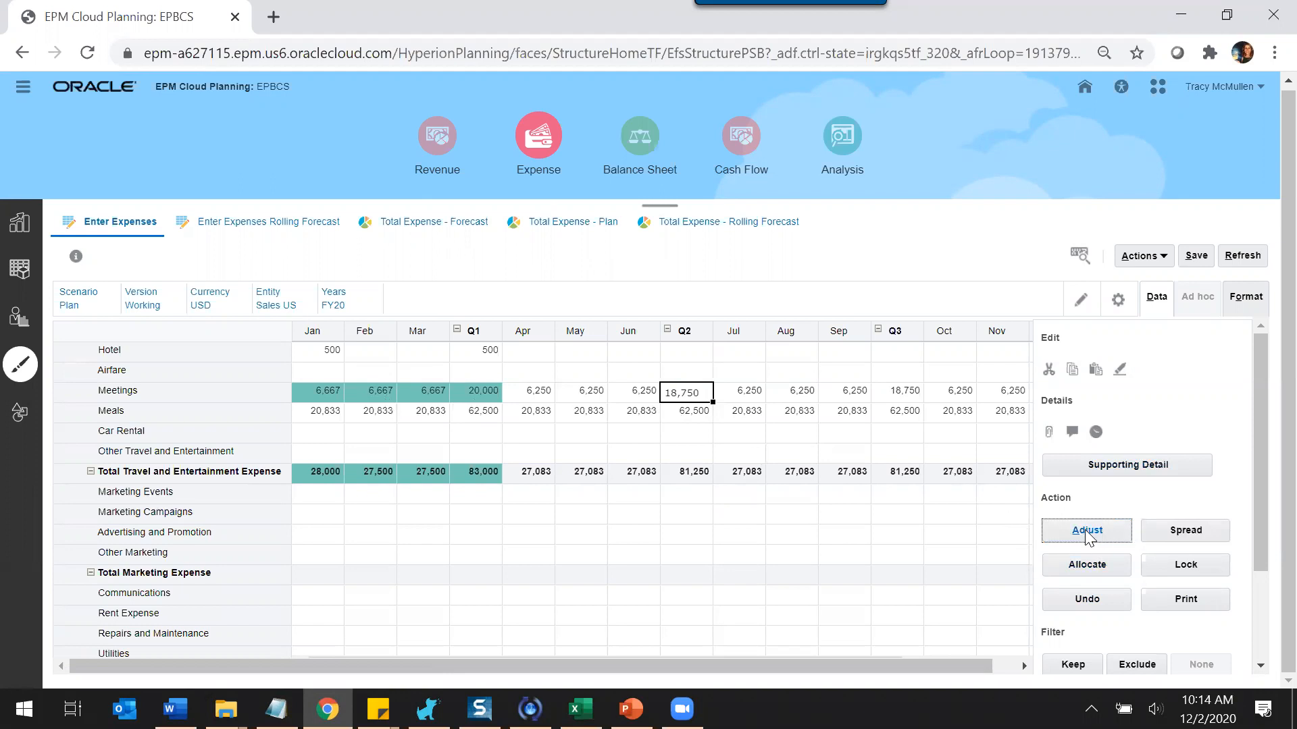
click(1086, 532)
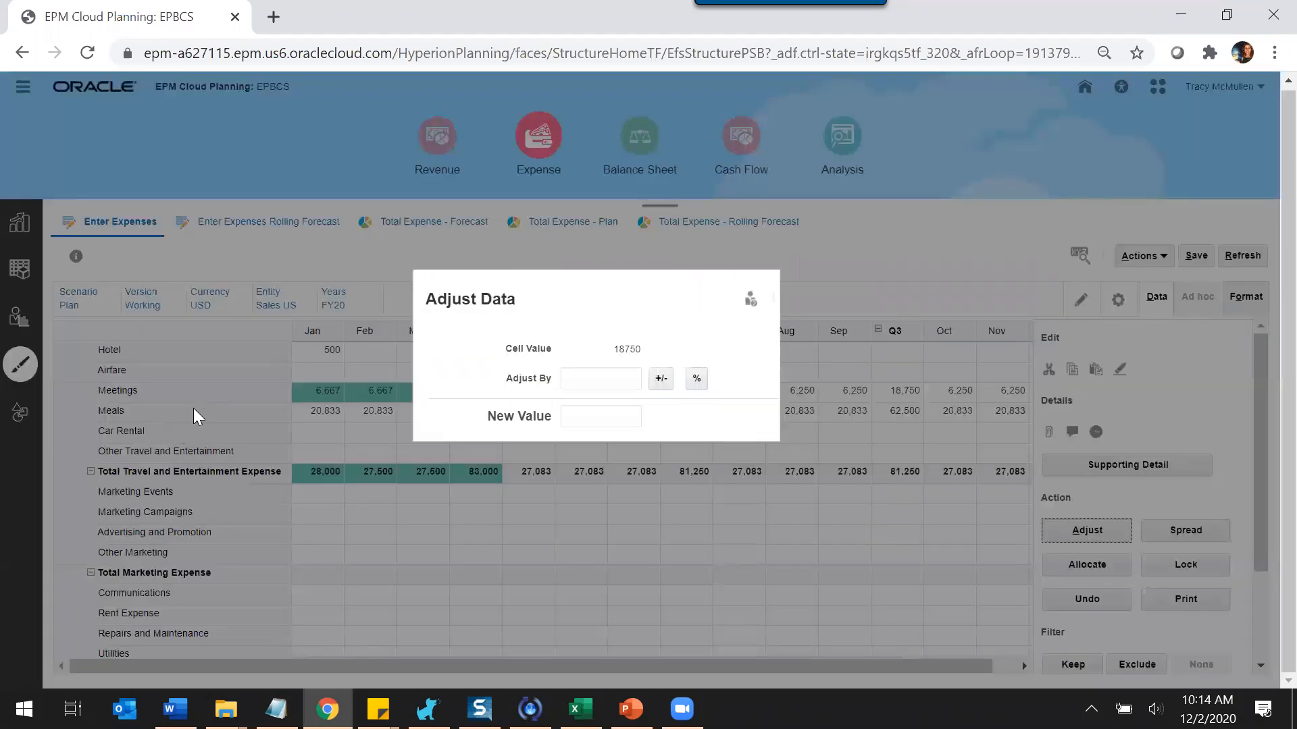
click(622, 377)
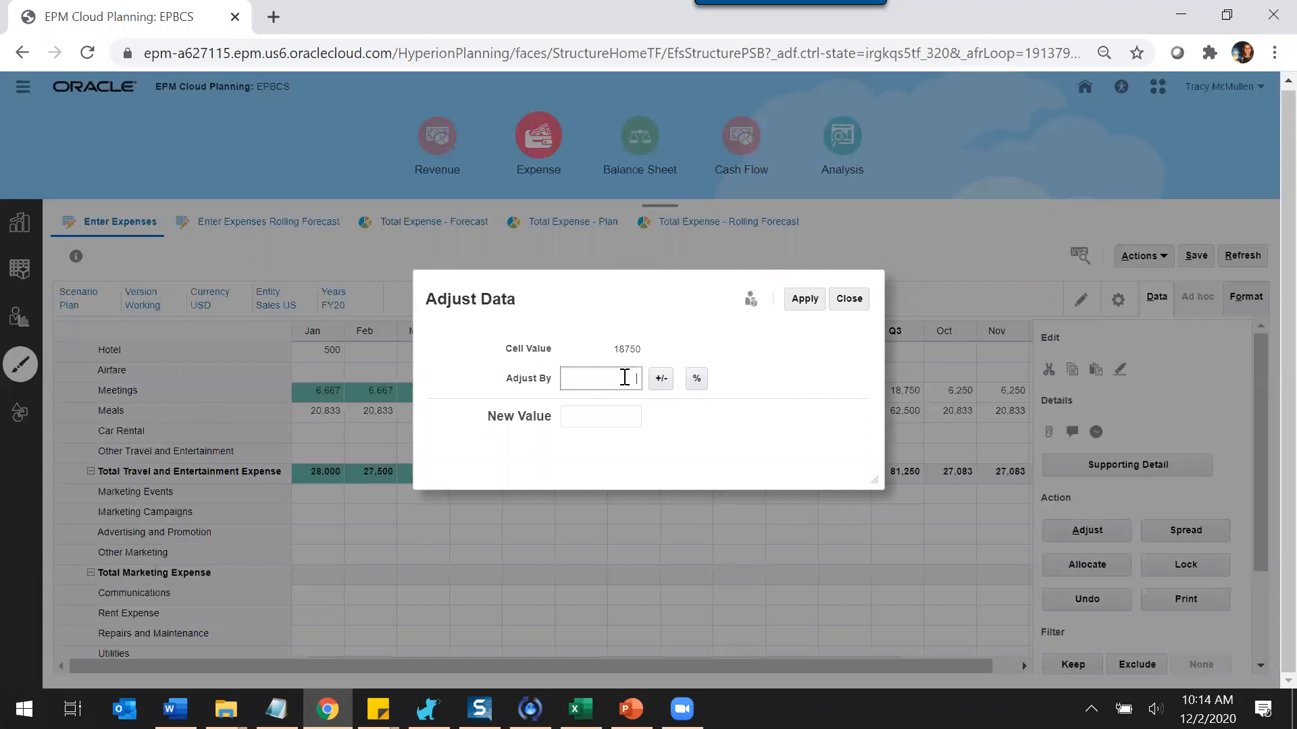
text(-50)
click(701, 379)
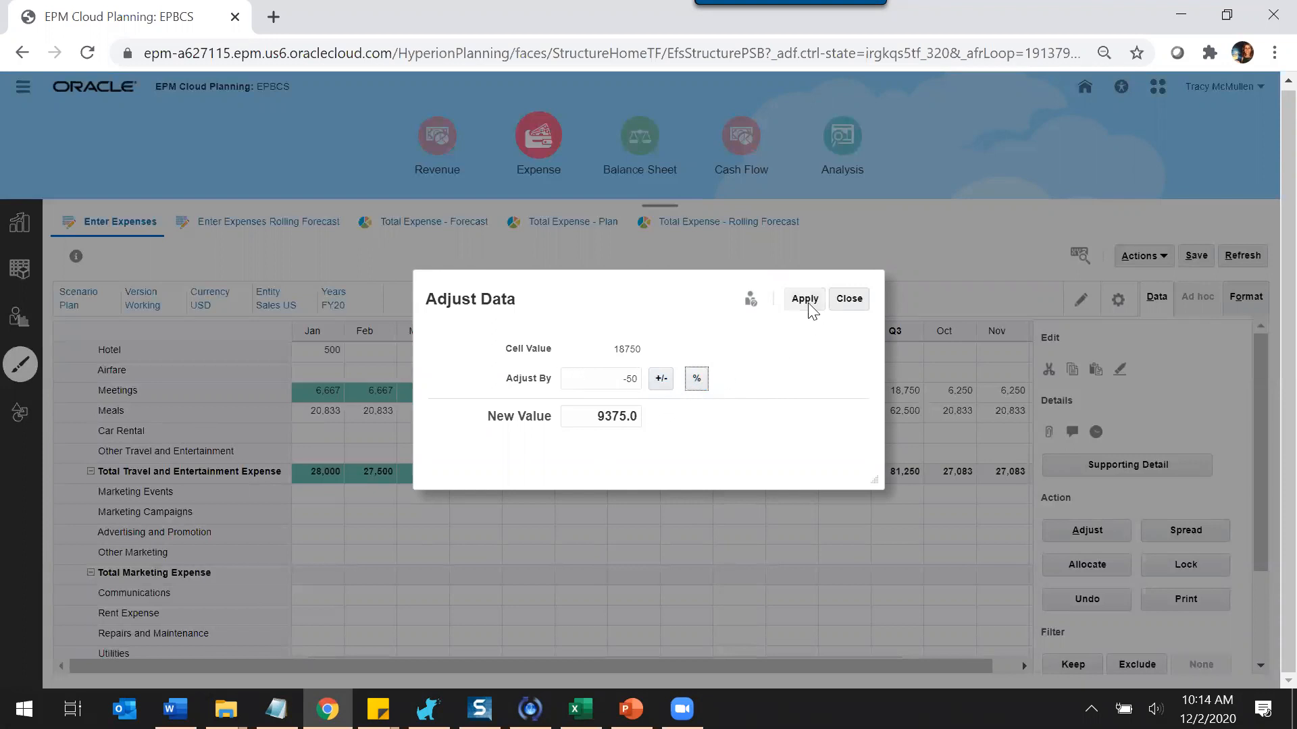
double_click(632, 379)
text(60)
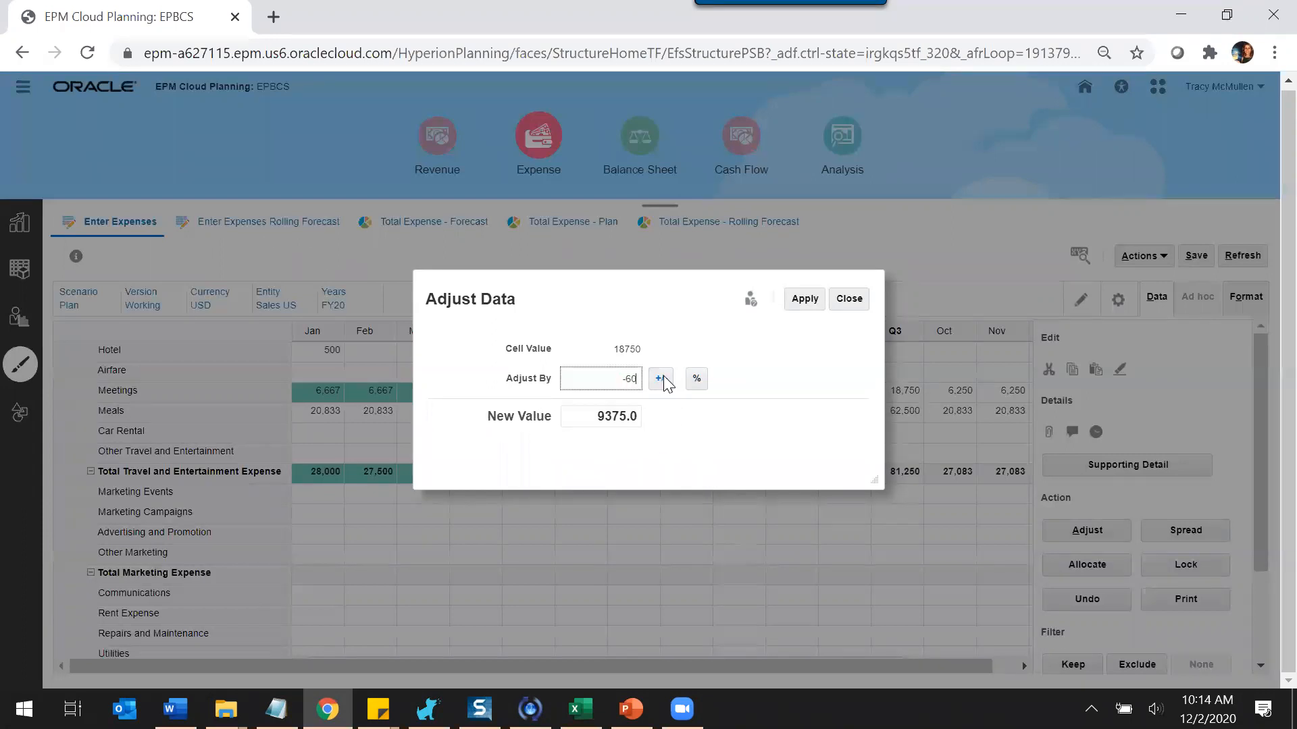
click(702, 380)
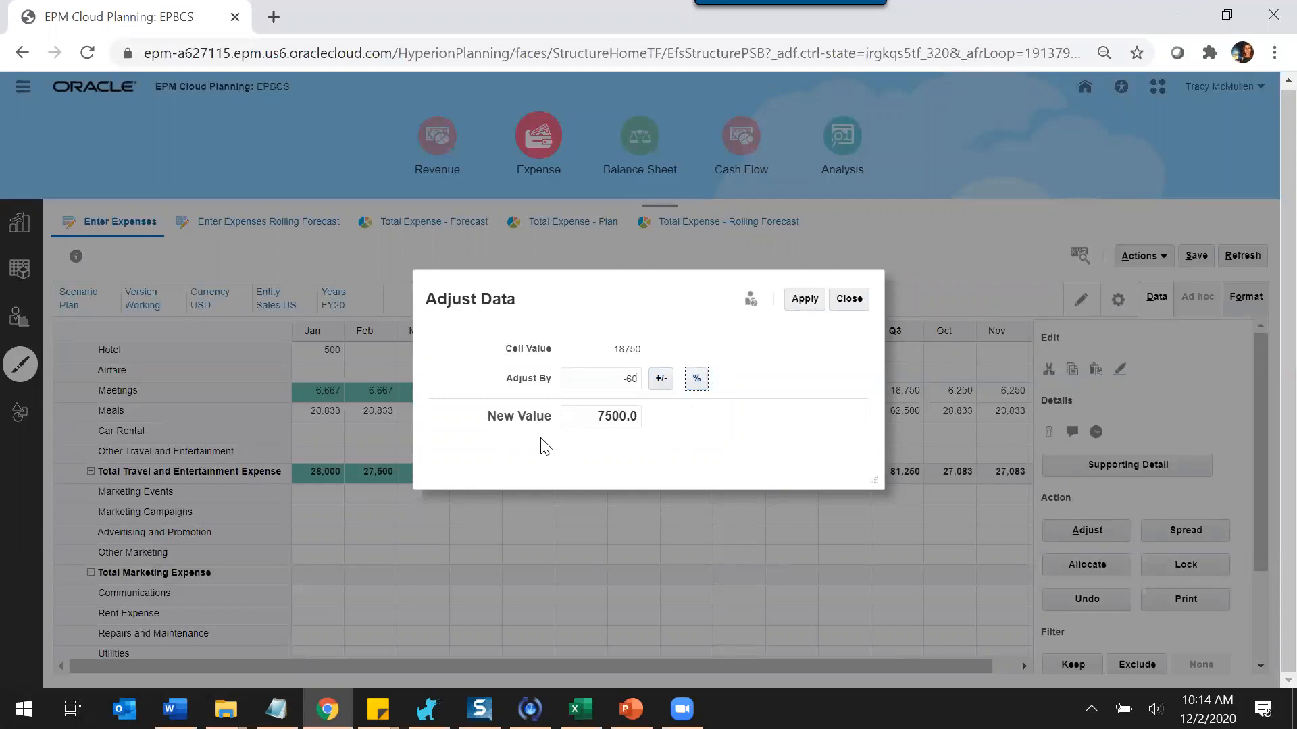
click(803, 298)
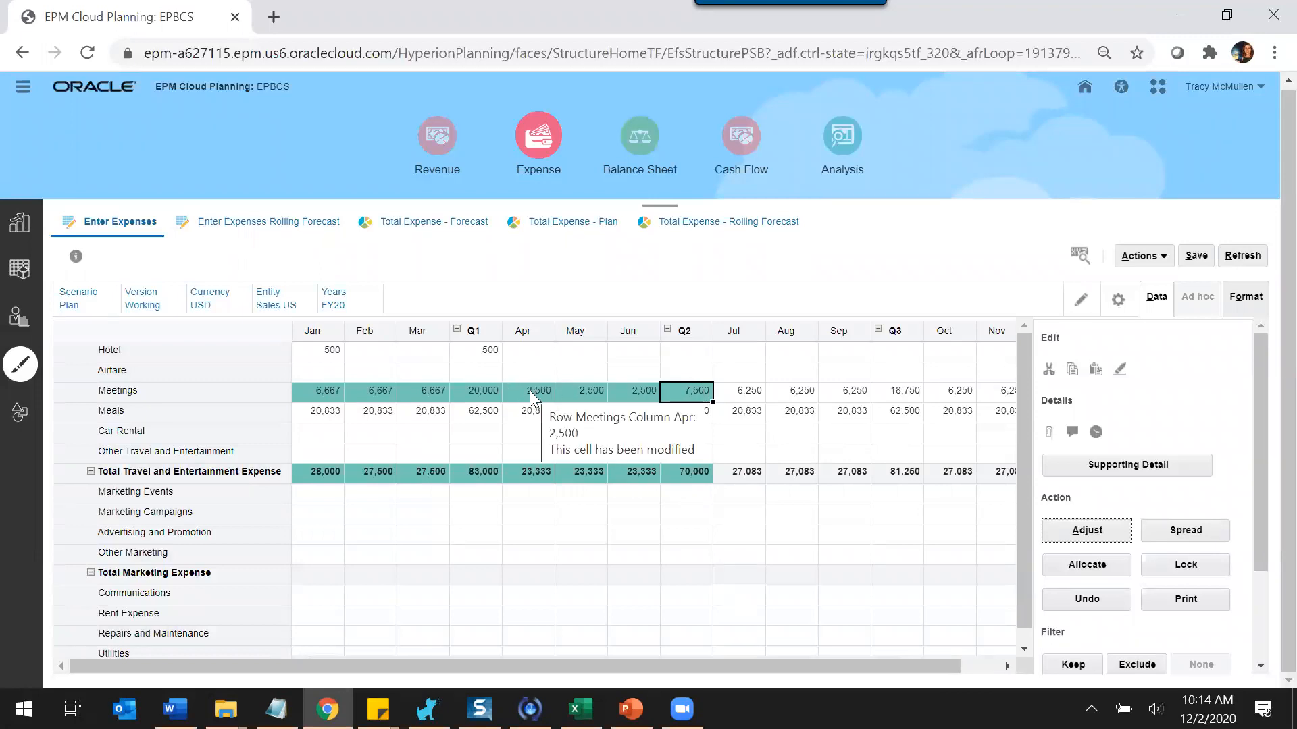
click(1195, 255)
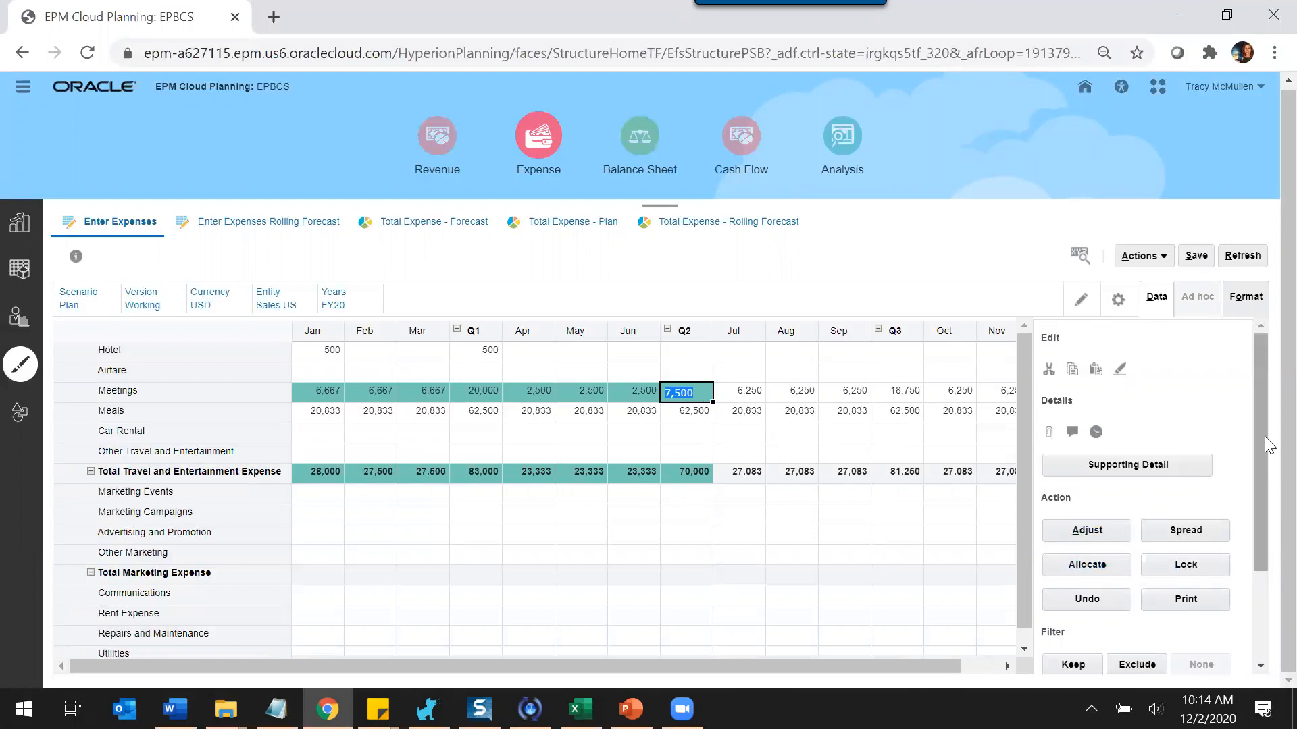
- Examine the form's remaining data actions, filter and sort settings, and its formatting options
scroll(1264, 494, down, 2)
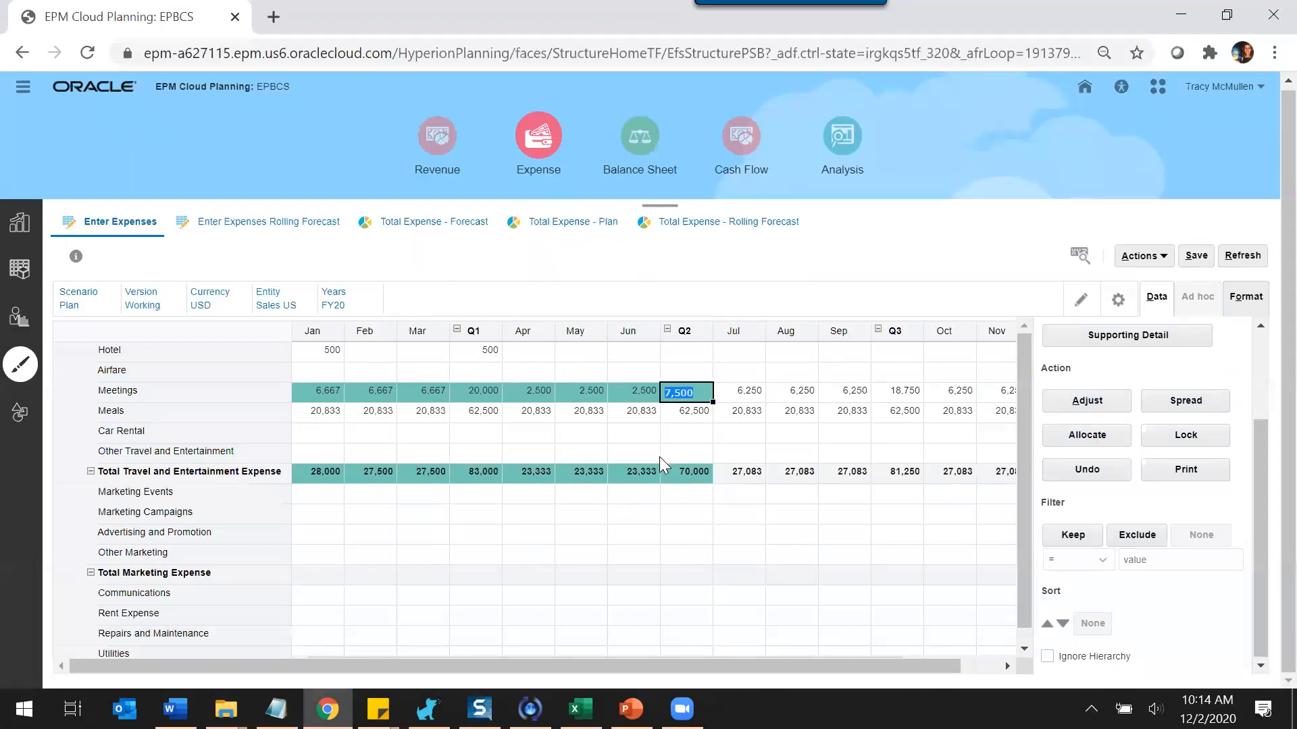
click(698, 470)
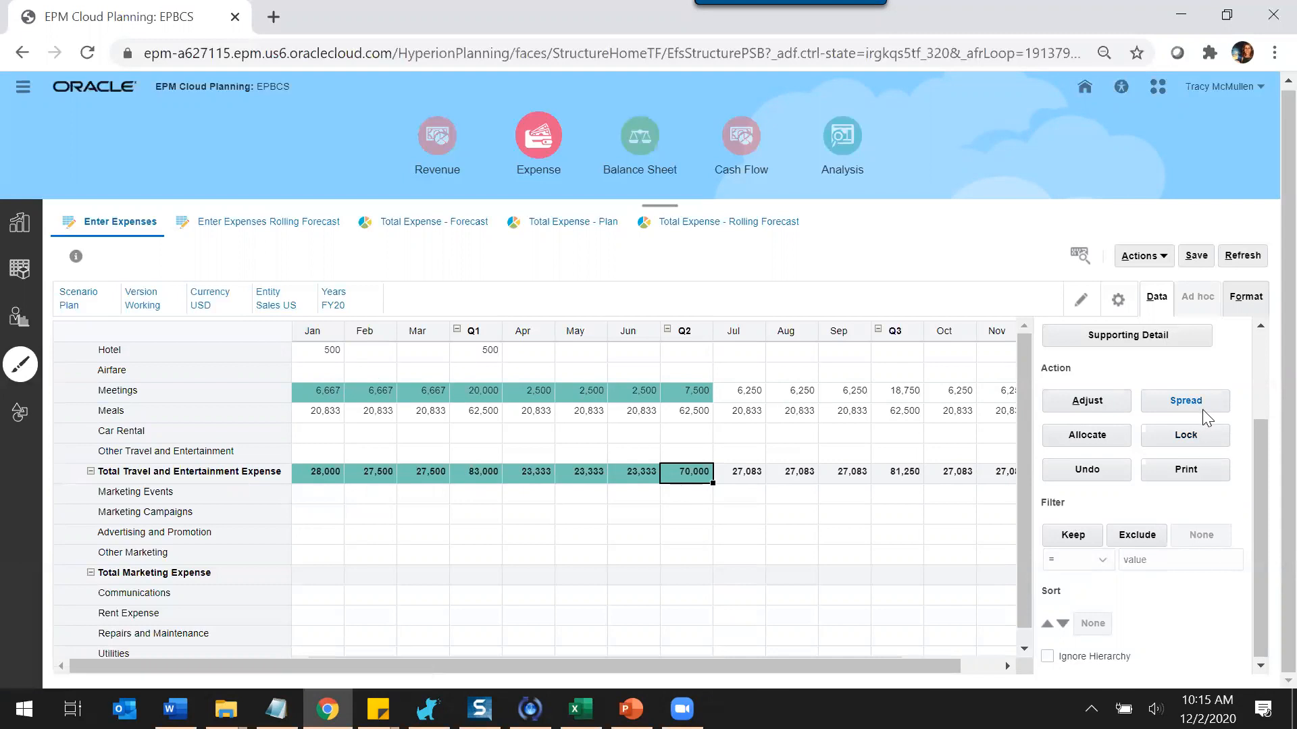
drag(1264, 462, 1264, 391)
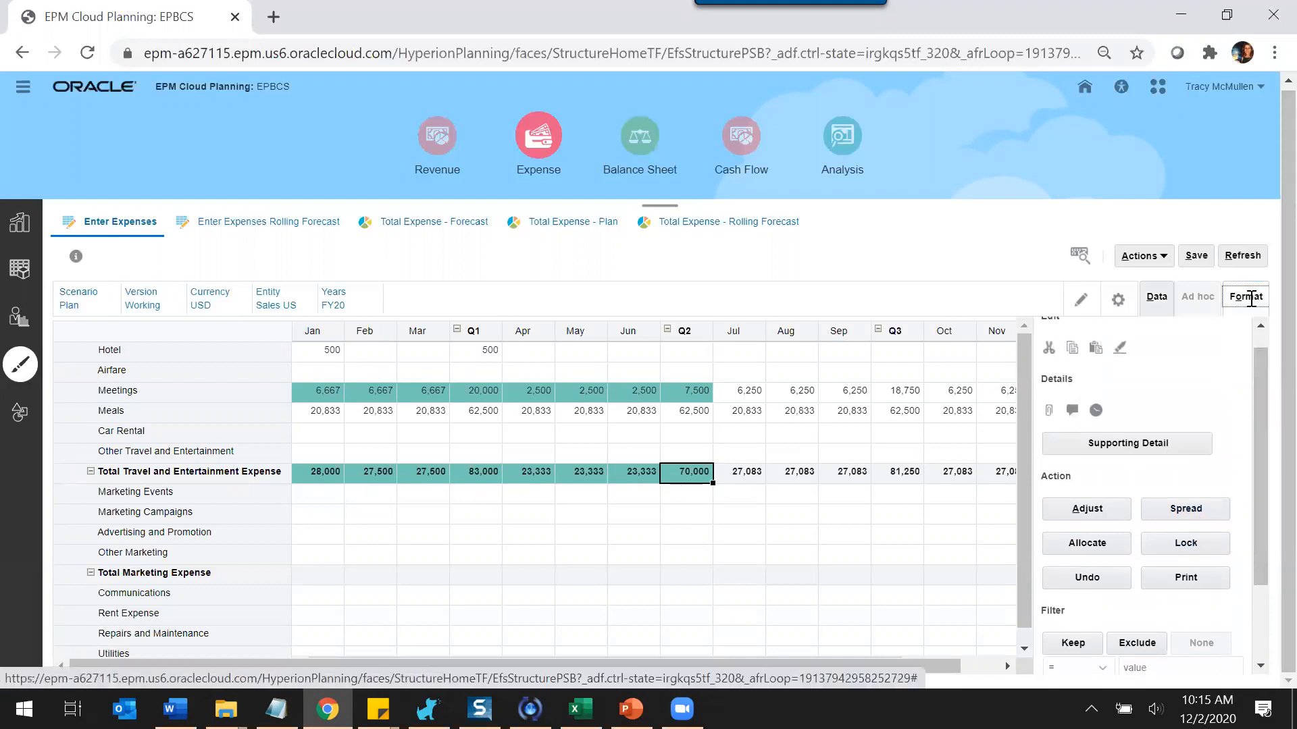
click(1260, 301)
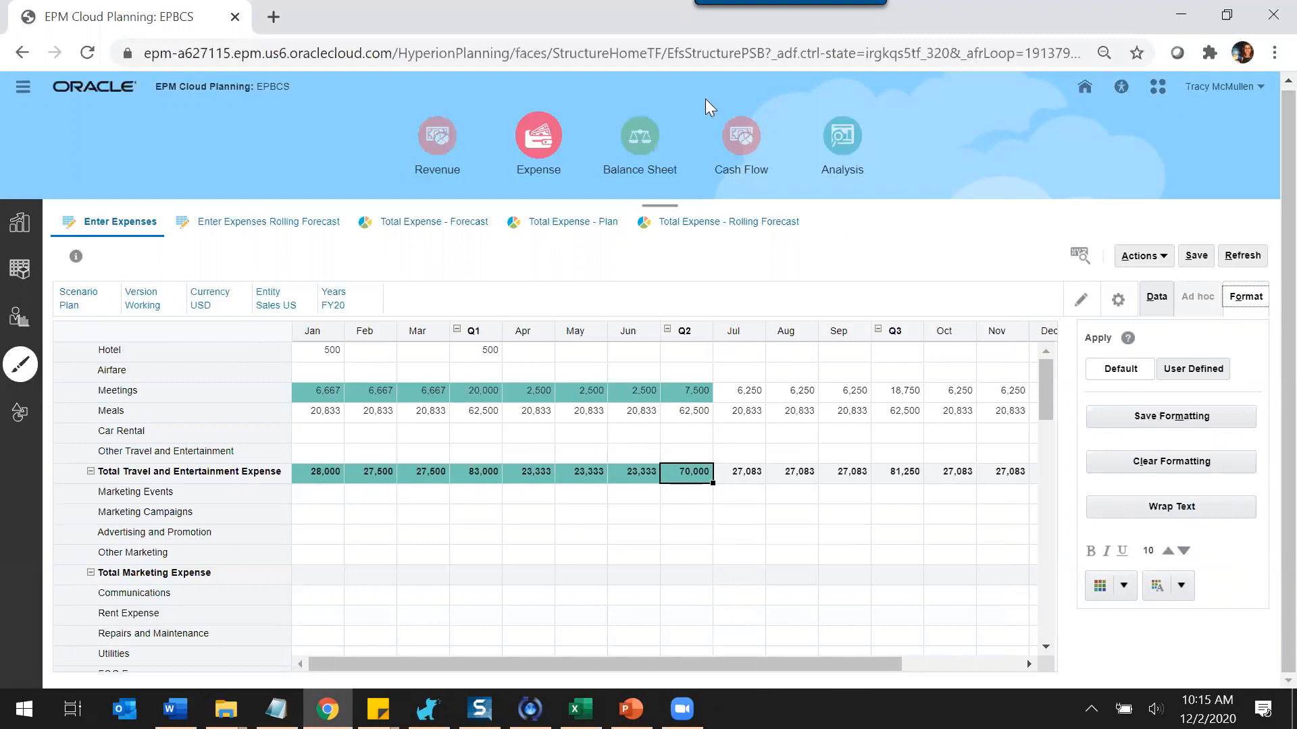
click(776, 437)
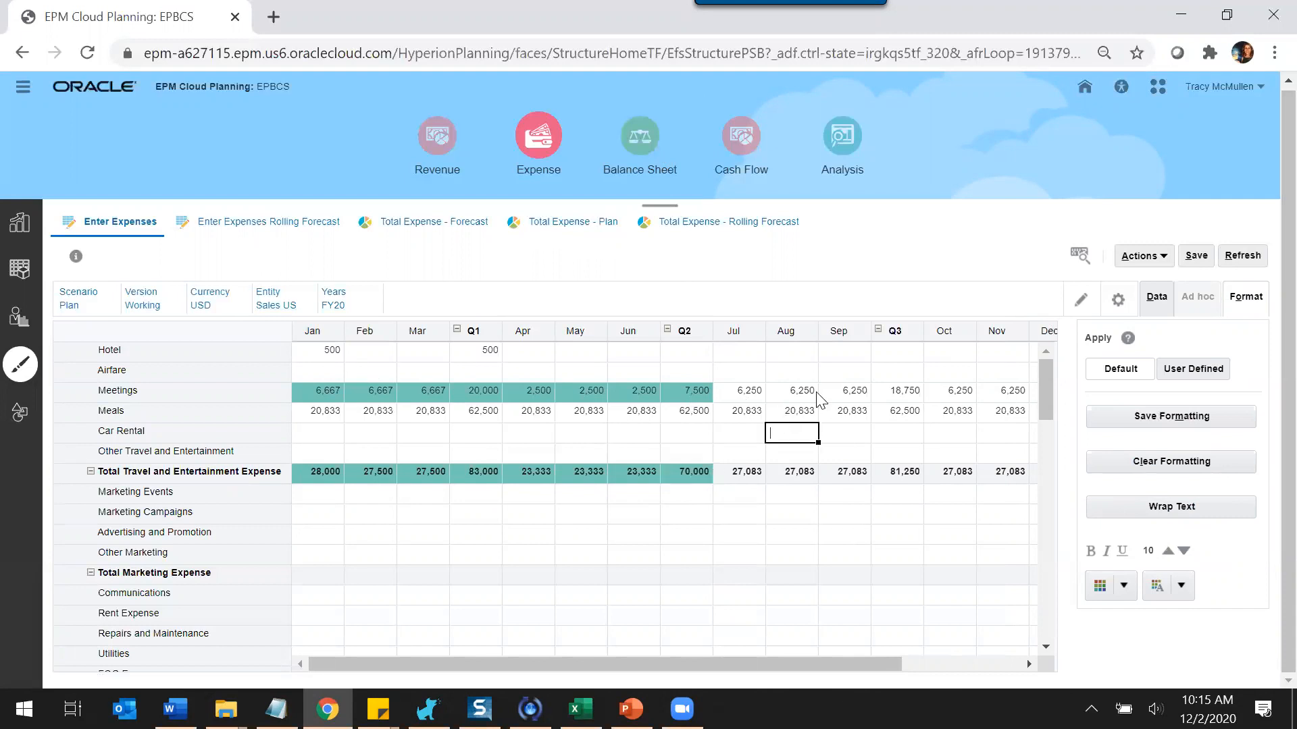
click(810, 393)
click(853, 390)
- Switch to Excel, maximize its window, and reload the OFS_Enter Expenses form from the Smart View library
key(alt+Tab)
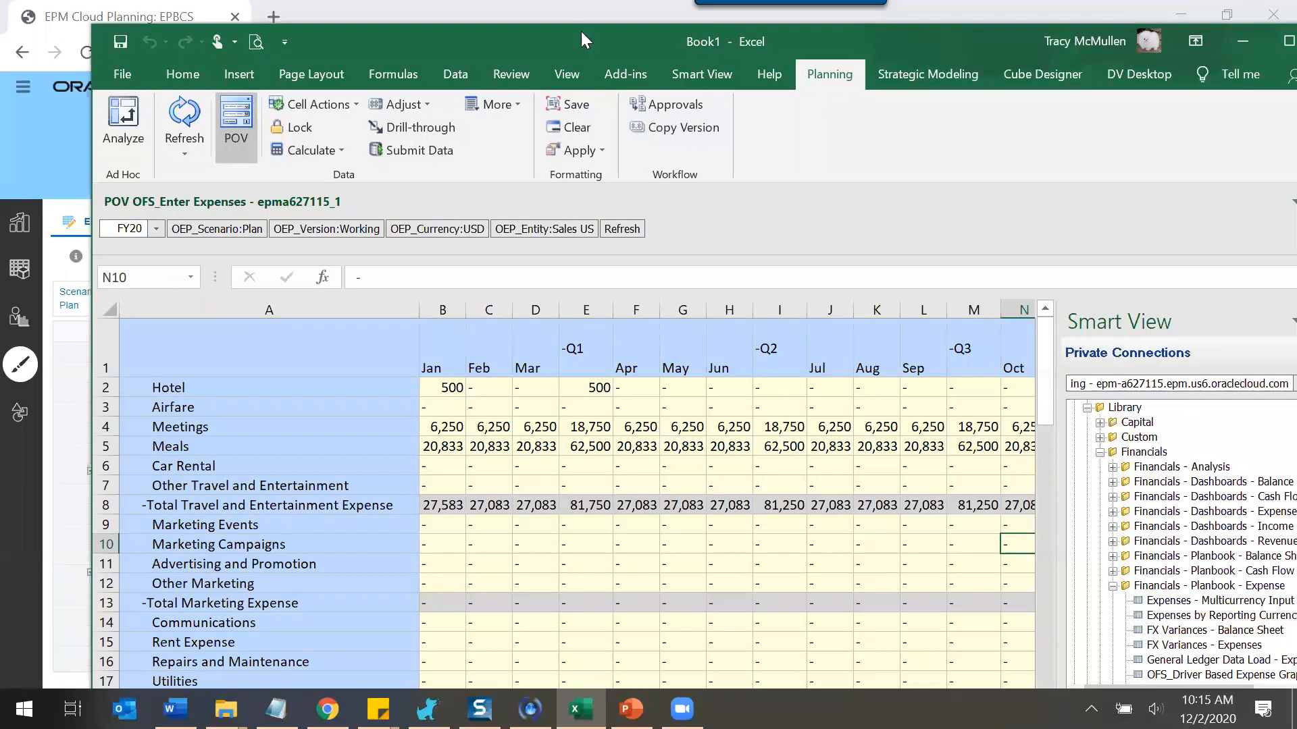
double_click(581, 32)
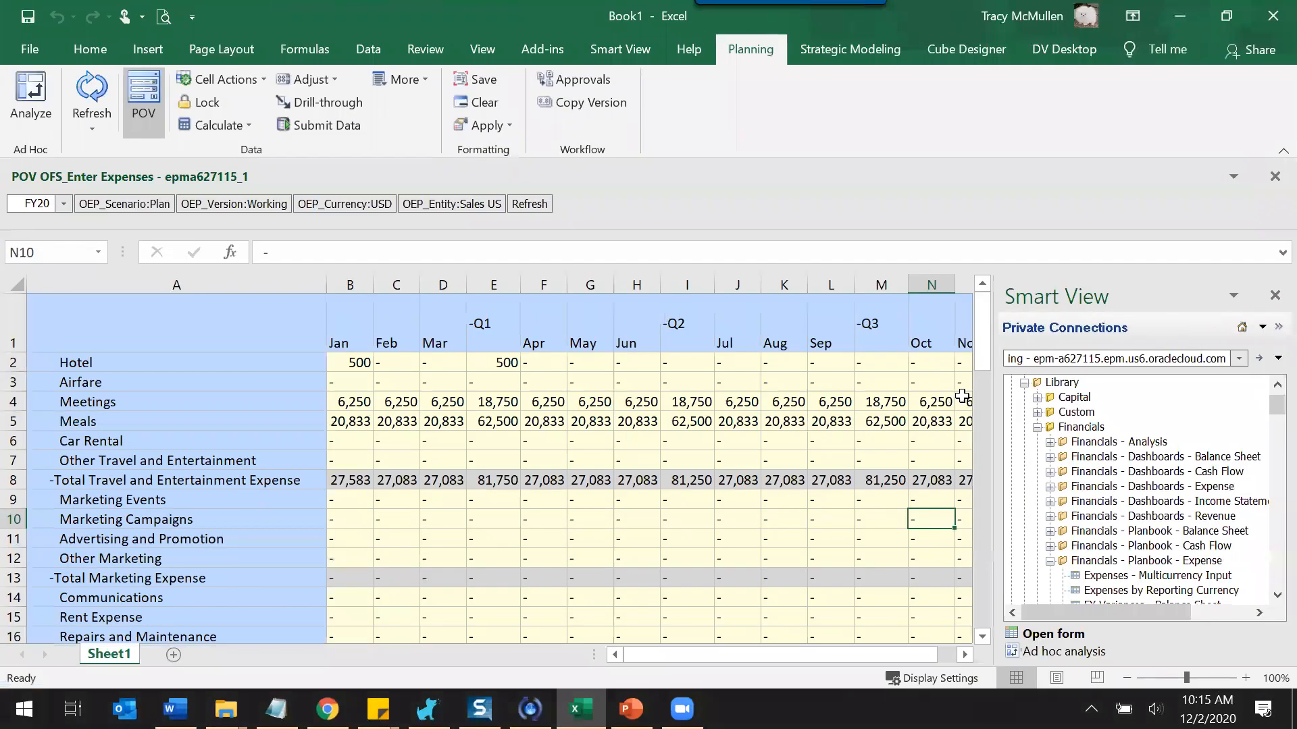
drag(1264, 399, 1268, 433)
double_click(1132, 502)
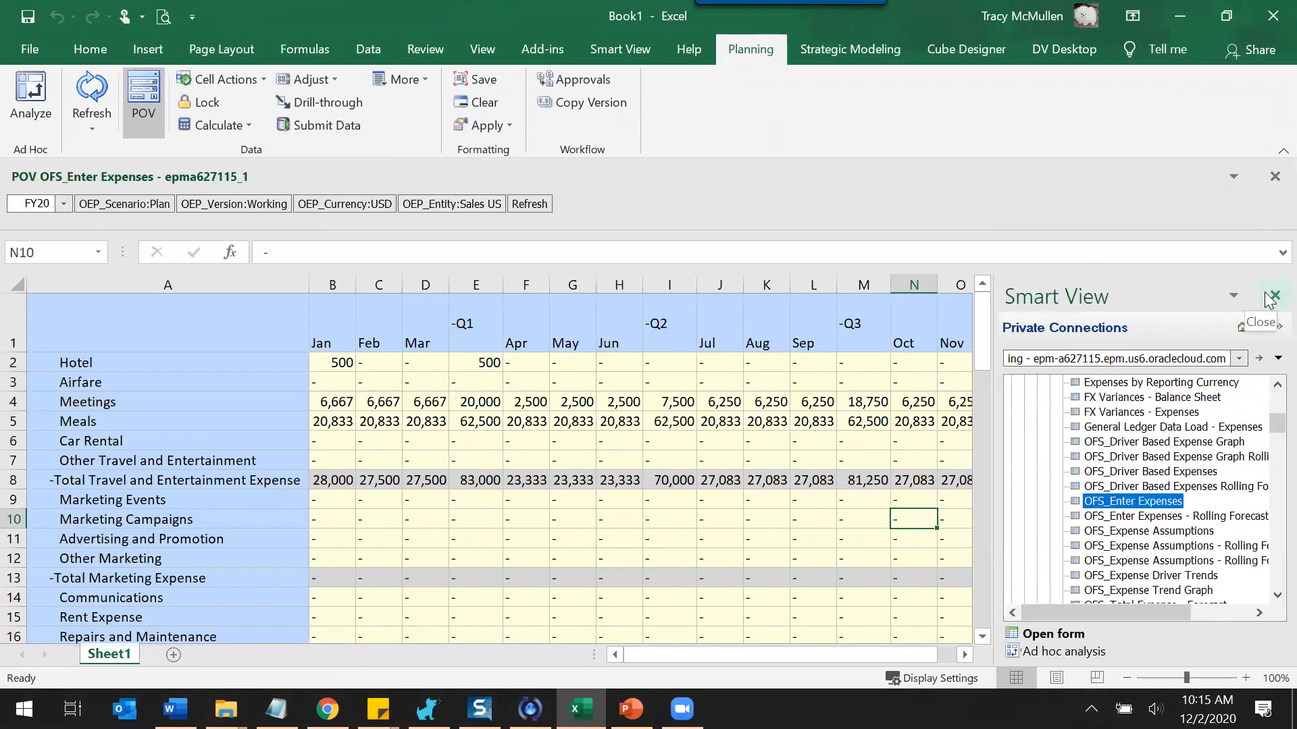
- Close Smart View and reduce the zoom to 80% to show the full year, and select the Meetings values from Jan through Q1
click(1274, 296)
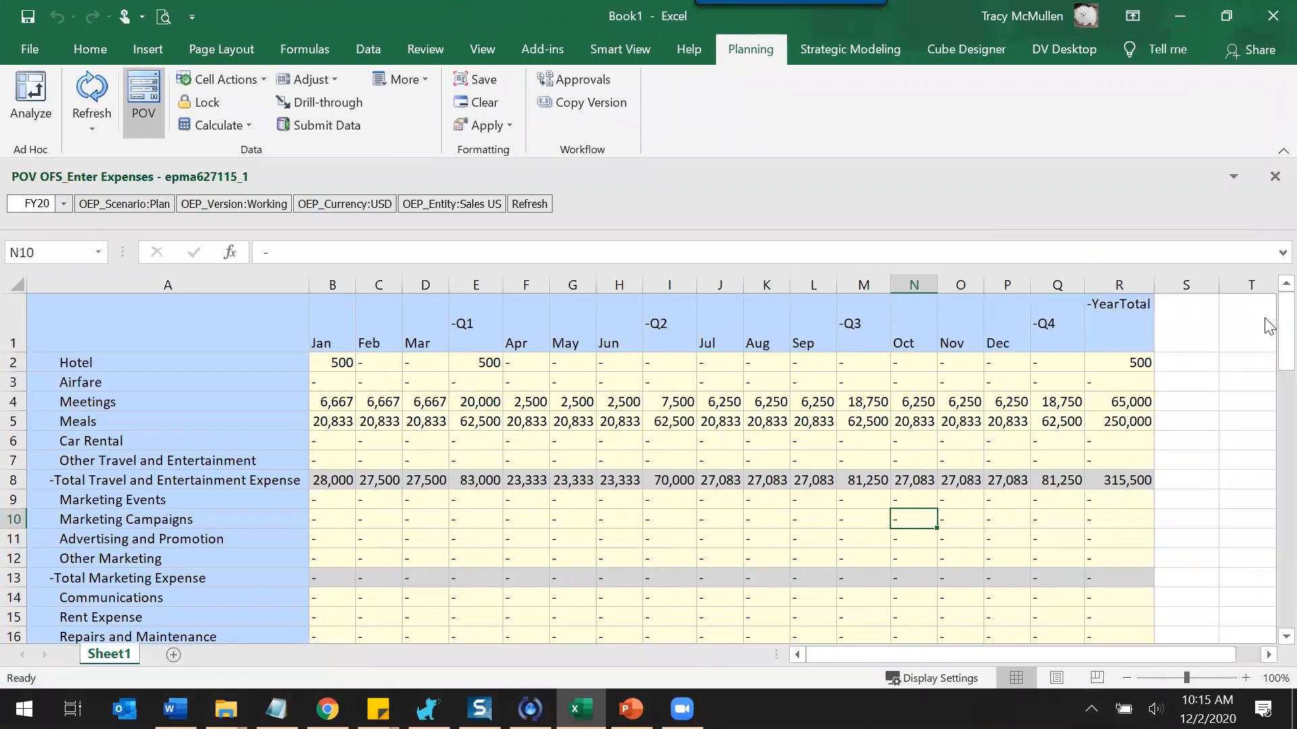
click(1125, 678)
click(1124, 678)
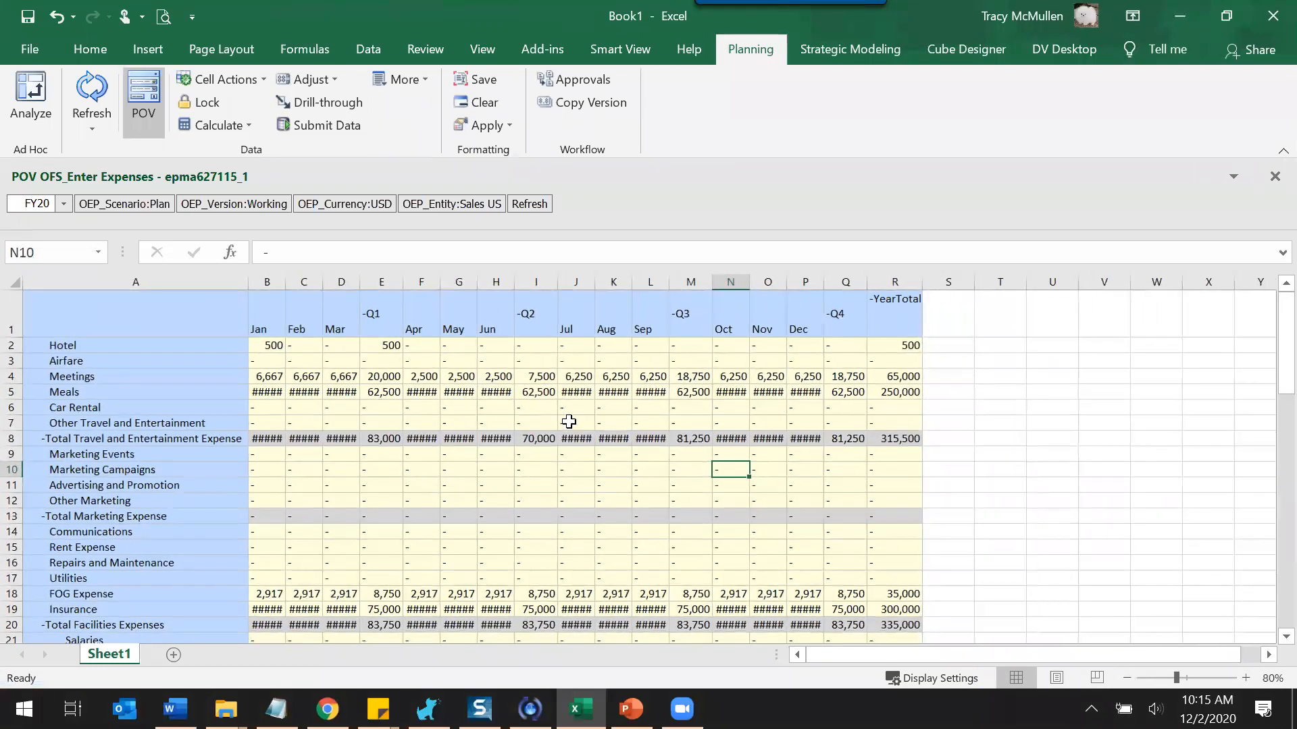
click(534, 376)
drag(534, 376, 276, 375)
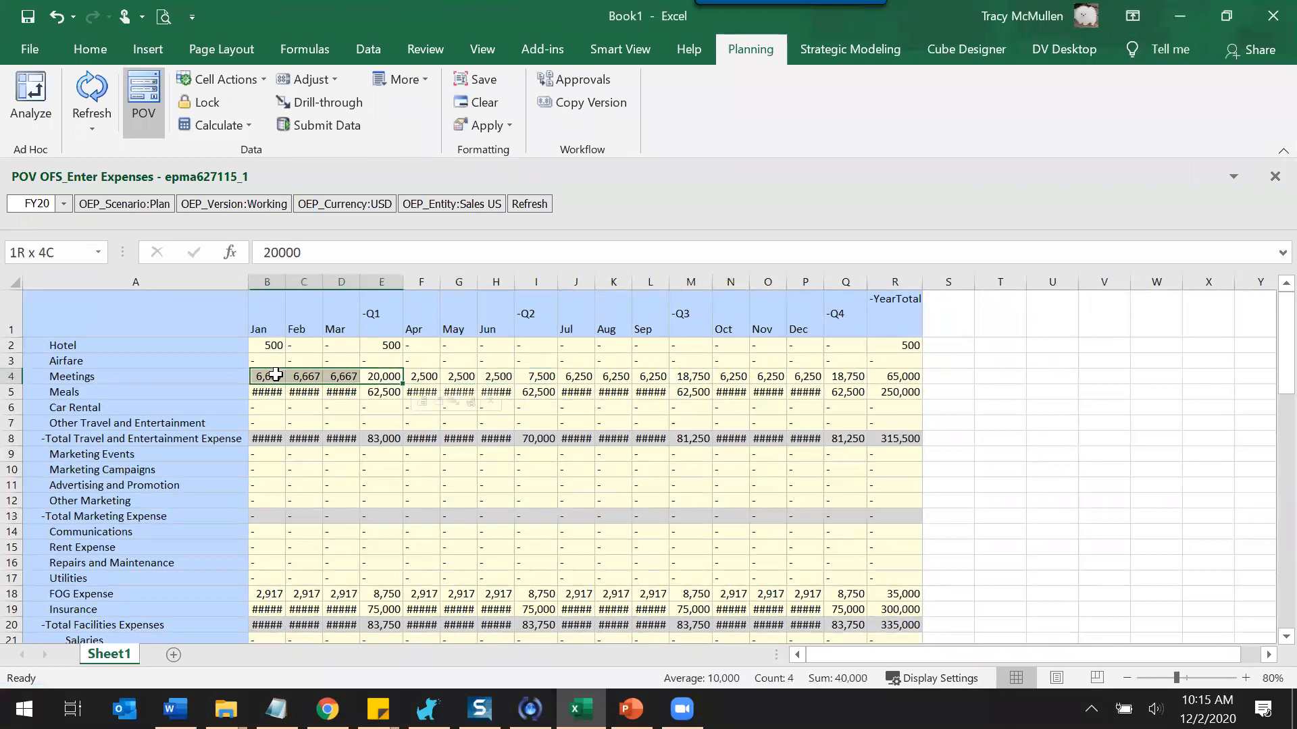
- Refresh the expense form and decrease the Q3 Meetings expense by a fixed 50 percent
click(536, 376)
click(90, 95)
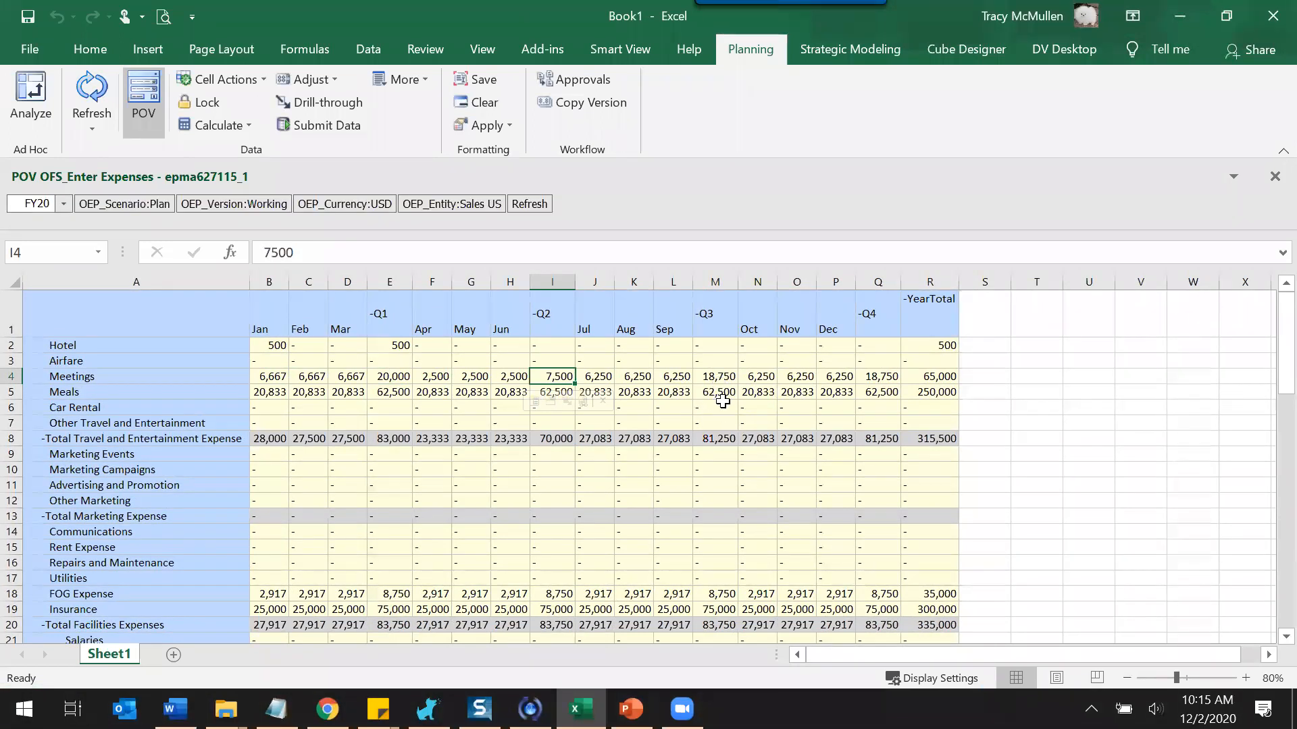
click(718, 372)
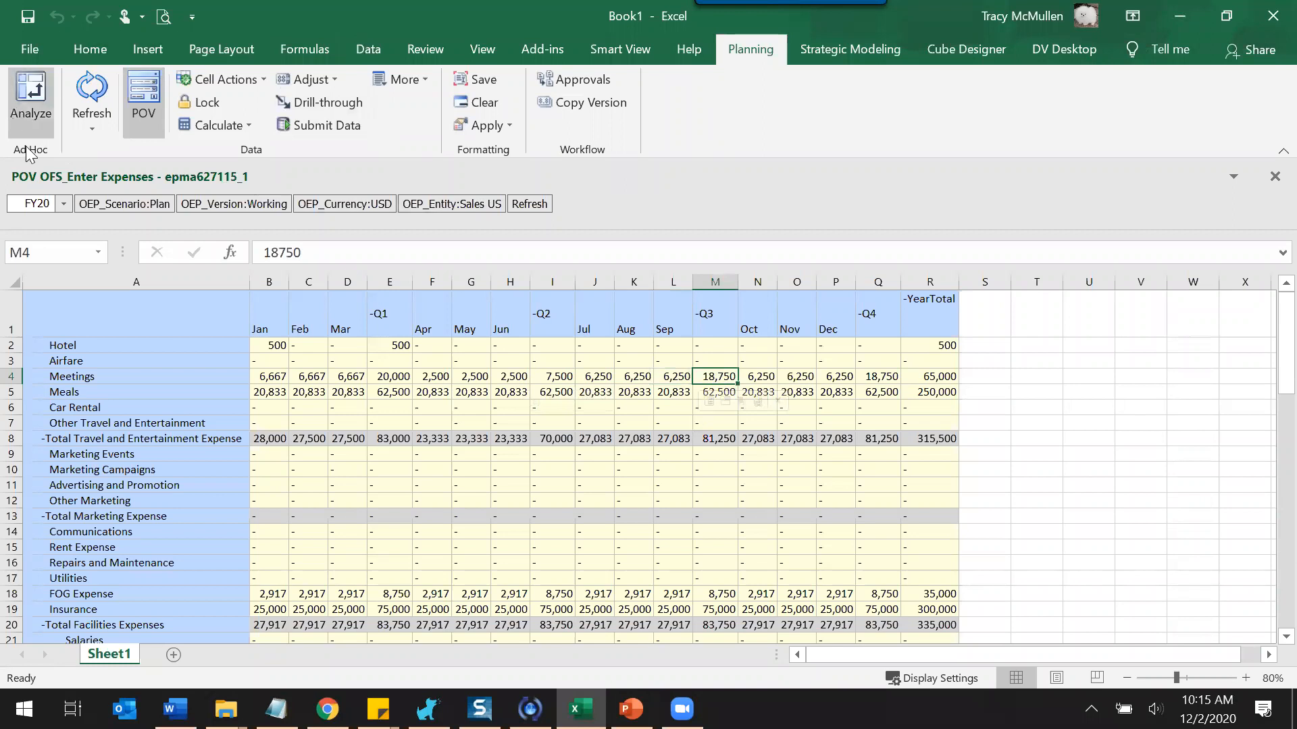
click(331, 83)
click(337, 104)
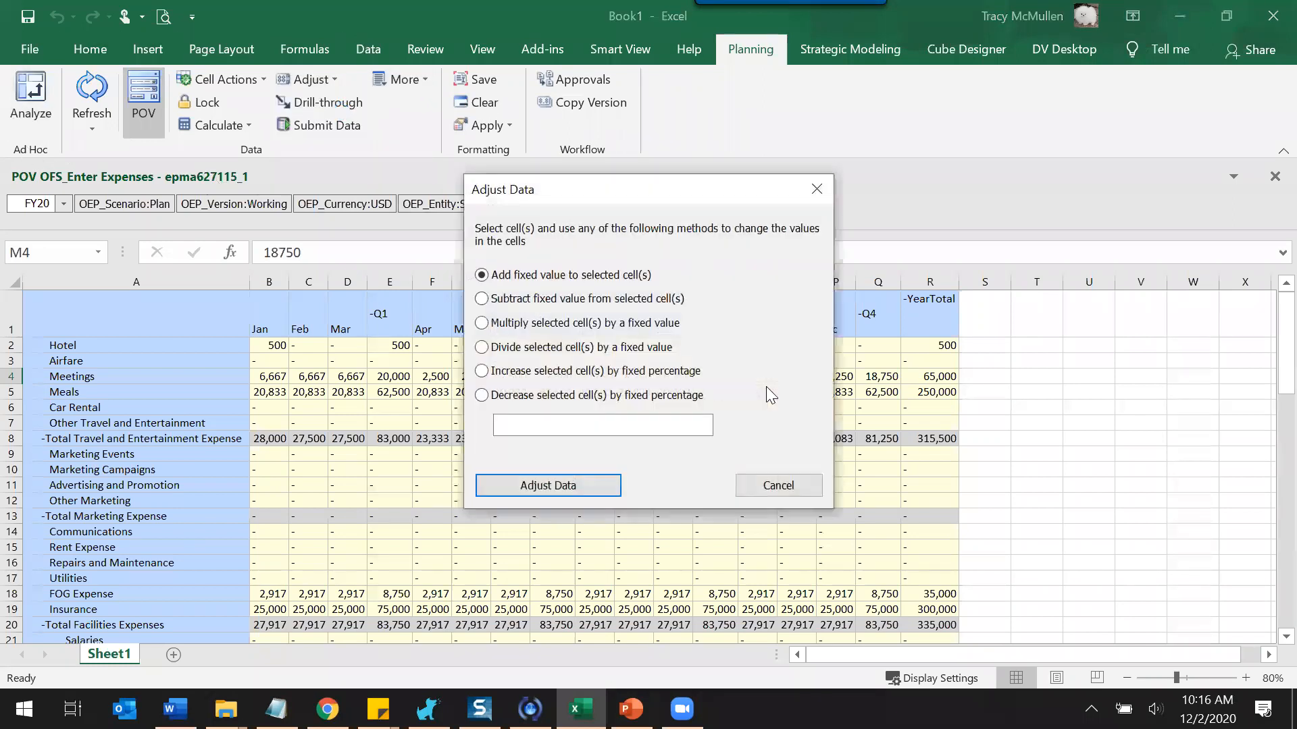
click(515, 398)
click(559, 426)
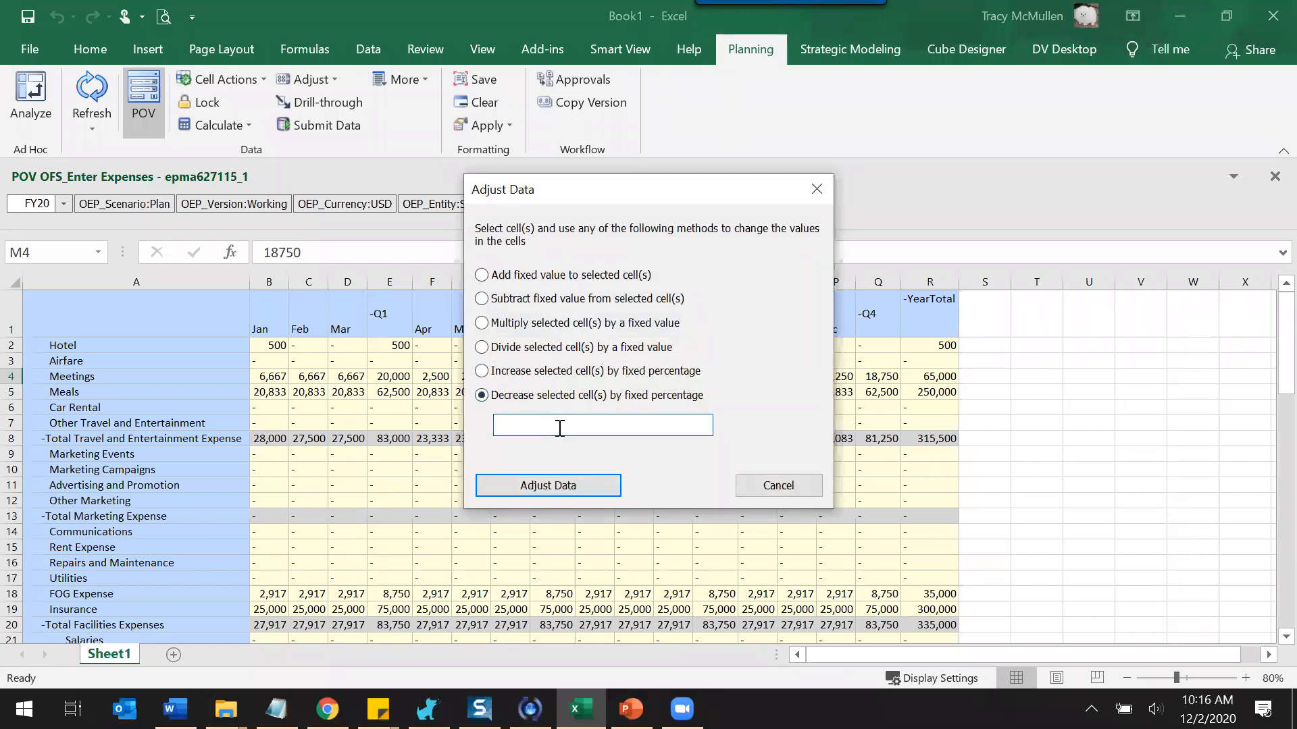
click(553, 488)
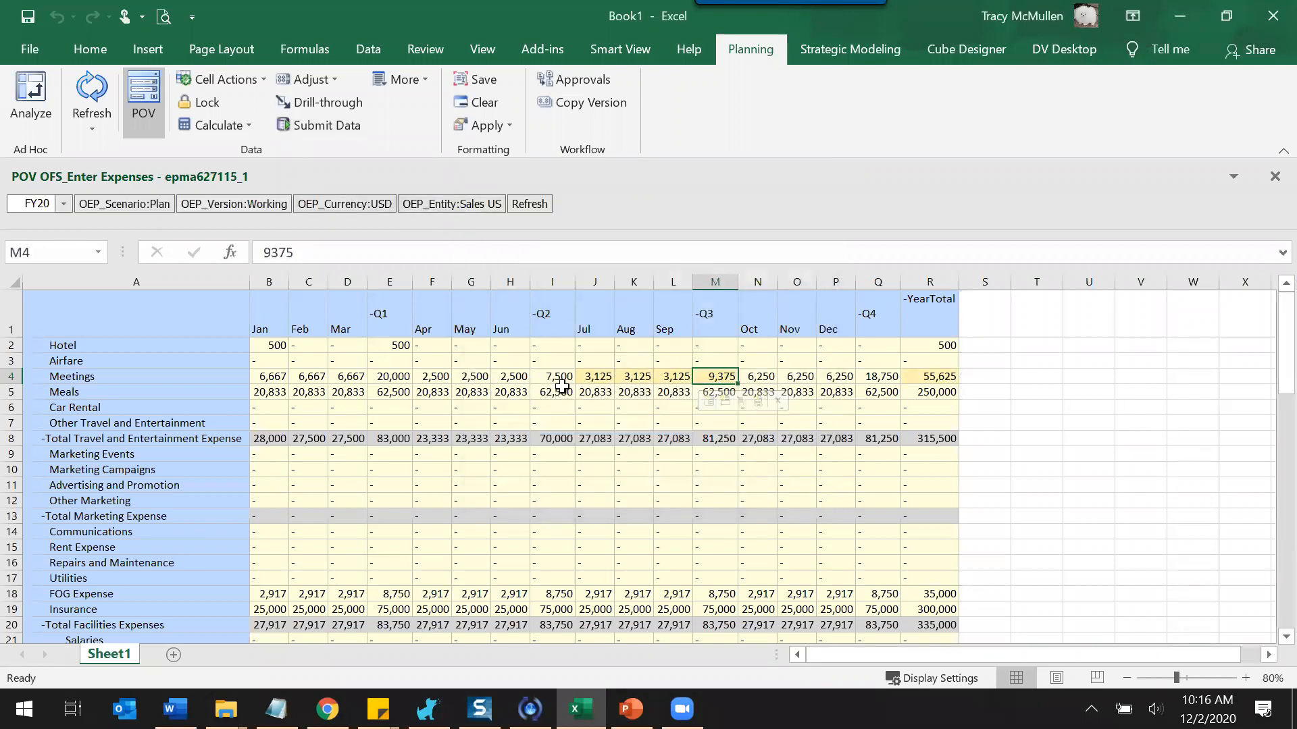
- Add the comment "decreased by 50% due to virus" to the Q3 Meetings cell
click(262, 83)
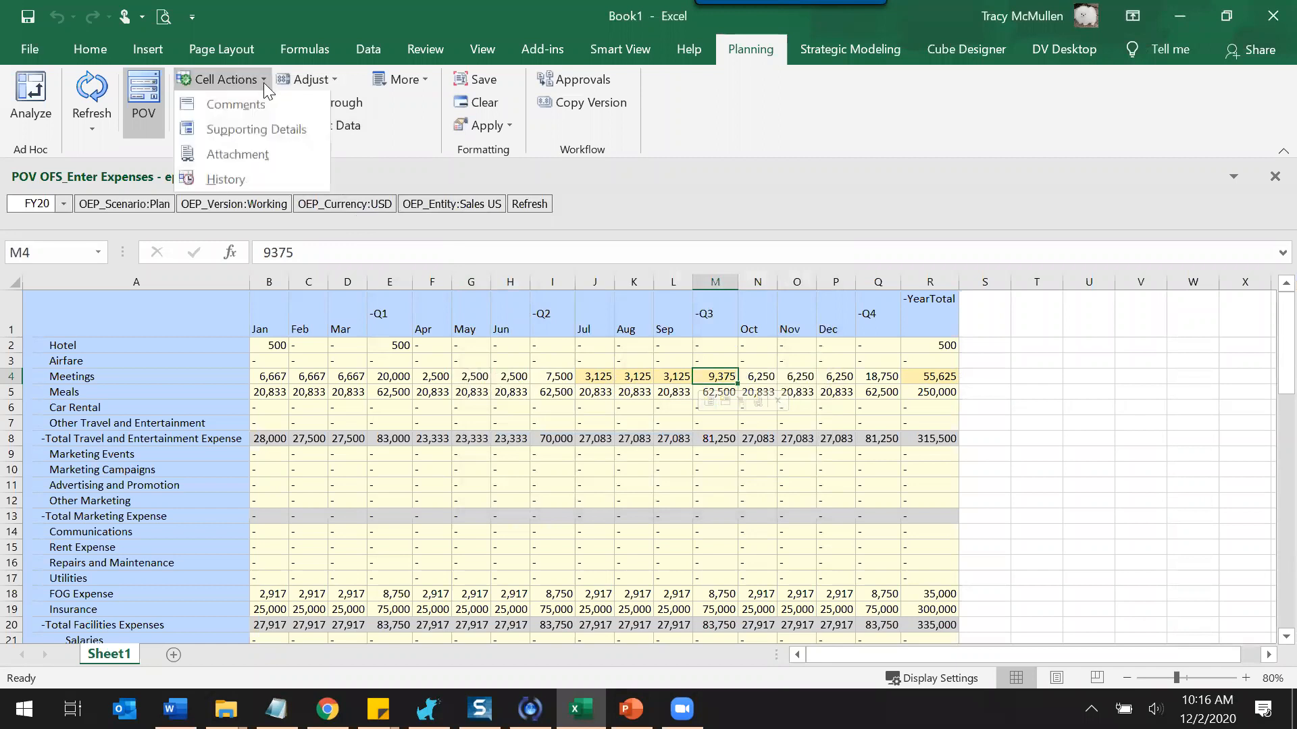
click(268, 106)
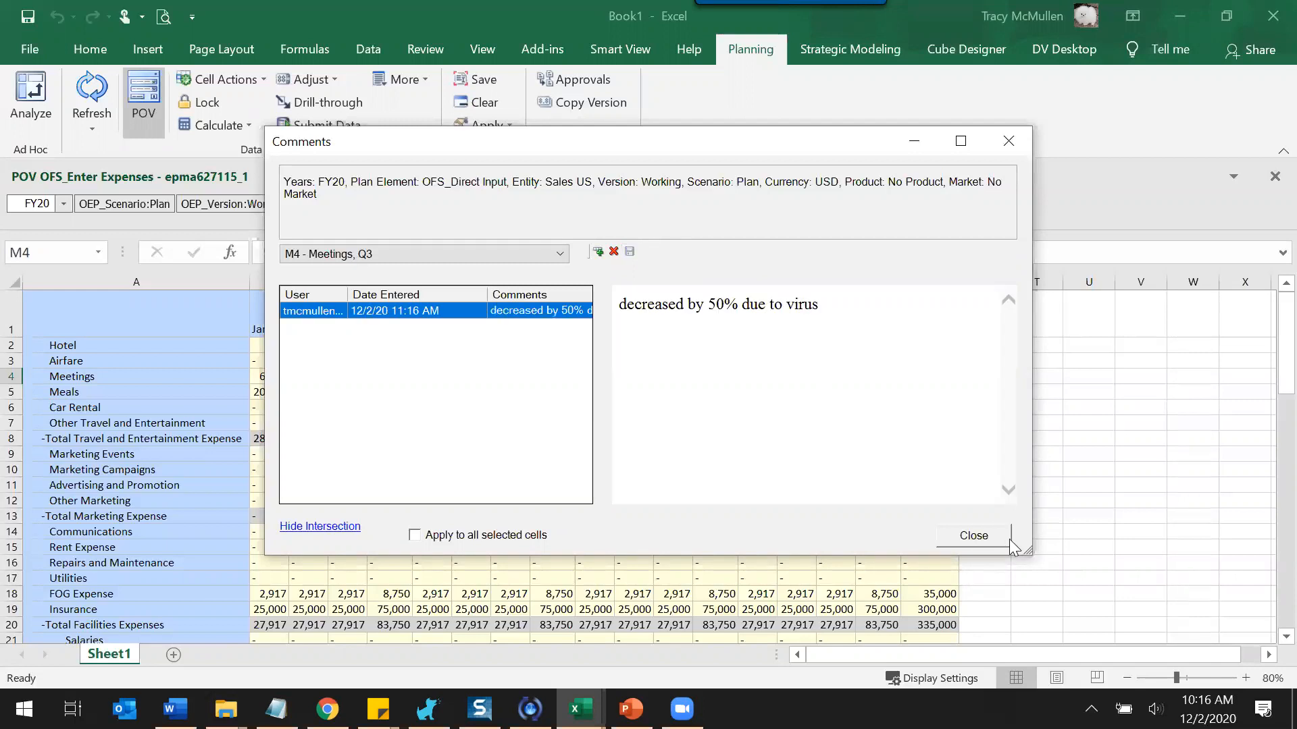
click(973, 536)
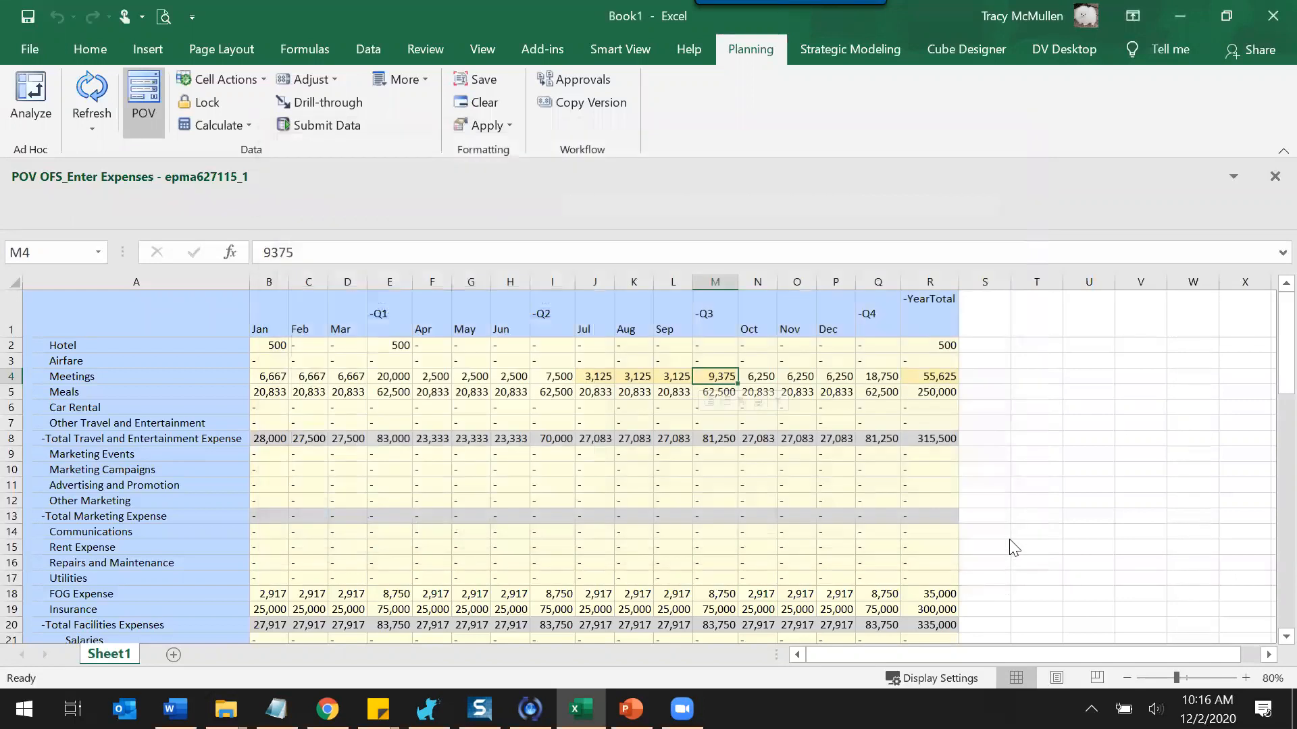
- Reopen the Q3 Meetings cell's comment through the Smart View cell options to review it
click(633, 392)
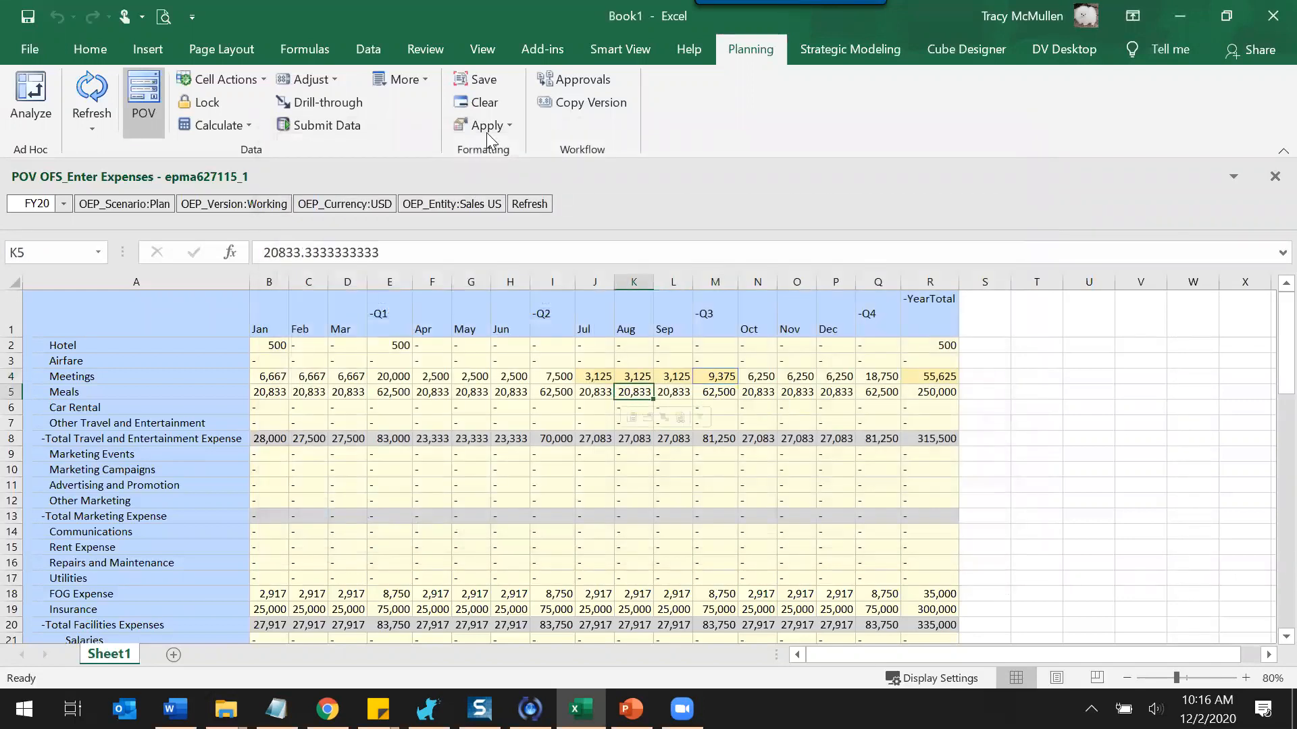
click(787, 407)
click(721, 376)
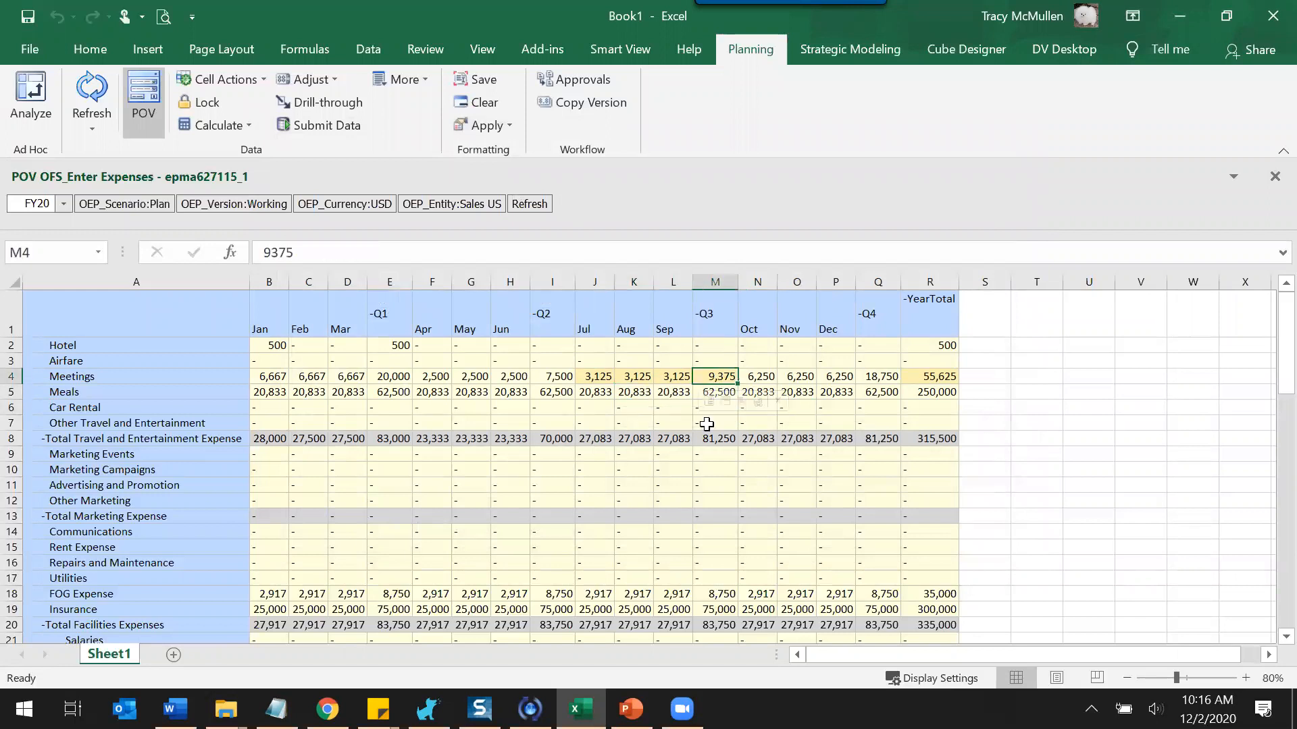
click(841, 411)
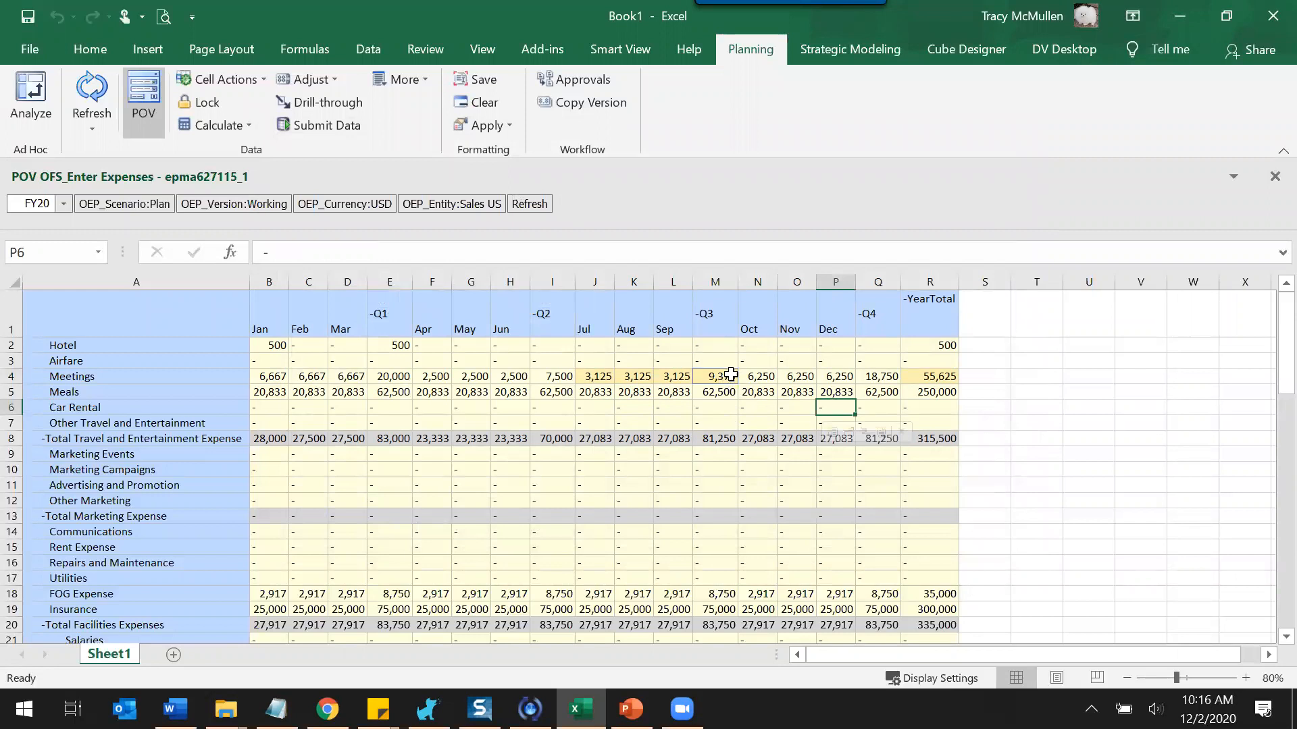
click(719, 376)
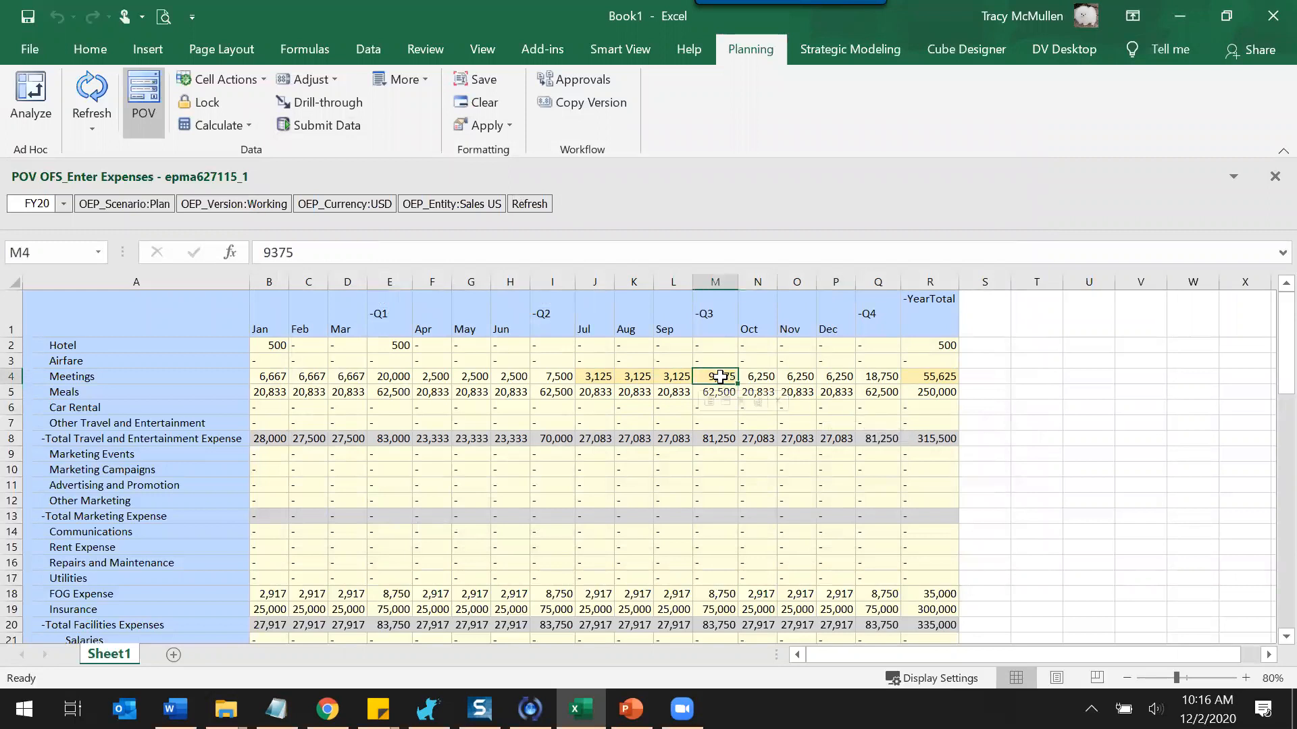
right_click(721, 378)
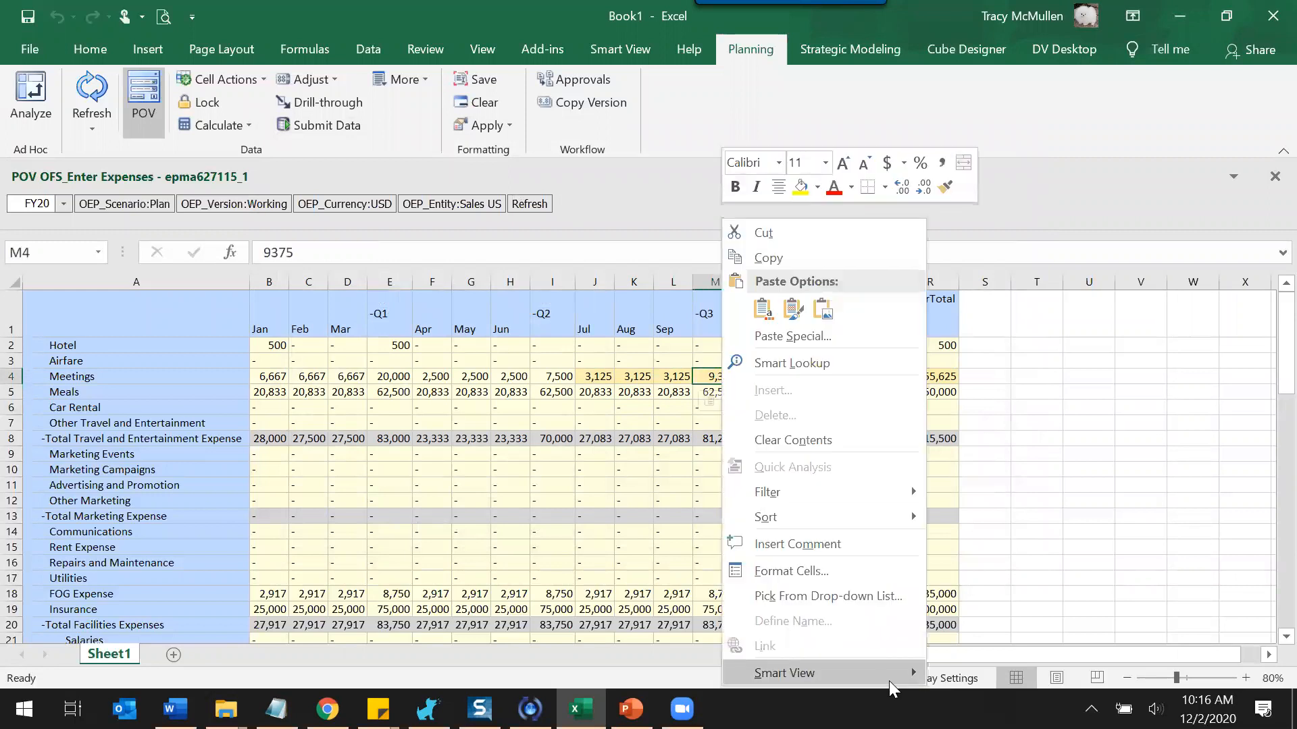
mouse_move(882, 673)
click(994, 491)
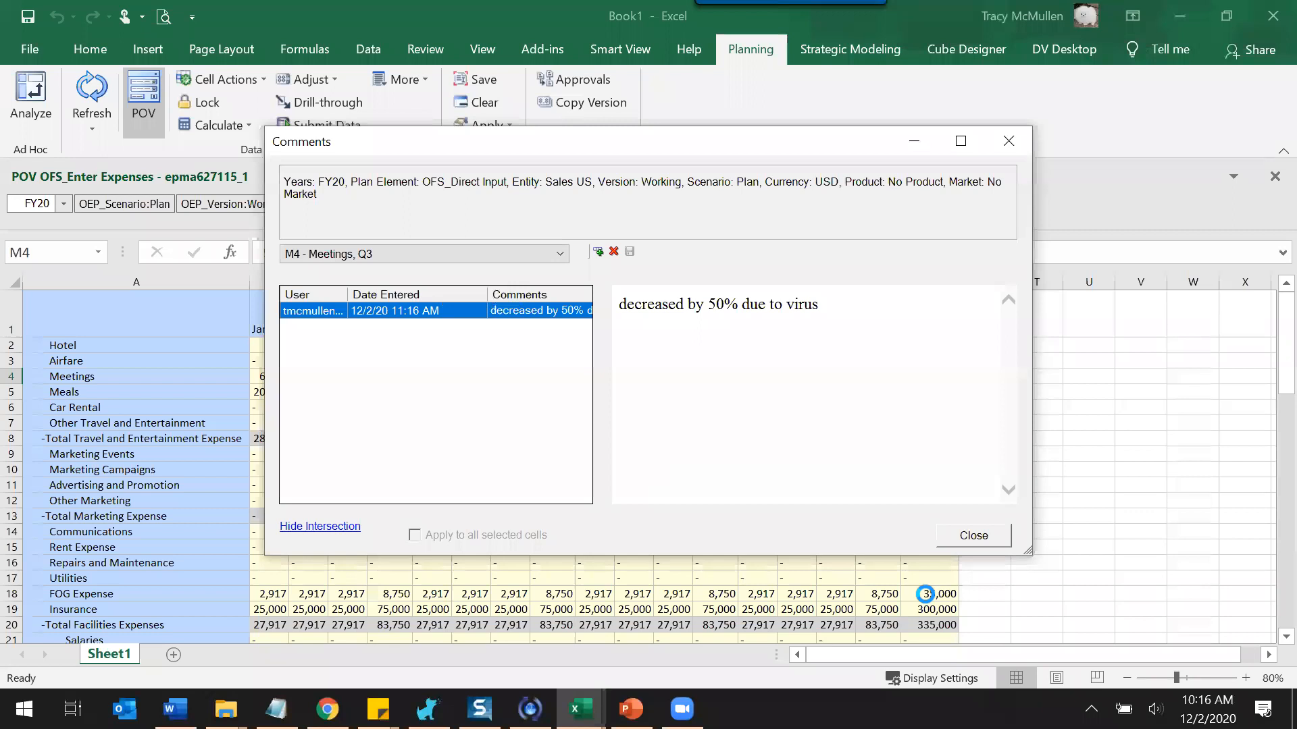
click(973, 535)
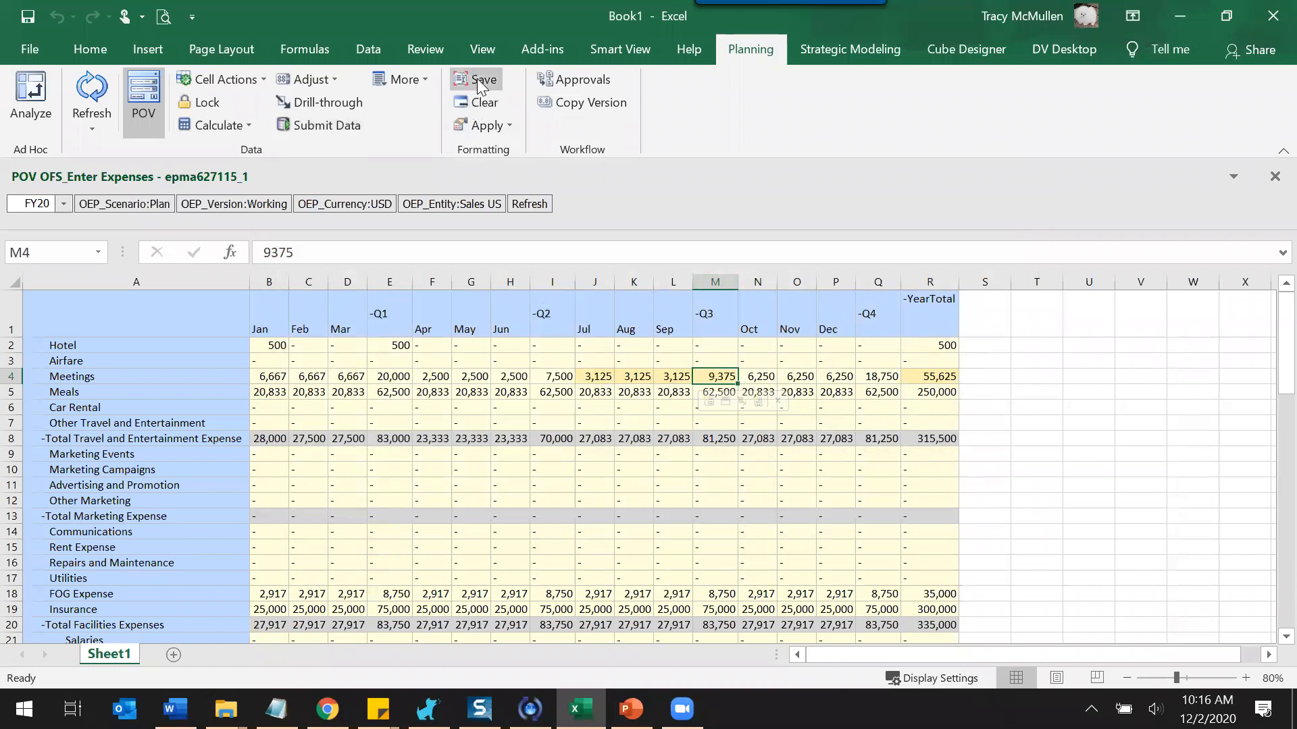
- Submit the adjusted data to Planning and look over the available calculation rule options
click(306, 125)
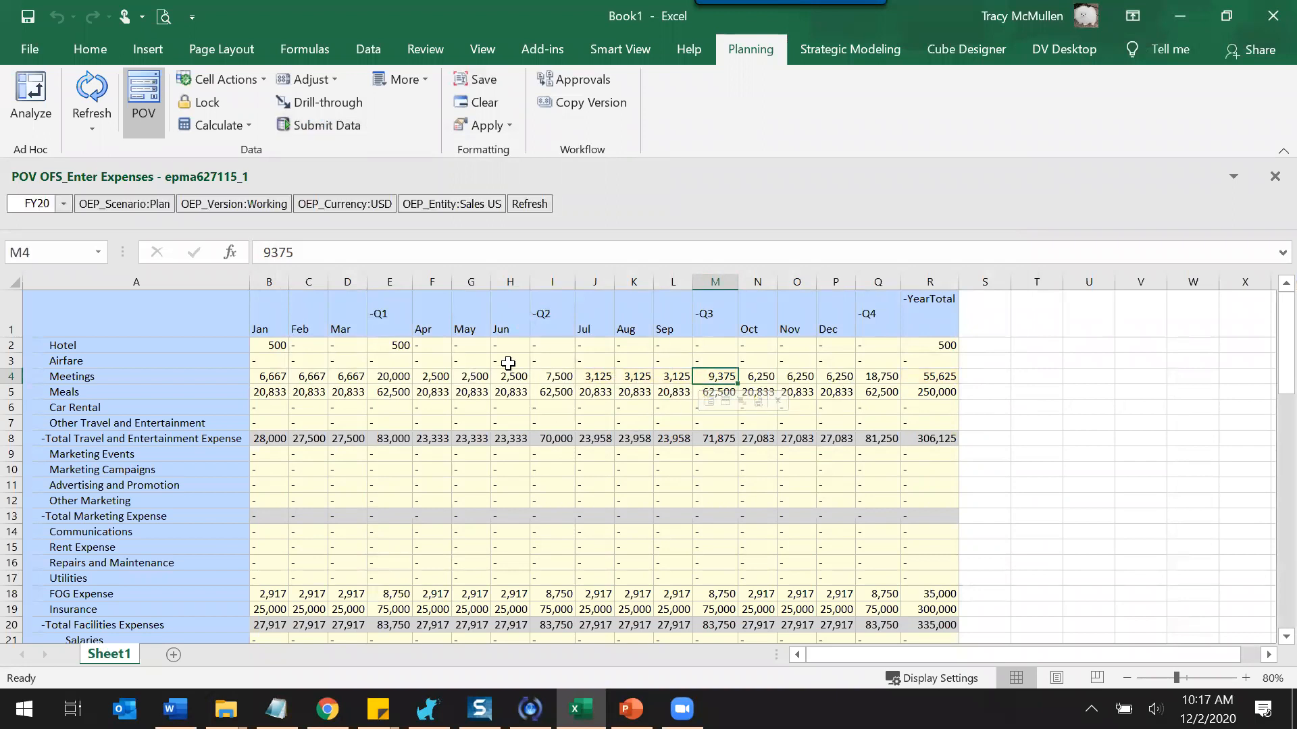
click(249, 130)
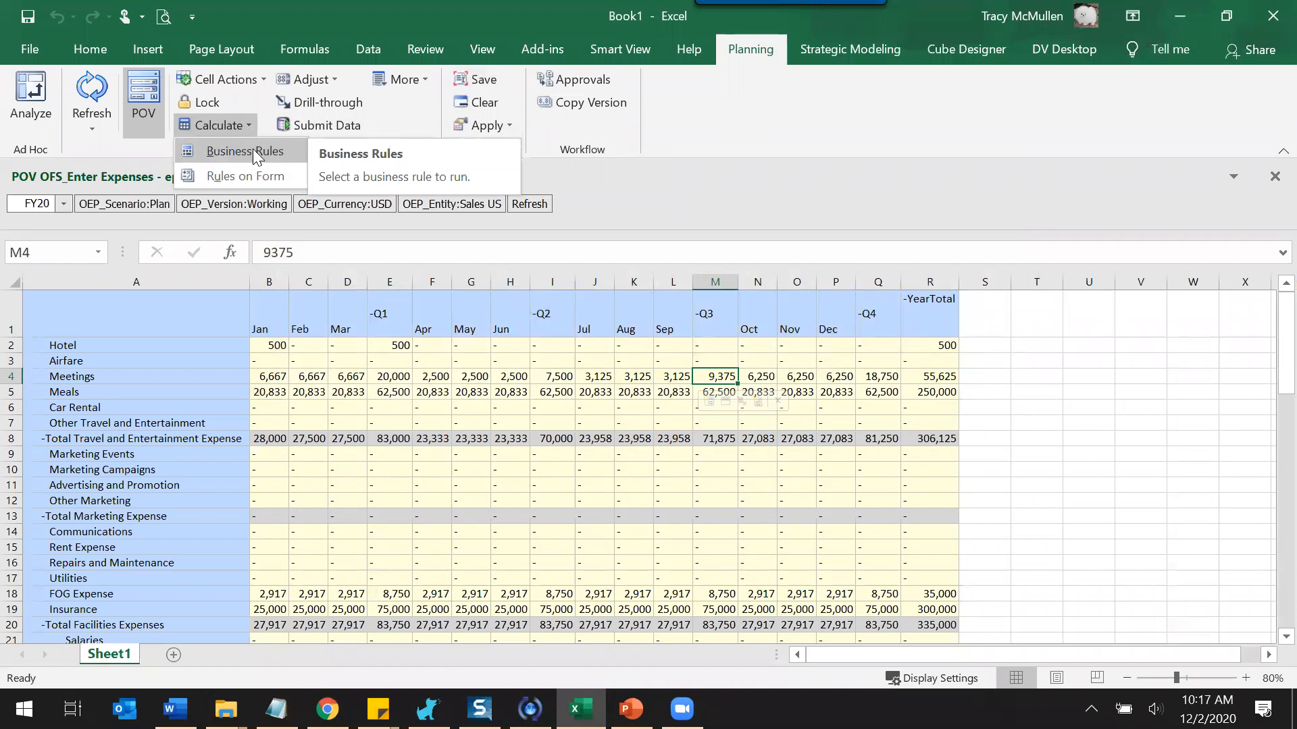
click(520, 424)
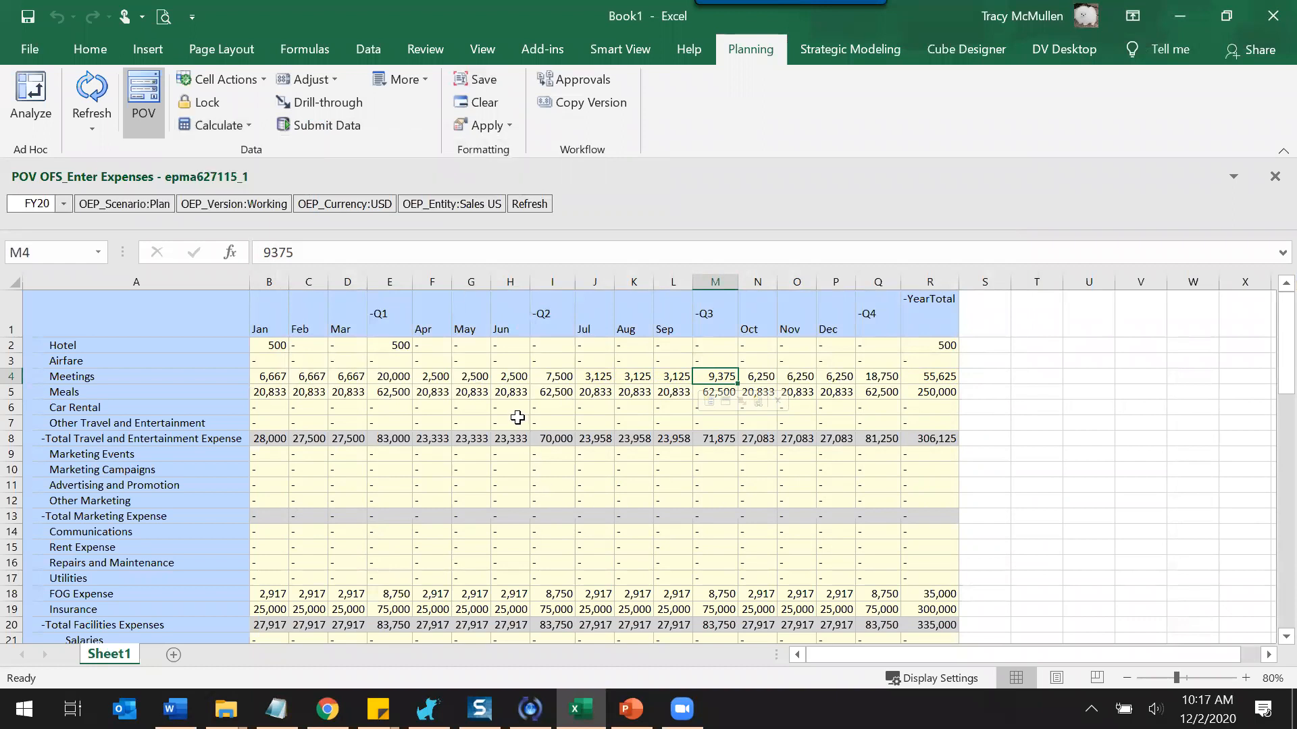
click(514, 405)
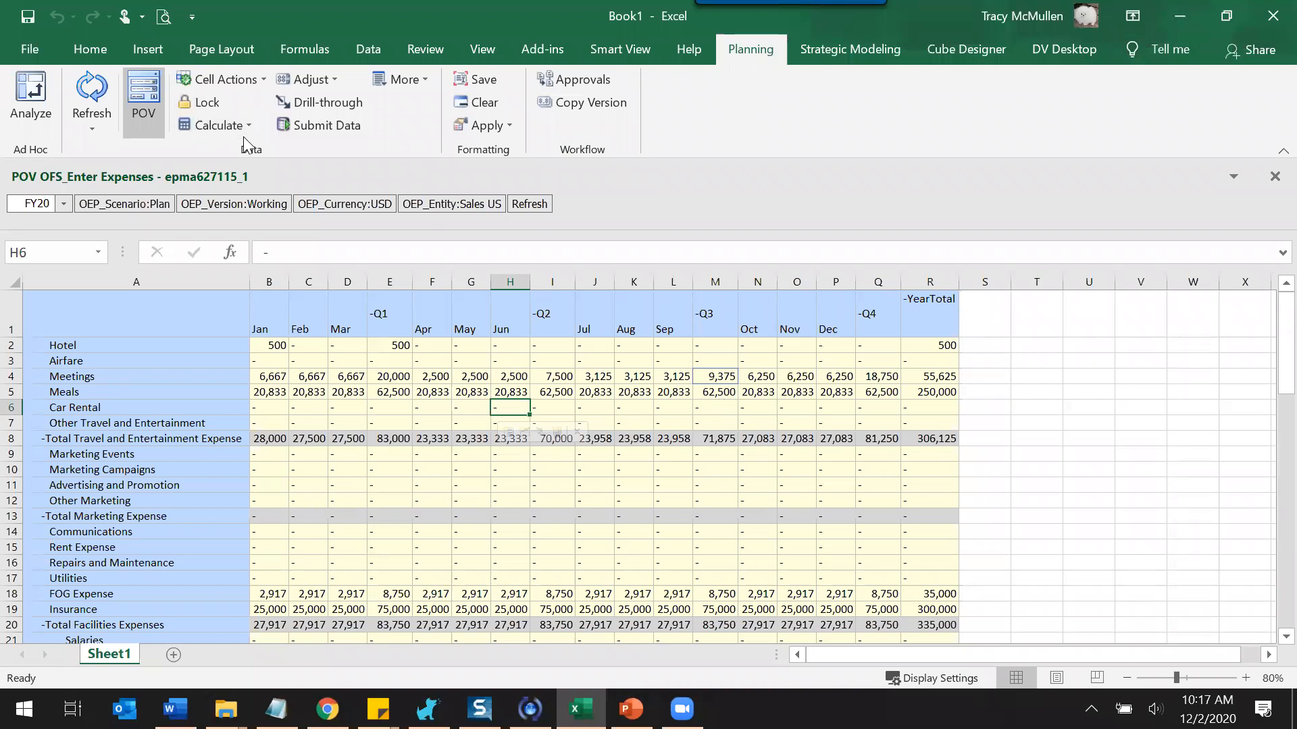
click(217, 125)
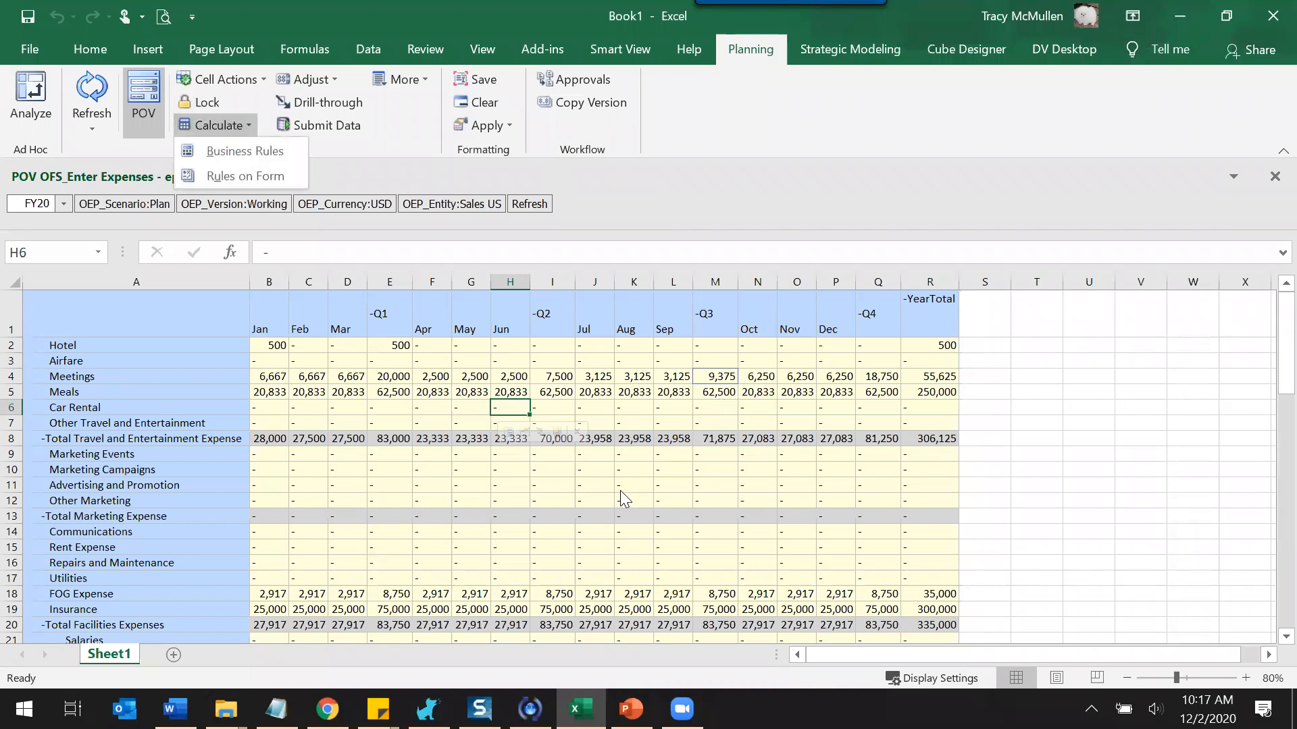
click(877, 384)
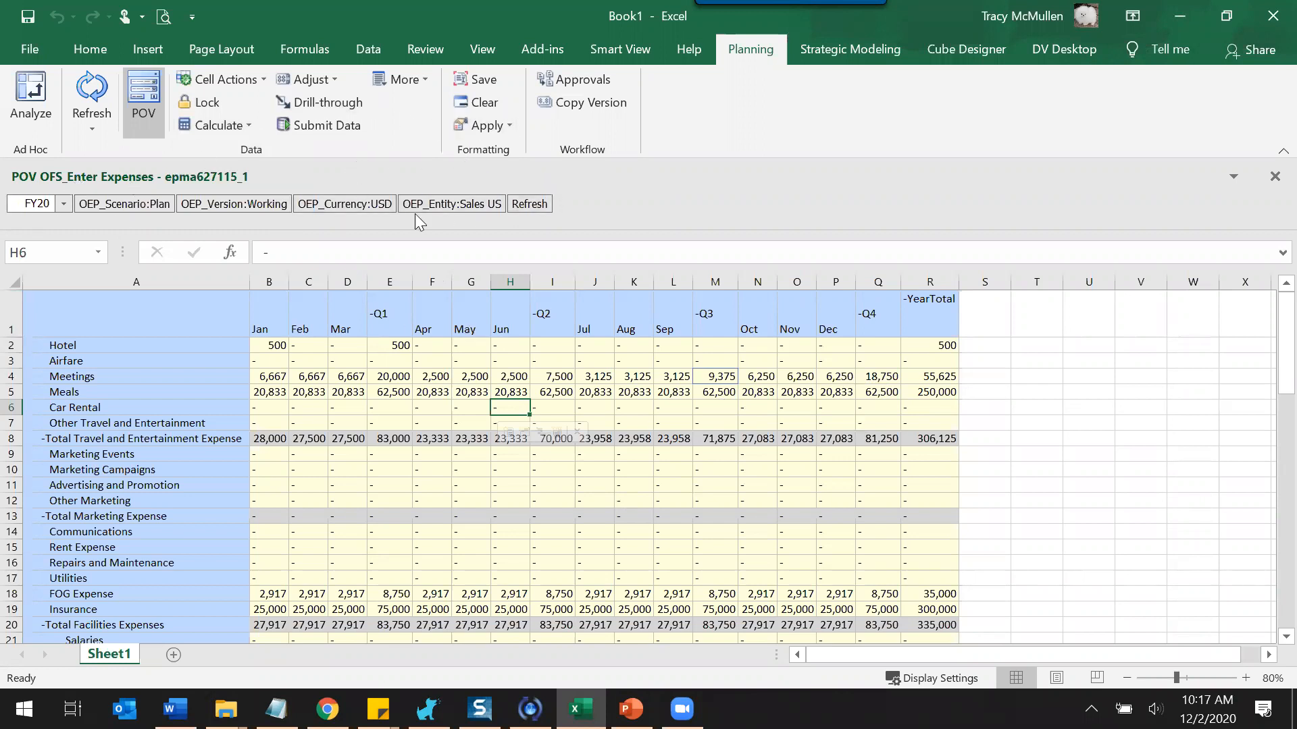
- Examine the US members under Total Company in the form's entity selection, leaving it without a change
click(474, 199)
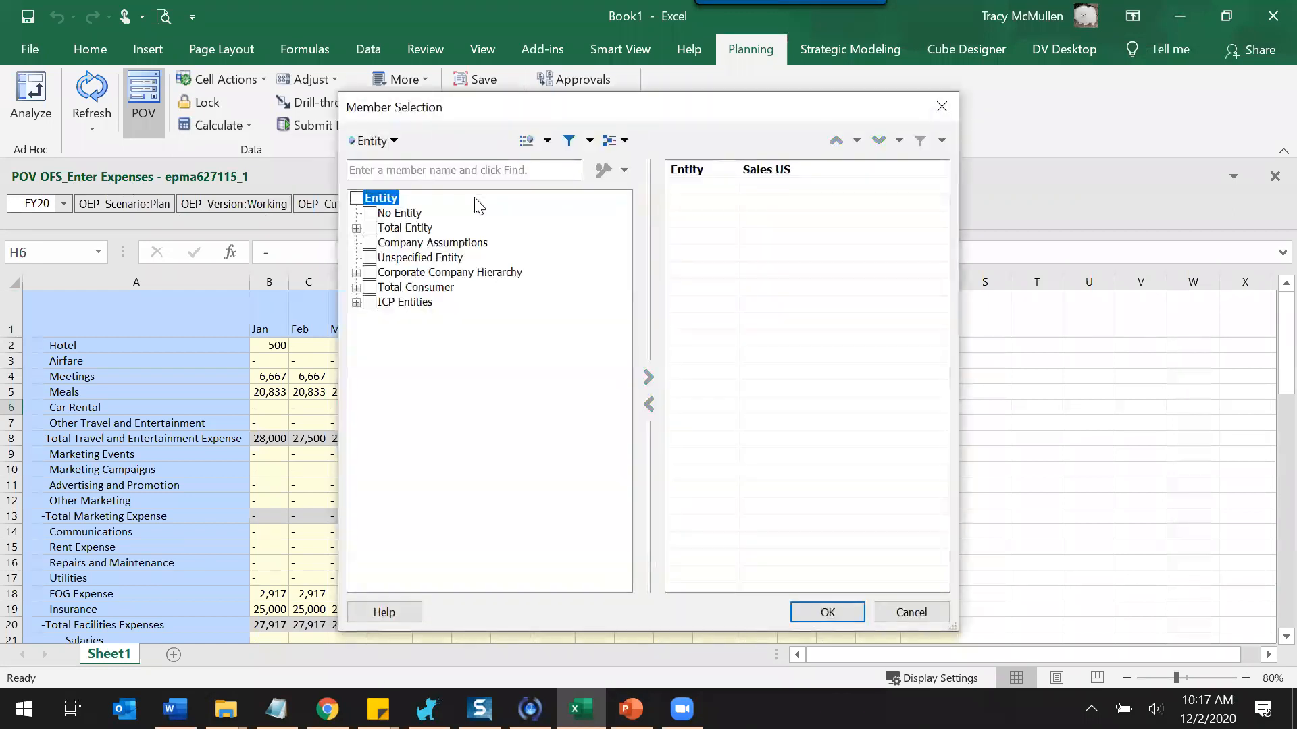
click(356, 228)
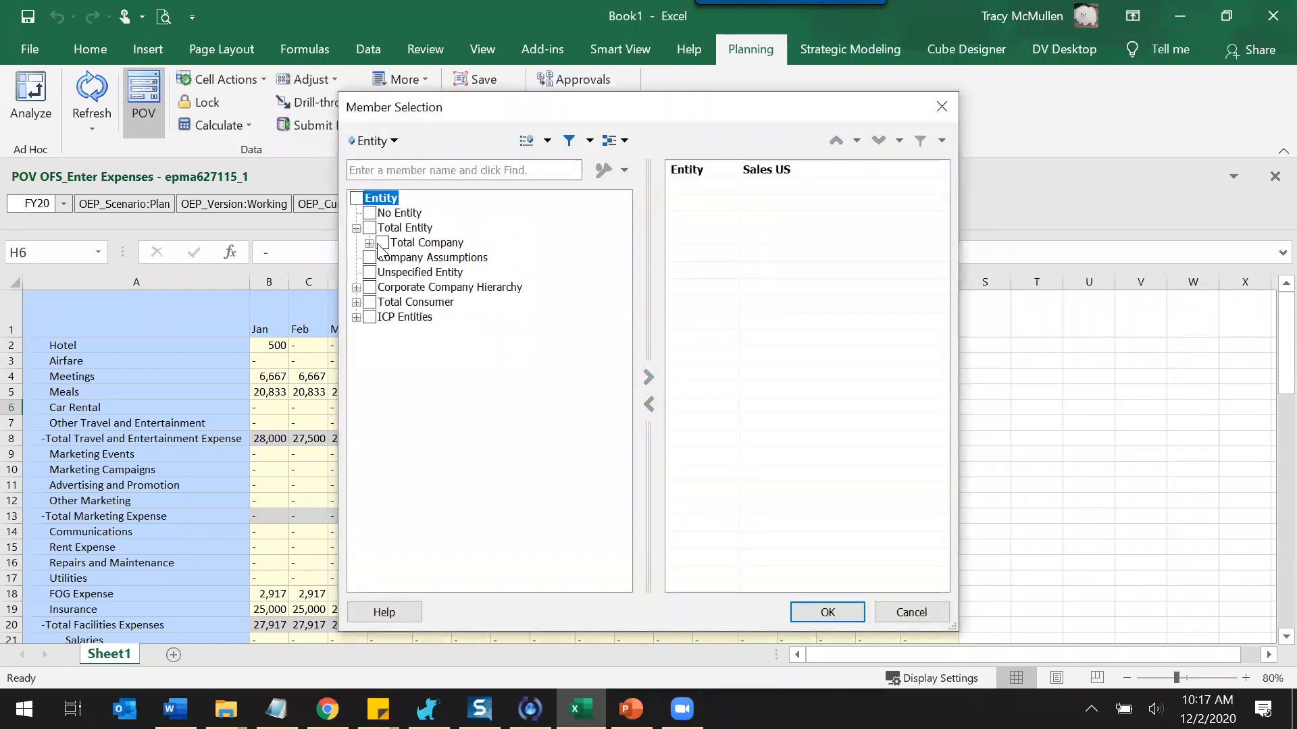
click(369, 243)
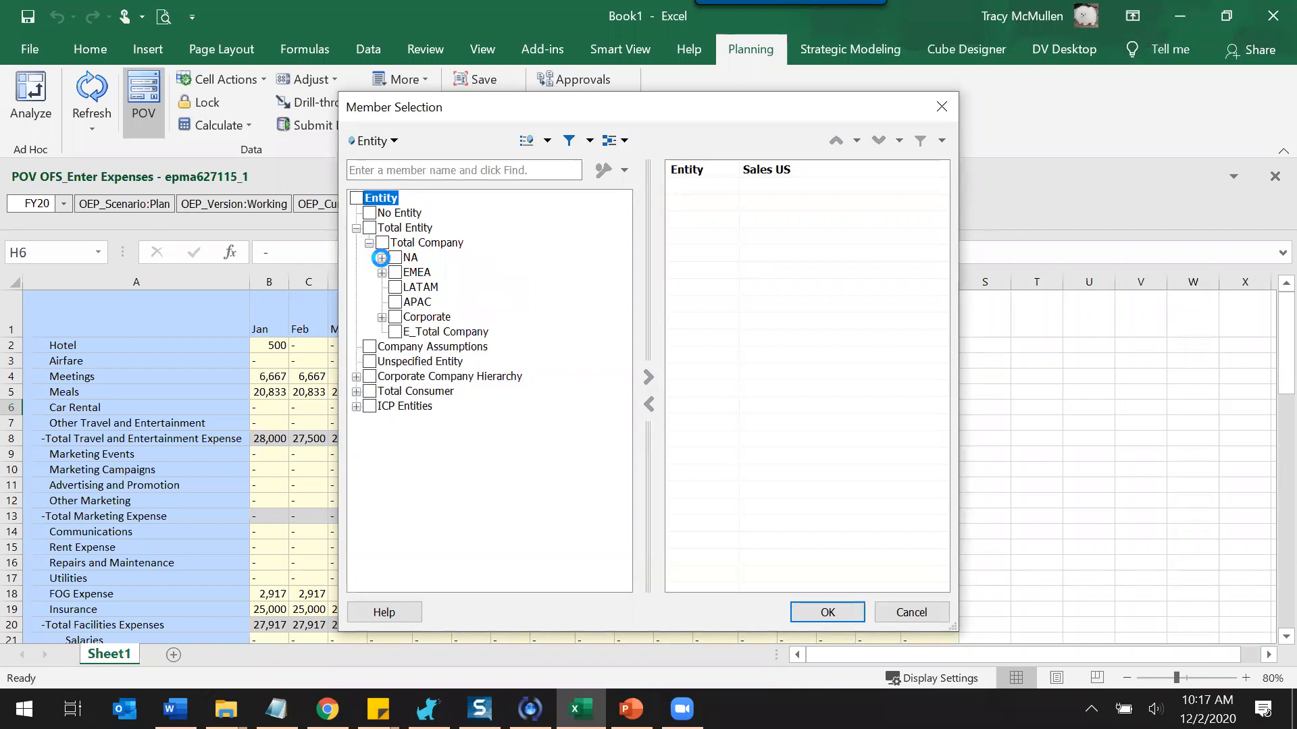
click(382, 257)
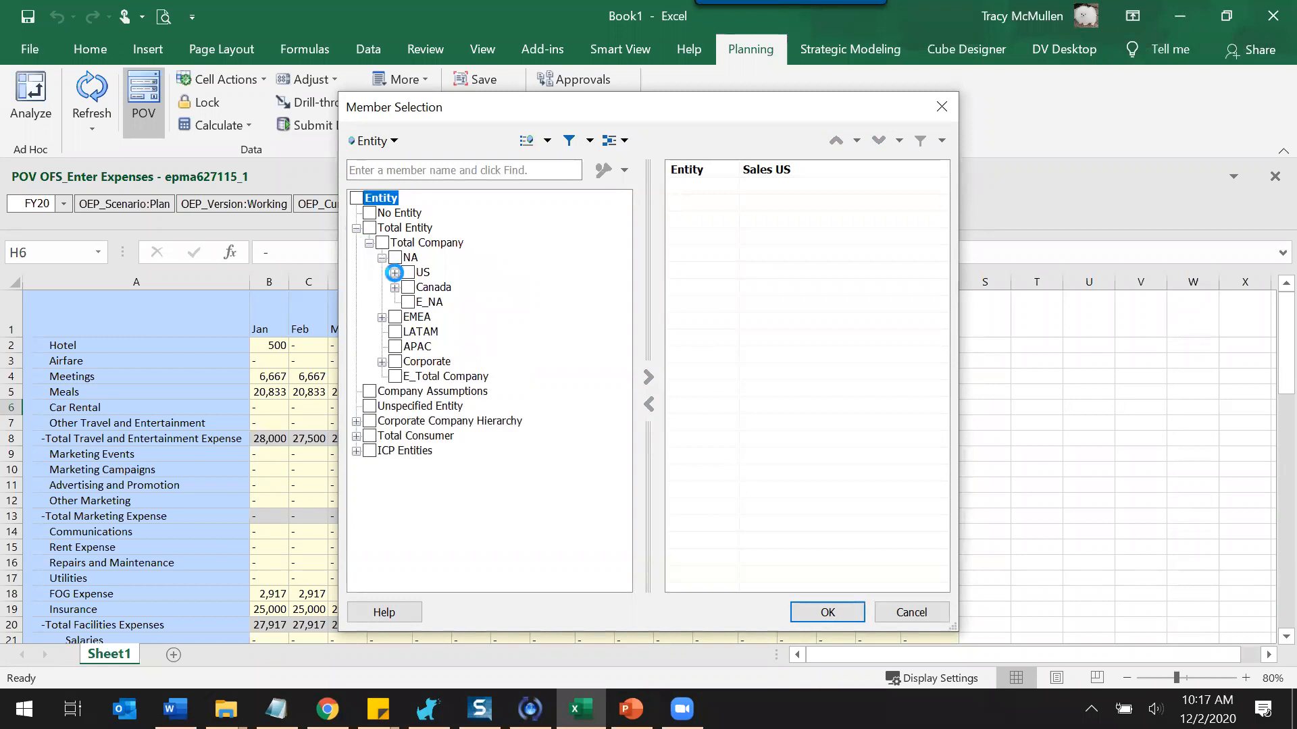
click(395, 273)
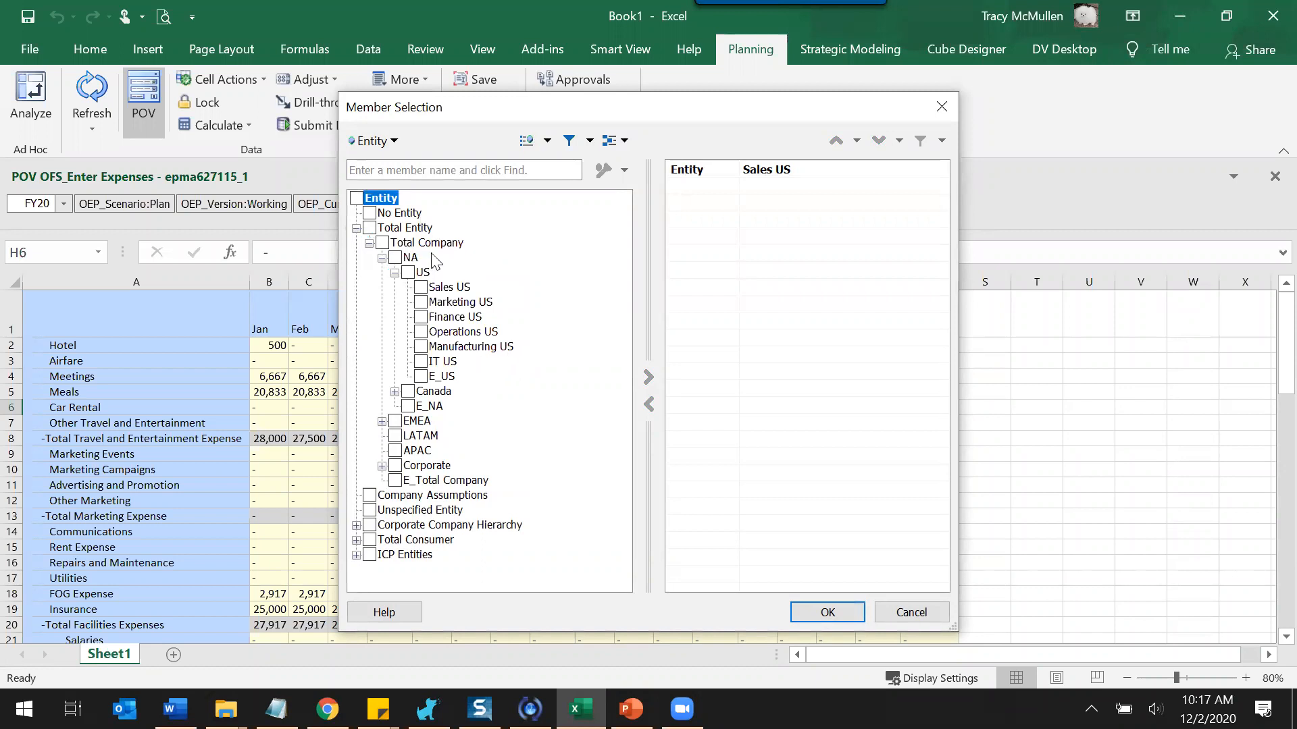
click(911, 613)
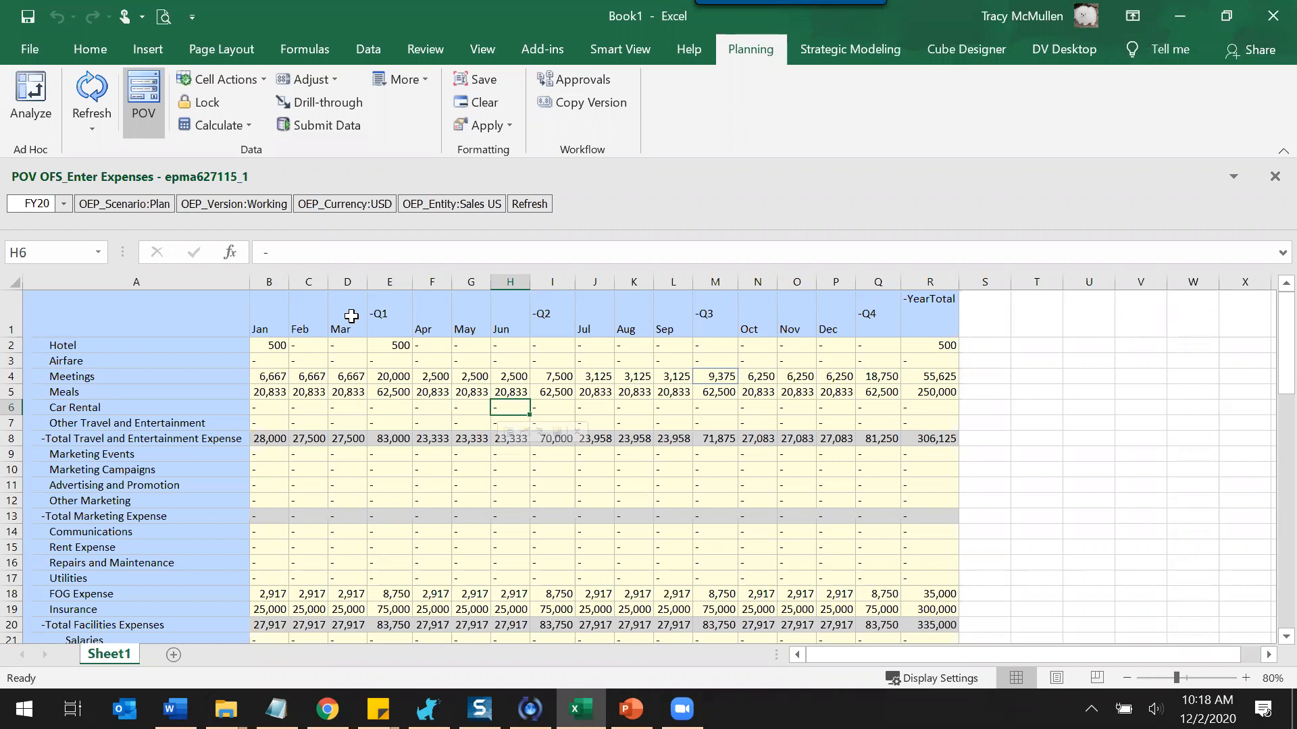
- Reopen the entity selection and expand Total Entity through Total Company and NA to the US departments
click(452, 203)
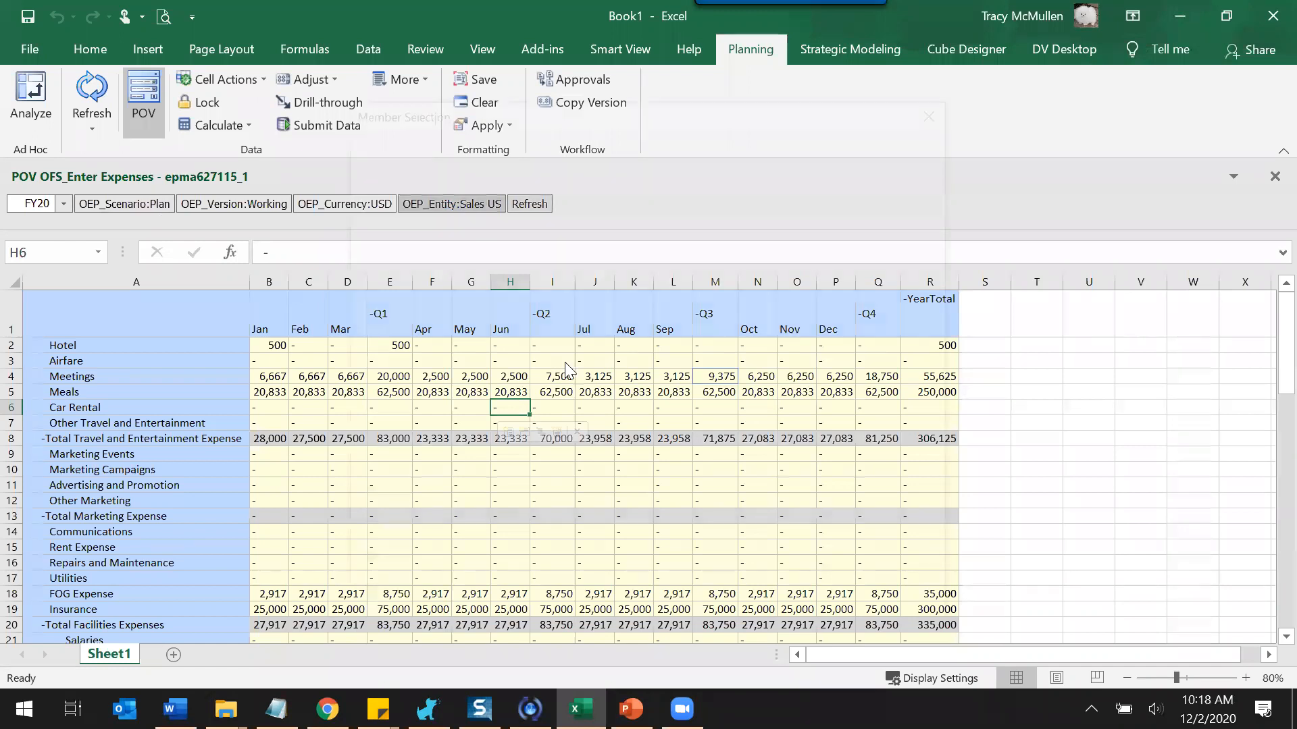
click(356, 229)
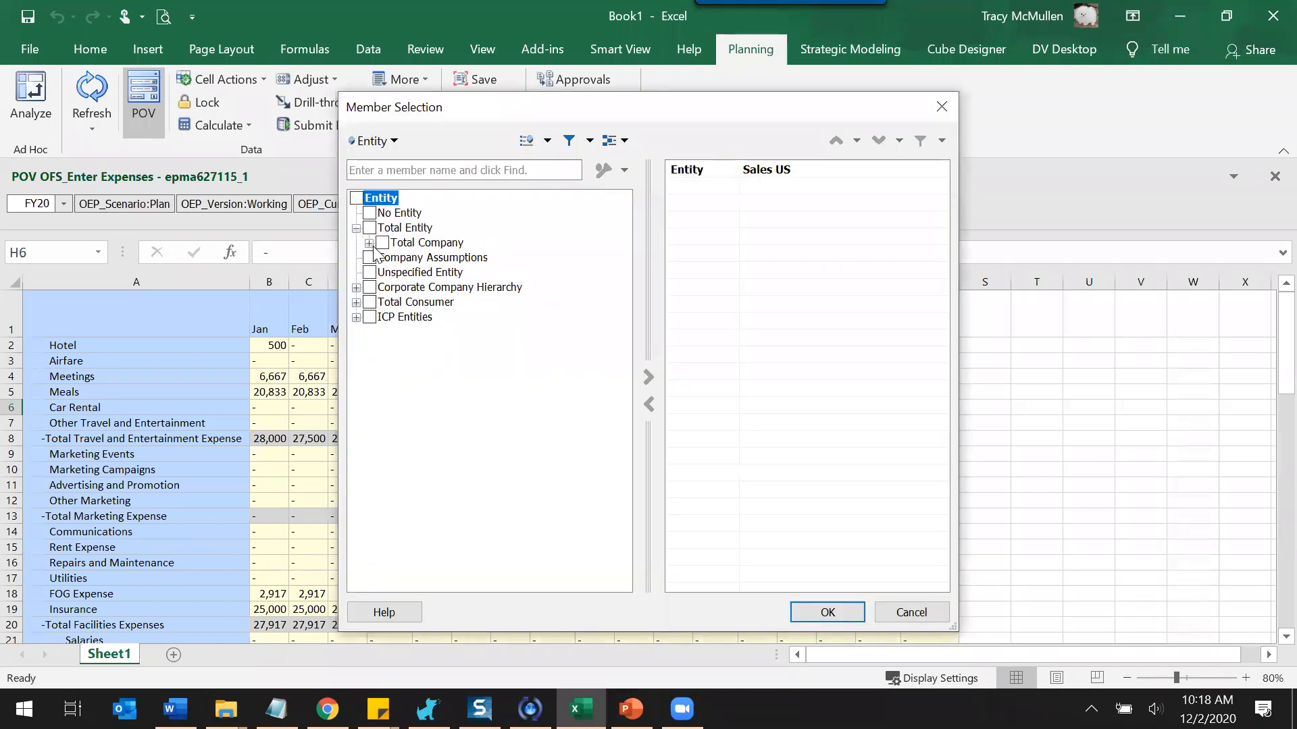
click(369, 242)
click(382, 258)
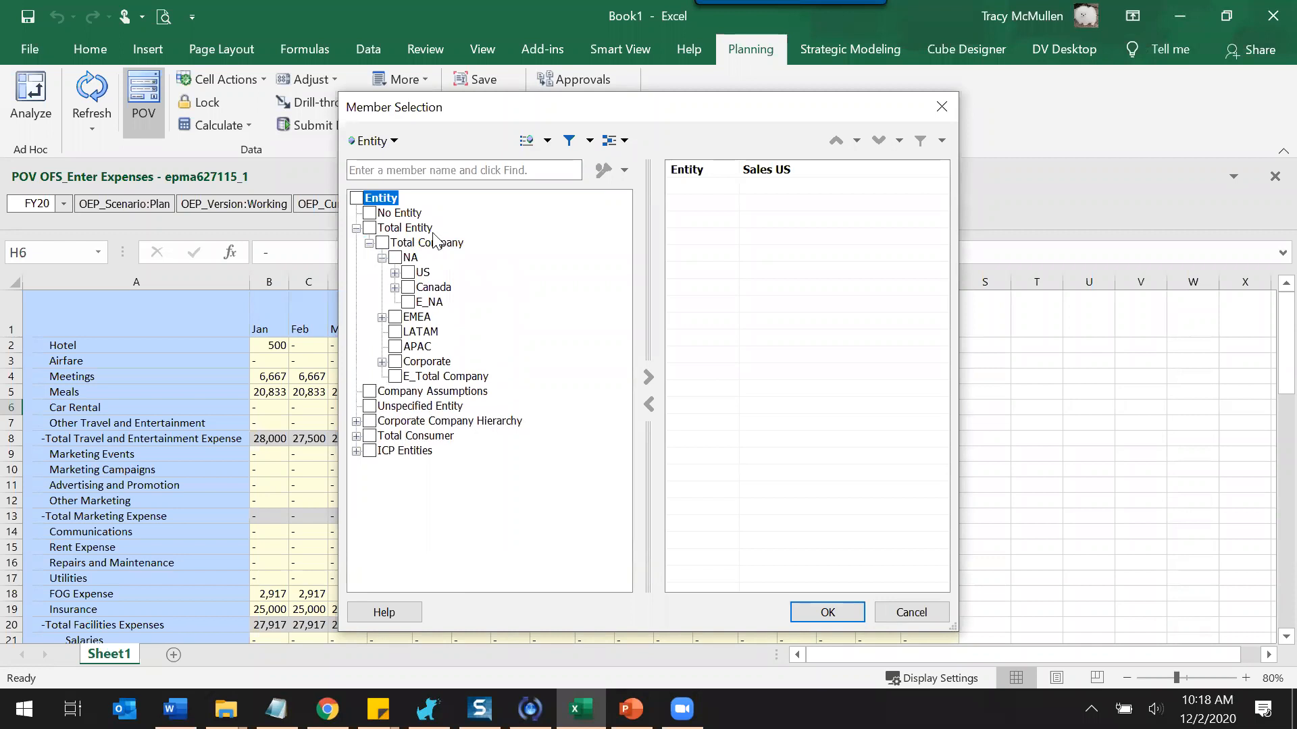
click(395, 272)
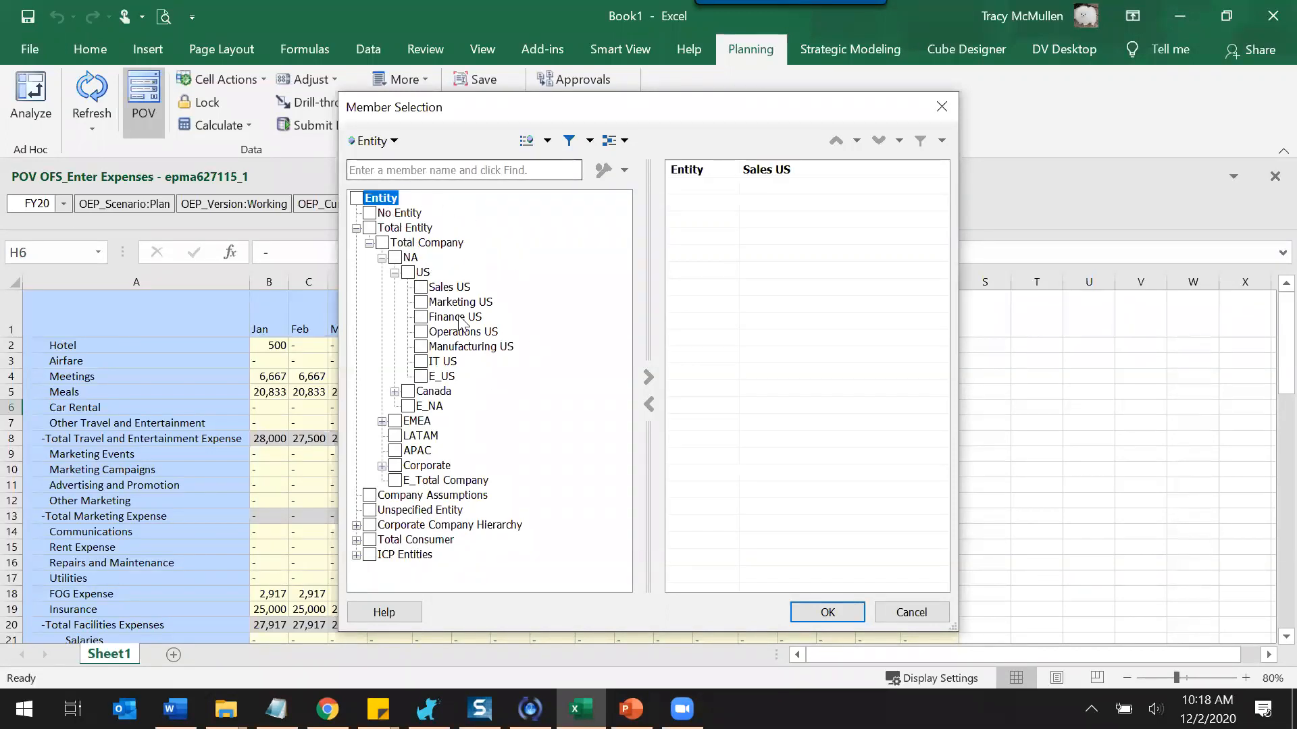
- Collapse Total Entity and examine the alternate Corporate Company Hierarchy down to the members of T-Total Company
click(356, 229)
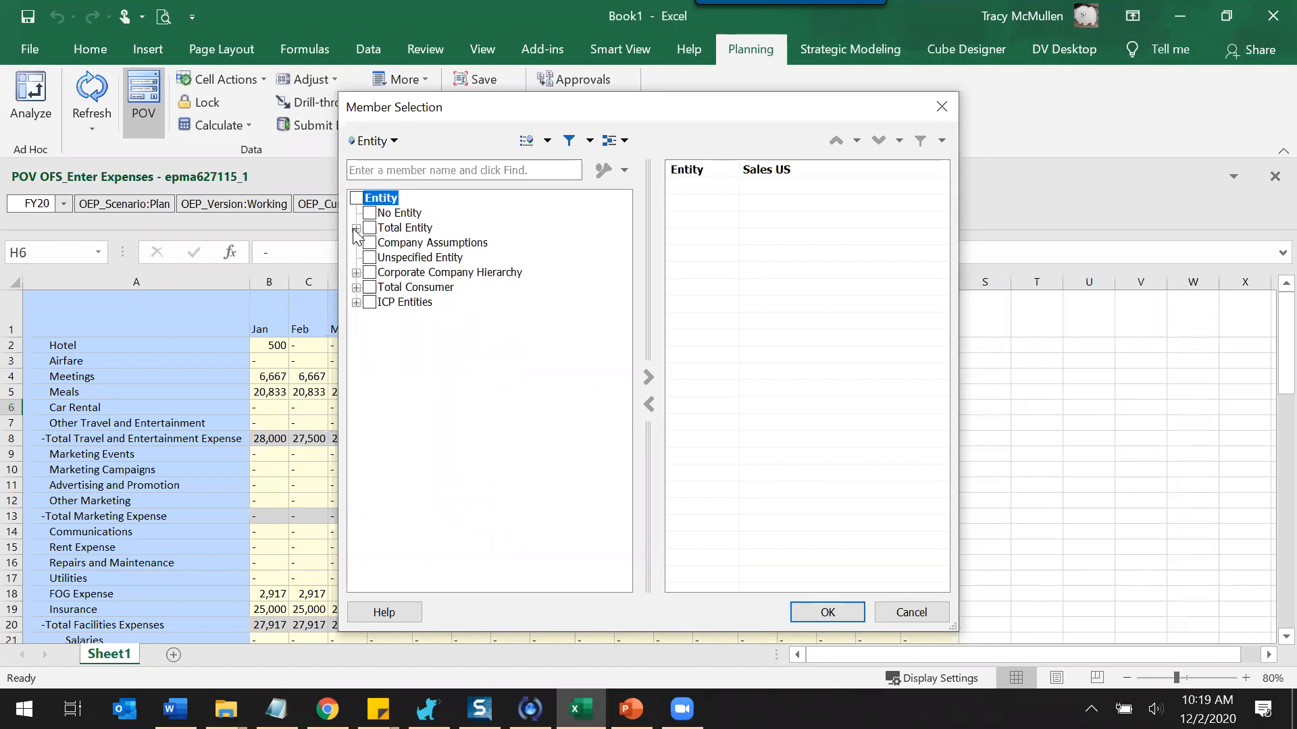
click(356, 272)
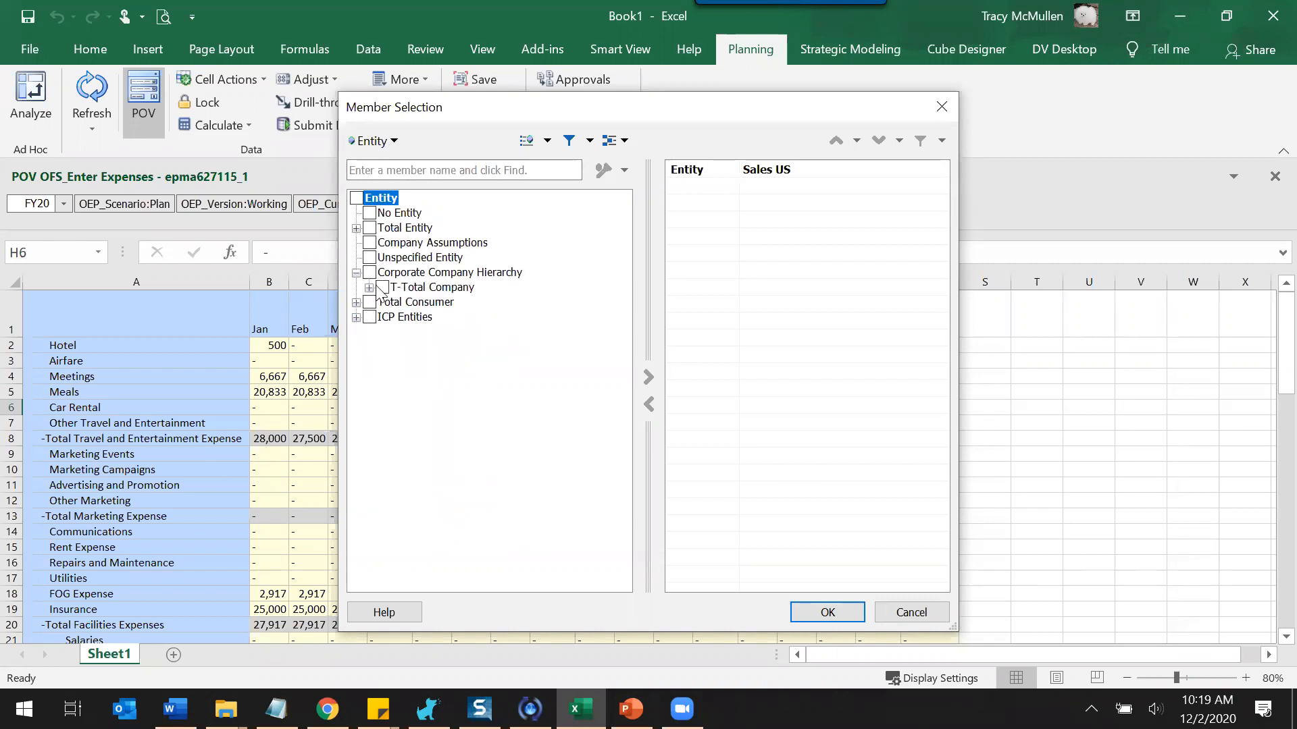
click(369, 287)
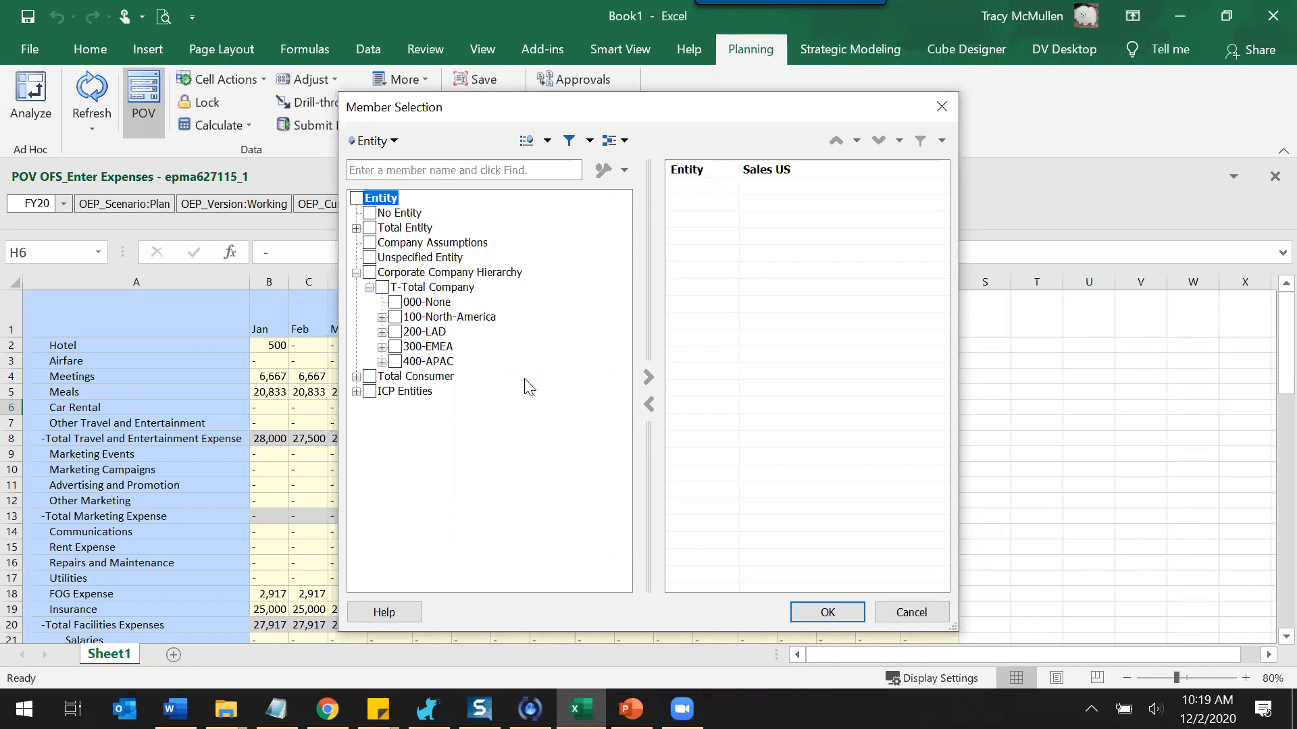
click(356, 273)
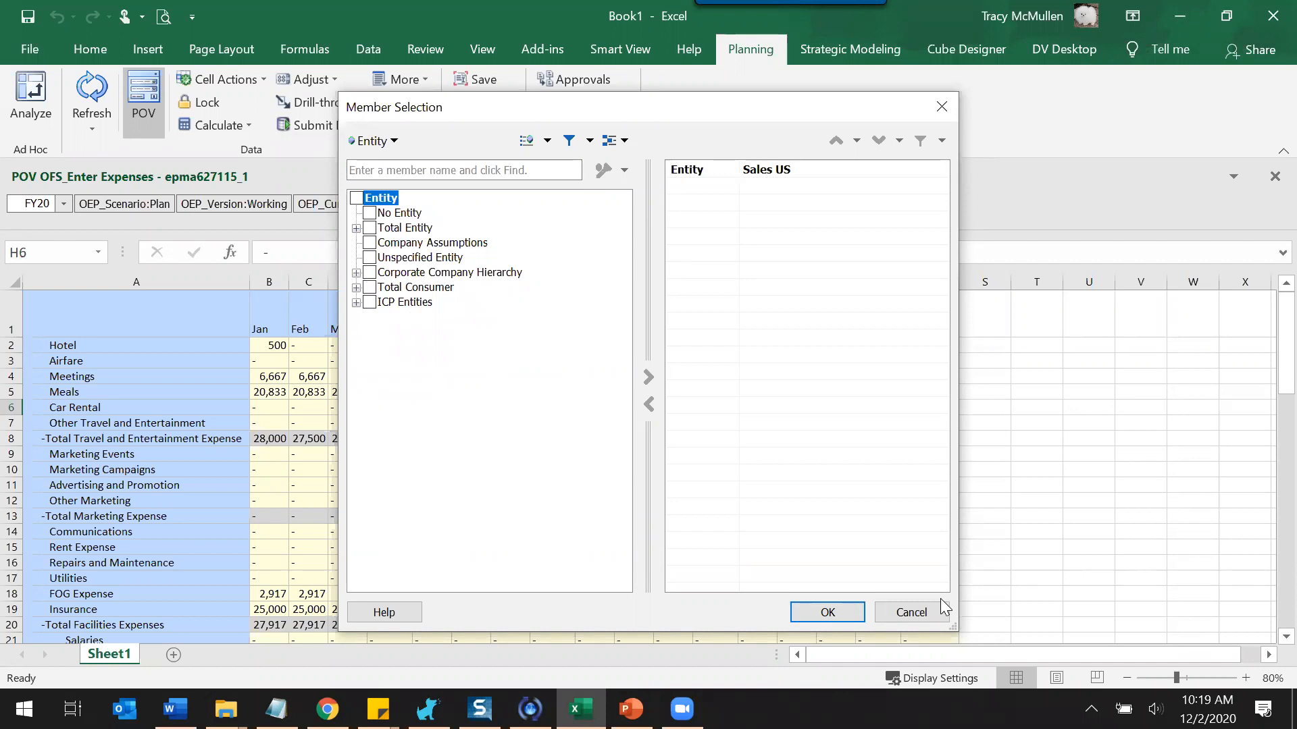
- Examine the planned scenarios and variances in the form's Scenario selection and the members in its Version selection, without changing either
click(912, 611)
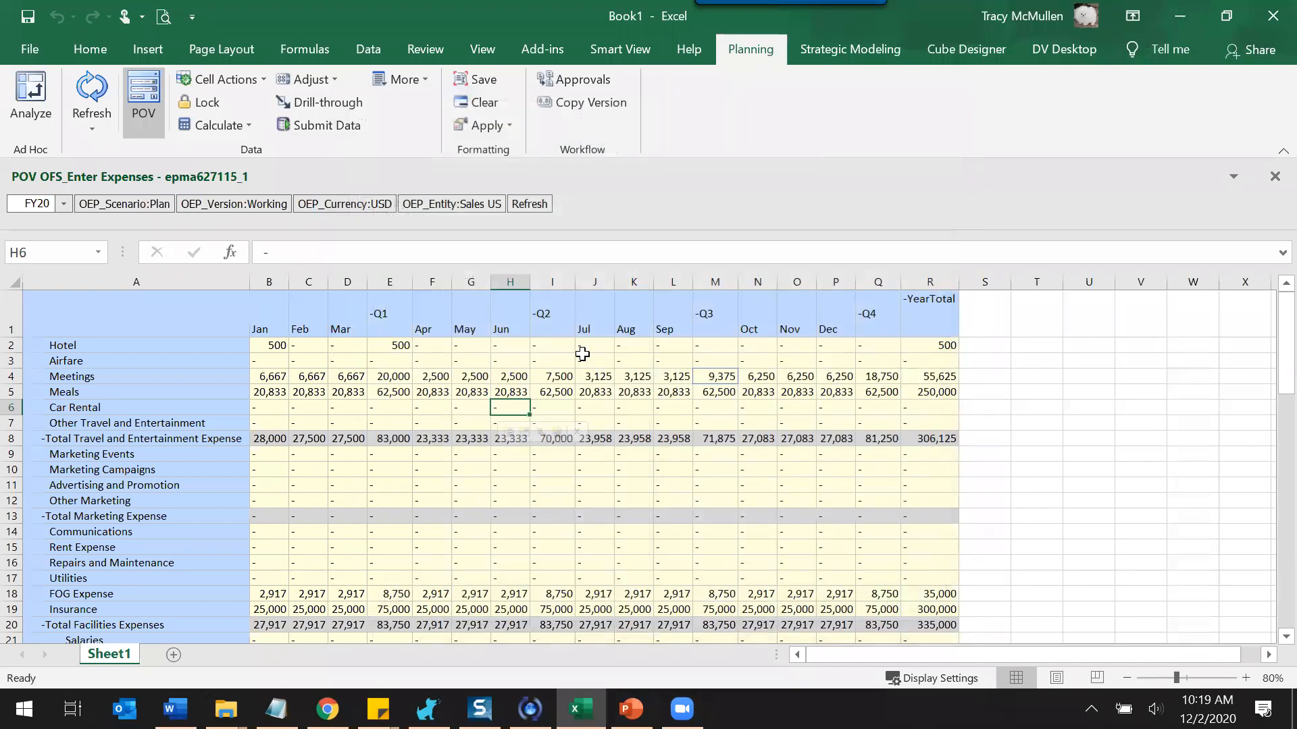
click(119, 204)
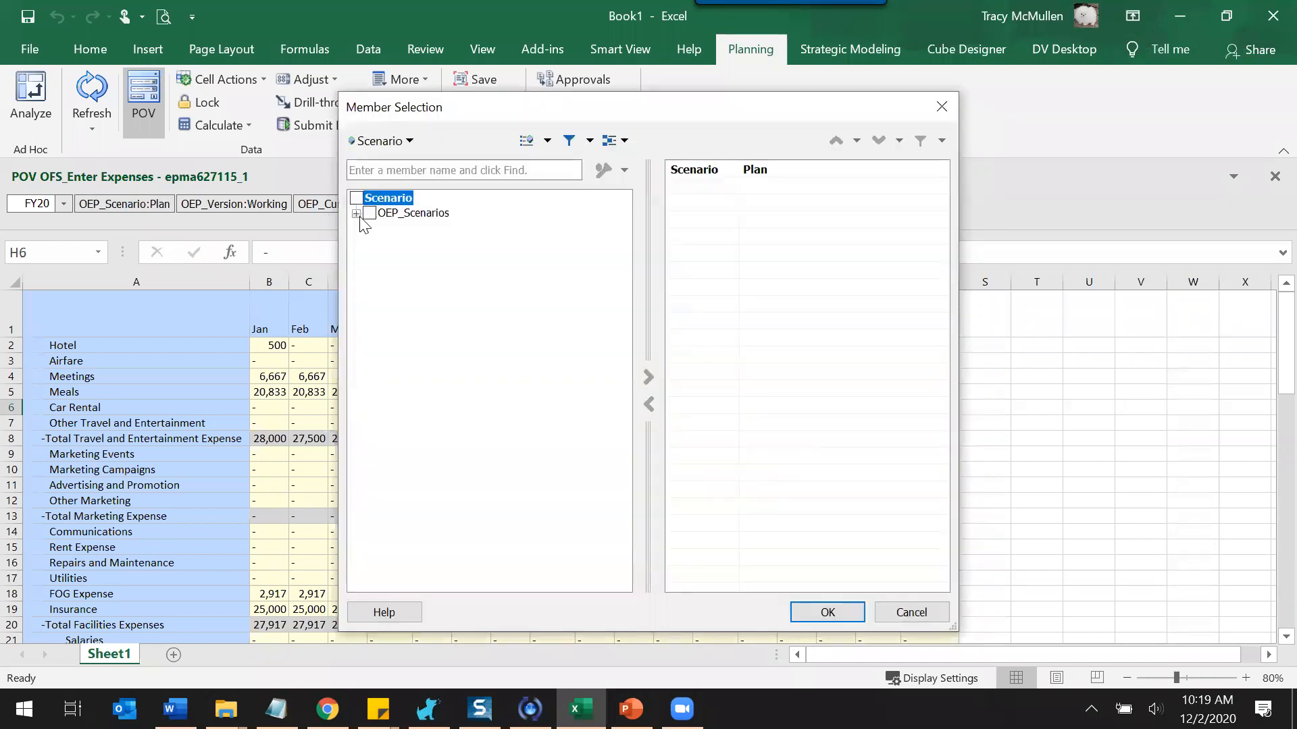
click(356, 214)
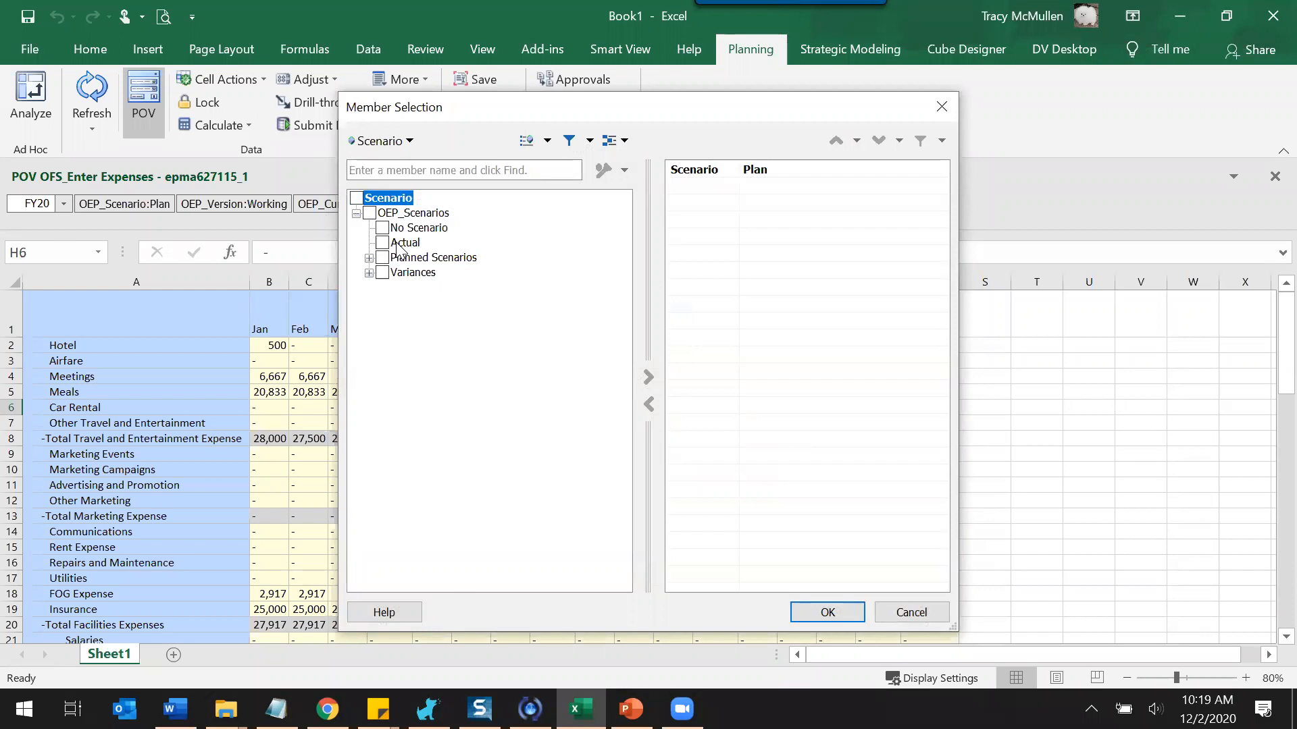
click(369, 258)
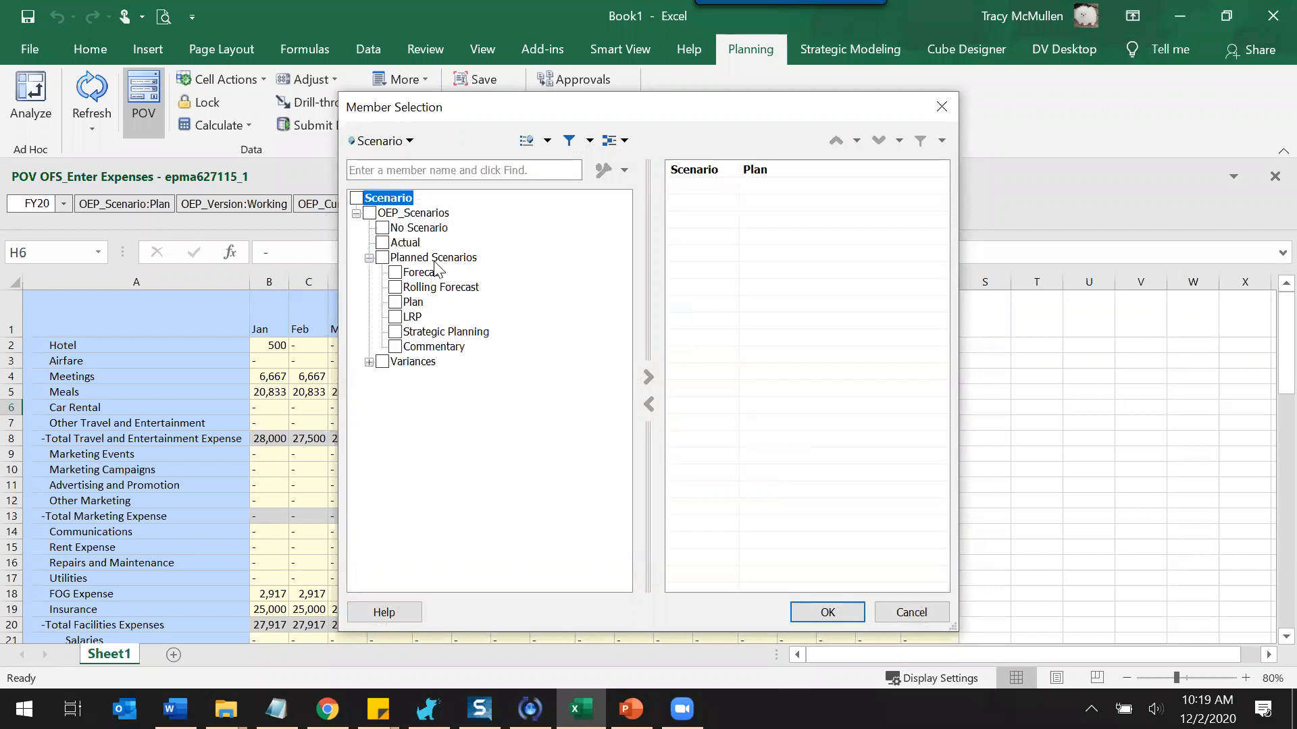
click(369, 362)
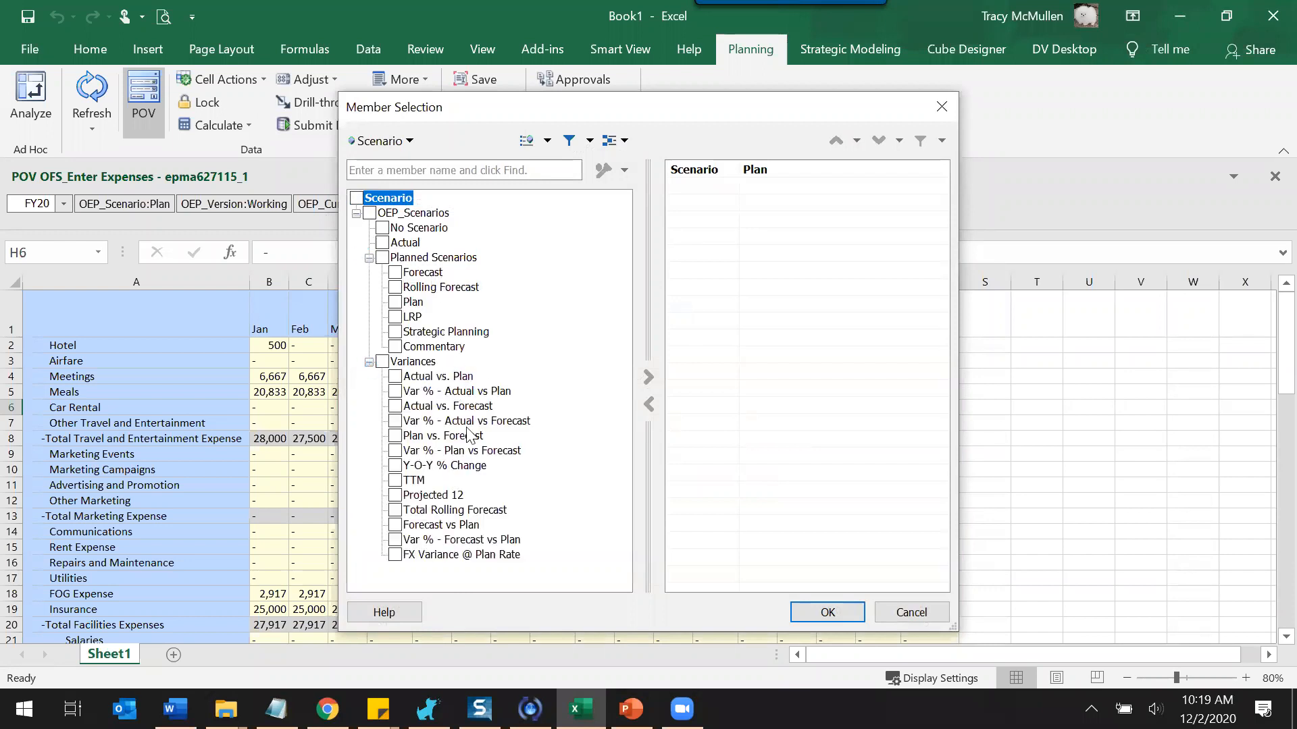
click(369, 362)
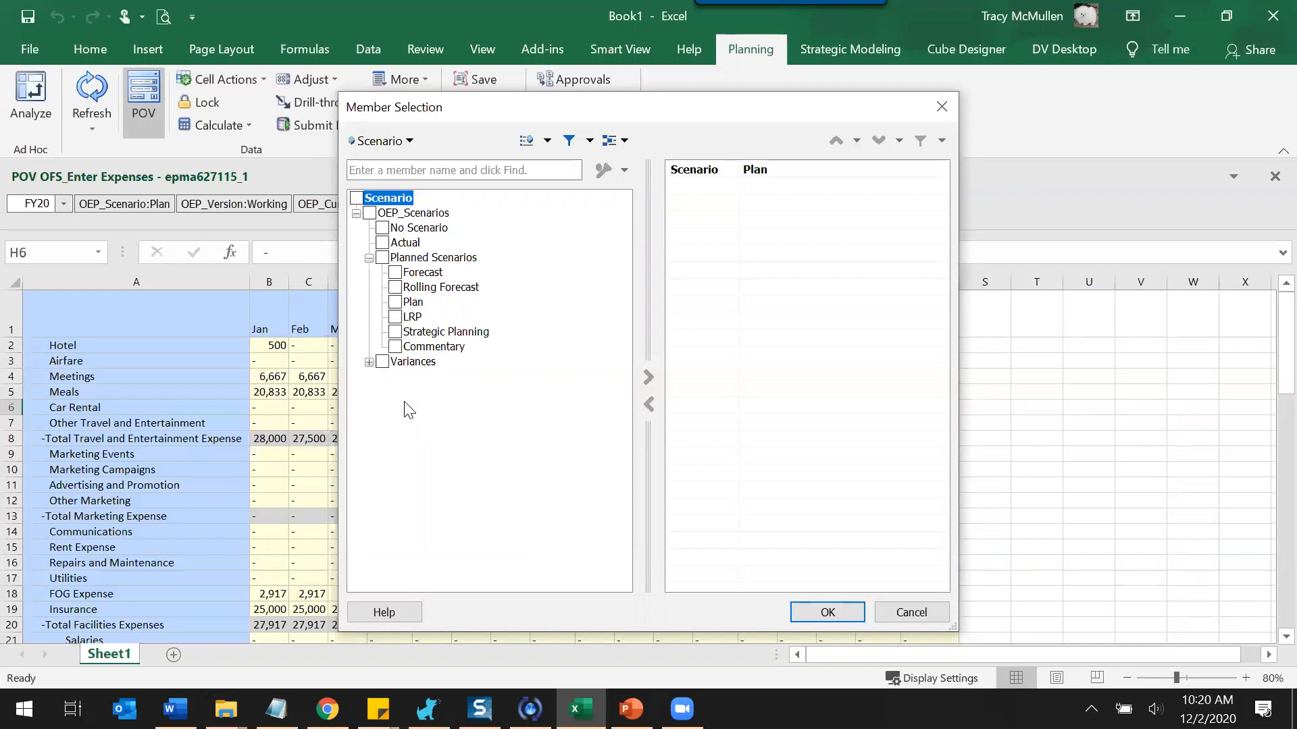
click(368, 258)
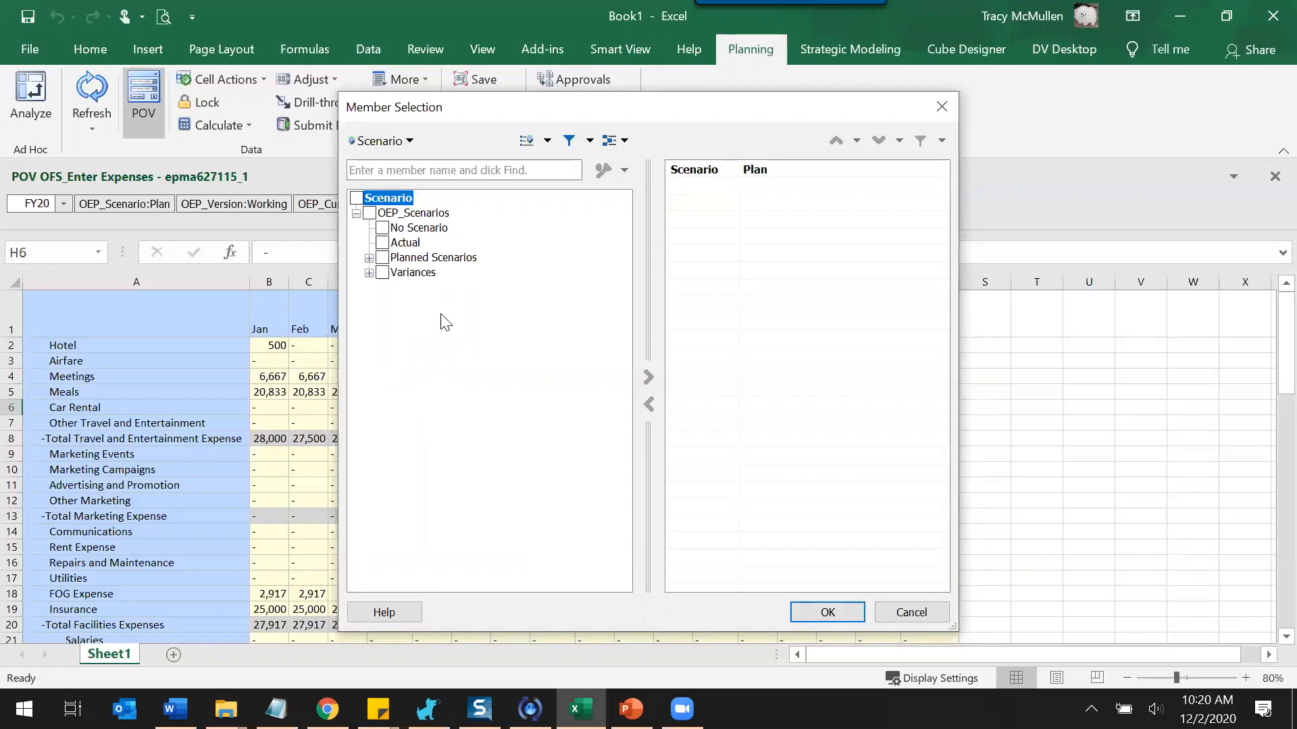
click(880, 604)
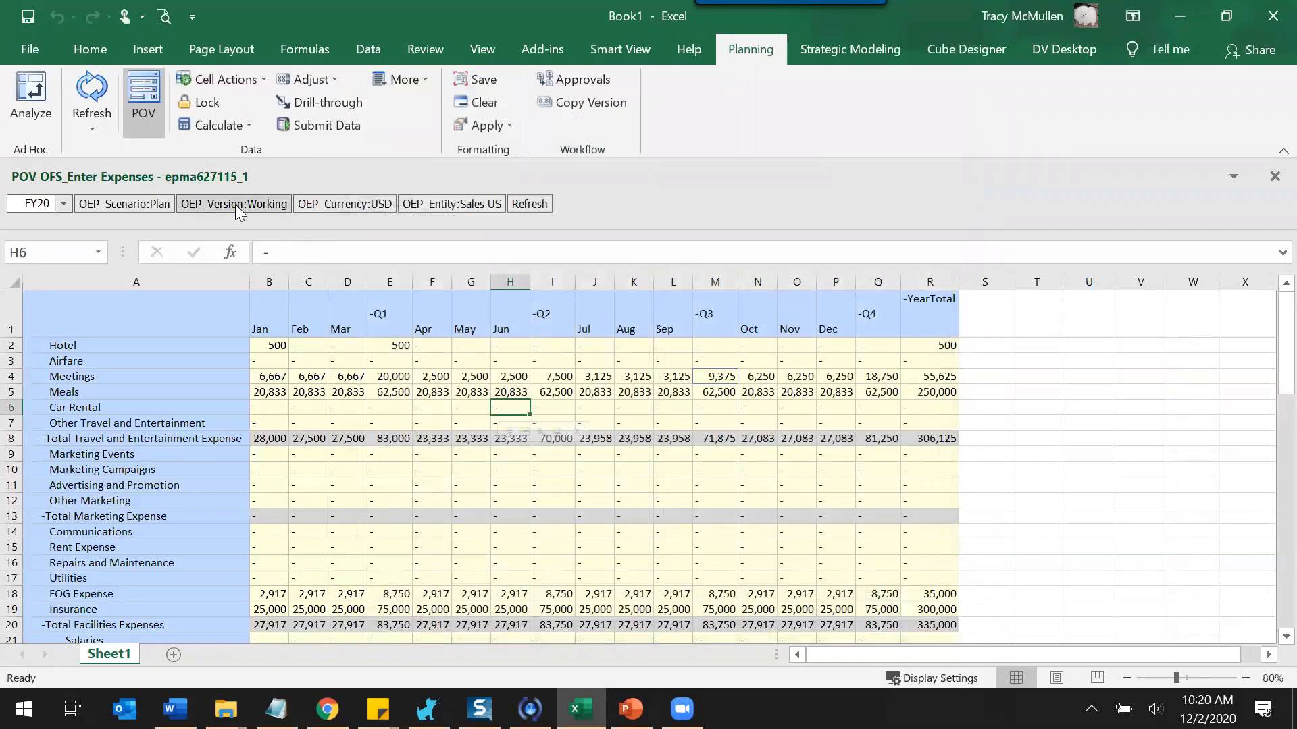
click(235, 204)
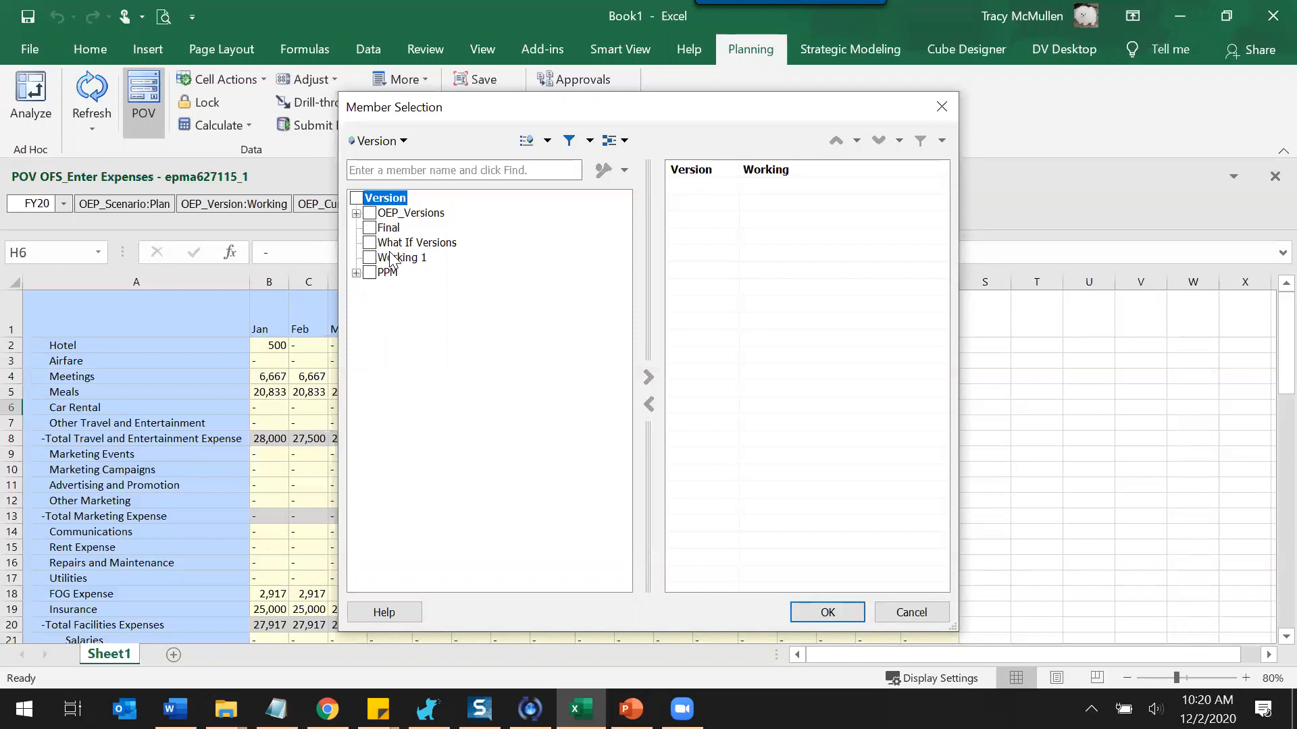
click(937, 614)
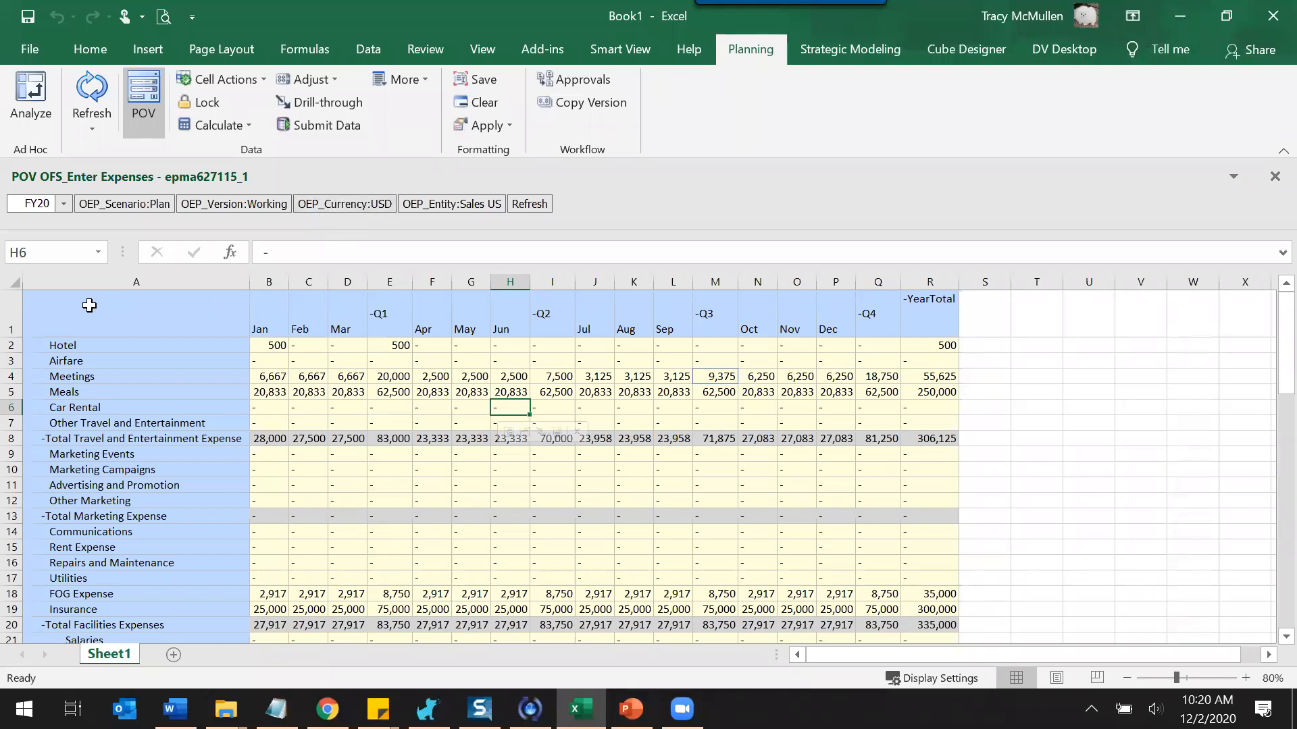
- Examine the form's month, quarter and YearTotal headers, its expense account rows and the data cells, including Meetings
mouse_move(930, 307)
mouse_down()
mouse_move(208, 330)
mouse_move(935, 322)
mouse_up()
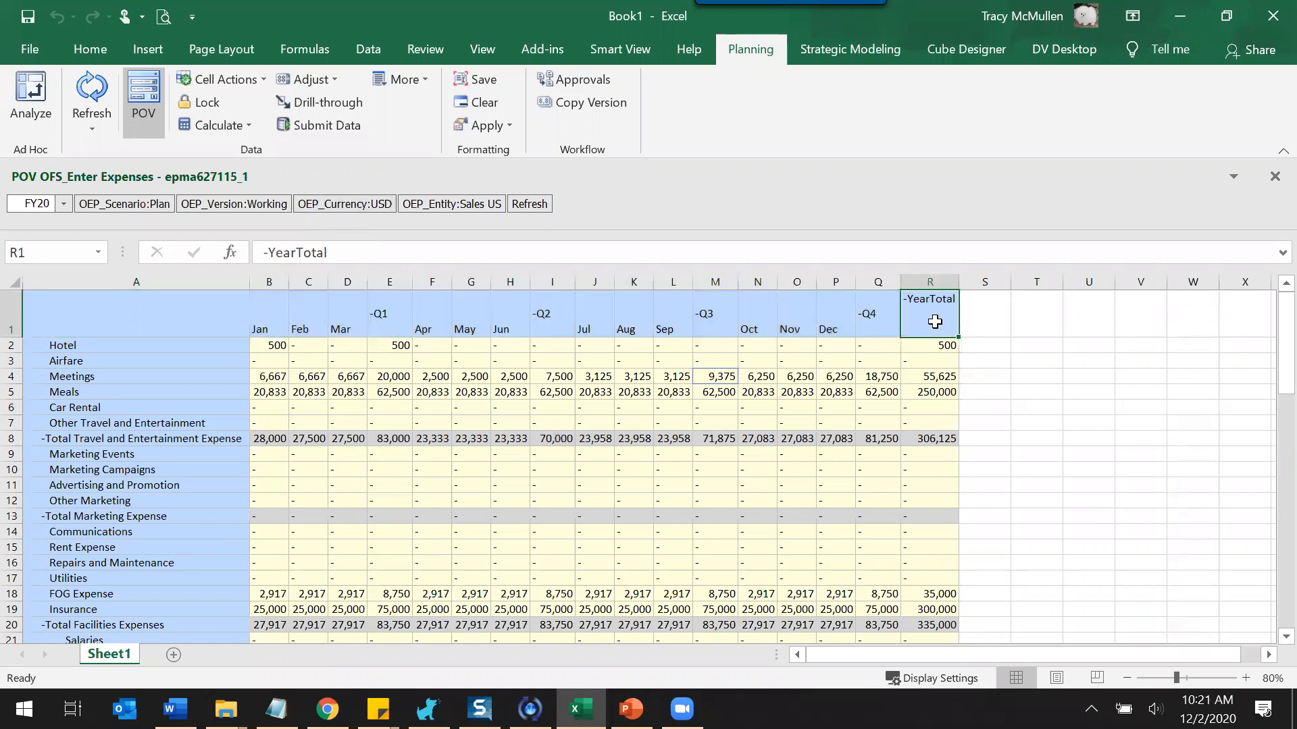
click(877, 305)
click(757, 318)
drag(779, 316, 837, 310)
click(881, 320)
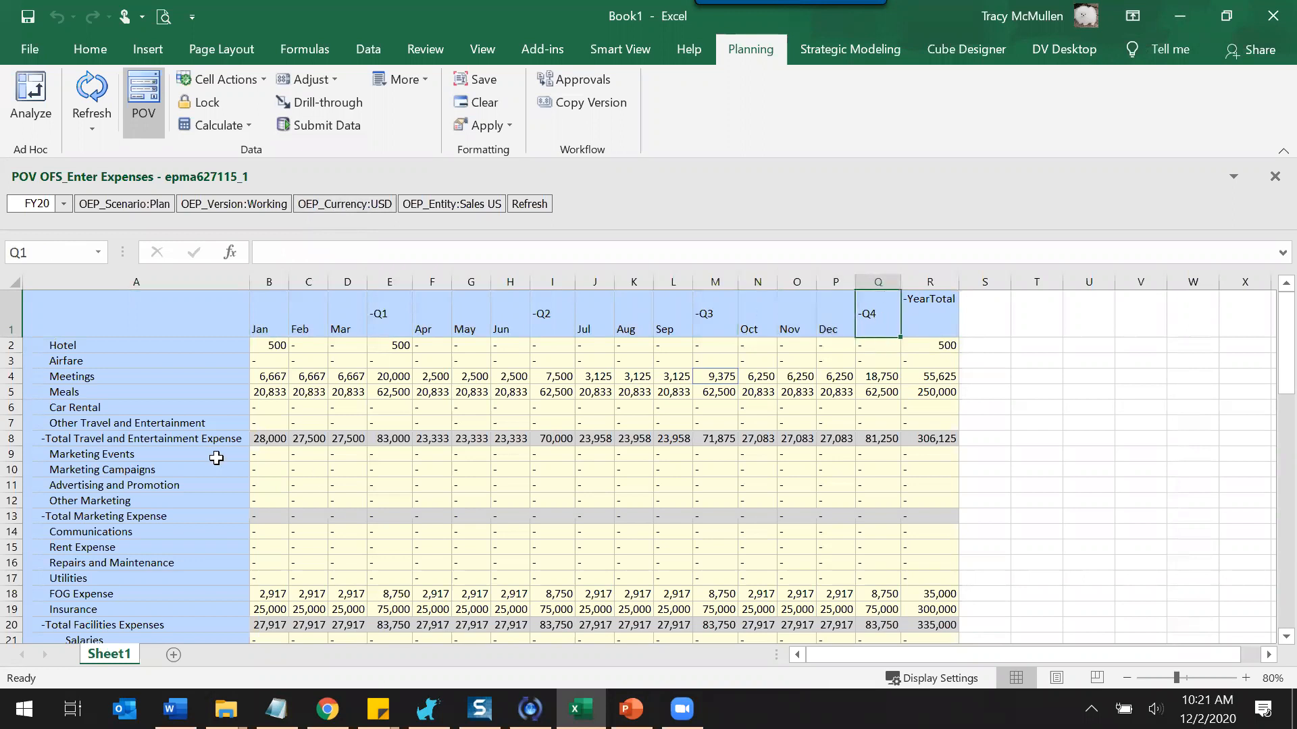
click(141, 349)
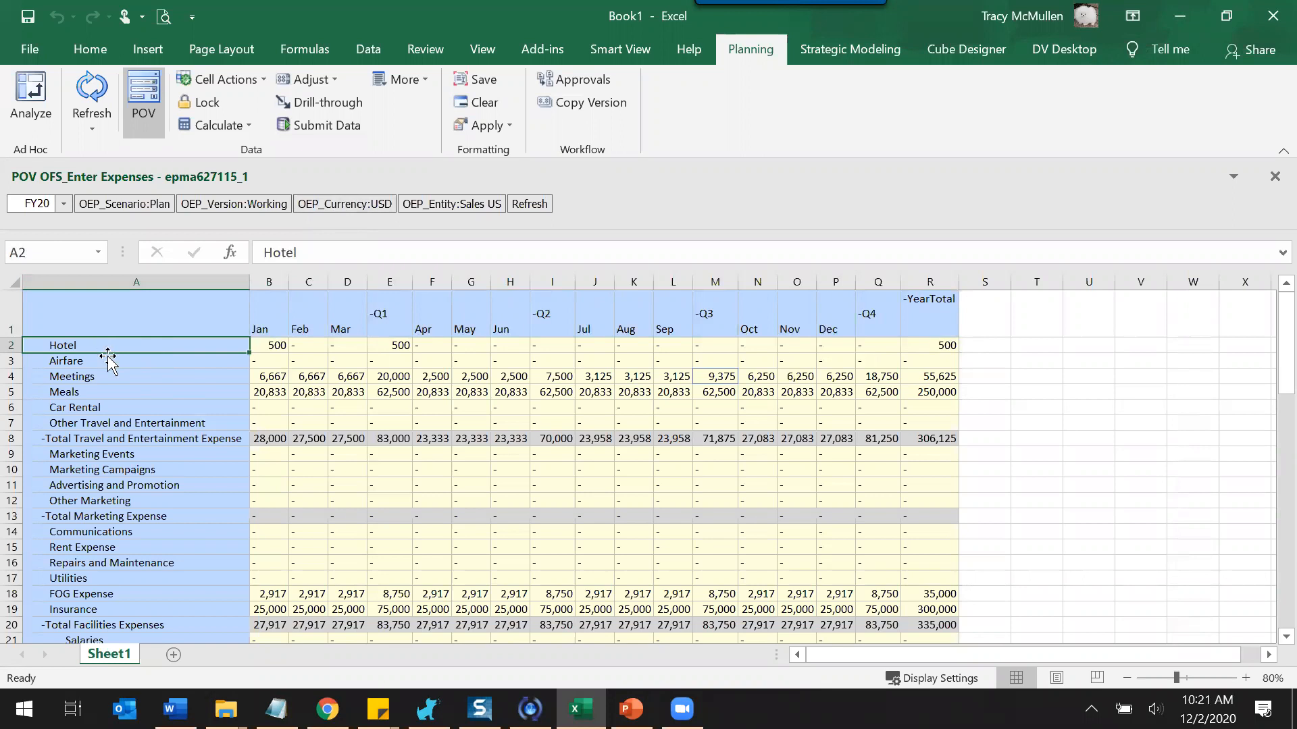
click(135, 438)
scroll(174, 520, down, 2)
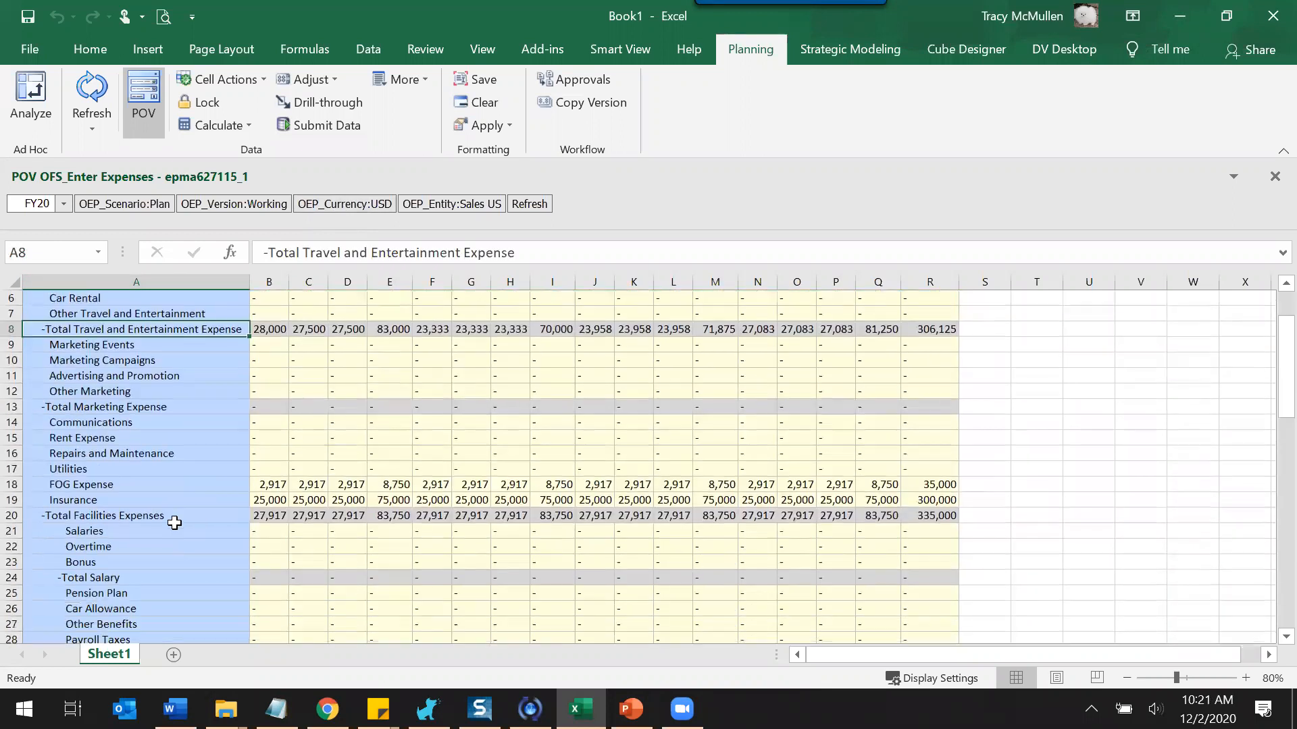
scroll(174, 521, up, 2)
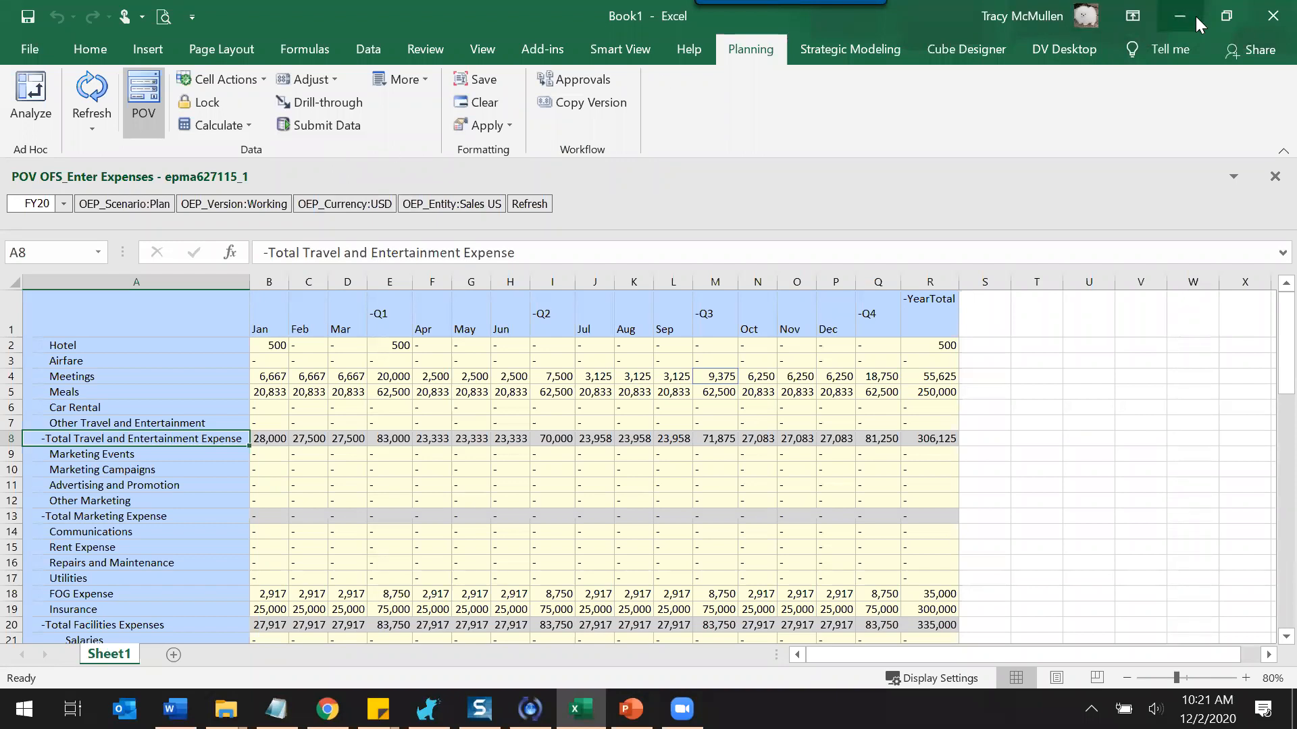
click(404, 355)
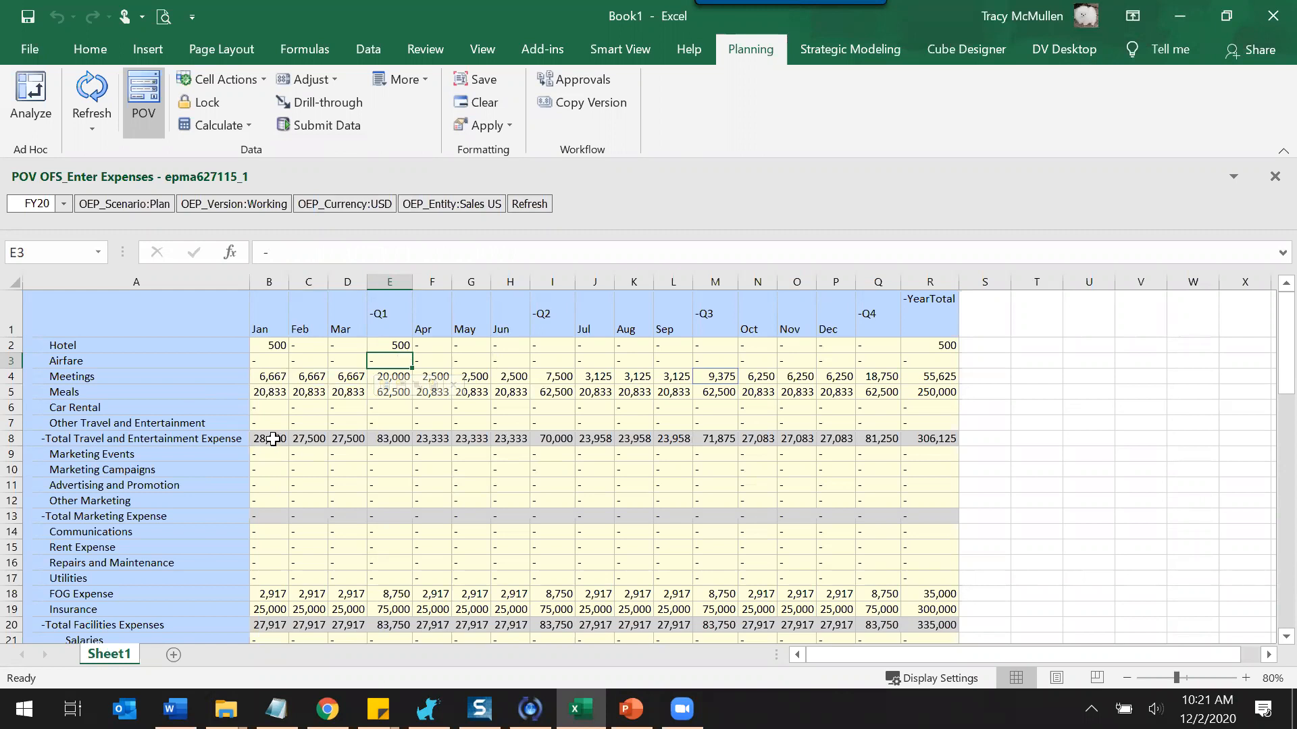
drag(270, 346, 942, 626)
click(510, 380)
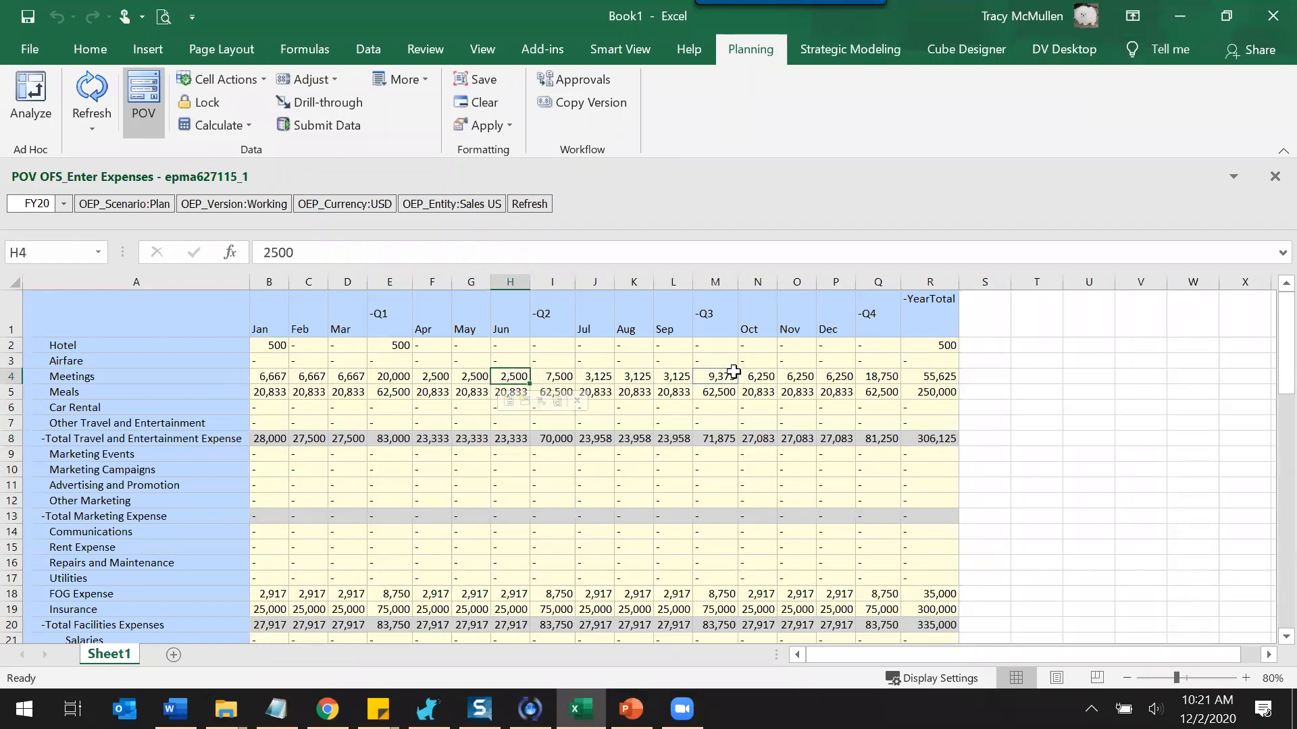
click(262, 380)
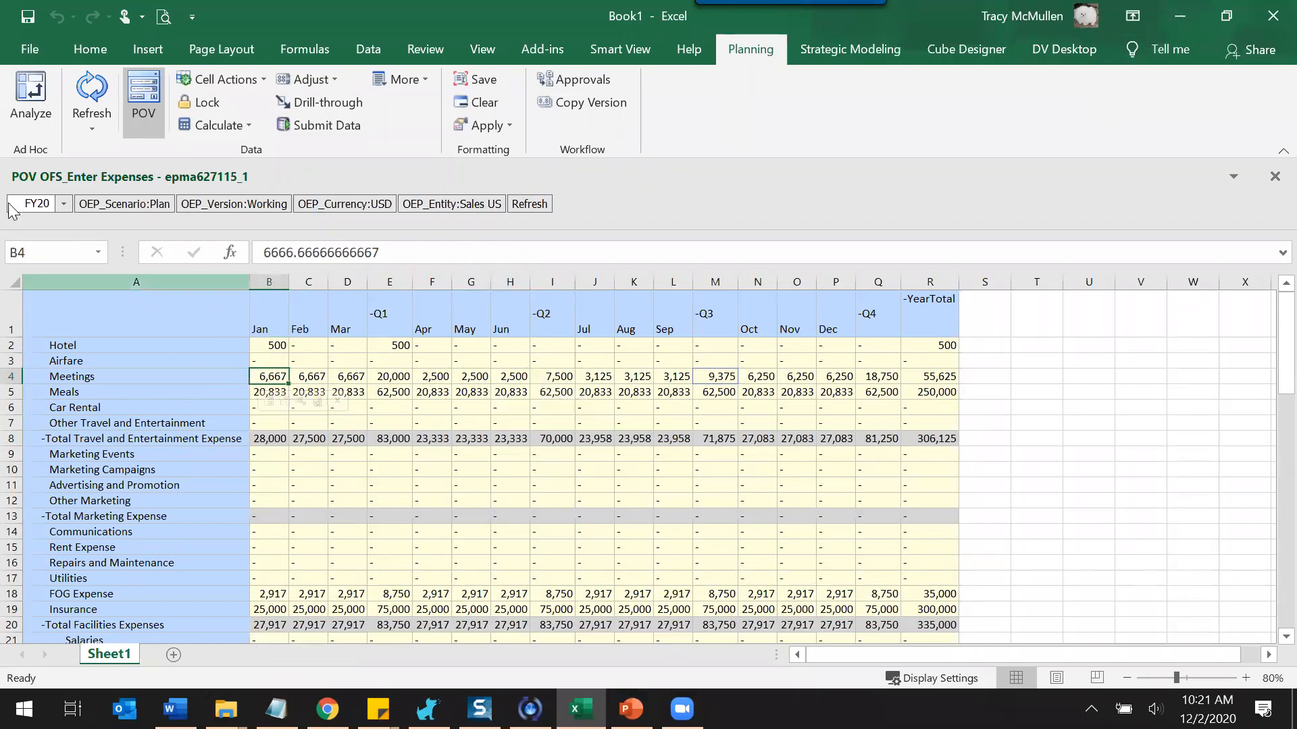
- Start an ad hoc analysis of the form on a new sheet and keep only the rows from Hotel through Total Travel and Entertainment Expense
click(31, 93)
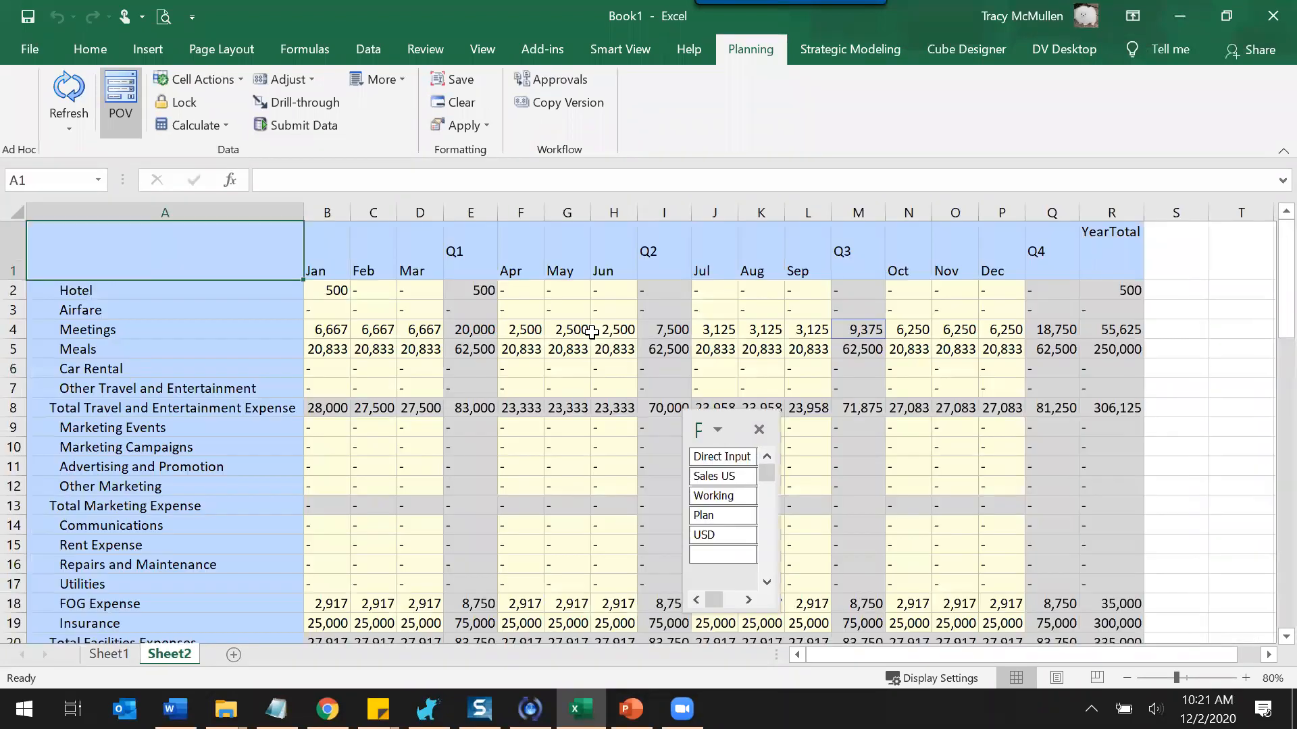
click(194, 403)
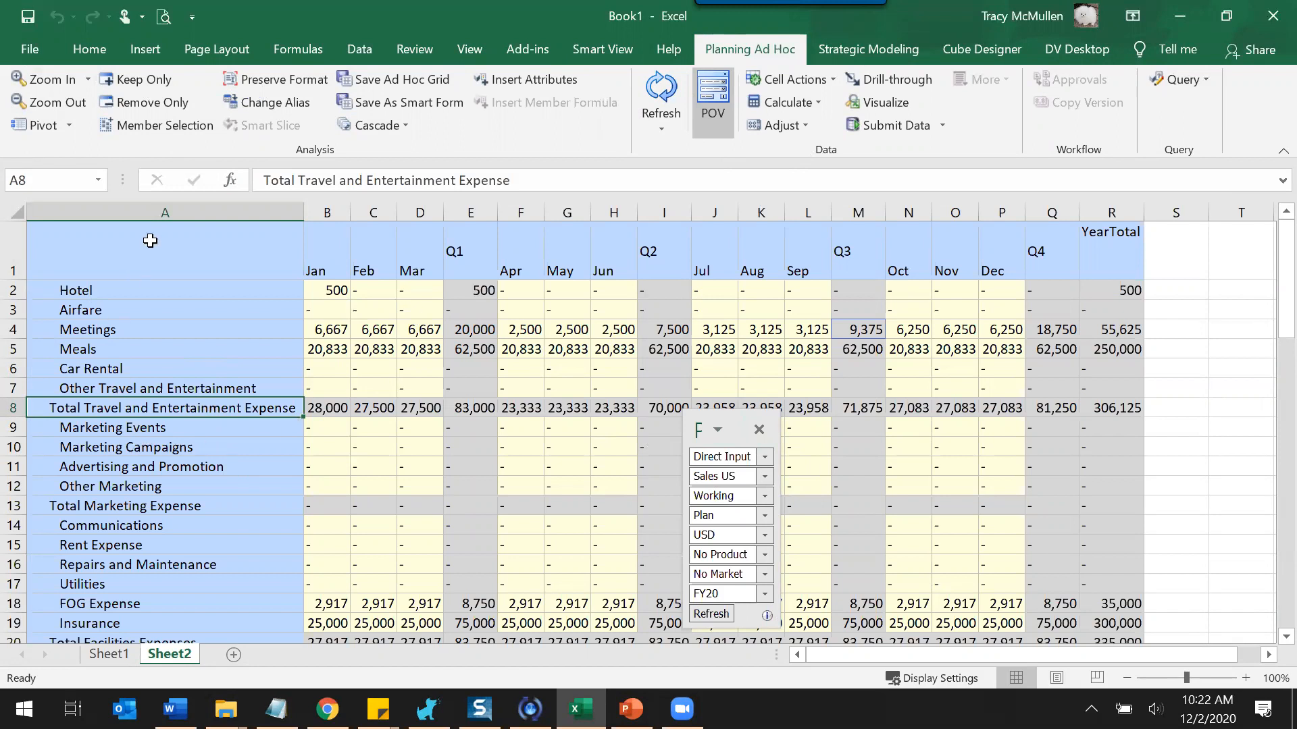
drag(150, 289, 168, 402)
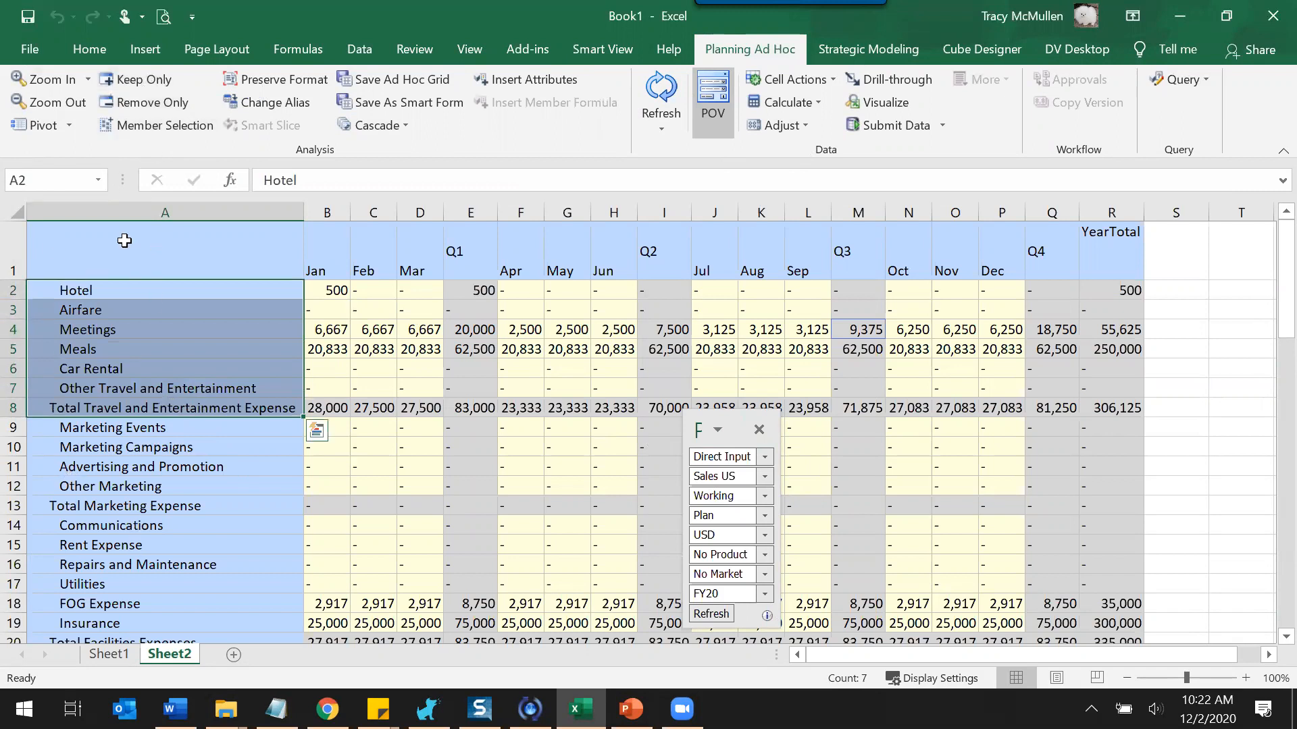
click(143, 80)
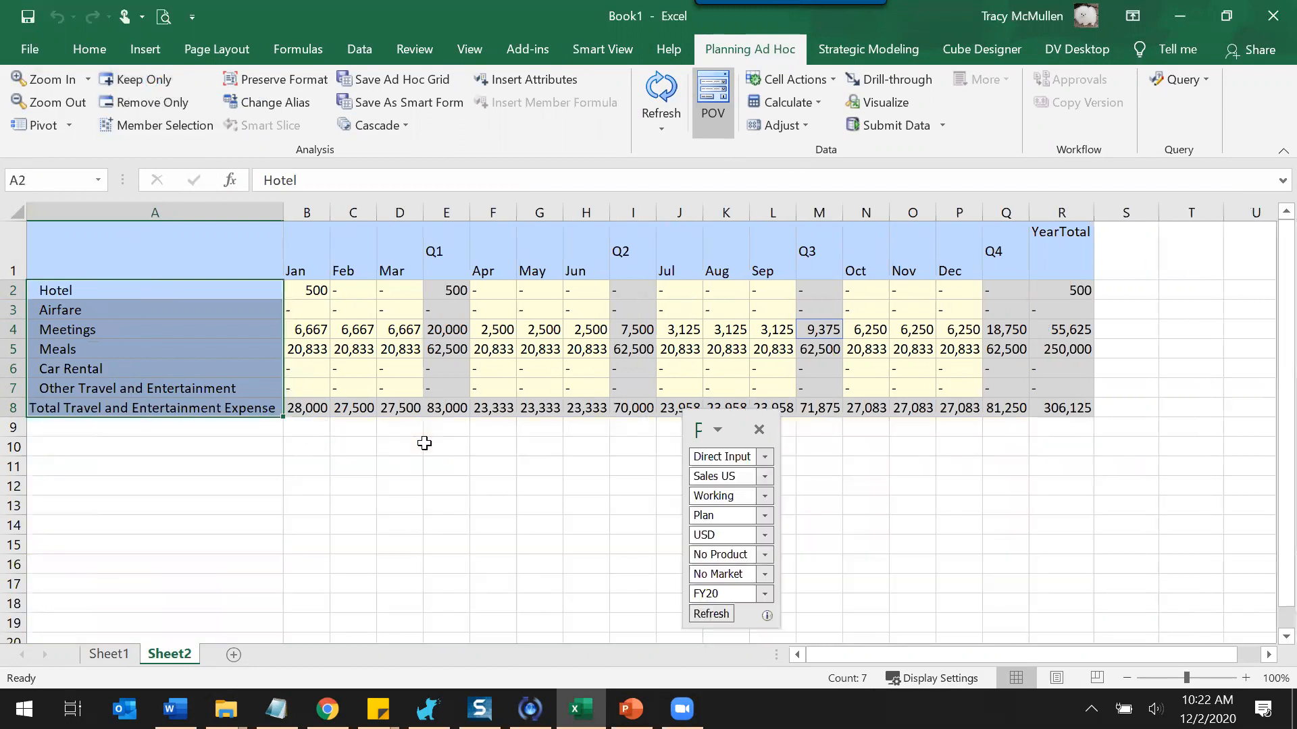
click(876, 488)
- Move the Sales US entity from the POV onto the rows, then zoom out to US and back in to its departments
drag(717, 476, 232, 297)
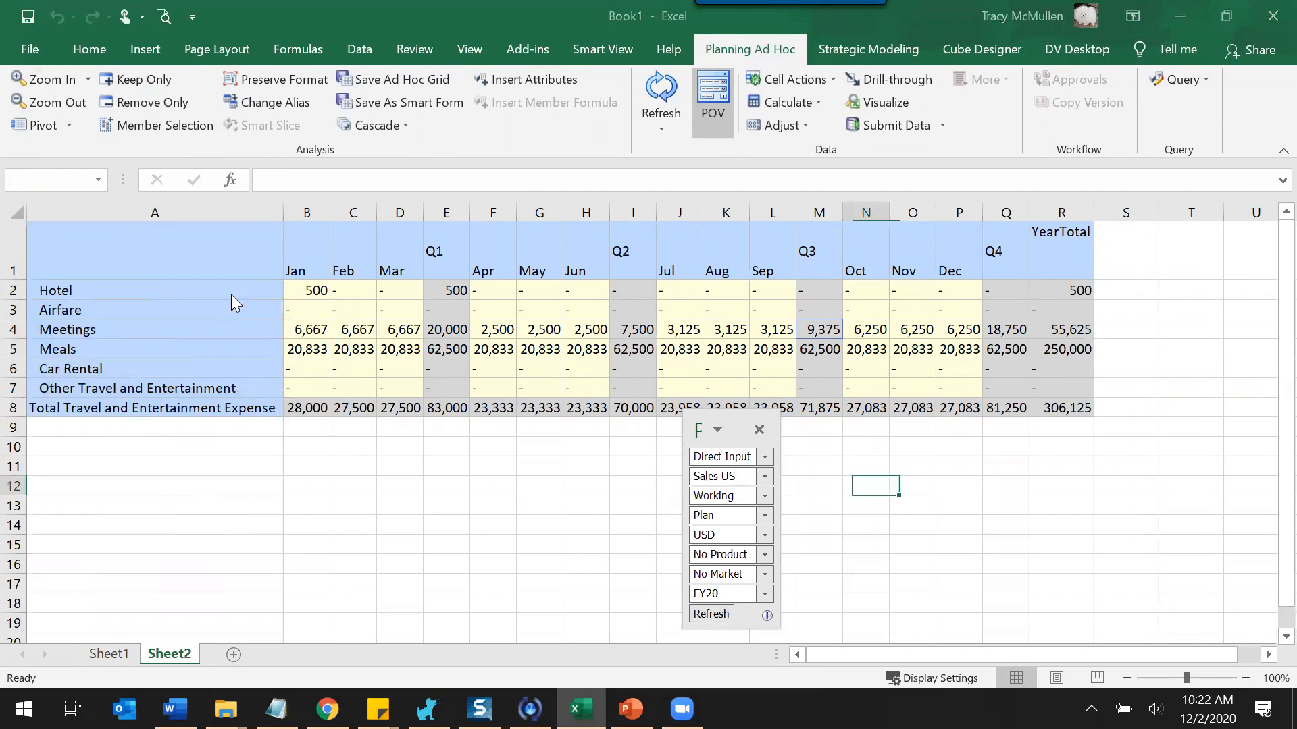
click(62, 290)
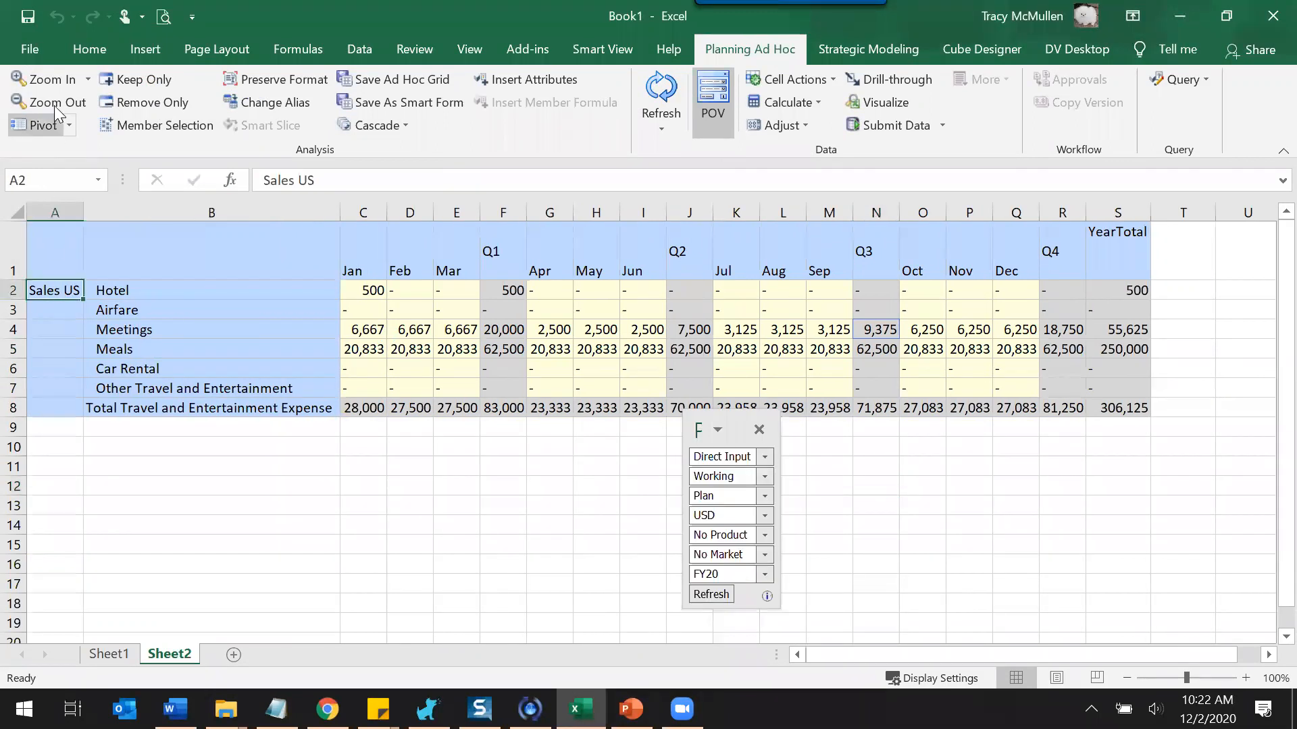
click(52, 102)
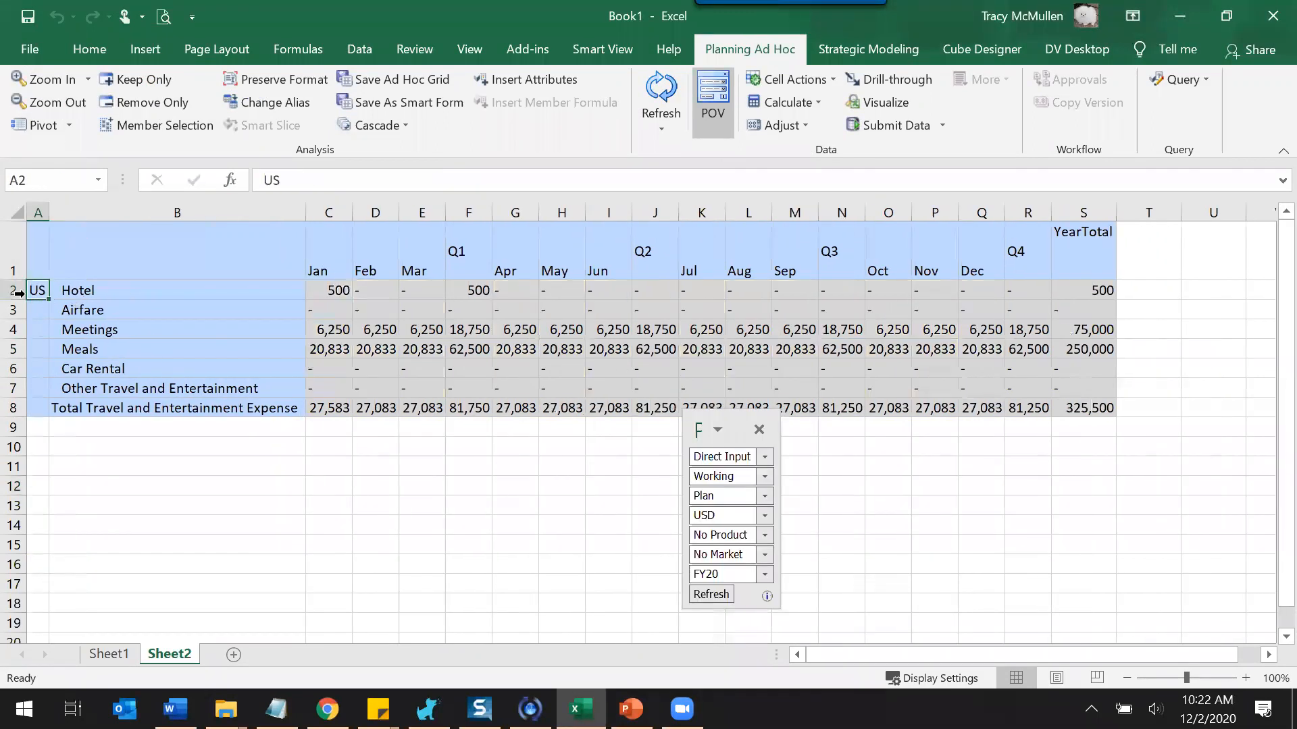
click(51, 80)
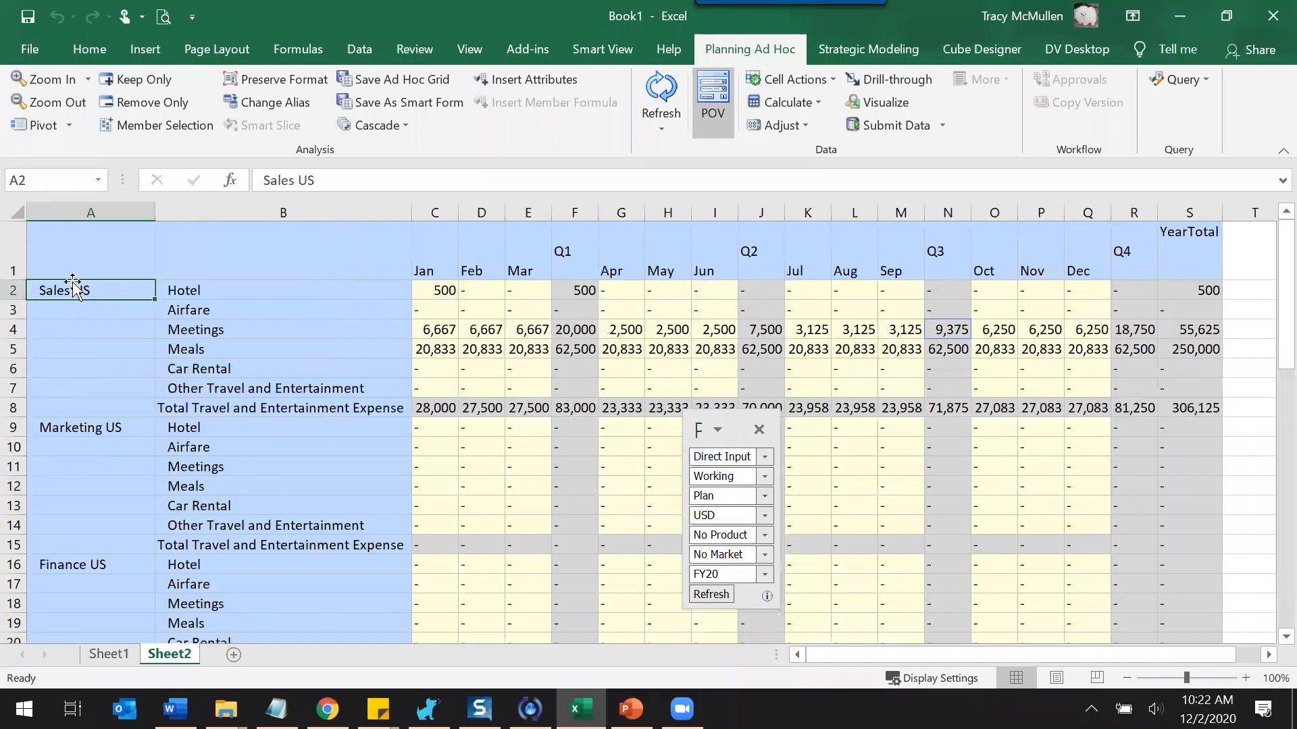
- Enter 100 for Marketing US Hotel in Jan, fill it across through Mar and submit the data
click(102, 426)
drag(75, 294, 162, 390)
click(111, 428)
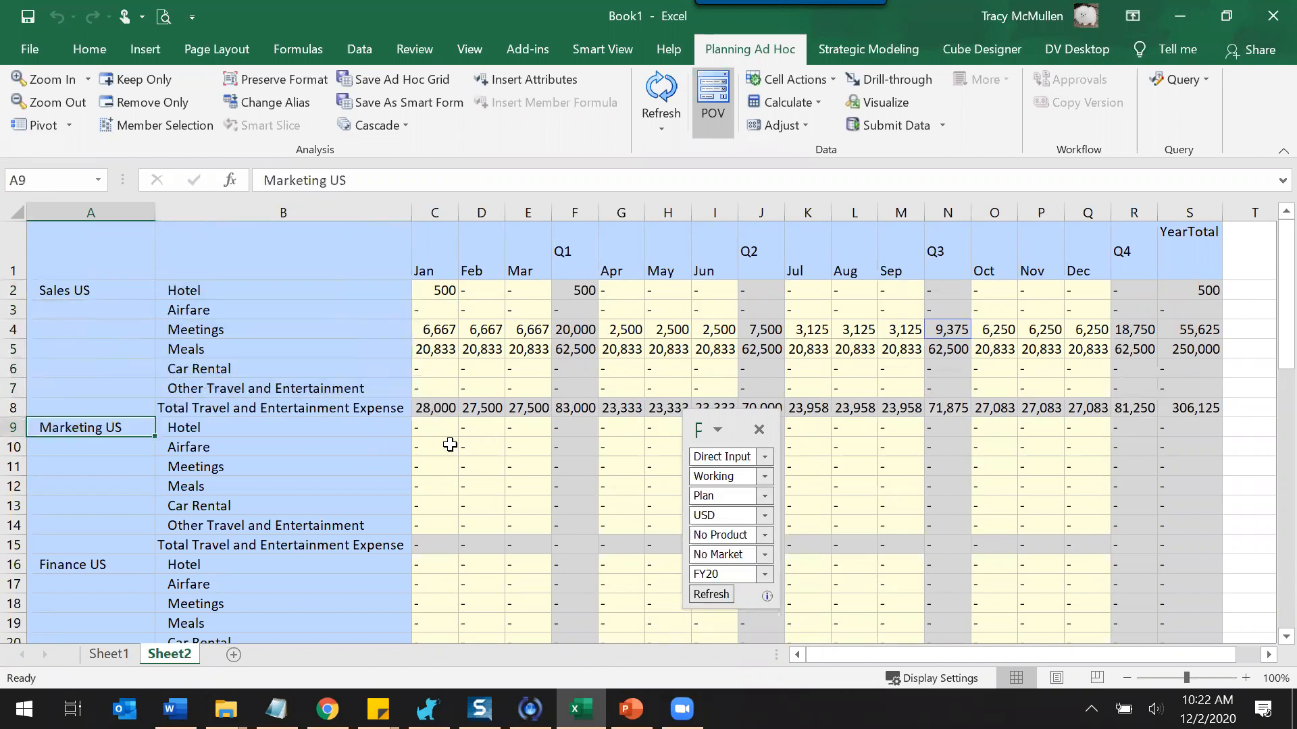
click(432, 430)
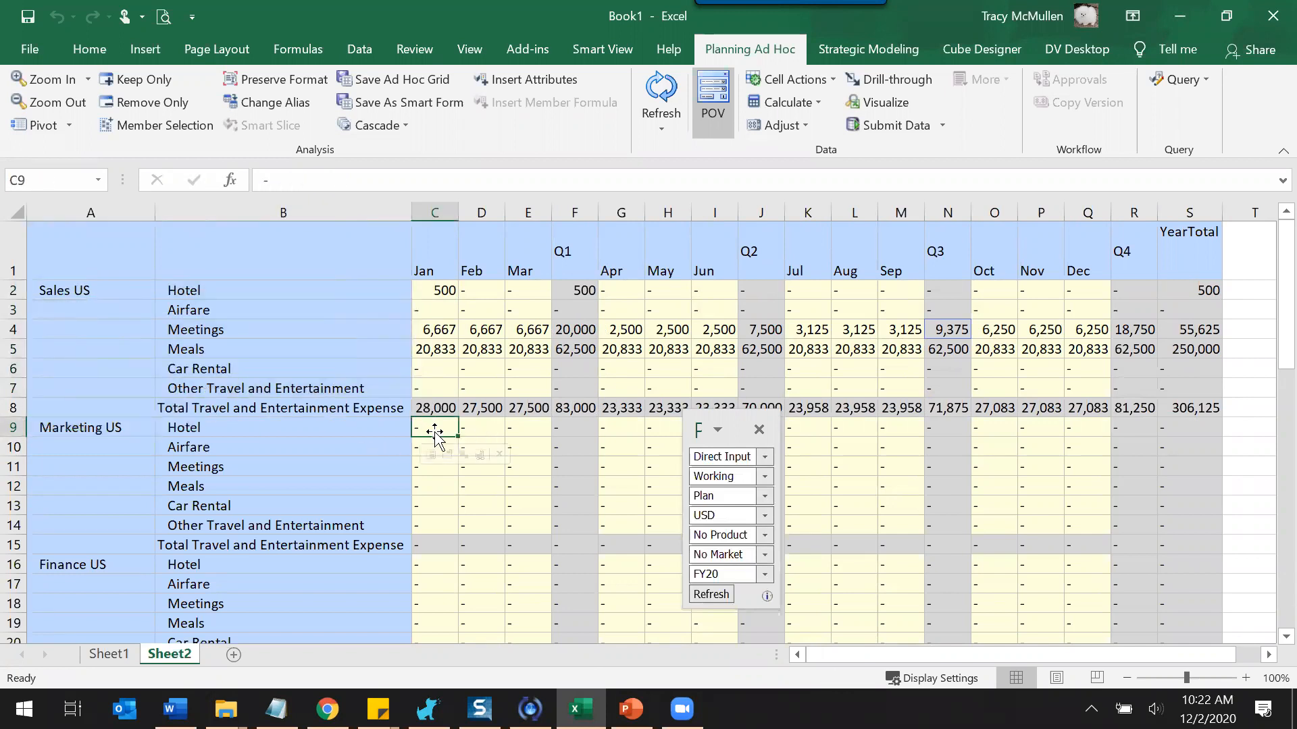
text(100)
key(Return)
click(445, 433)
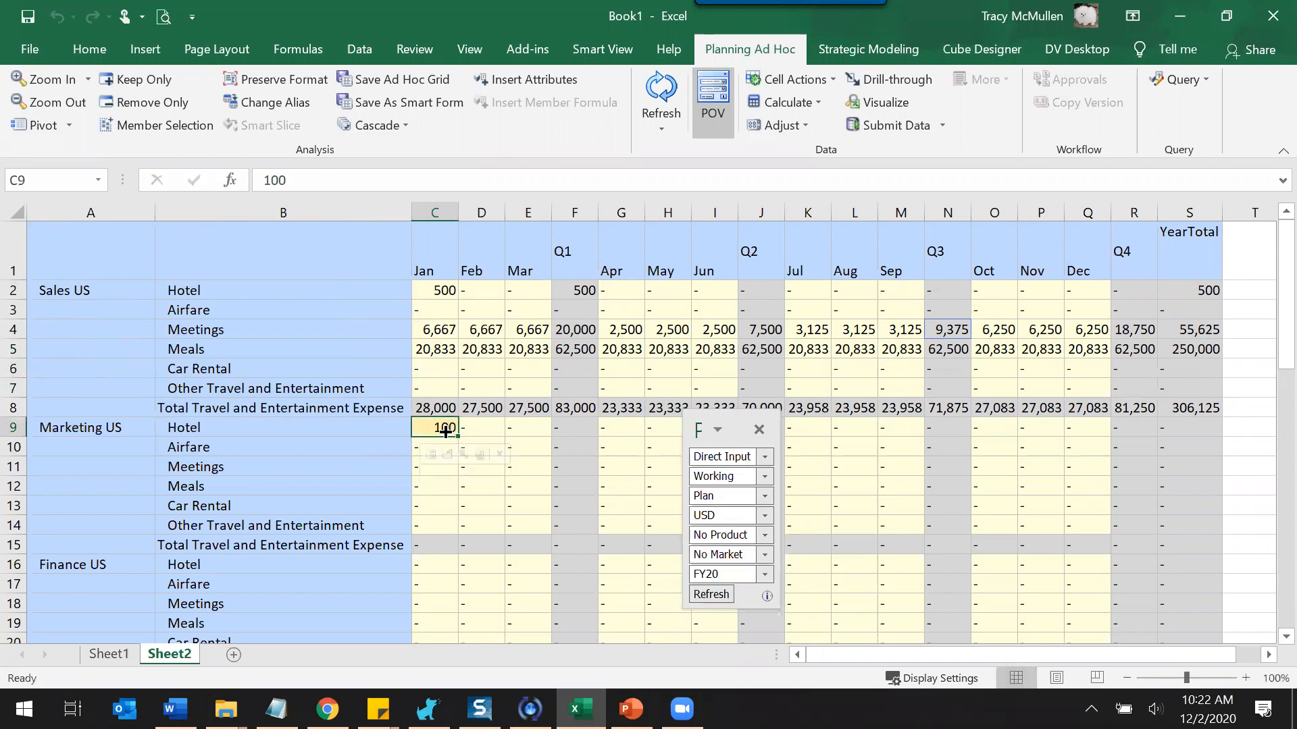
drag(459, 440, 540, 434)
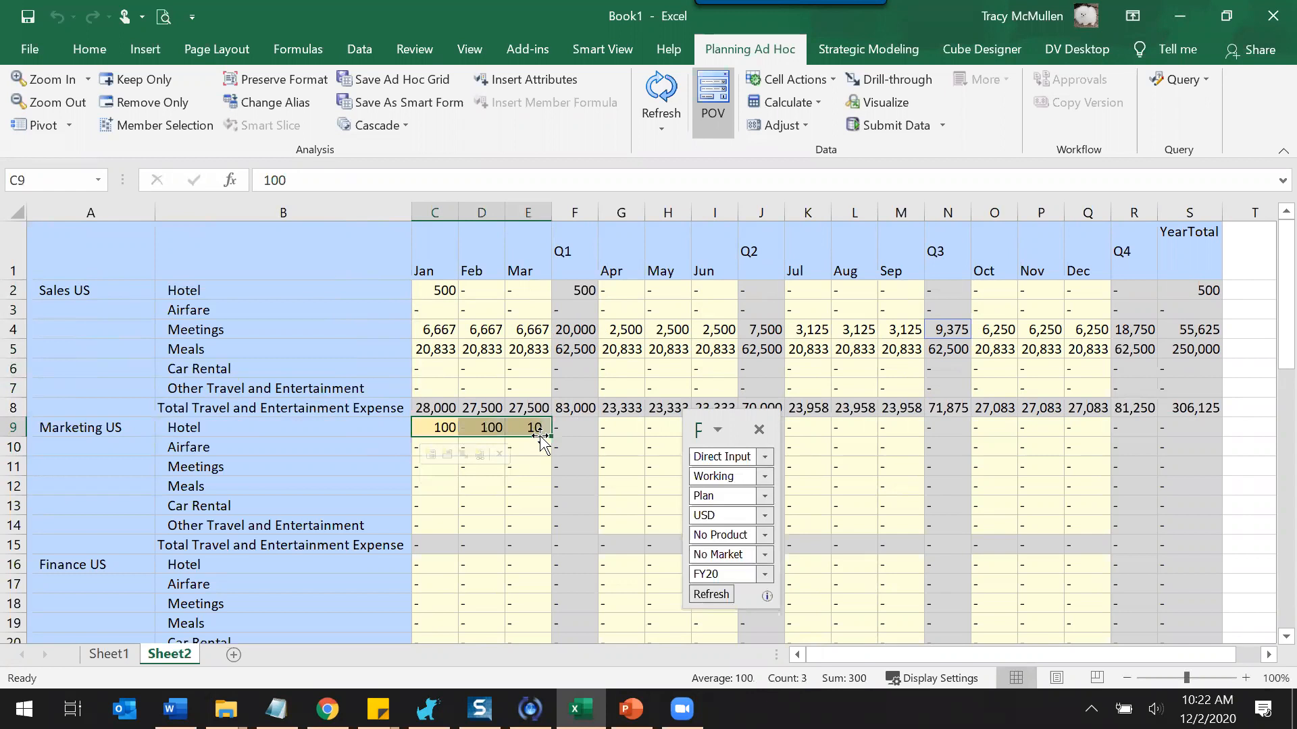
click(890, 125)
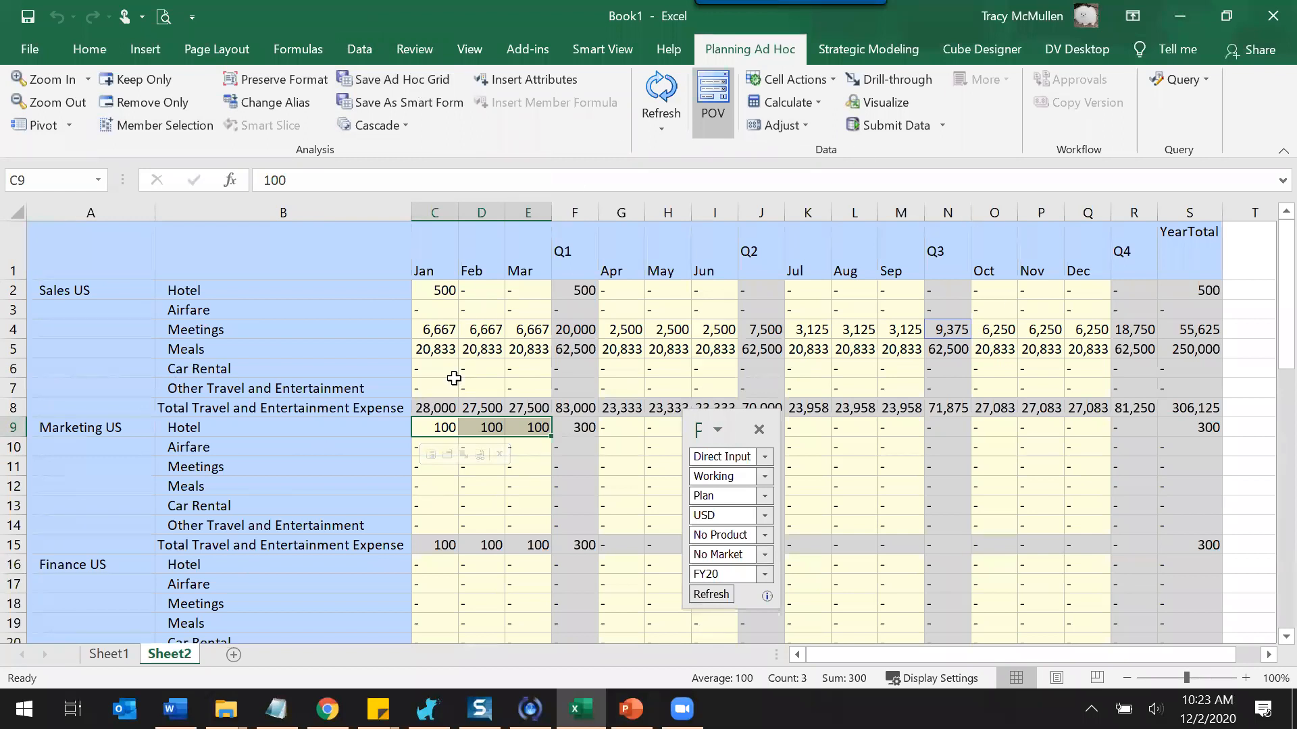
- Keep only the YearTotal column in the ad hoc grid and zoom in on it to the quarters
click(189, 347)
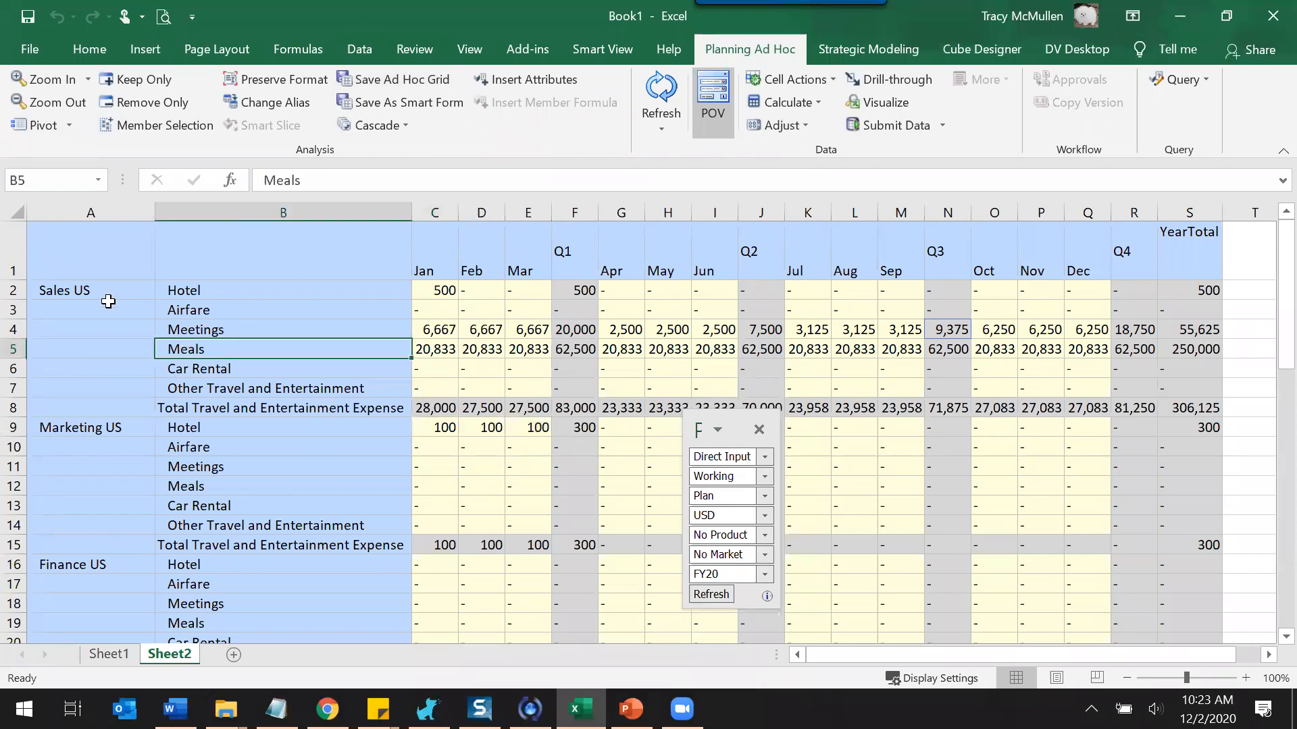
click(1190, 249)
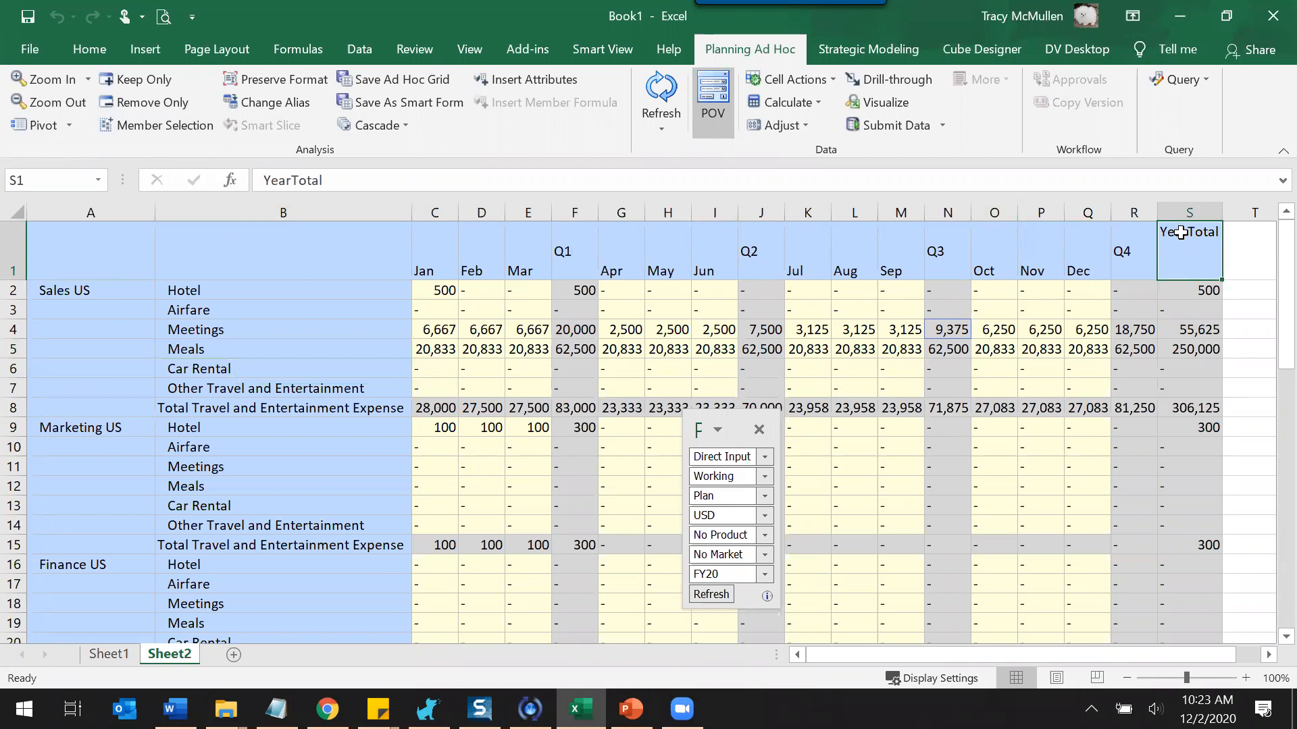
click(137, 79)
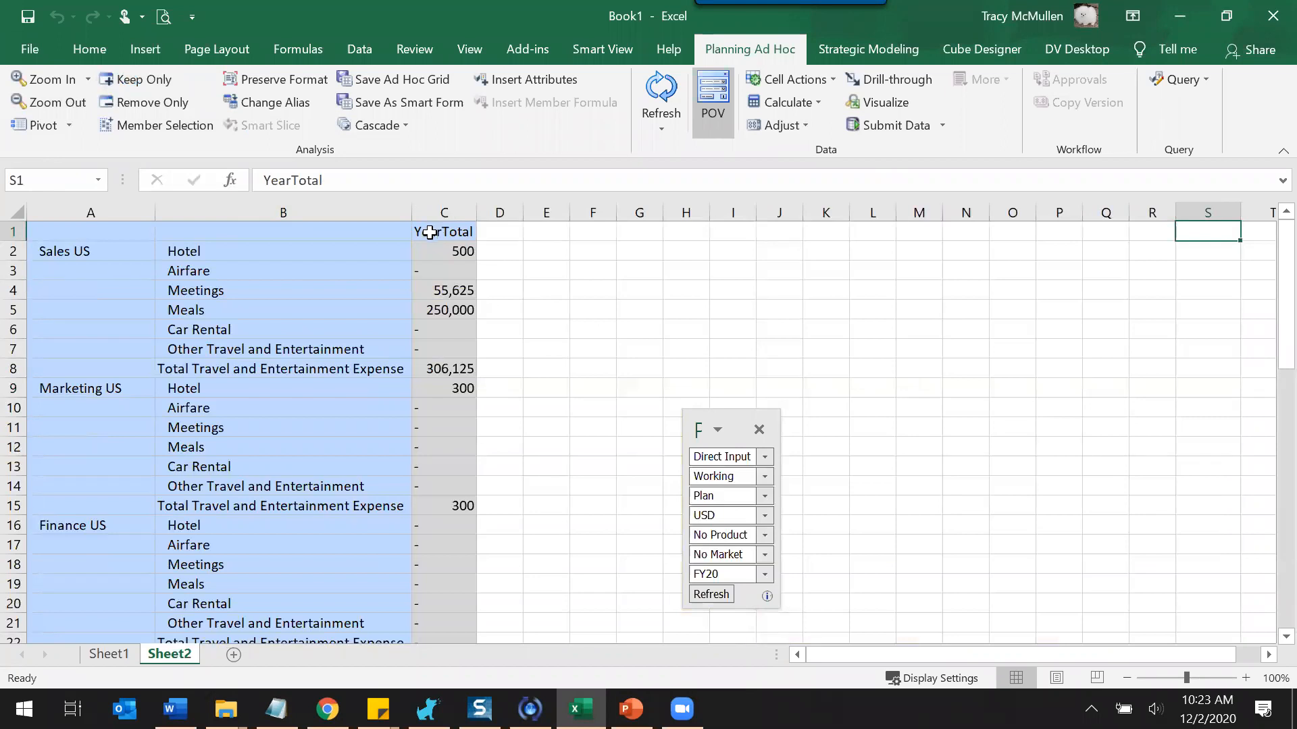
double_click(429, 232)
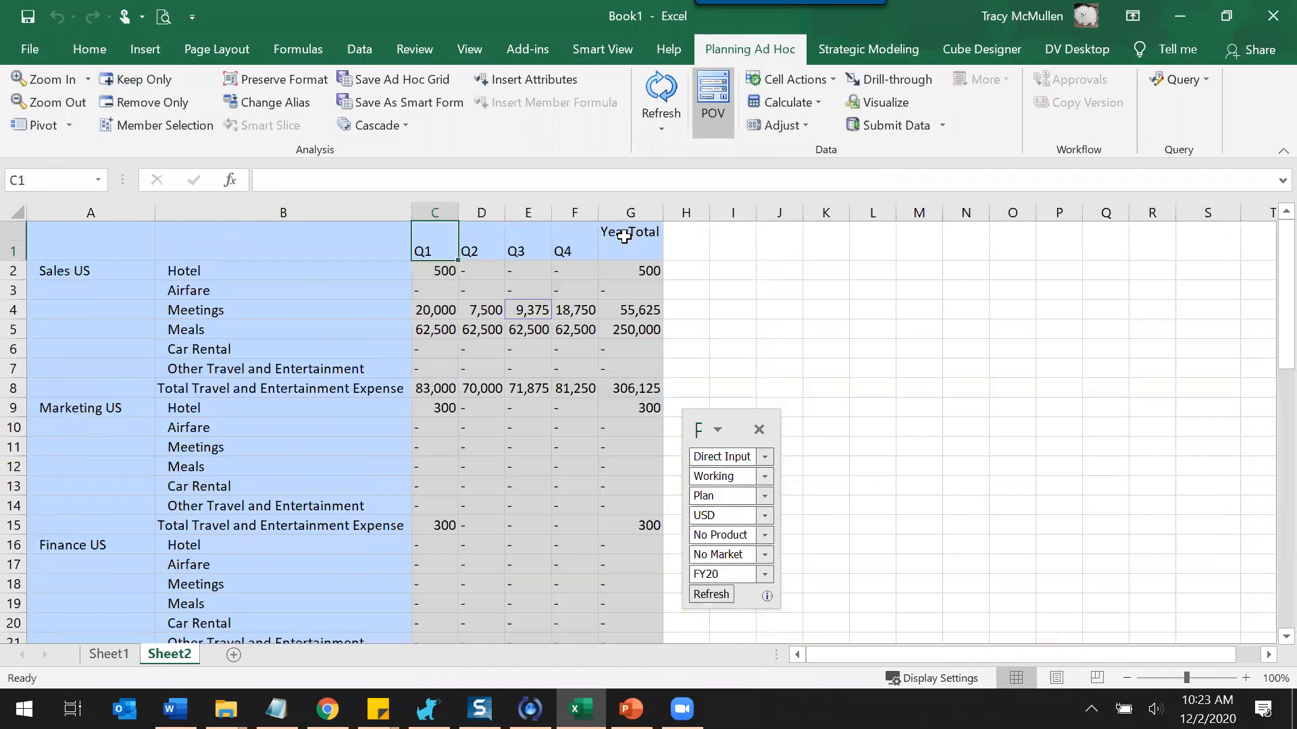
click(624, 237)
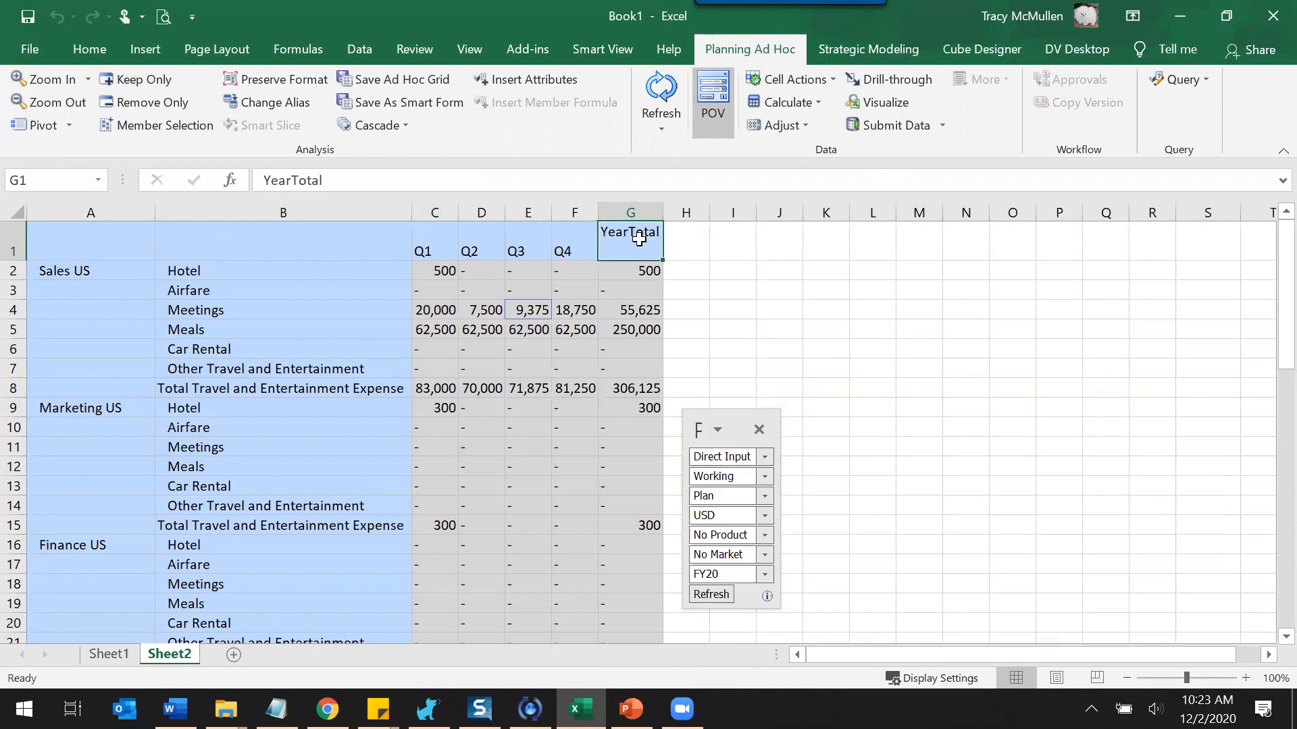
- Zoom the quarters back out to YearTotal, and zoom in on YearTotal to the bottom level so the columns are Jan through Dec
click(571, 245)
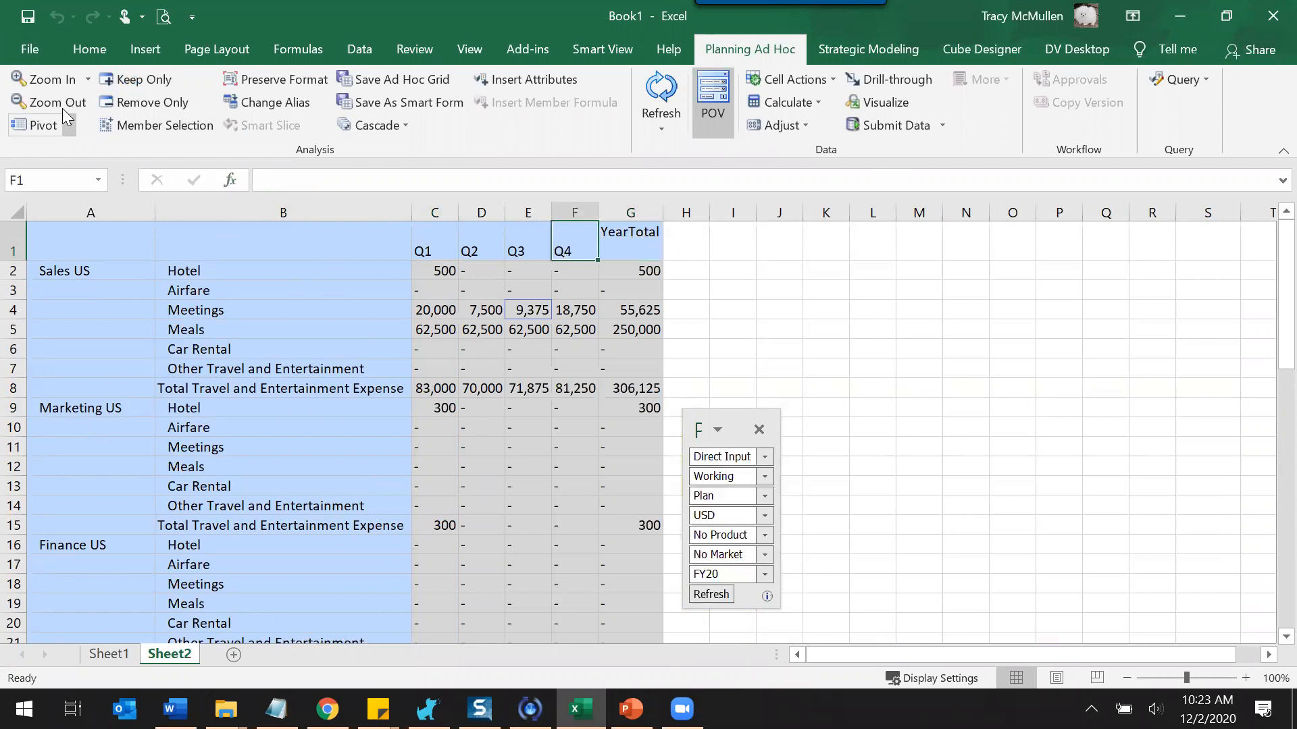
click(63, 108)
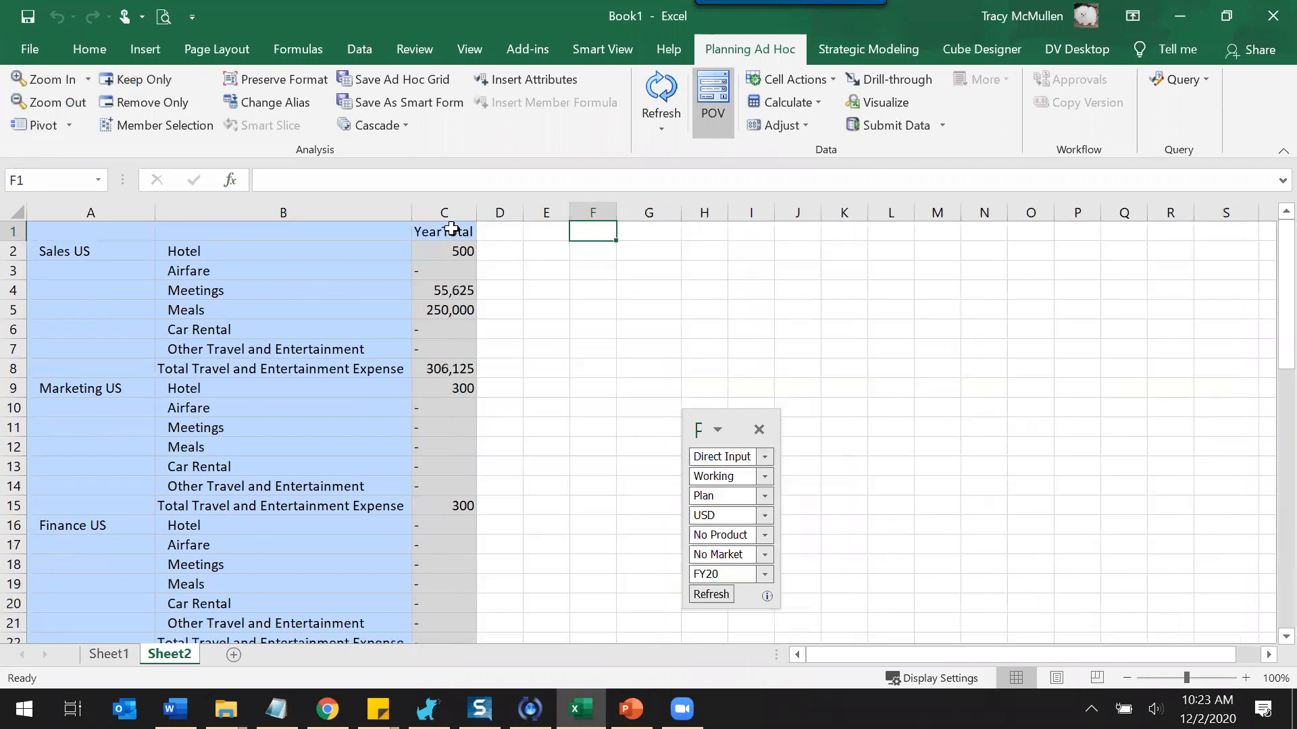
click(451, 230)
click(86, 81)
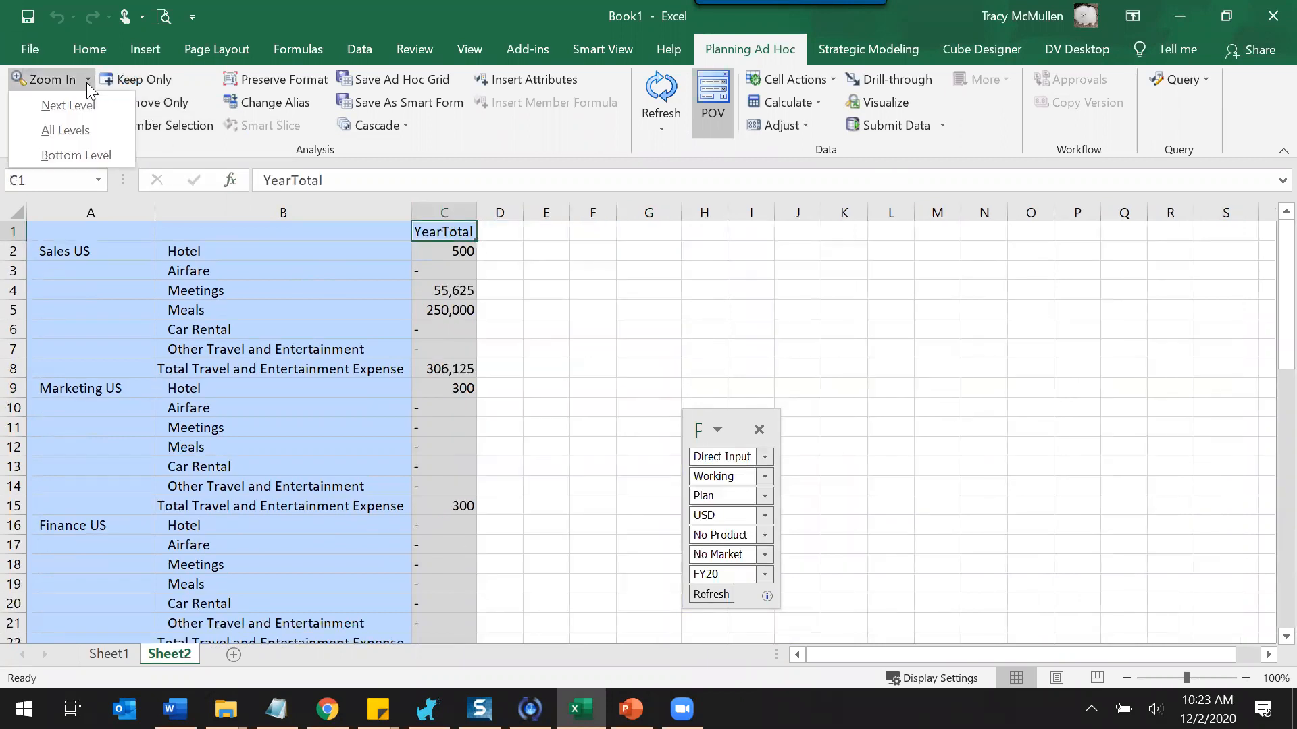
click(77, 151)
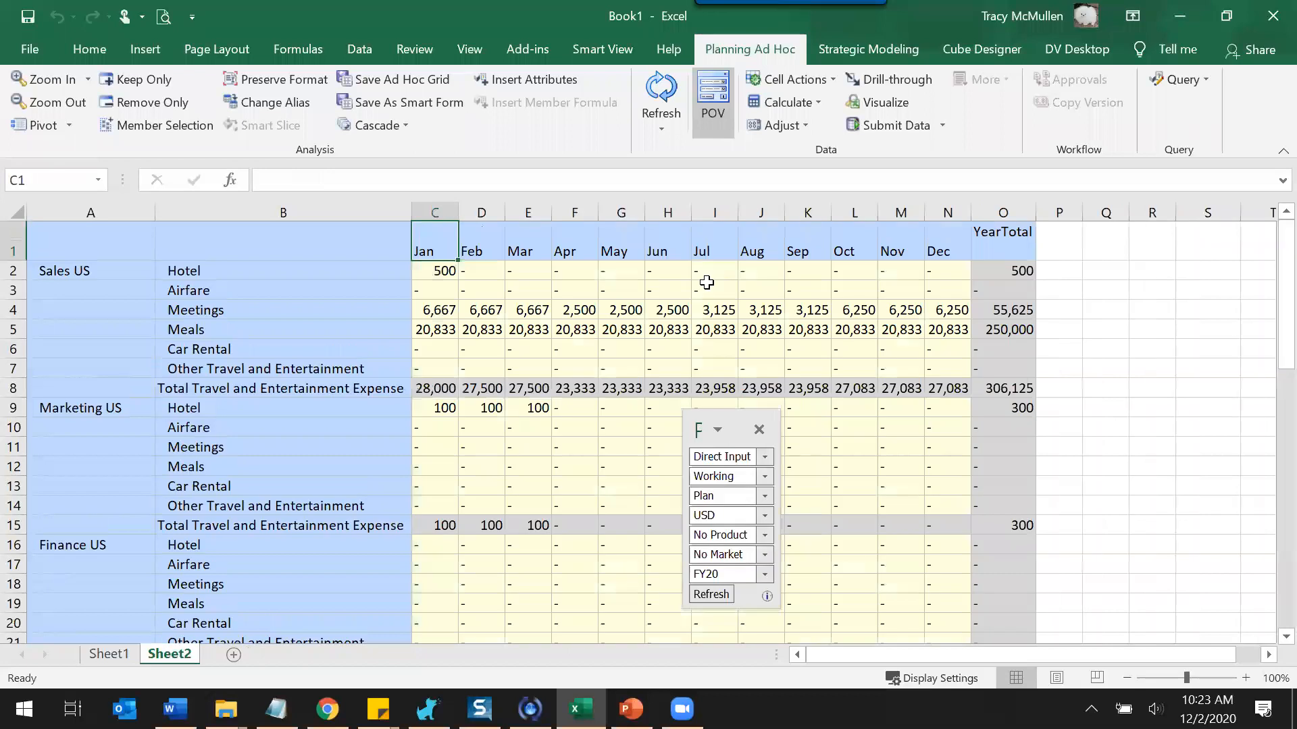
click(1112, 300)
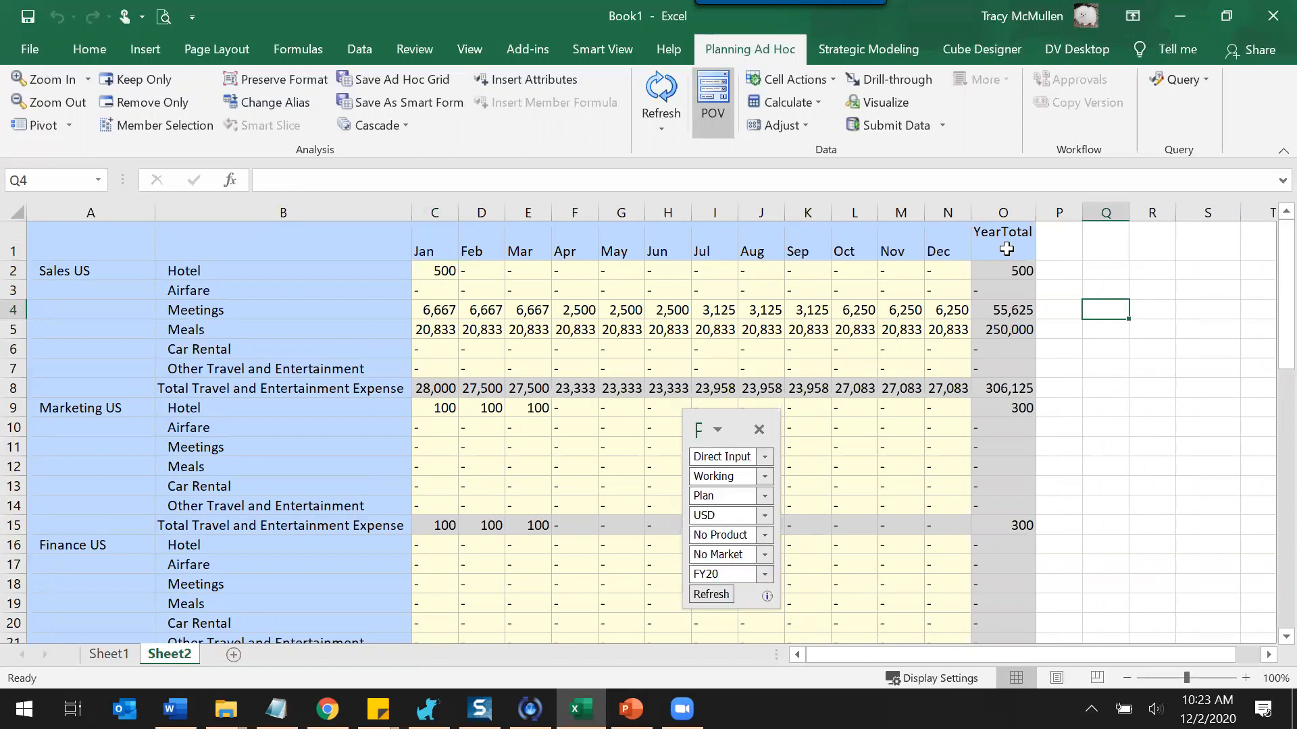
drag(1006, 249, 424, 254)
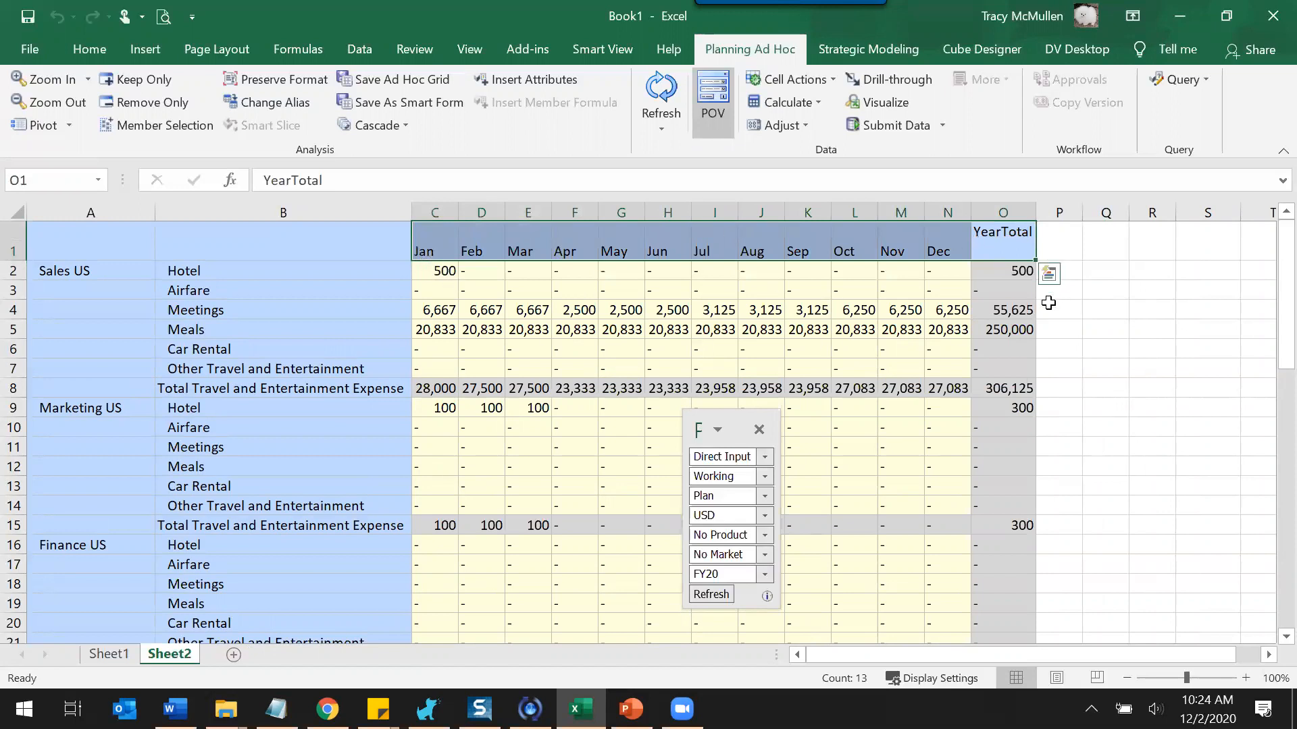
click(1116, 272)
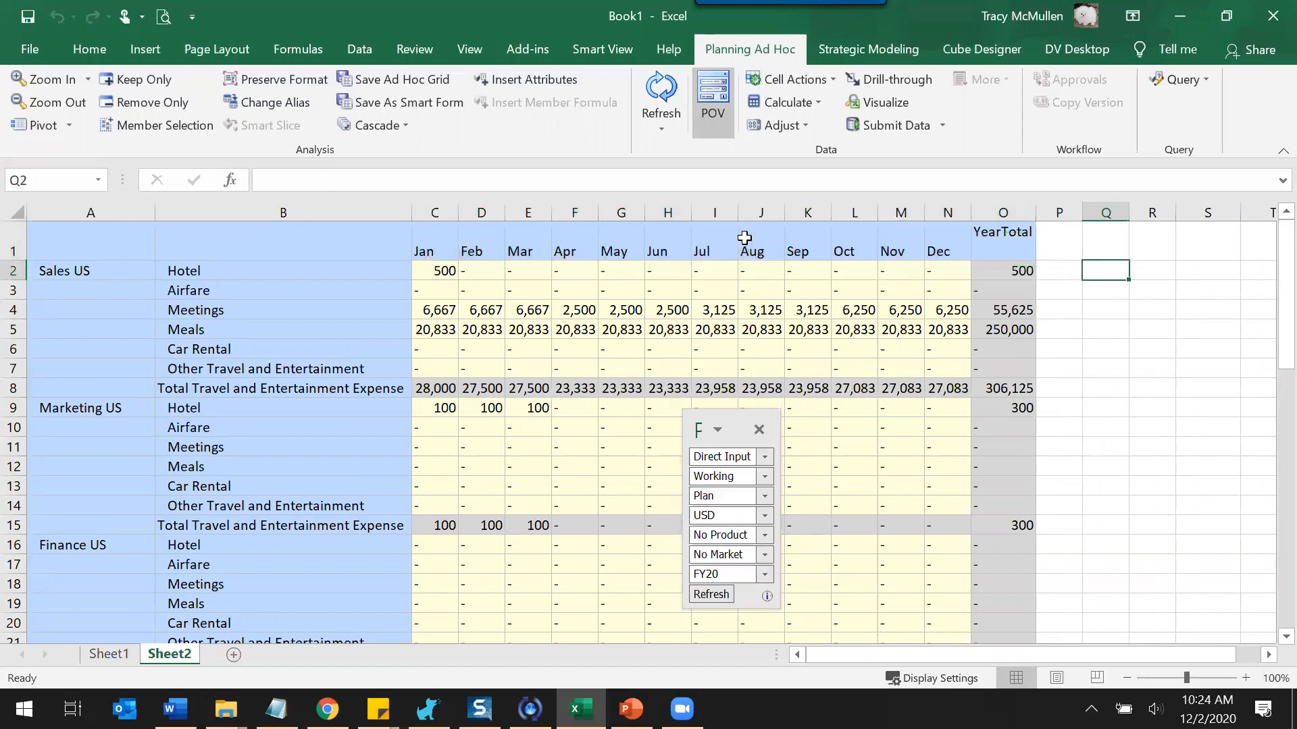
click(997, 242)
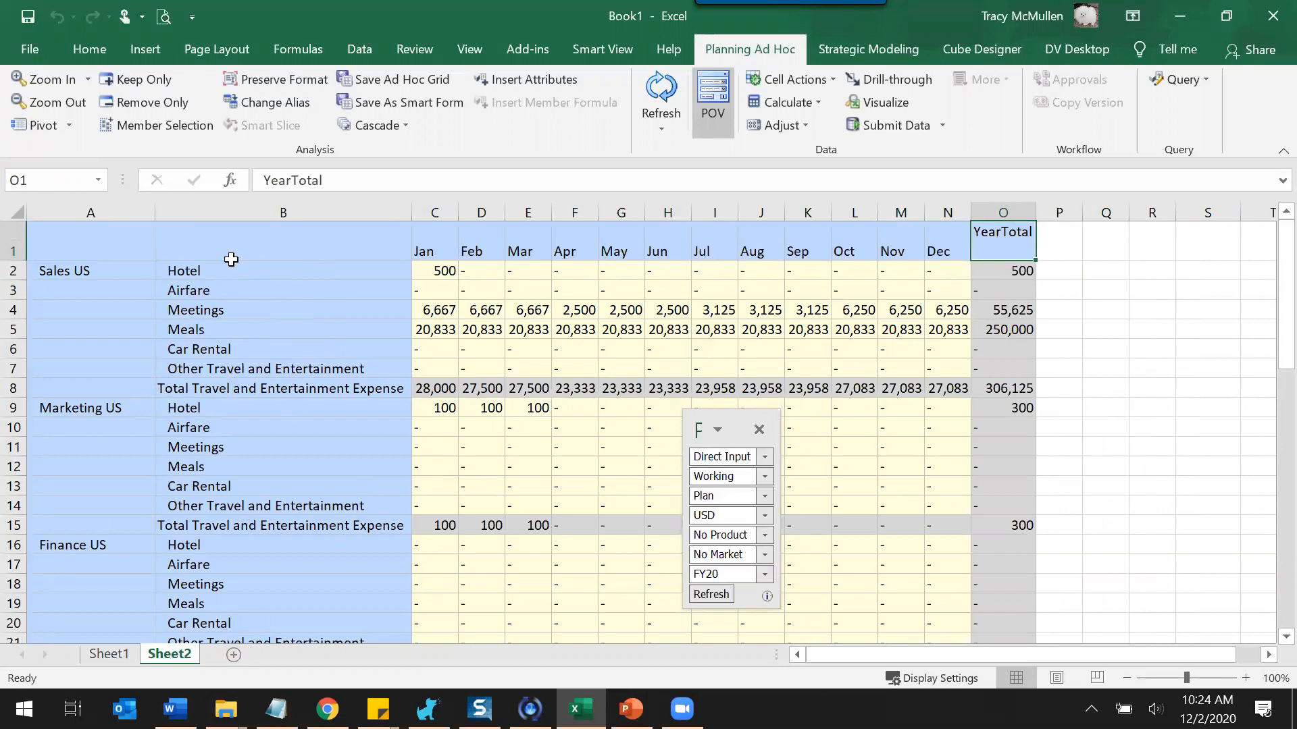
- Keep only the Total Travel and Entertainment Expense rows and move that account from the rows to the columns above the months
click(255, 387)
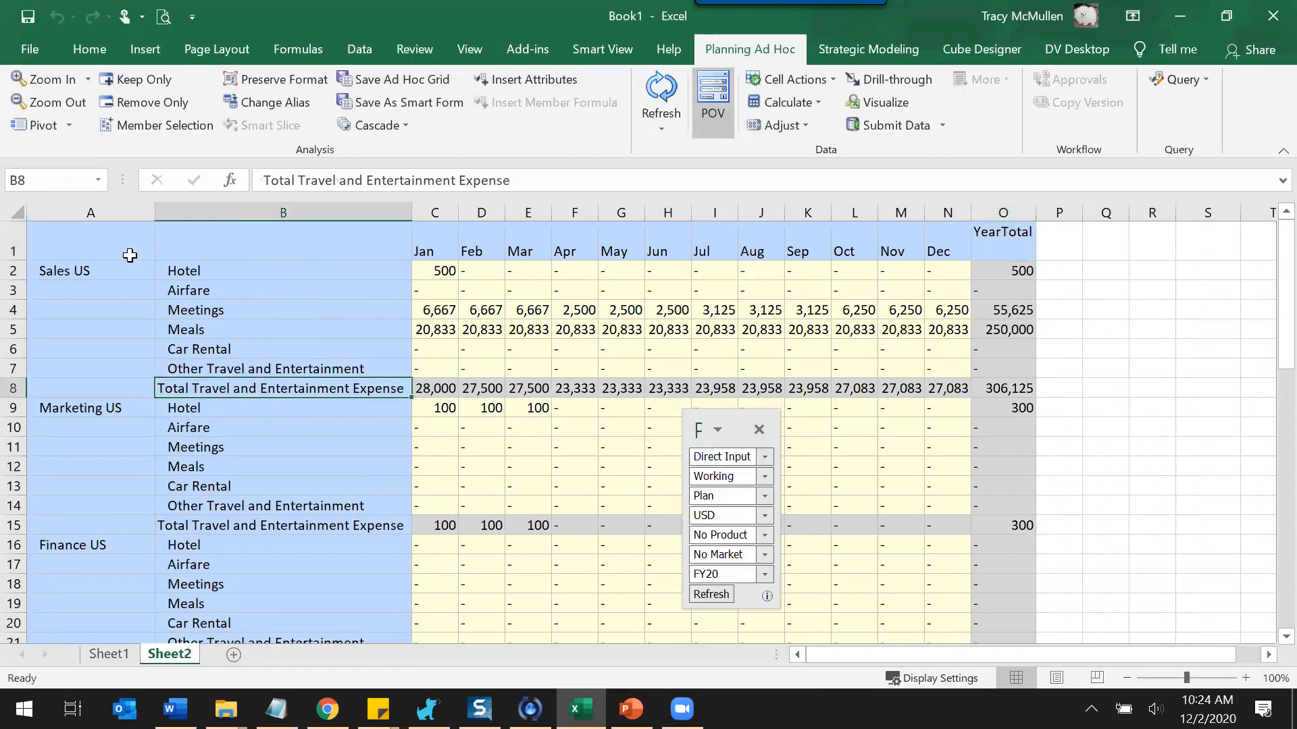
click(141, 80)
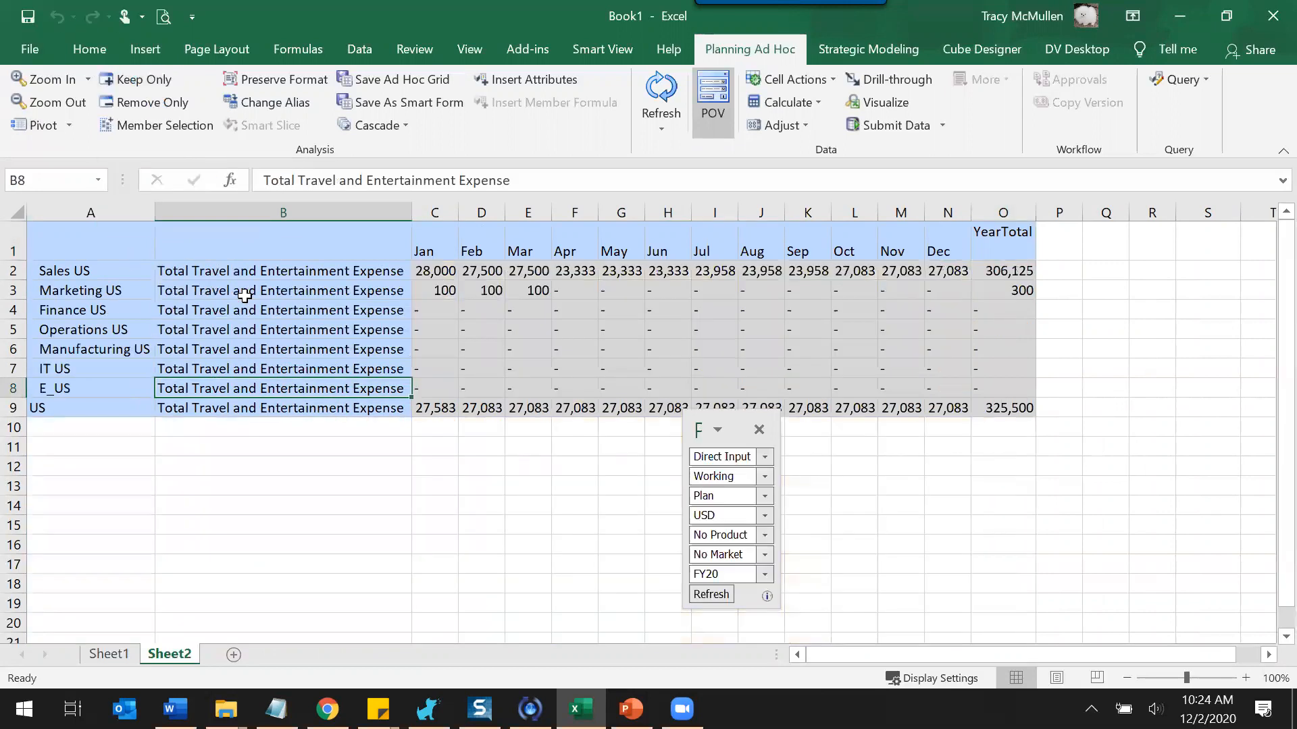
click(242, 270)
drag(447, 251, 443, 245)
drag(76, 291, 93, 427)
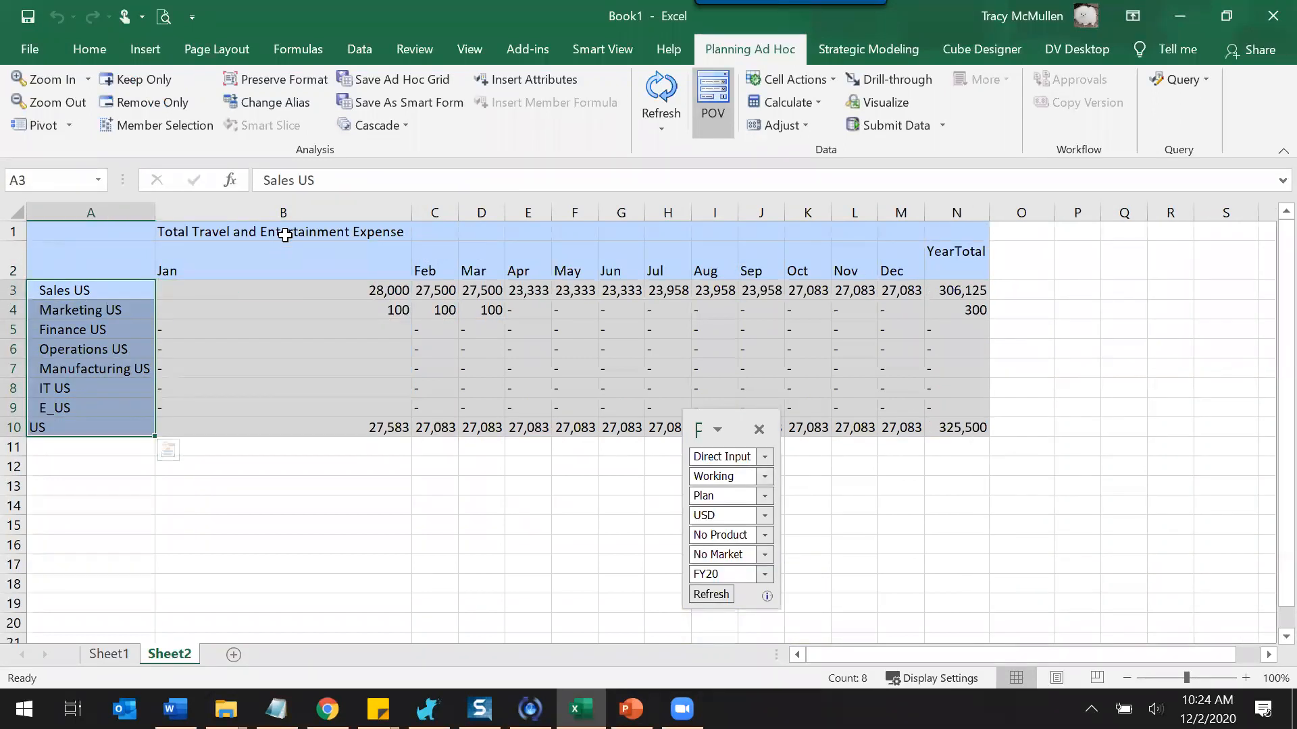
click(285, 234)
click(82, 290)
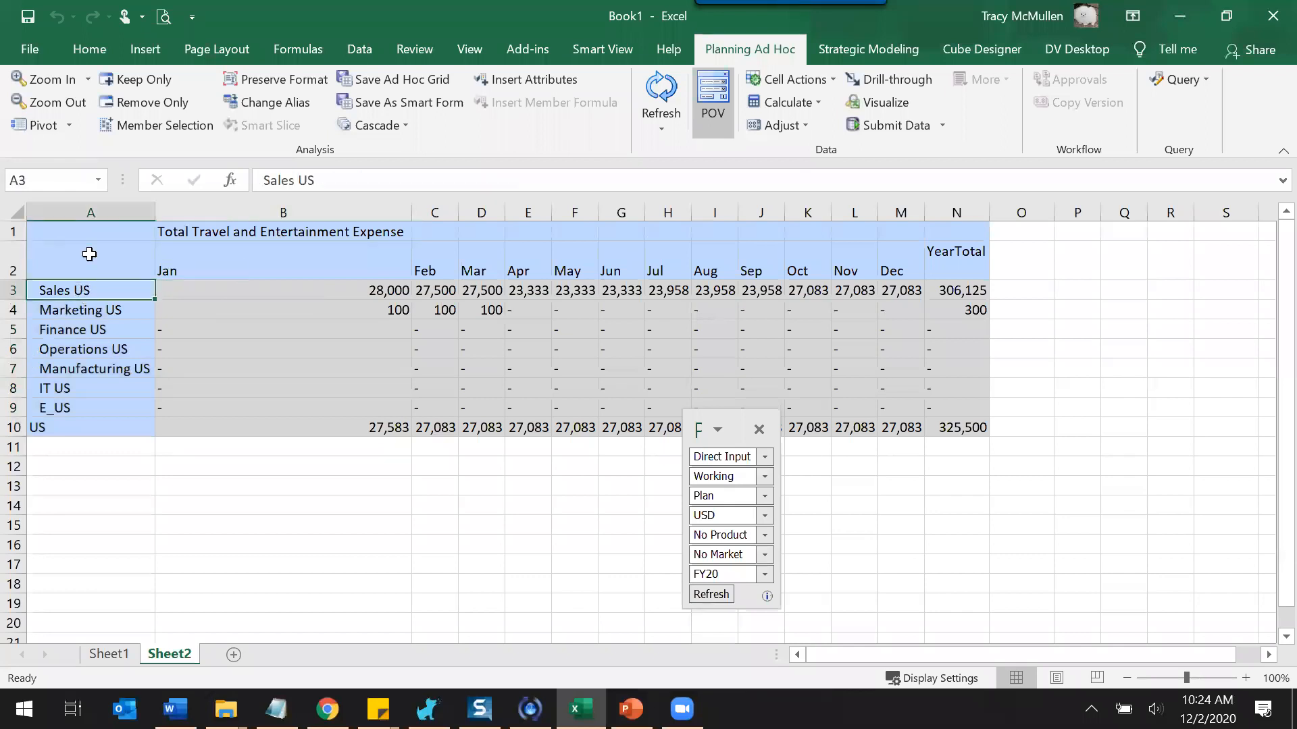
- Narrow column B, which holds Jan, to about the width of the other month columns
click(611, 51)
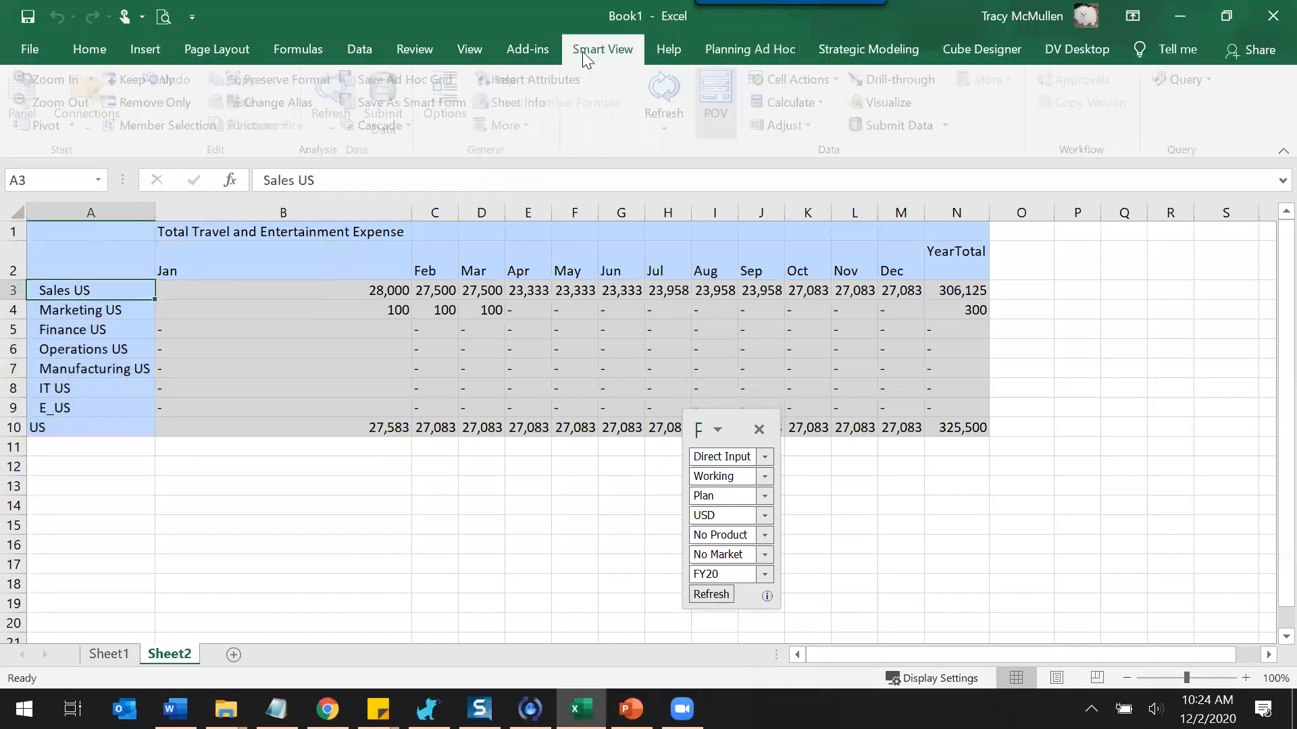
drag(102, 240, 938, 422)
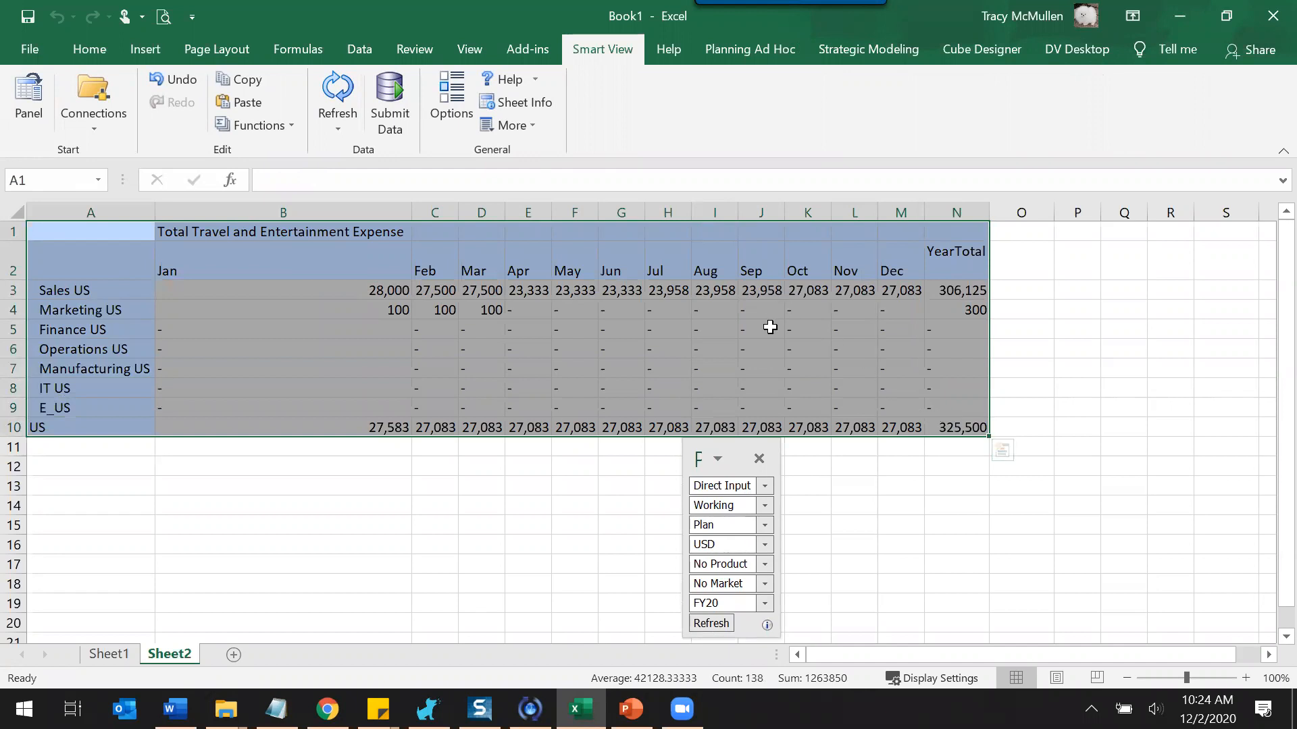
drag(408, 211, 206, 245)
click(279, 366)
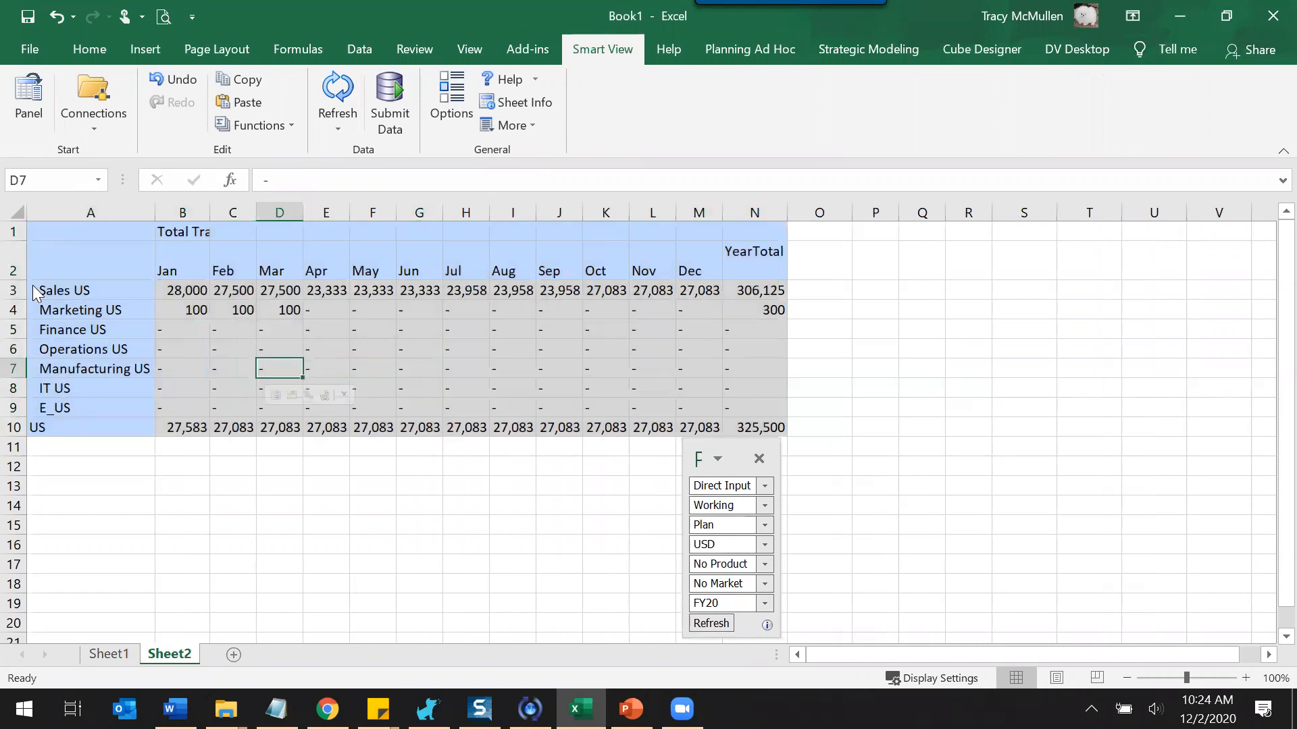
- Change the Smart View formatting option from cell styles to Use Excel Formatting and apply it
click(468, 116)
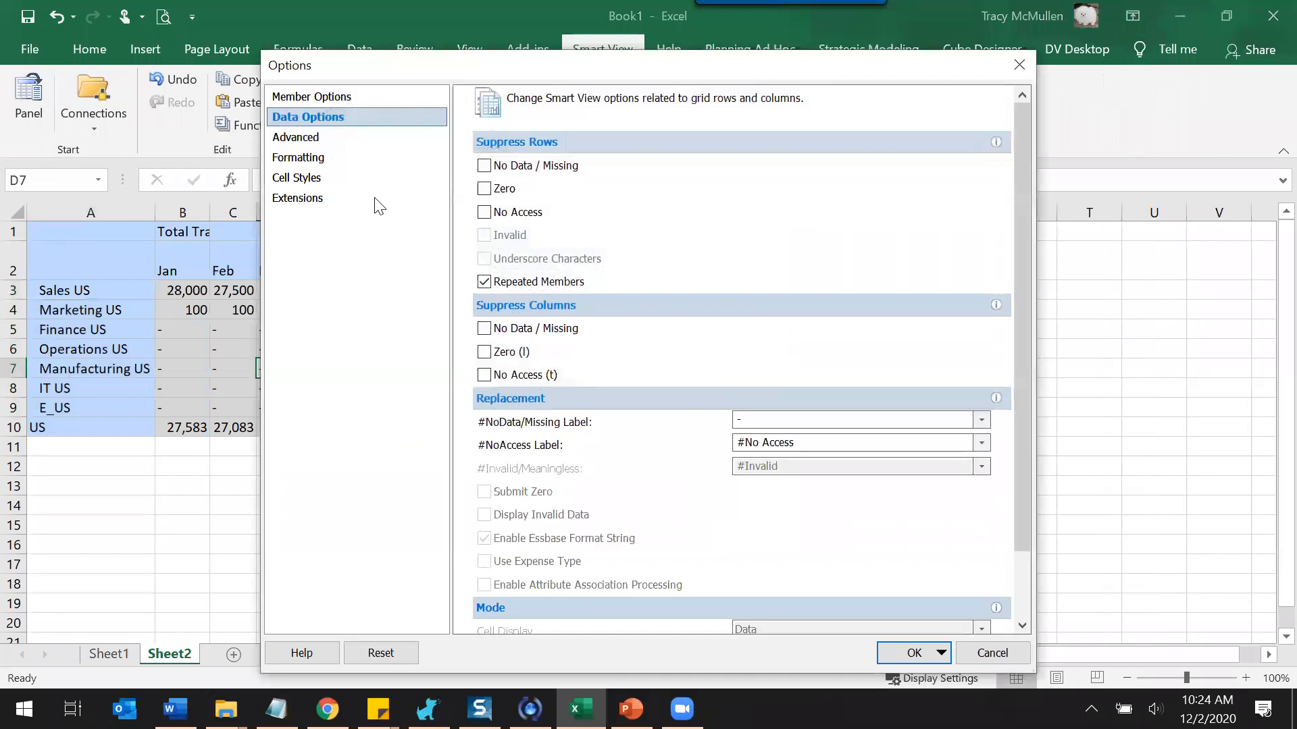
click(321, 159)
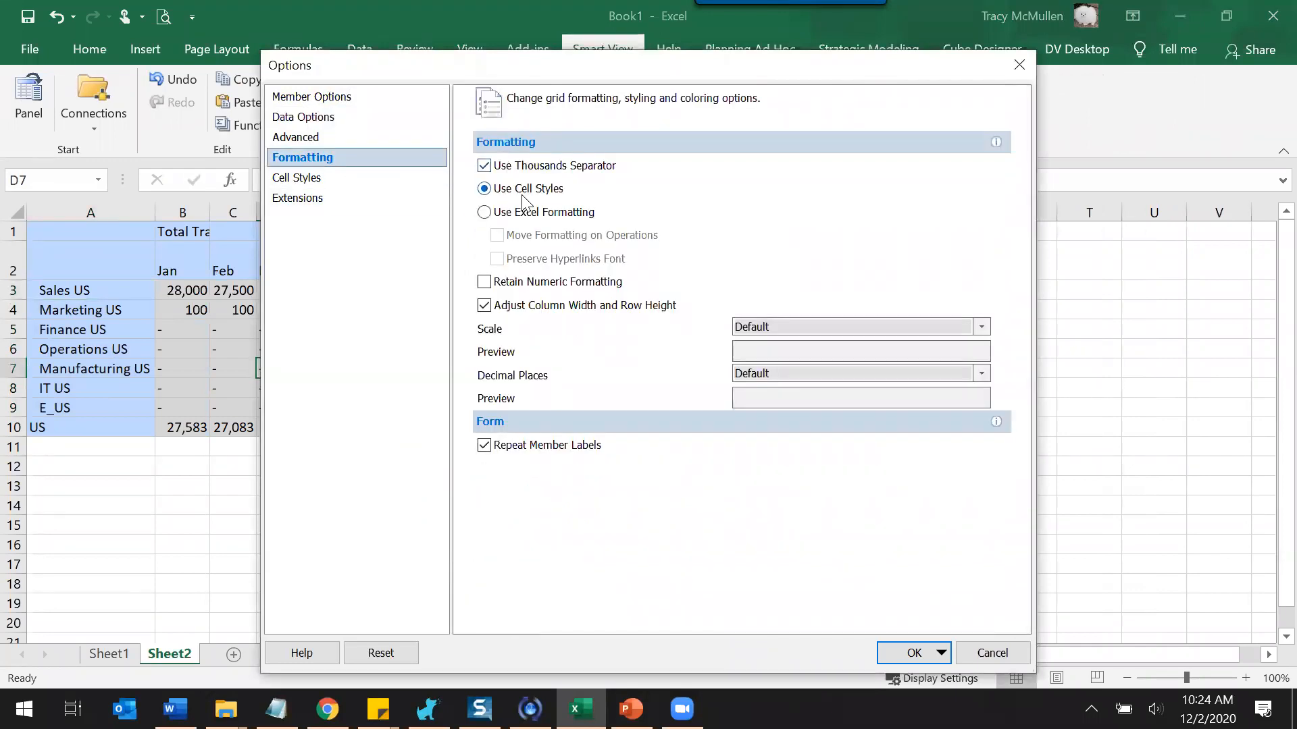
click(505, 214)
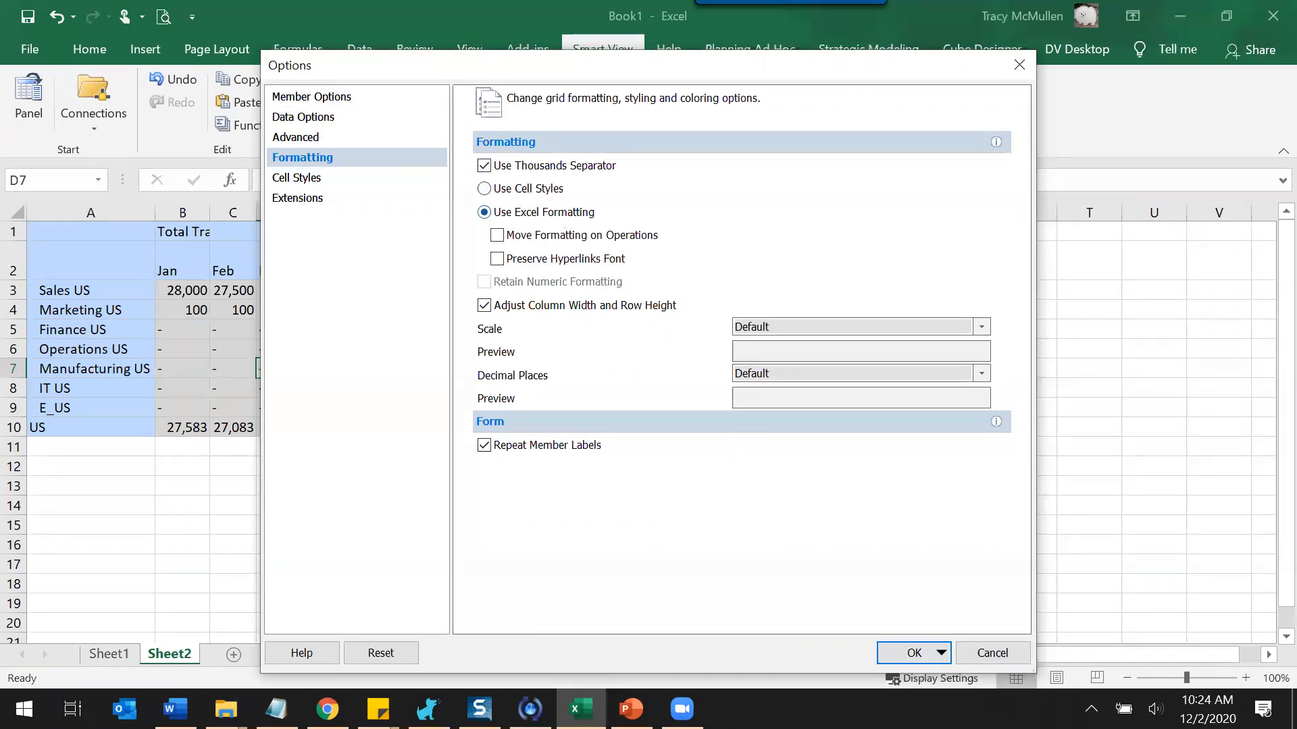
click(913, 653)
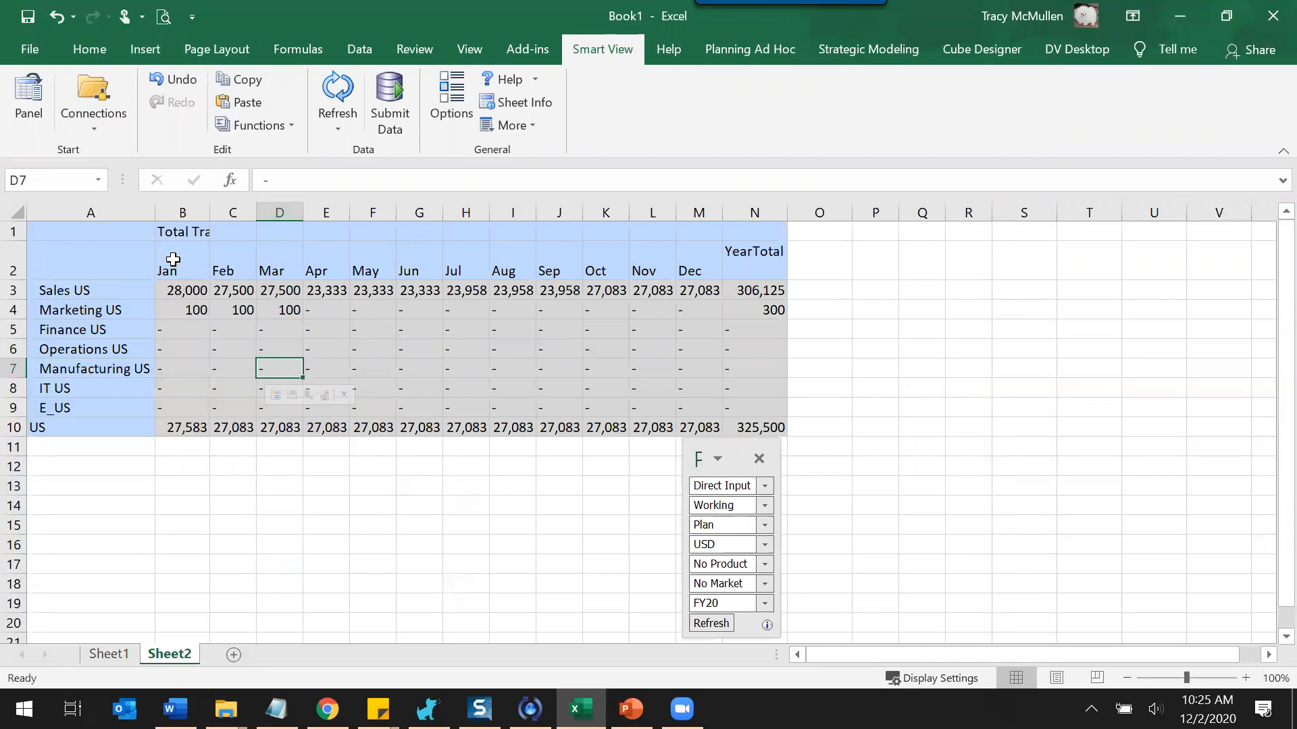
- Remove the fill color from all cells of Sheet2
click(10, 215)
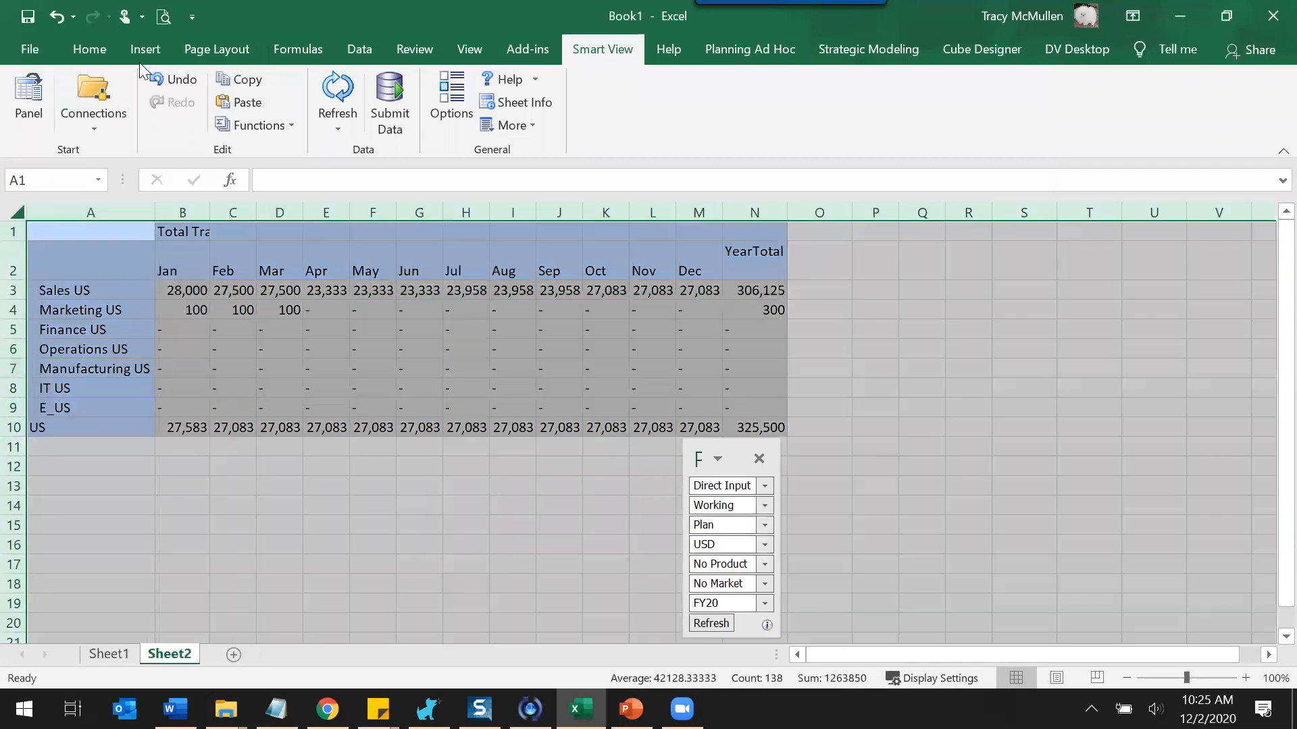
click(89, 48)
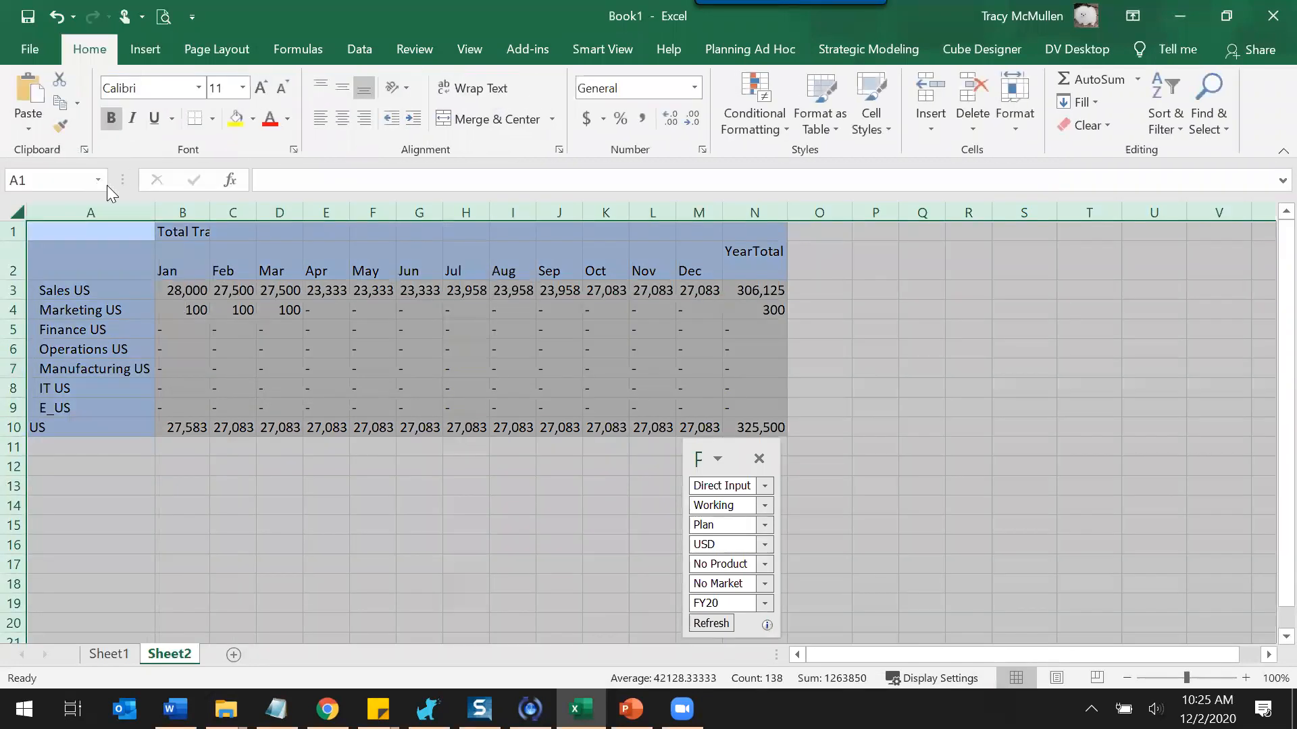
click(252, 120)
click(279, 300)
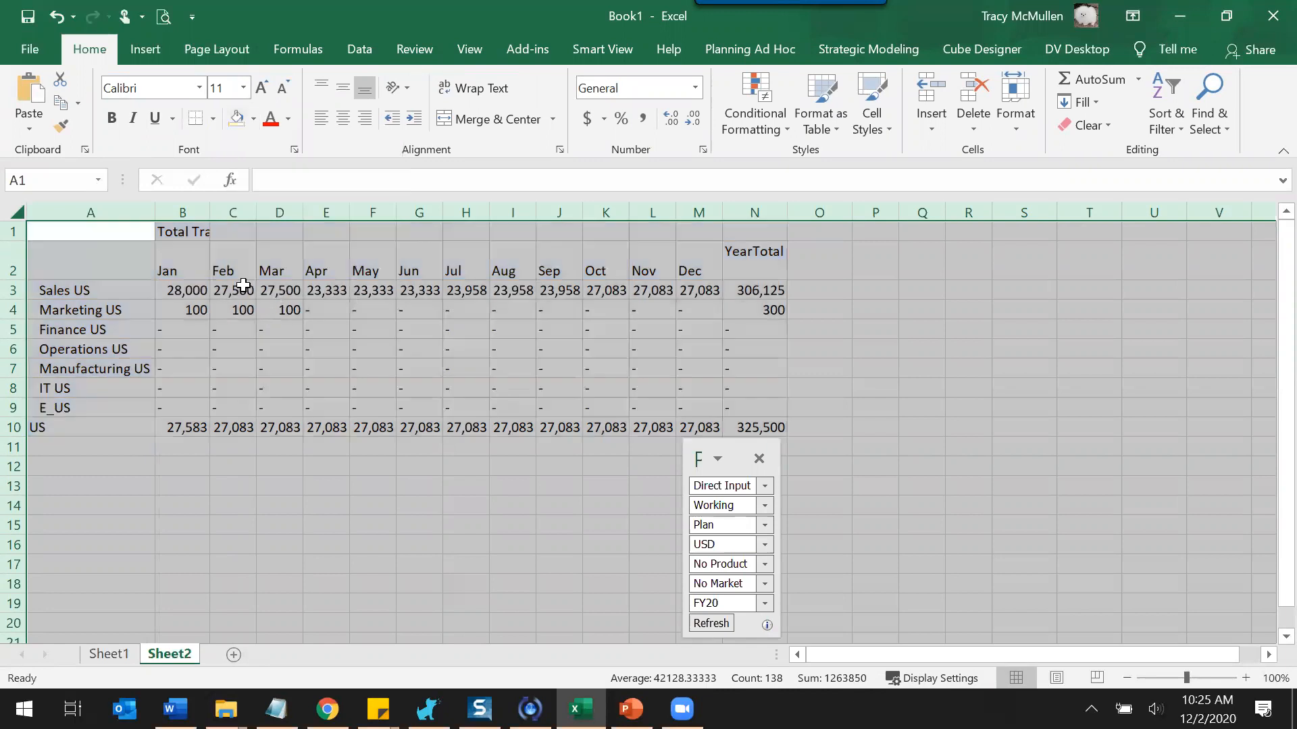
- Bold and center the Jan through YearTotal headers, and format the data cells B3:N10 as dollar amounts without decimals
drag(179, 256, 740, 267)
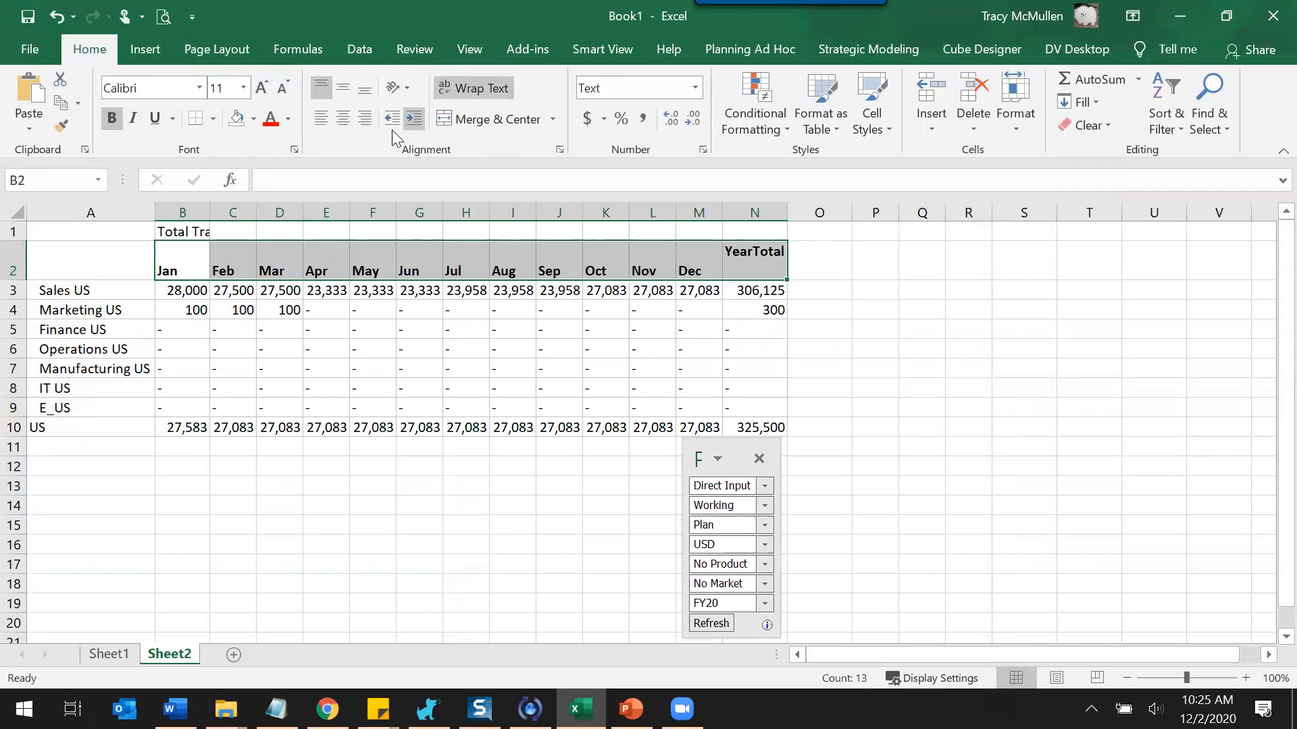
click(343, 119)
mouse_move(189, 291)
mouse_down()
mouse_move(743, 409)
mouse_move(754, 429)
mouse_up()
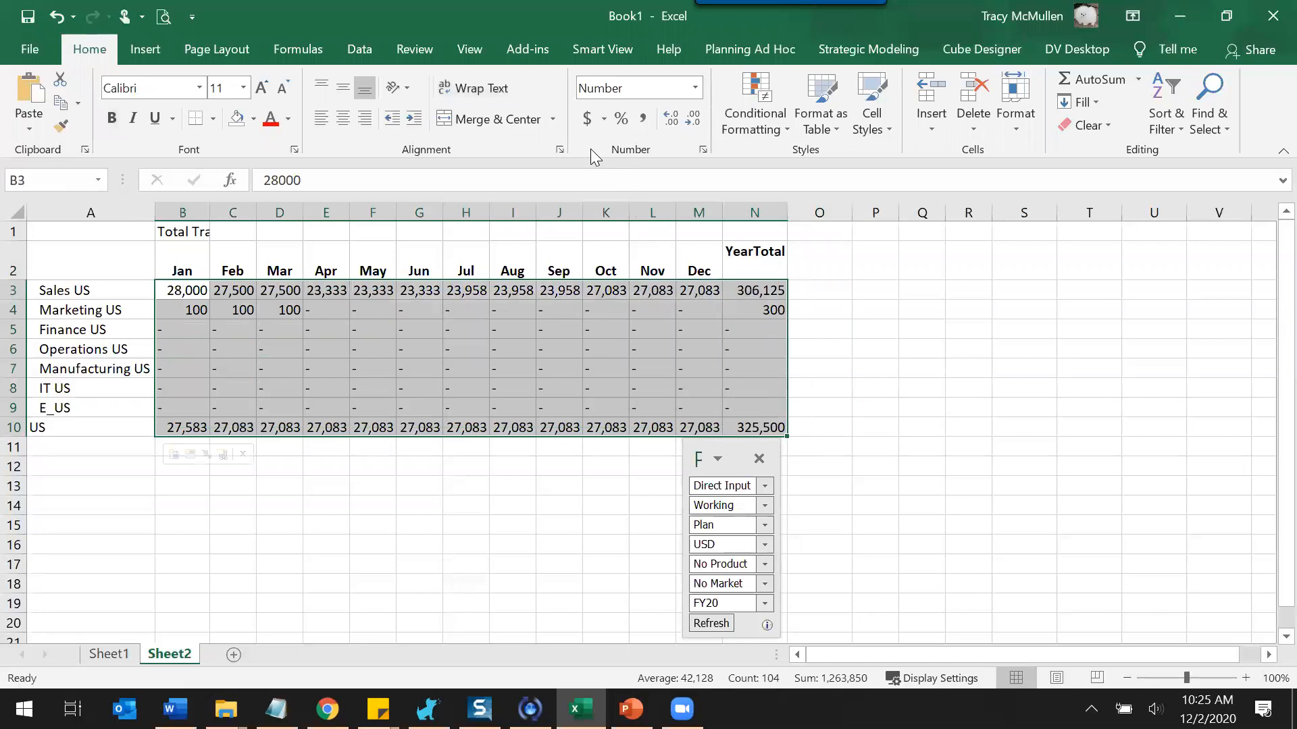
click(693, 119)
click(692, 119)
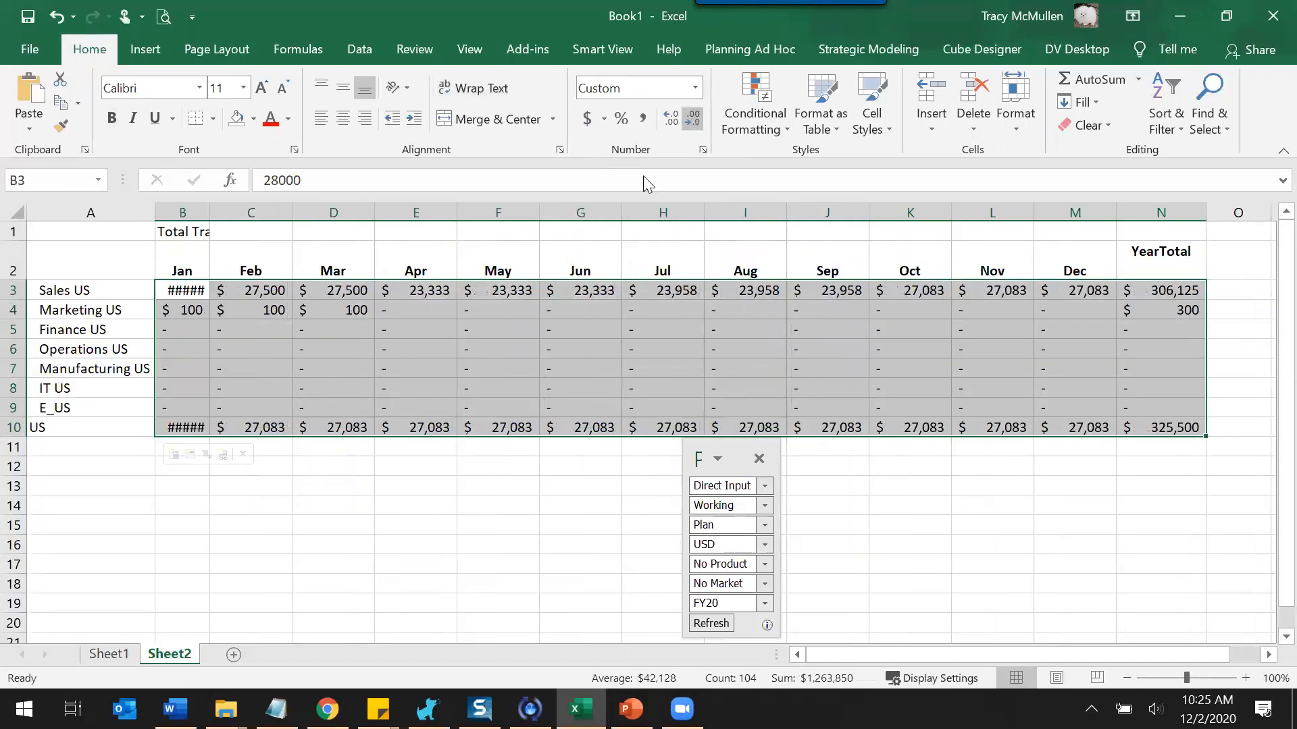
click(260, 237)
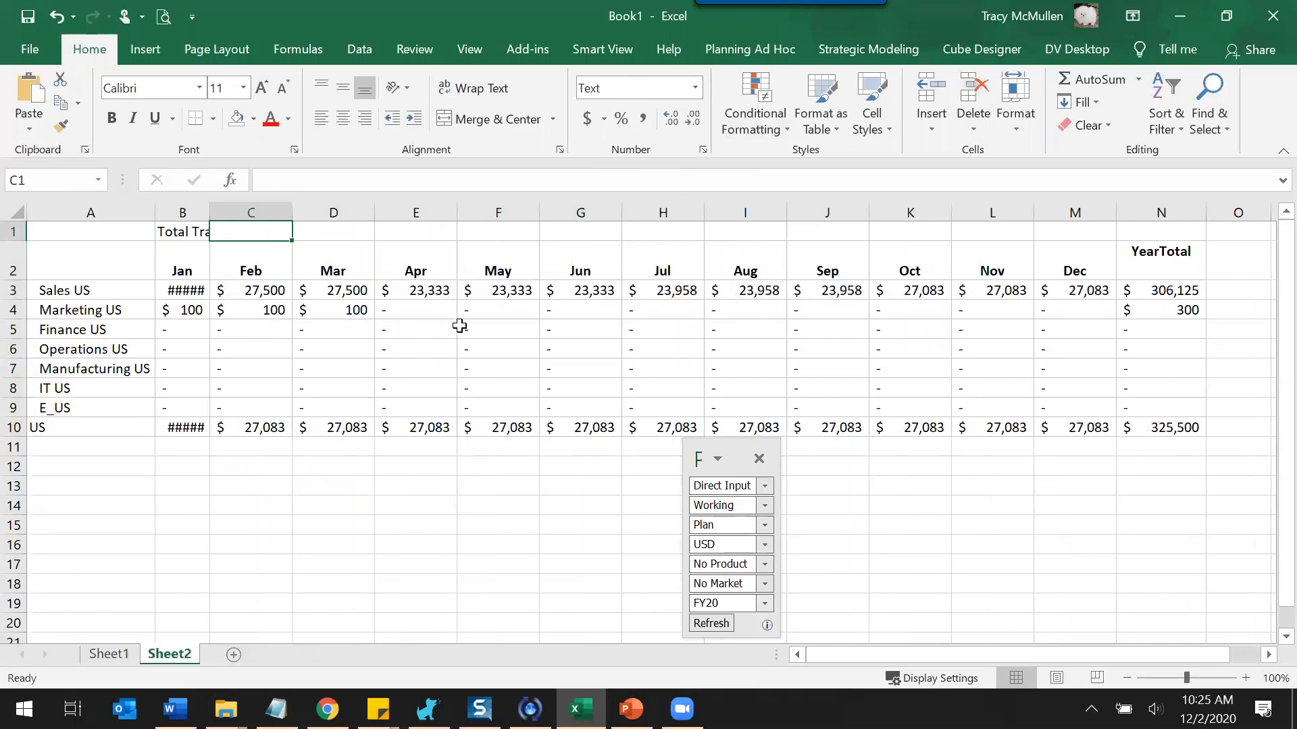
- Refresh the ad hoc grid and narrow column B again
click(756, 51)
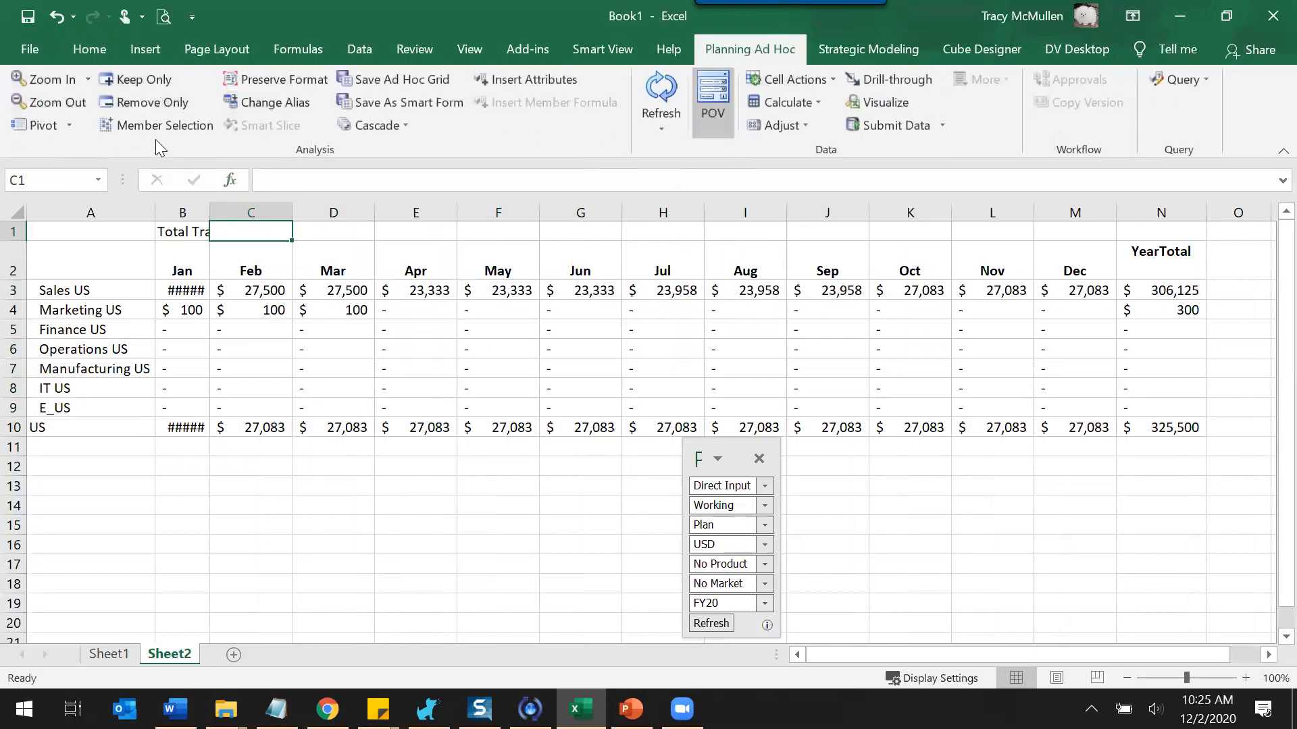
click(661, 95)
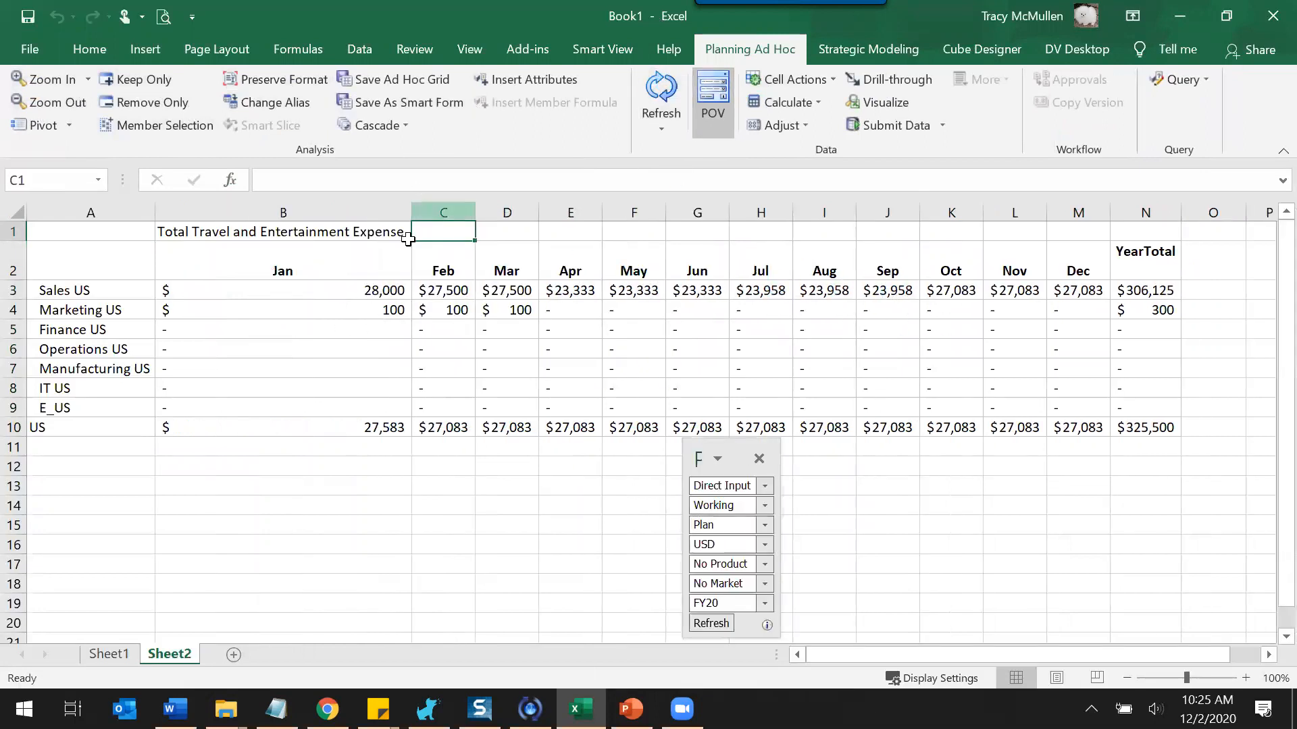
click(317, 231)
drag(410, 209, 232, 211)
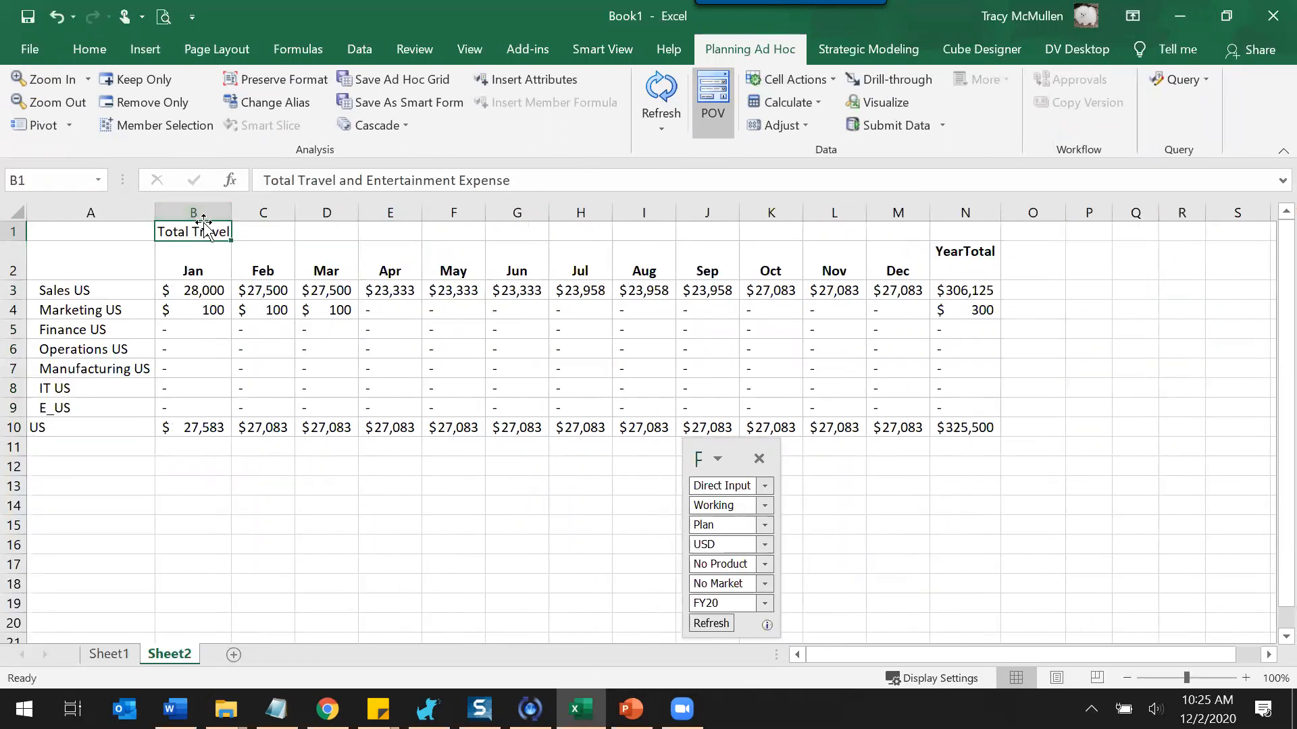
- Move Total Travel and Entertainment Expense from the columns to the POV
drag(571, 466, 709, 511)
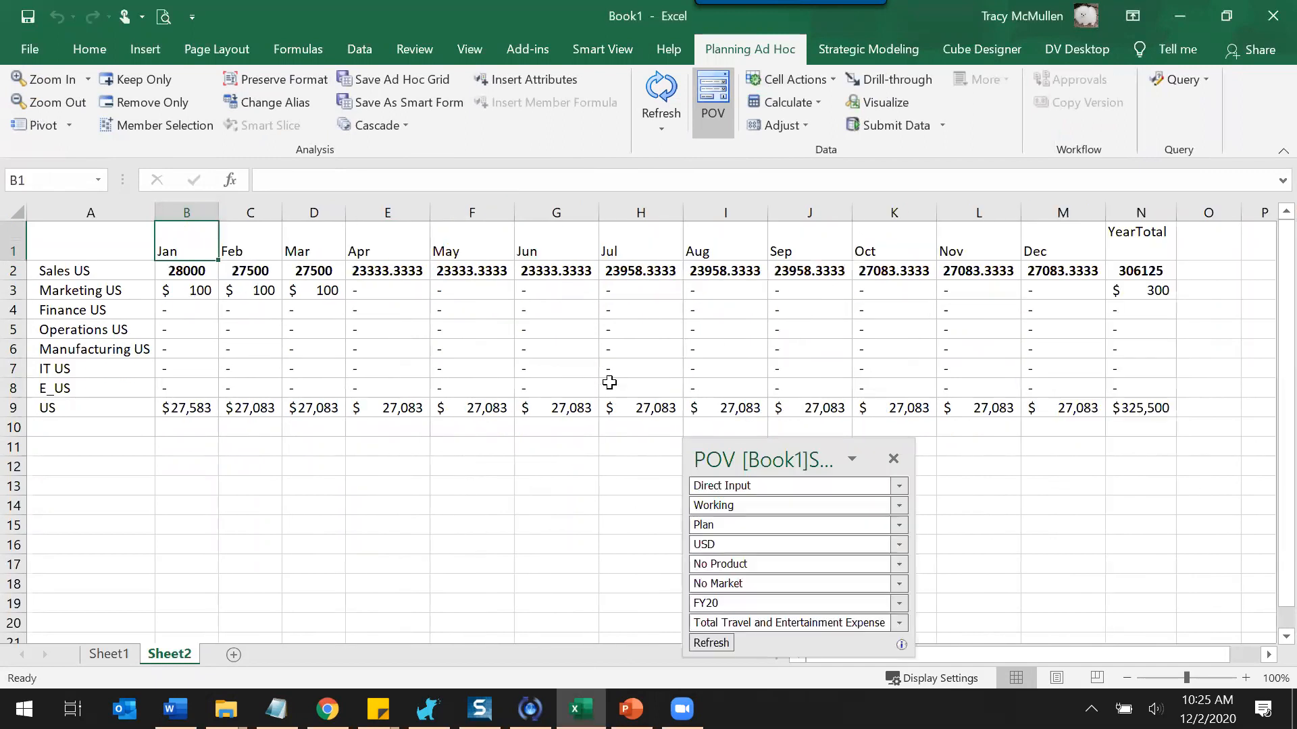
- Format cells B2:N9 as dollar amounts without decimals and refresh the ad hoc grid
drag(186, 269, 1125, 407)
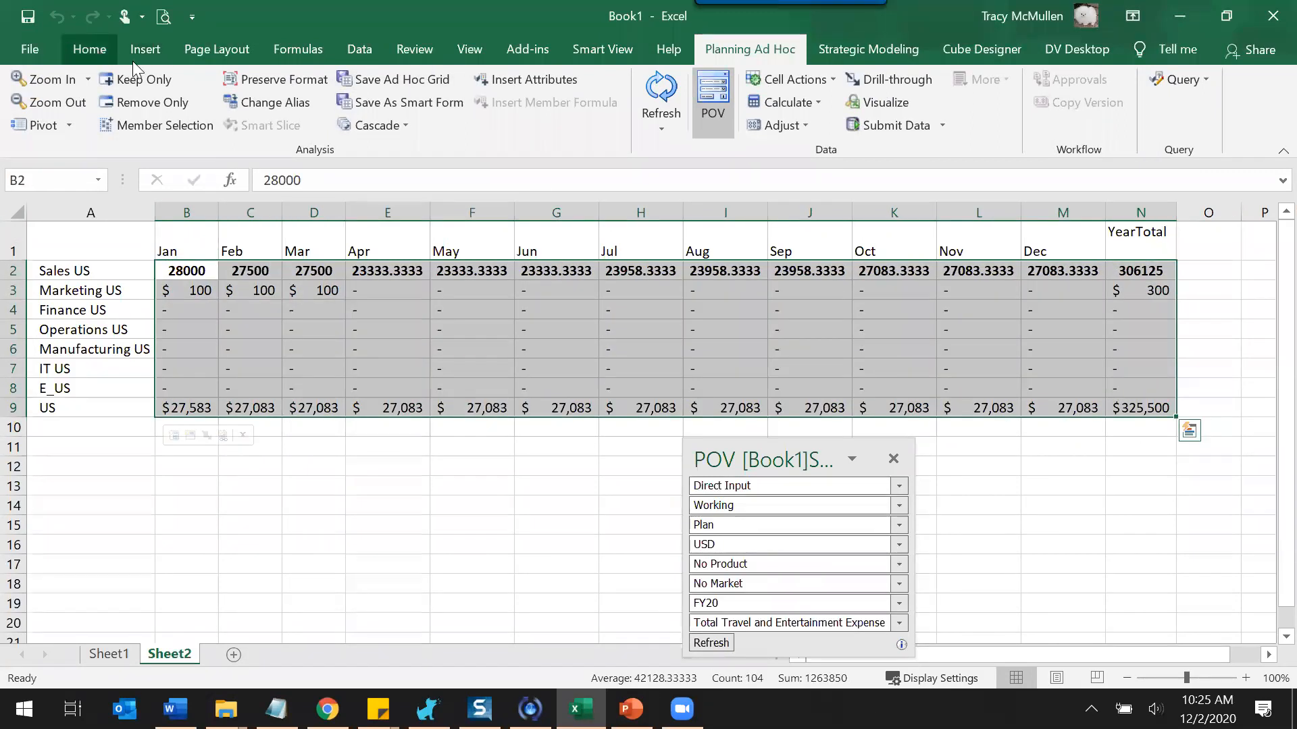
click(102, 50)
click(587, 118)
click(692, 120)
click(692, 119)
click(512, 331)
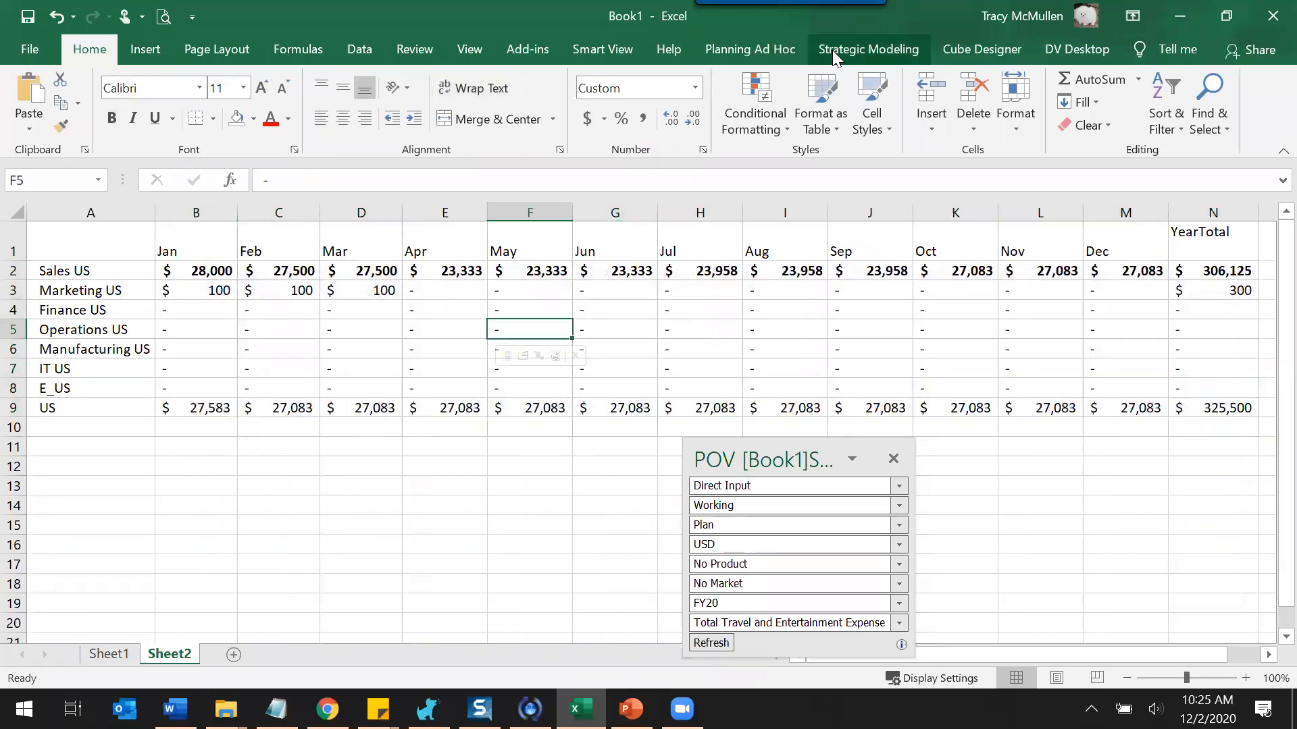
click(743, 47)
click(661, 91)
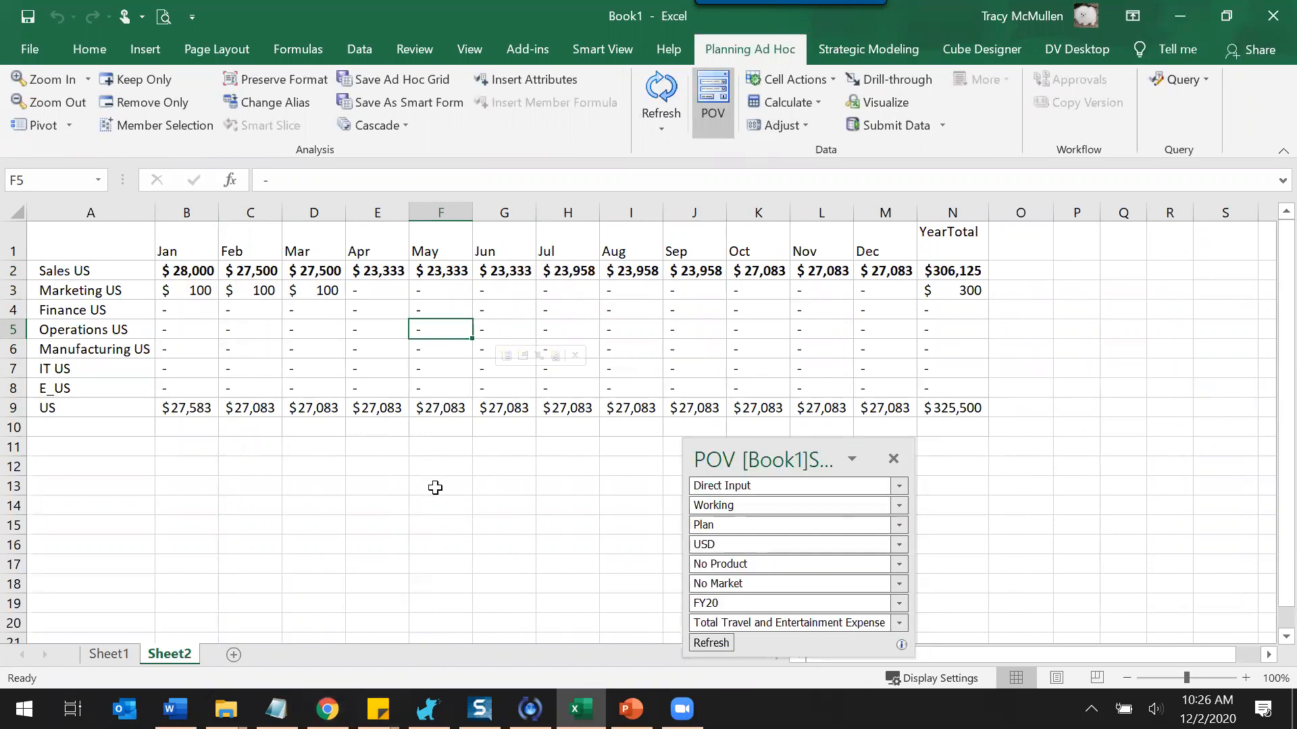
- Switch to EPM Cloud Planning in Chrome and run the 12Mth Income Statement Trend report from the EPBCS folder in HTML for FY20 and Plan
click(327, 709)
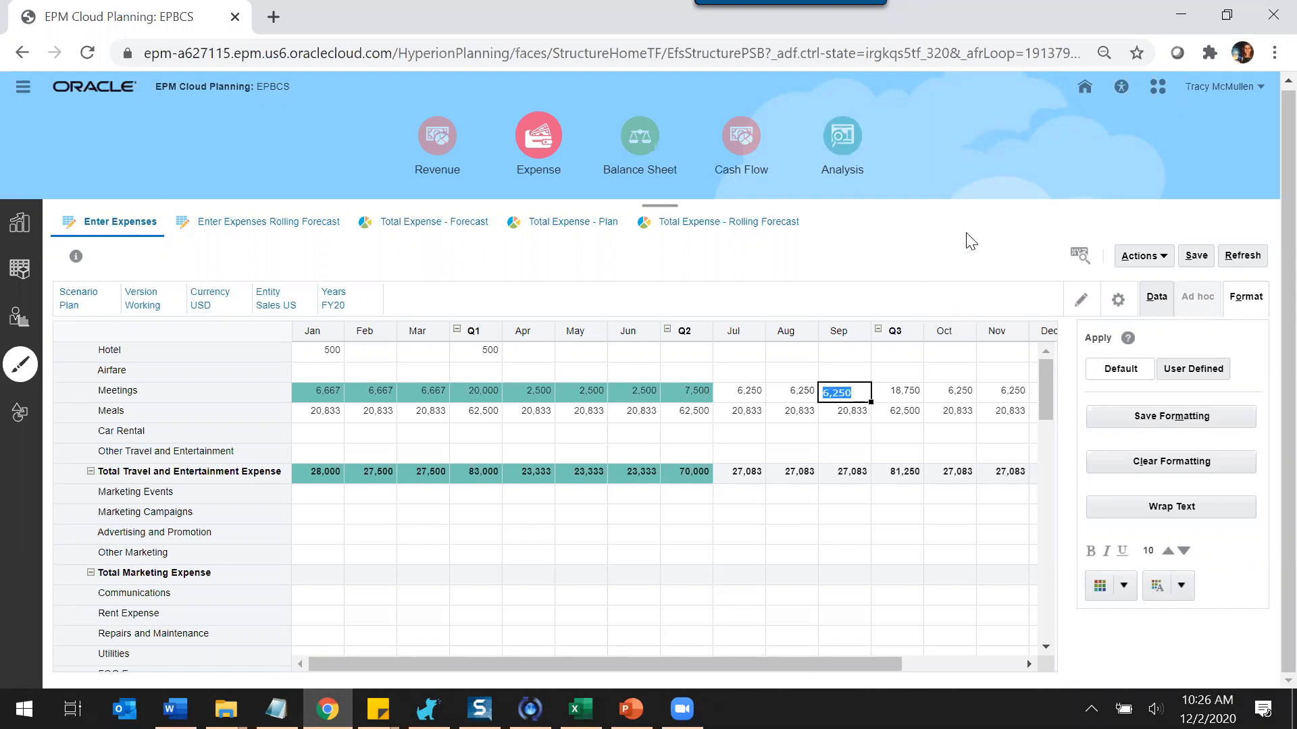
click(1085, 88)
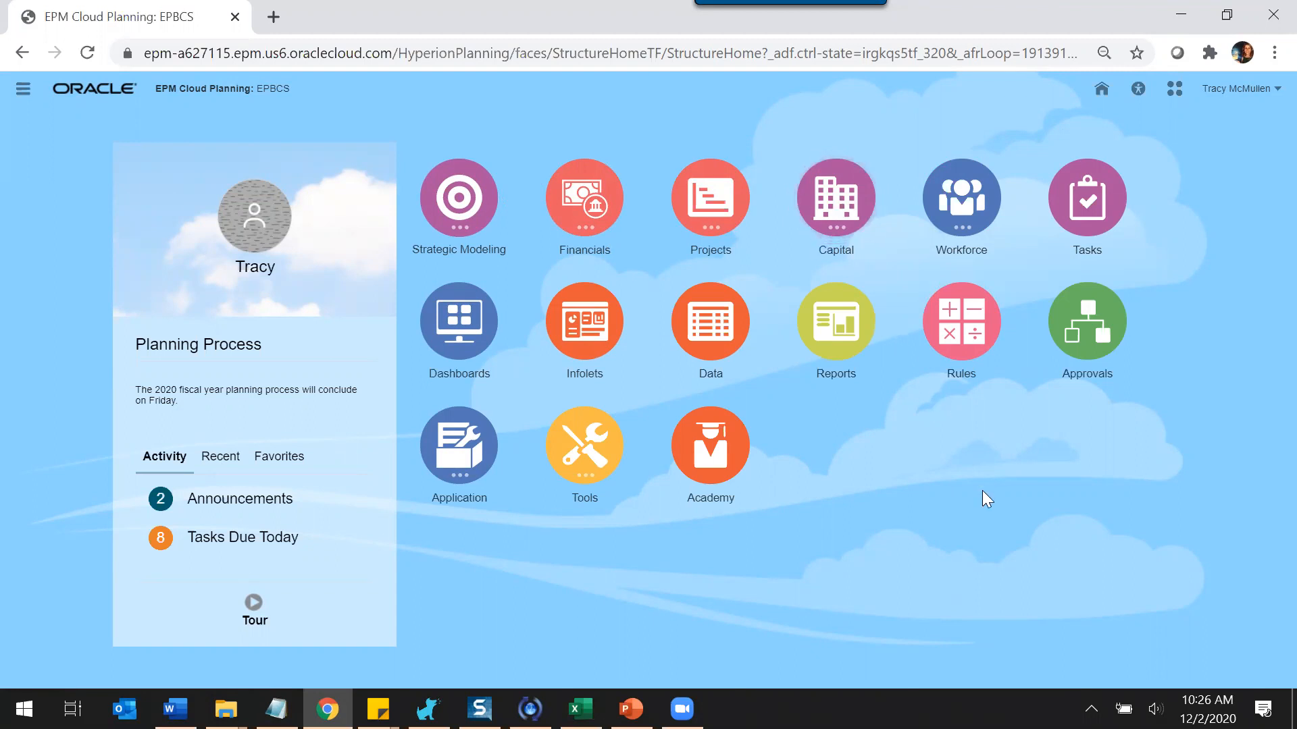
click(833, 312)
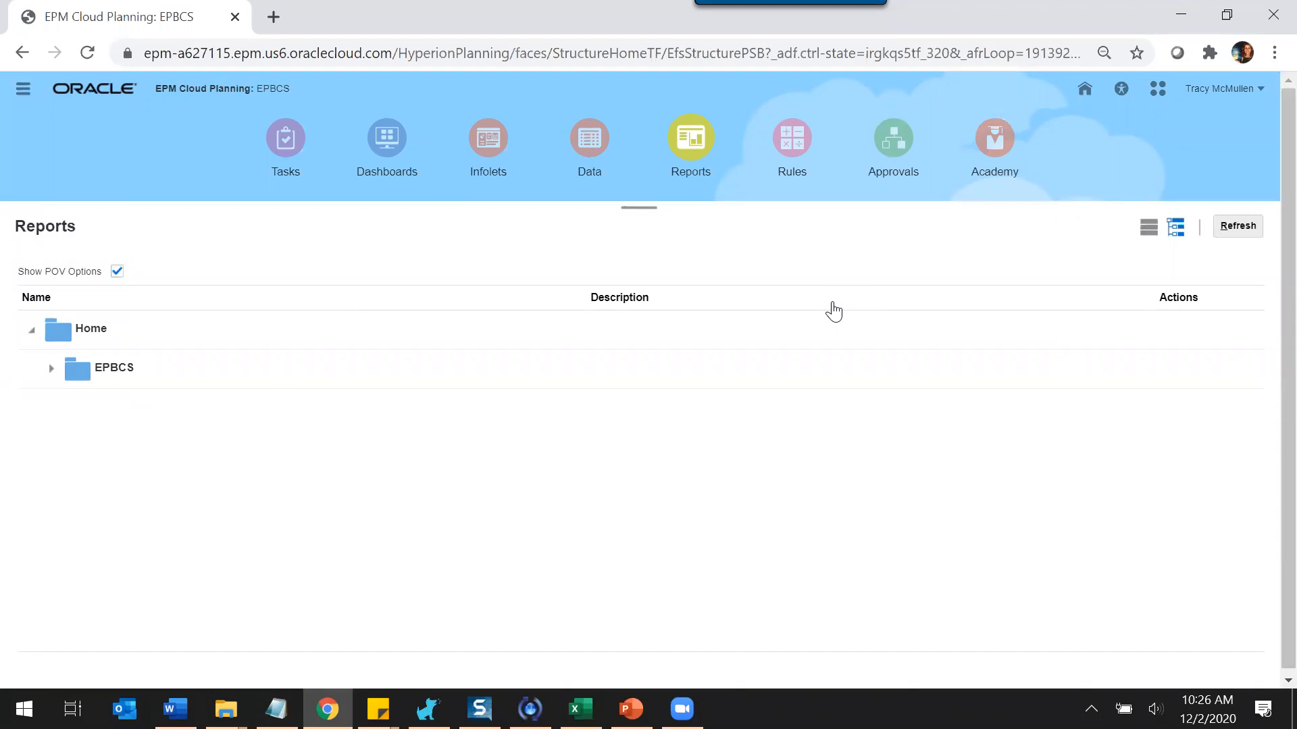
click(51, 368)
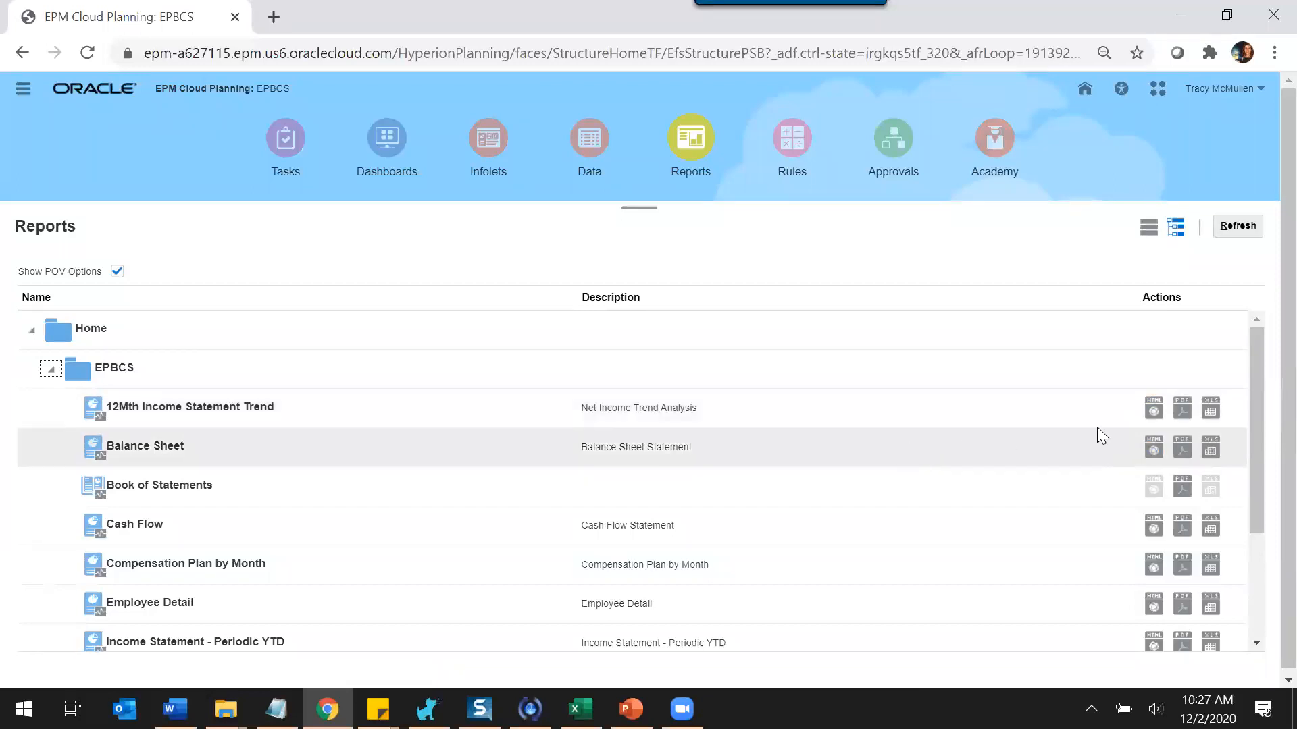
click(1153, 409)
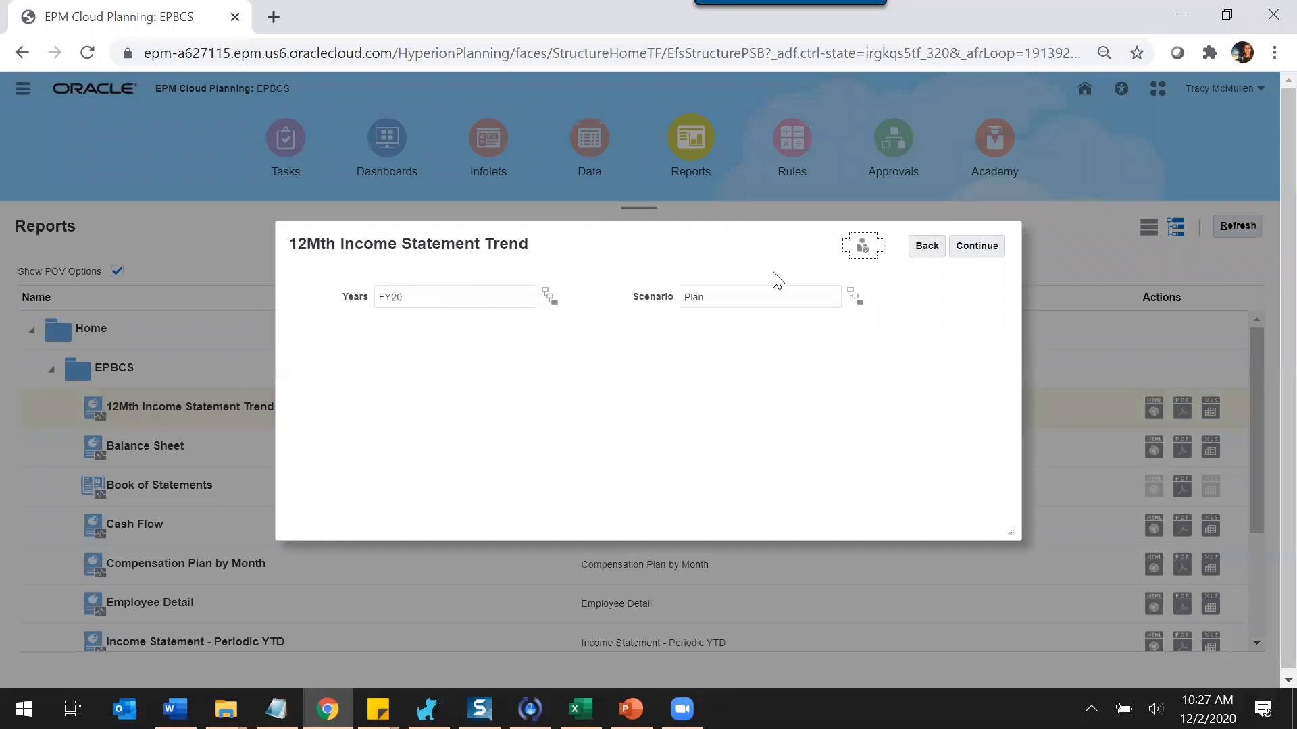
click(980, 247)
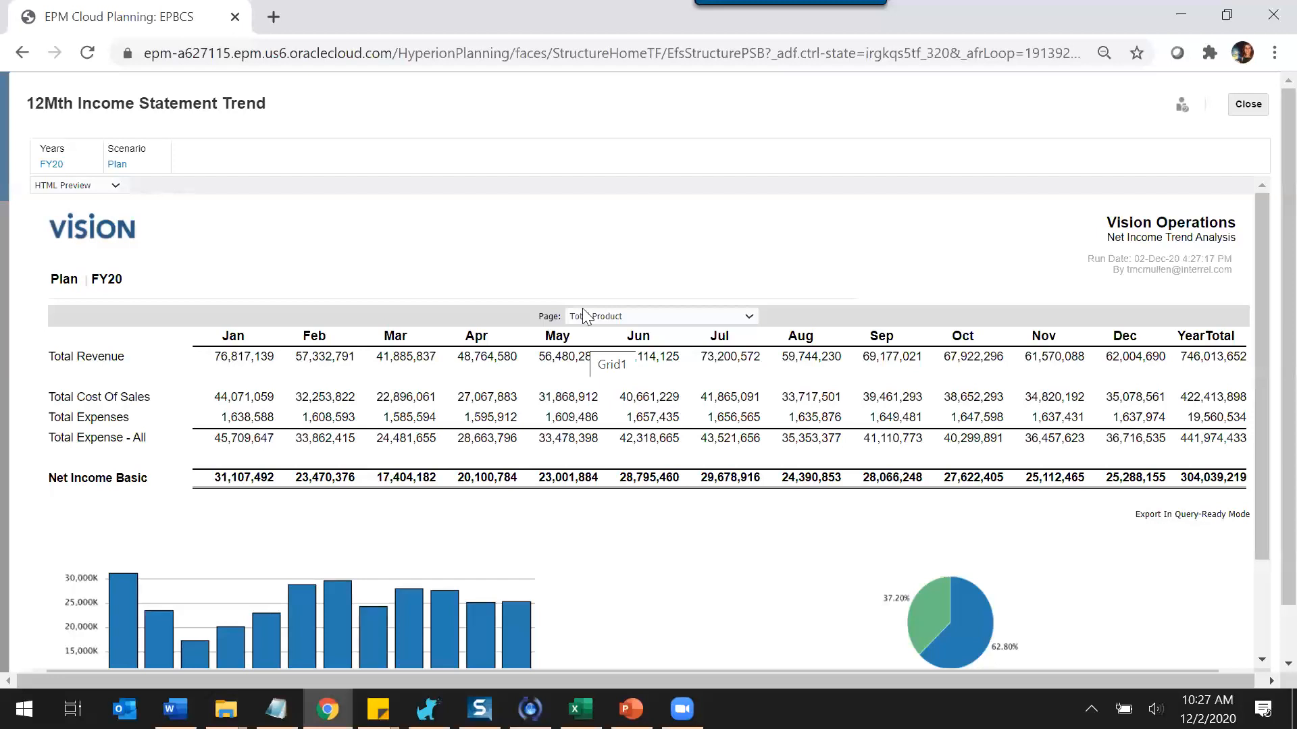
- Check the report's output and export options, and change its Scenario to Forecast
click(117, 187)
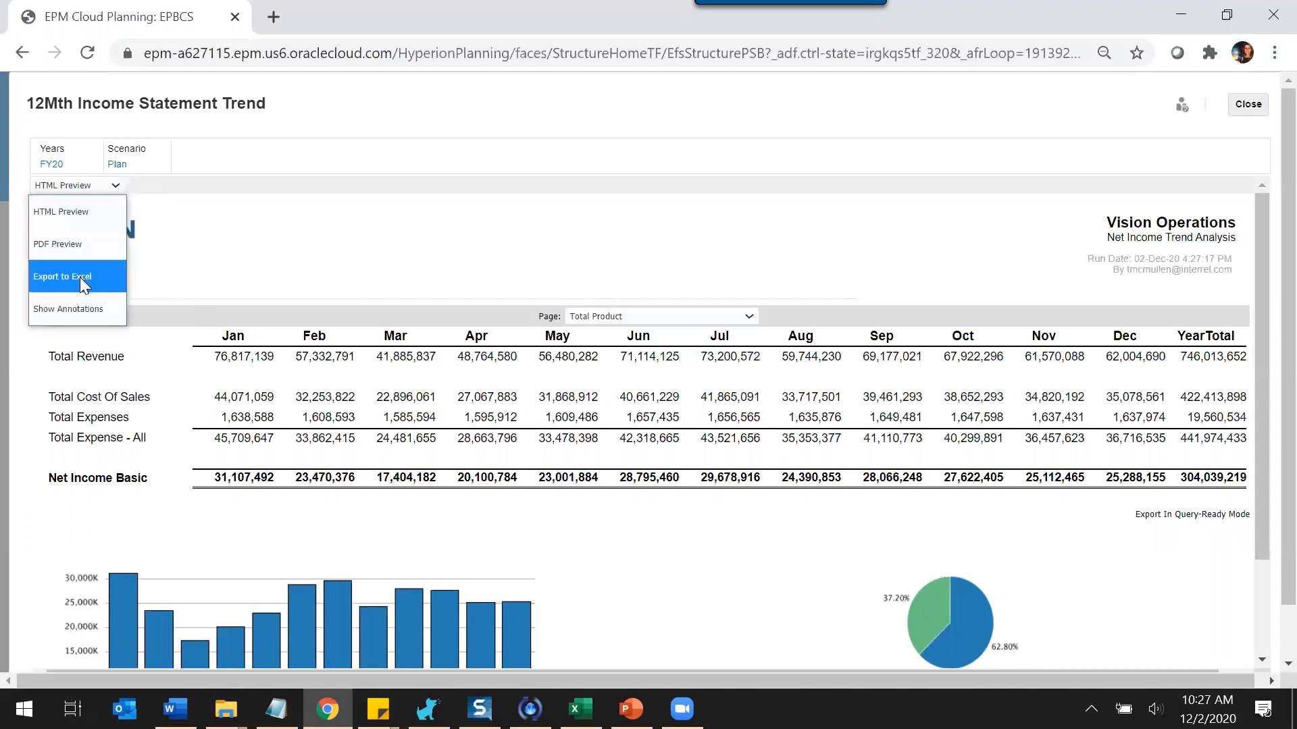
click(278, 236)
click(117, 164)
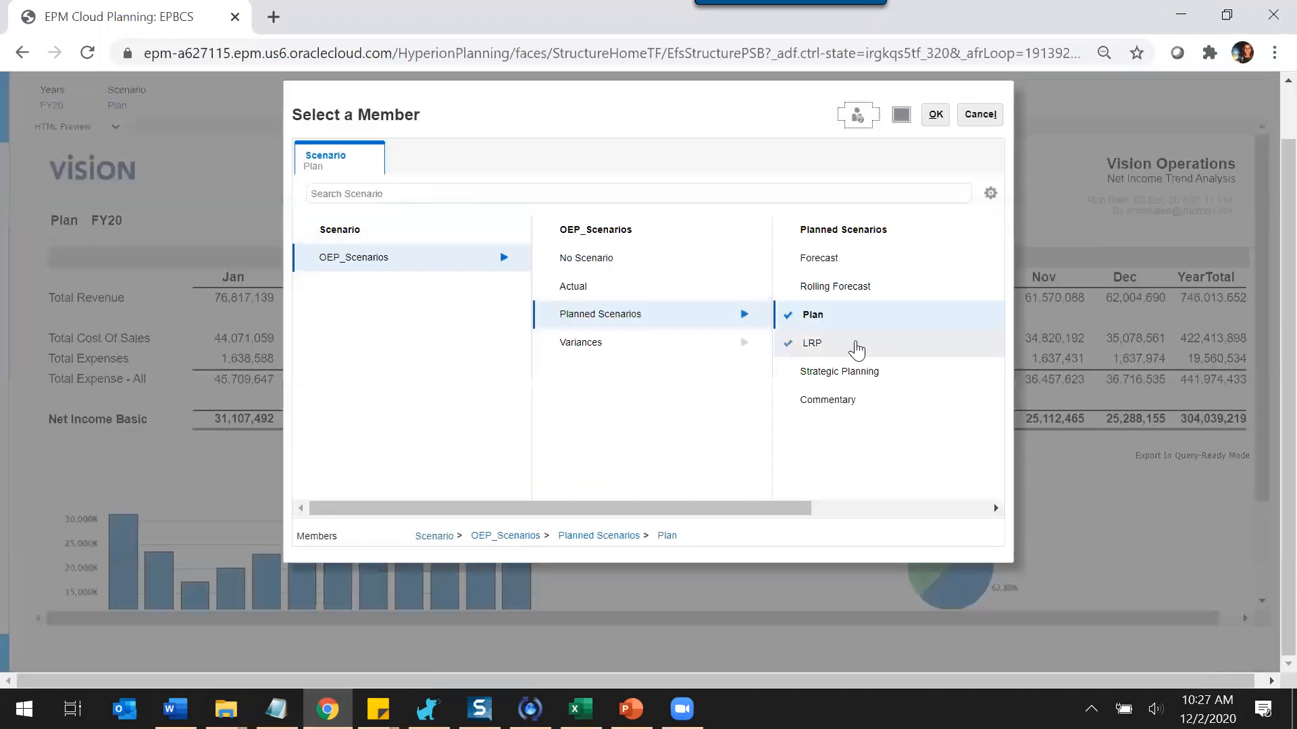
click(782, 260)
click(935, 115)
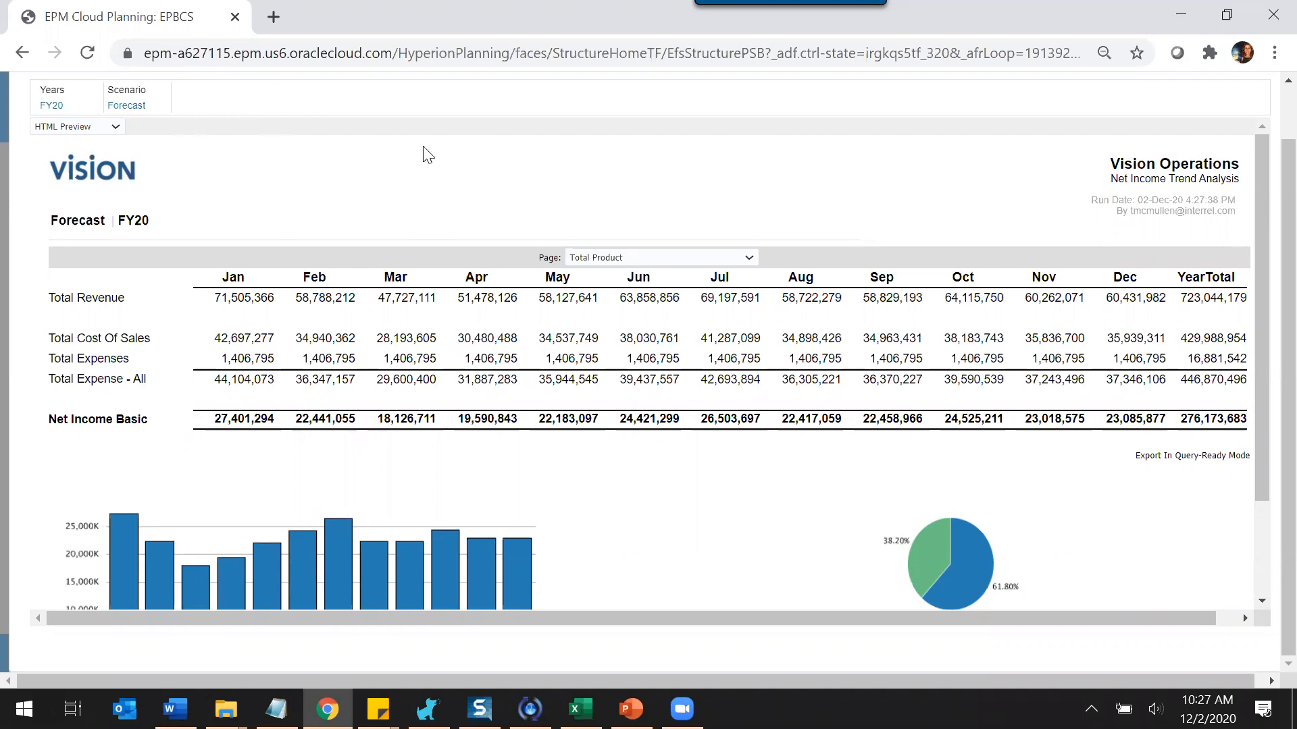
- View the report for Smart Phone 4 in and Smart Phone 6 in, and close it back to the report list
click(749, 258)
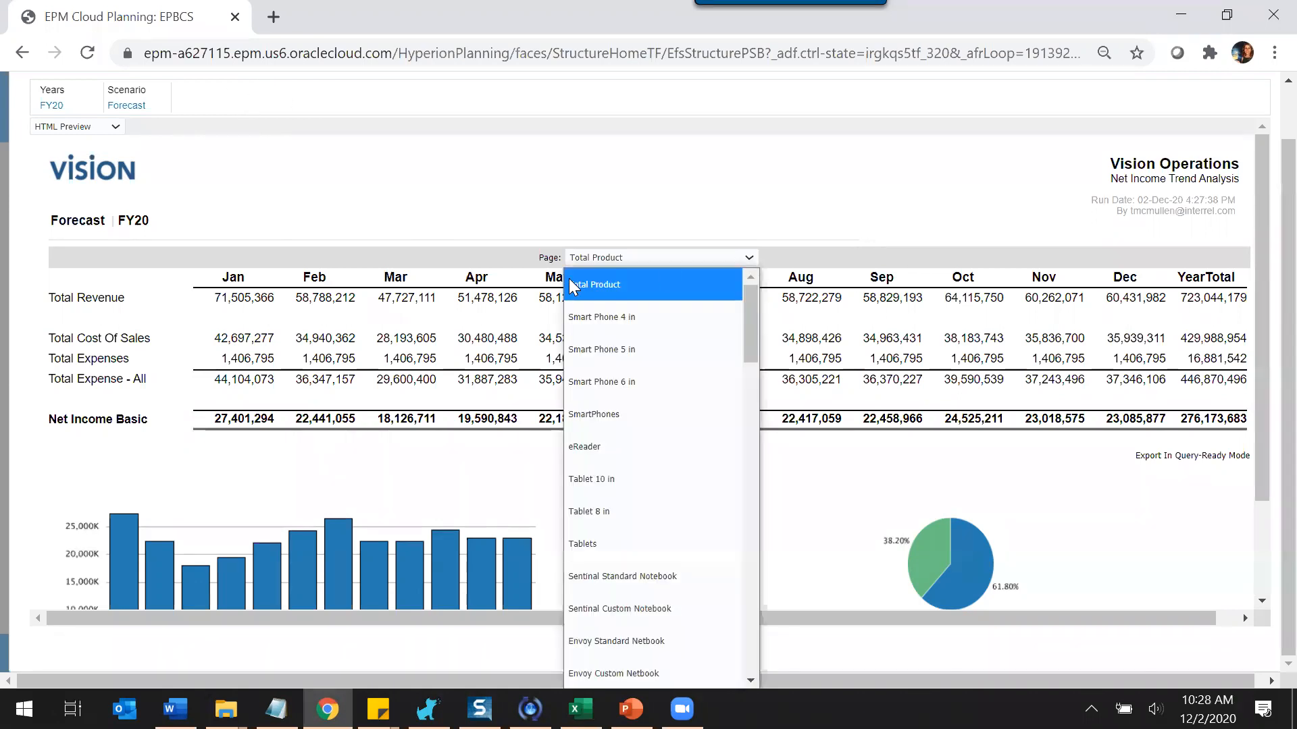
click(610, 318)
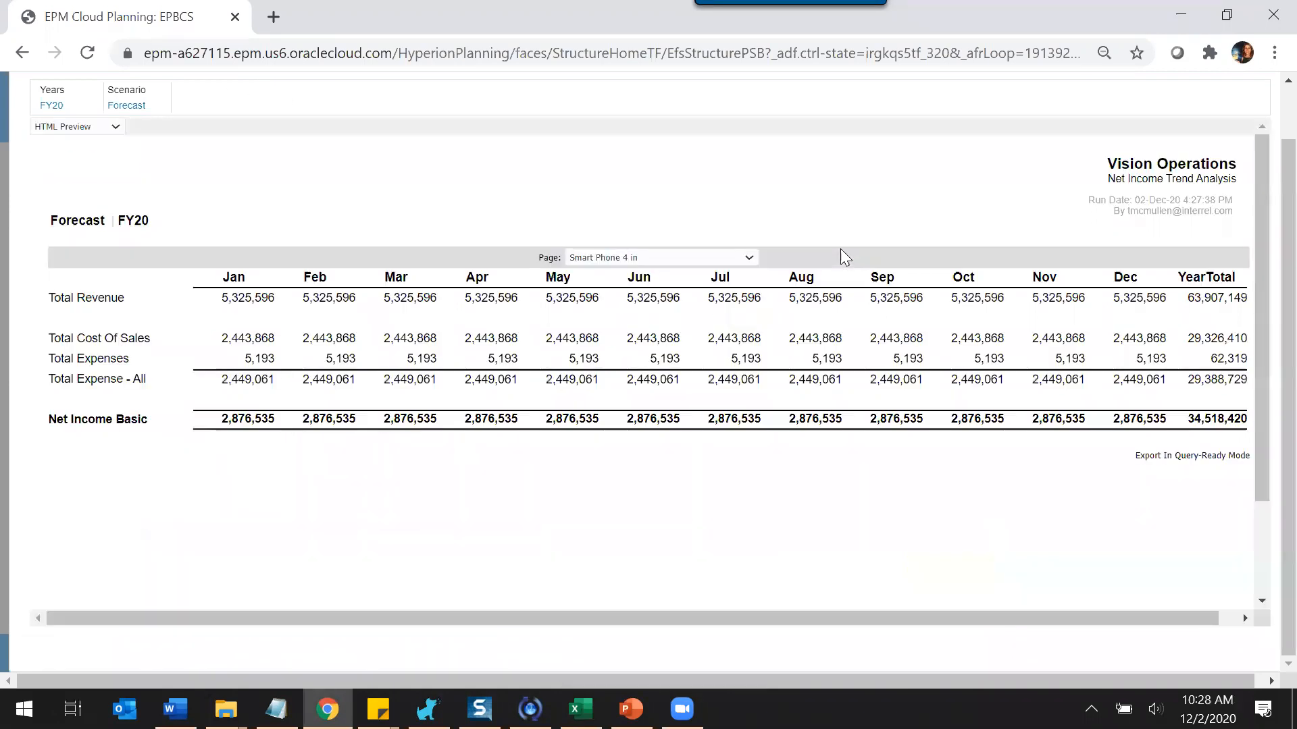
click(749, 259)
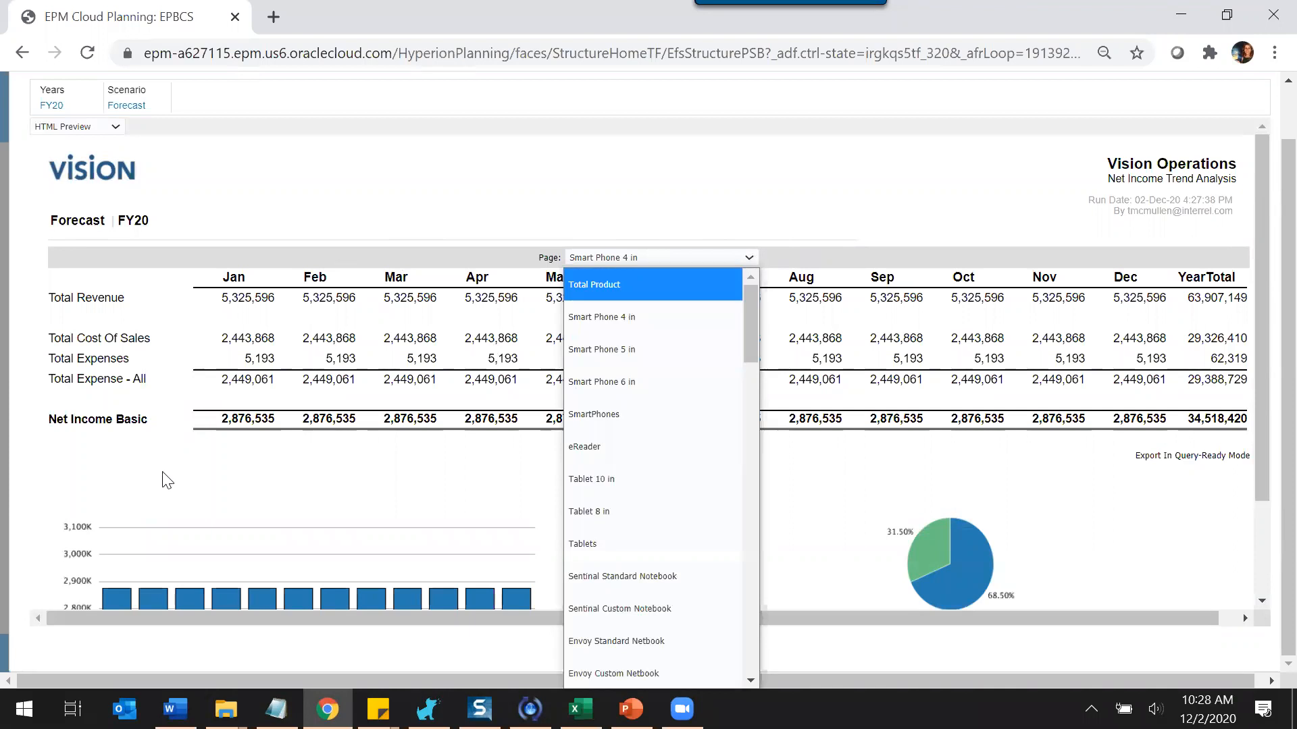
click(656, 379)
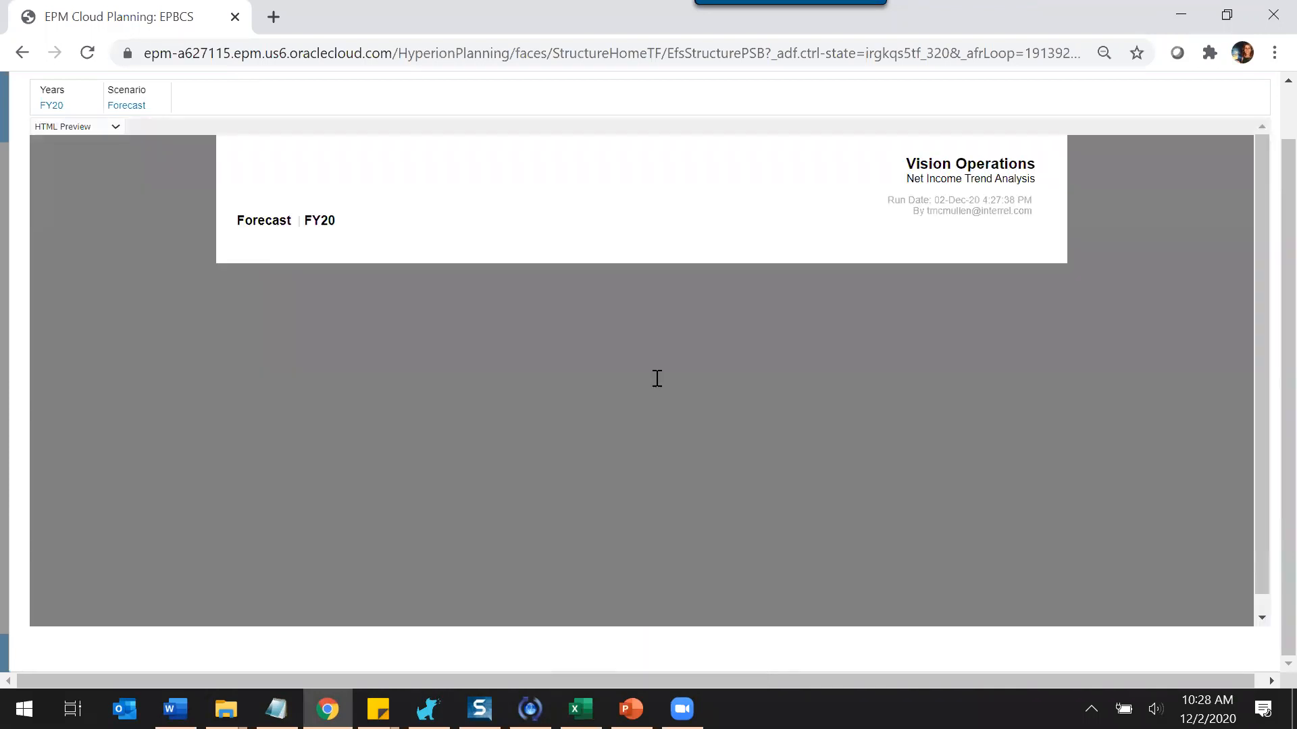
scroll(1087, 457, down, 1)
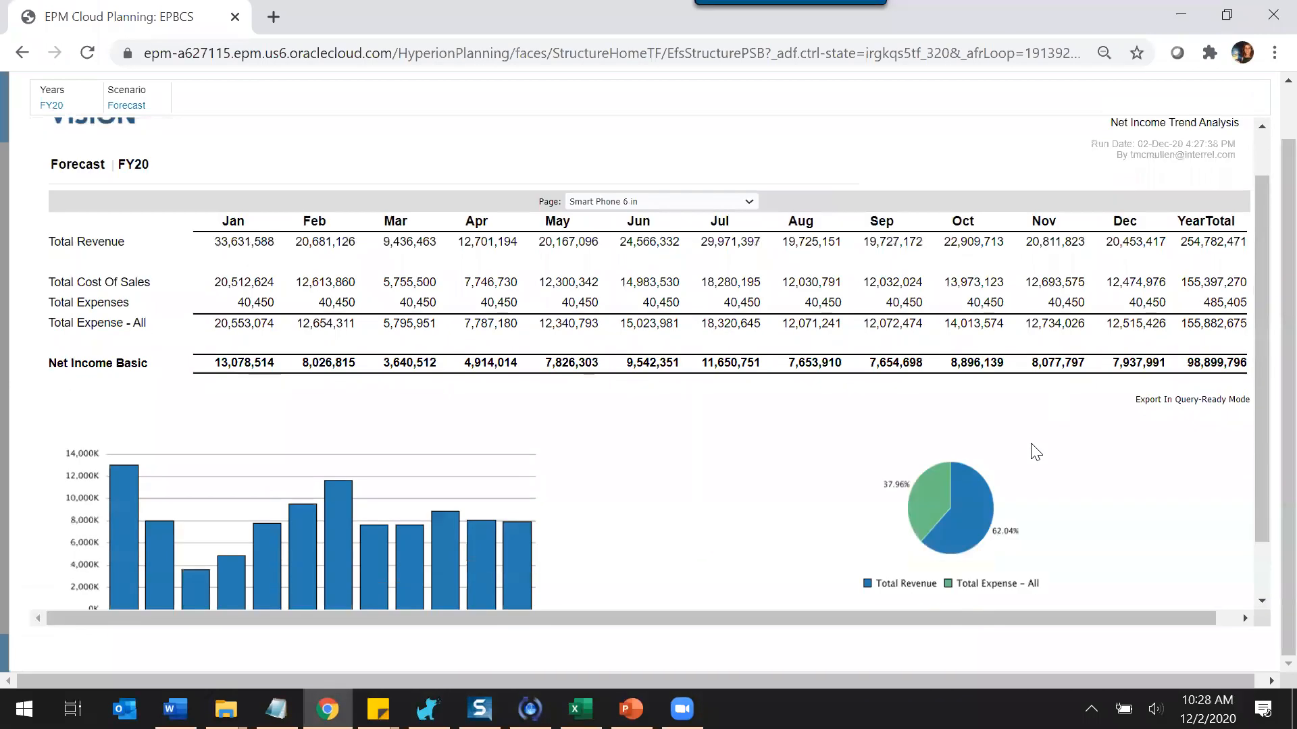
scroll(1118, 407, up, 1)
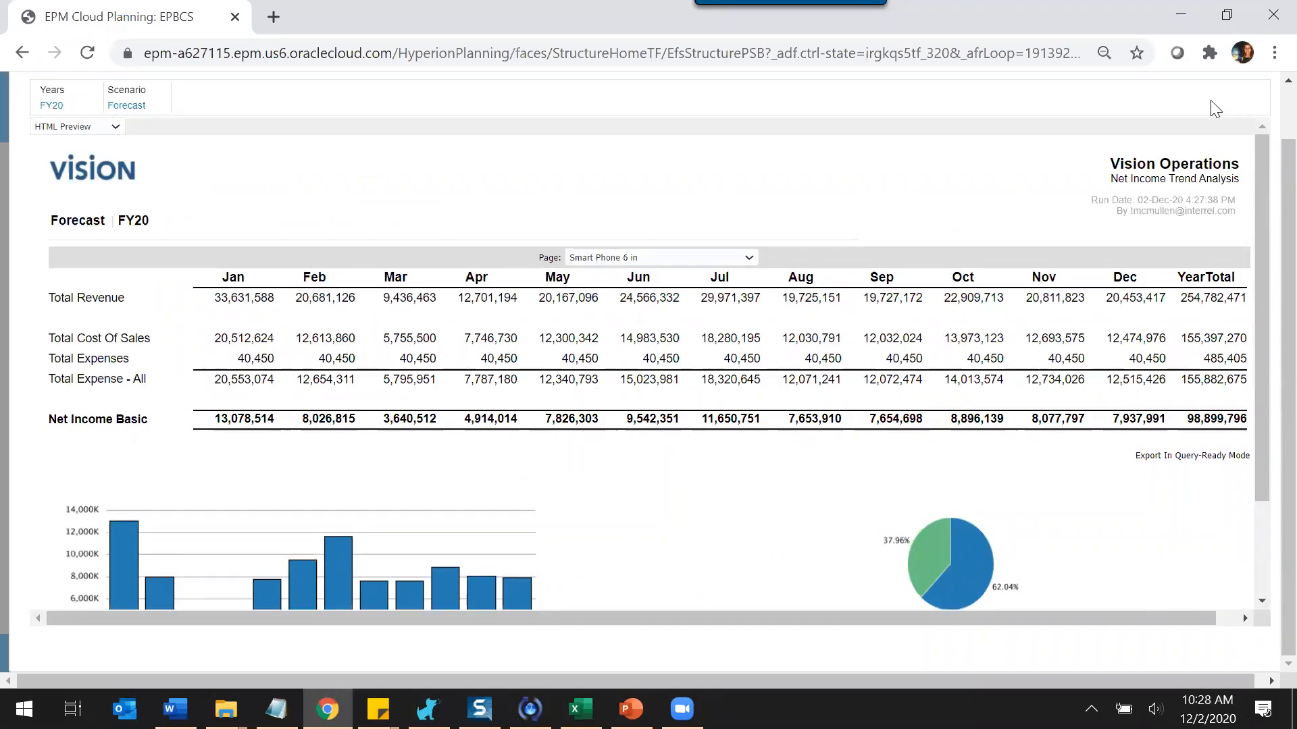
scroll(1268, 105, up, 1)
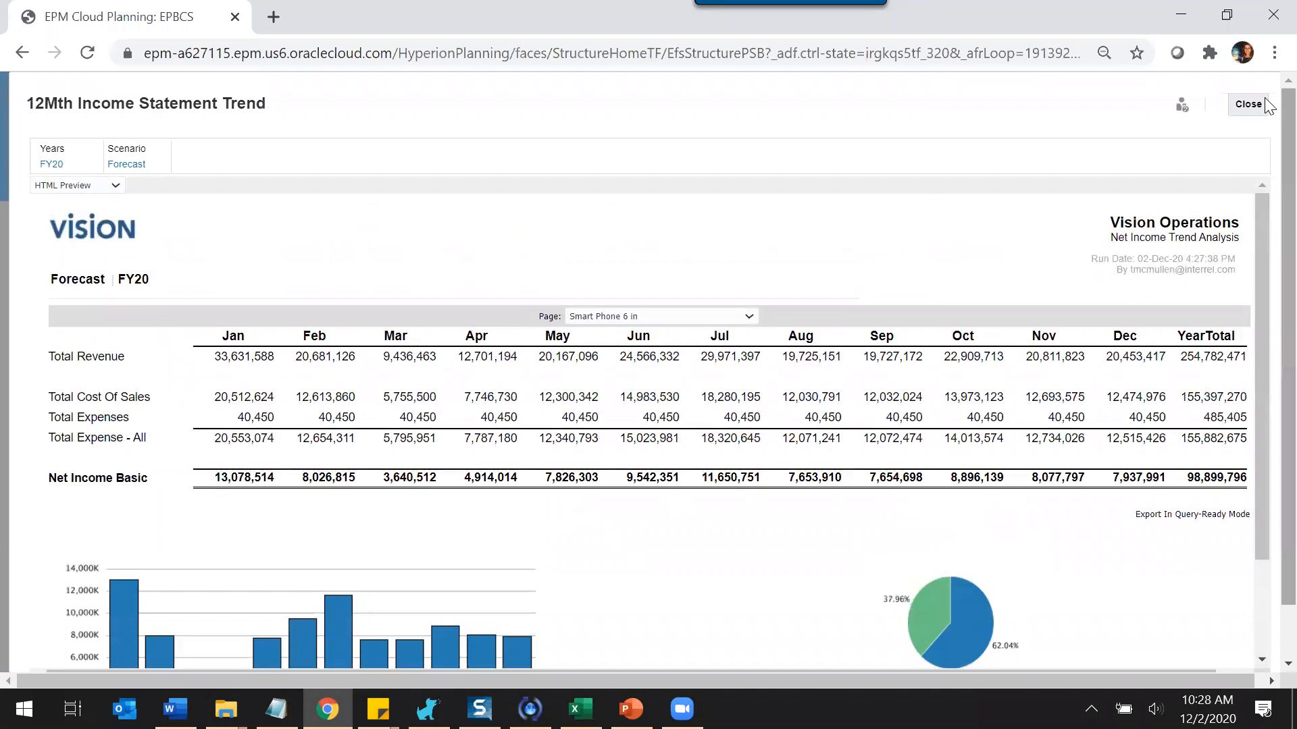
click(1252, 105)
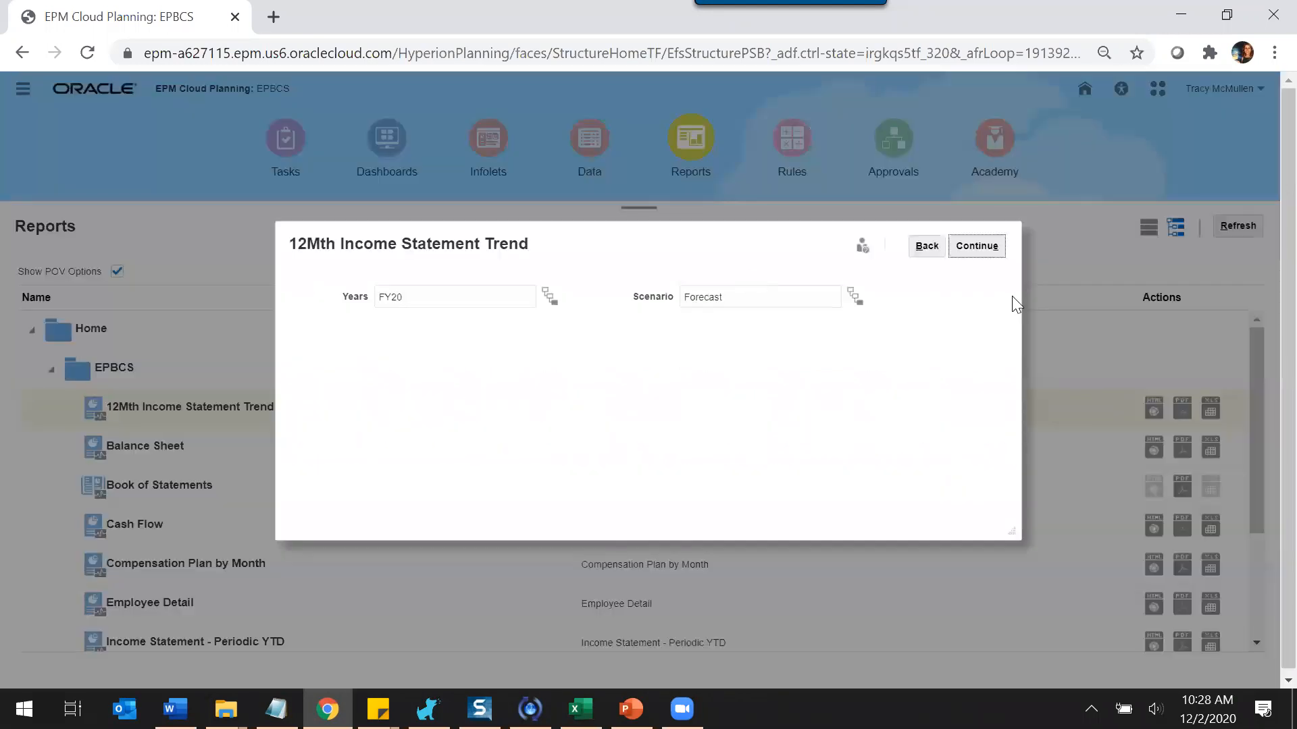
click(923, 249)
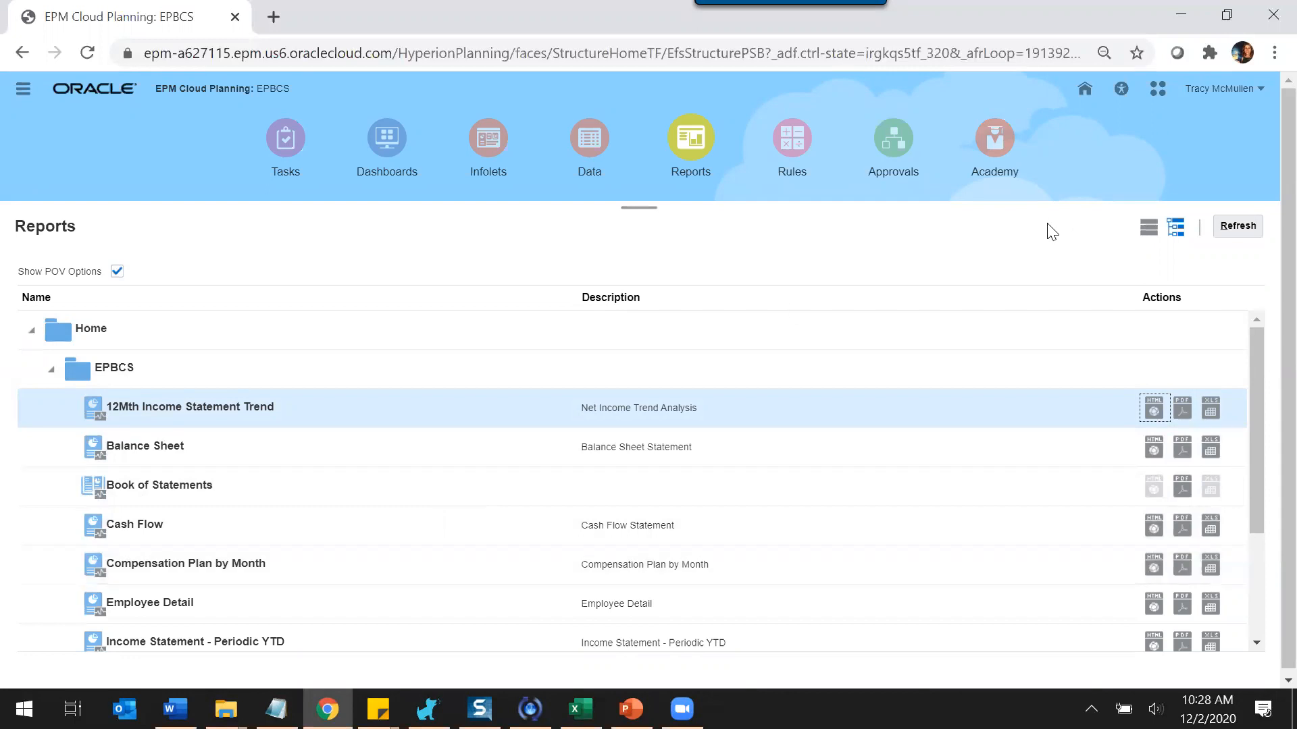
- Search the dashboards for "income statement" and open the Income Statement dashboard
click(386, 144)
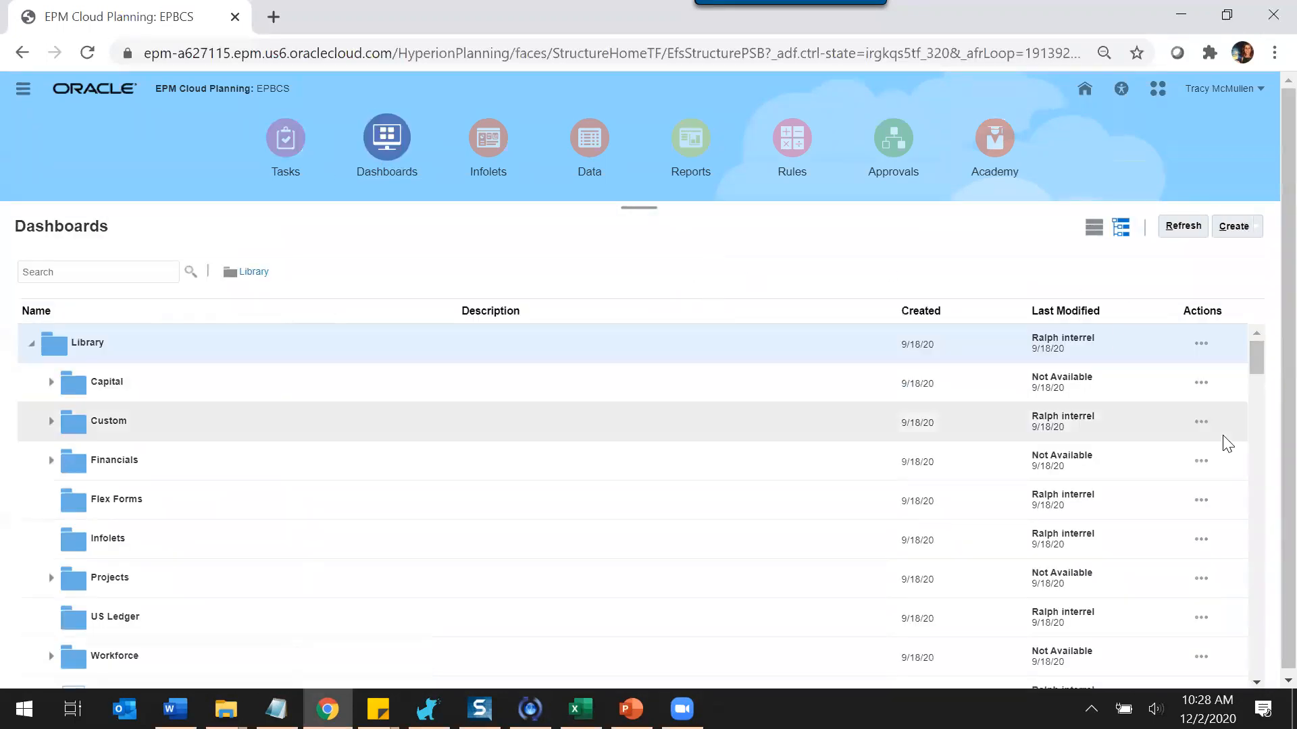
drag(1255, 358, 1255, 449)
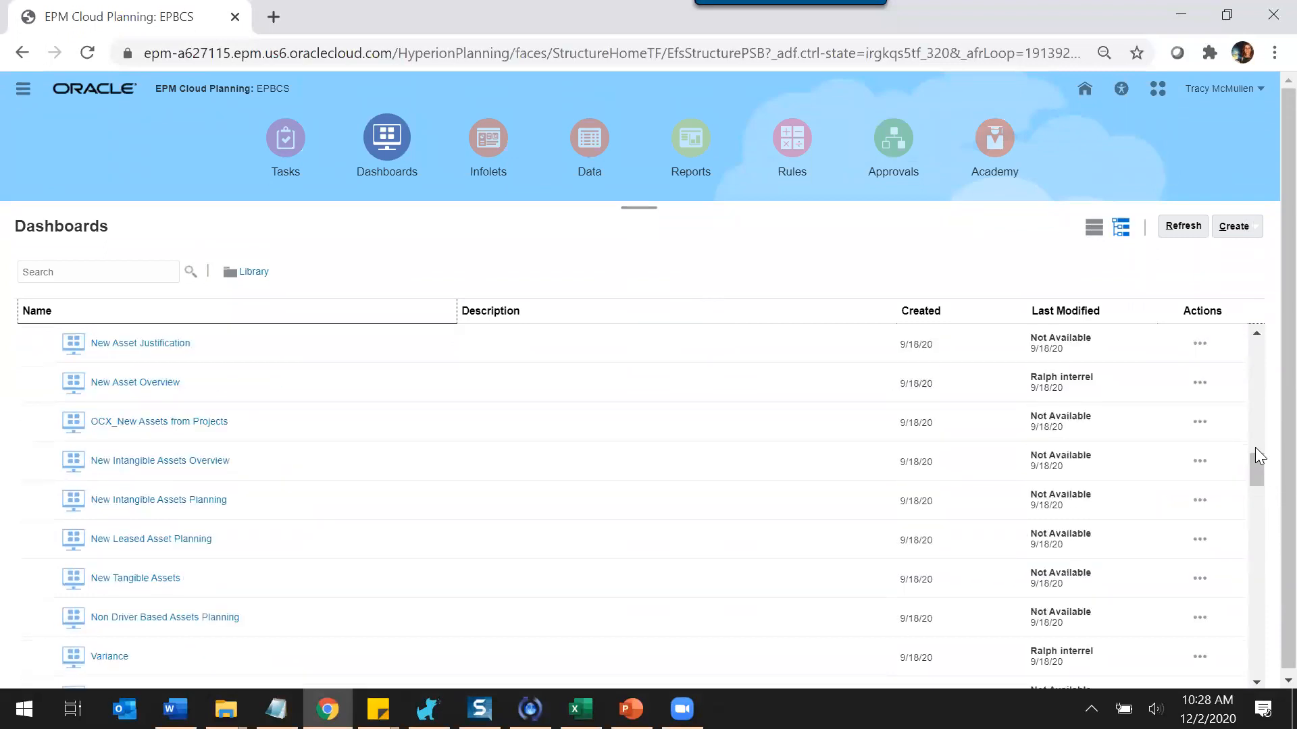
click(58, 272)
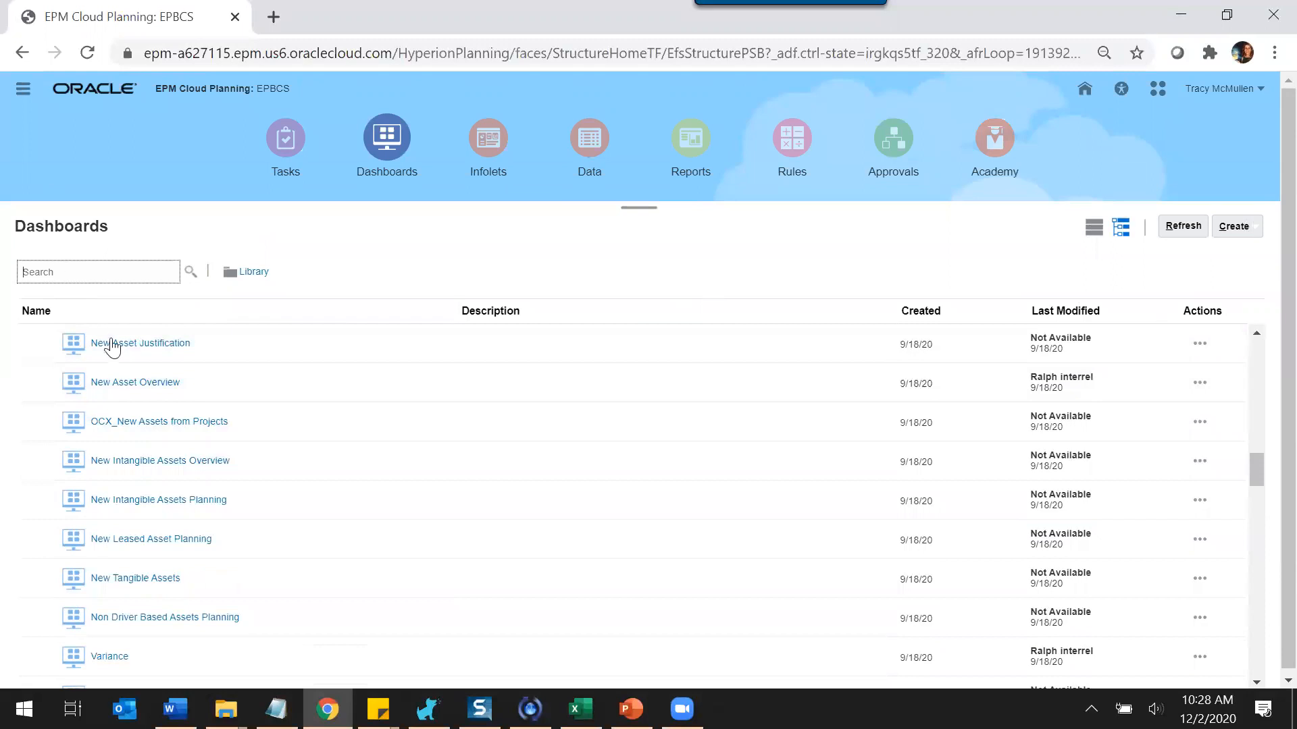
text(income)
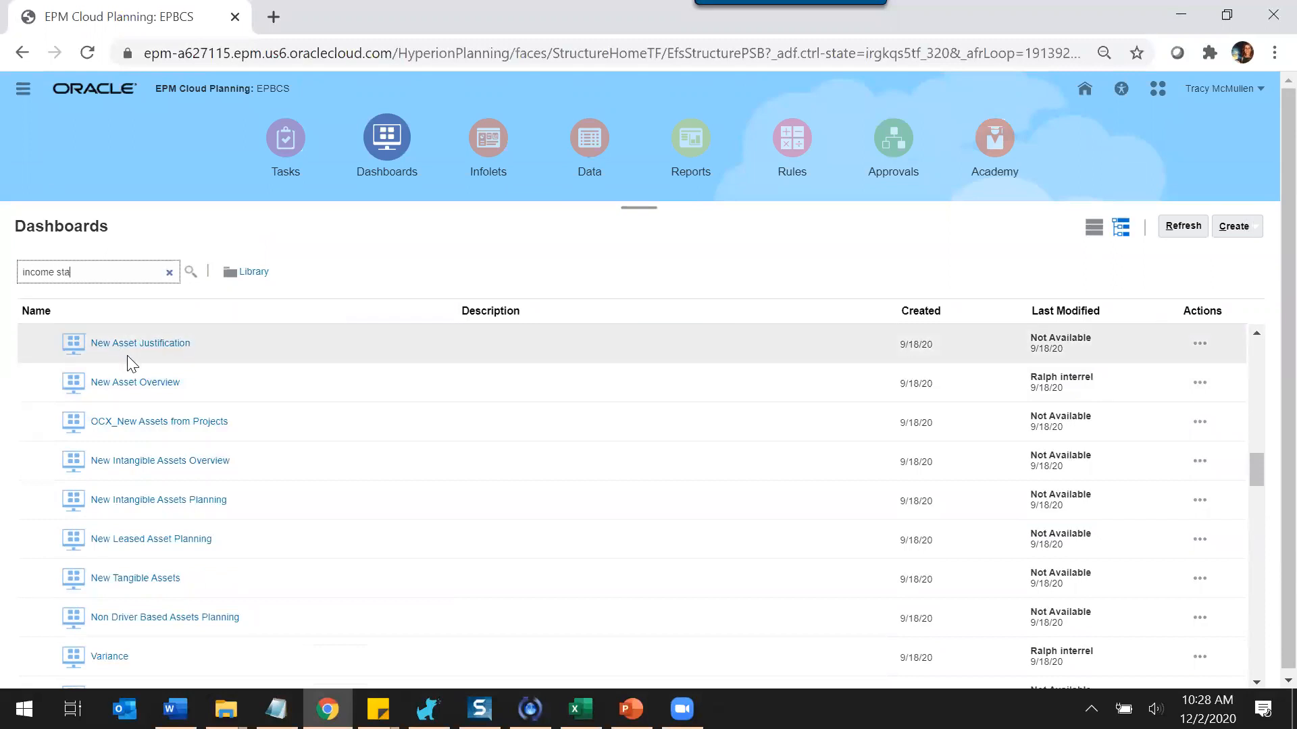
text(statement)
key(Return)
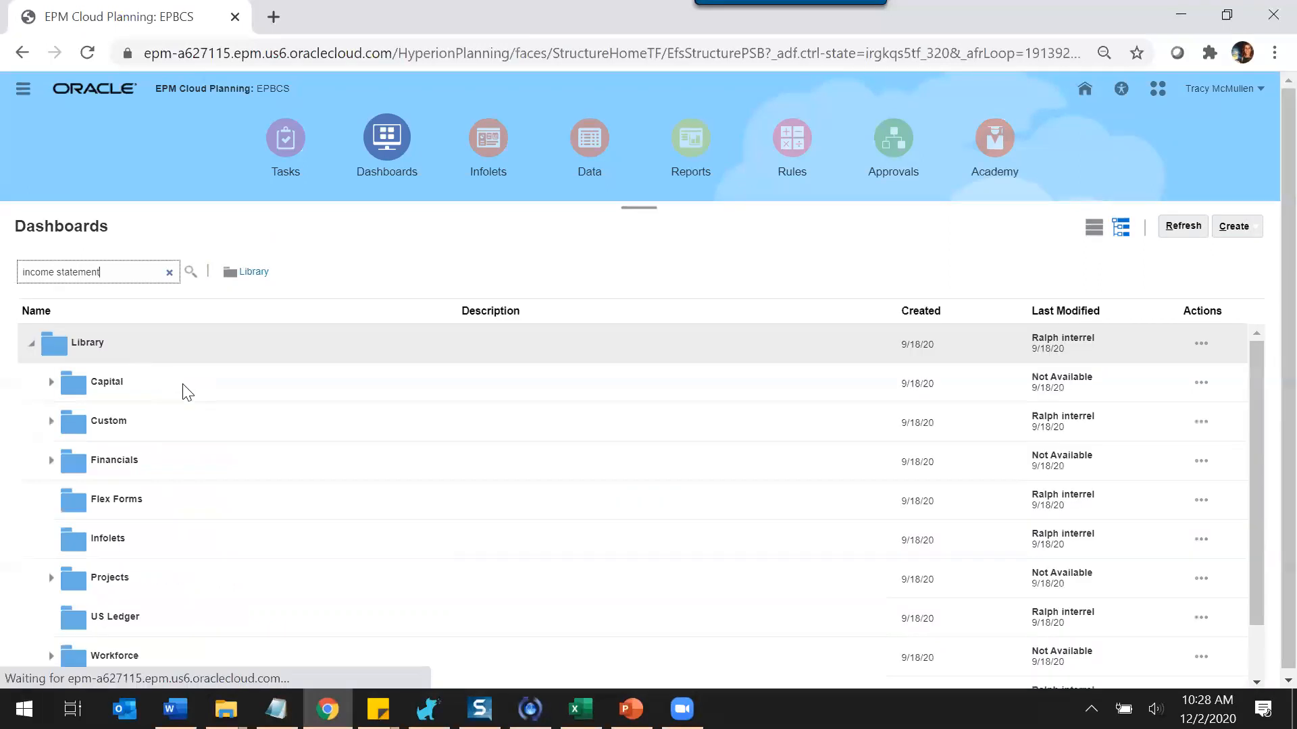
scroll(323, 327, down, 2)
click(165, 629)
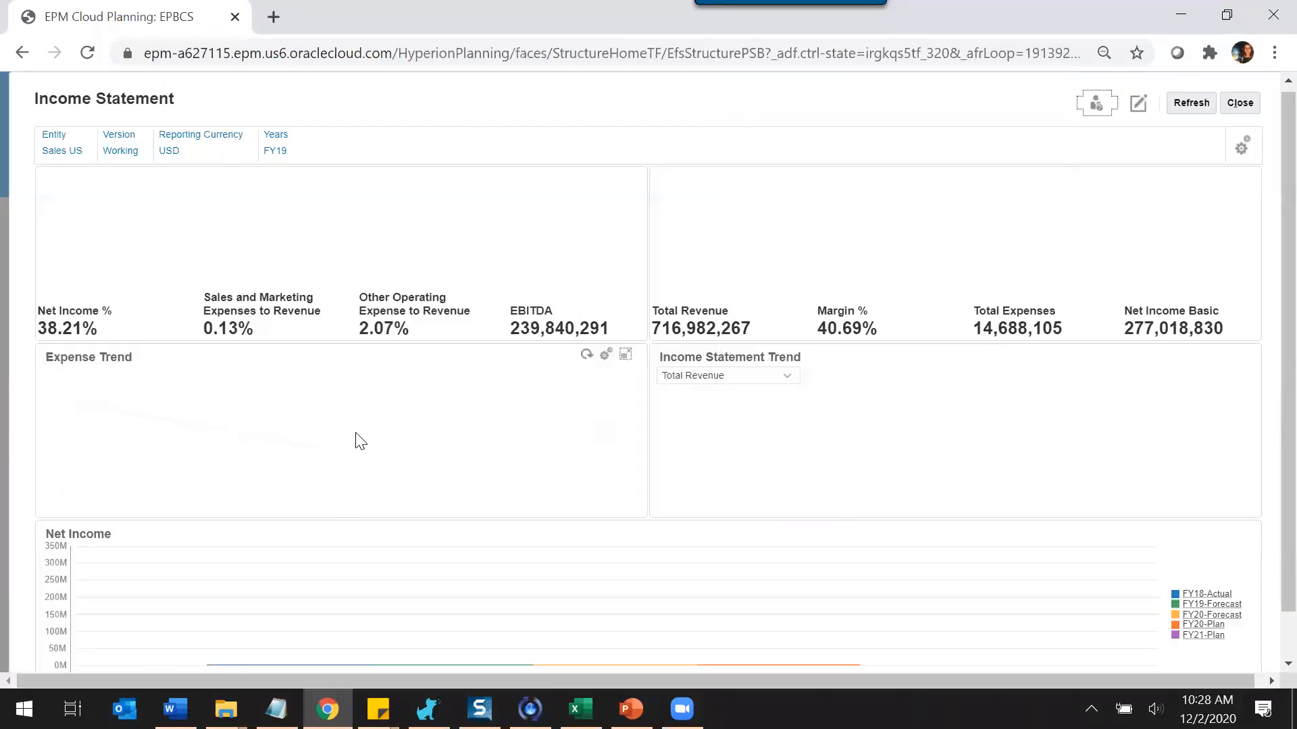
- Put the Income Statement dashboard into edit mode and change the Expense Trend chart type to Bar
click(1142, 106)
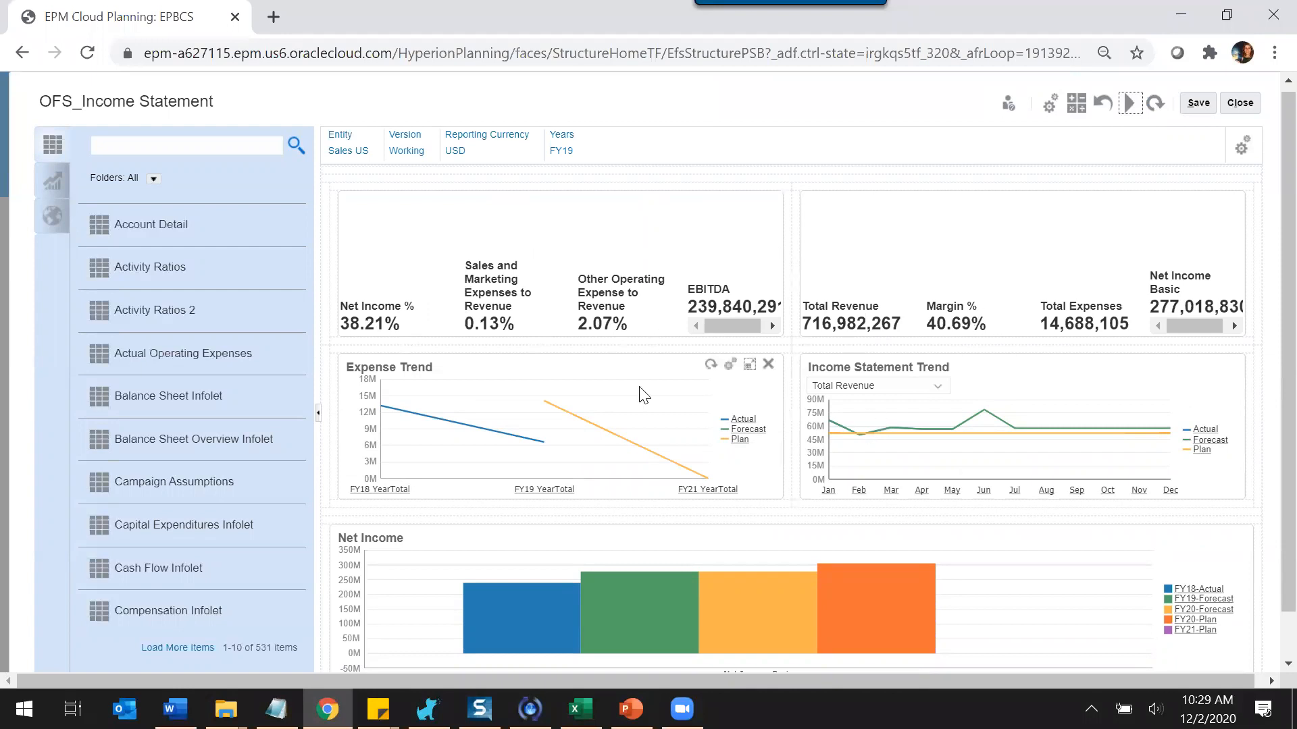
click(729, 365)
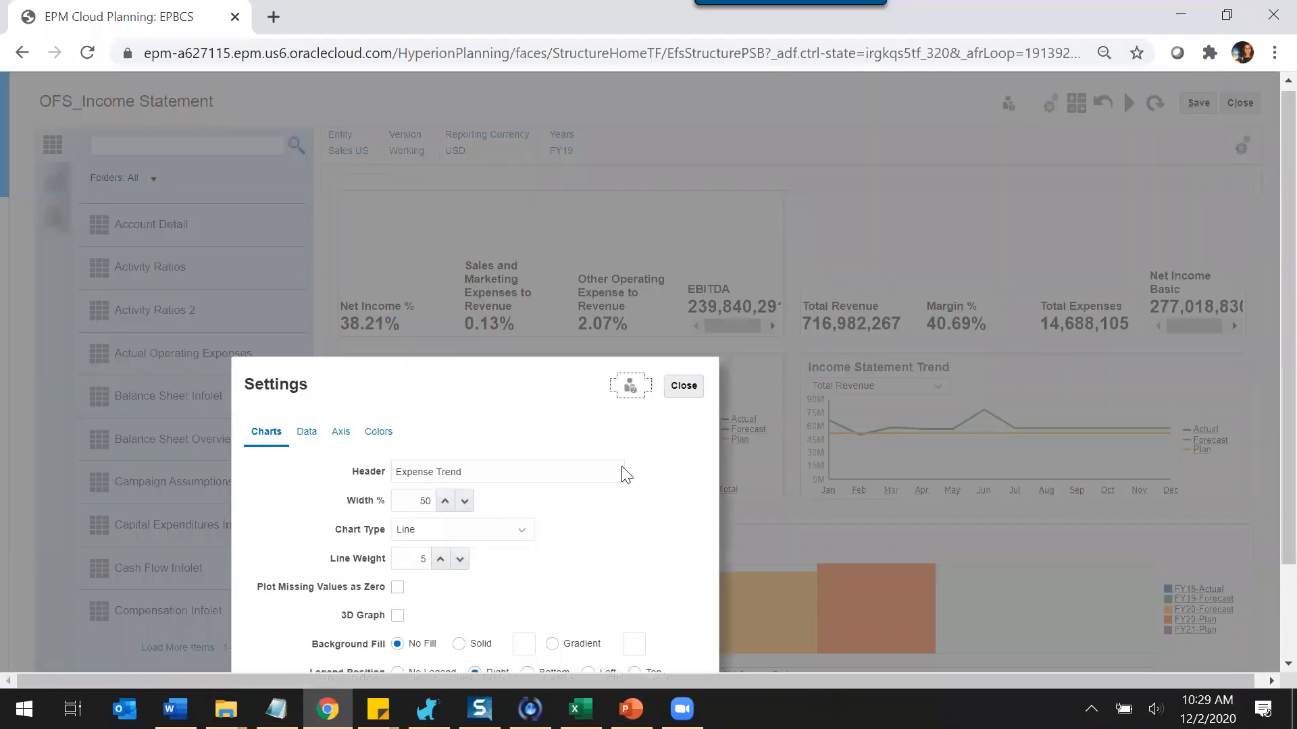
click(521, 530)
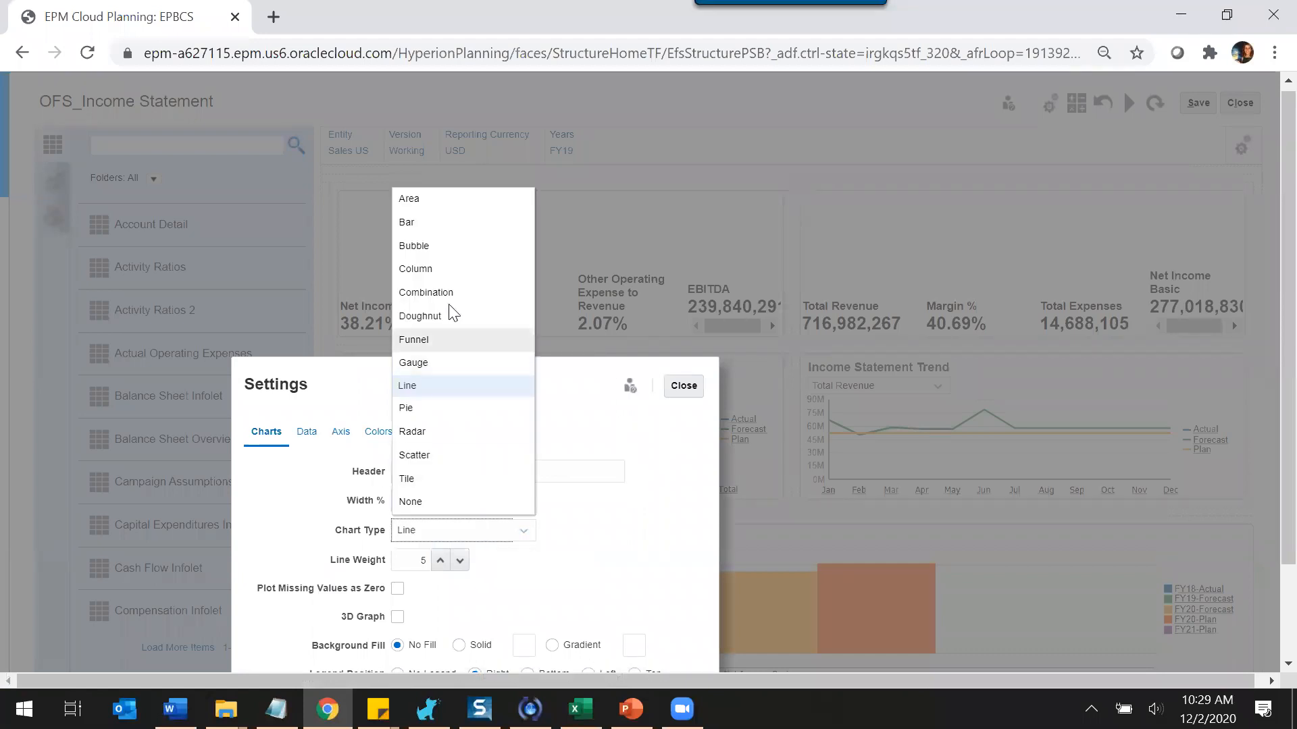
click(450, 222)
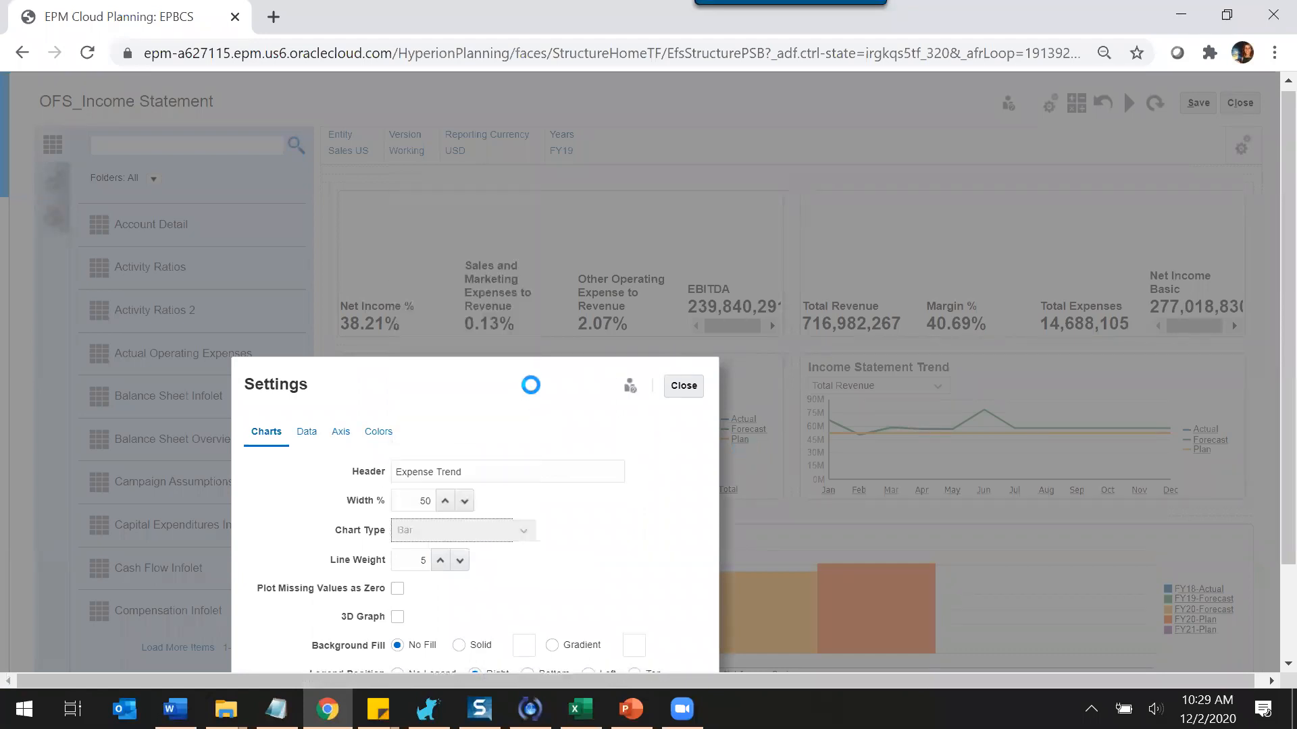
click(675, 389)
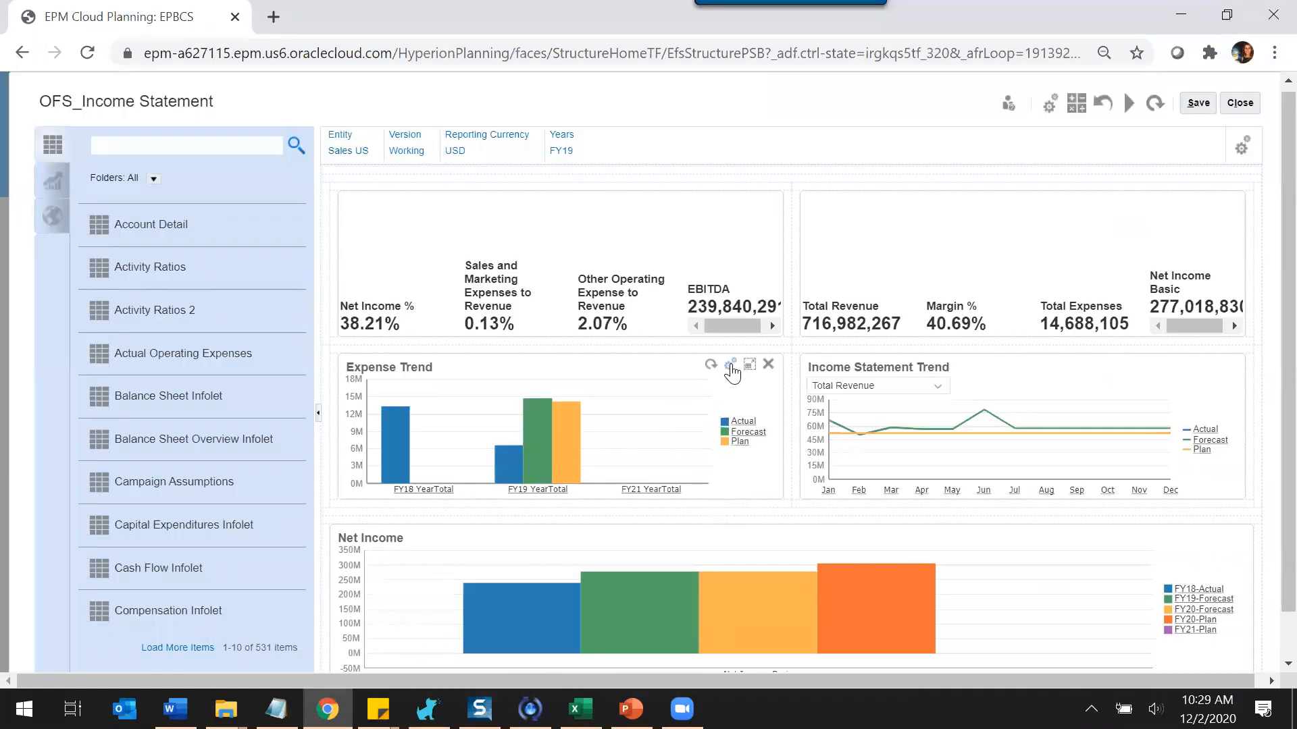
- Review the Expense Trend chart settings, and close the dashboard editor to return to the dashboard list
click(731, 366)
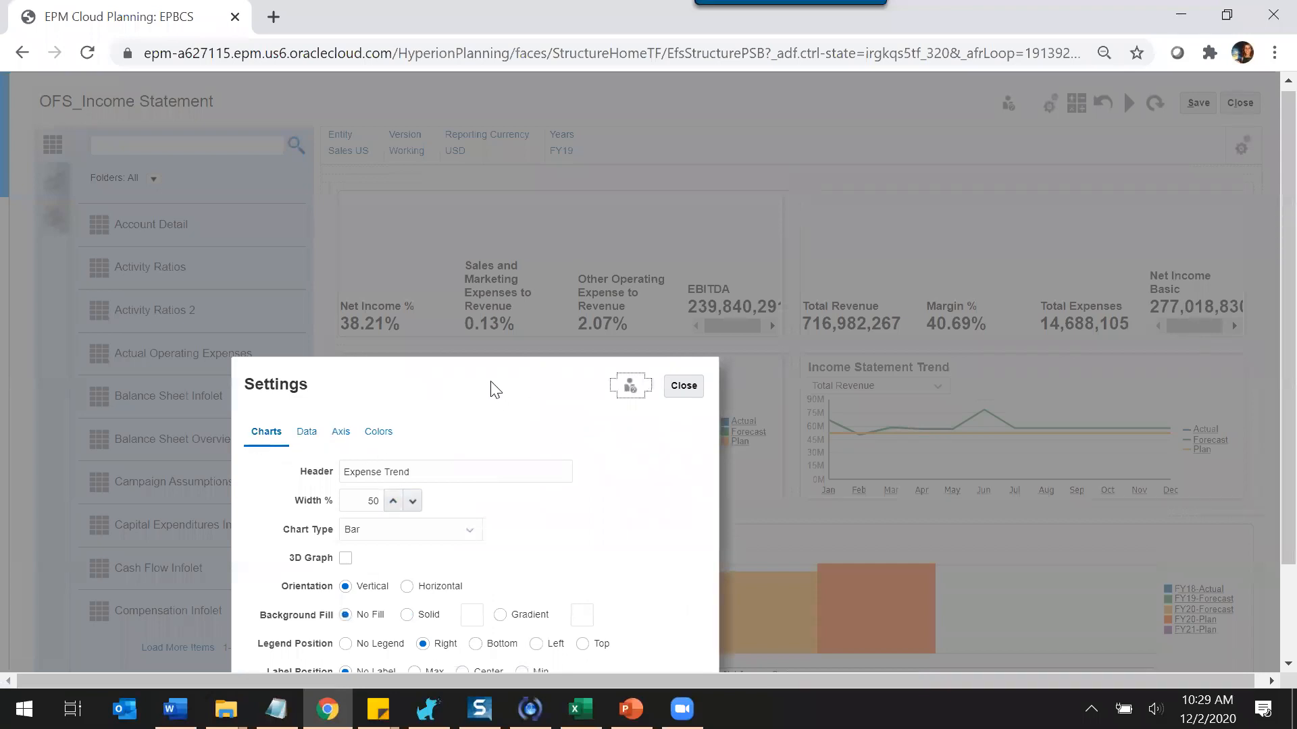
click(696, 387)
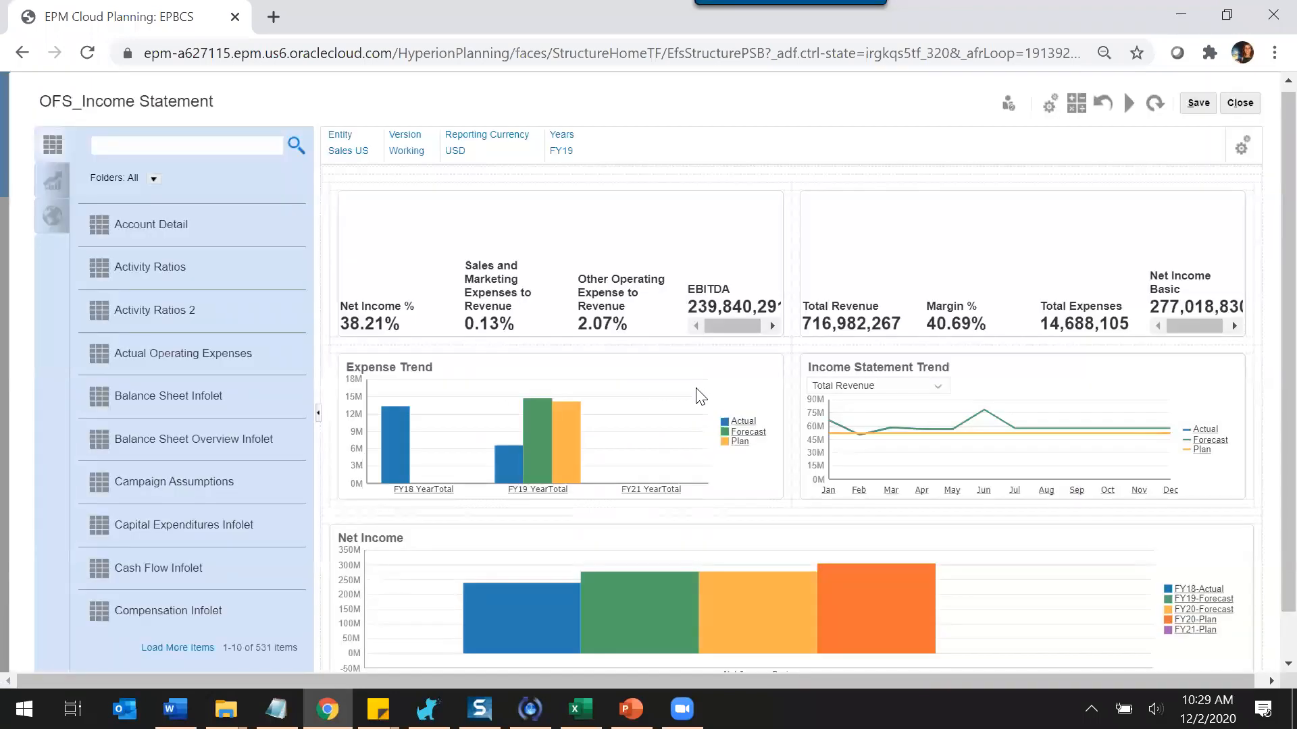
click(1240, 105)
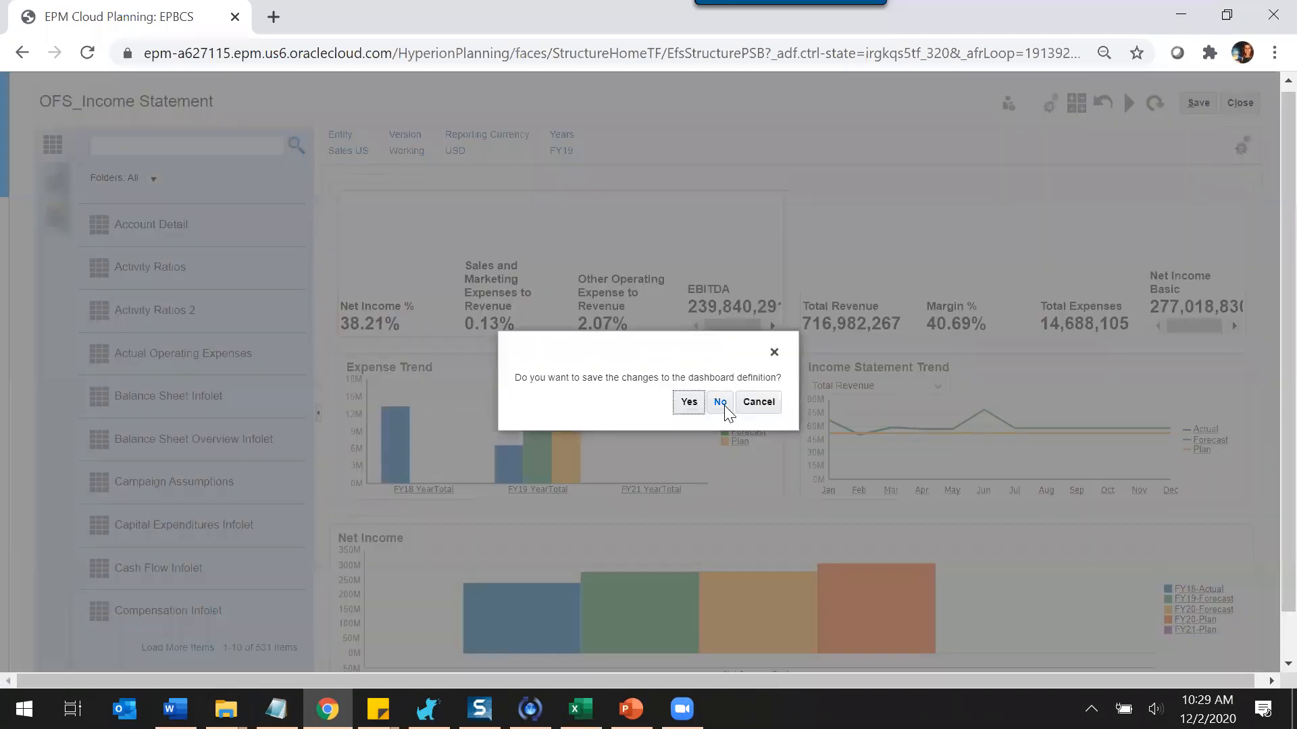
click(721, 404)
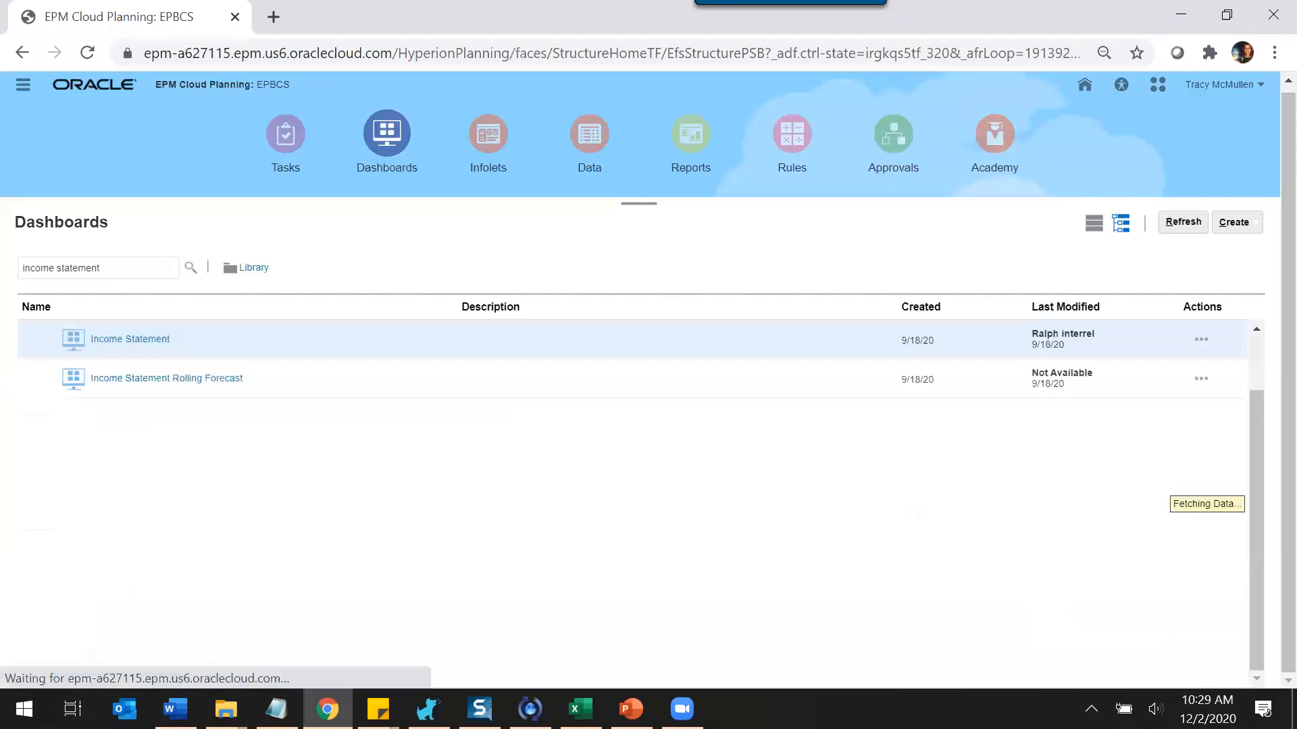
- Create a new Dashboard (not 2.0), search the forms for "expense", and place the Direct Entry Expenses form on the canvas twice, one above the other
click(1242, 225)
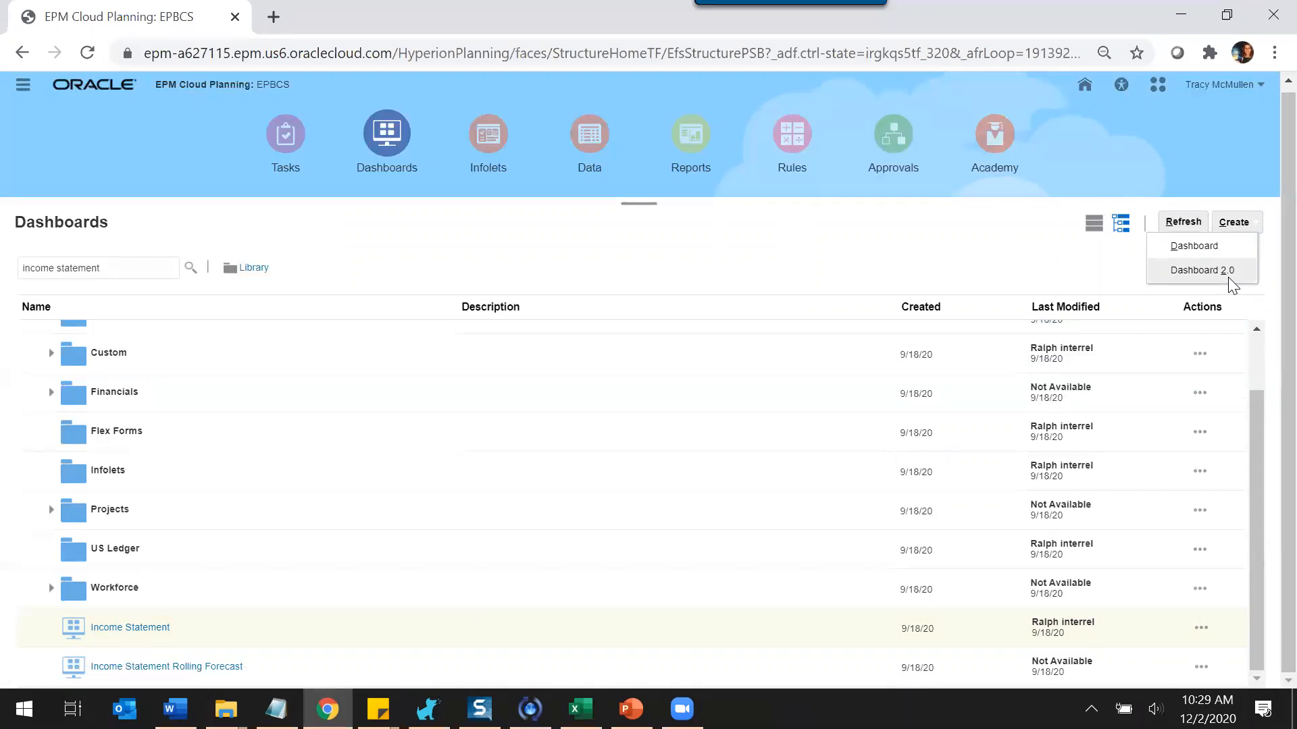
click(1202, 250)
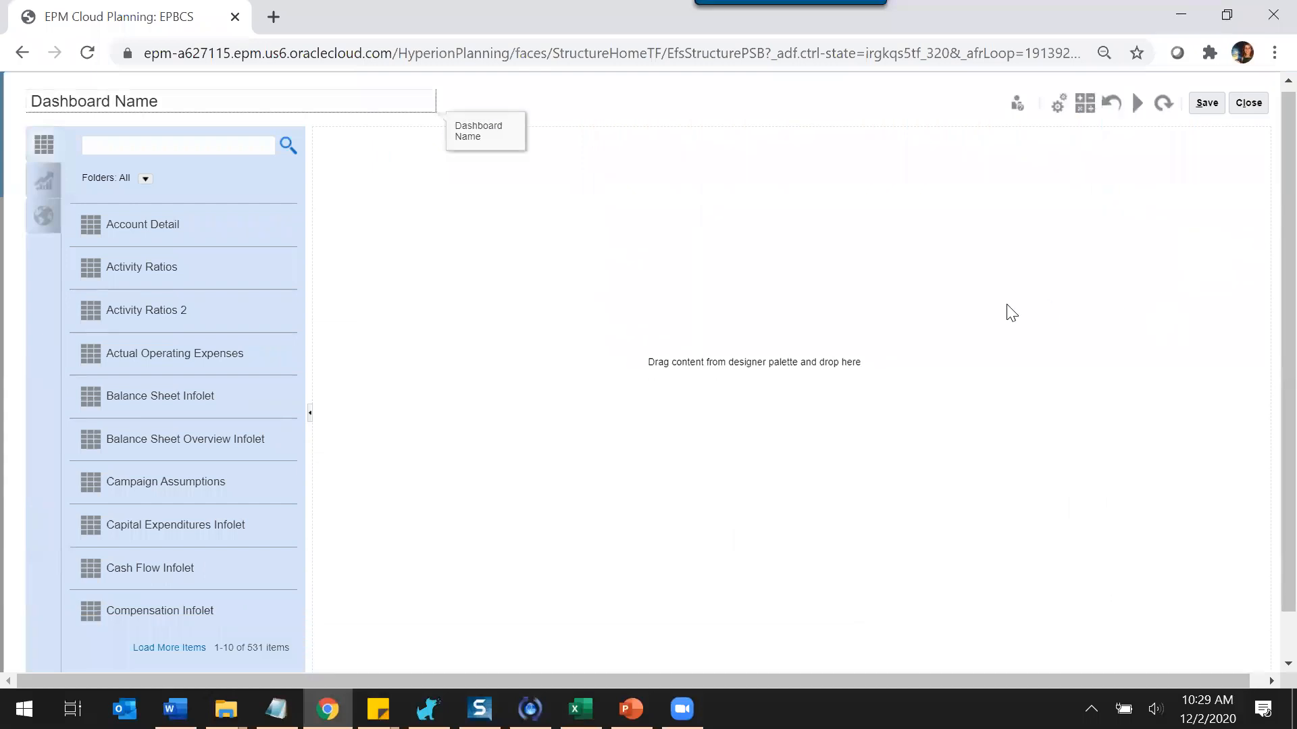
click(172, 145)
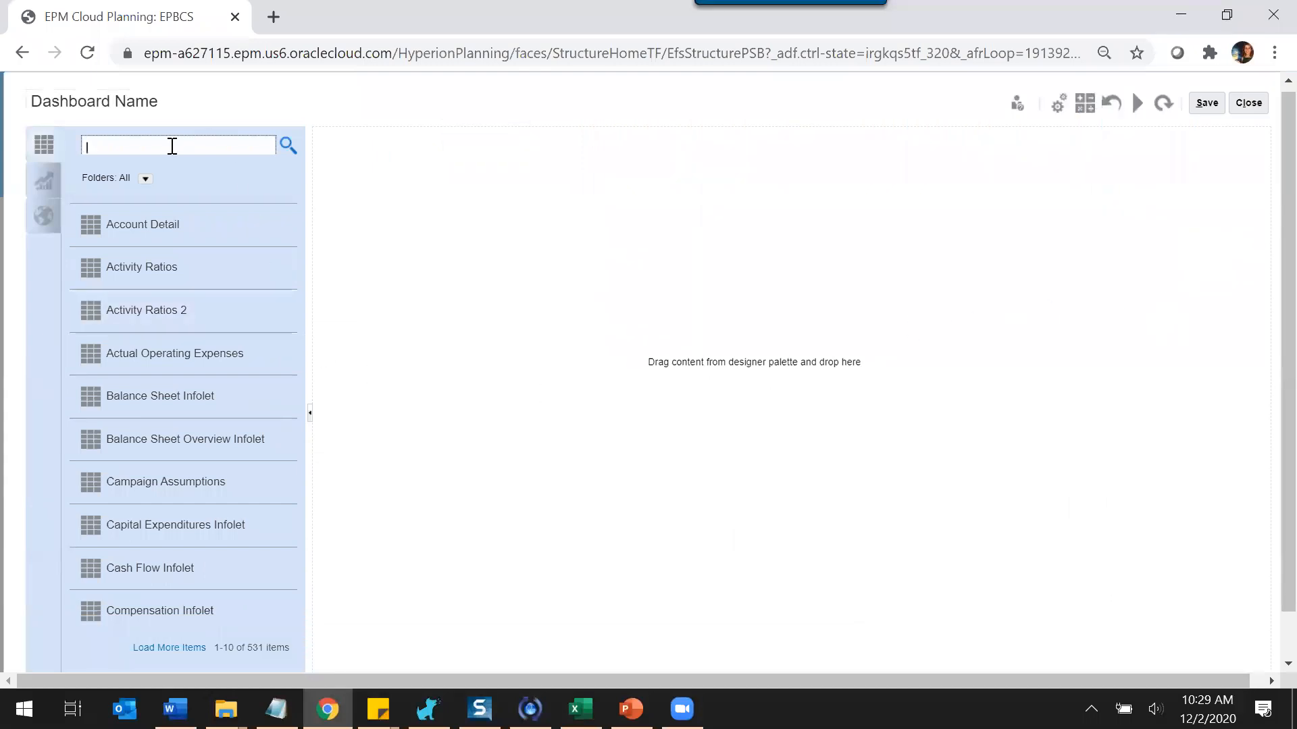
text(expense)
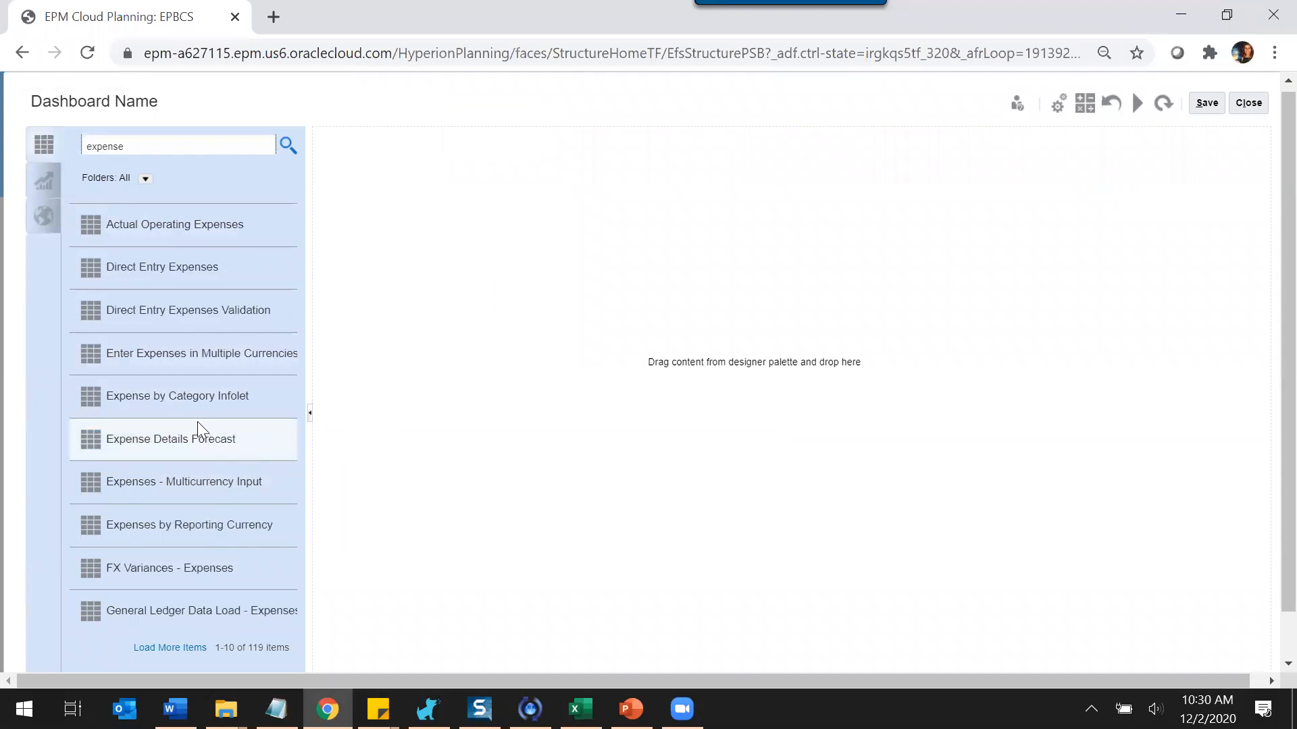
drag(87, 269, 442, 213)
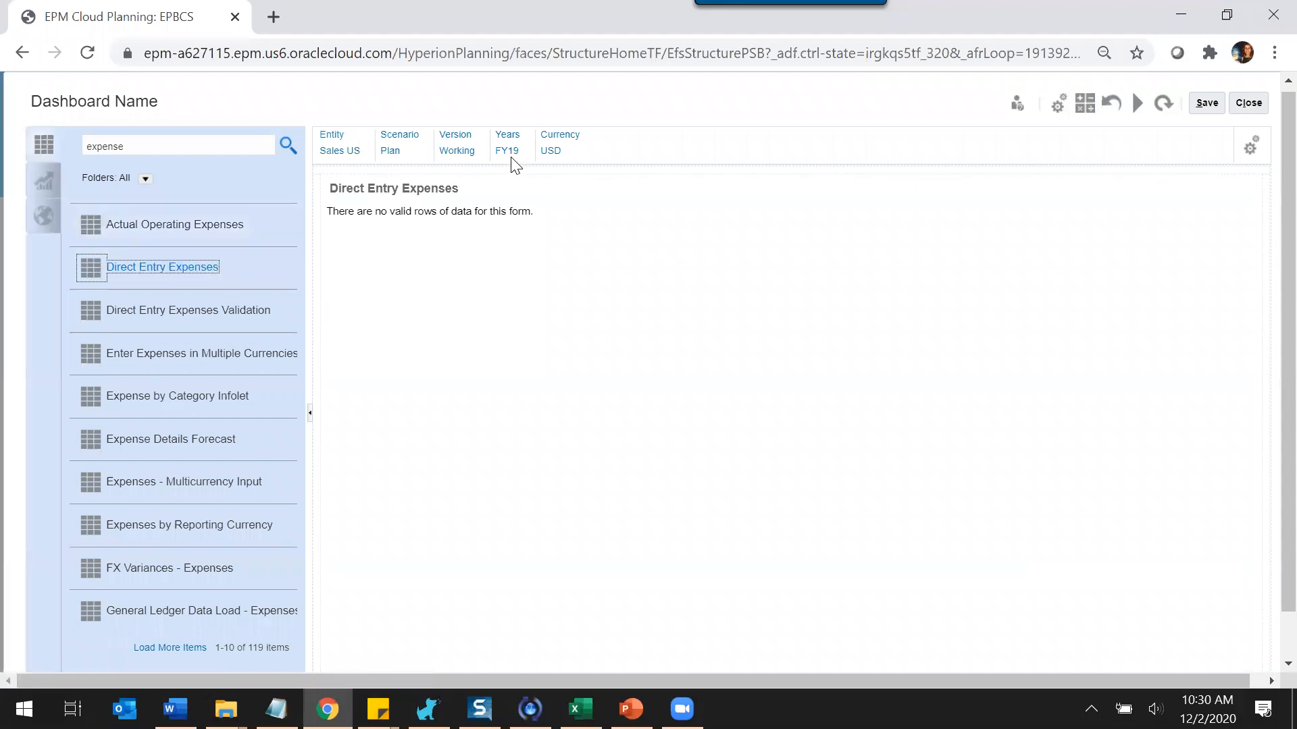
drag(106, 282, 439, 178)
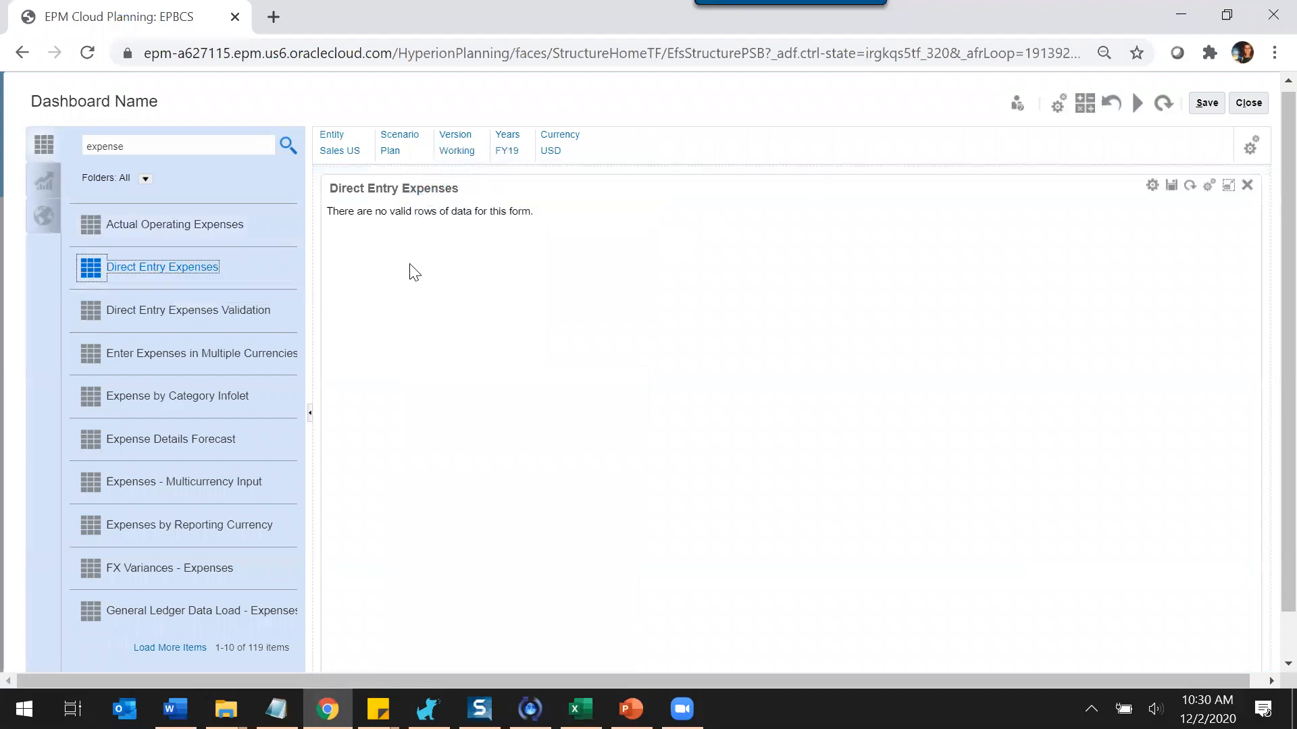
- Change the dashboard's Years member to FY20
click(515, 150)
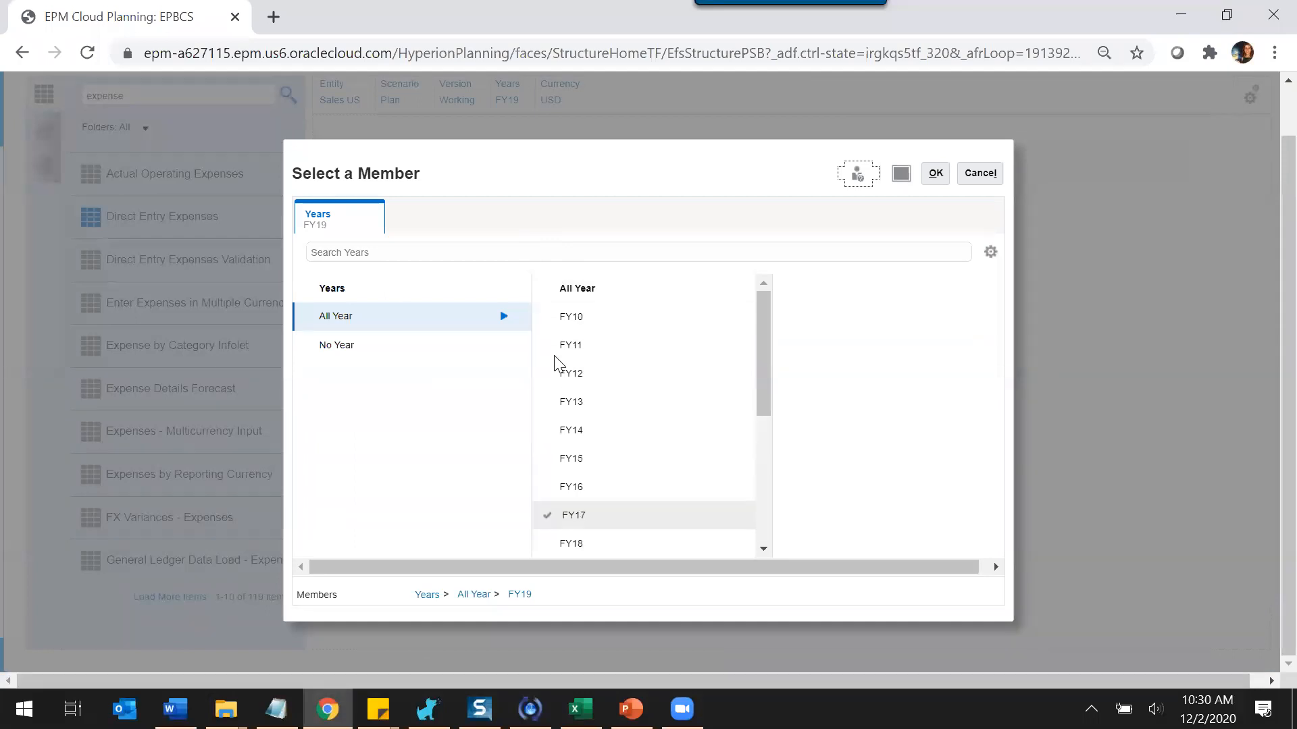
scroll(554, 364, down, 3)
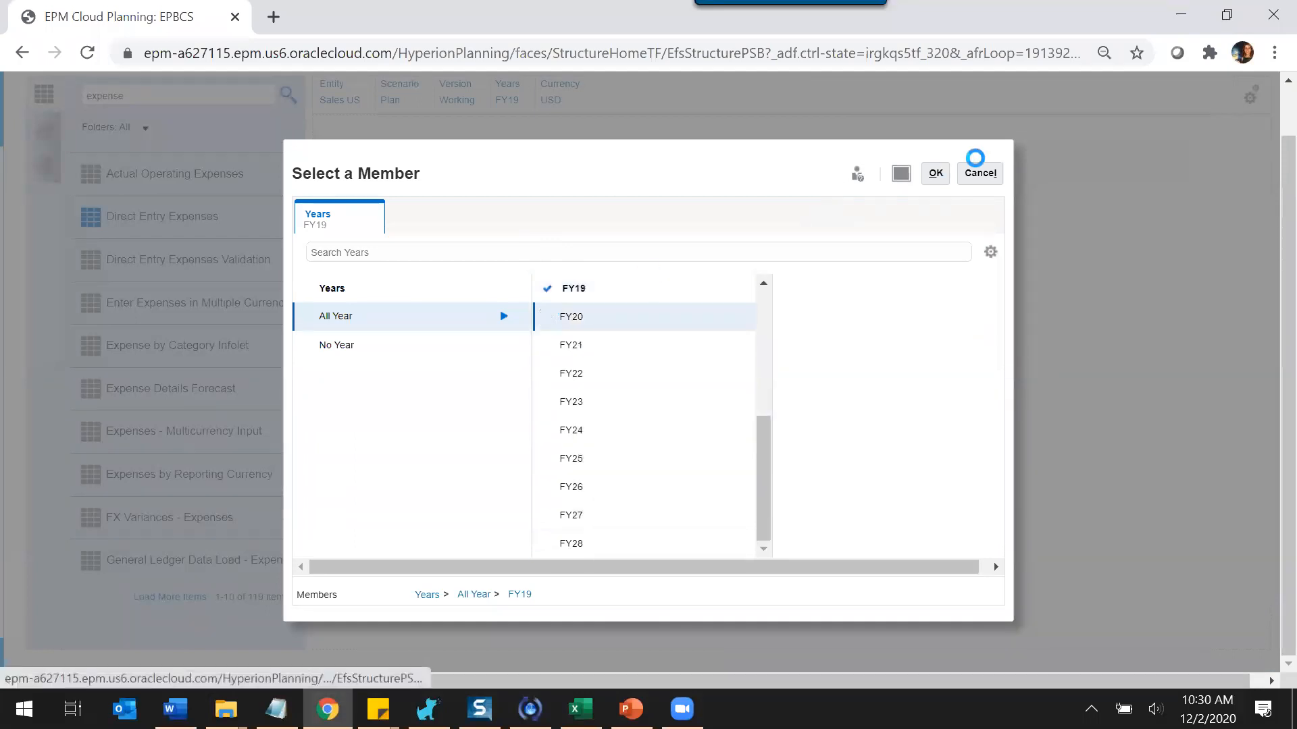
click(936, 173)
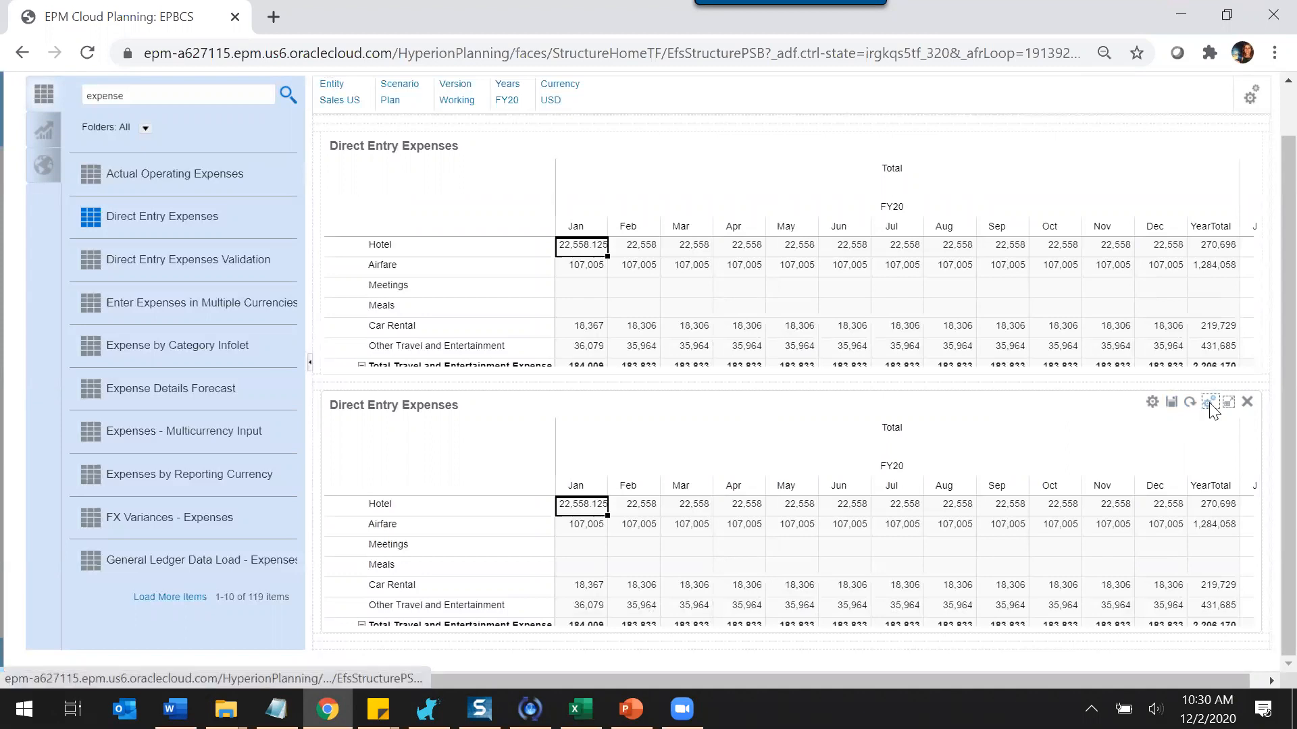
- Show the lower Direct Entry Expenses form as a chart, trying the Bar type and settling on Line
click(1208, 403)
click(878, 568)
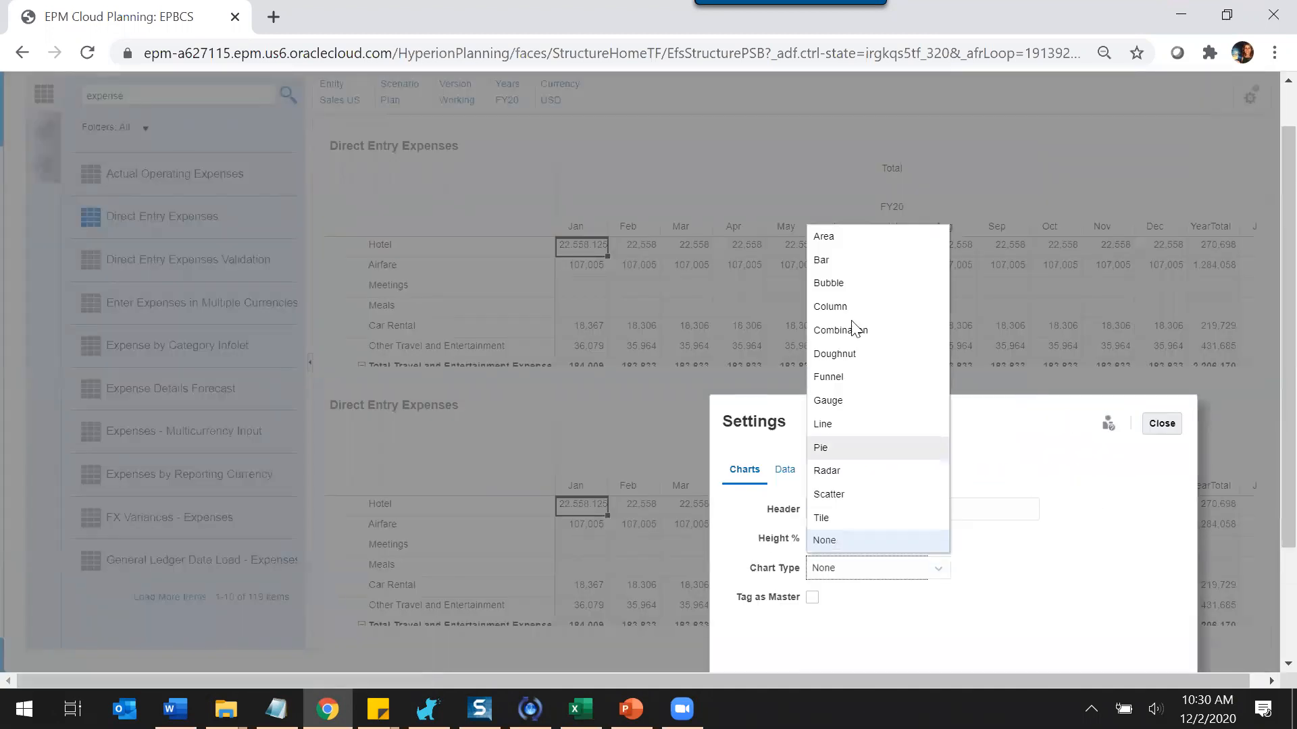
click(844, 259)
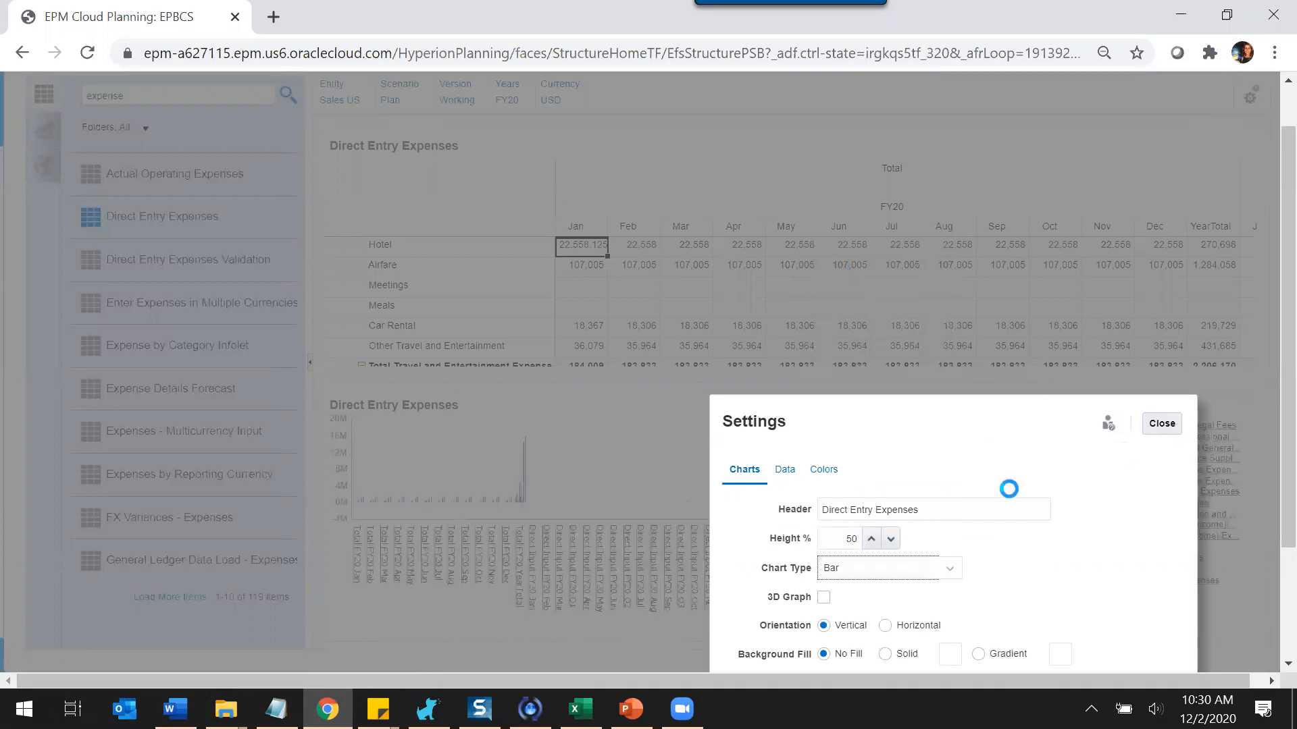
click(949, 568)
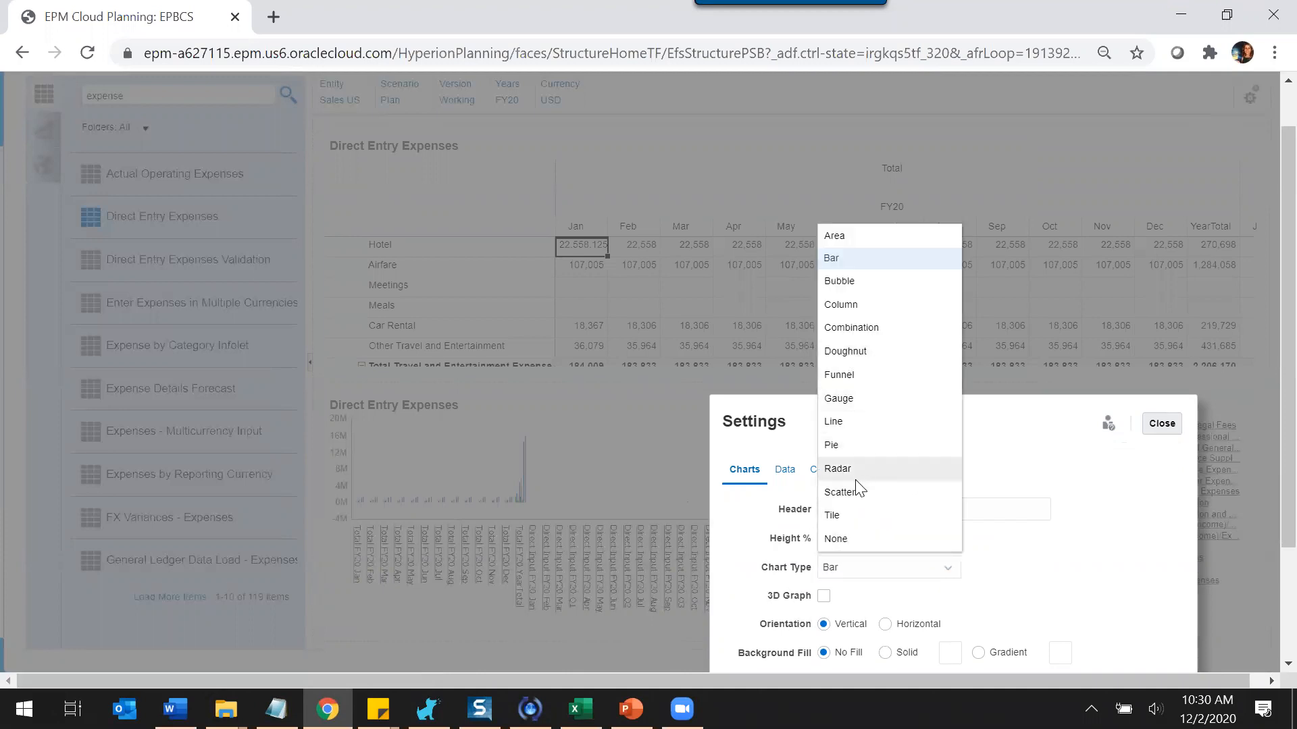
click(846, 422)
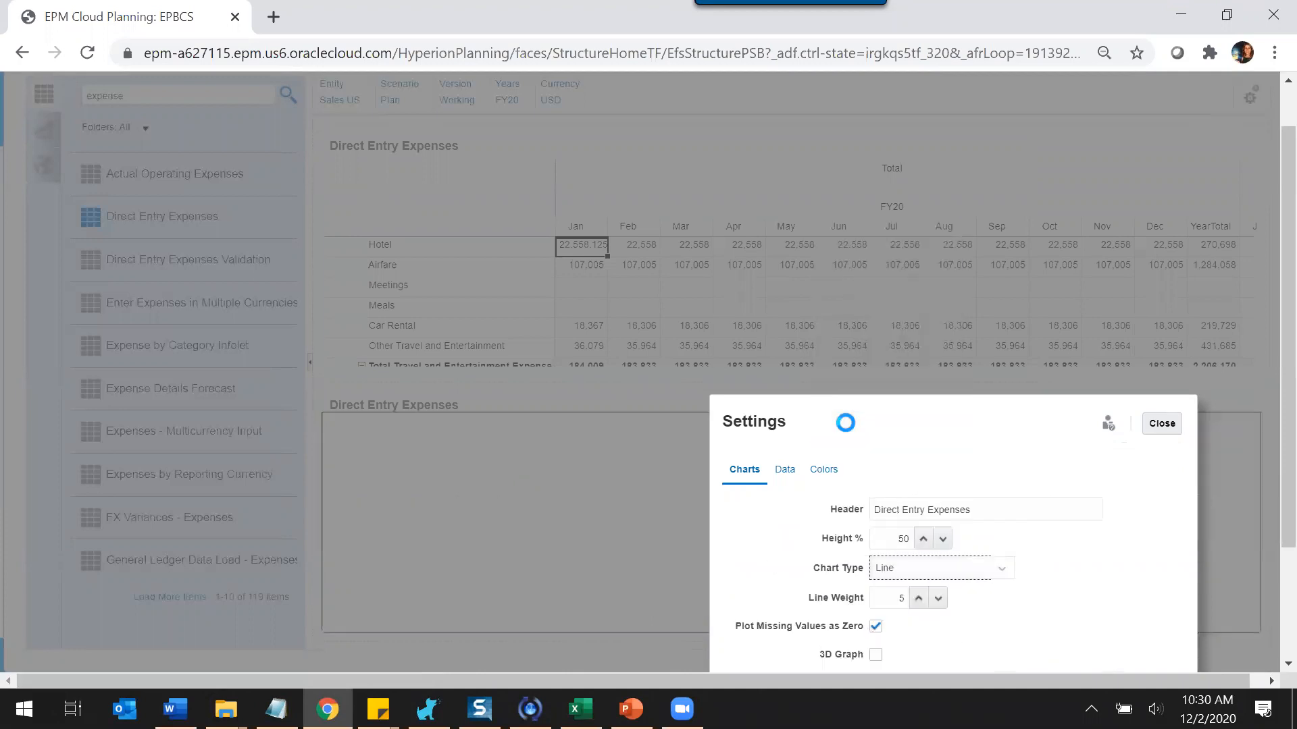
click(1158, 424)
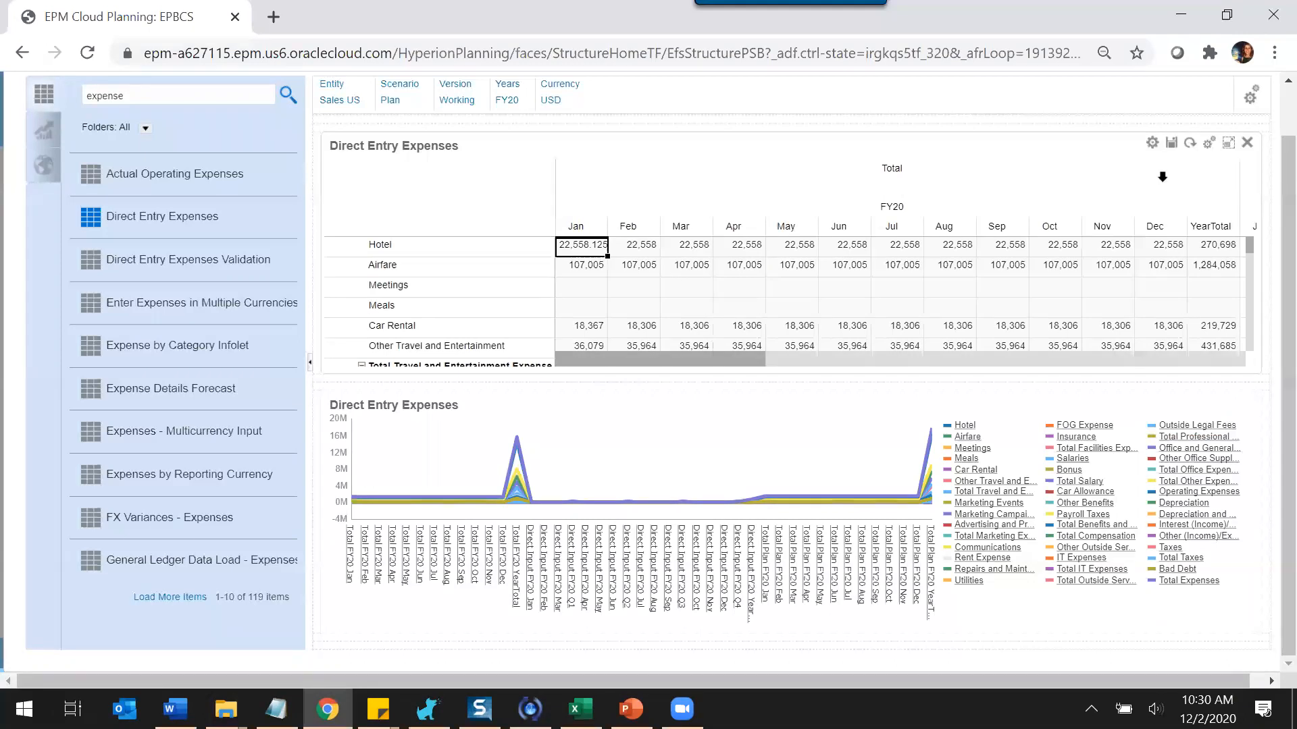
- Name the dashboard "Expense Entry Dashboard - needs some work" and save it
scroll(1265, 121, up, 1)
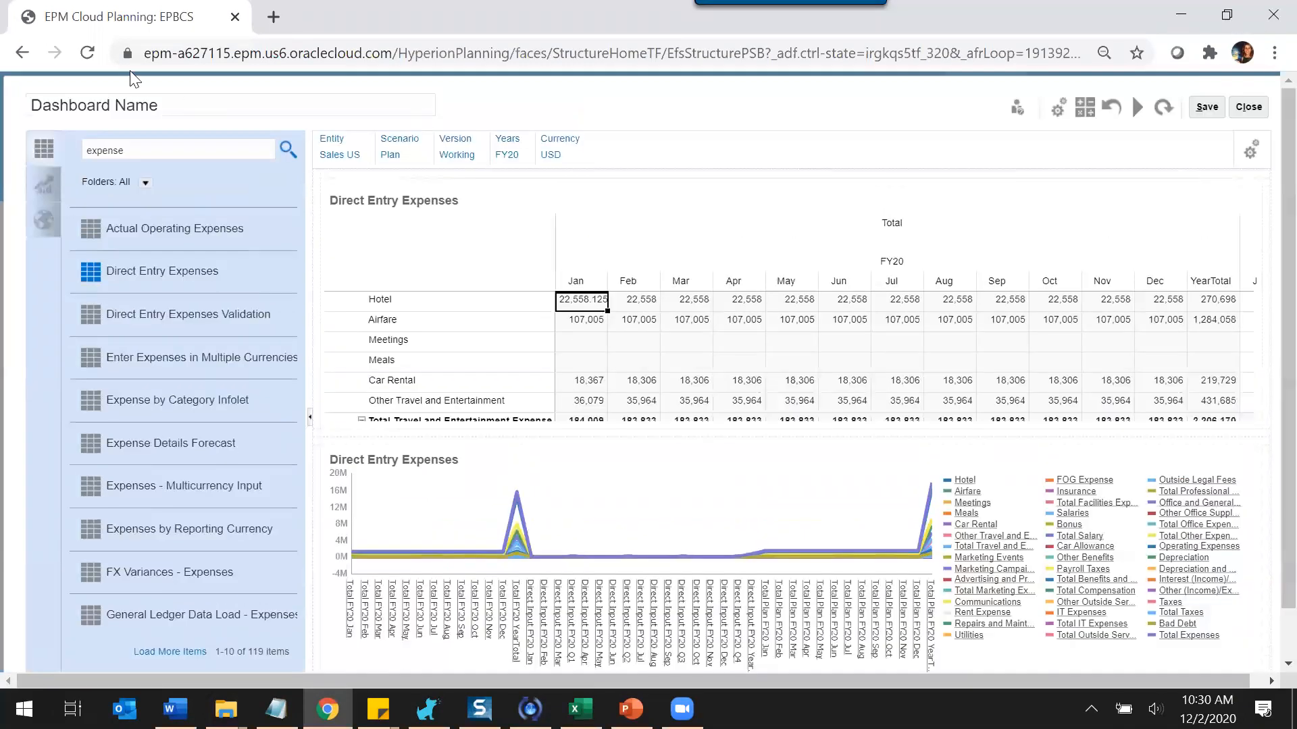
click(209, 99)
key(ctrl+a)
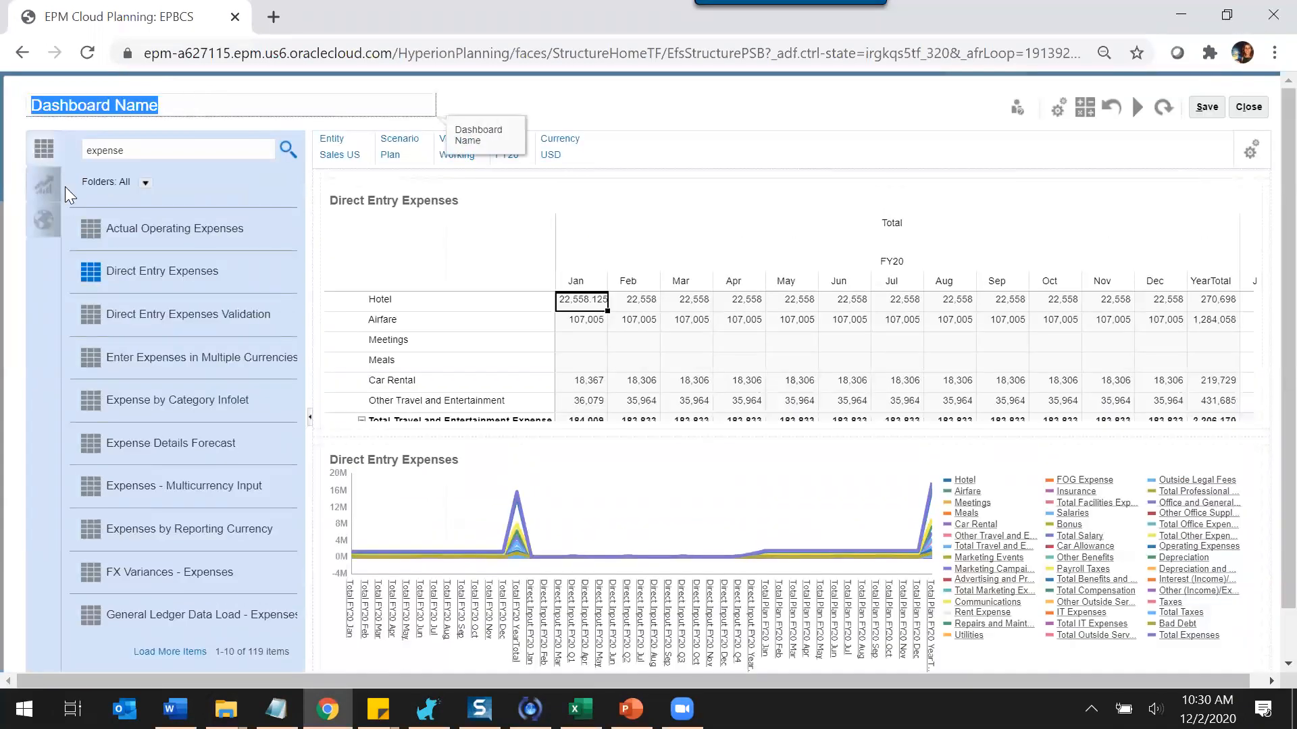
text(Expense )
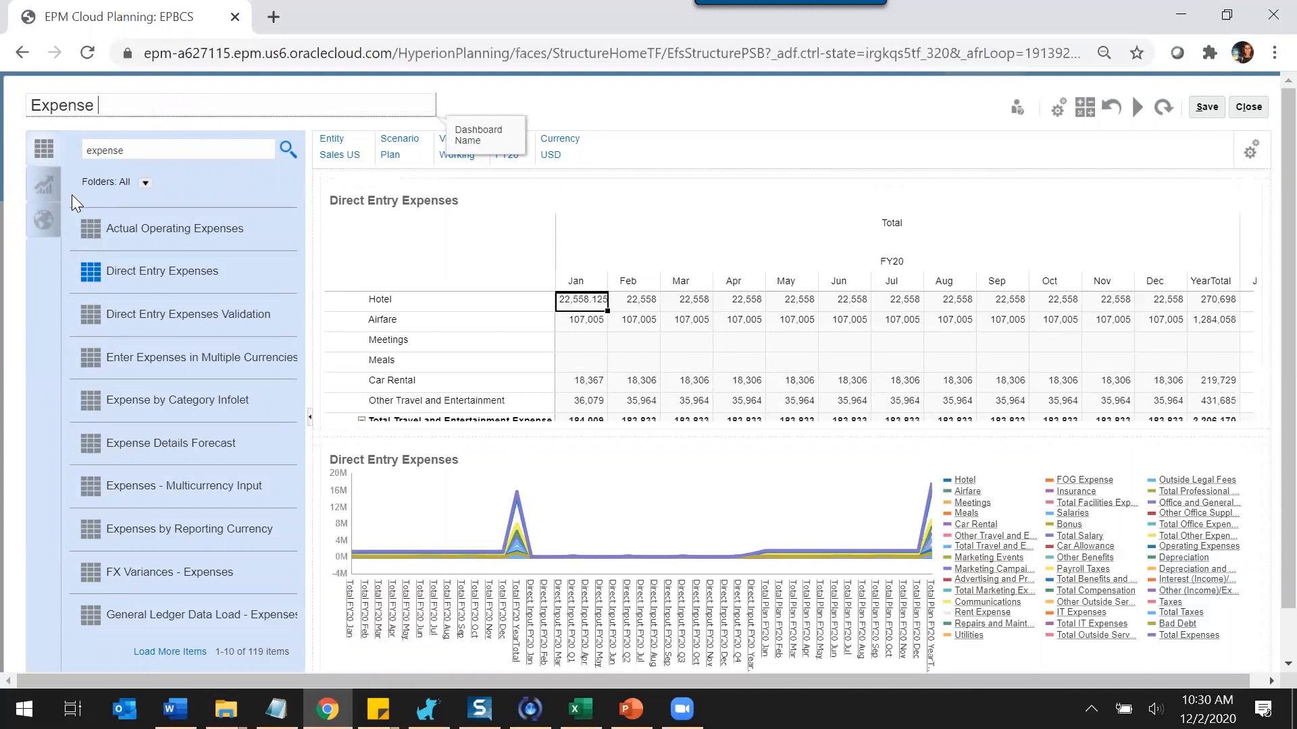
text(Entry Dashboard )
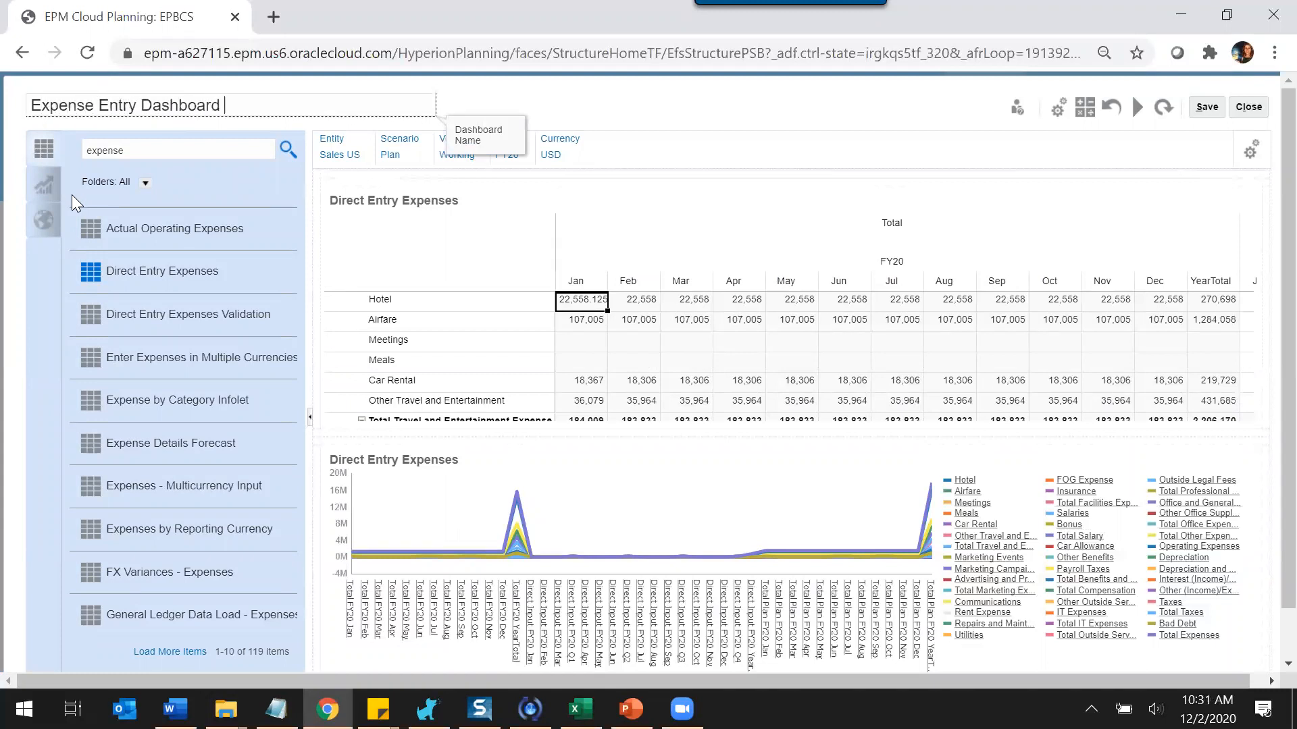
text(- needs some work)
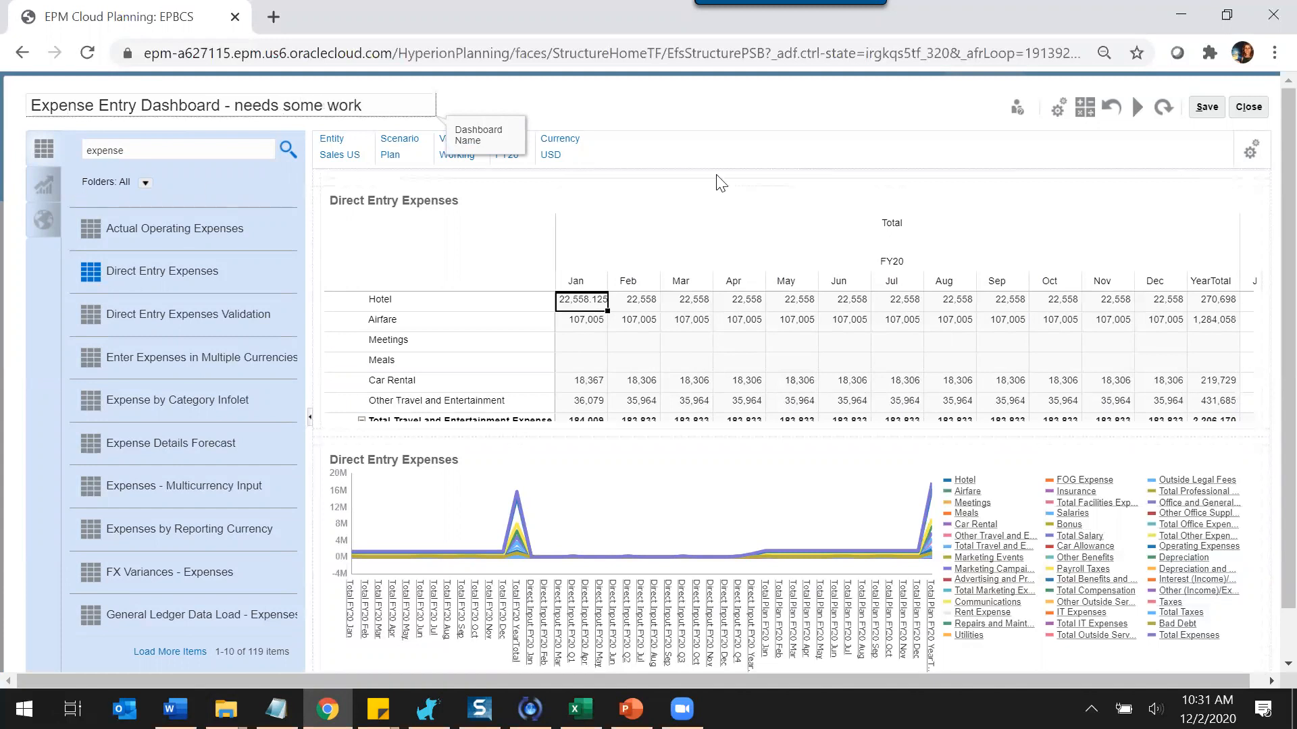
click(1207, 107)
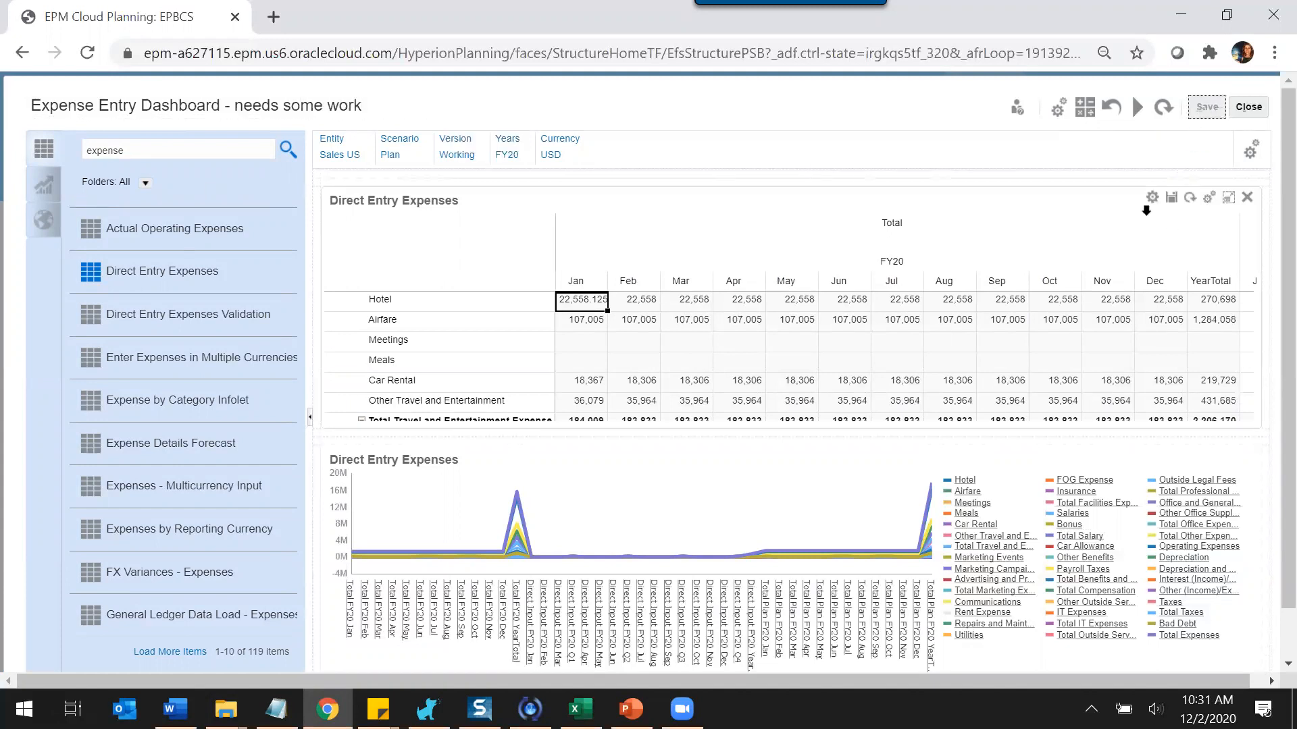
- Run the expense dashboard, view the Direct Input months in the upper form, and close the dashboard
click(759, 252)
click(1137, 106)
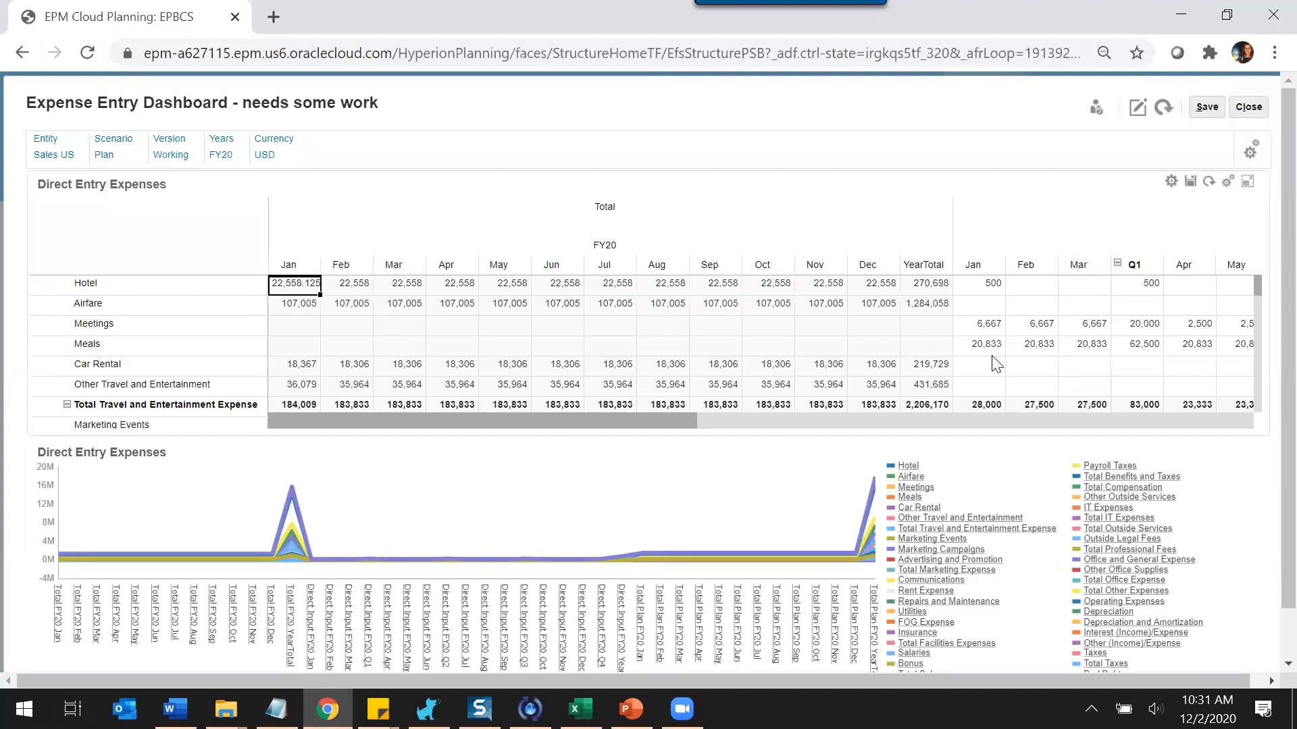
drag(653, 416, 736, 420)
drag(873, 424, 899, 424)
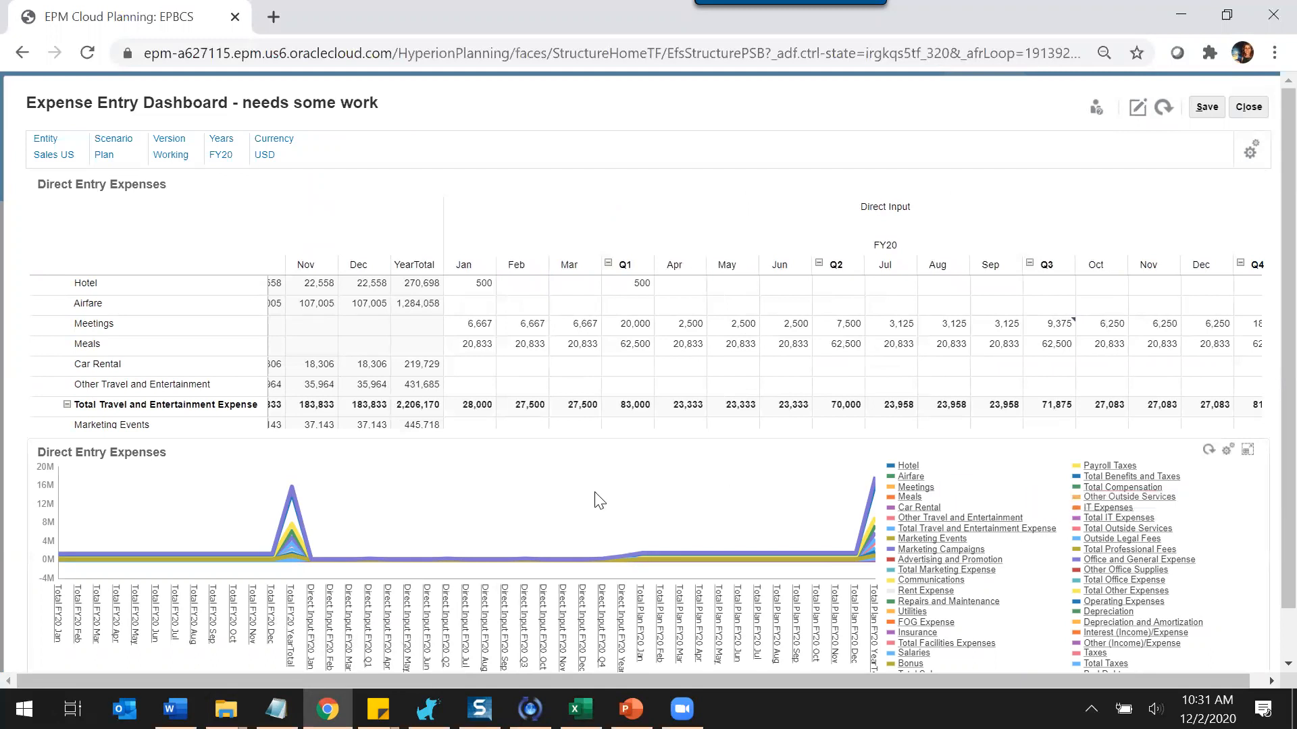
click(1256, 112)
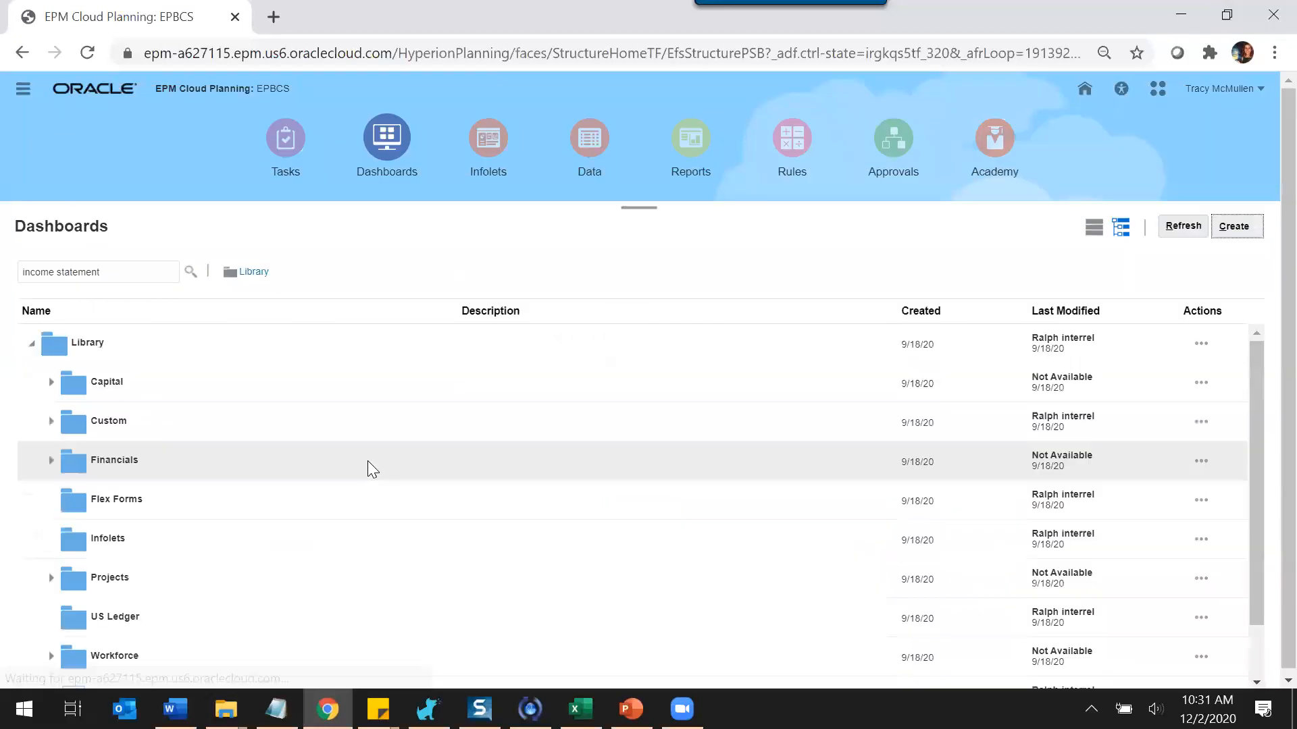
- Create a Dashboard 2.0 named "Dashboard 20 example" and start a data visualization on the OEP_FS cube
click(1256, 233)
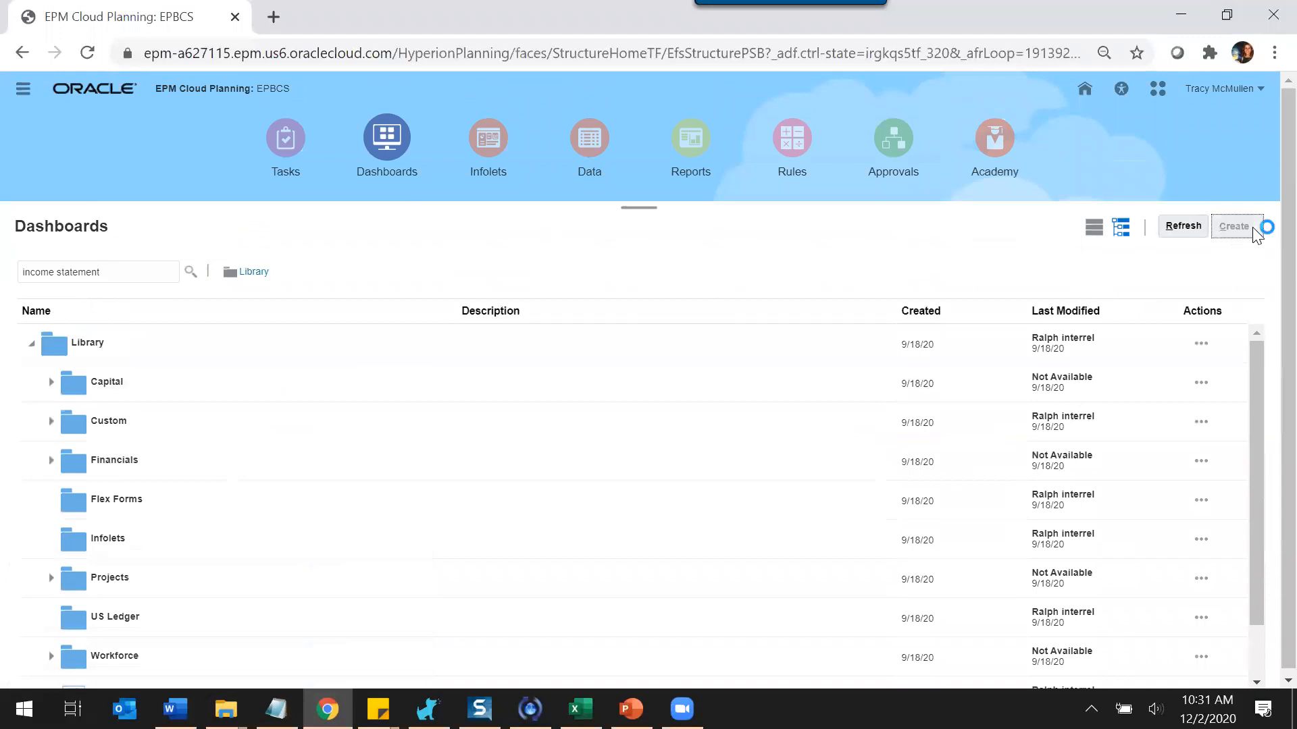
click(1223, 274)
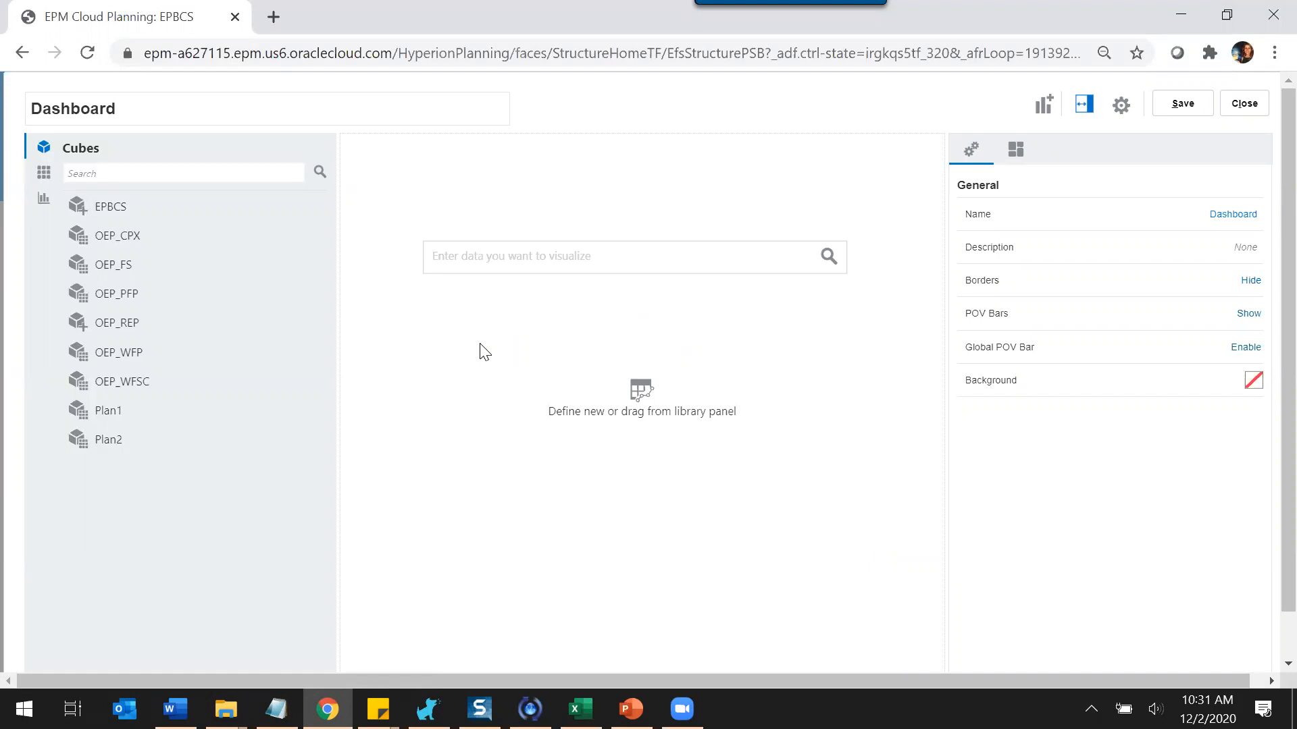
text(expa)
click(539, 254)
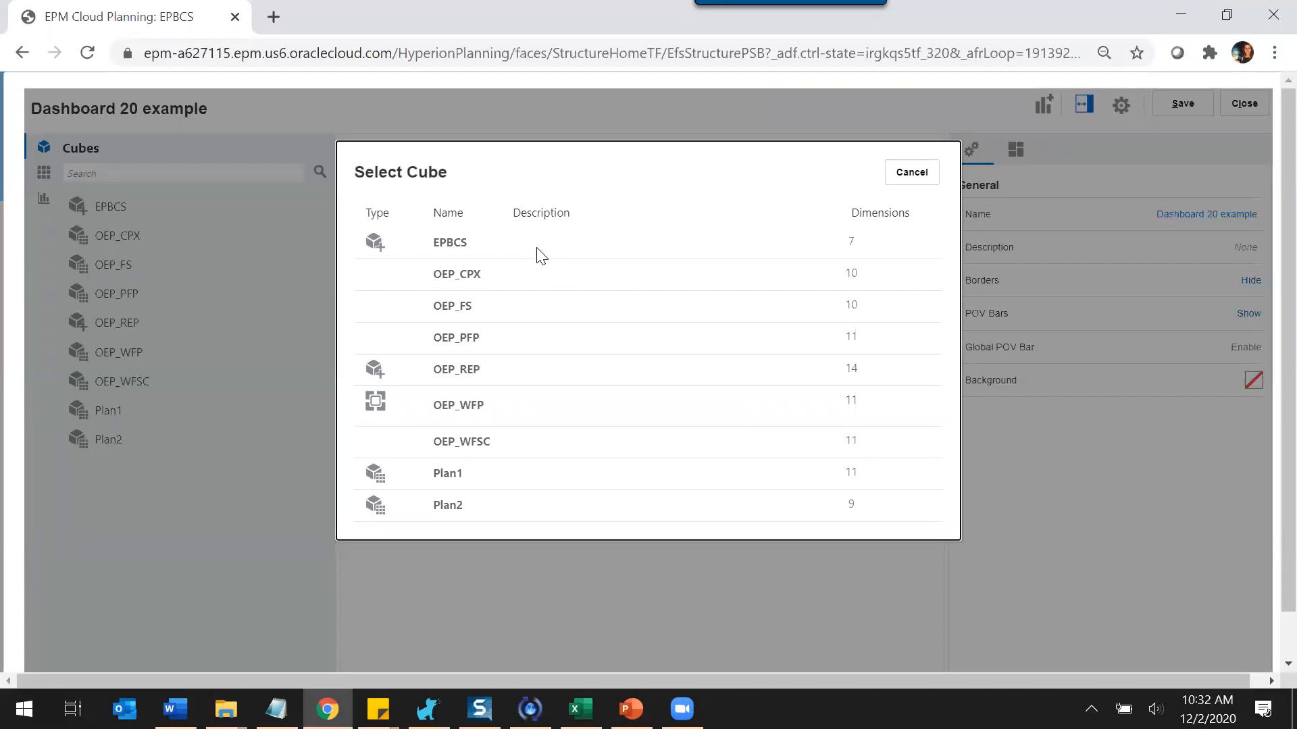
click(456, 315)
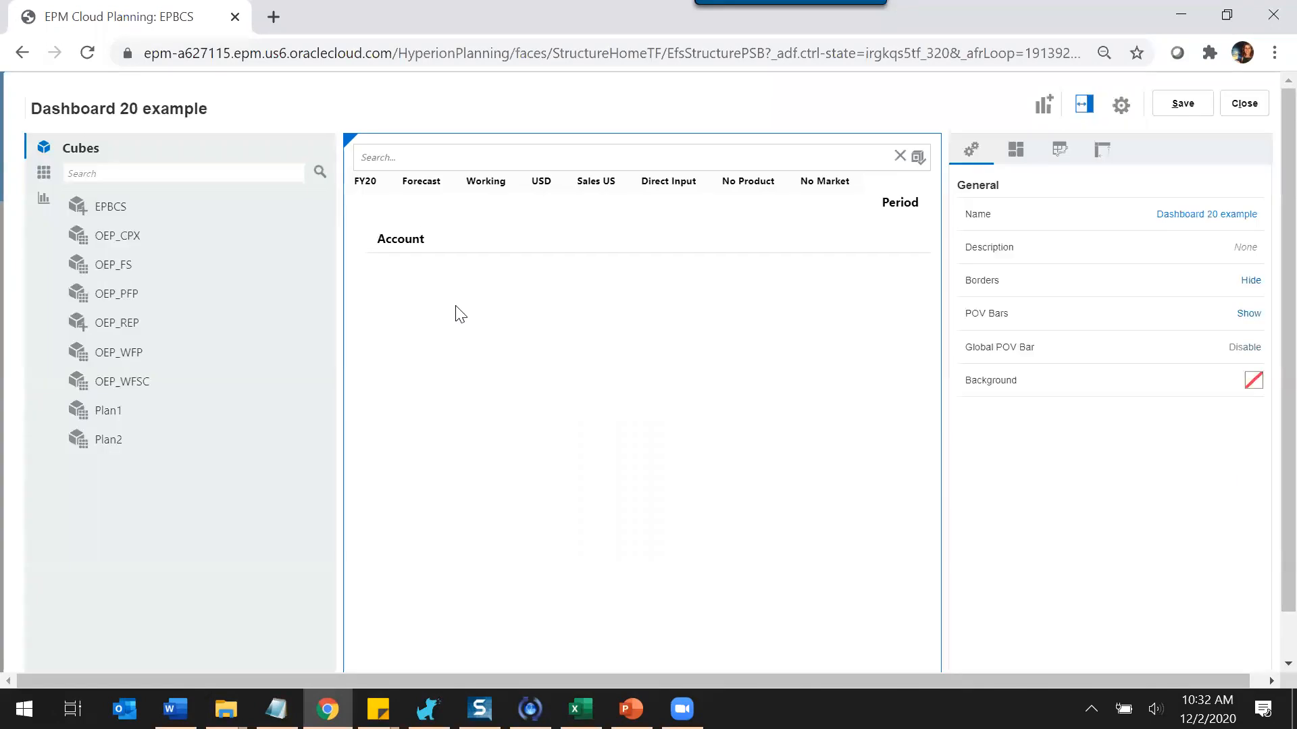
- Add the members OFS_Total Revenue and Total Product to the new grid
click(412, 157)
text(revenu)
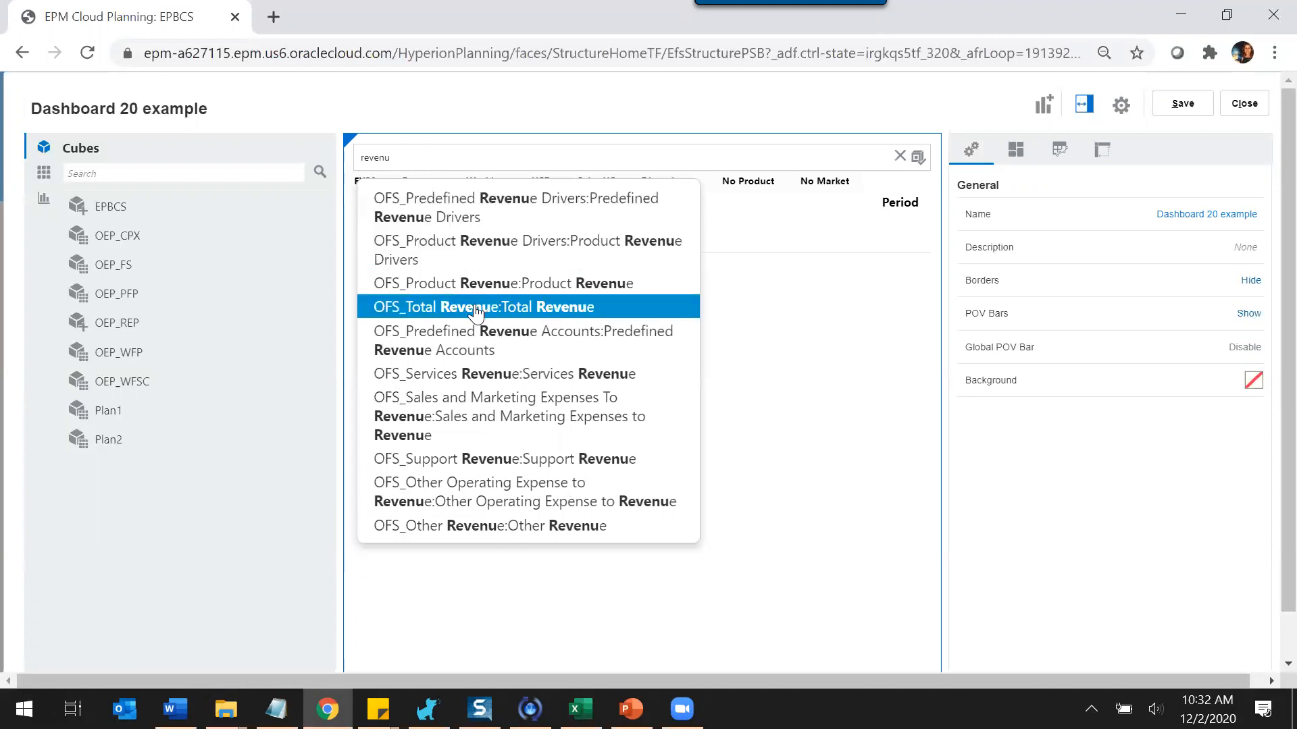
click(573, 305)
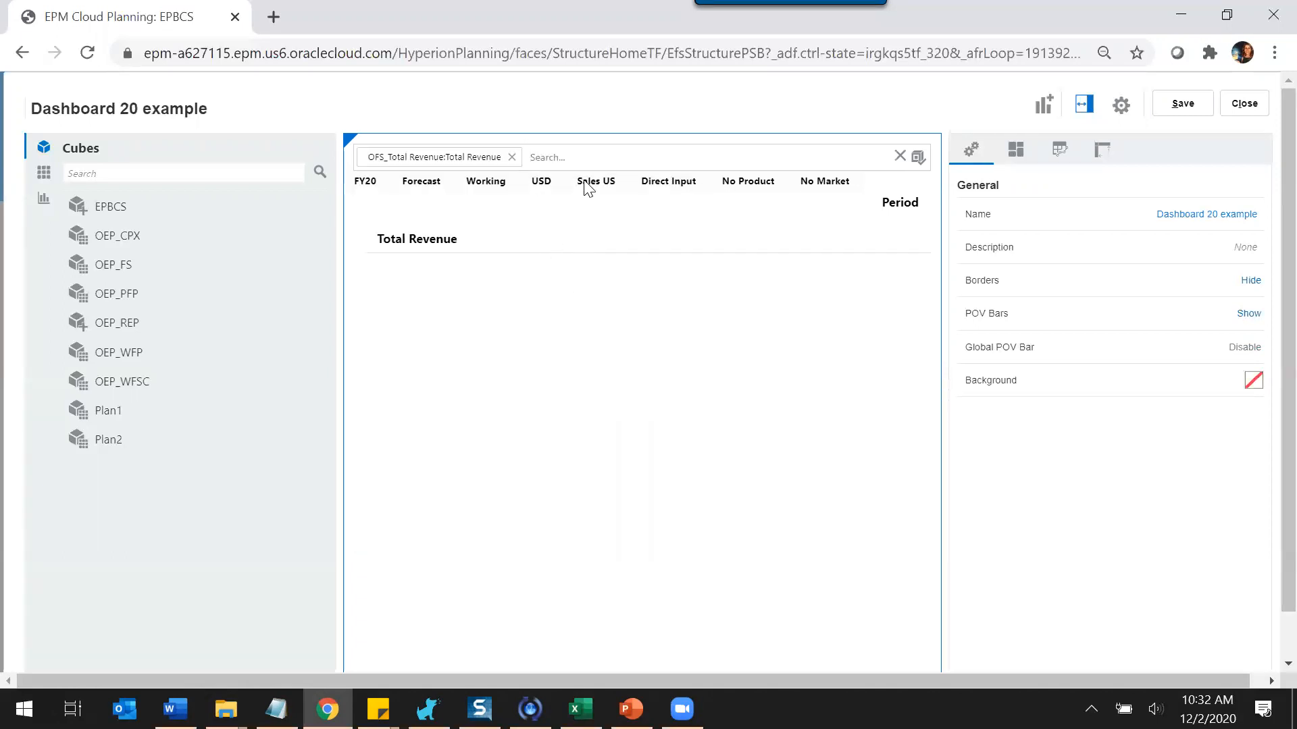
click(615, 157)
text(Total)
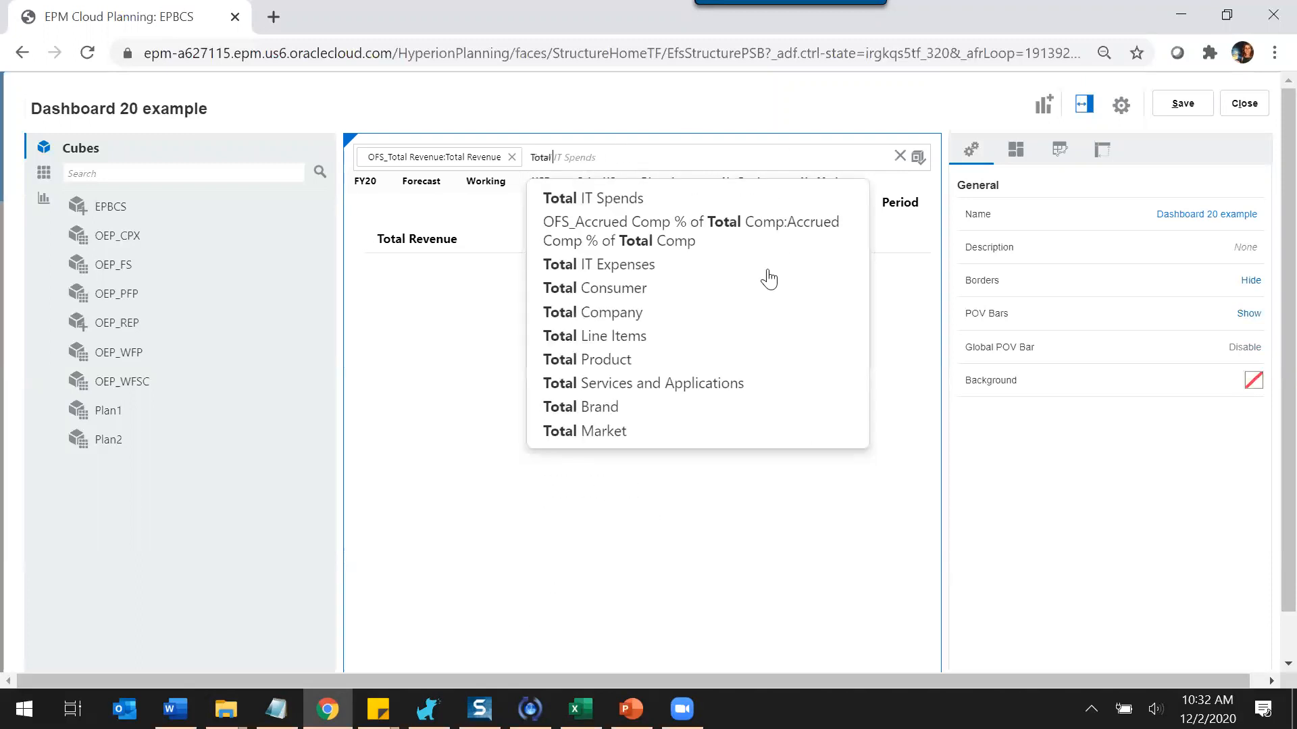
key(Return)
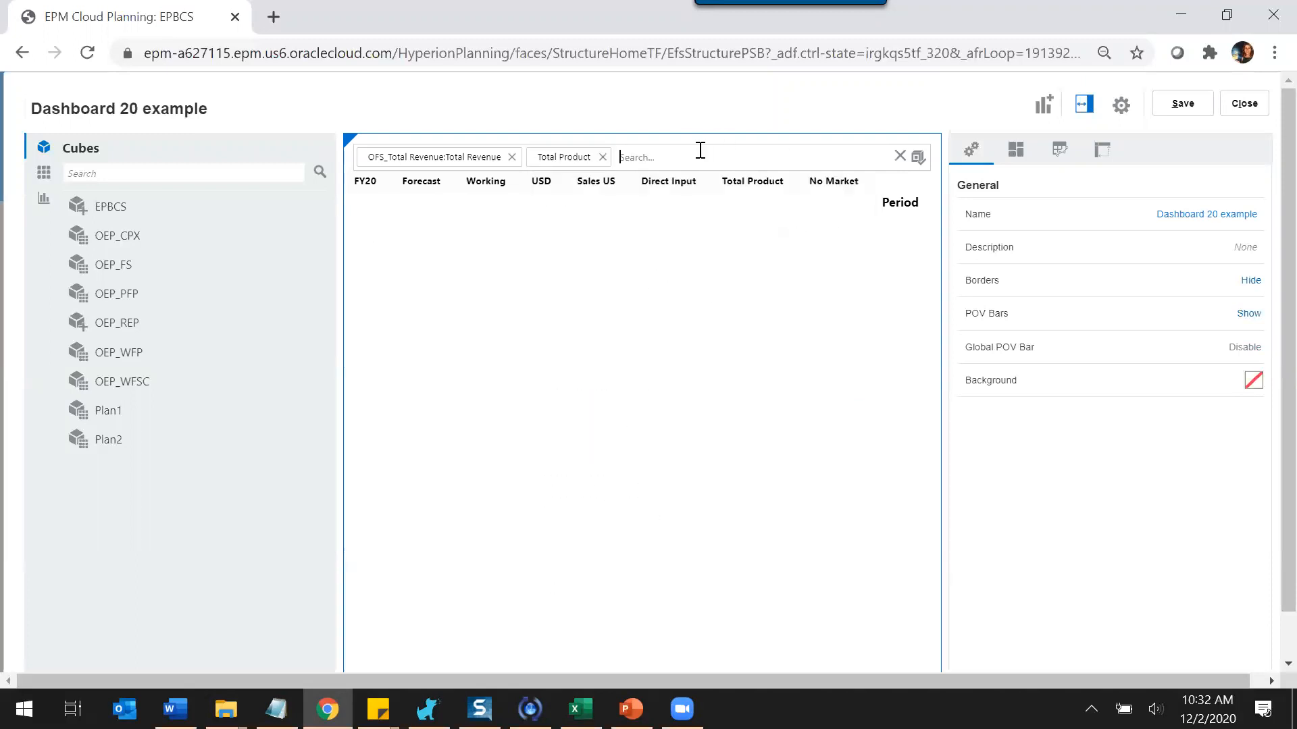
- Add the members Total Market and YearTotal to the grid
text(Tota)
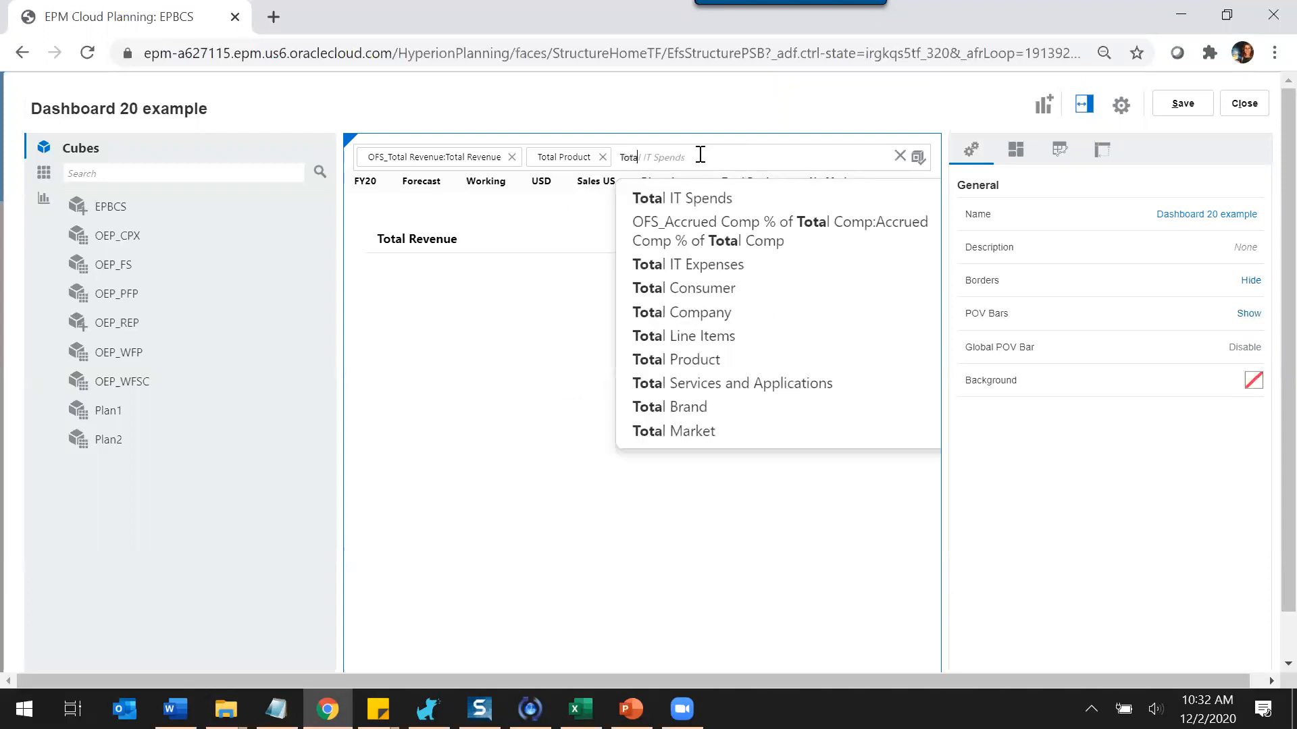
click(697, 440)
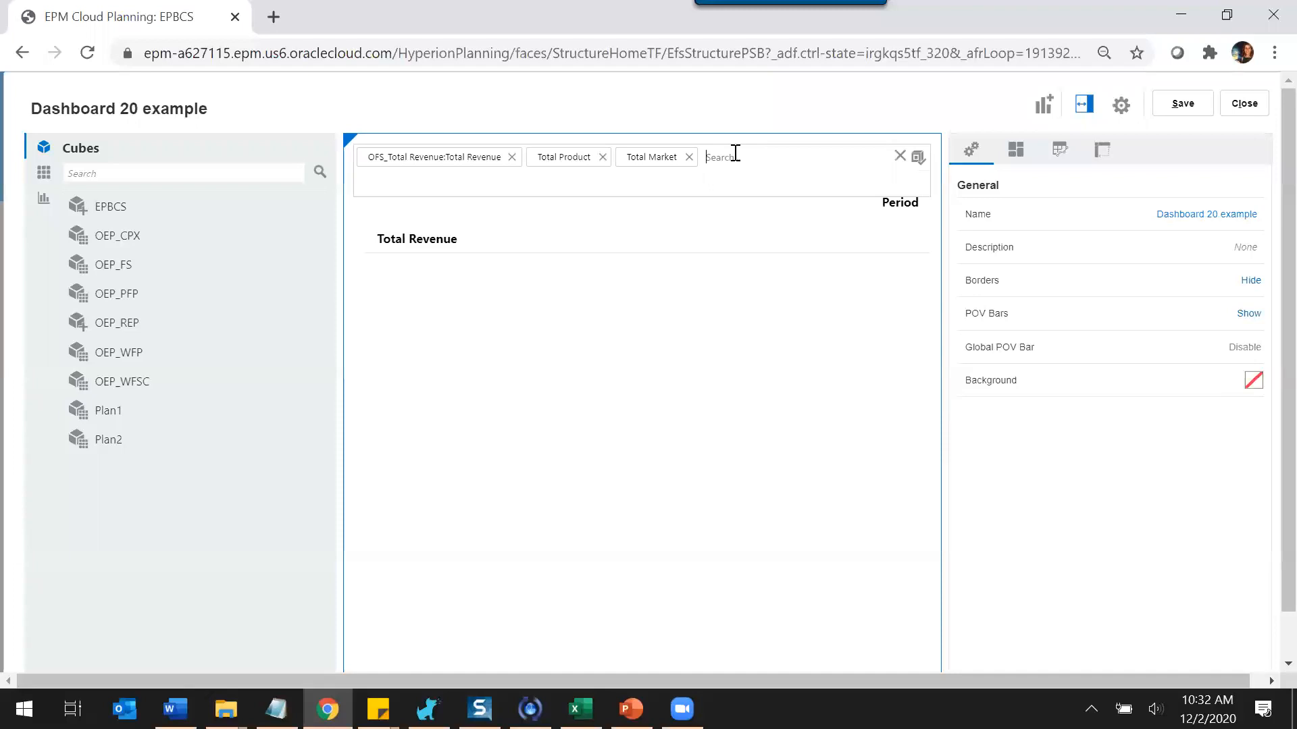
text(Year)
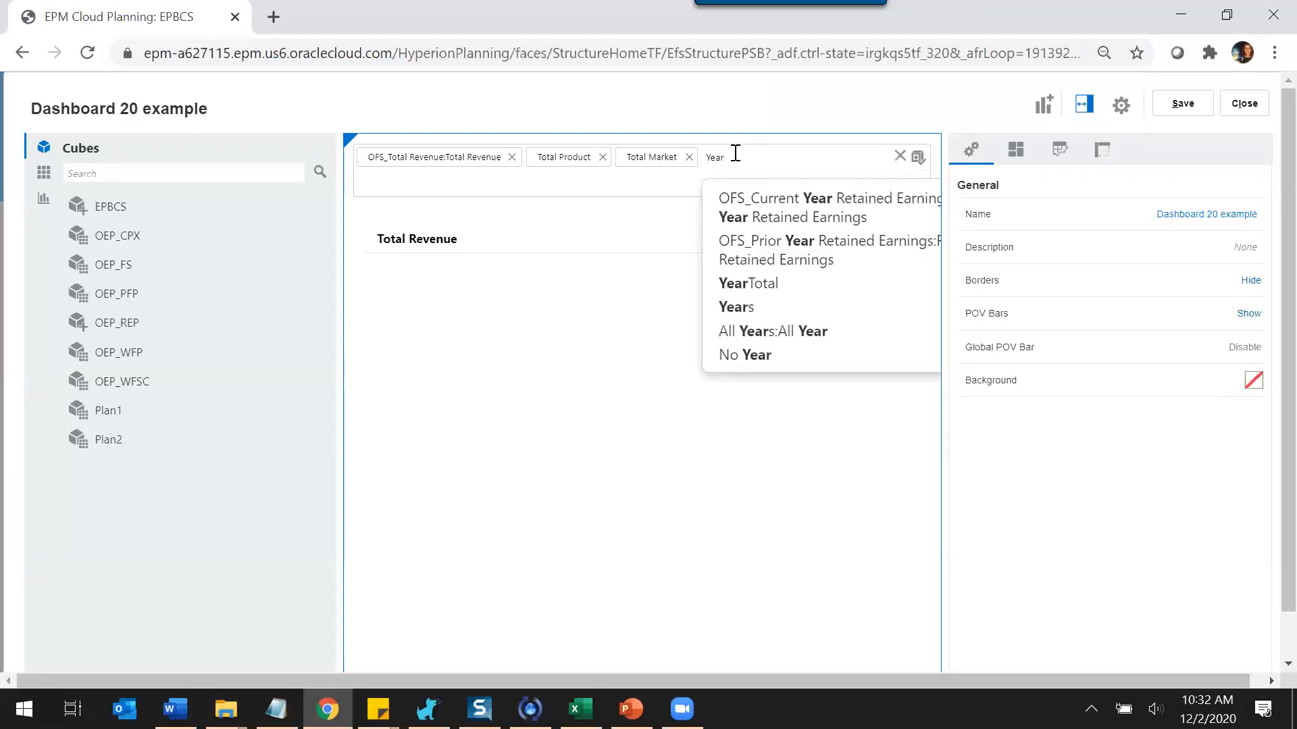
text(Total)
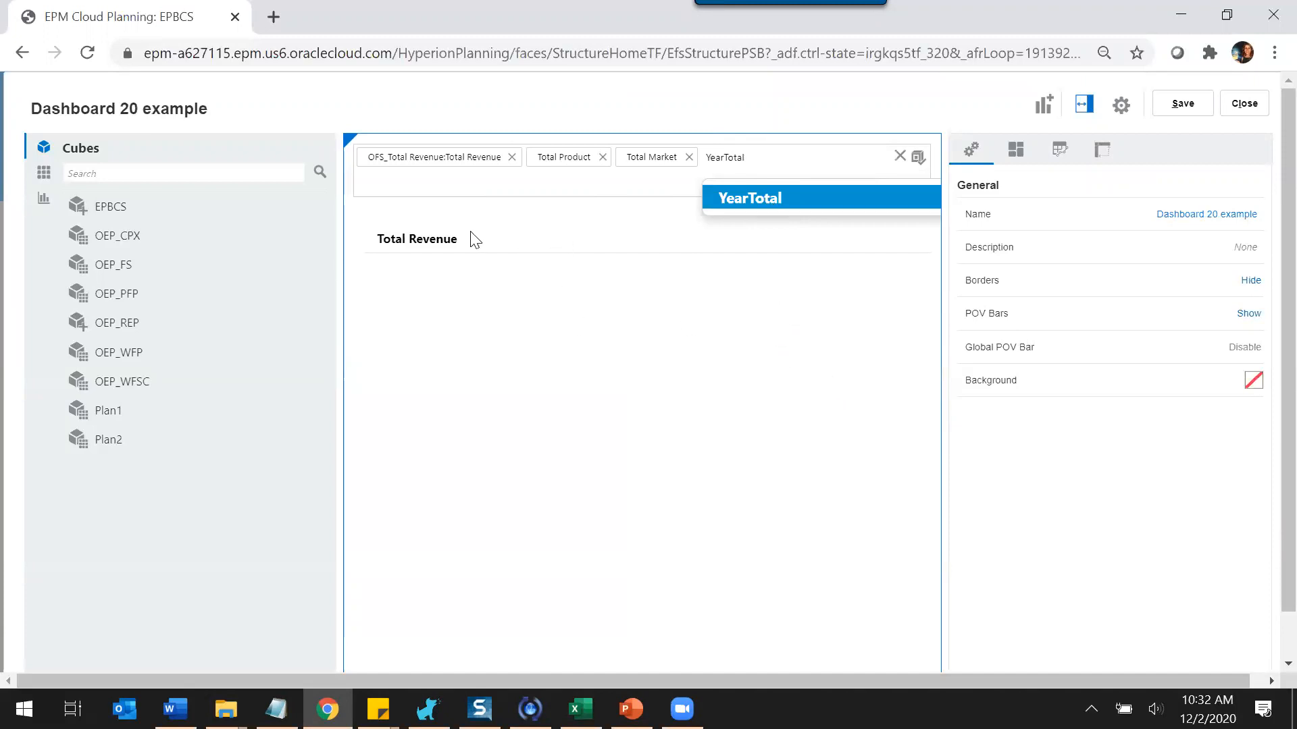
key(Return)
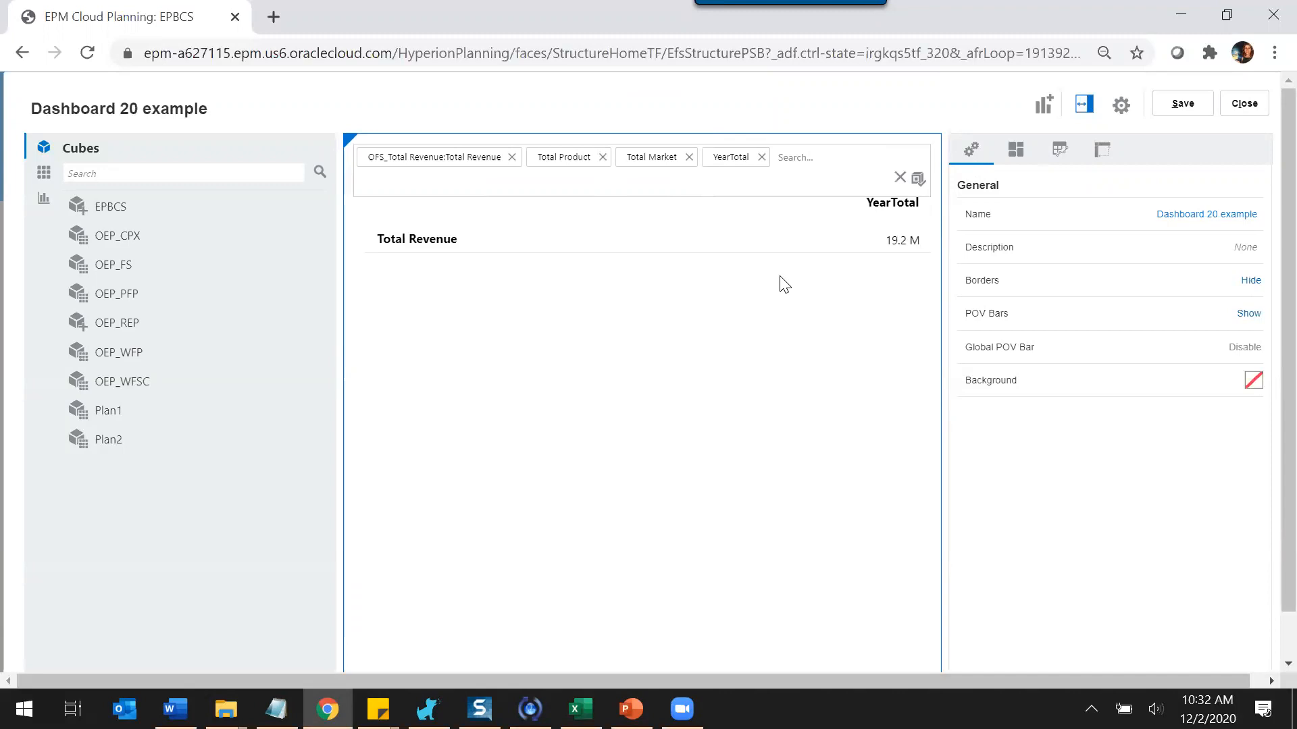
- Open the grid's visualization properties and display the Total Revenue data as a bar chart
click(1060, 151)
click(1014, 153)
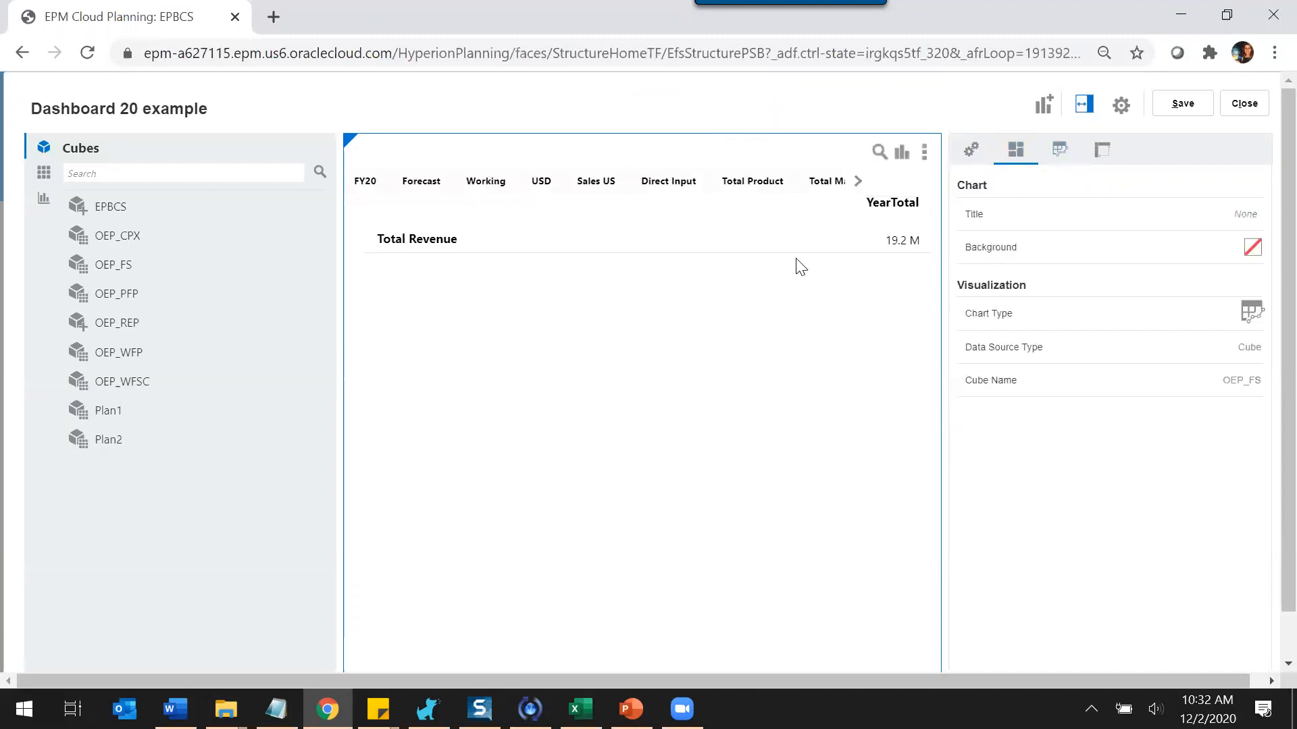
click(901, 151)
click(767, 199)
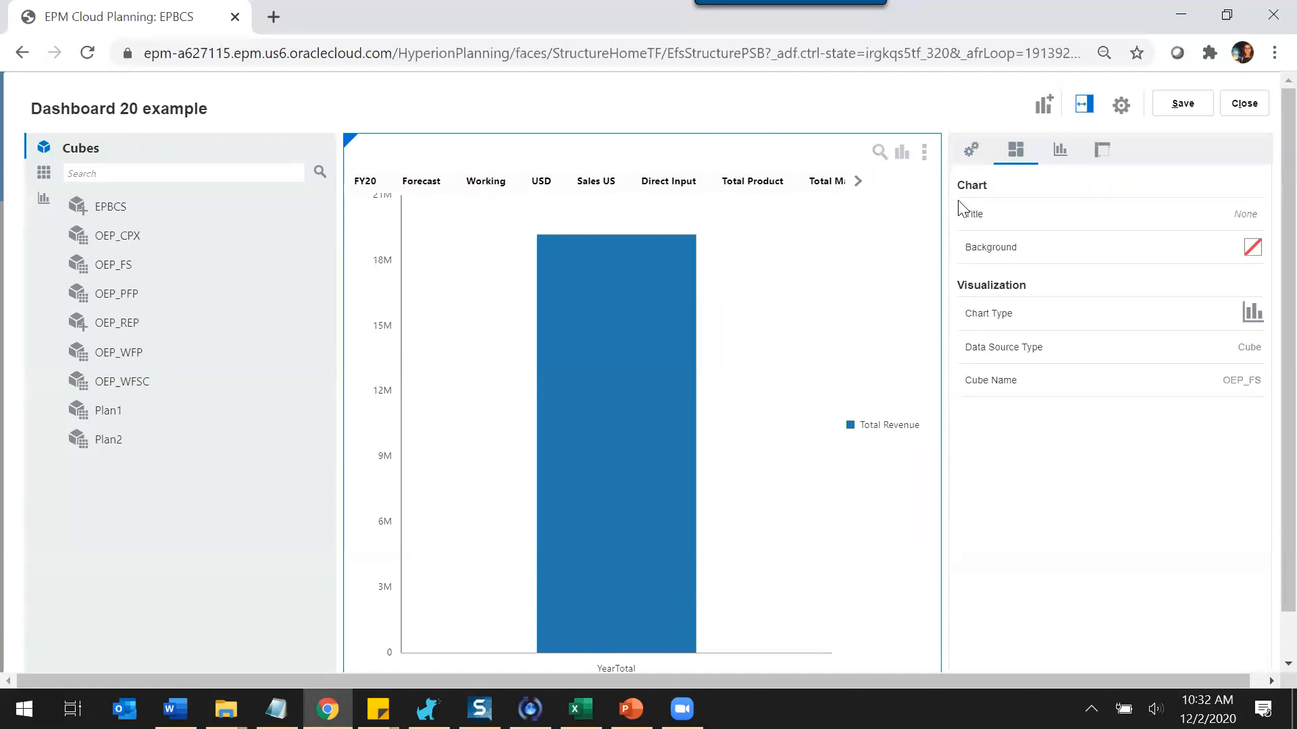
- Look through the available chart types and close the dashboard
click(1252, 318)
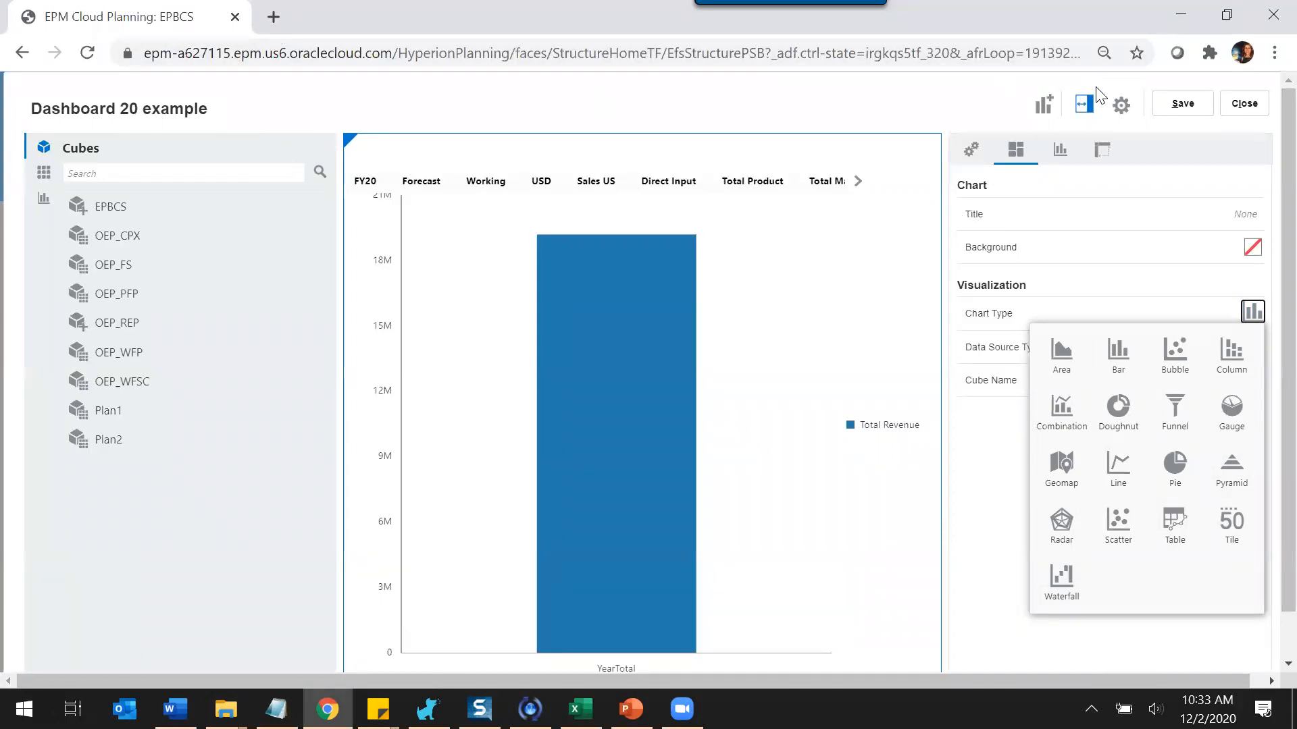
click(235, 102)
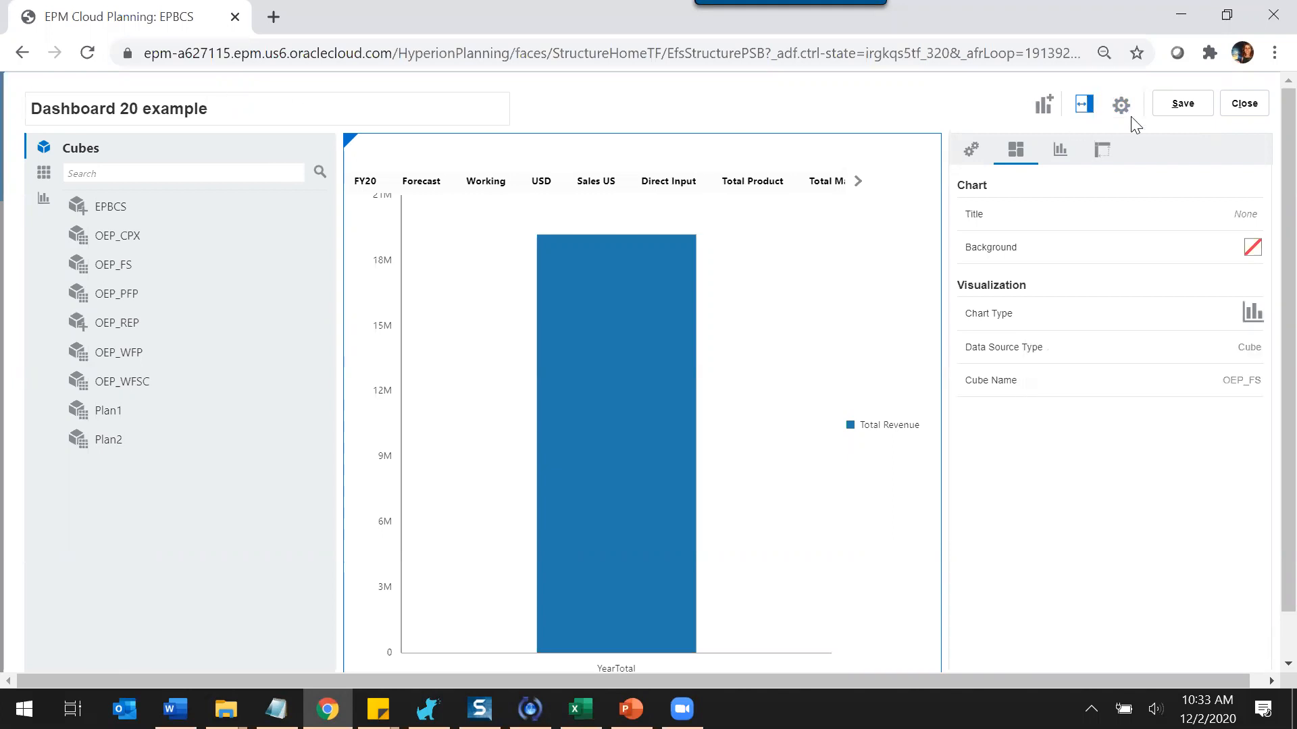
click(1244, 103)
click(729, 436)
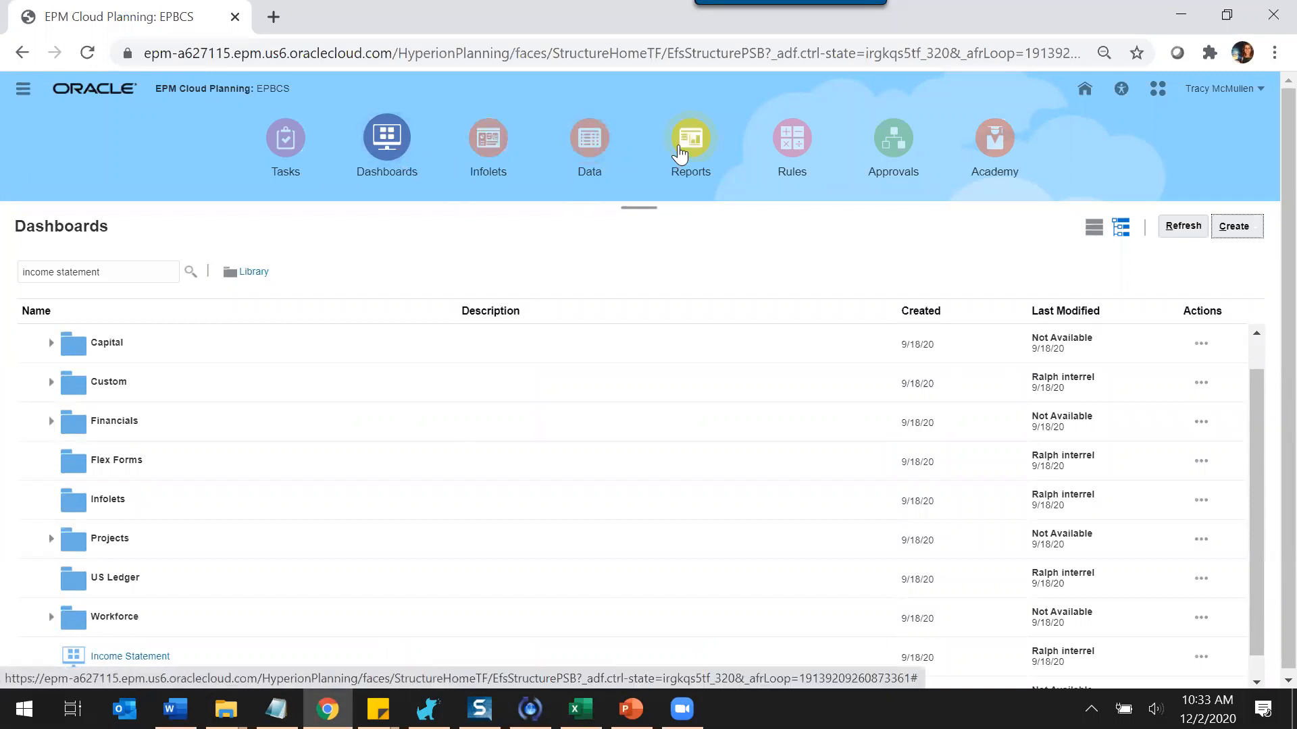
- View the Enter Expenses form in the Expense area of Financials and return to the home page
click(1085, 88)
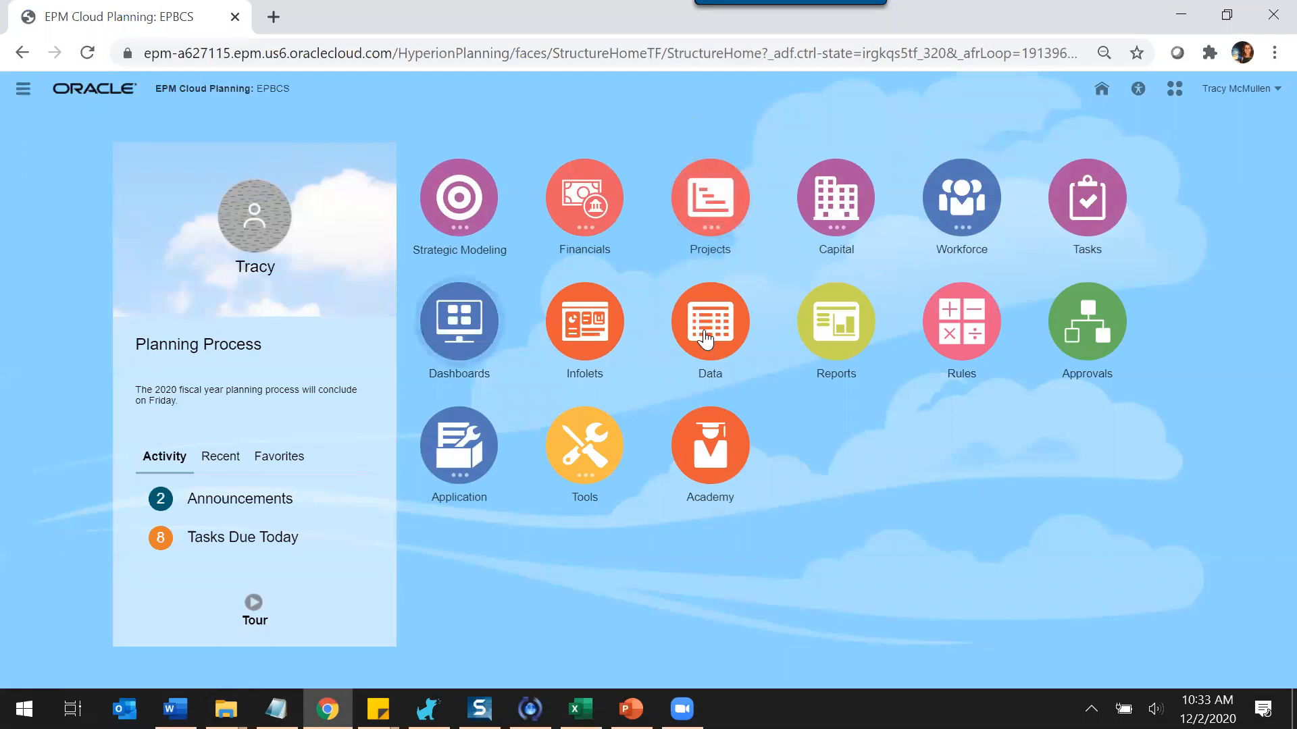
click(574, 233)
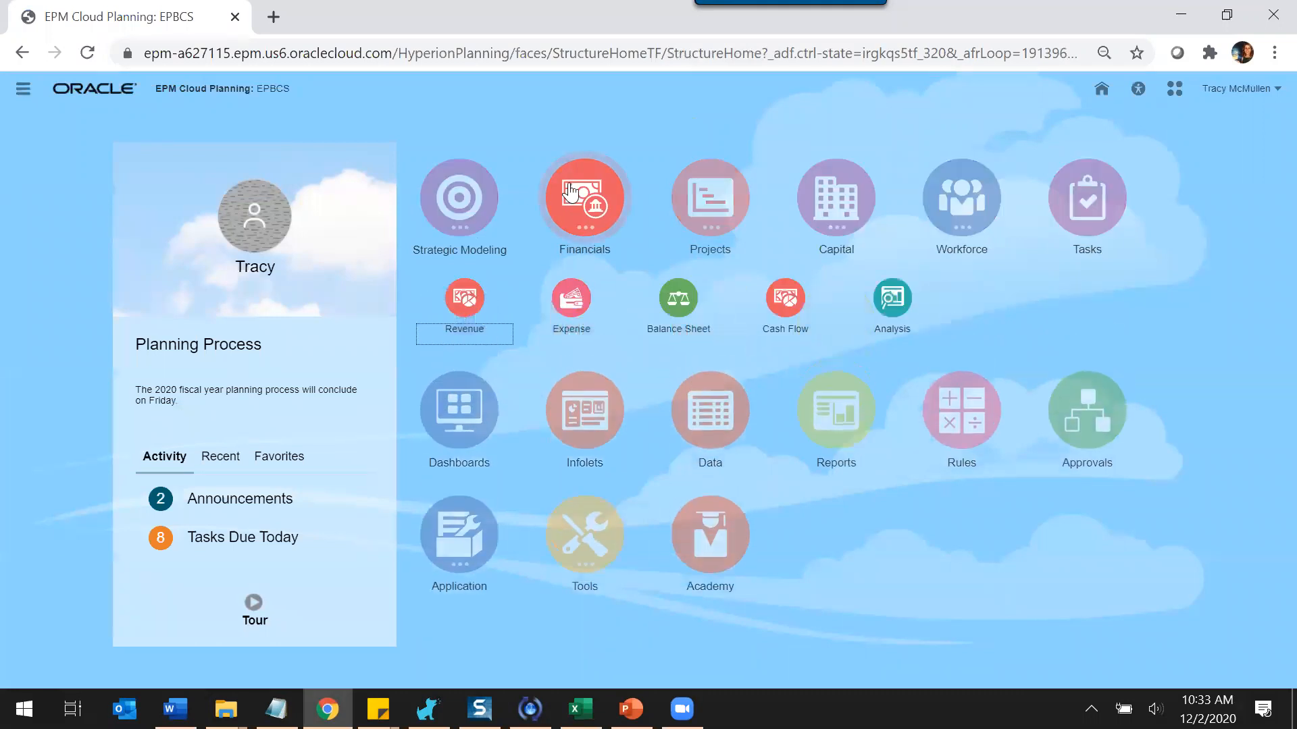
click(579, 308)
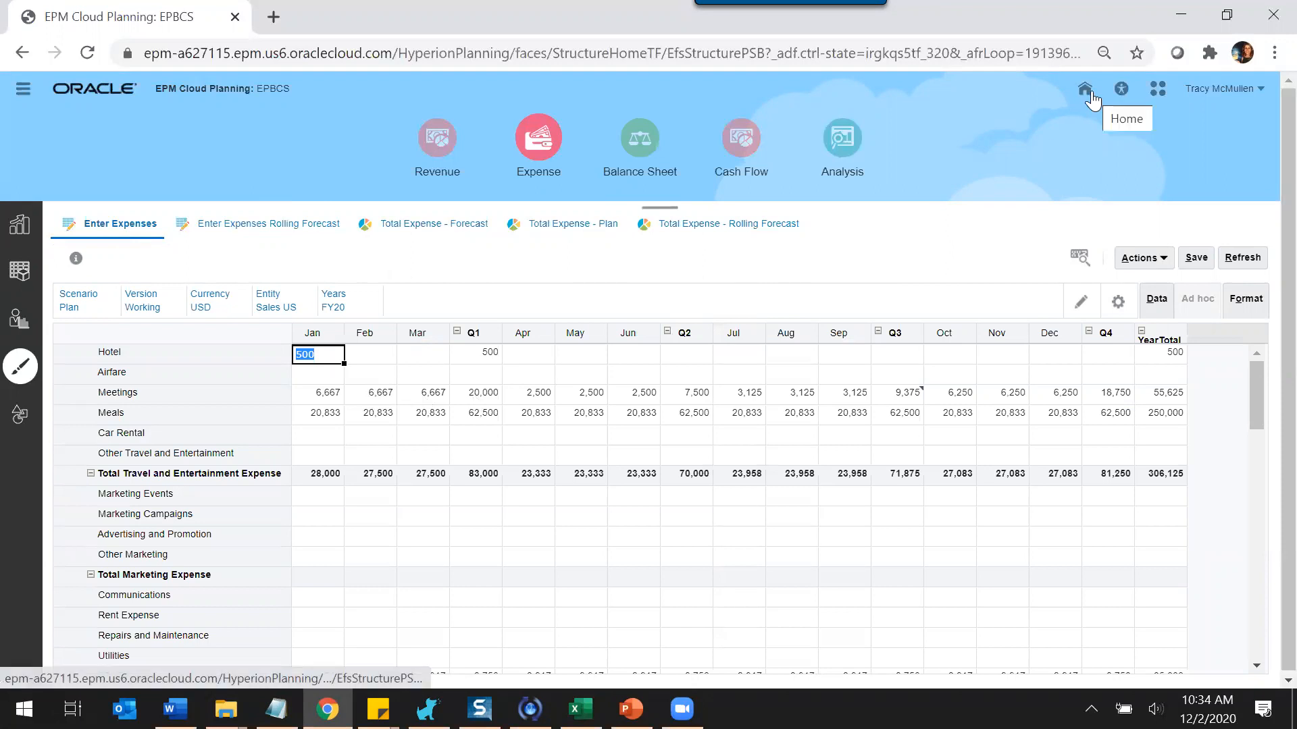
click(1089, 91)
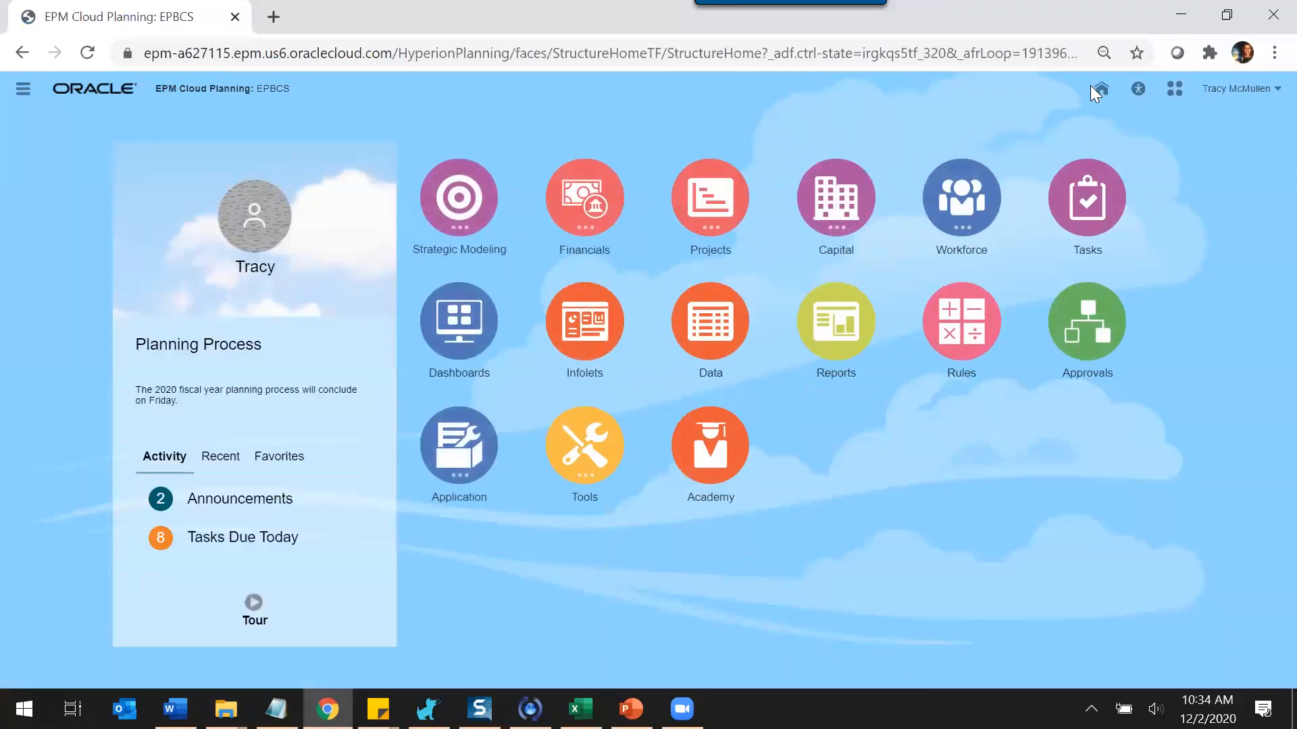
- View the Business Rules list and the Data Entry library, and return to the home page
click(973, 317)
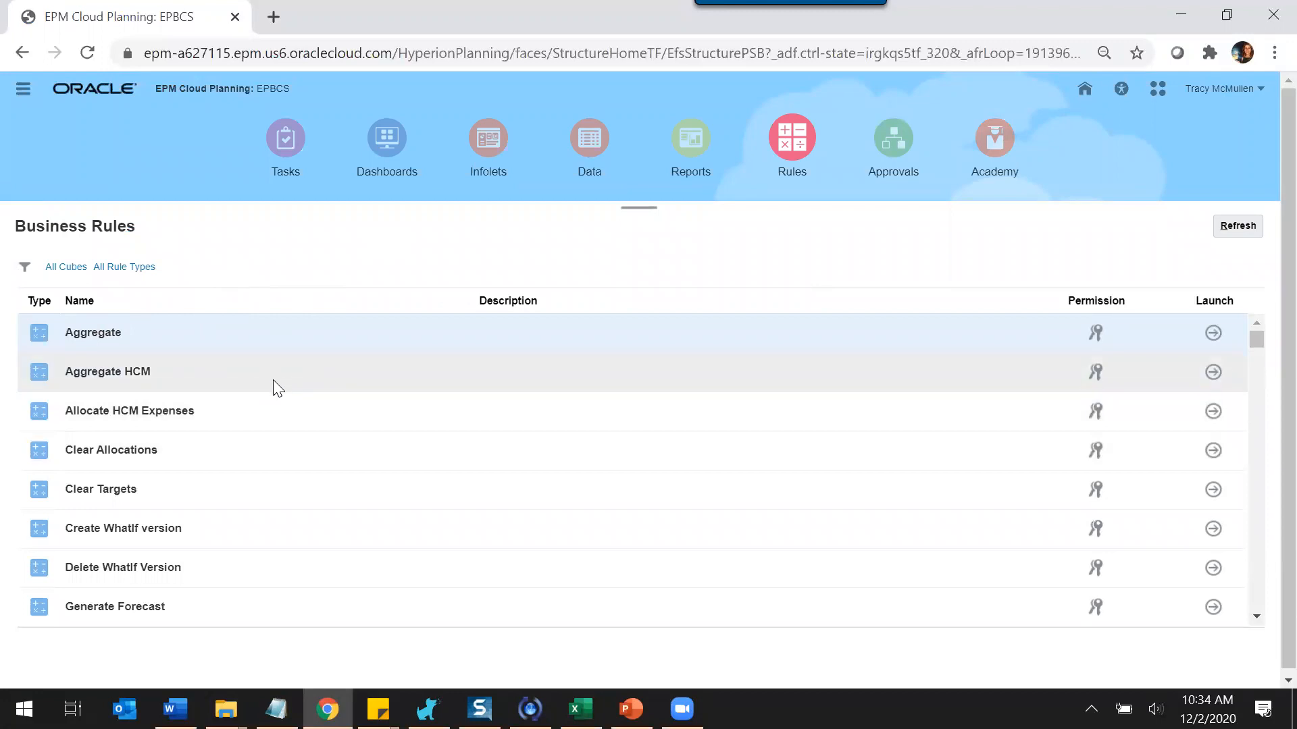
click(589, 144)
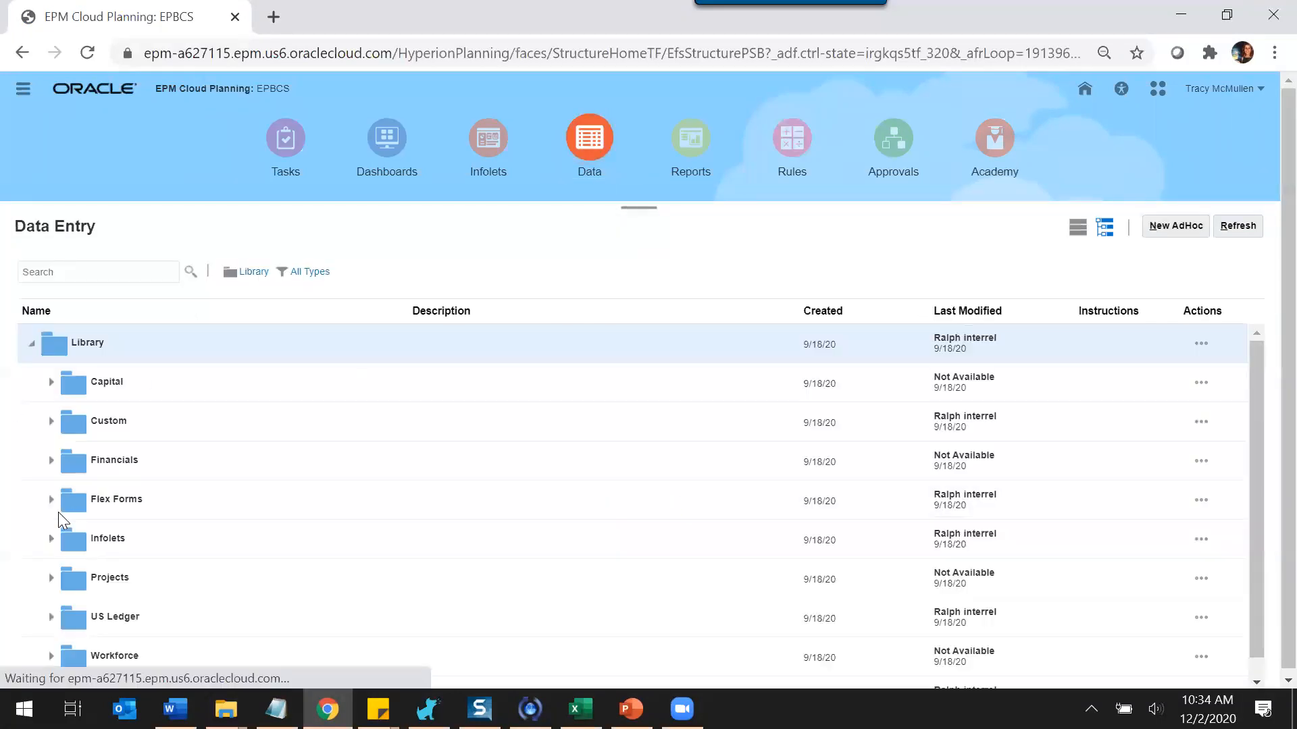
click(1082, 88)
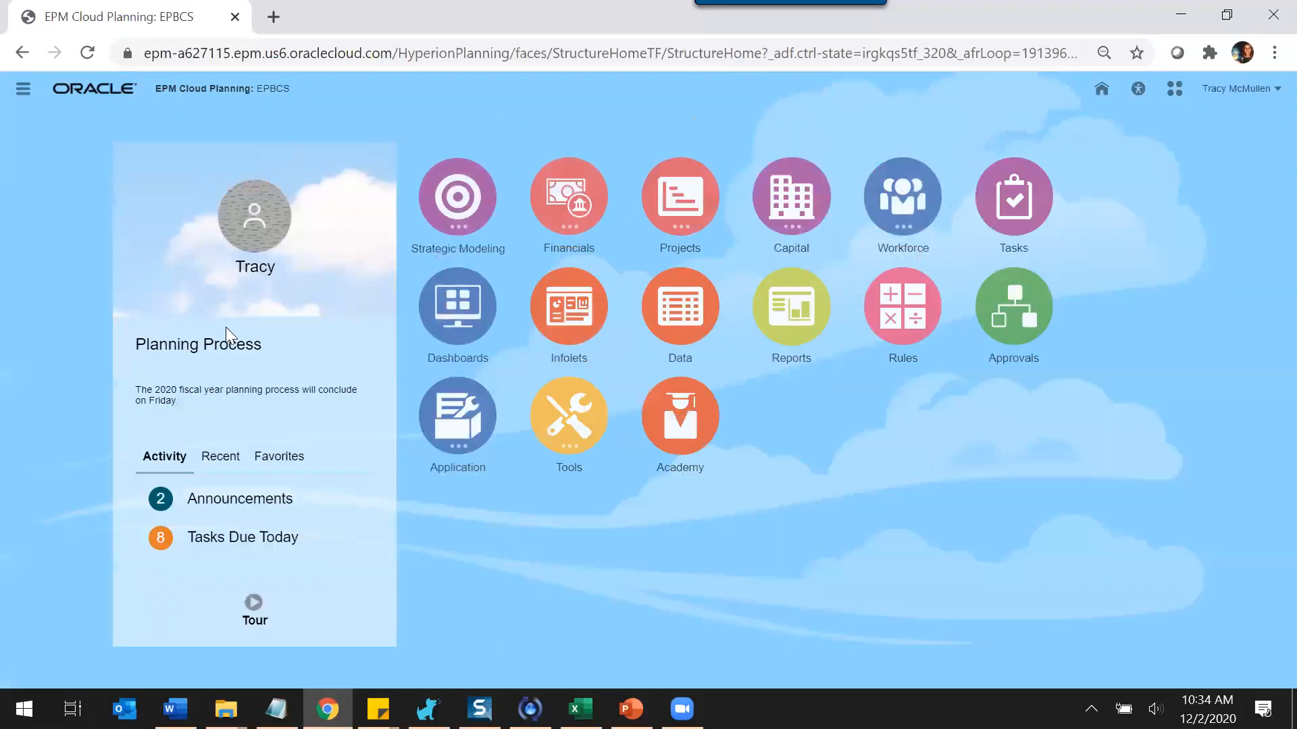
- Reopen the Financials Enter Expenses form, check the business rules attached to it, and return to the home page
click(584, 203)
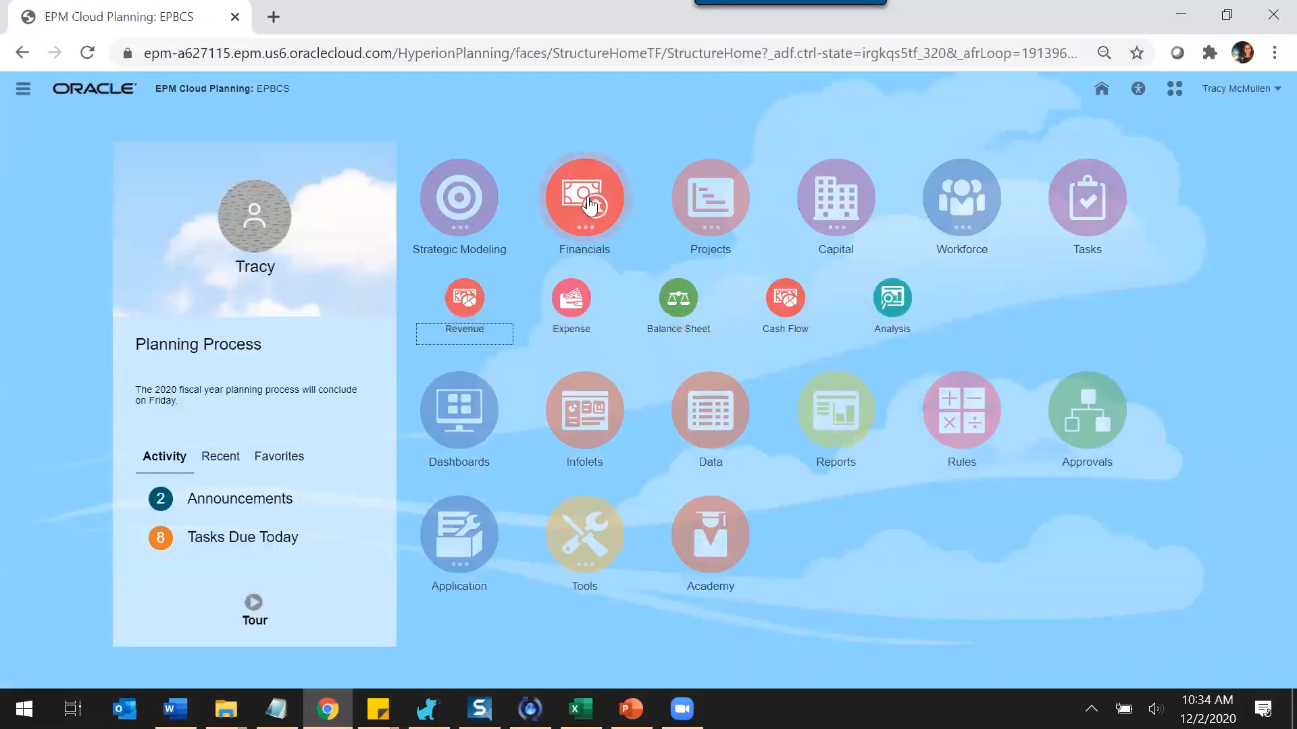
click(571, 317)
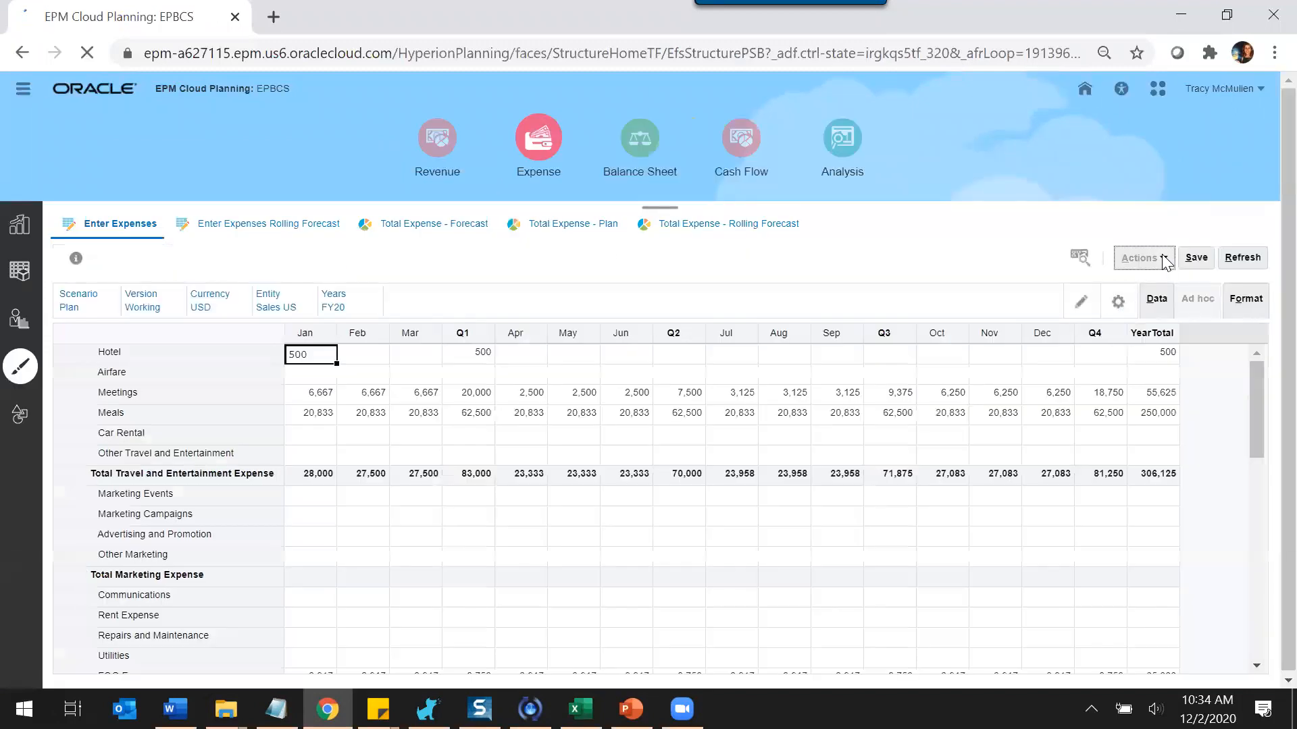
click(1164, 261)
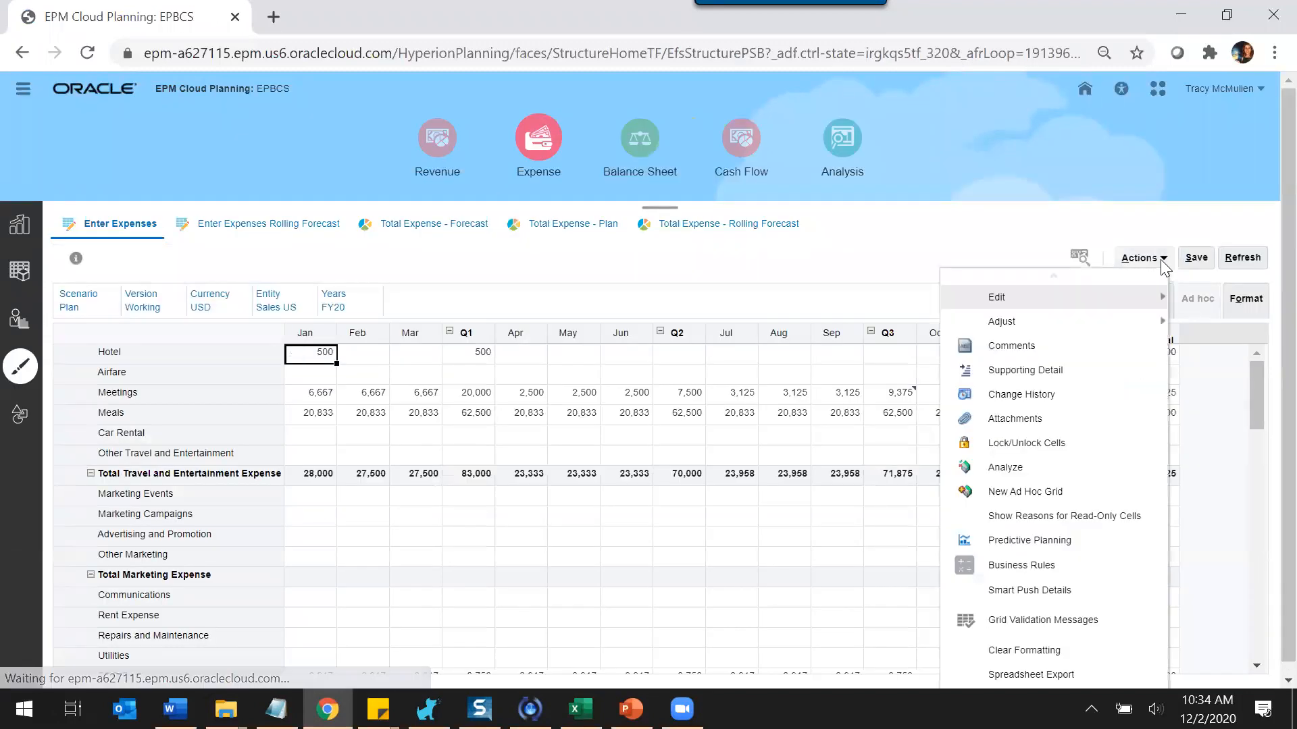
click(1028, 567)
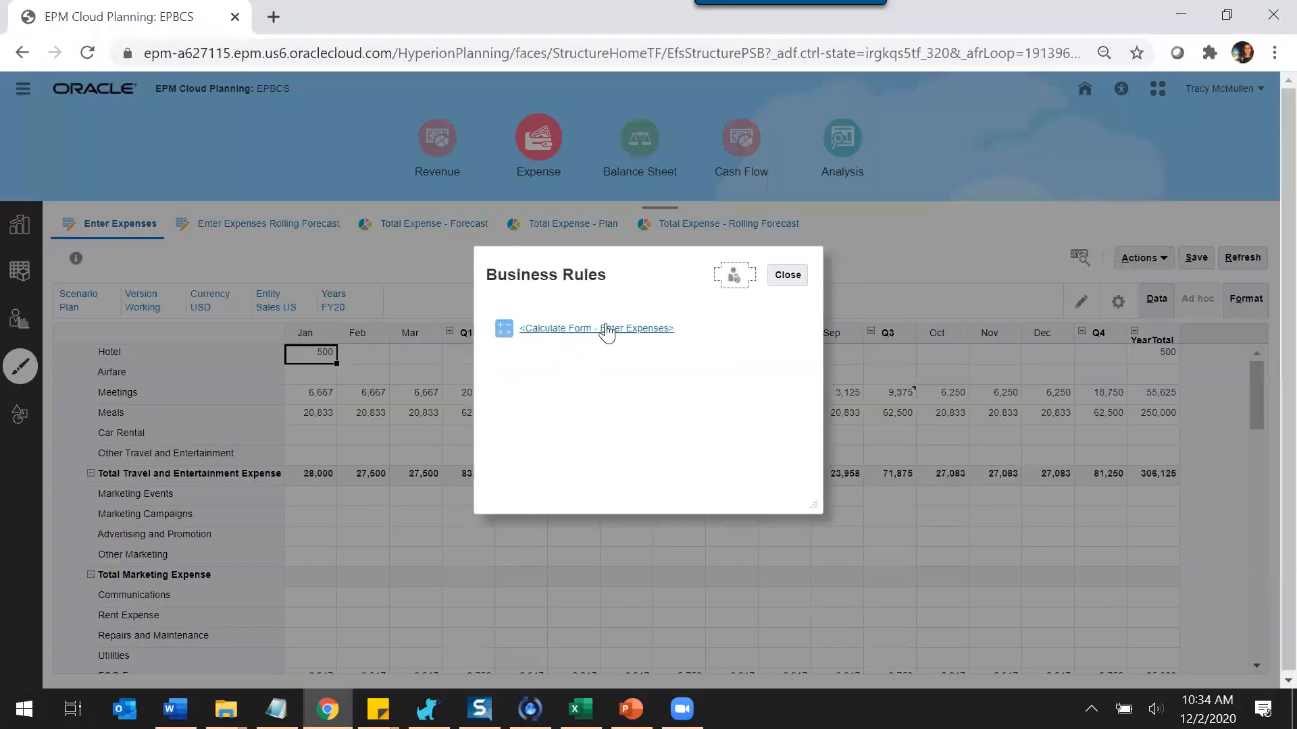
click(598, 336)
click(791, 278)
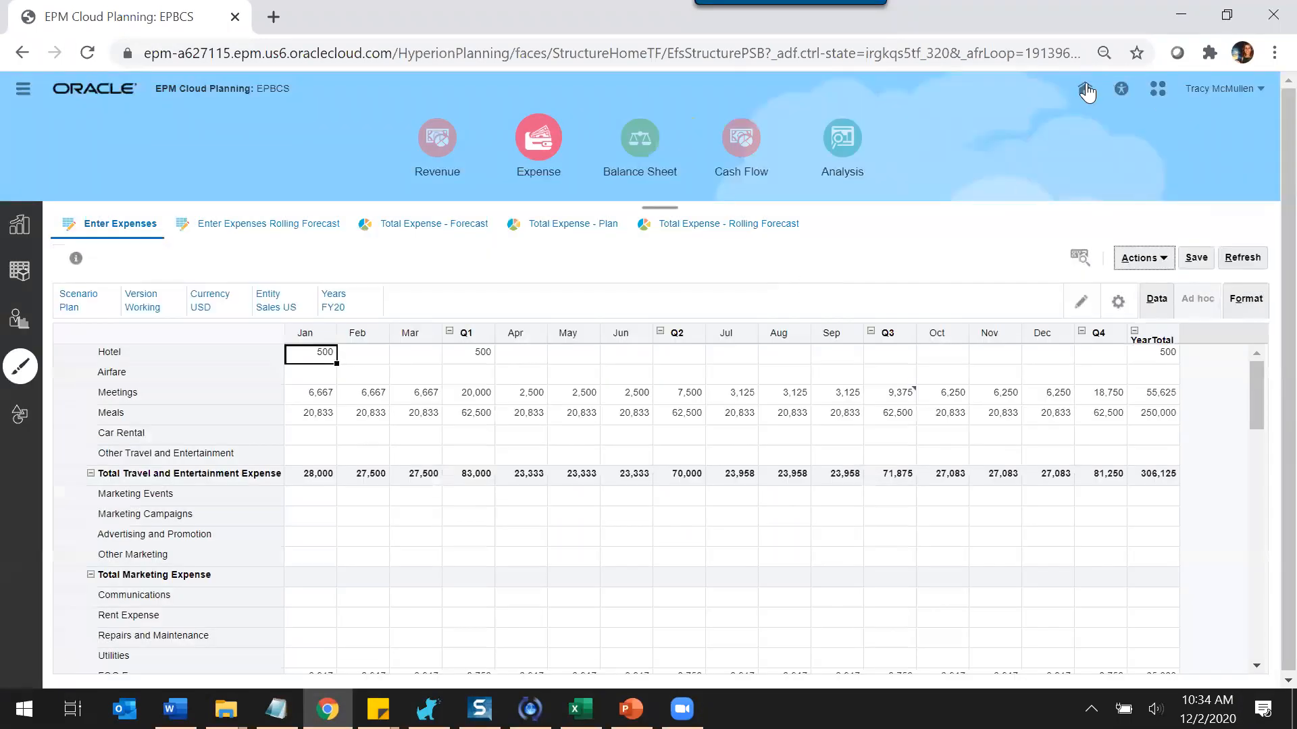
click(1086, 91)
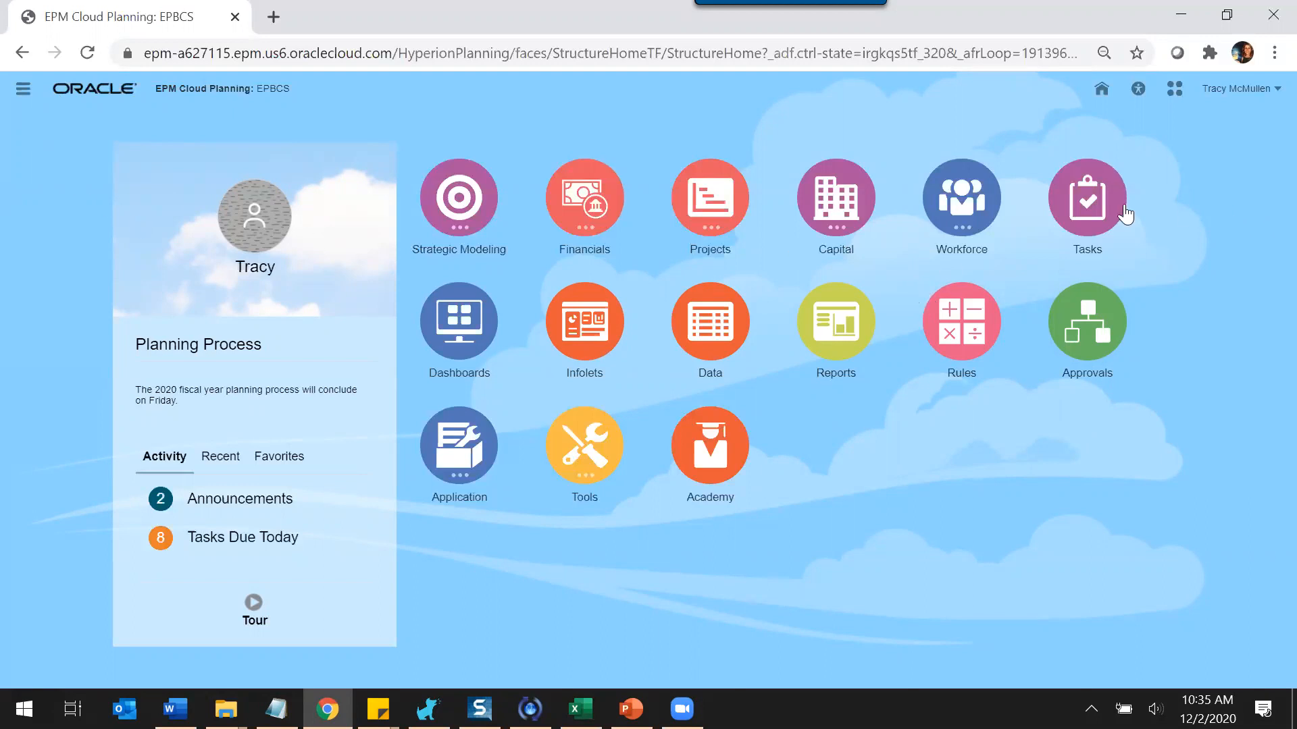
- View the task lists, expand Departmental Plan to see its tasks, and return to the home page
click(1104, 201)
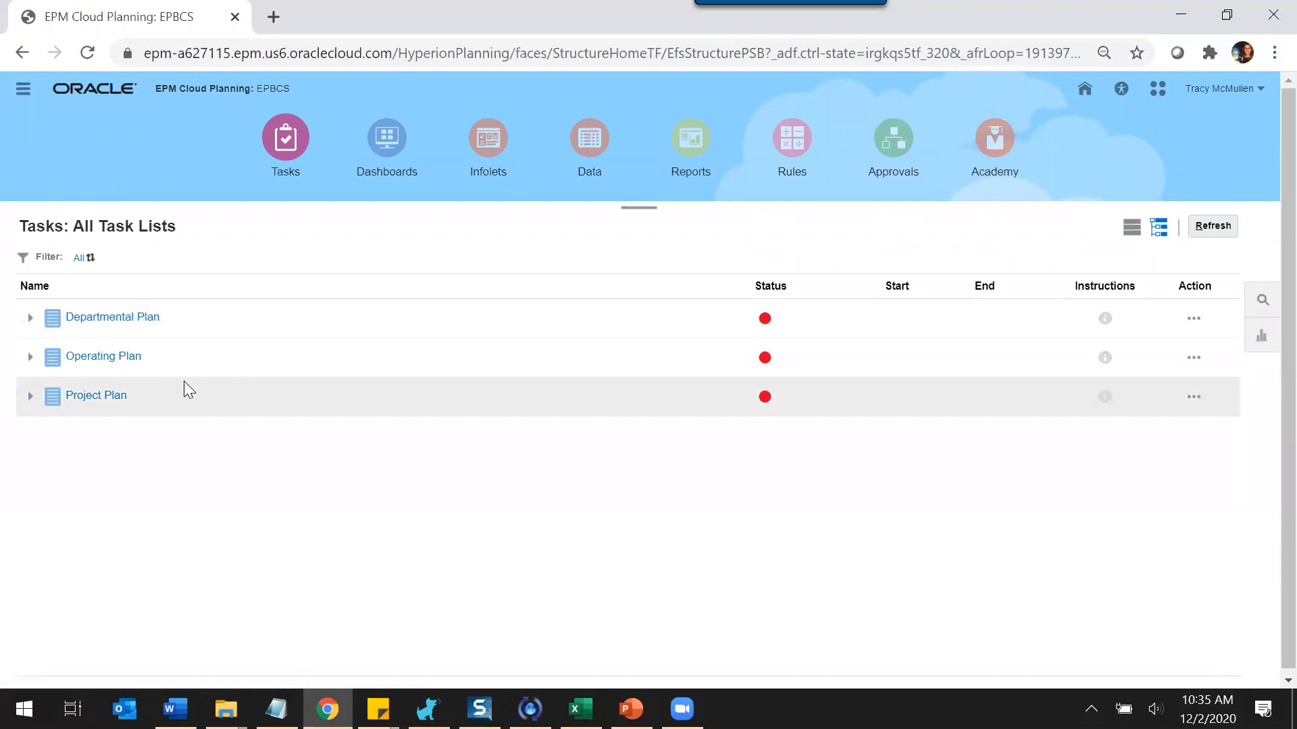
click(29, 317)
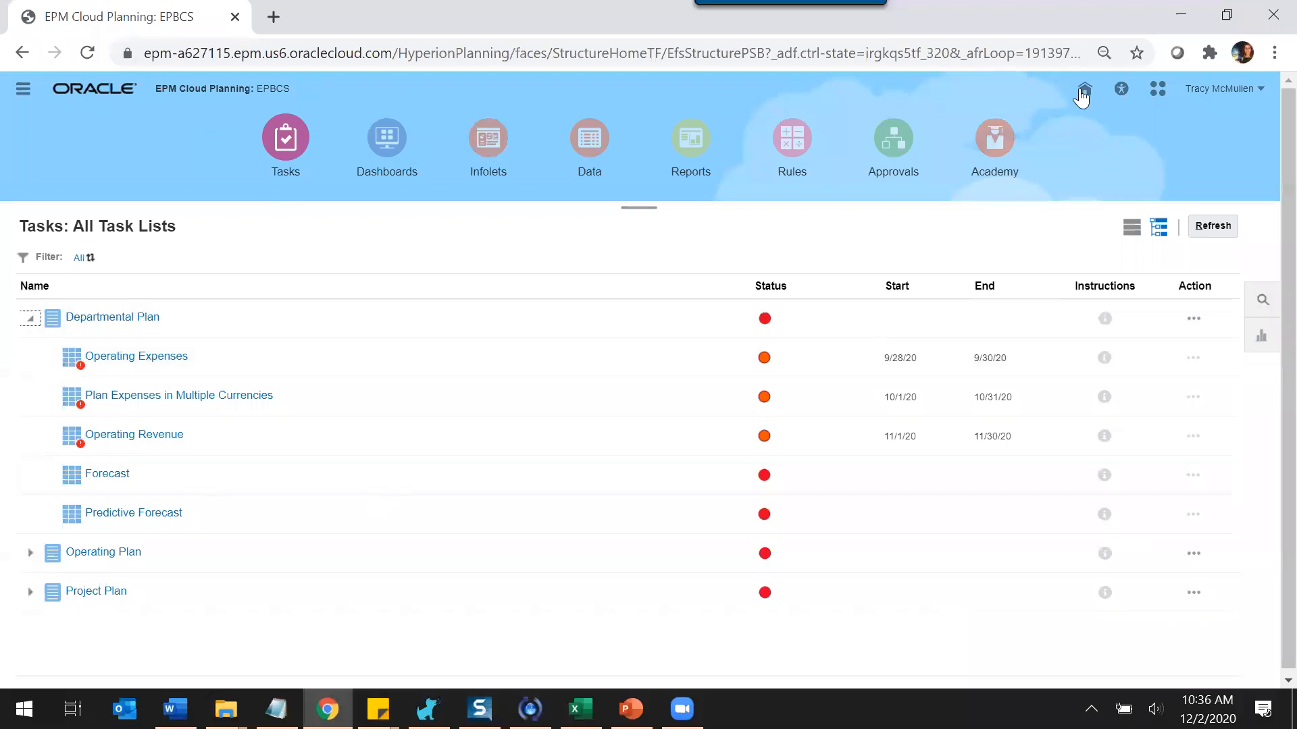
click(1082, 89)
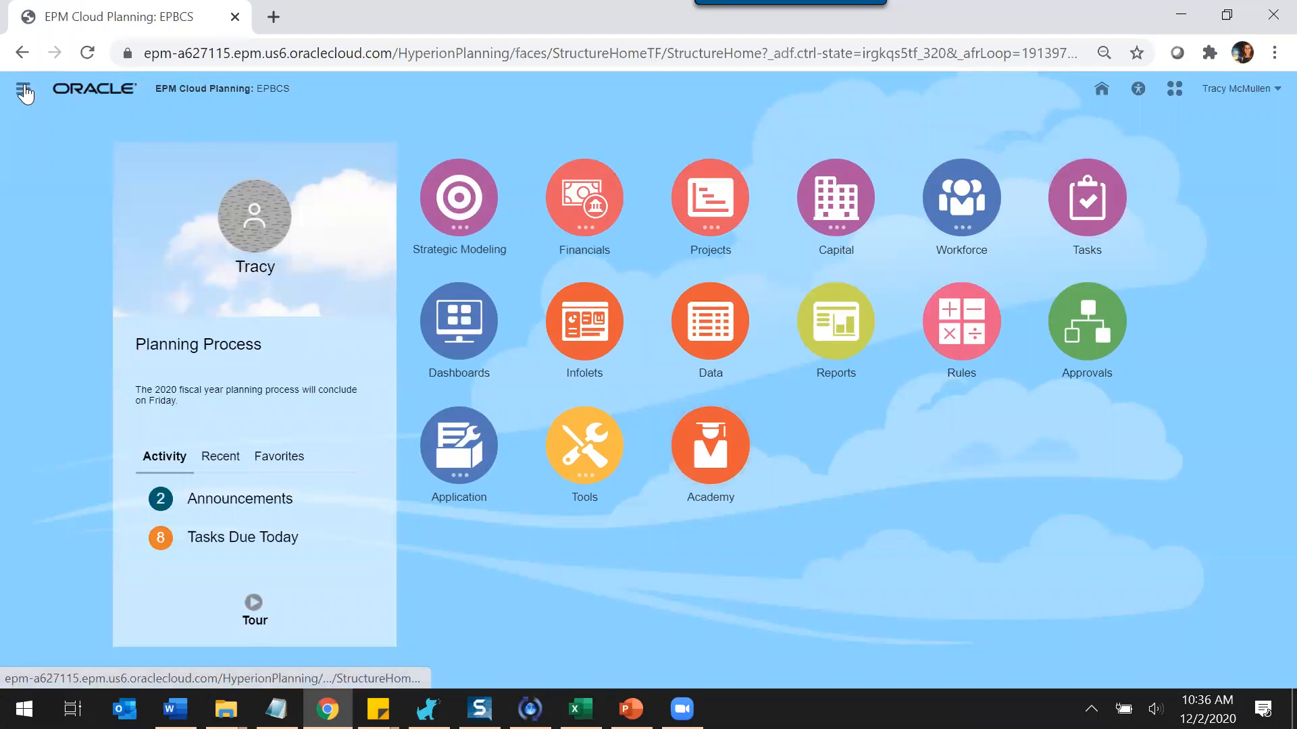
- Open the Application overview and examine the application details and cube chart
click(465, 438)
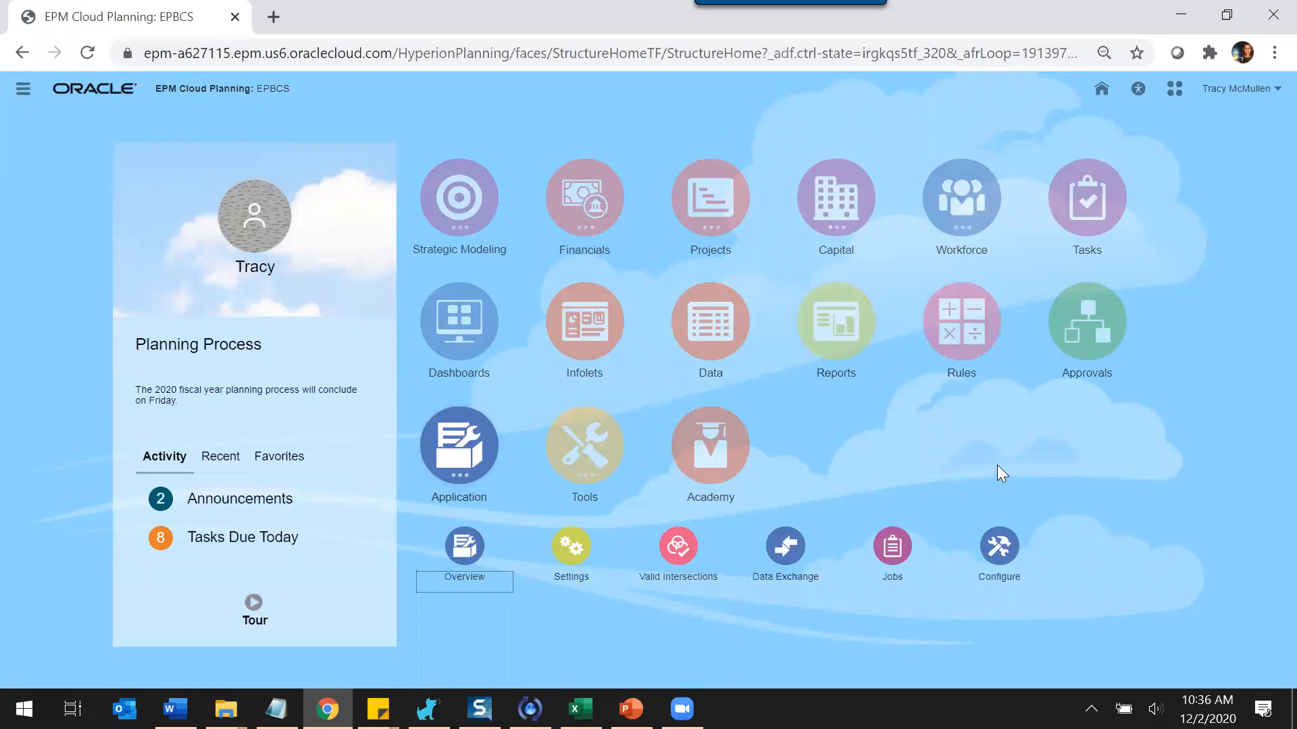
click(465, 547)
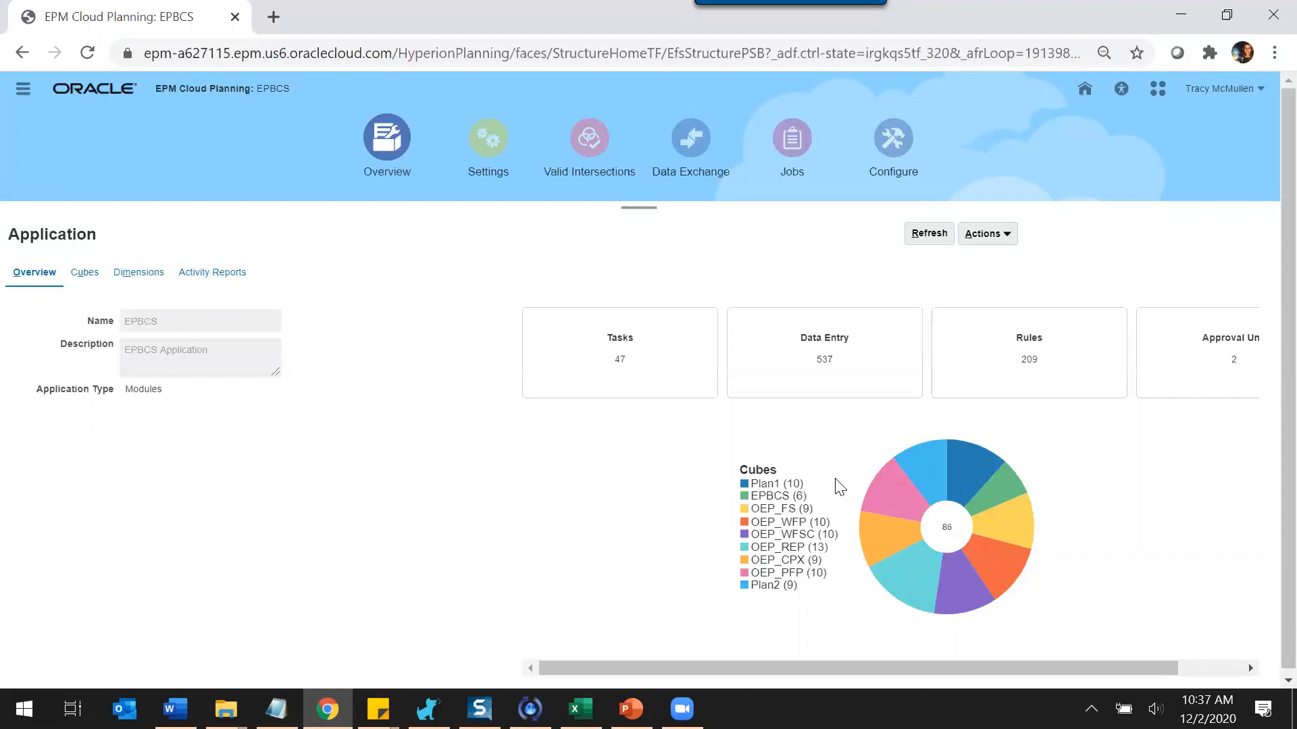
scroll(840, 486, down, 1)
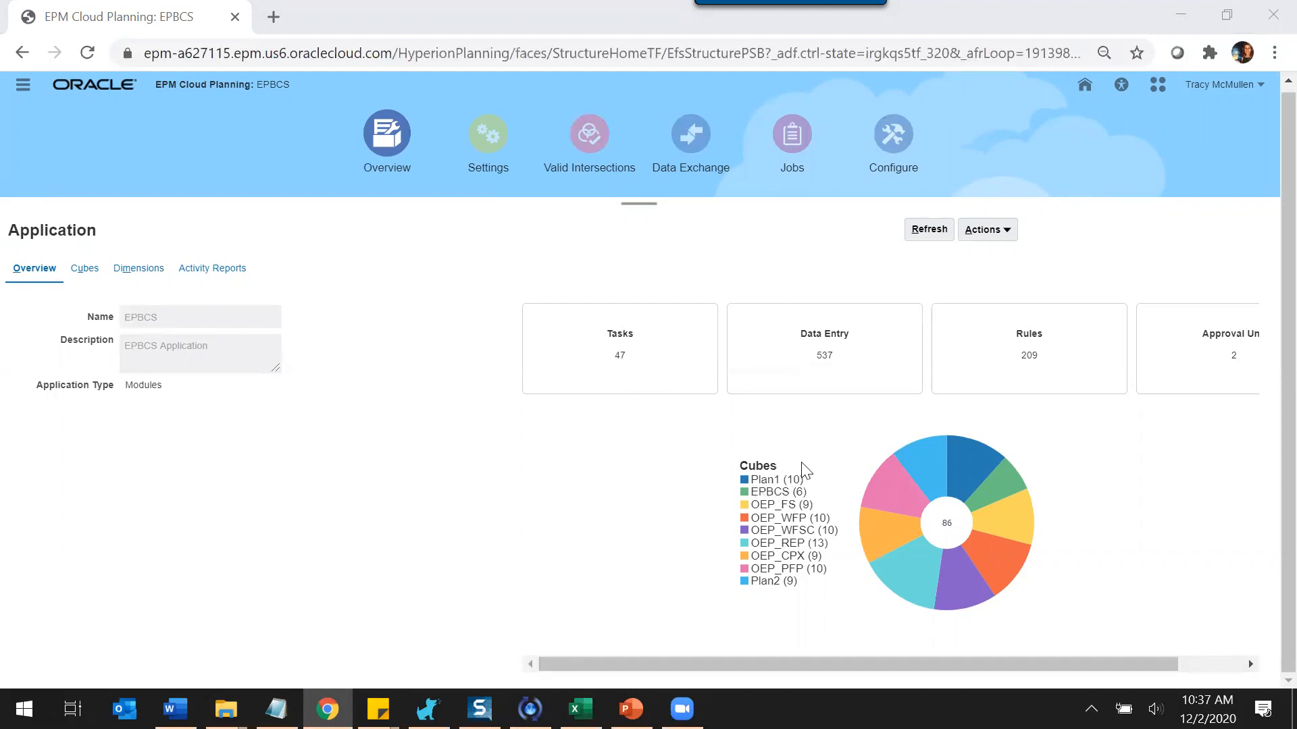
- View the application's cubes, inspect the Plan1 cube's details, and close them without changes
click(84, 269)
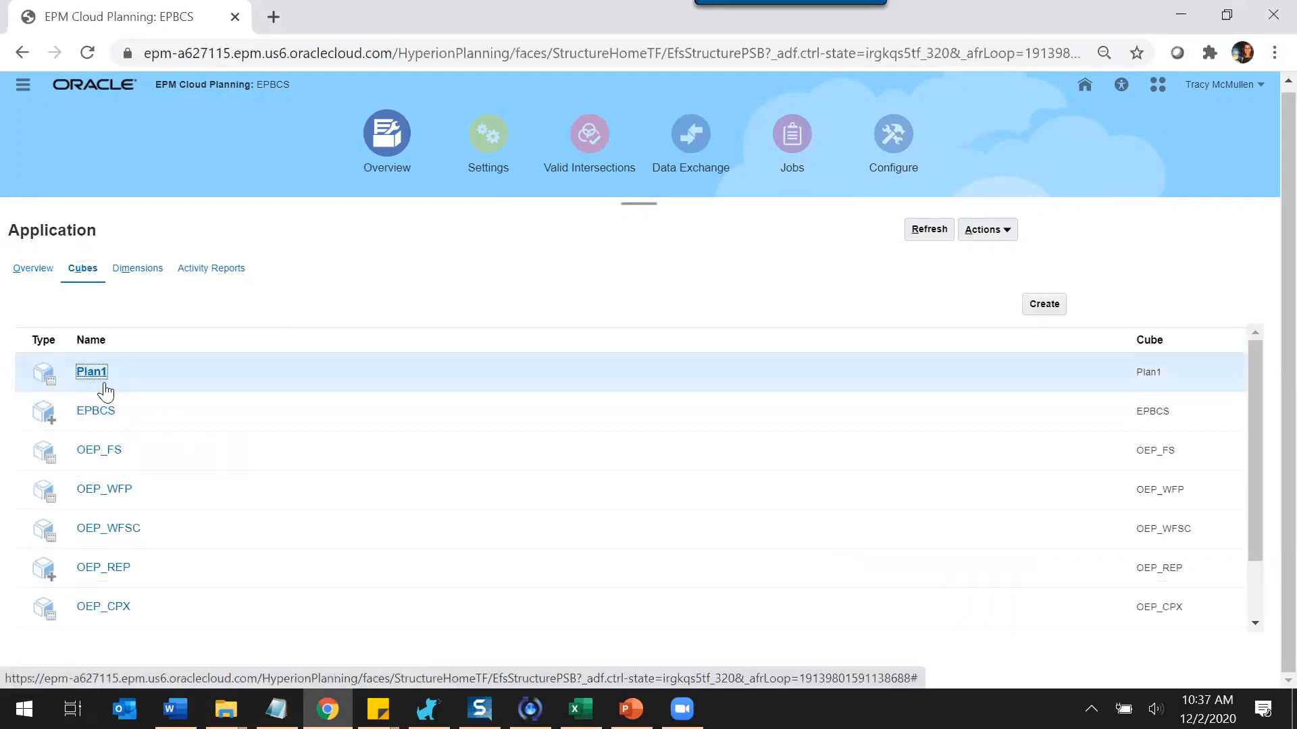
click(98, 376)
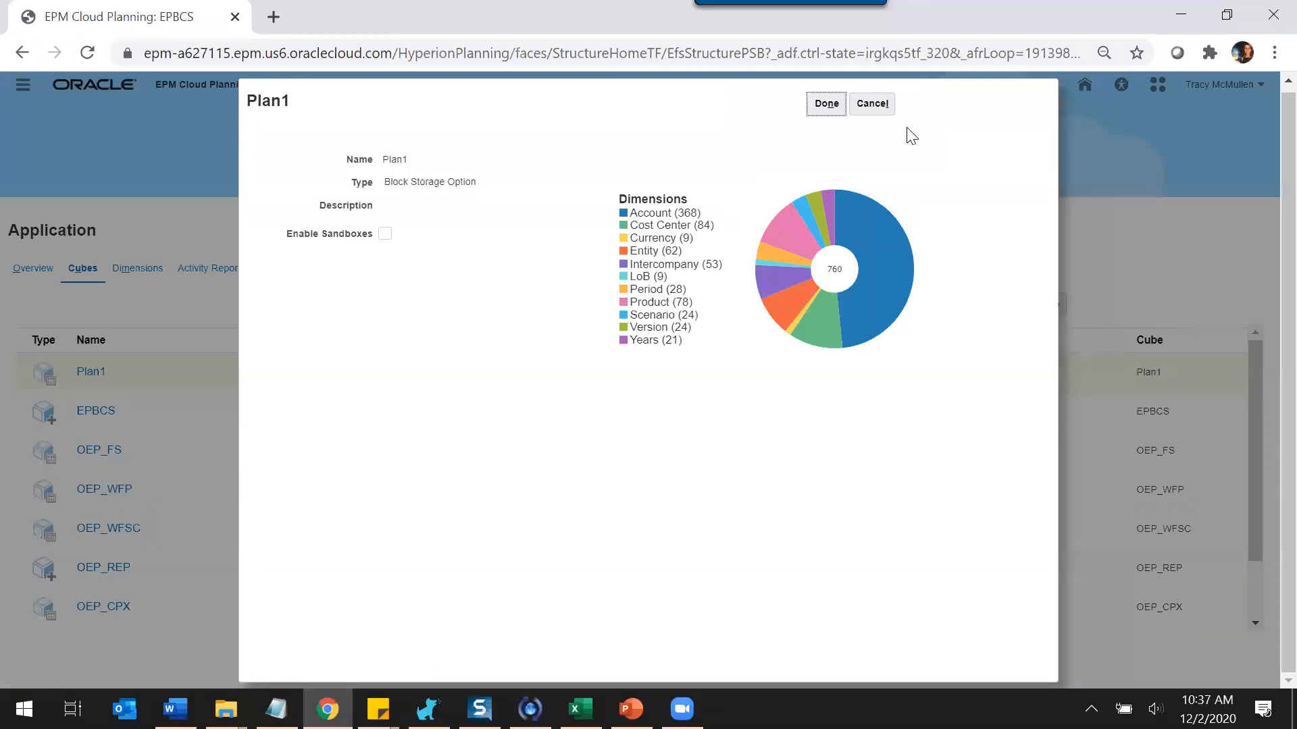
click(884, 110)
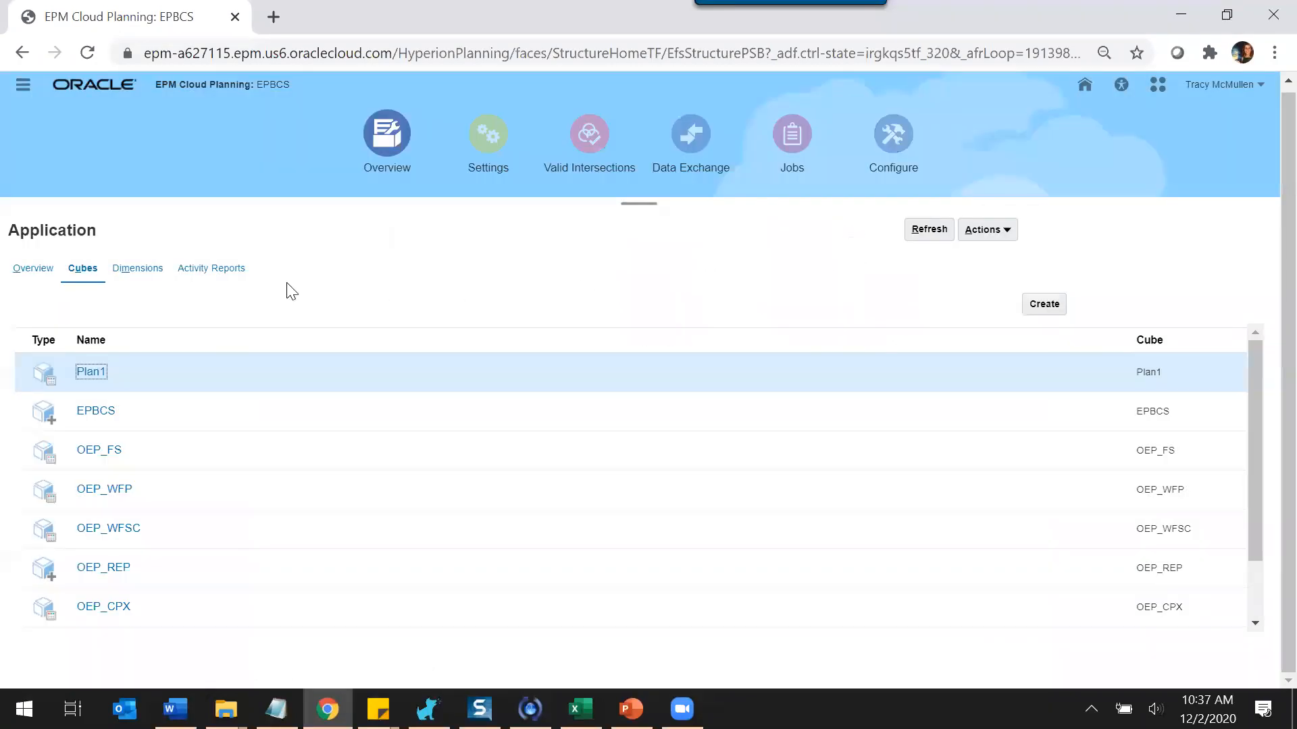
- Review the full list of dimensions in the Plan1 cube
click(134, 274)
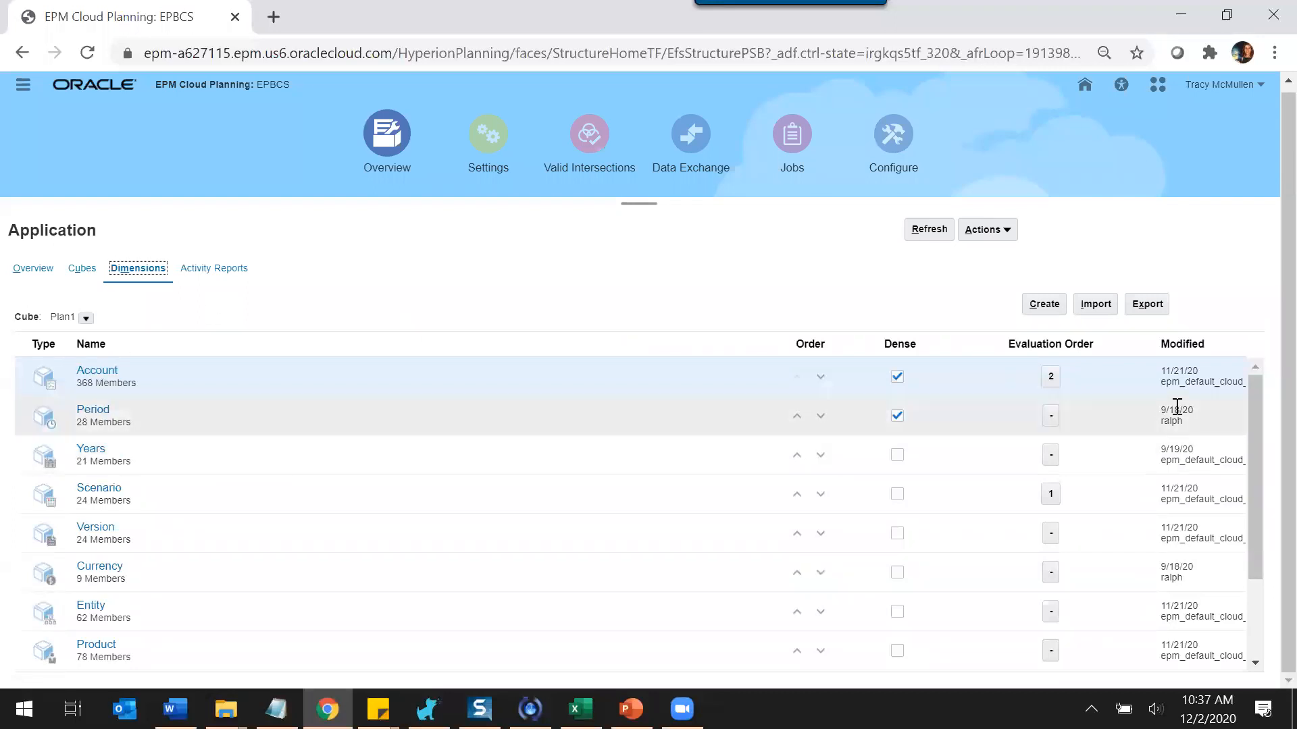
drag(1253, 405, 1263, 371)
scroll(149, 519, down, 3)
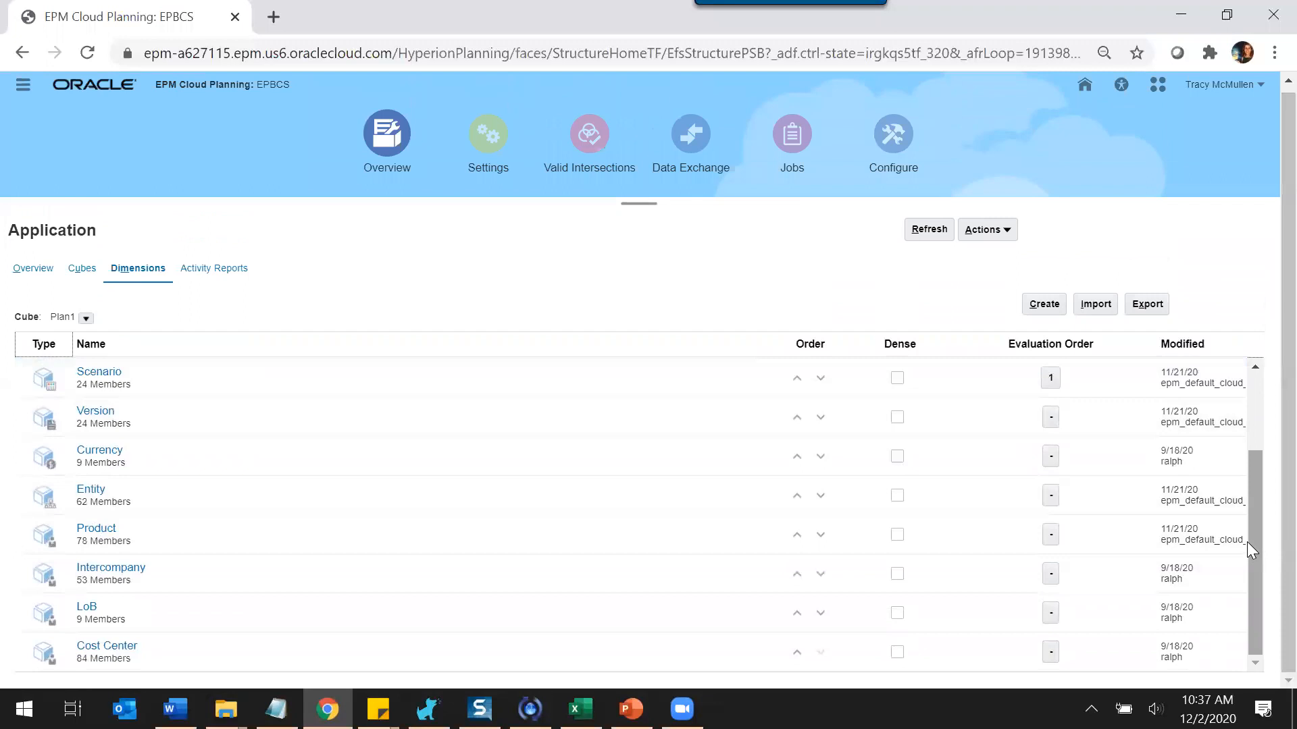
drag(1255, 516, 1255, 441)
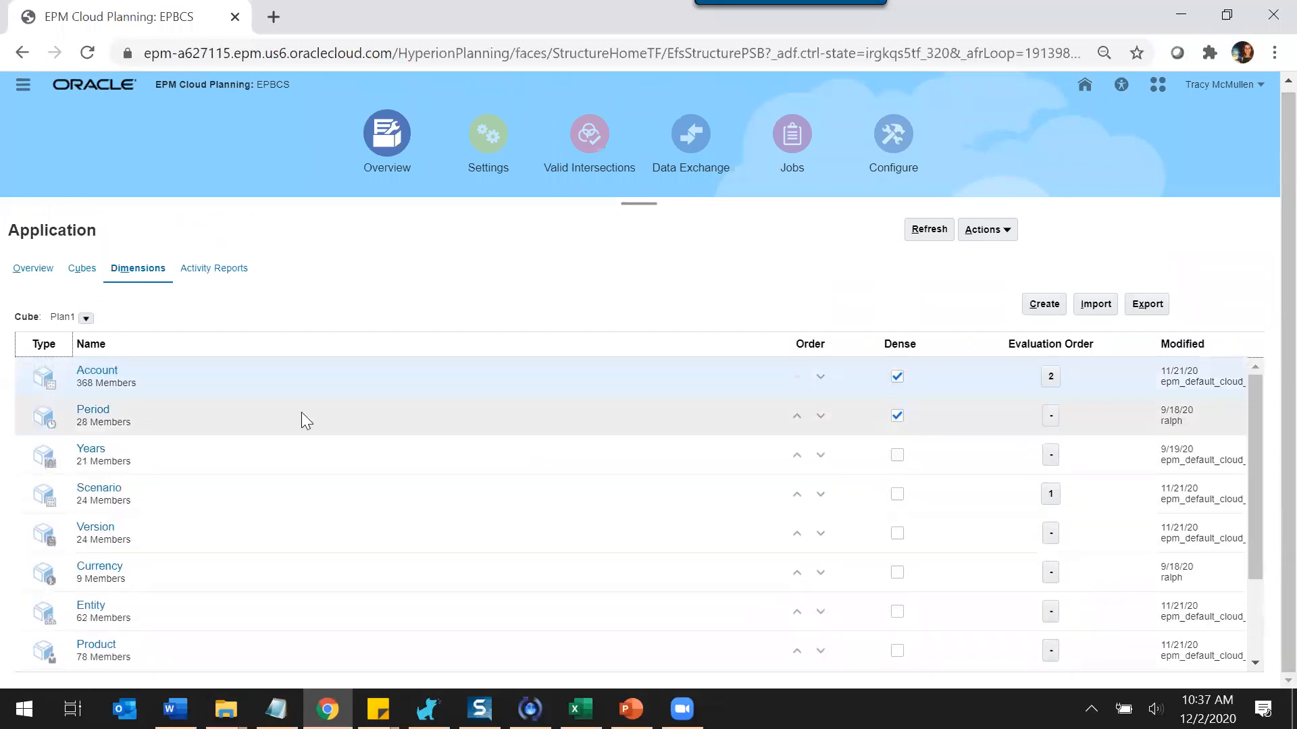
- List the dimensions of the OEP_WFP cube and highlight its Employee and Job dimensions
click(84, 320)
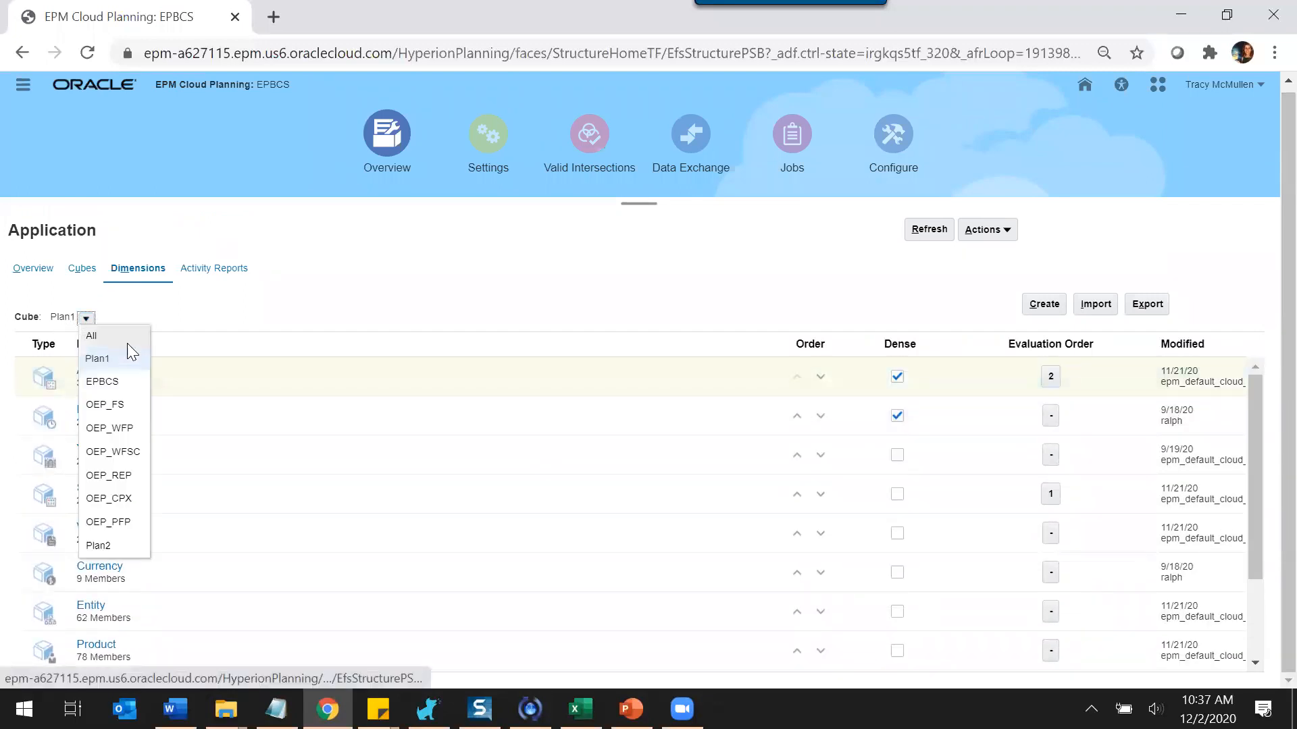
click(136, 427)
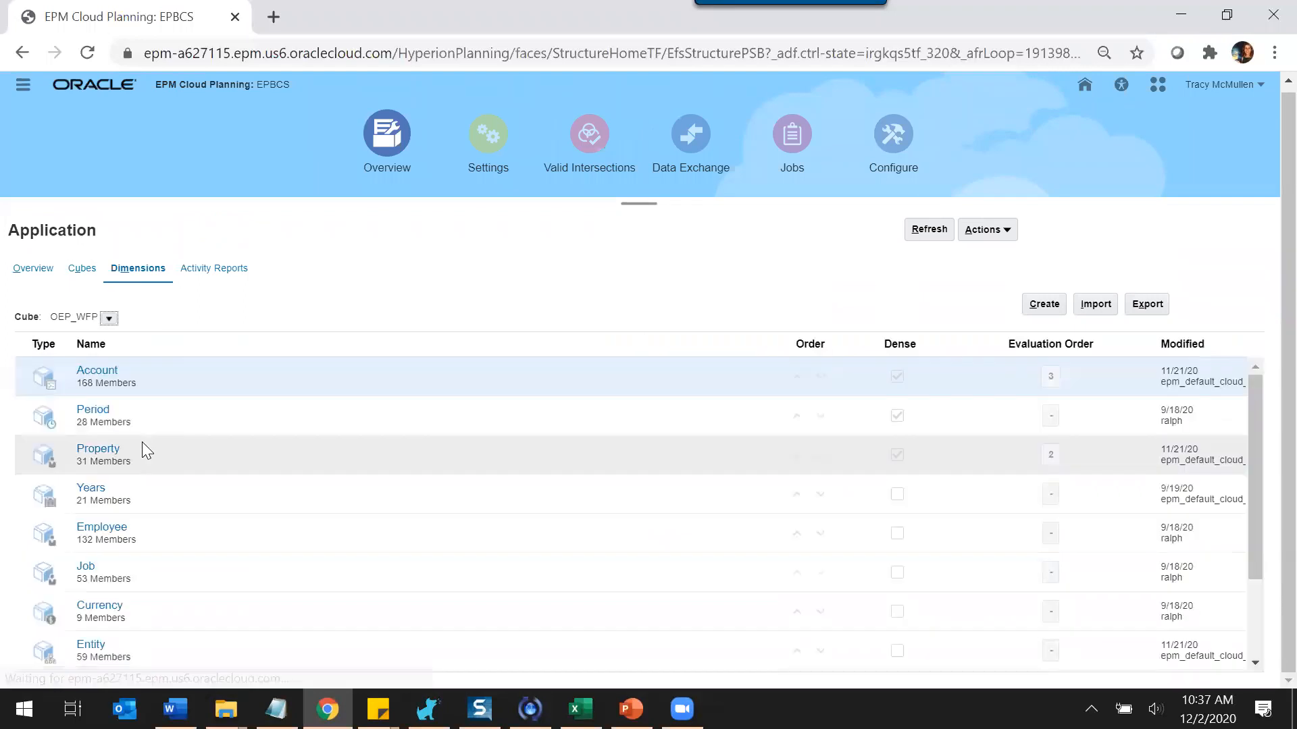
click(155, 528)
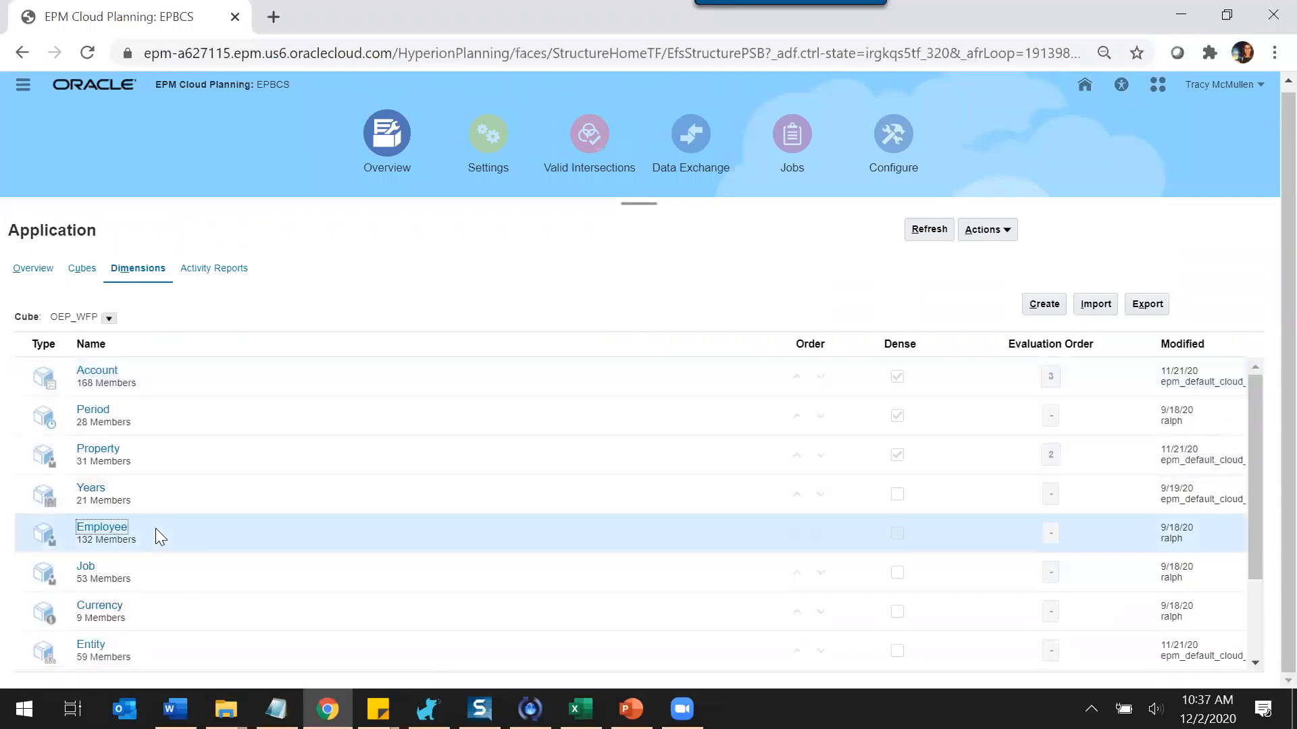
key(Down)
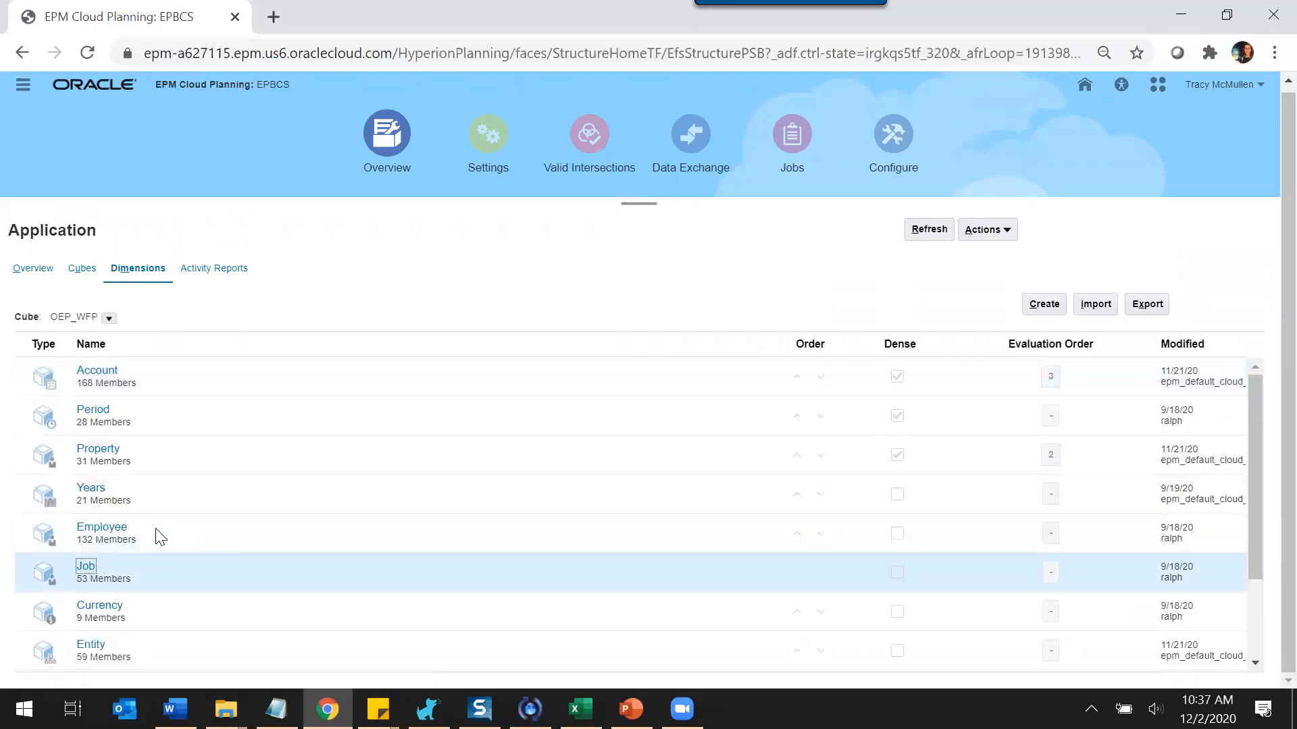
- Open the Job dimension, expand OWP_Total Jobs to inspect its members, and close it without saving
click(85, 566)
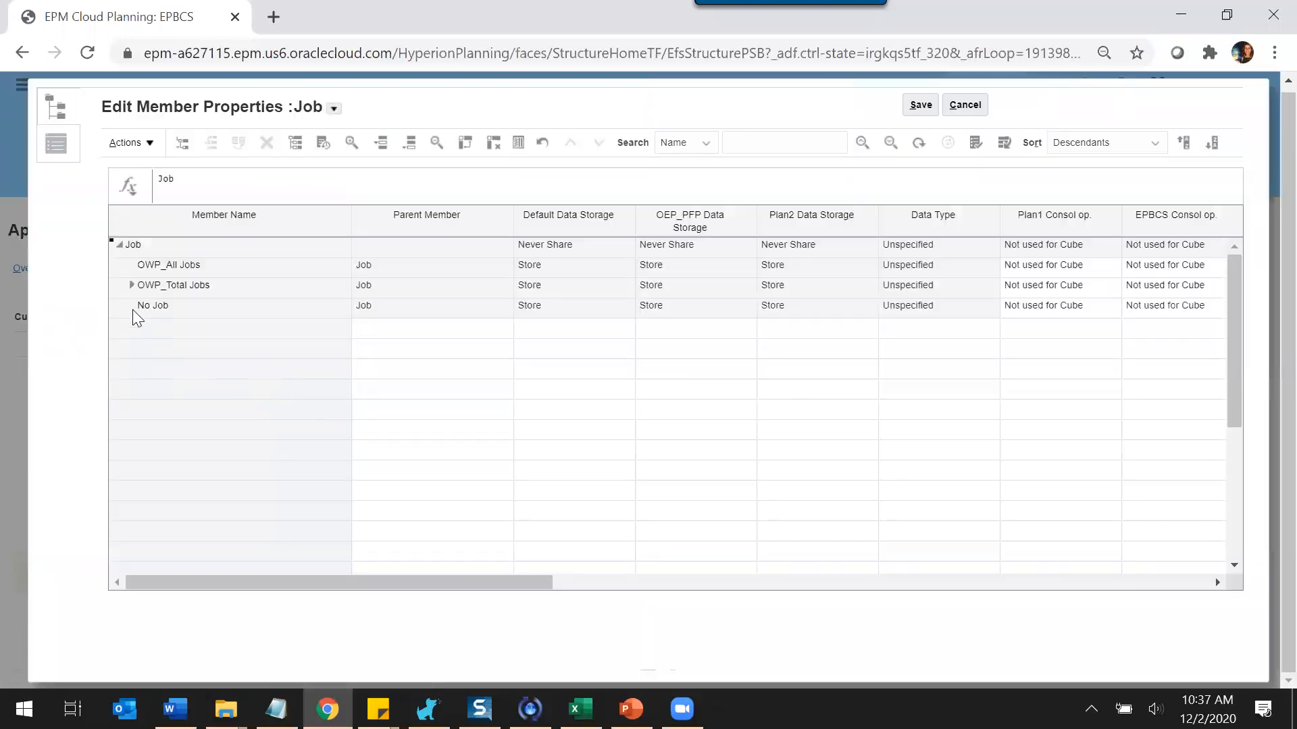
click(133, 286)
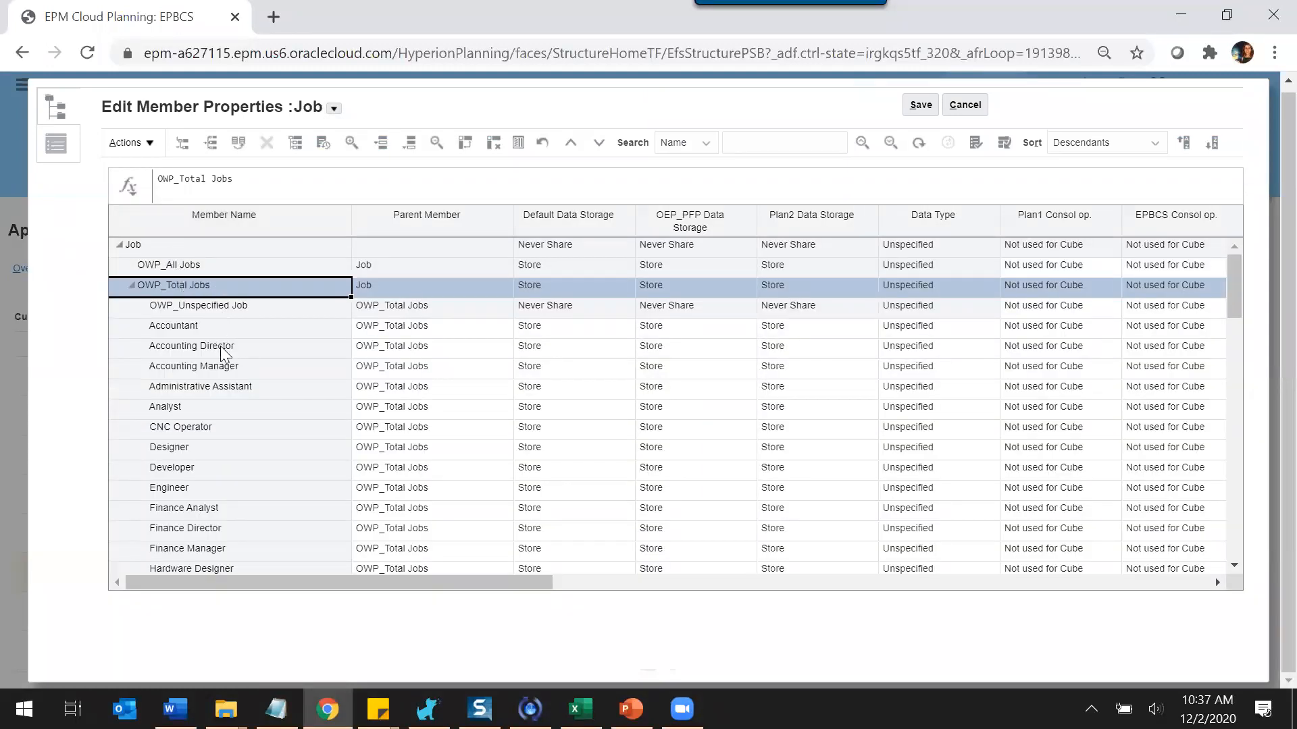
click(298, 331)
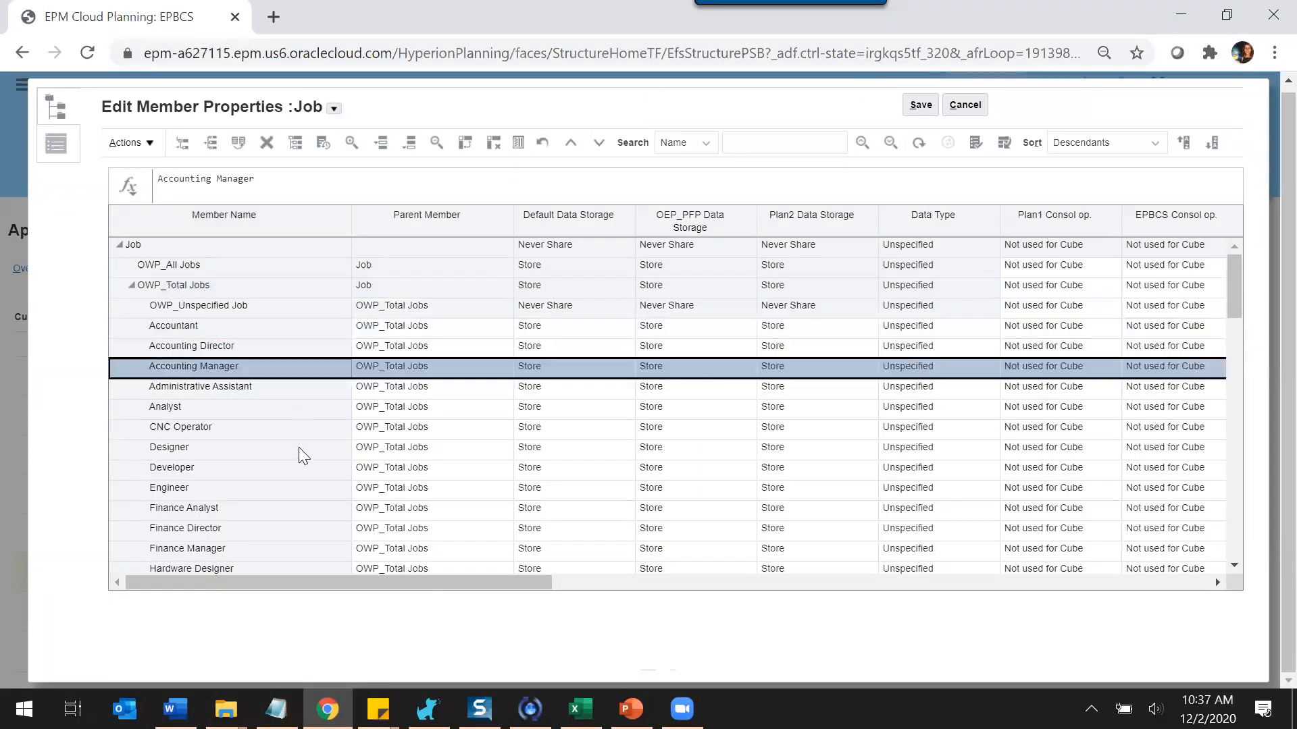
click(299, 428)
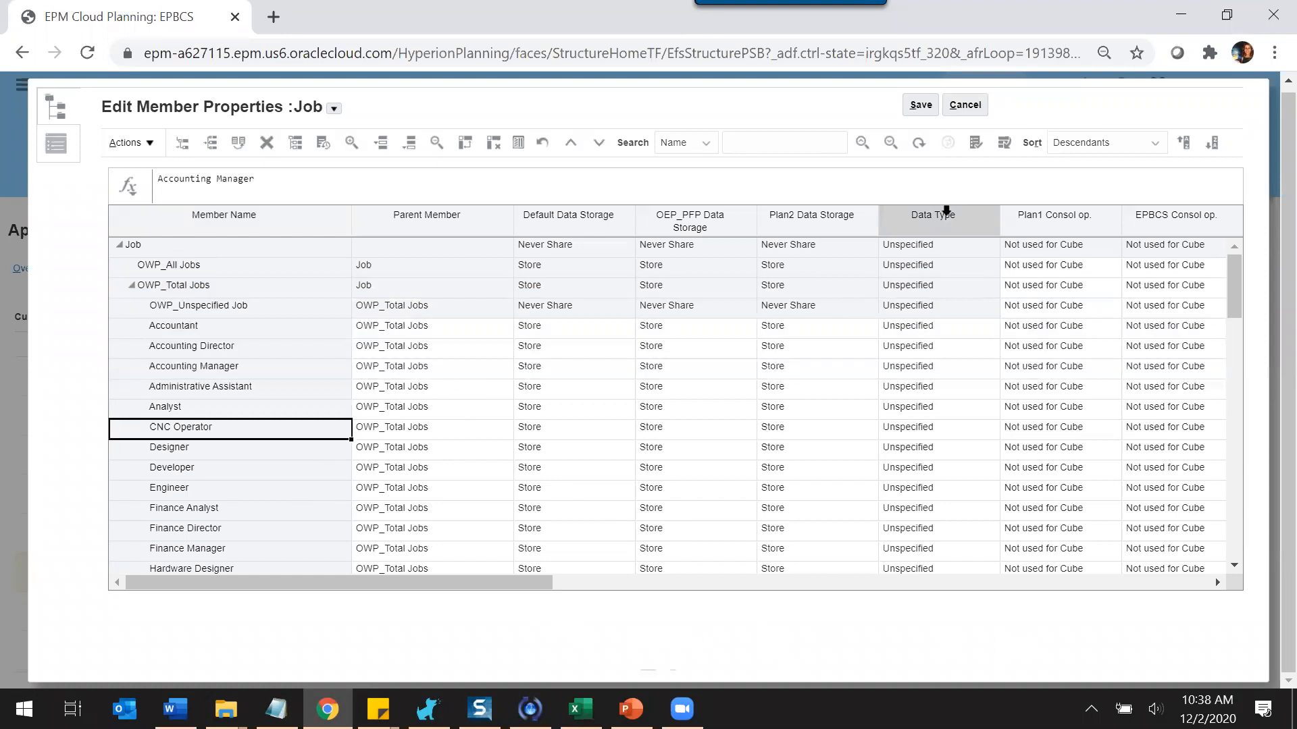
click(979, 106)
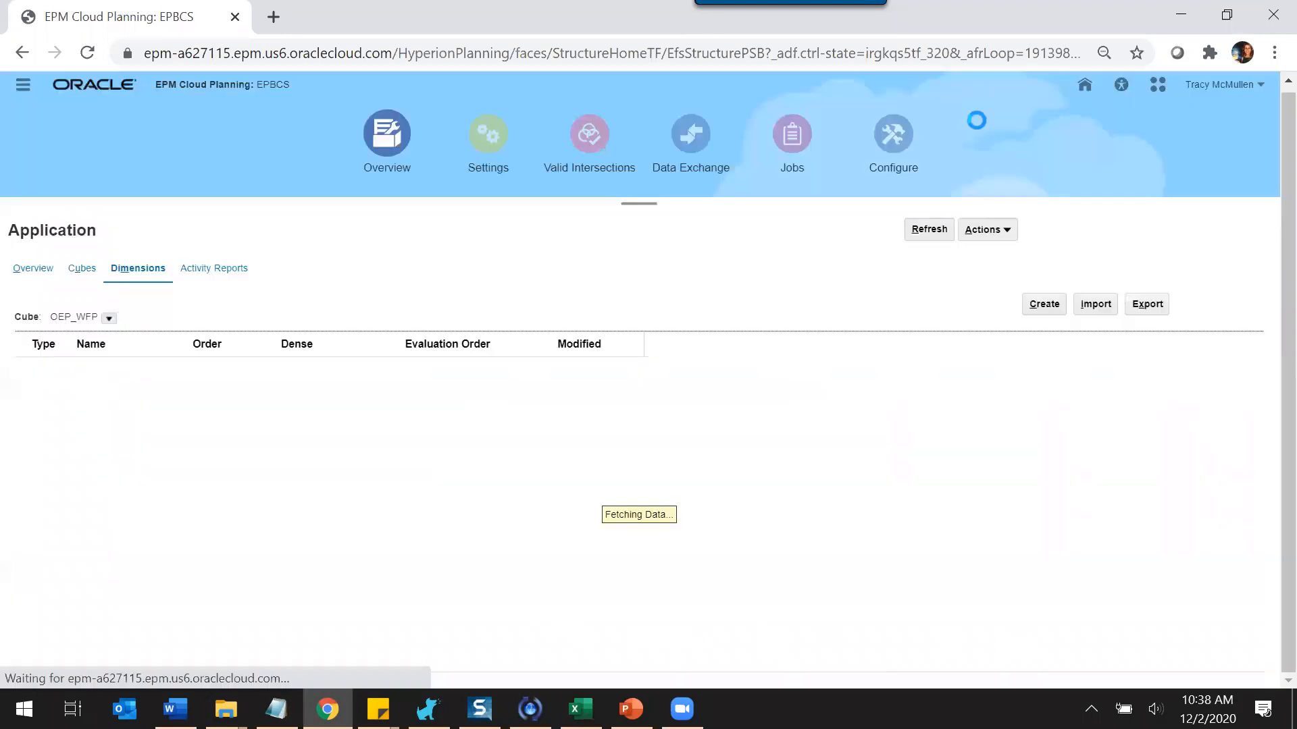
- Switch the dimension list to the OEP_FS cube and review its dimensions through Currency
click(109, 319)
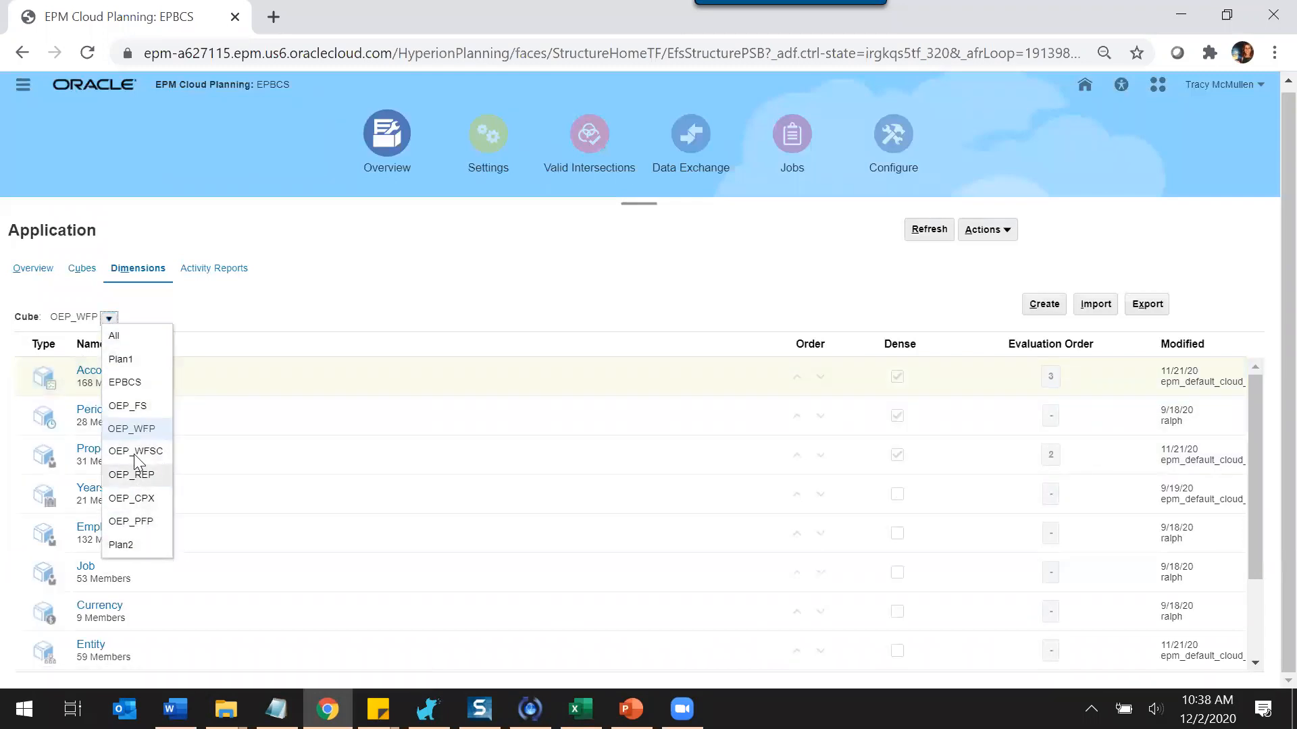
click(139, 406)
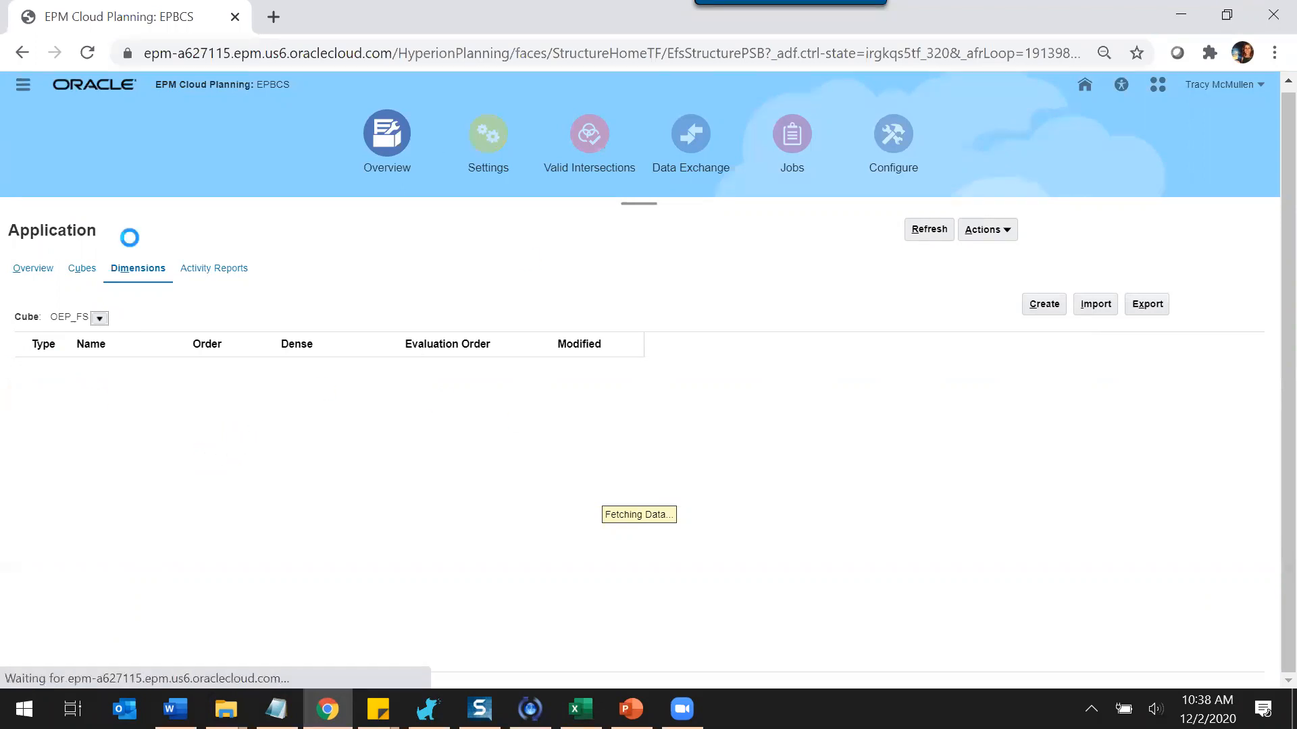
scroll(224, 481, down, 2)
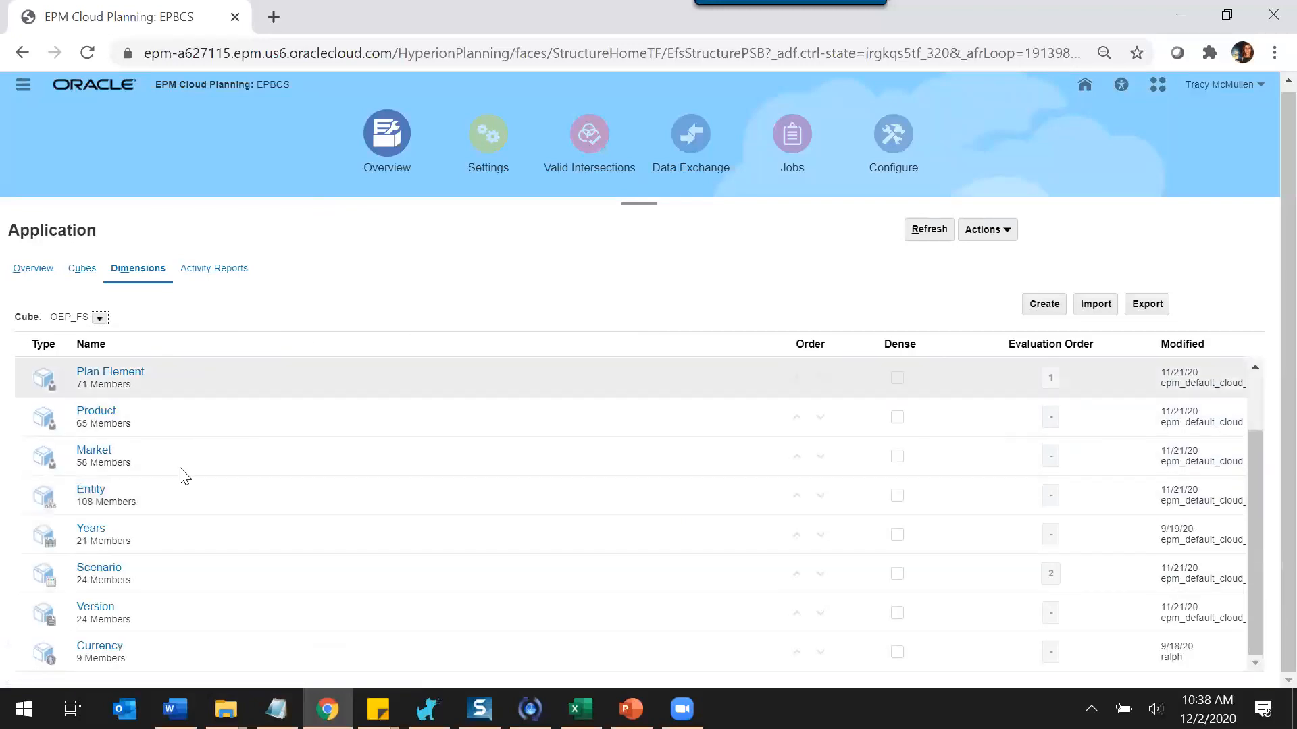
- Open the Product dimension, expand Total Product, All Product and SmartPhones, and close it without saving
click(103, 418)
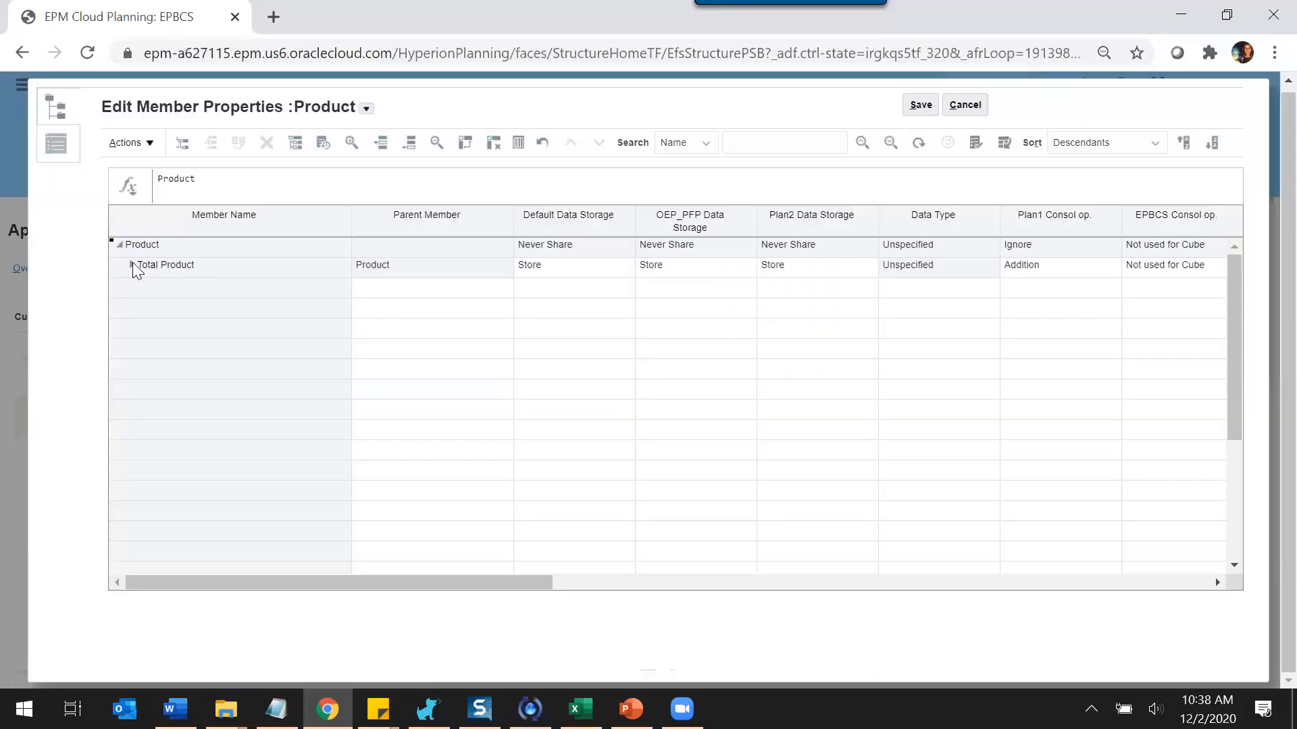
click(132, 265)
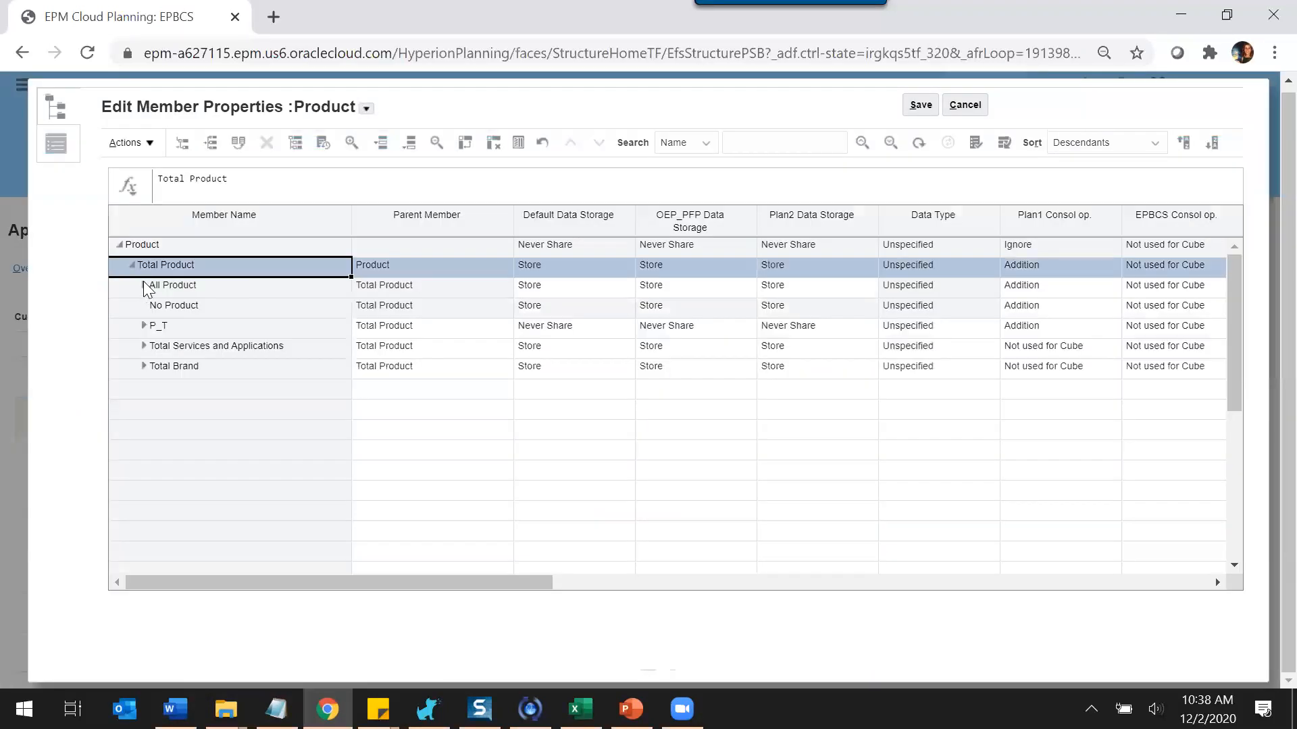
click(144, 283)
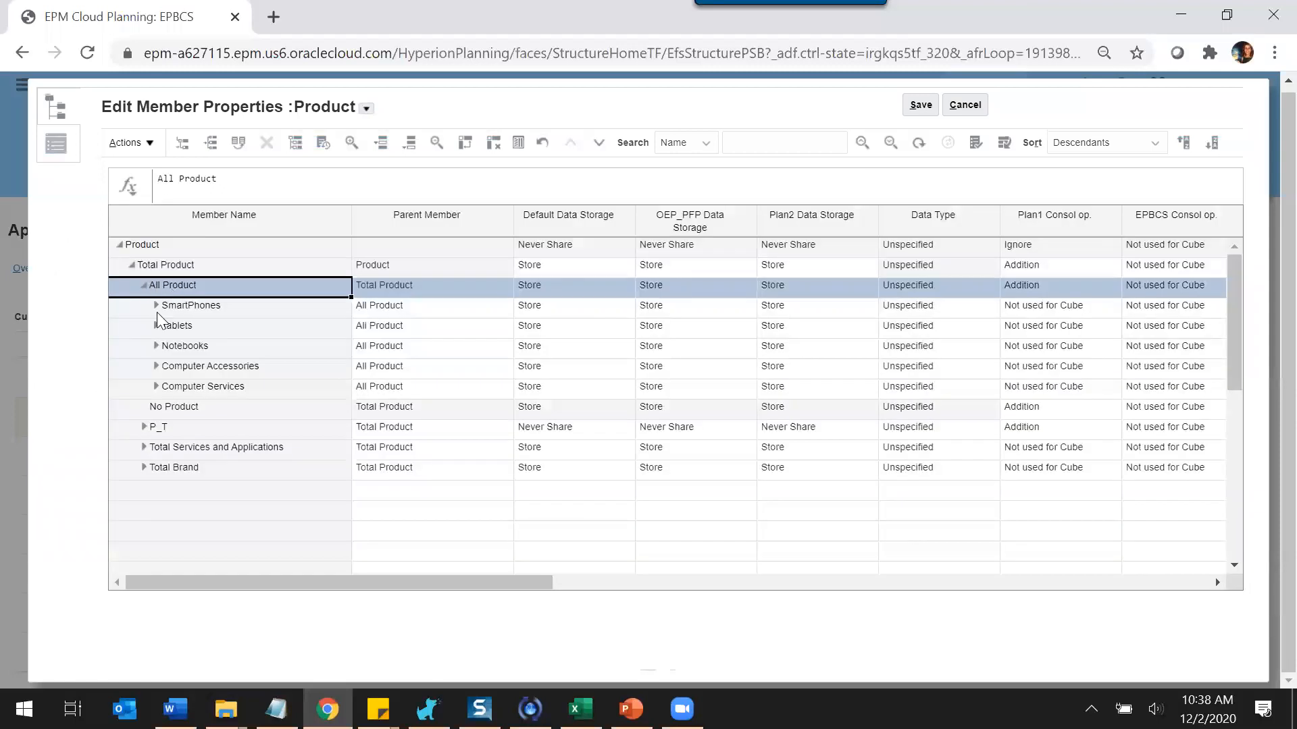
click(156, 306)
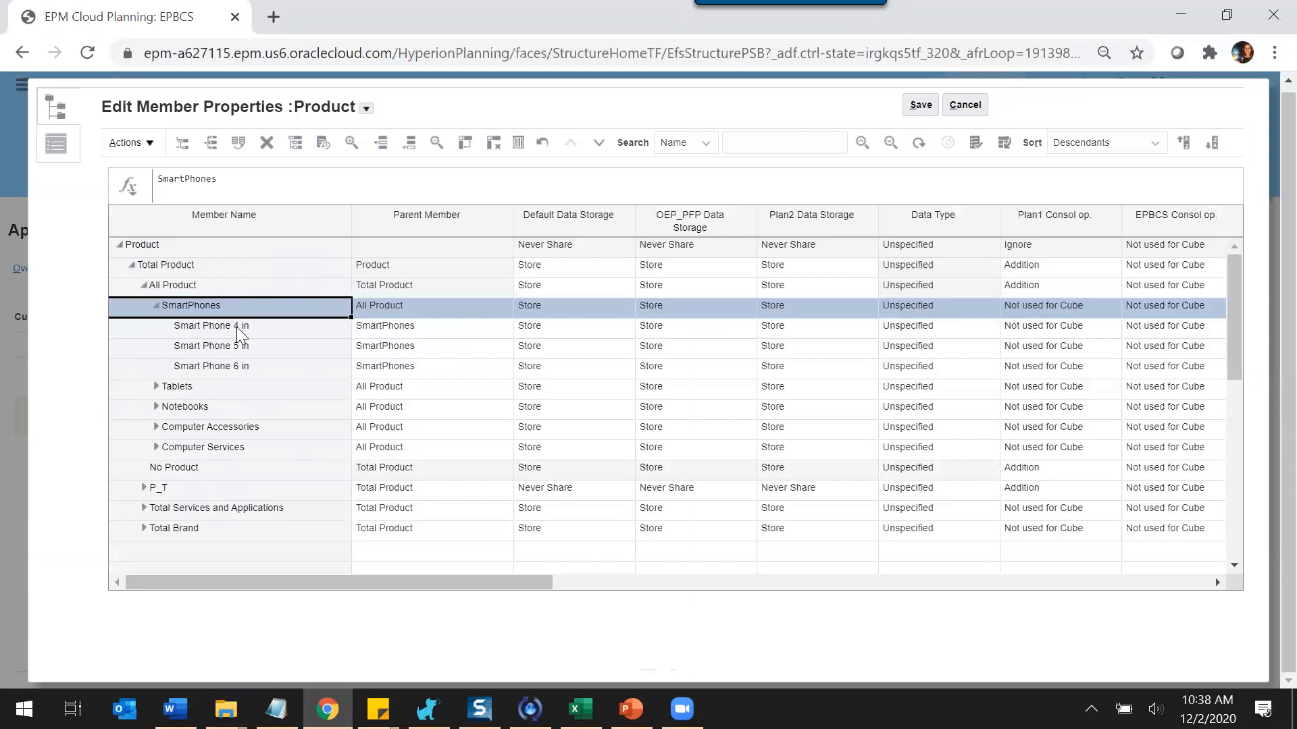
click(972, 103)
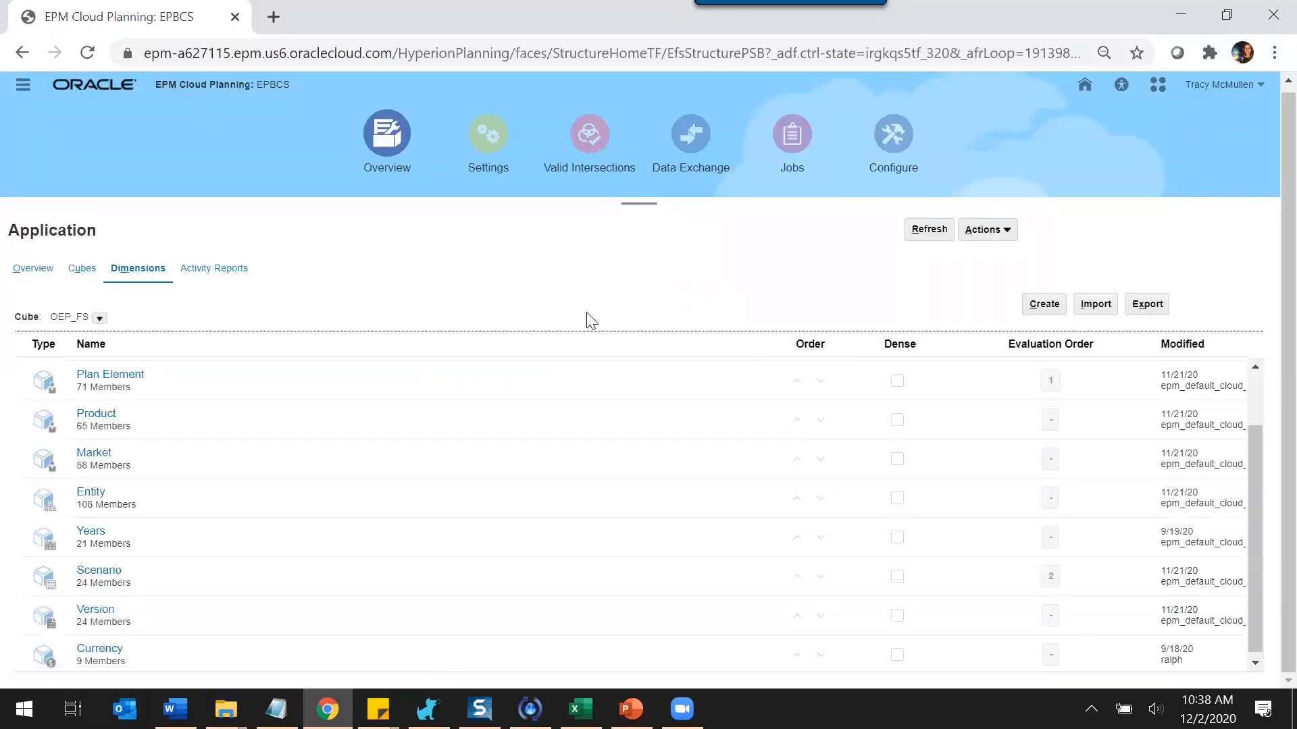
click(211, 270)
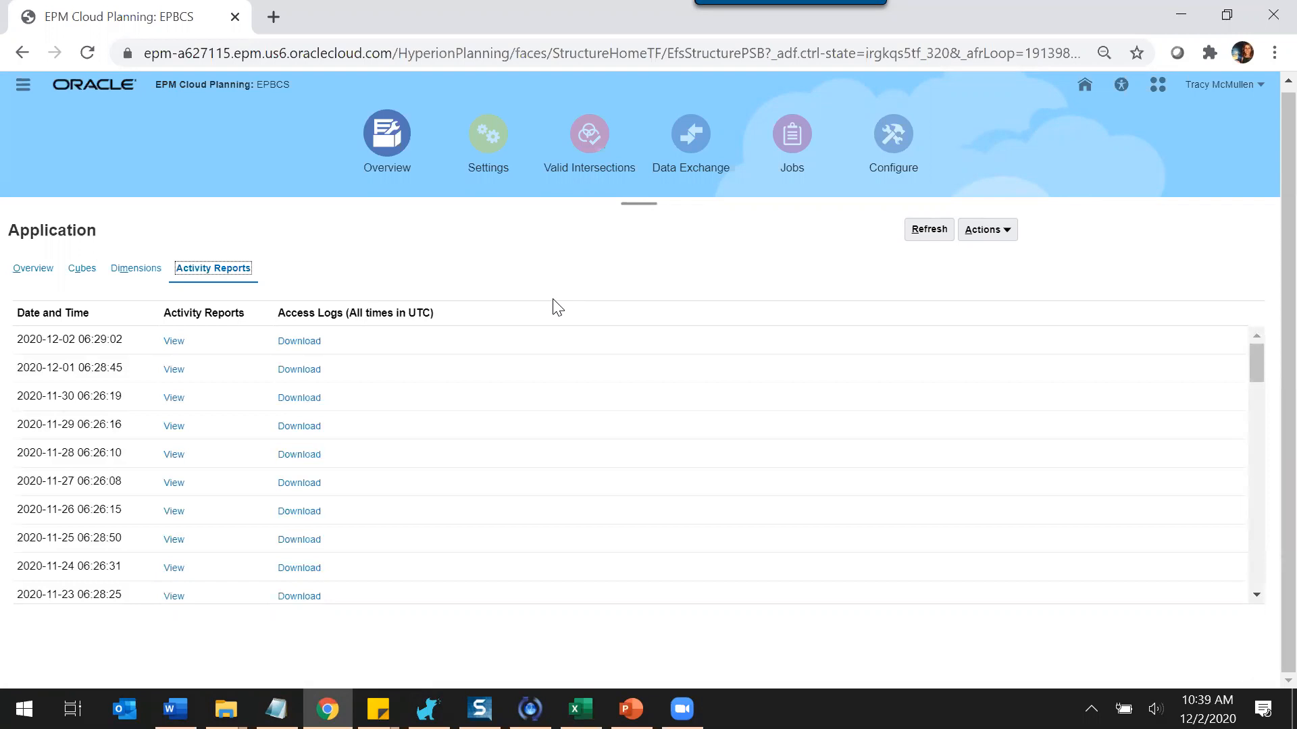
click(174, 341)
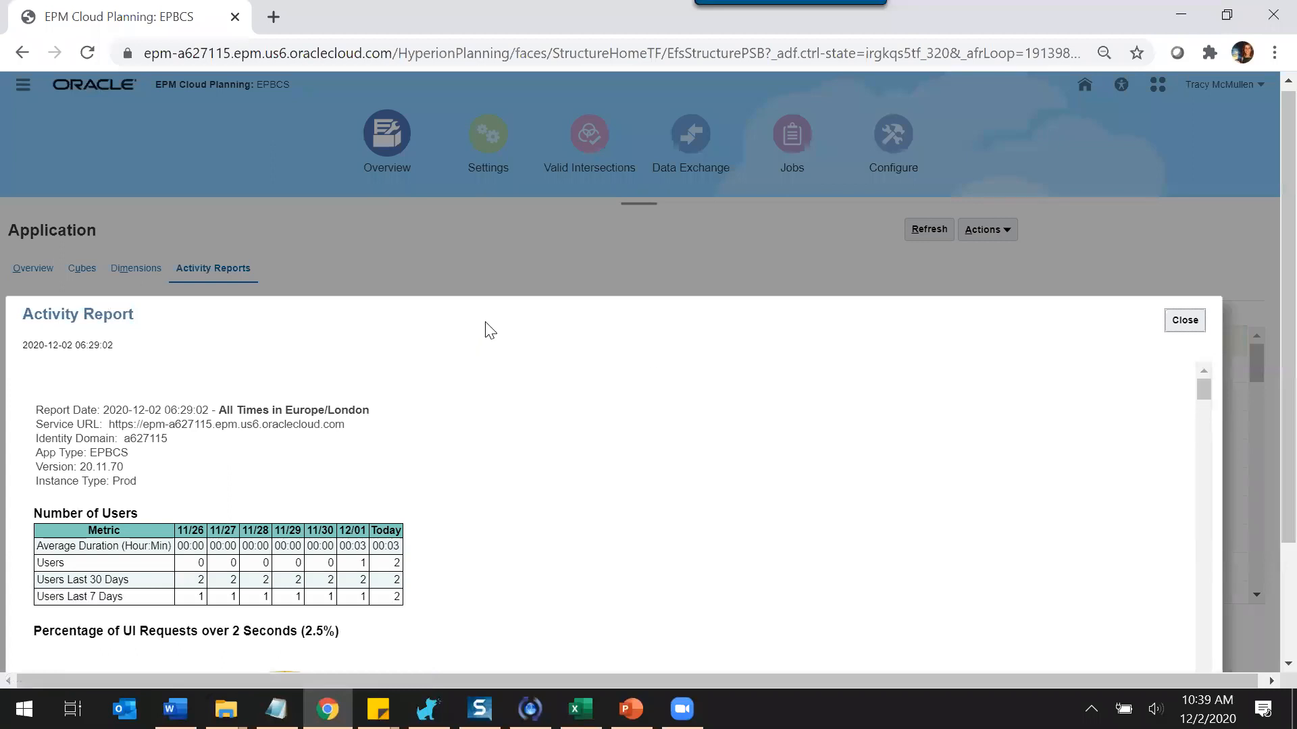
scroll(482, 482, down, 6)
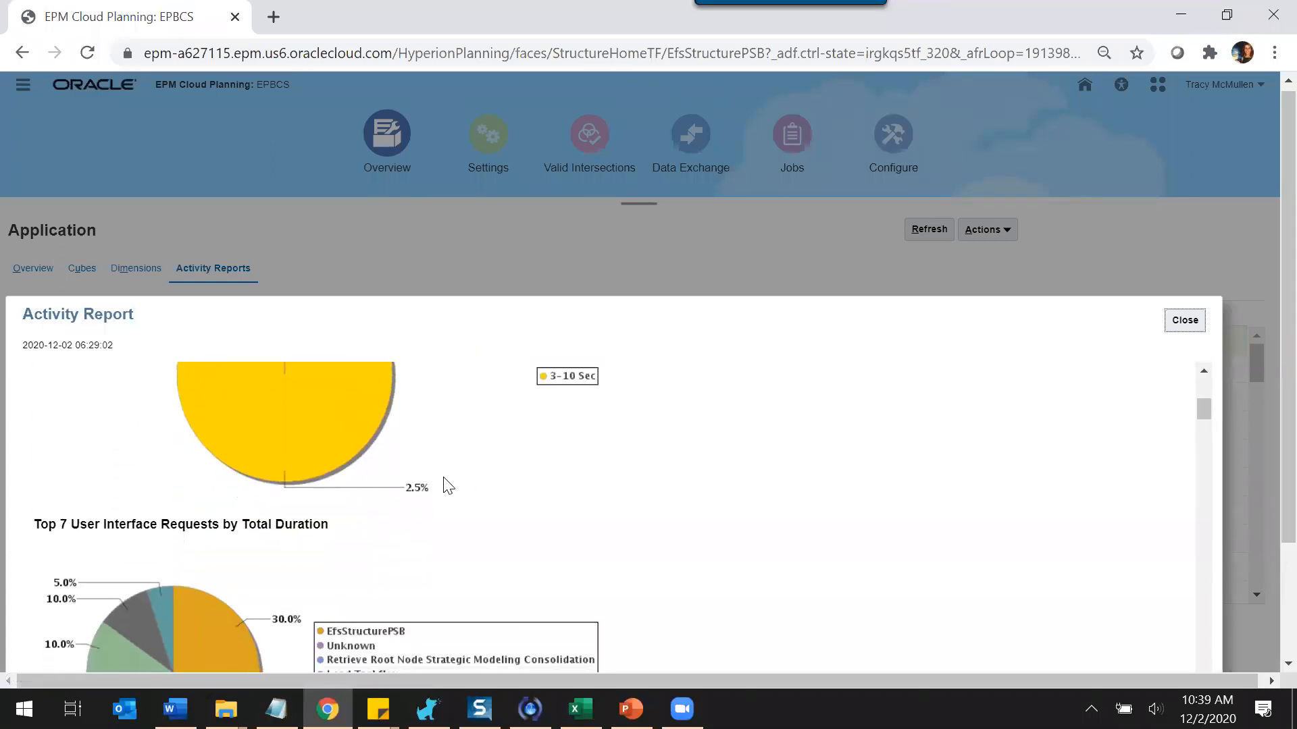
scroll(370, 495, down, 2)
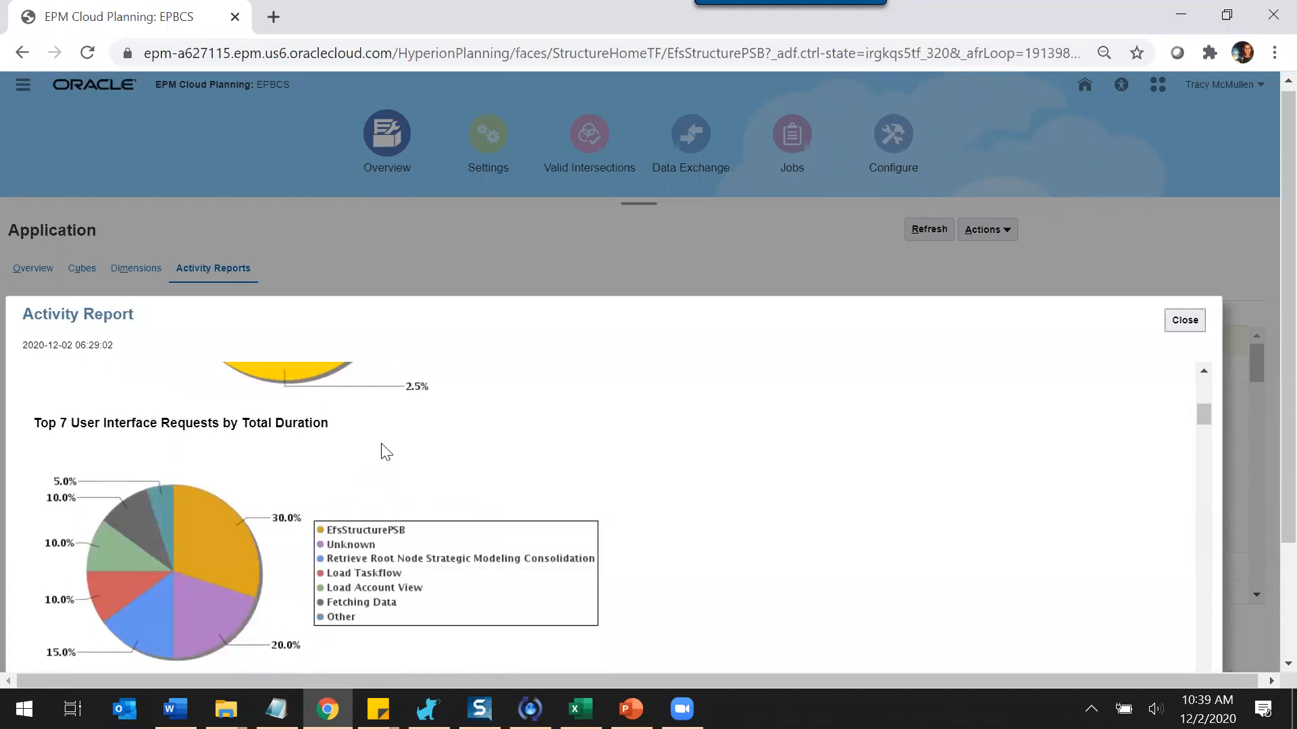
scroll(517, 448, down, 9)
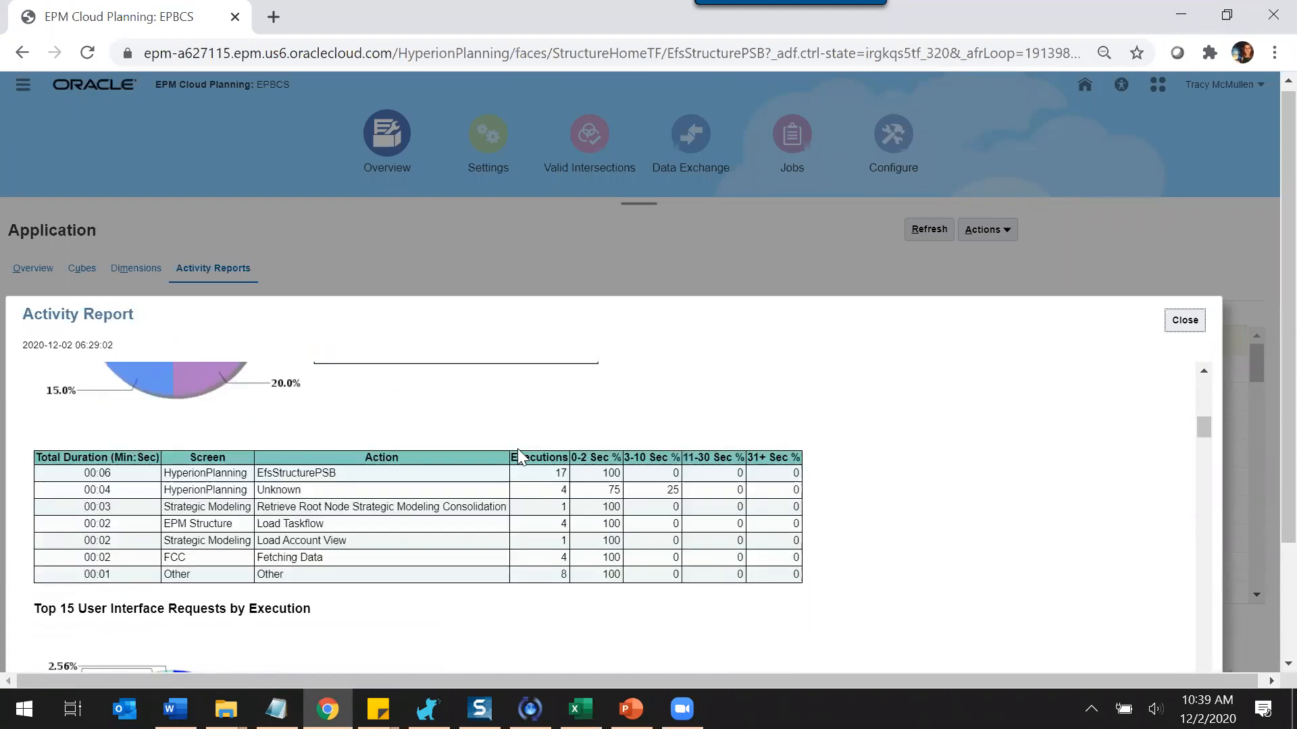
click(1185, 320)
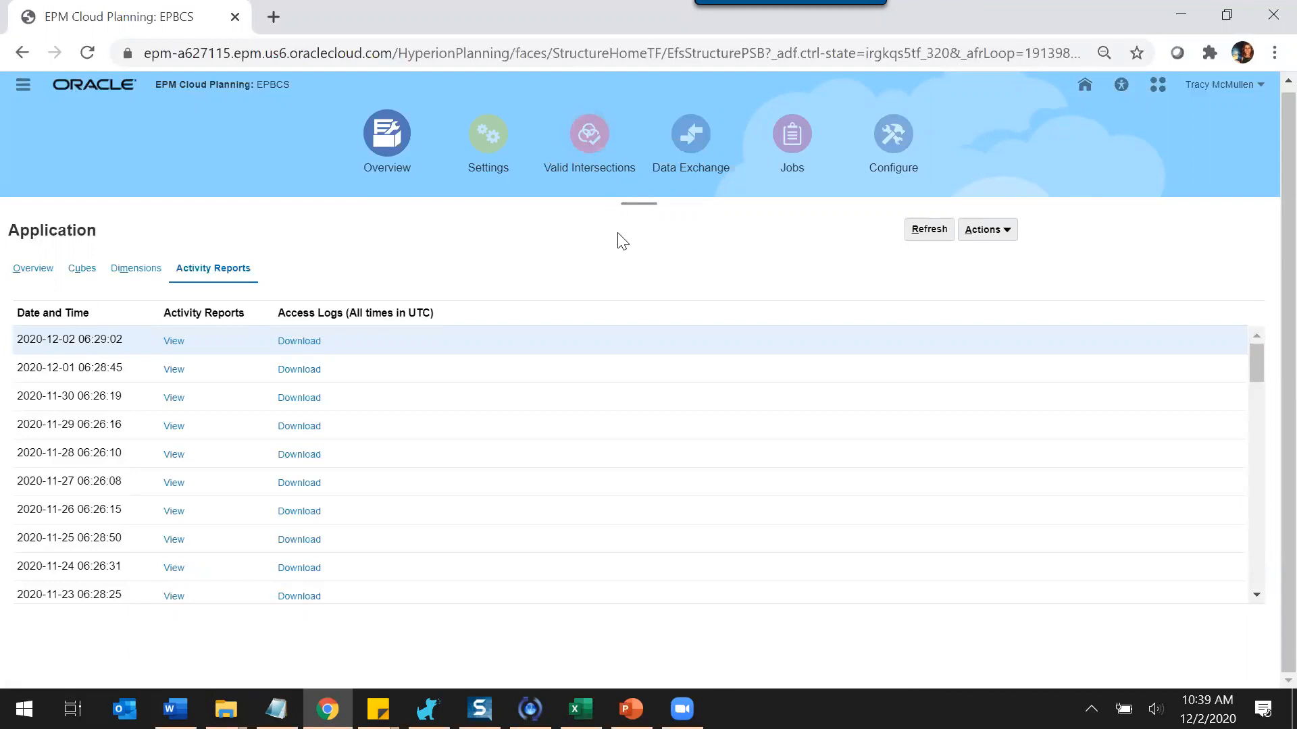
- Open Data Exchange and review the data maps and the data integrations, ending on the data maps
click(690, 135)
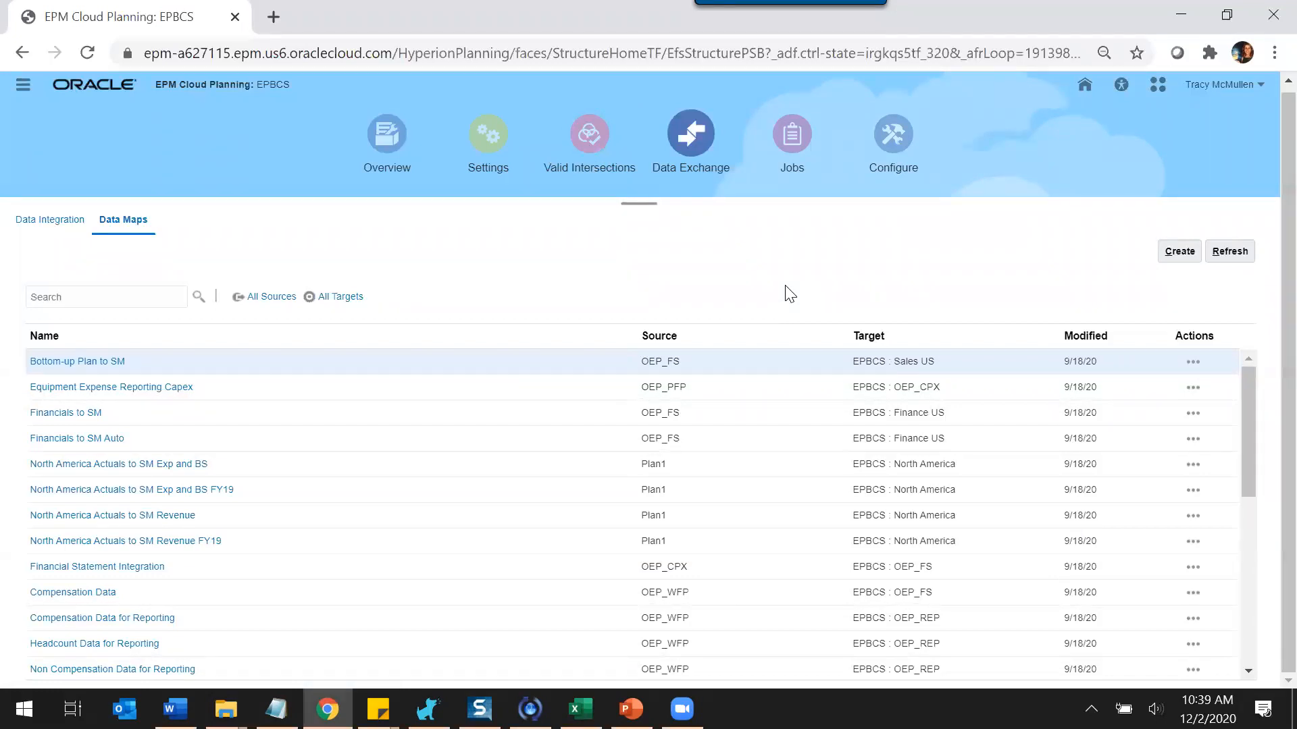
click(43, 227)
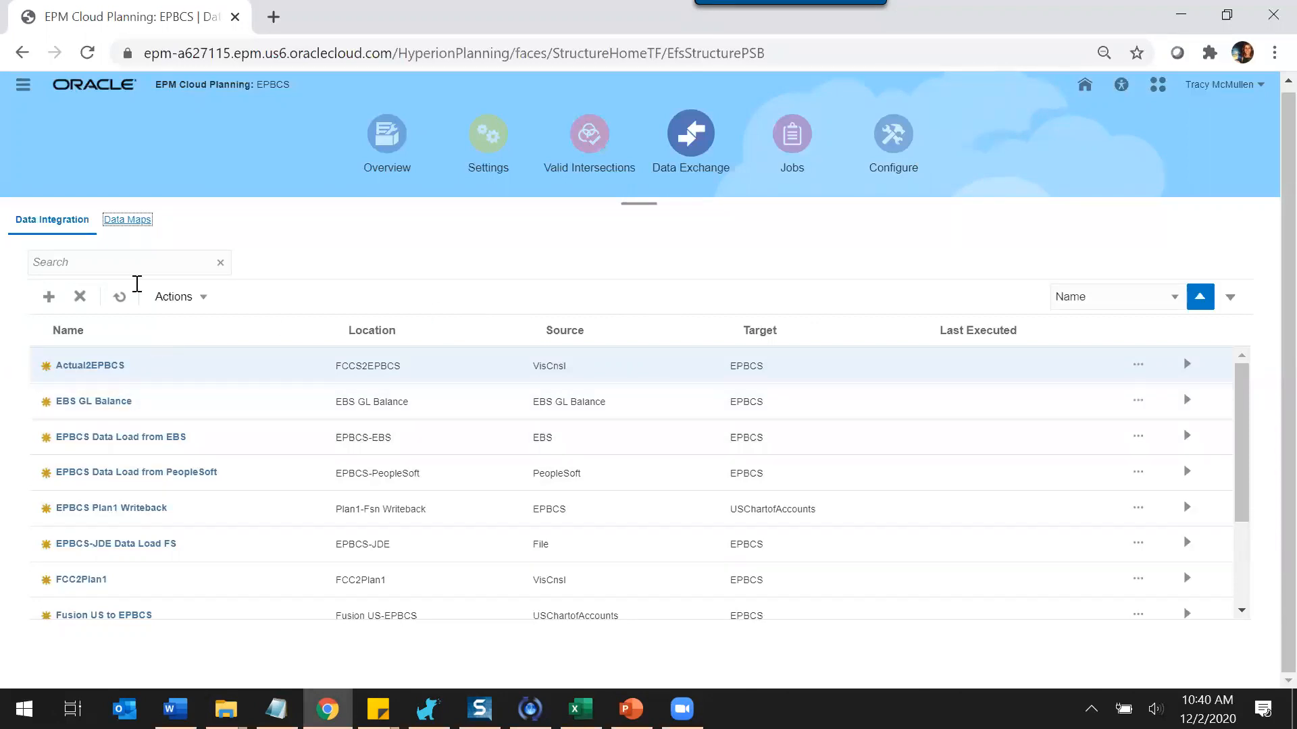
click(126, 220)
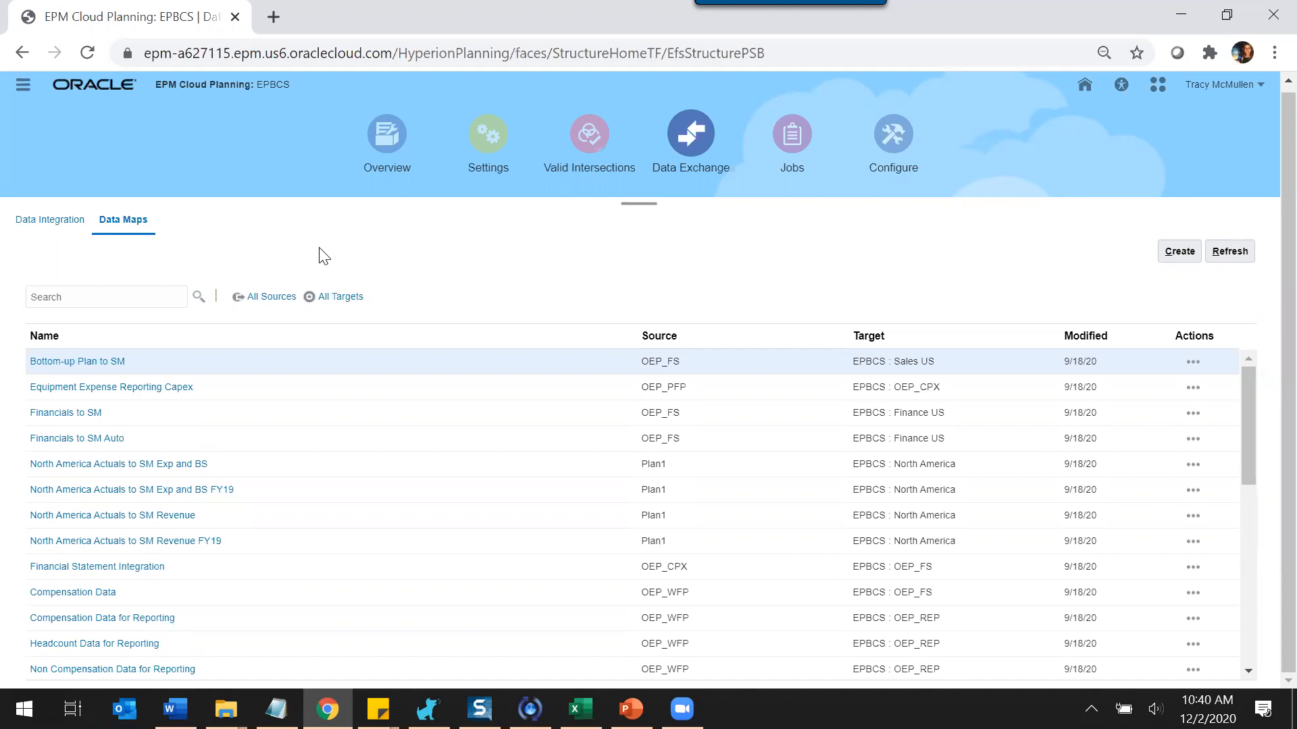
- Open Data Management from the Navigator's Integration links and view the Data Load Workbench
click(24, 87)
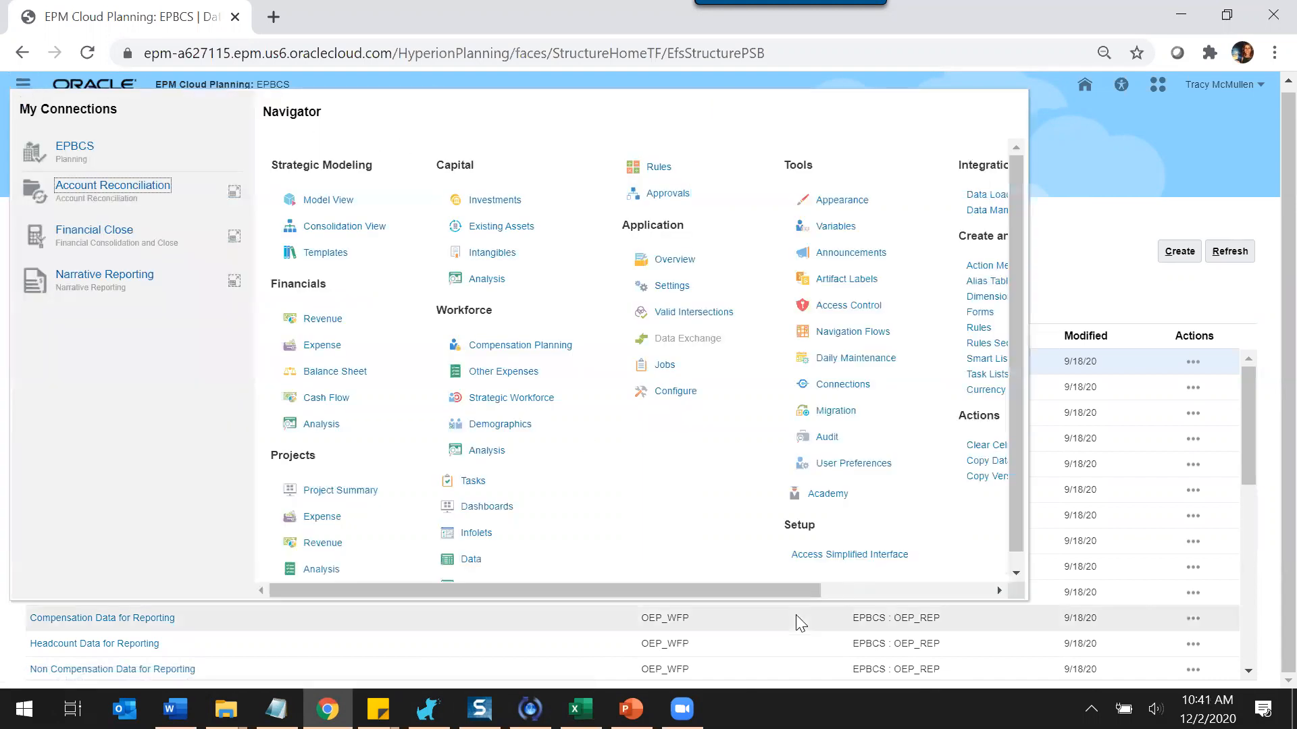
drag(779, 594, 950, 596)
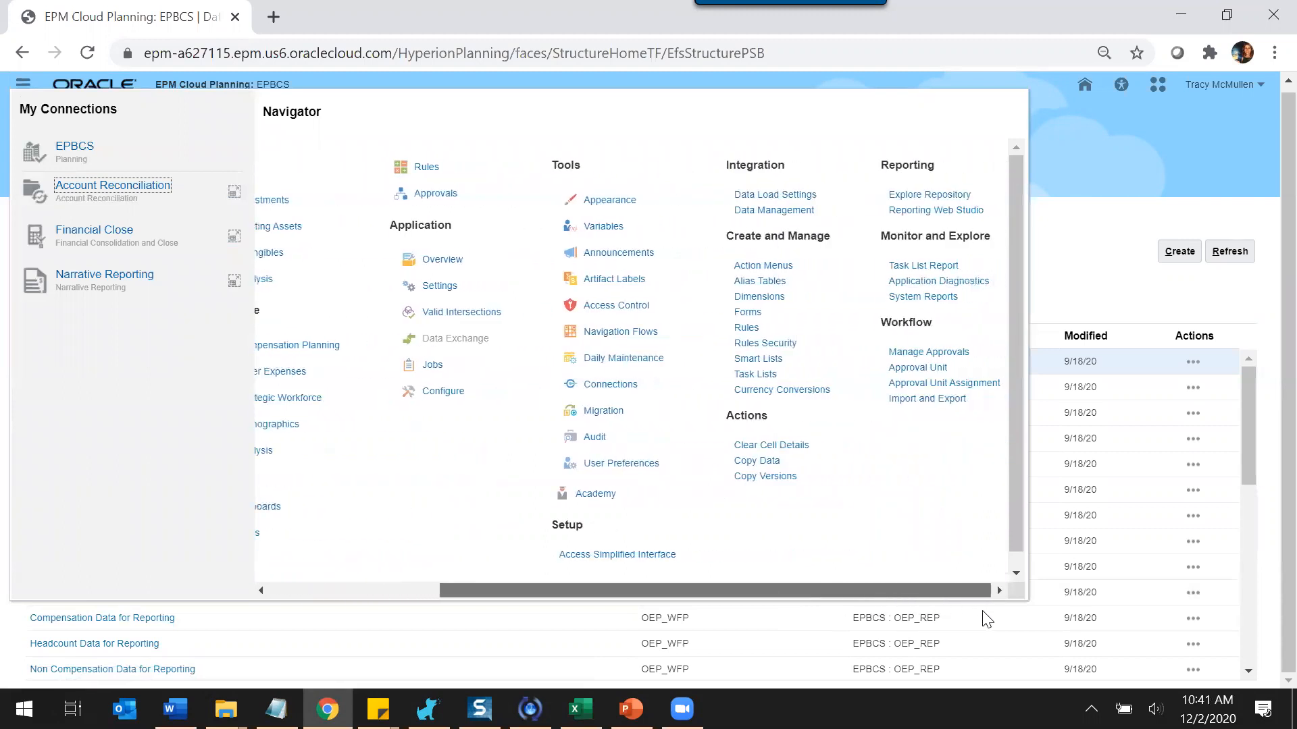
click(791, 212)
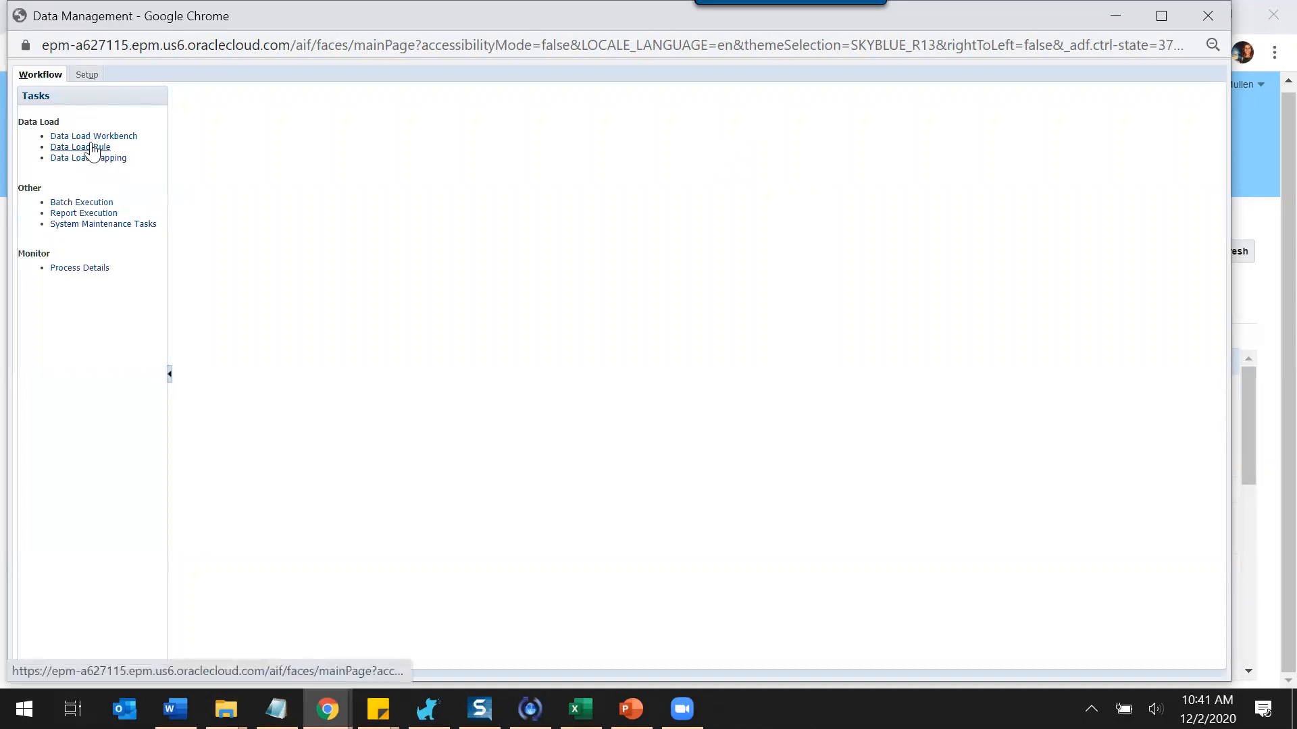
click(122, 161)
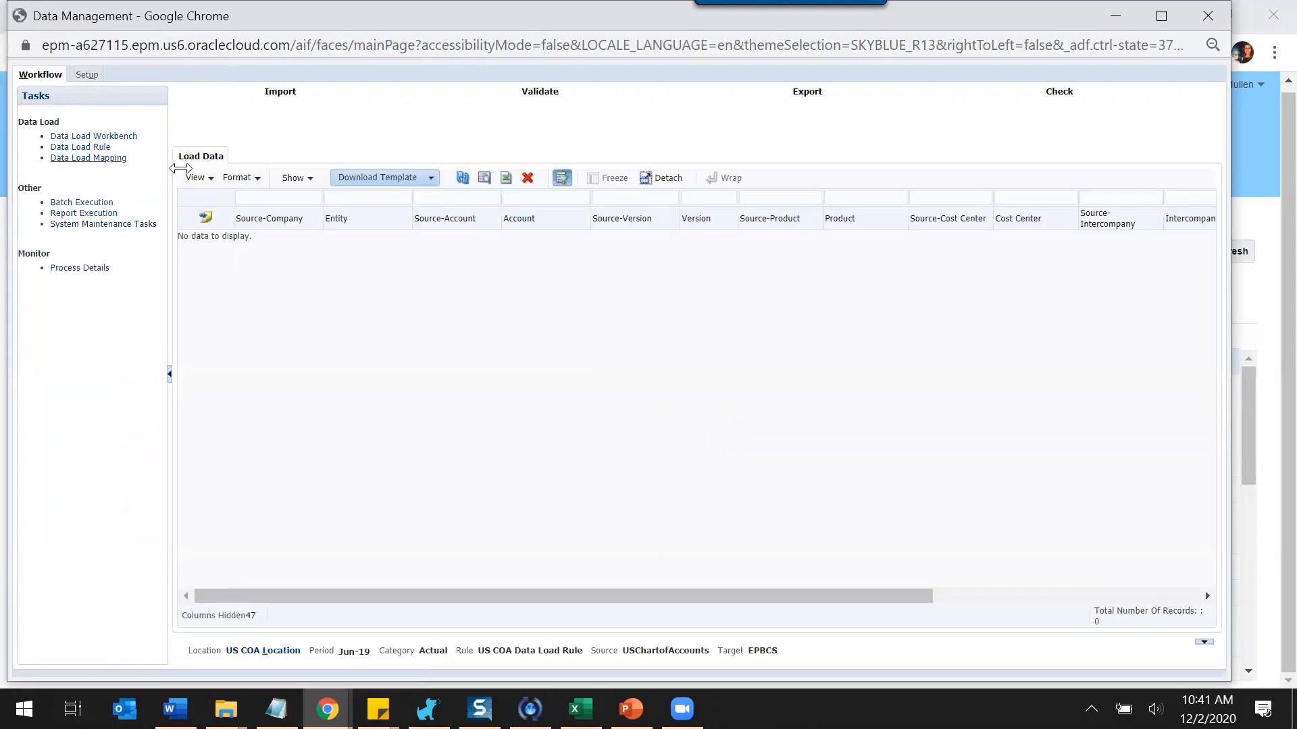
- Review the US COA Data Load Rule's details and source filters, and close the Data Management window
click(101, 145)
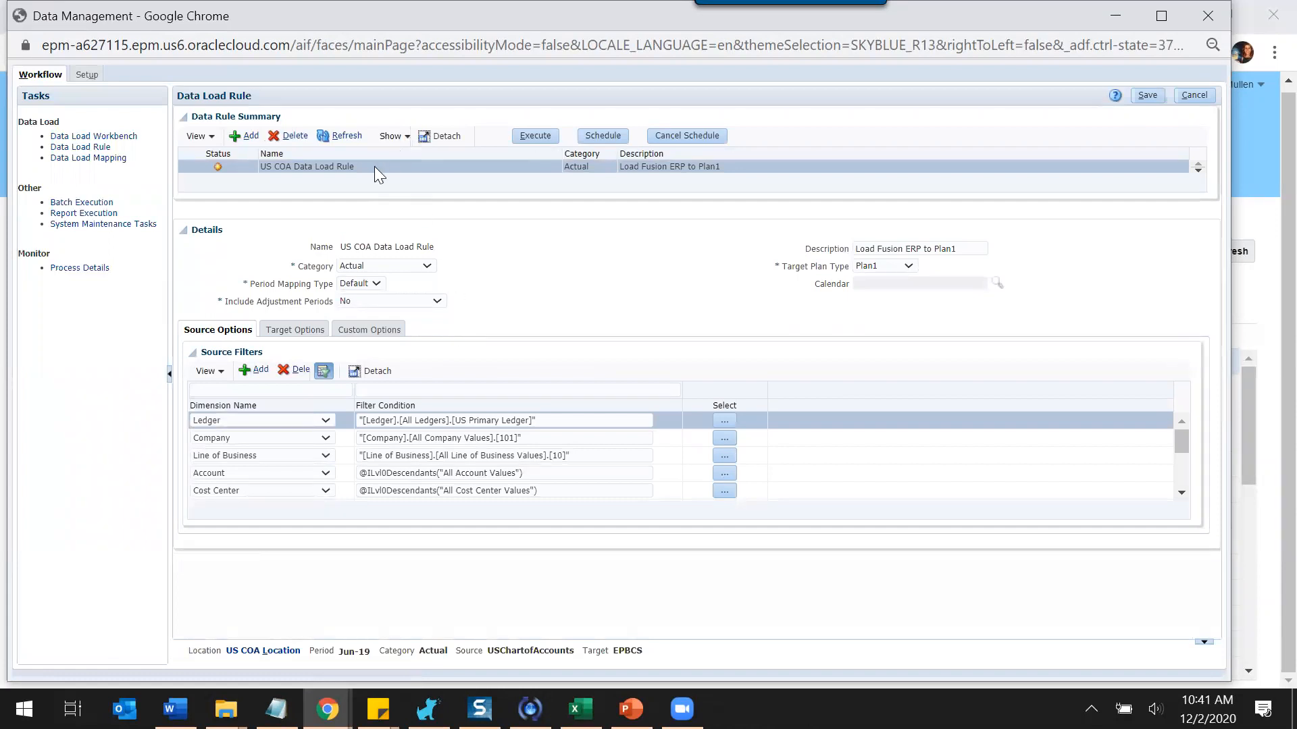
click(536, 135)
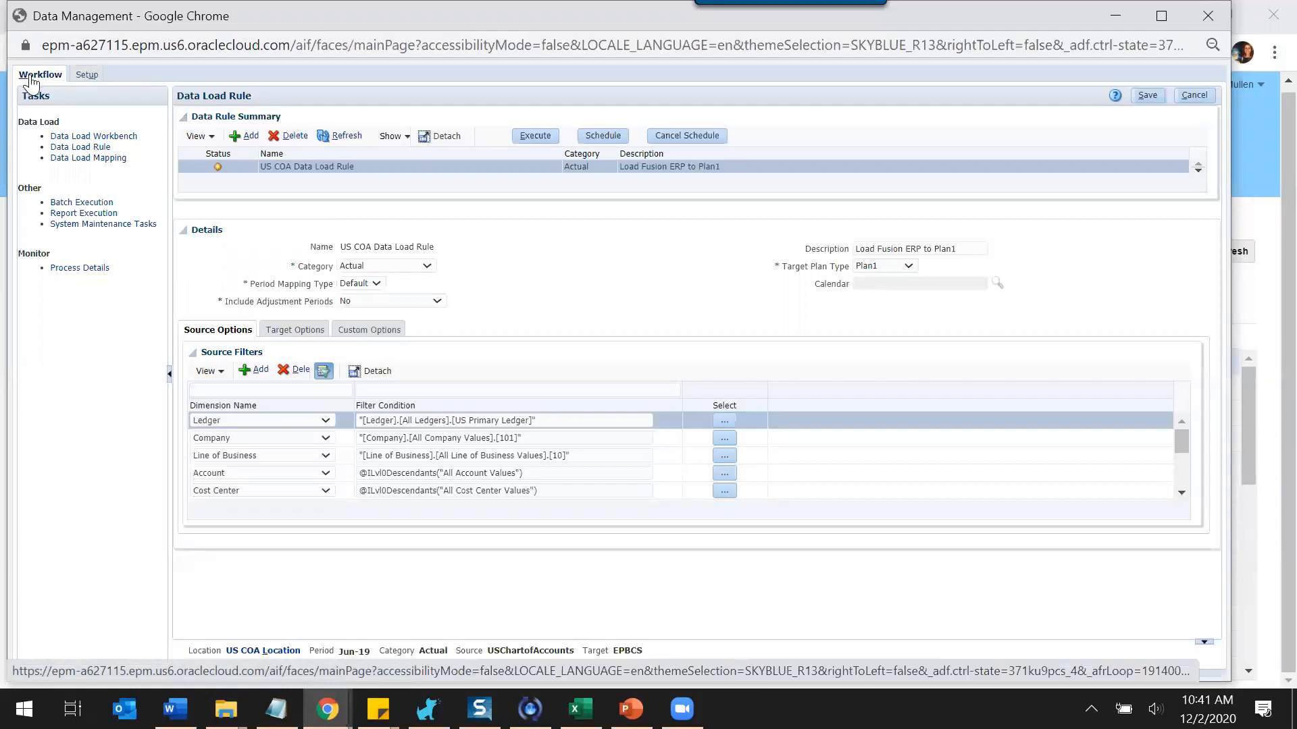
click(1218, 15)
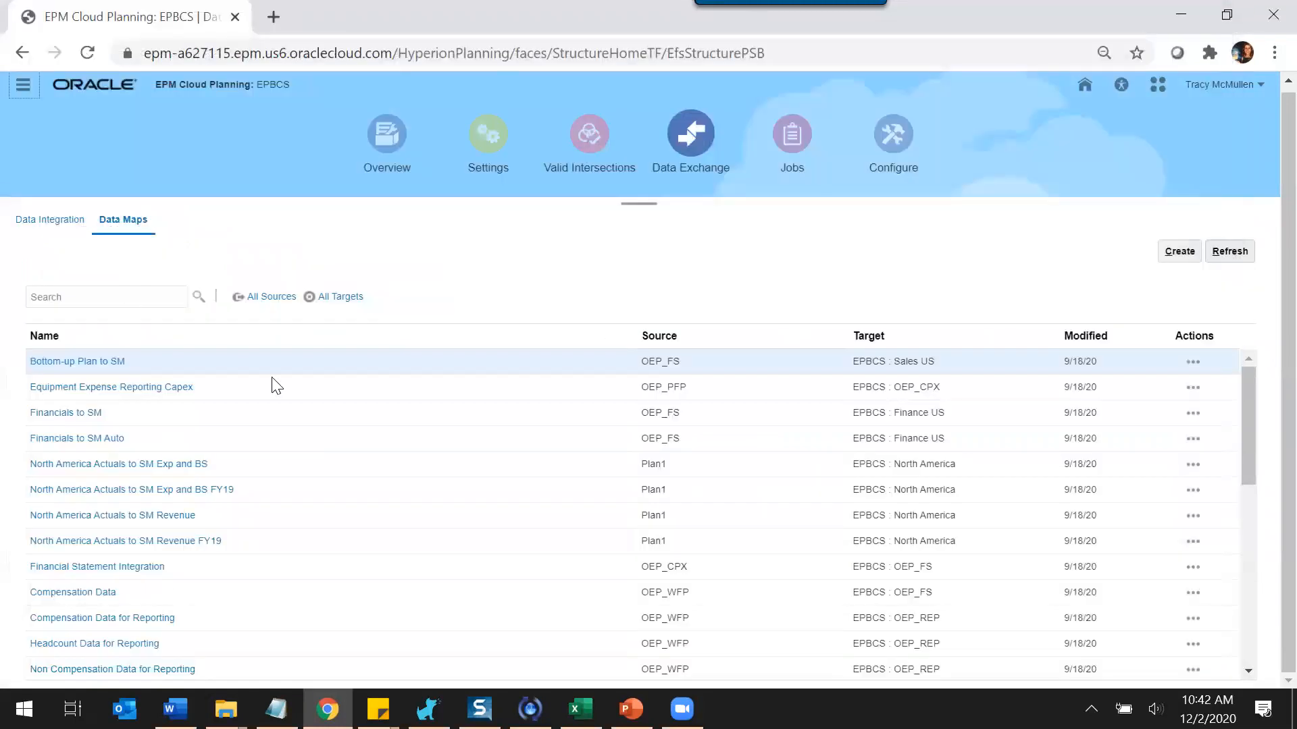
- View the data integrations list again and open the application's Jobs page
click(44, 223)
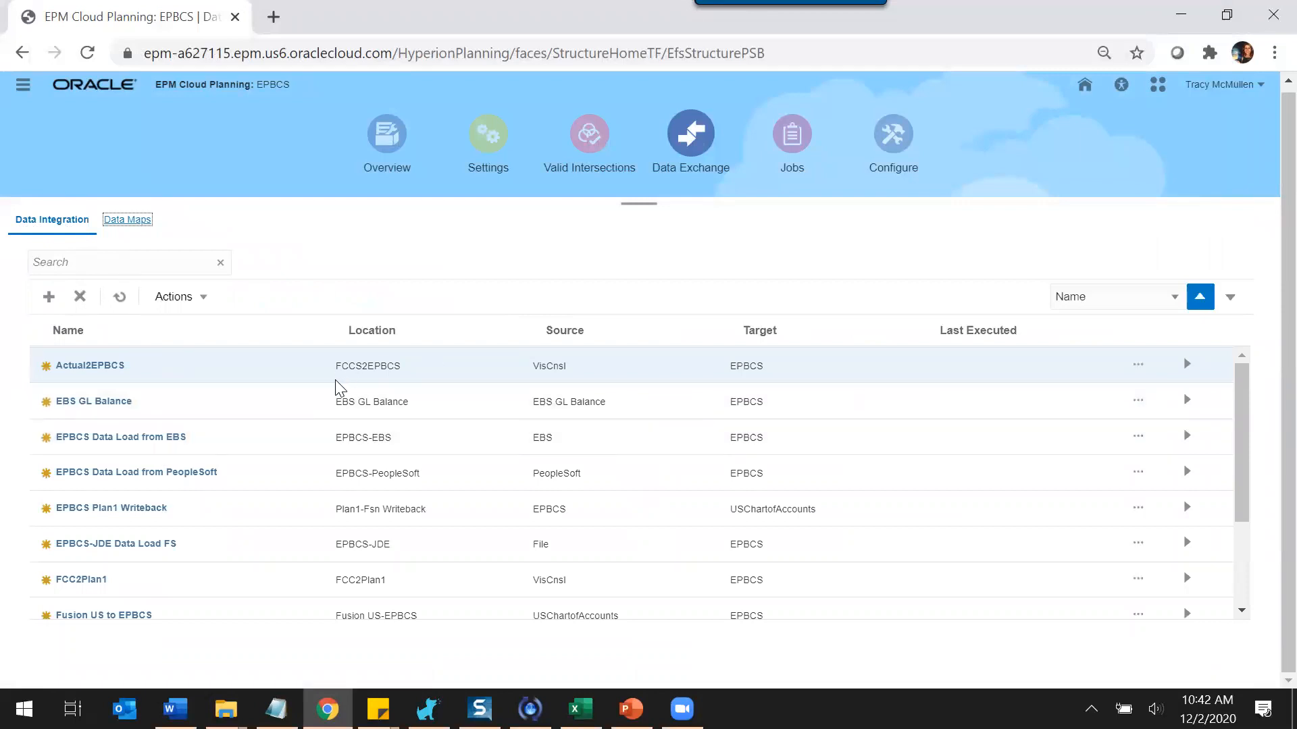
click(808, 139)
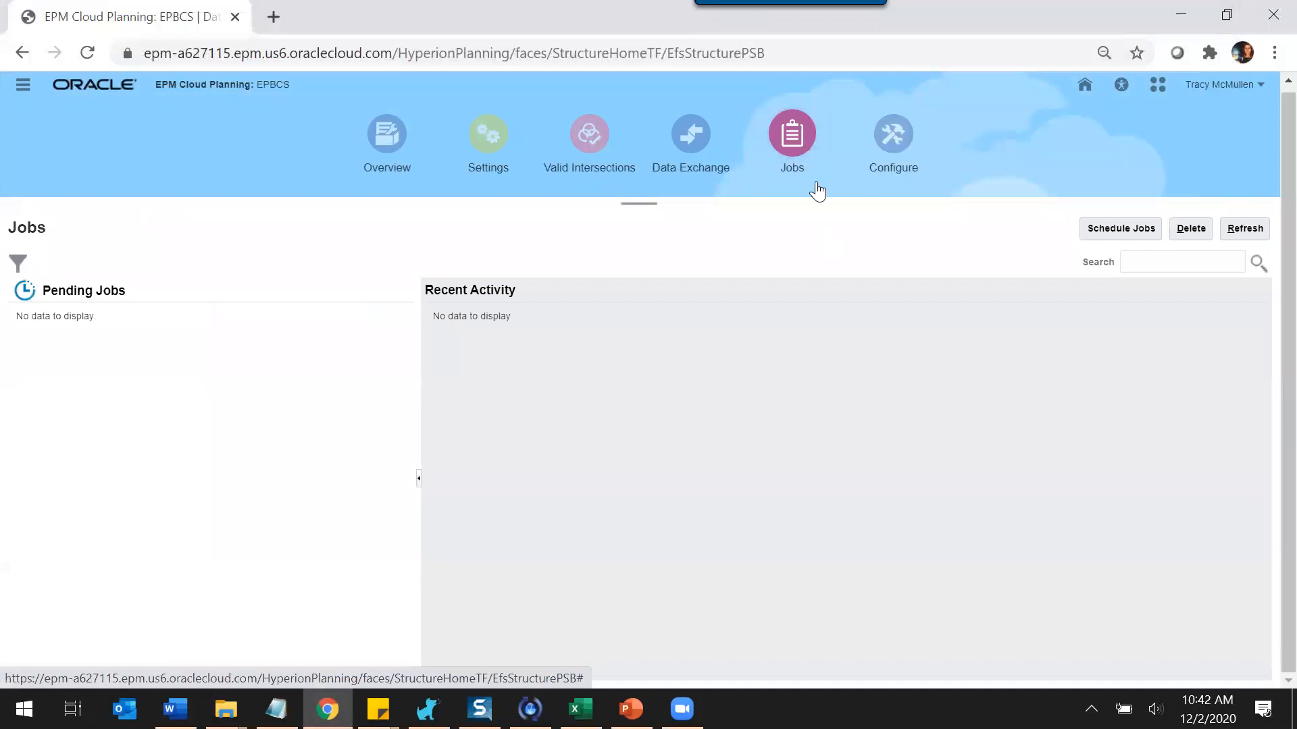
- Start scheduling an Export Data job named "Data backup" with a daily recurrence, and continue to the job details
click(1138, 230)
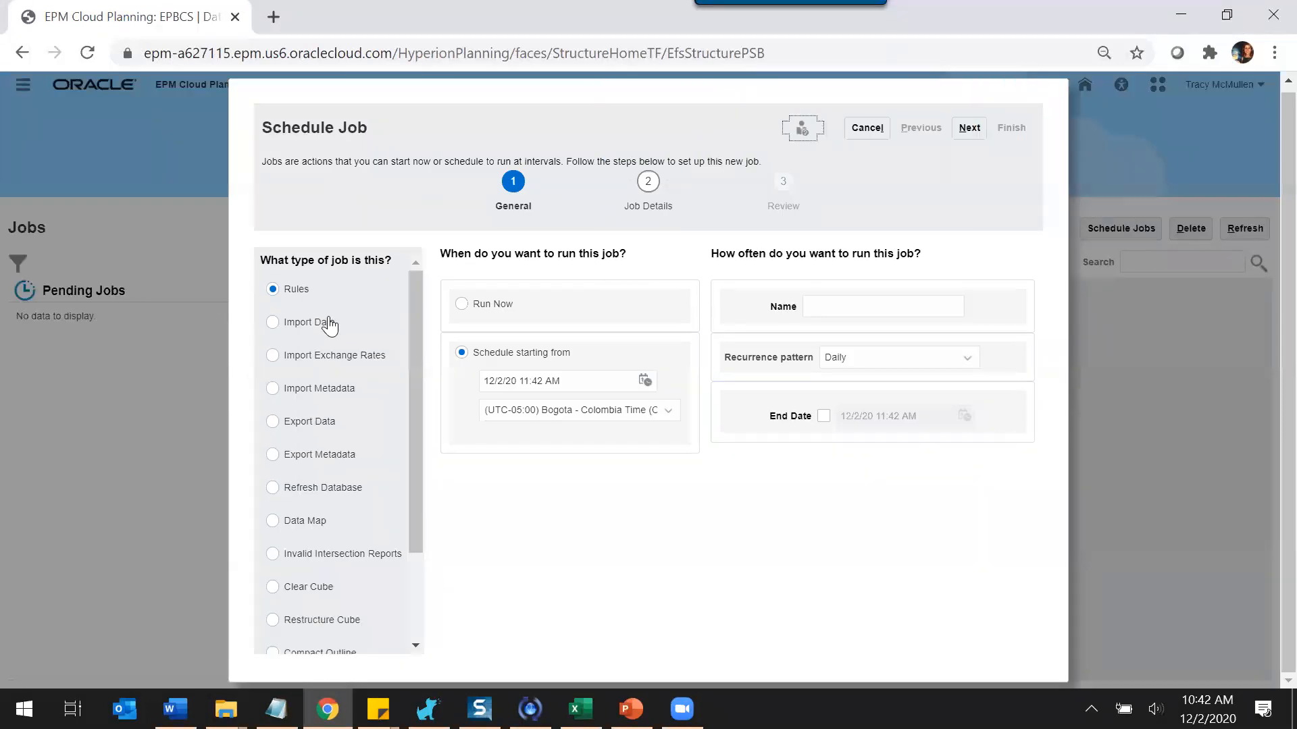
click(282, 326)
click(320, 426)
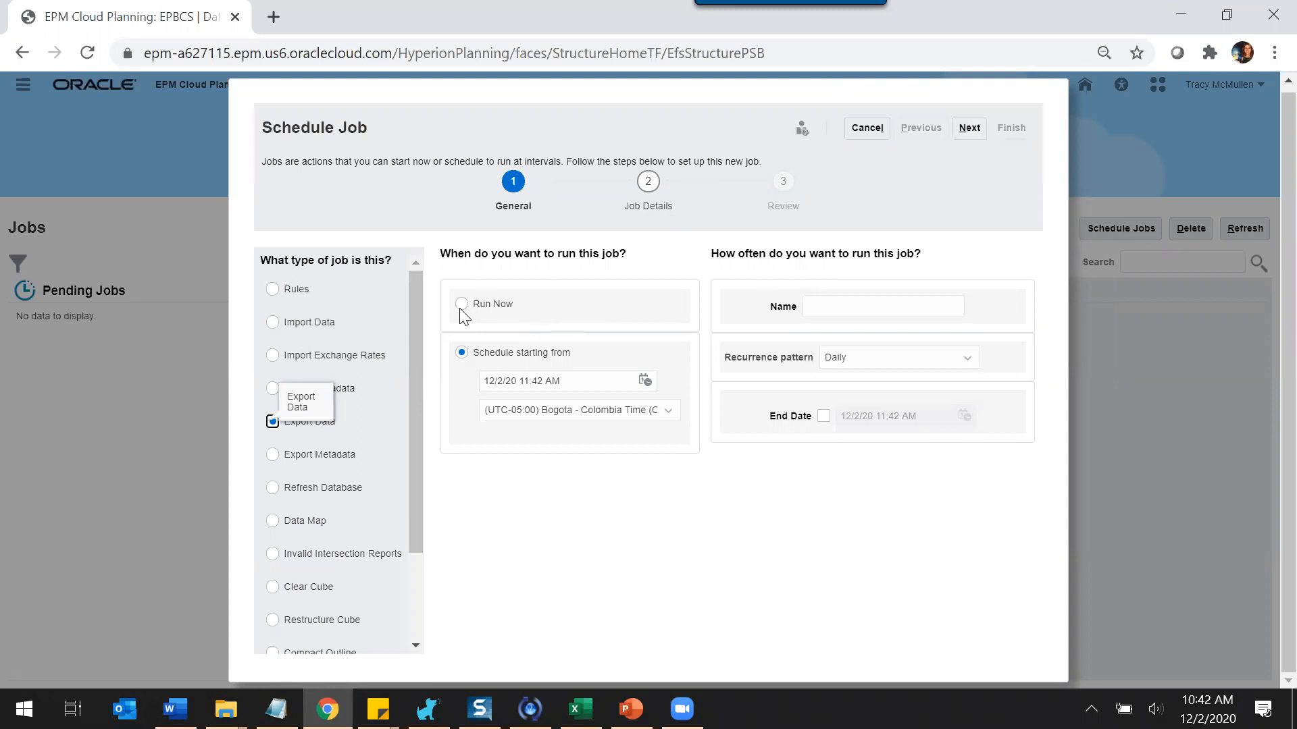
click(845, 309)
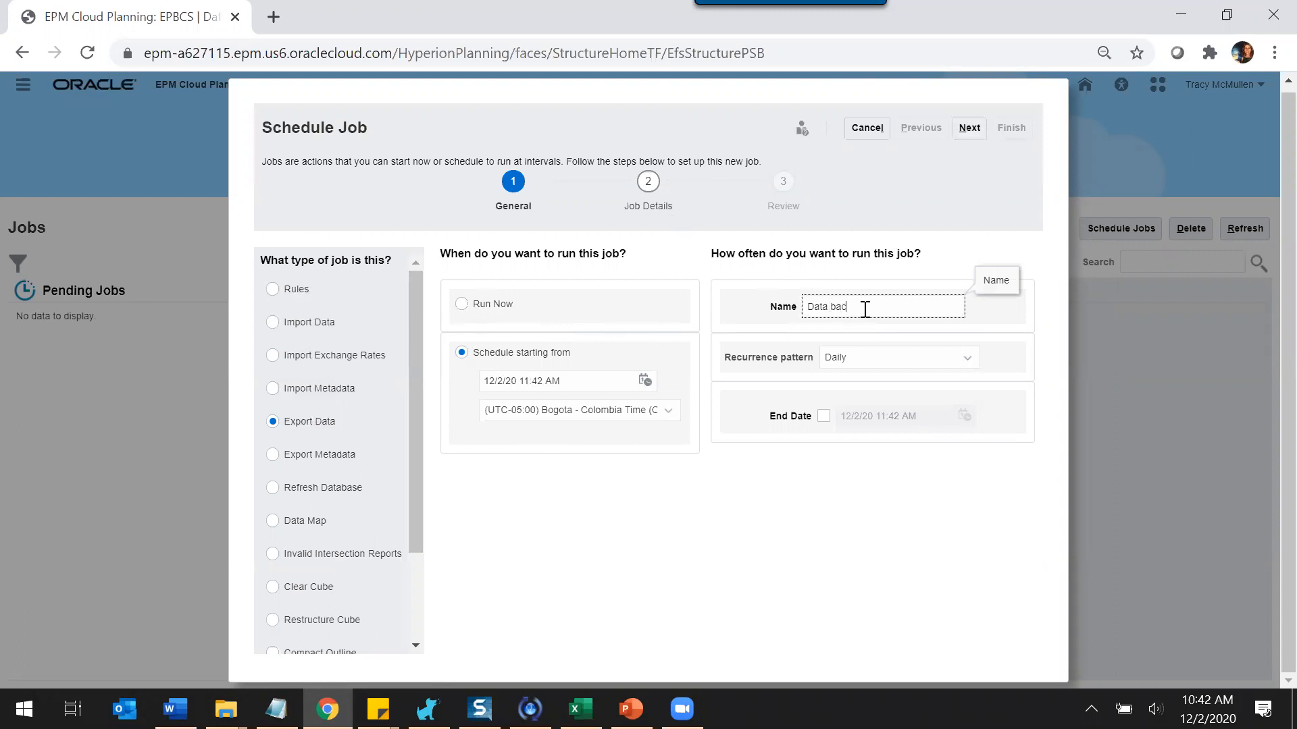
click(970, 128)
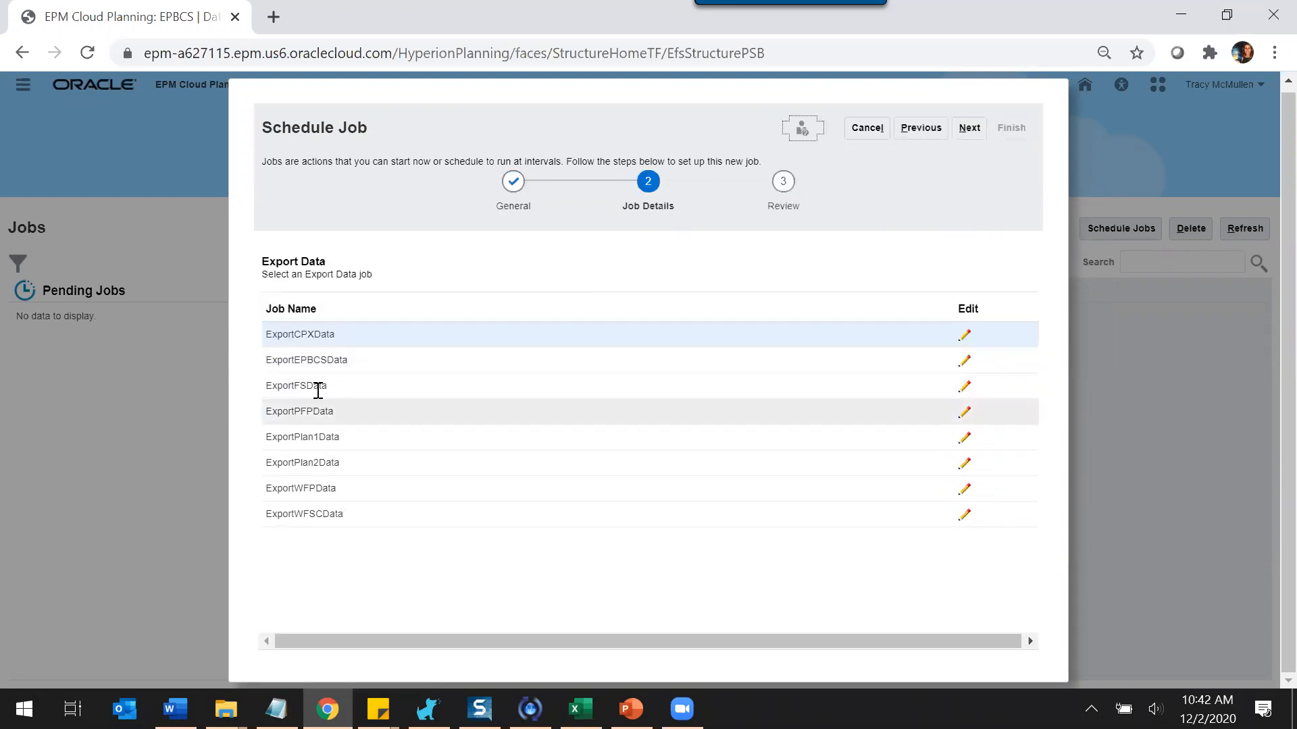
- Choose ExportFSData for the scheduled job, review the job summary, and cancel the schedule
click(331, 385)
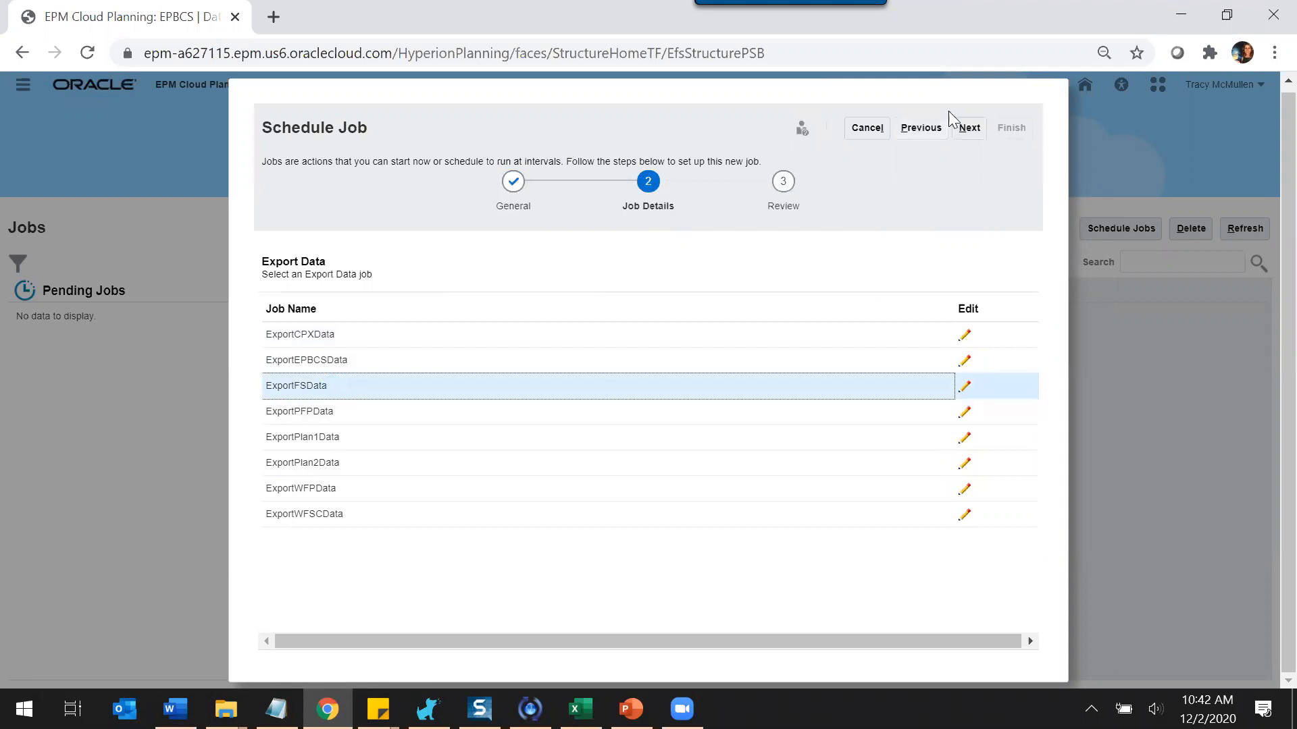
click(969, 127)
click(1016, 129)
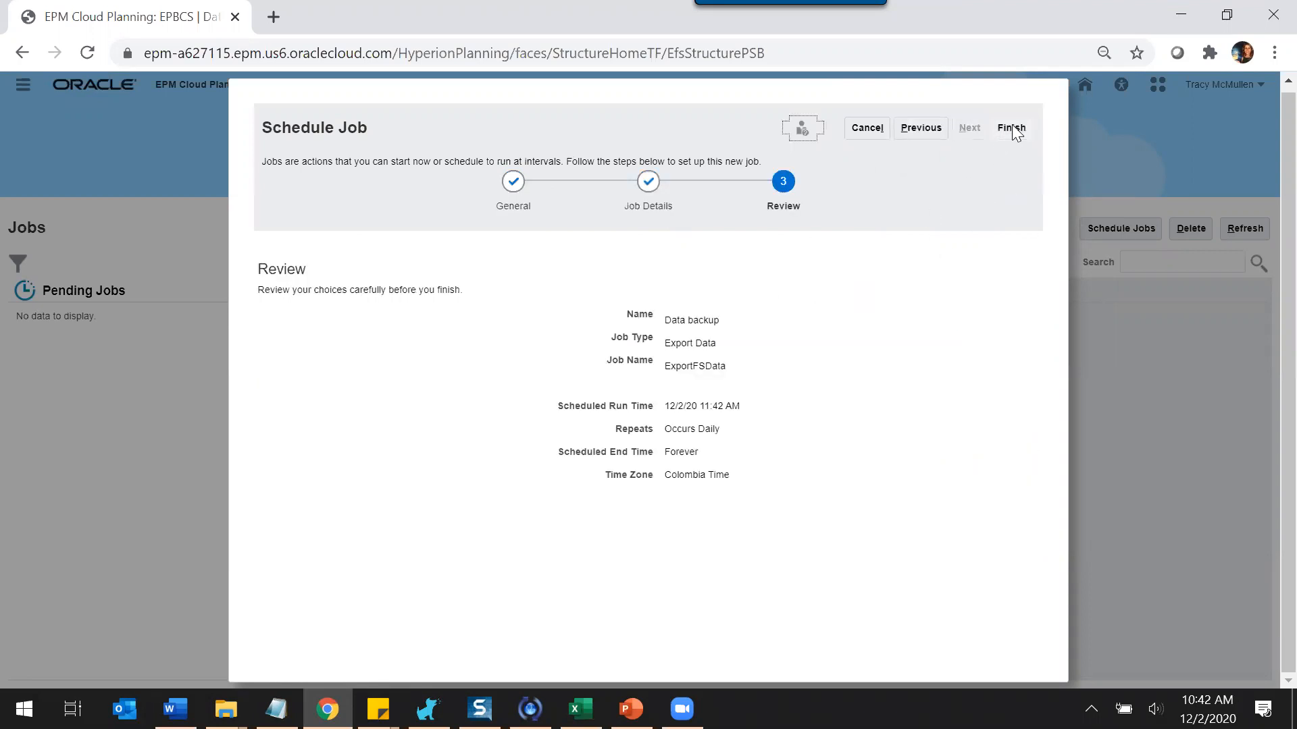
click(857, 131)
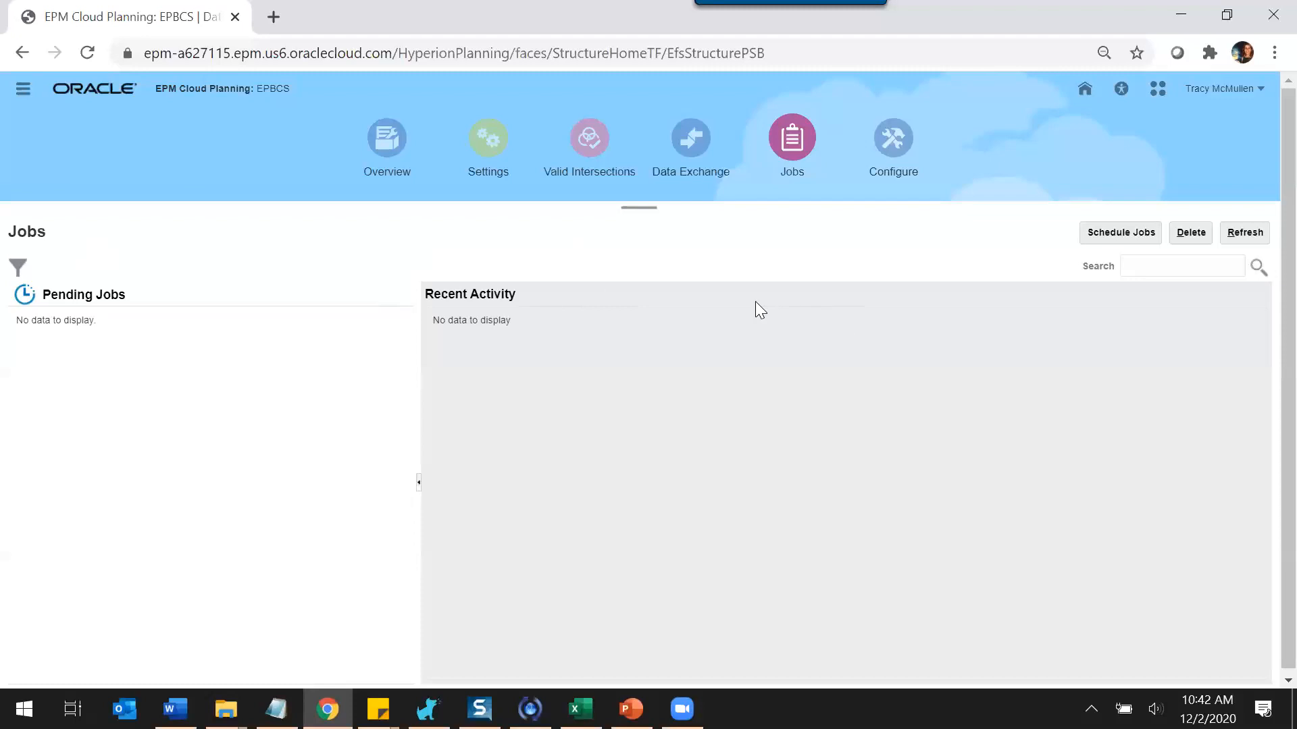
- Open the application's Configure page, switch it from Strategic Modeling to Financials, and view the list of configurable modules
click(902, 147)
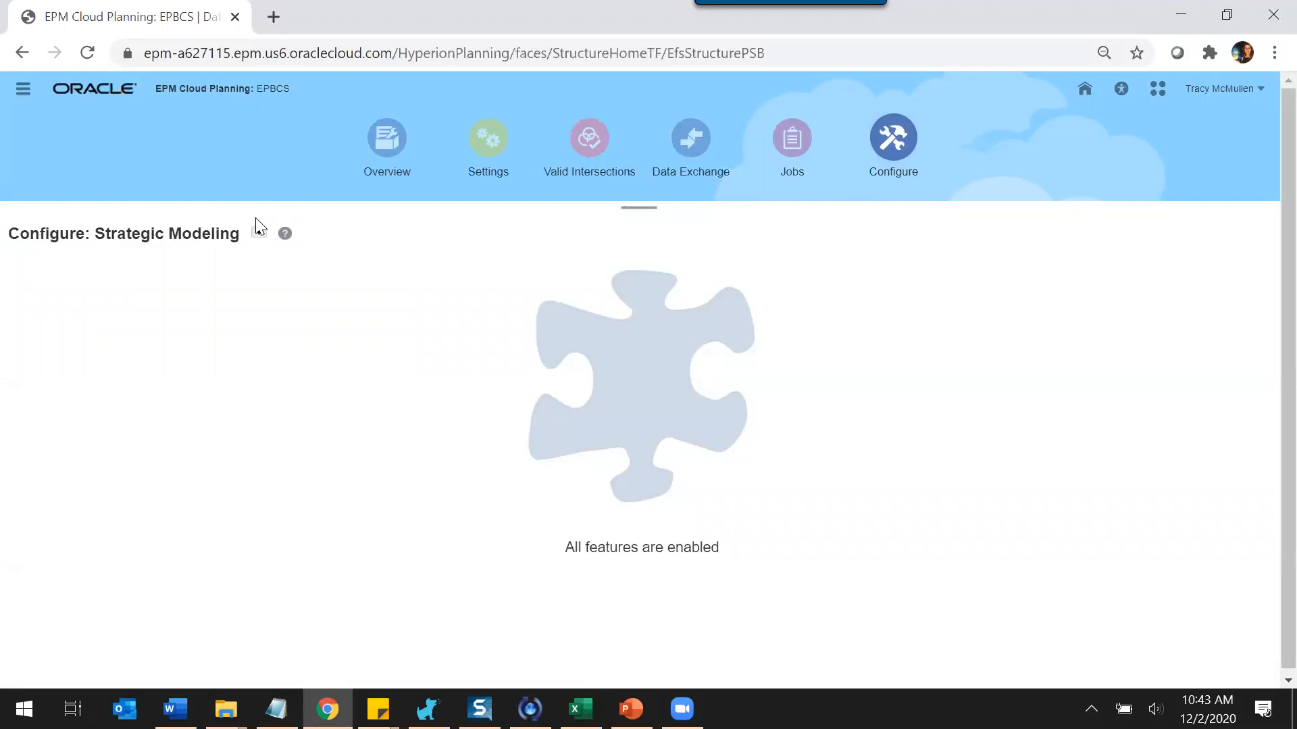
click(258, 234)
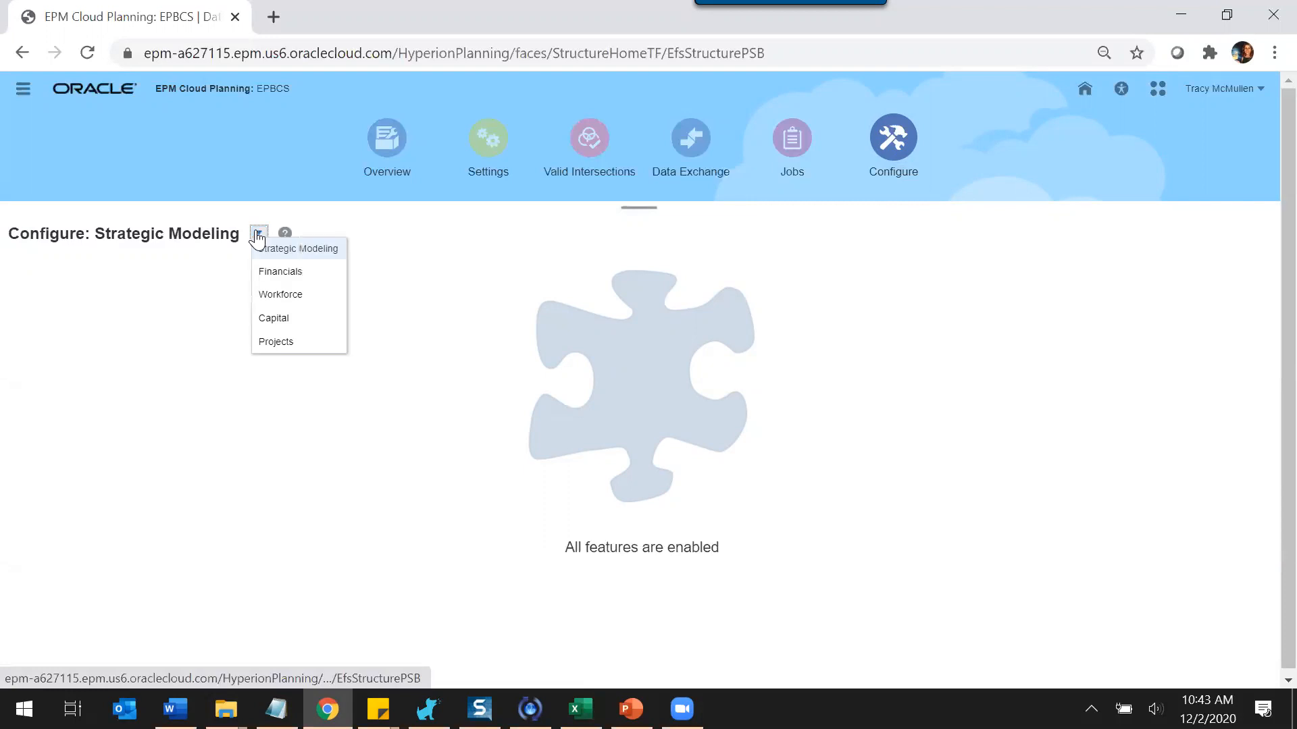
click(293, 274)
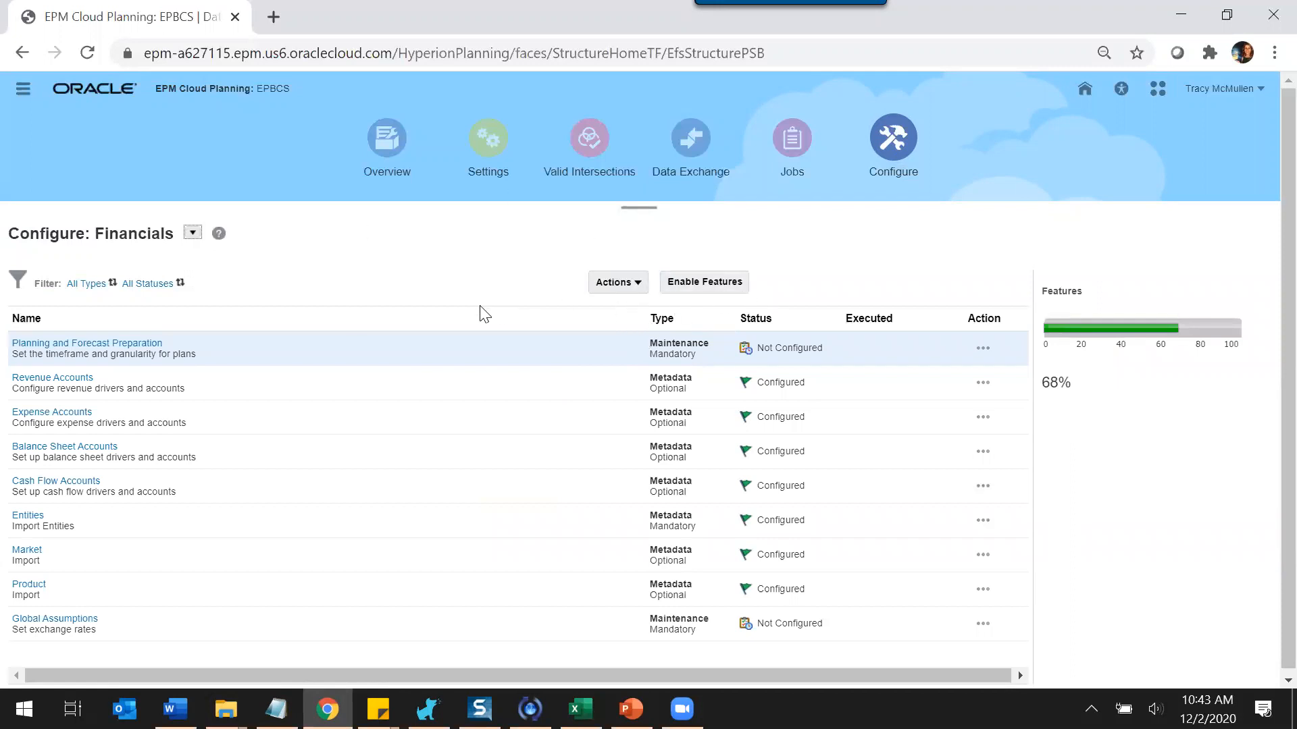
click(194, 235)
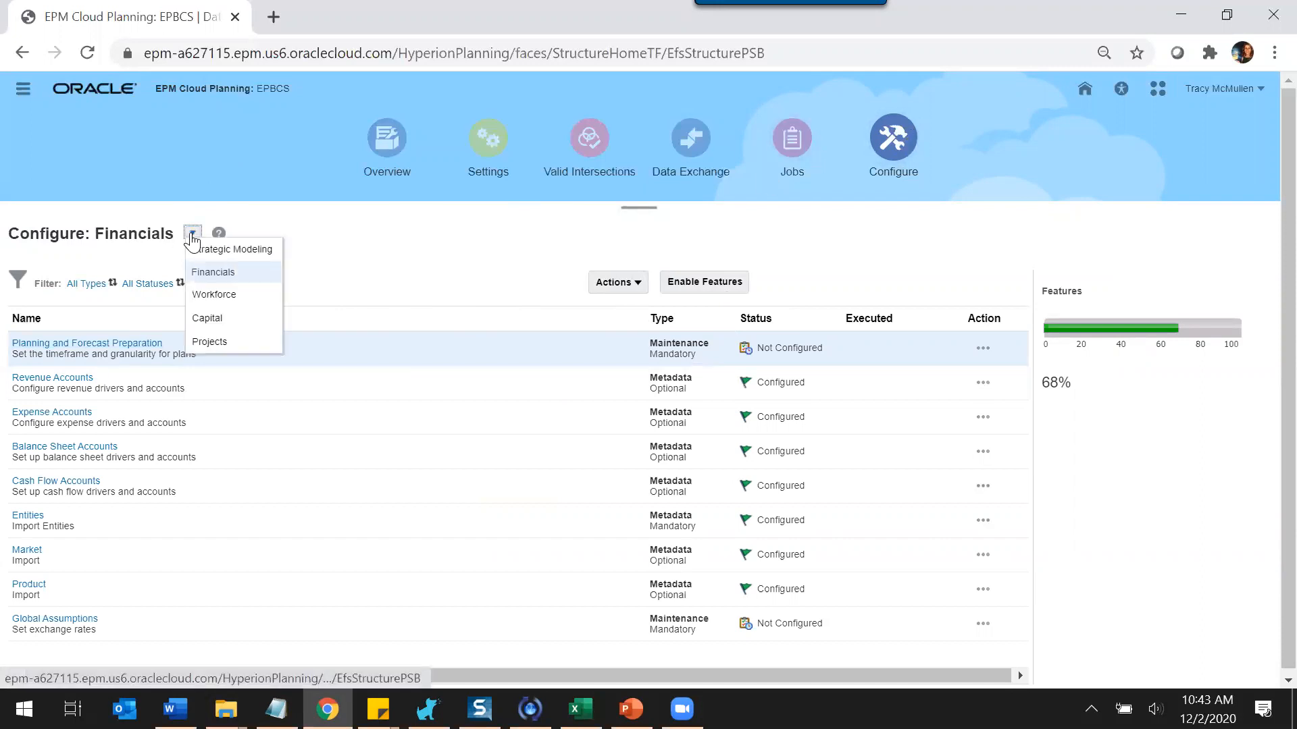
- Review the Financials features and dimension mappings in Enable Features, close it, and show the module list again
click(710, 287)
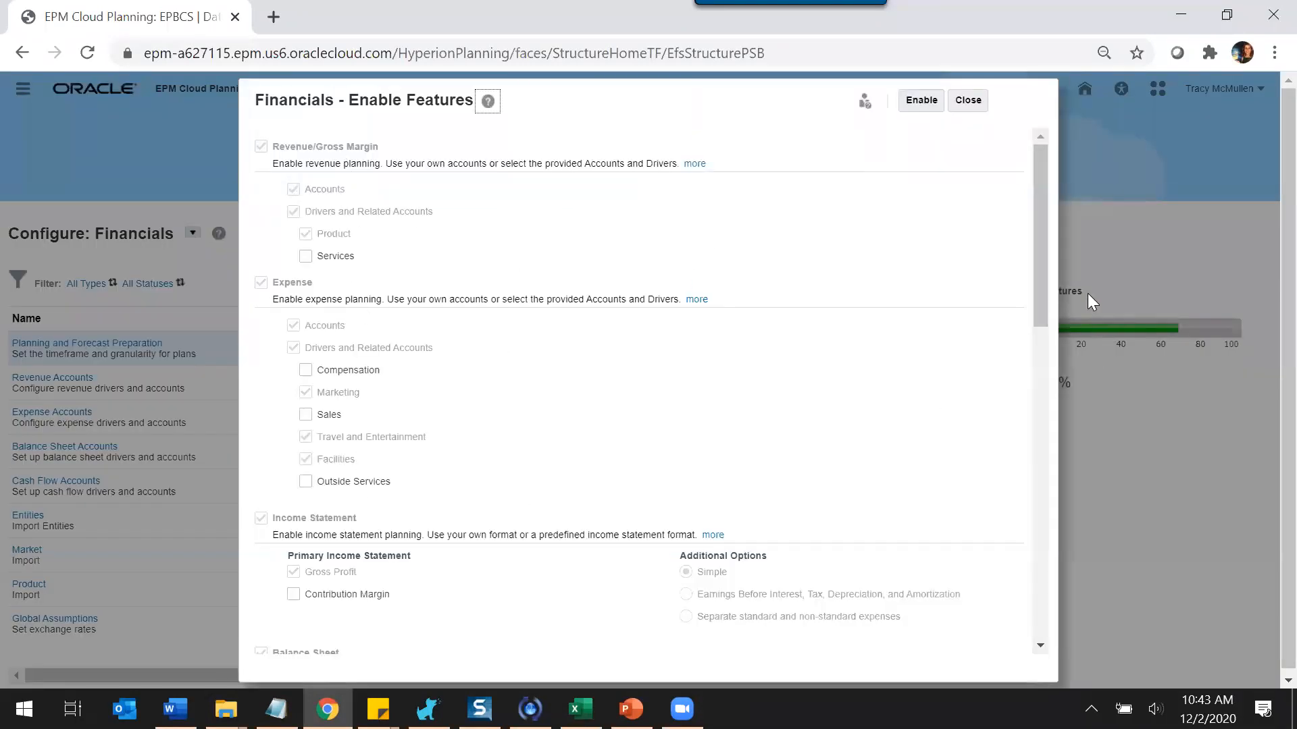
drag(1042, 235, 1062, 499)
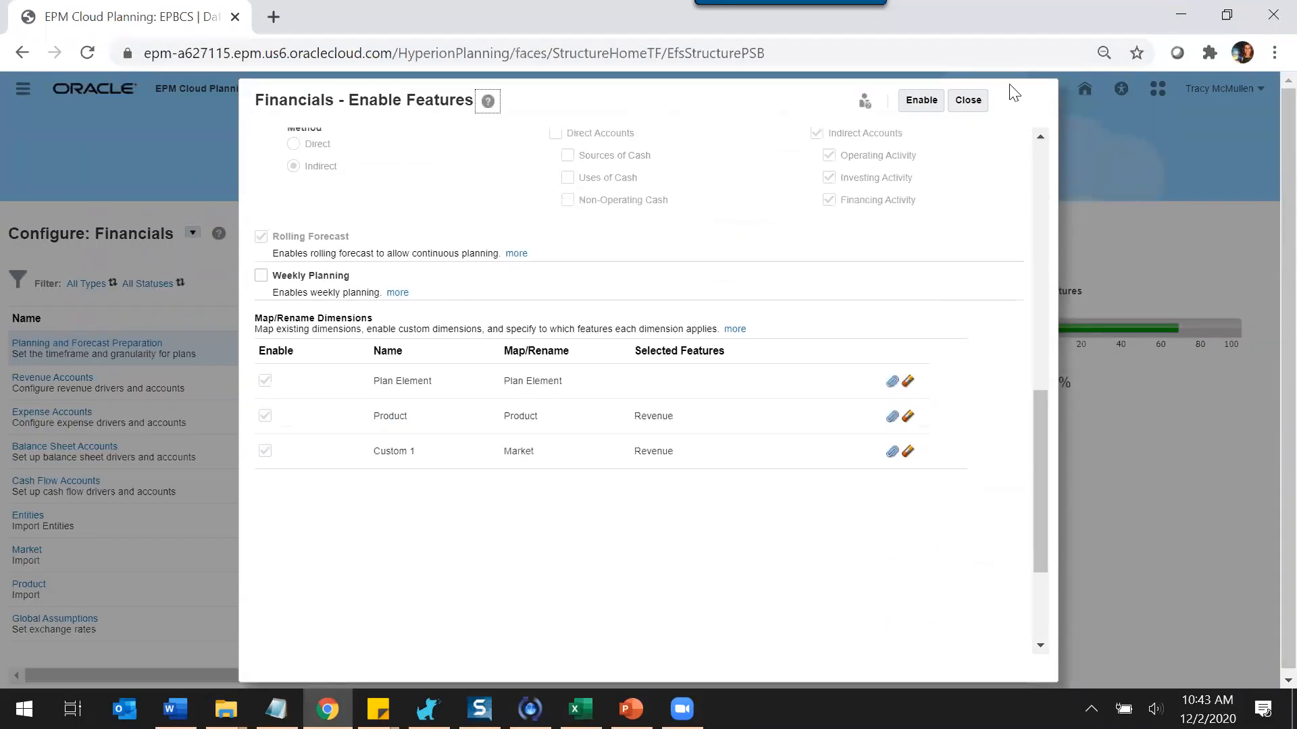
click(971, 102)
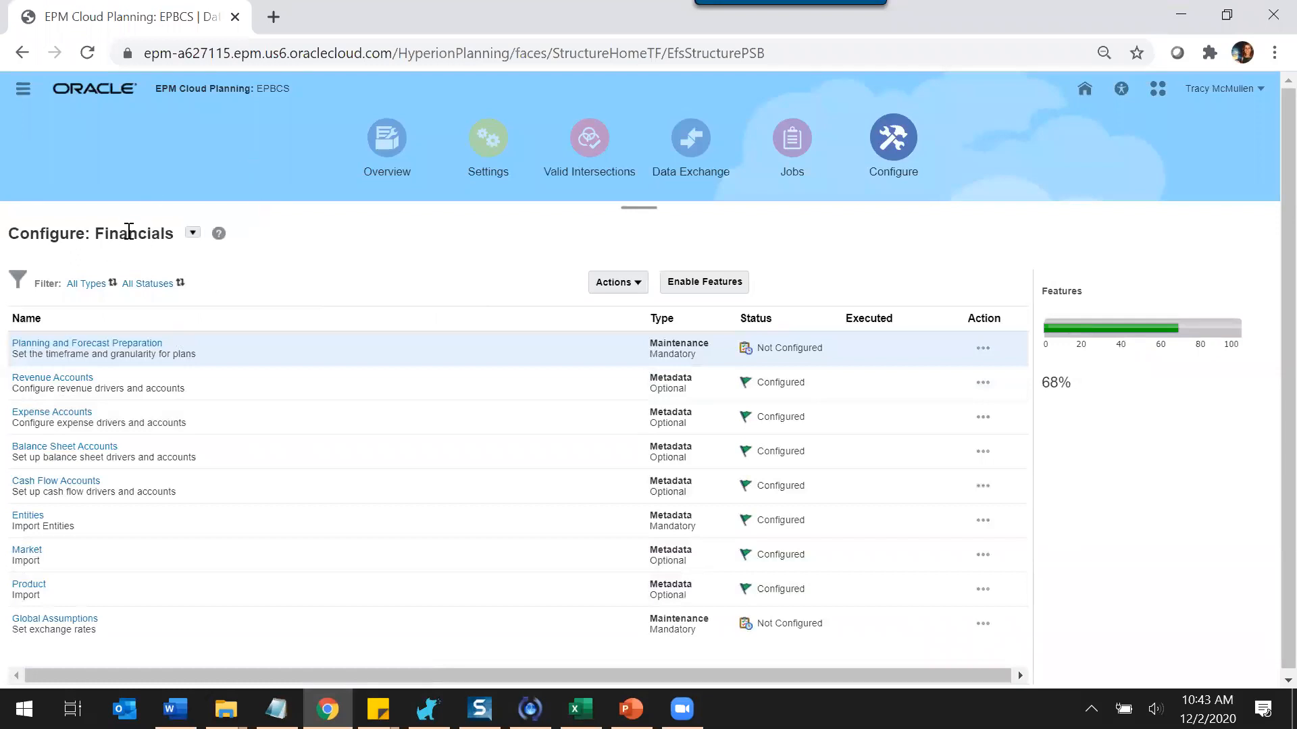
click(193, 233)
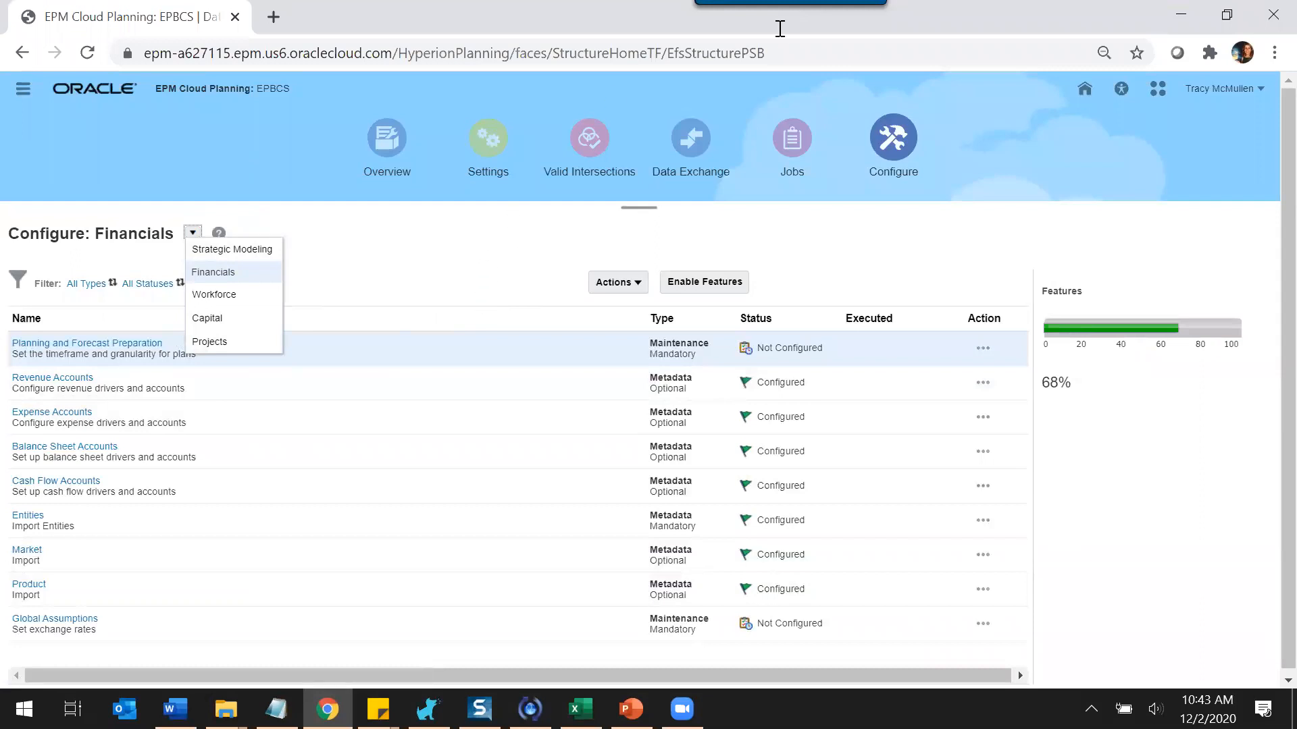
- Return to the home page, open Navigation Flows from the Navigator, and expand the Financials cluster in the Financials flow
click(1086, 102)
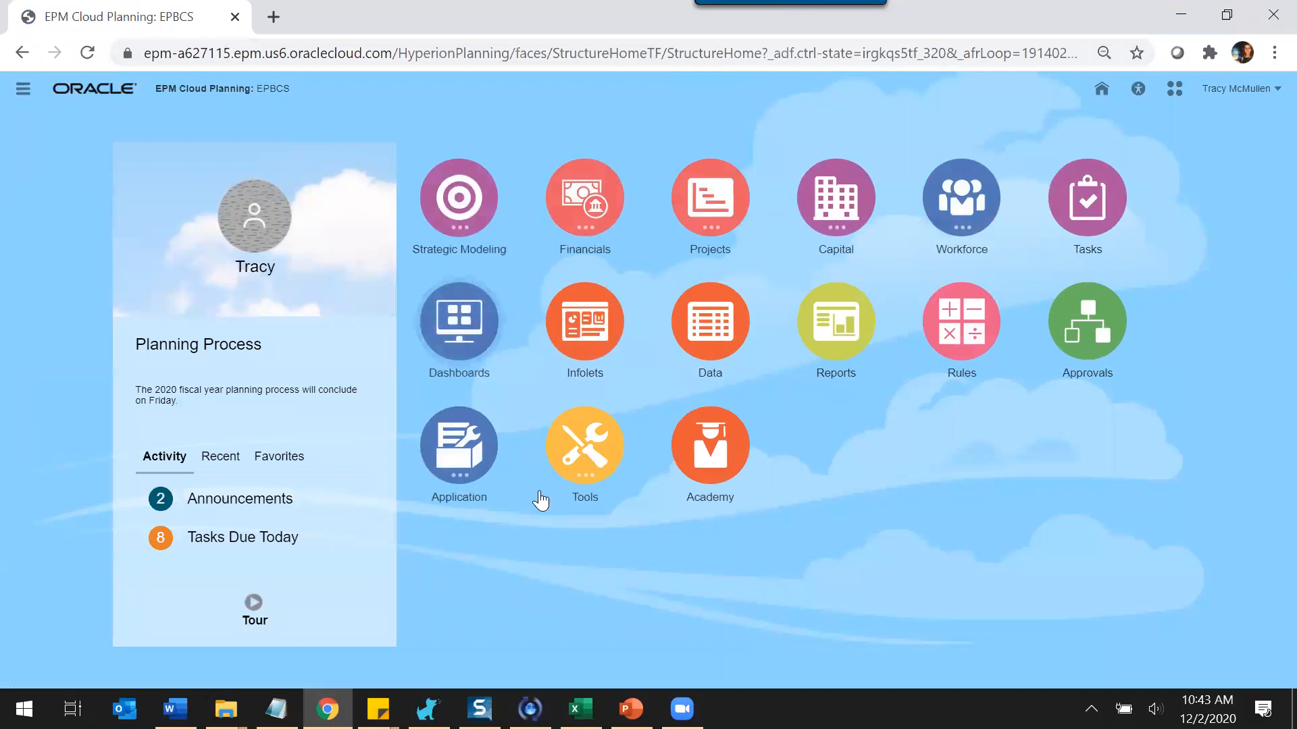
click(26, 89)
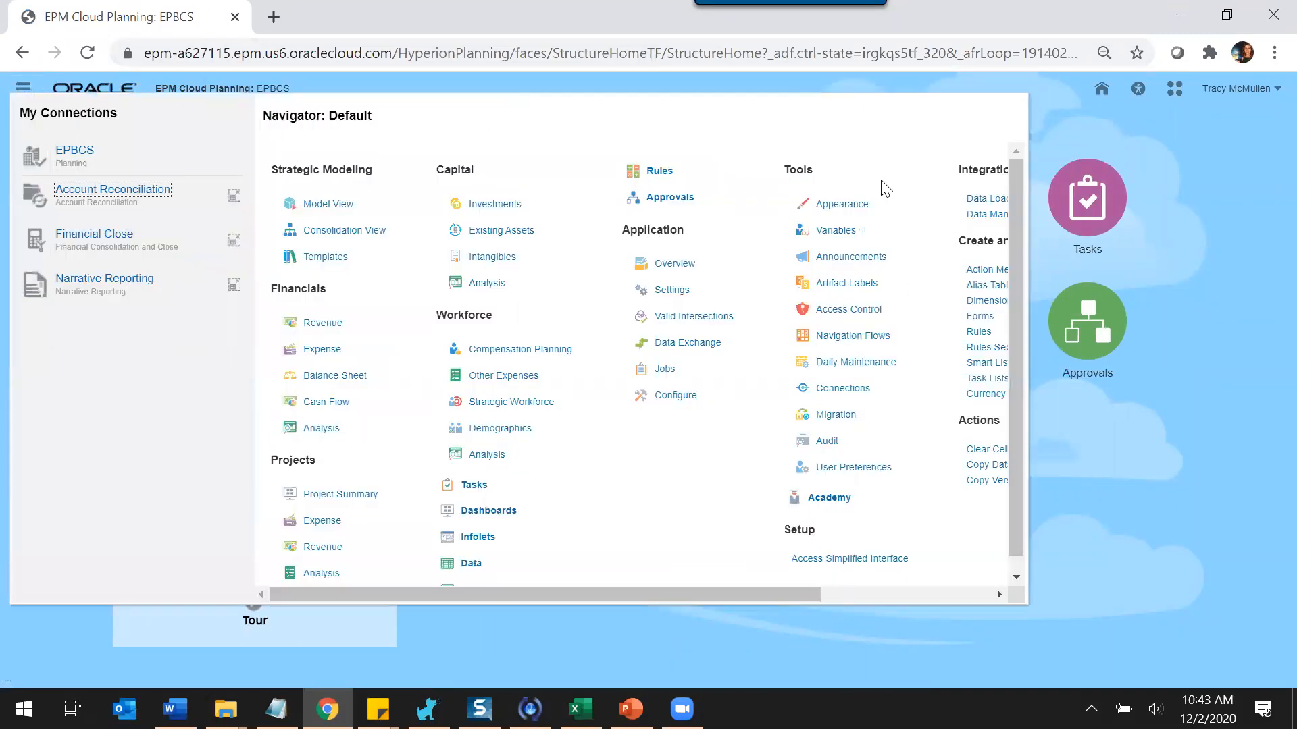
click(869, 344)
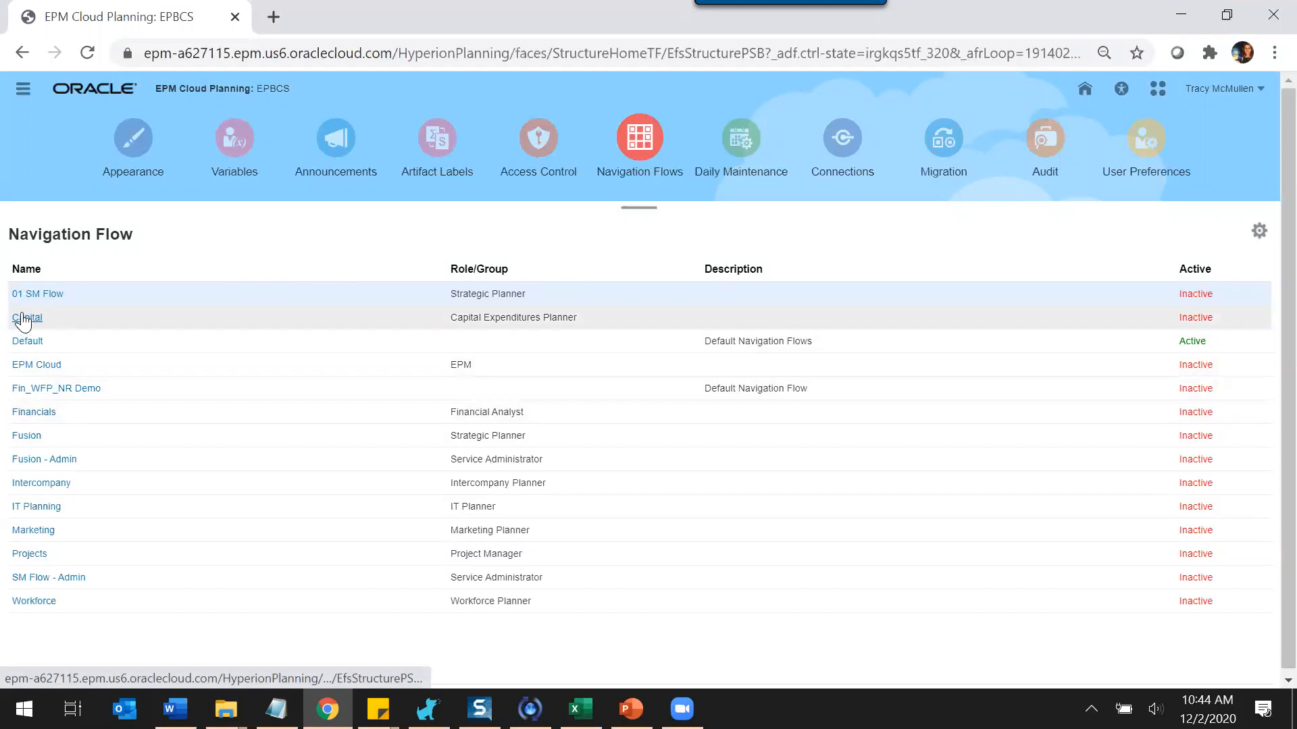
click(31, 411)
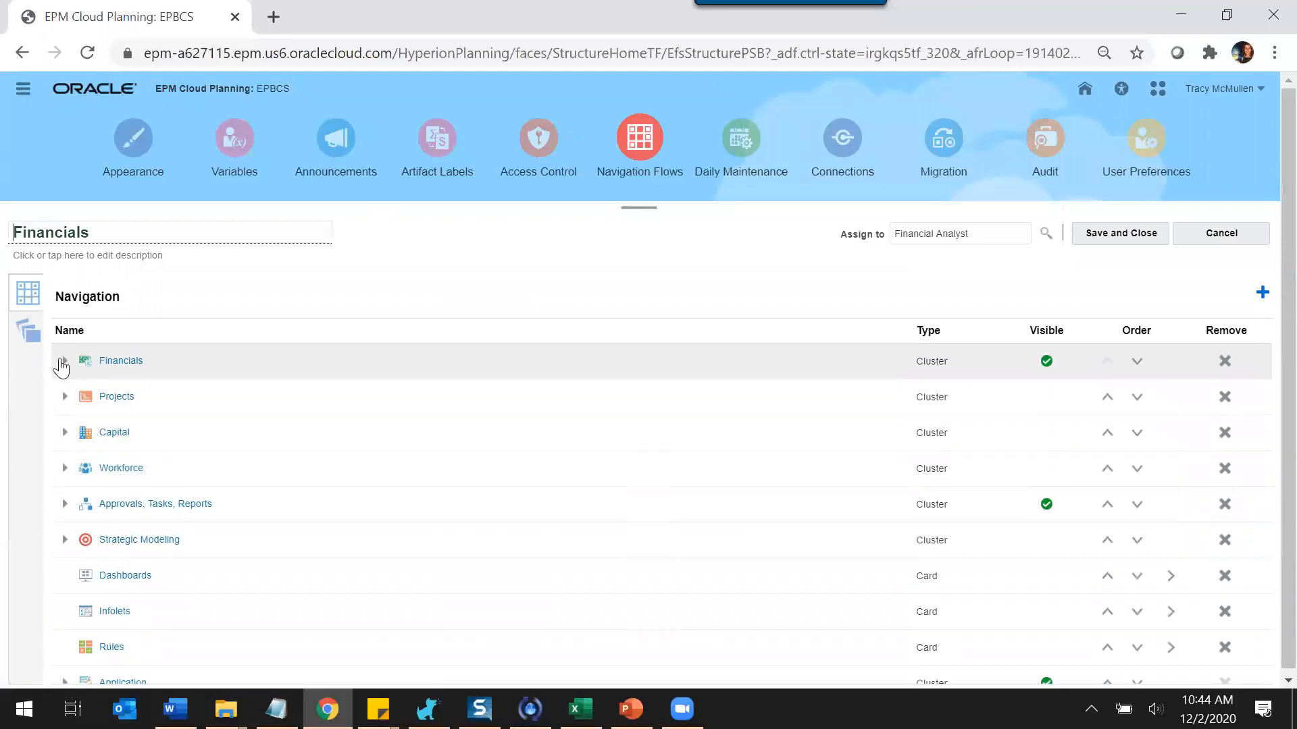
click(63, 362)
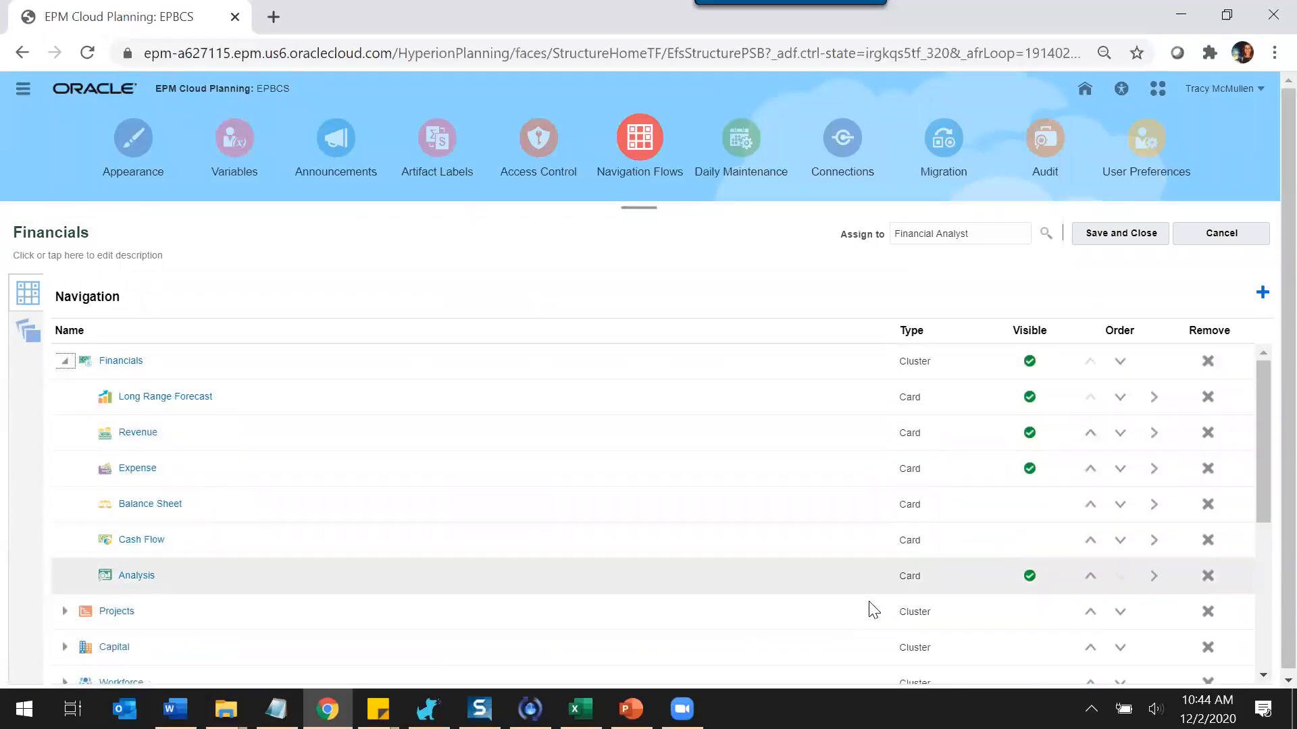
- Start a new card in the Financials flow, named with the presenter's first name, as a tabular page with horizontal orientation
click(1263, 298)
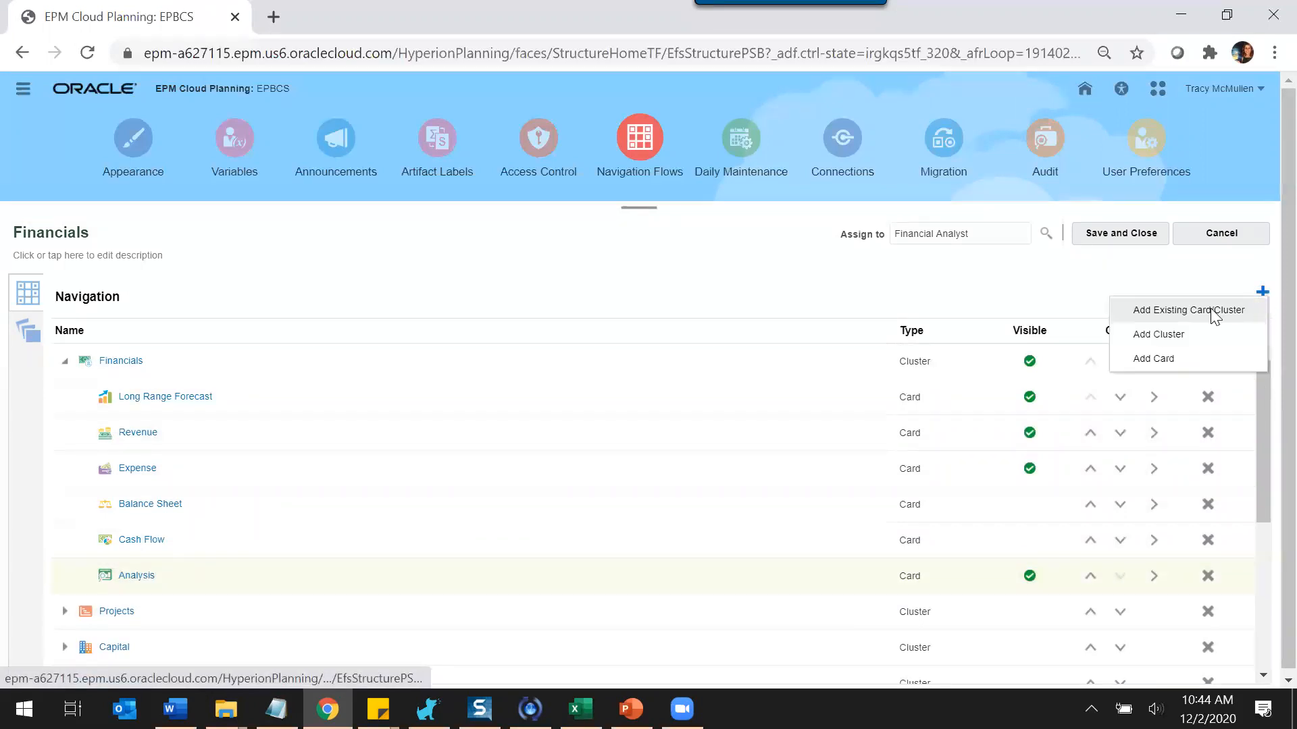
click(1168, 361)
click(592, 291)
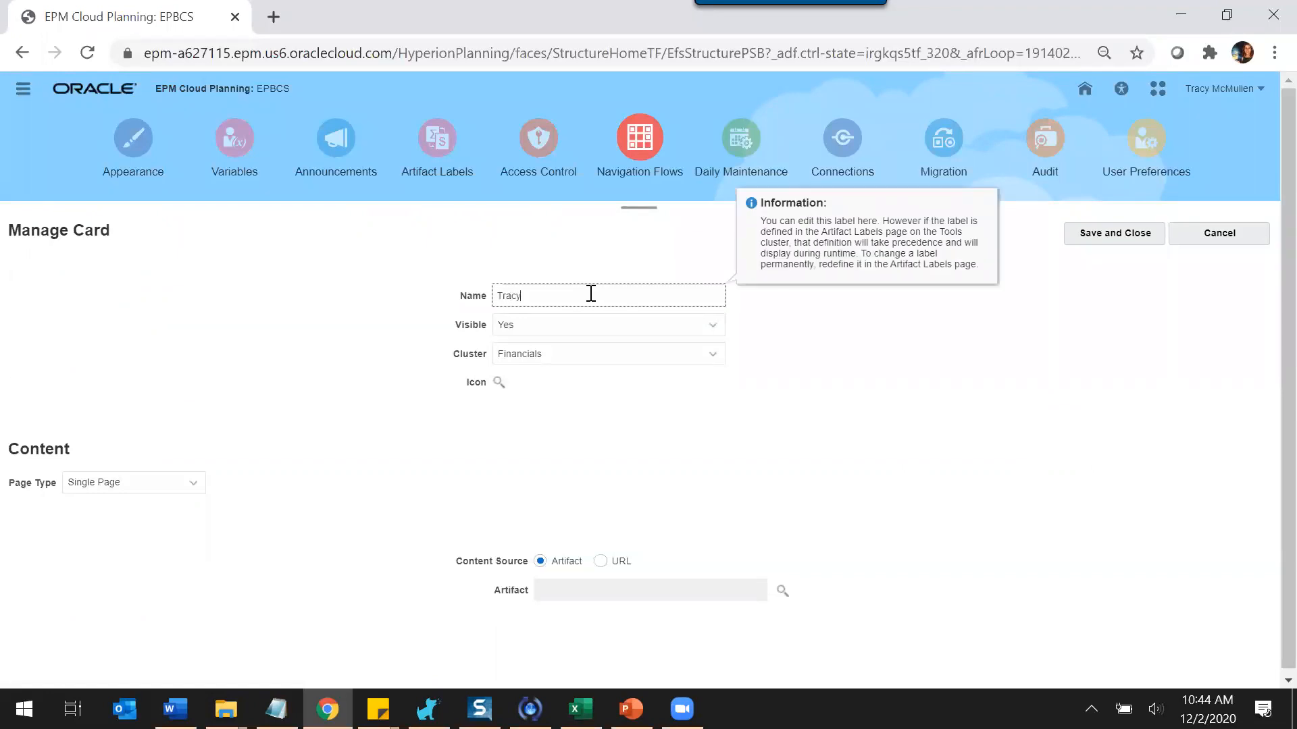
click(192, 484)
click(122, 534)
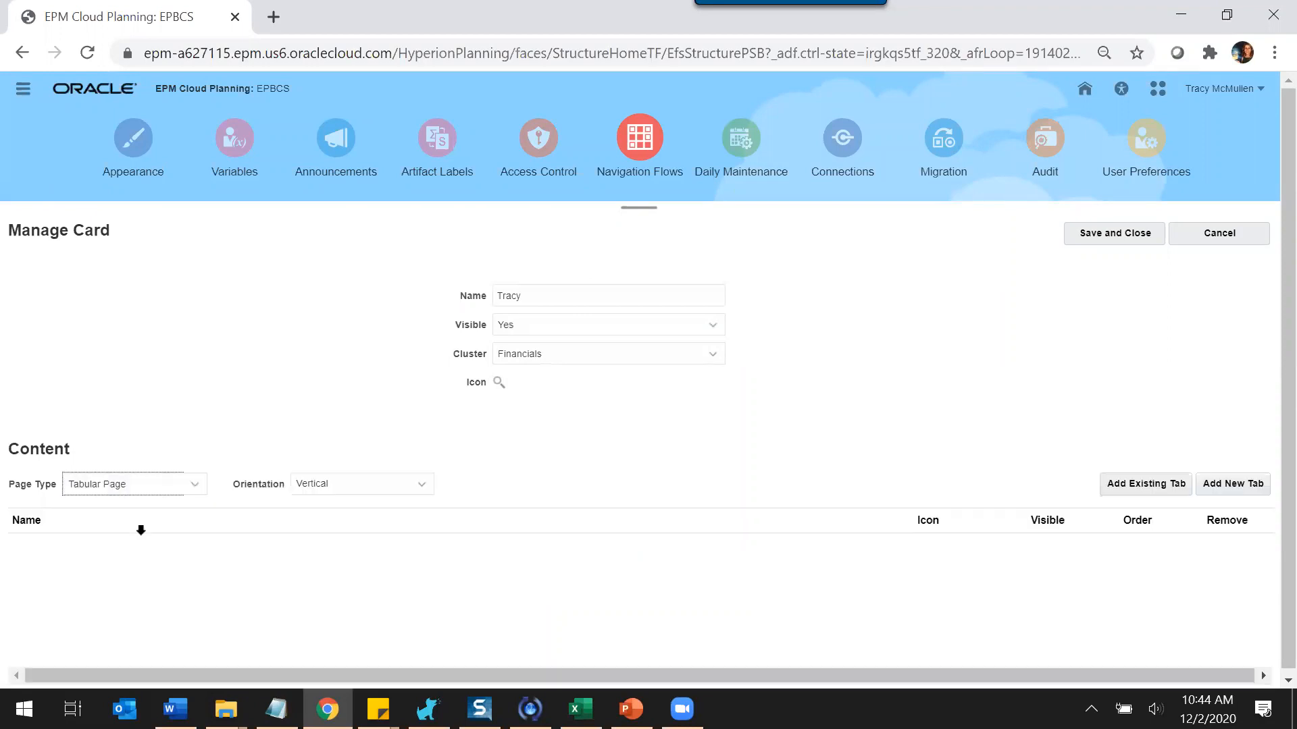
click(354, 494)
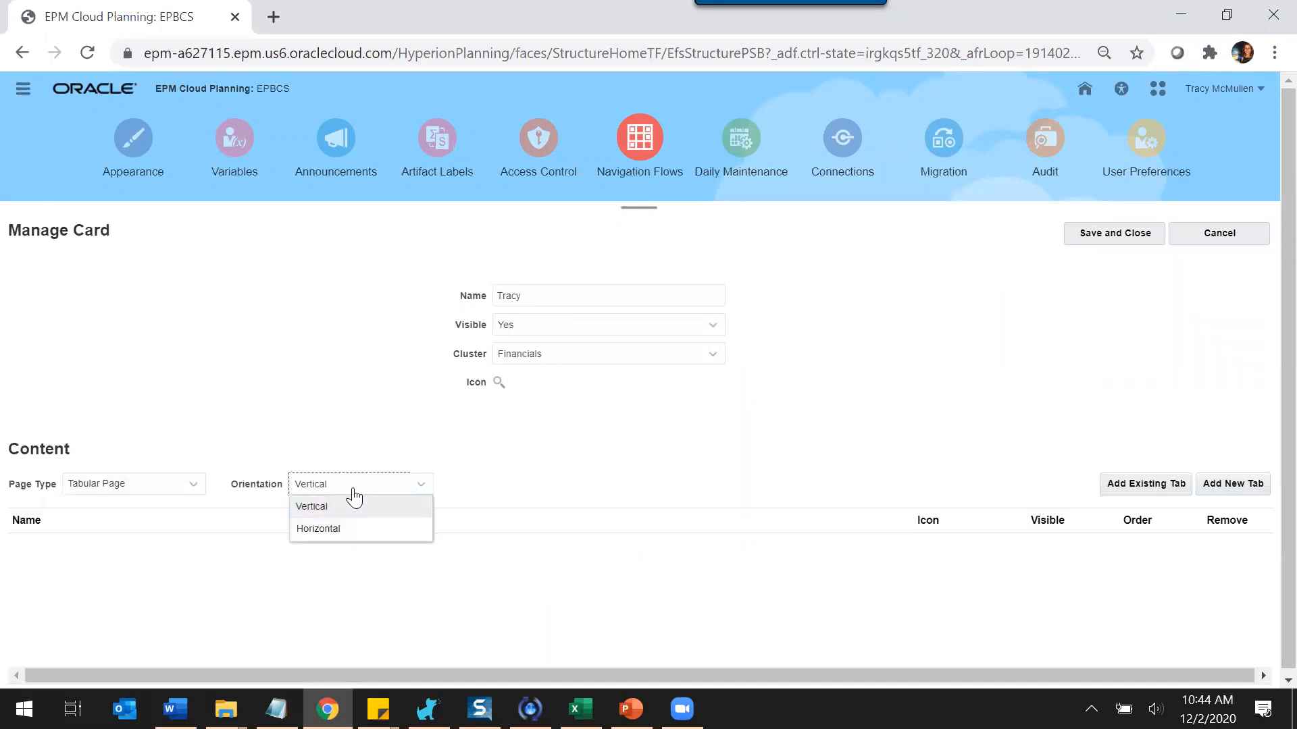
click(348, 529)
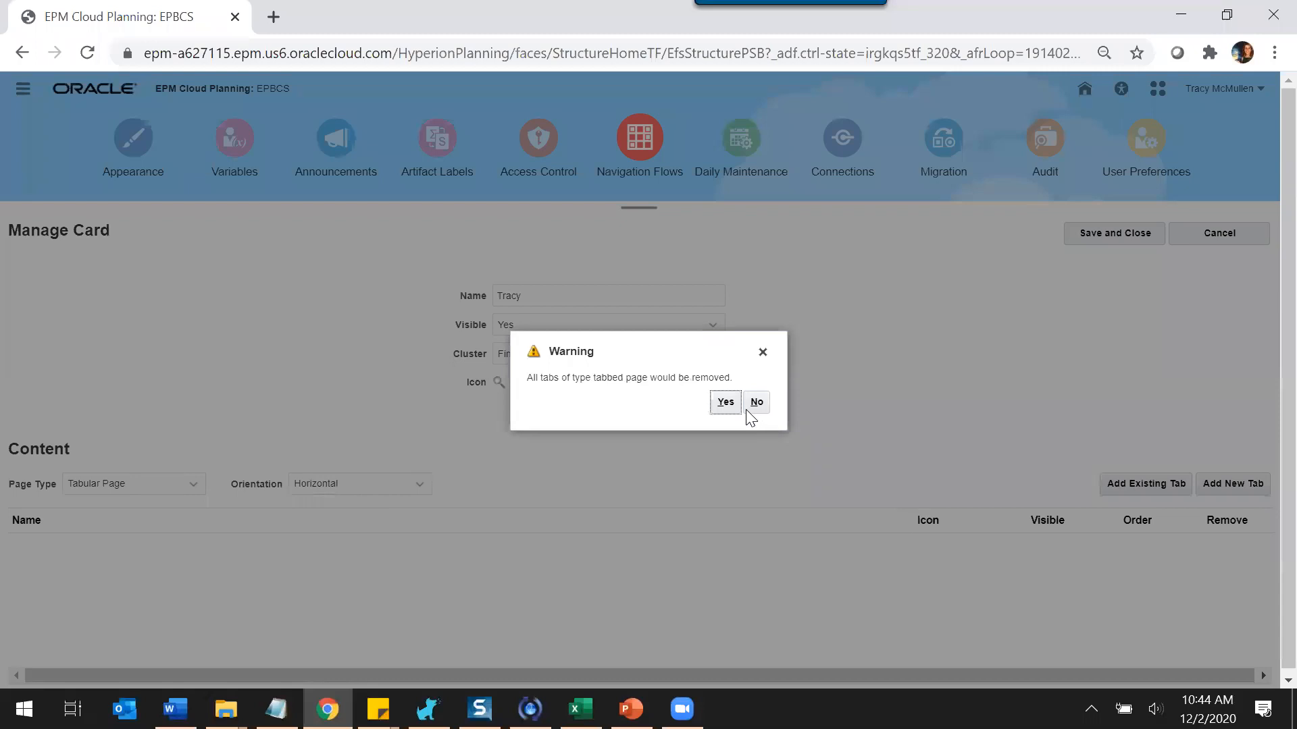
click(726, 402)
- Start a new sub tab, browse the library's forms and artifact types for its content, and leave the library without choosing an artifact
click(1251, 485)
click(775, 402)
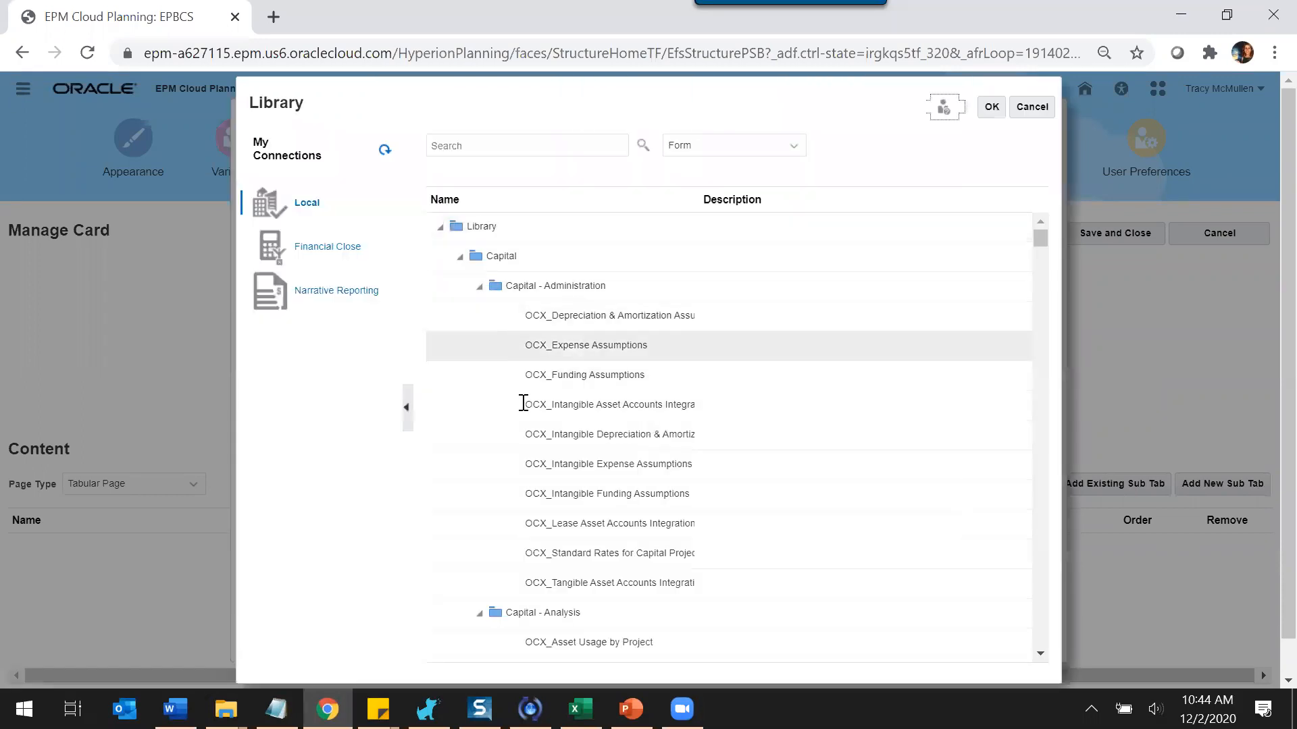
click(652, 343)
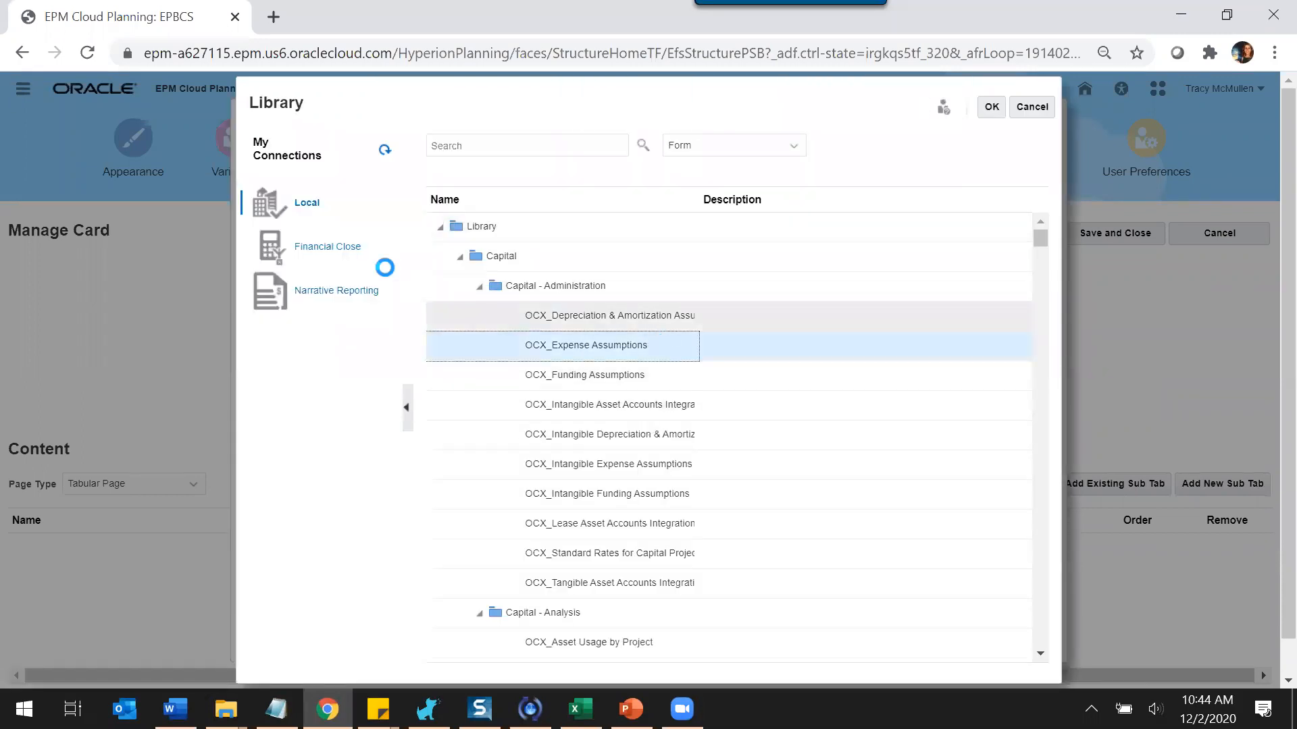
click(718, 145)
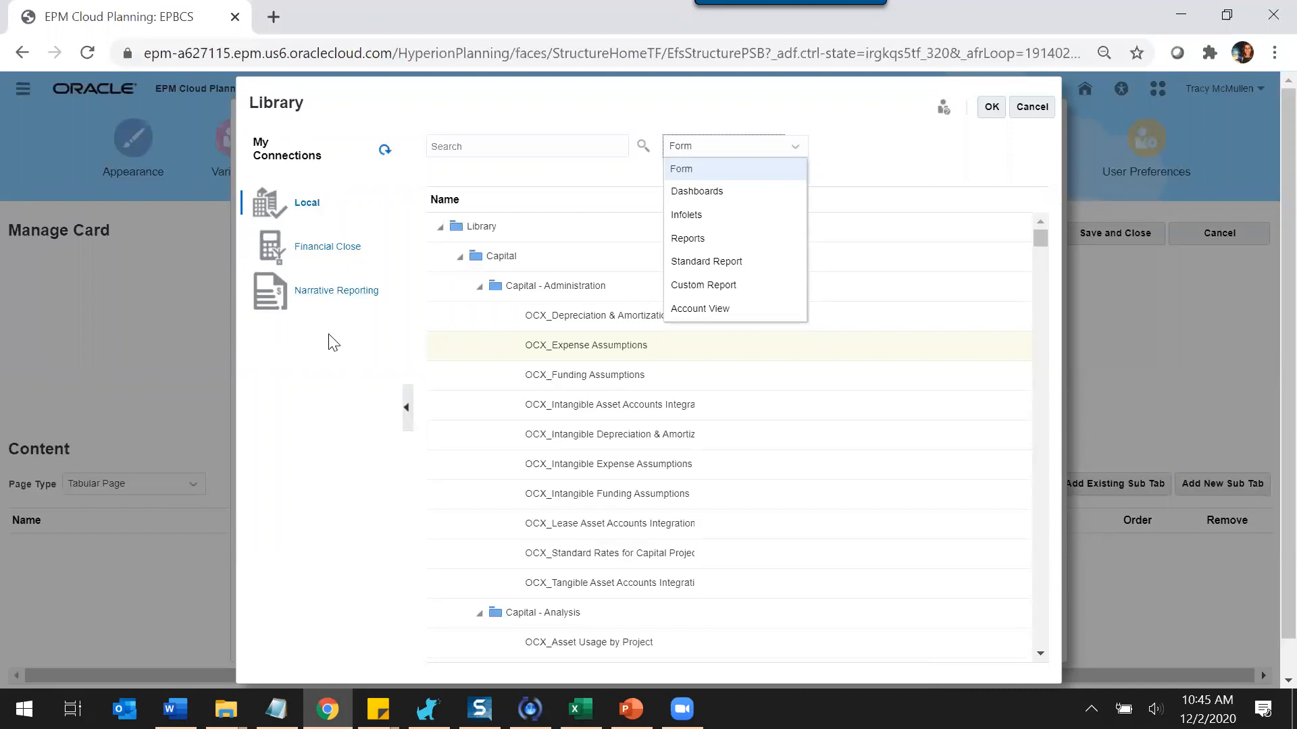
click(1031, 107)
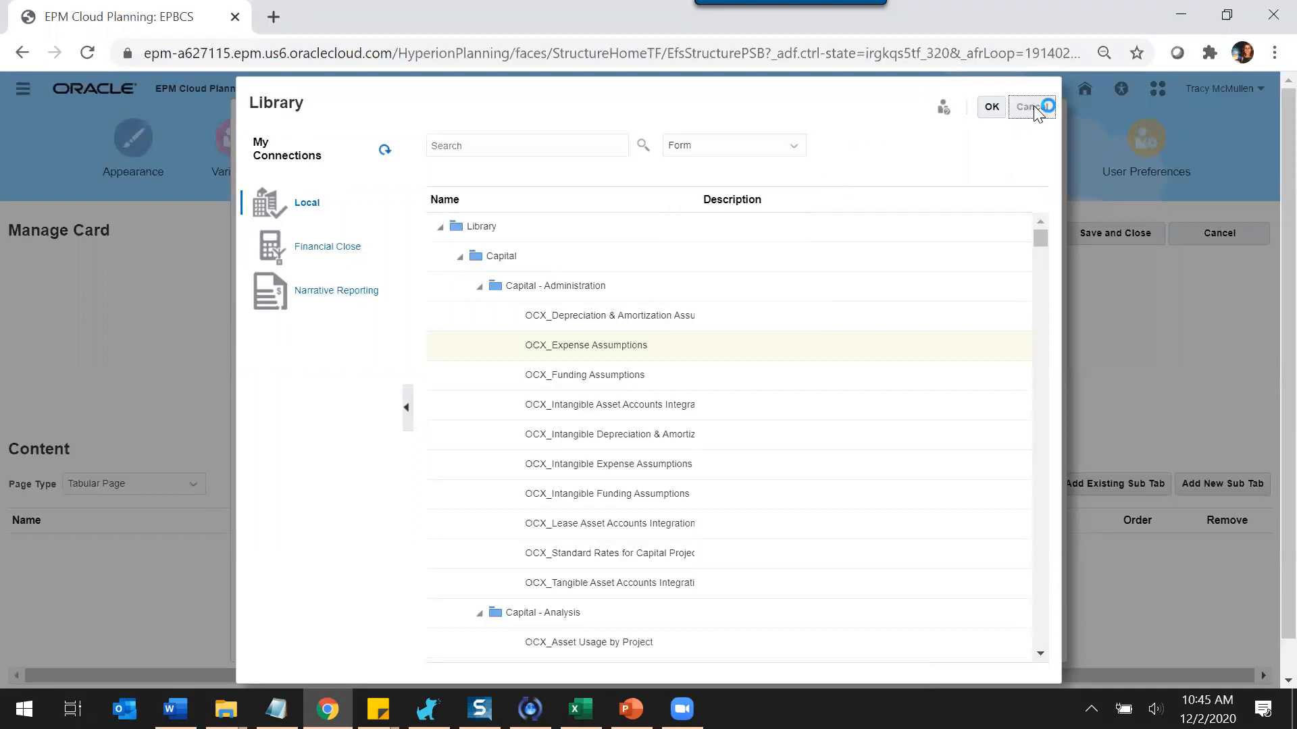
click(1031, 107)
- Discard the unsaved new sub tab and return to the card's settings
click(1000, 126)
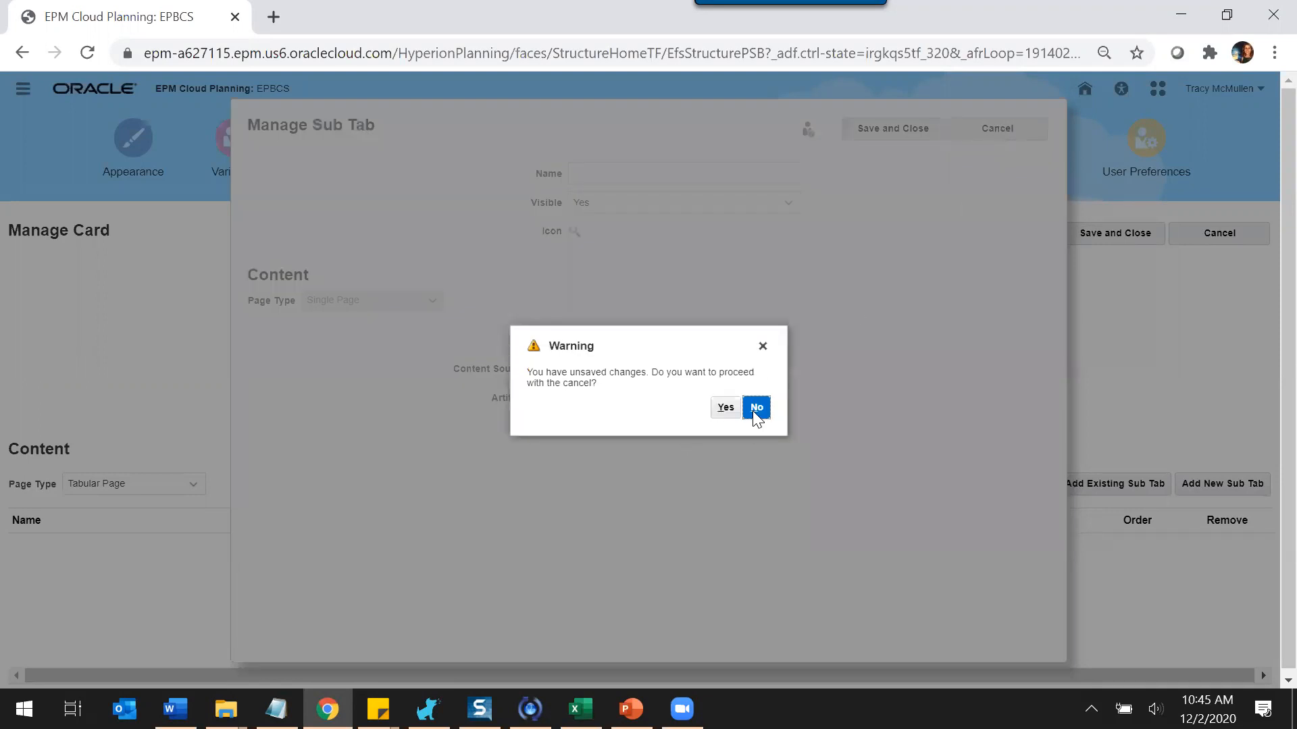
click(755, 409)
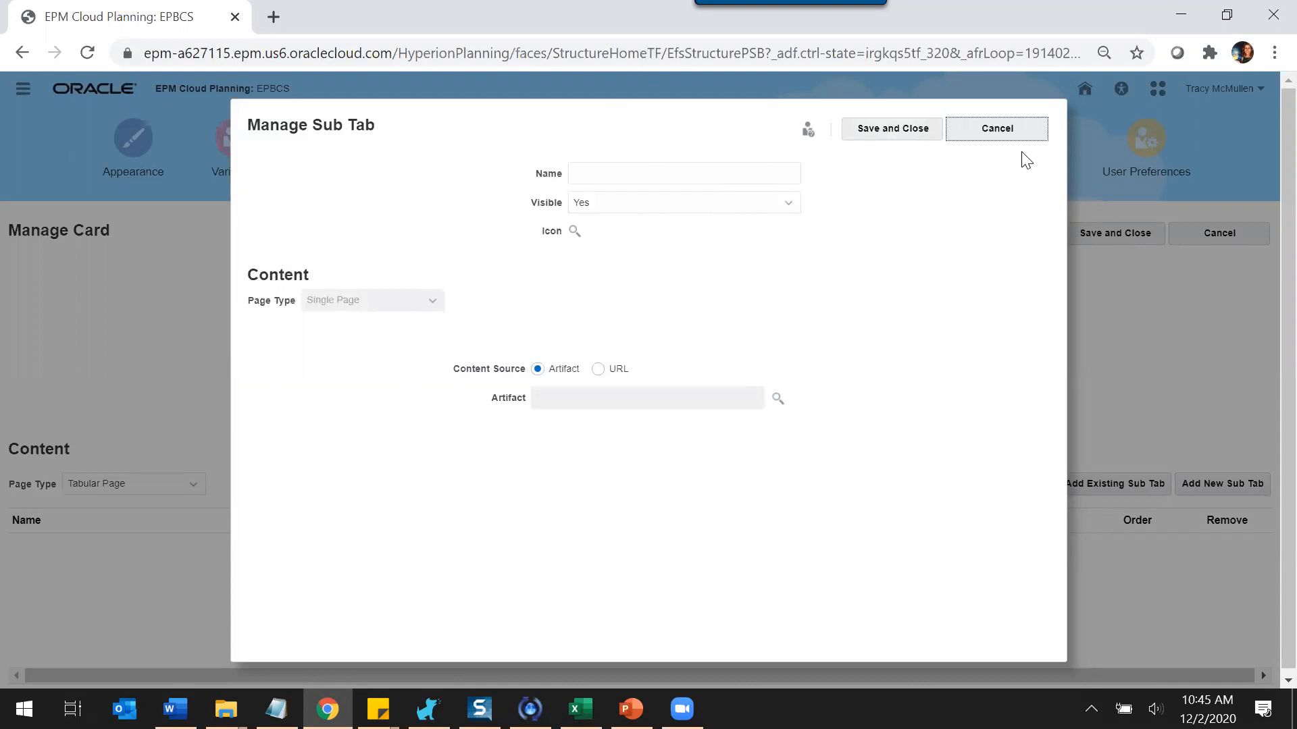
click(1024, 130)
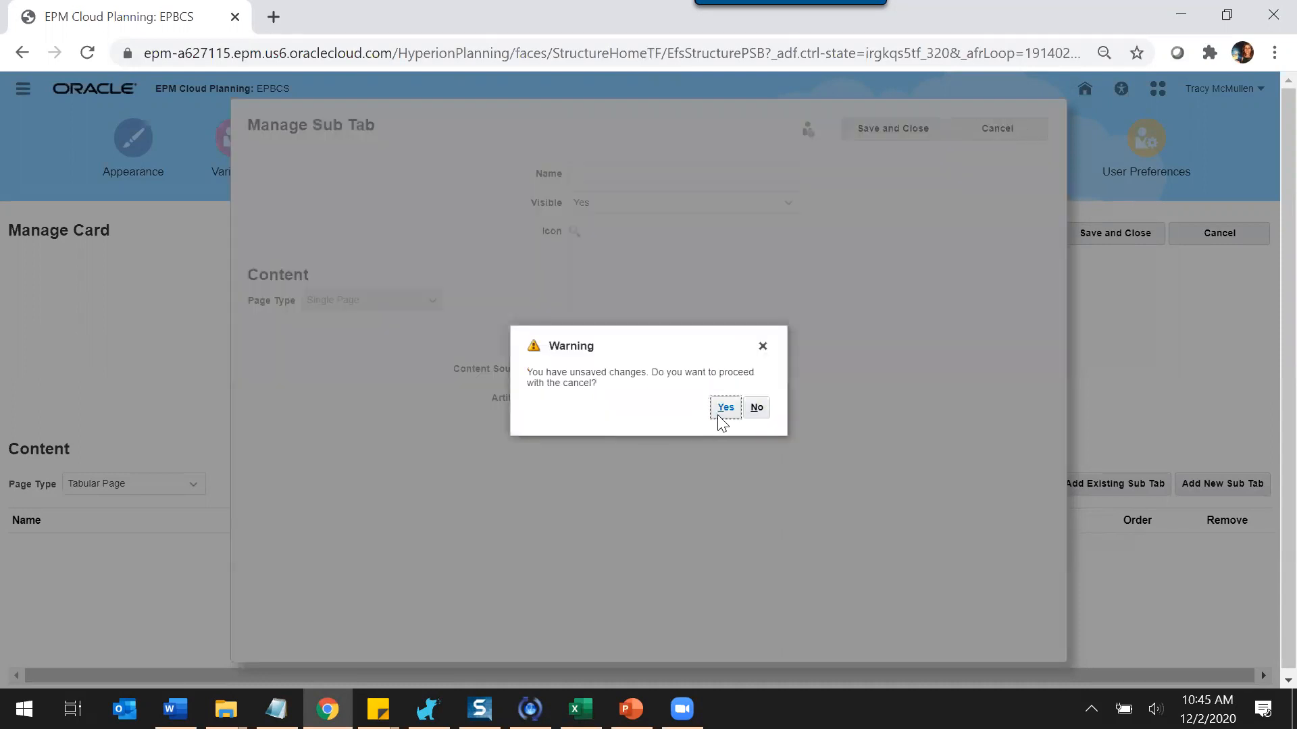
click(724, 407)
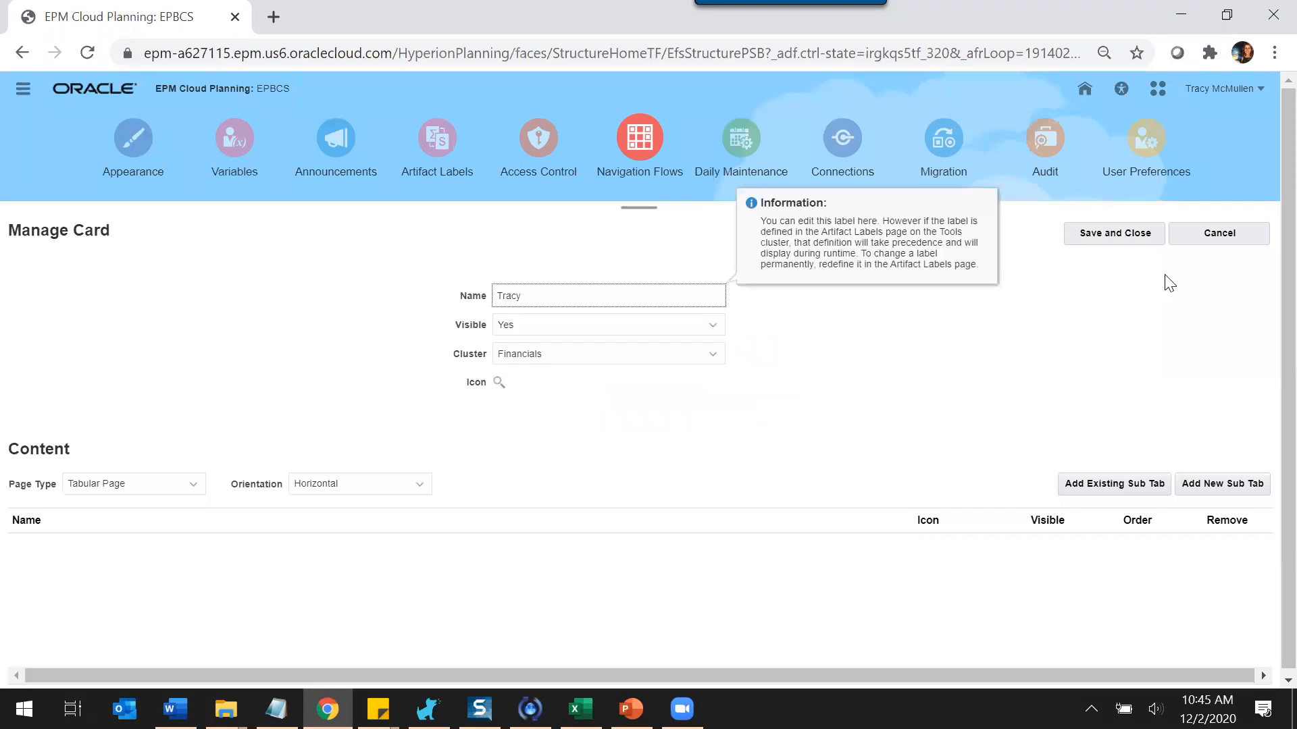
- Discard the unsaved new card and leave the Financials flow without saving, returning to the list of navigation flows
click(1219, 233)
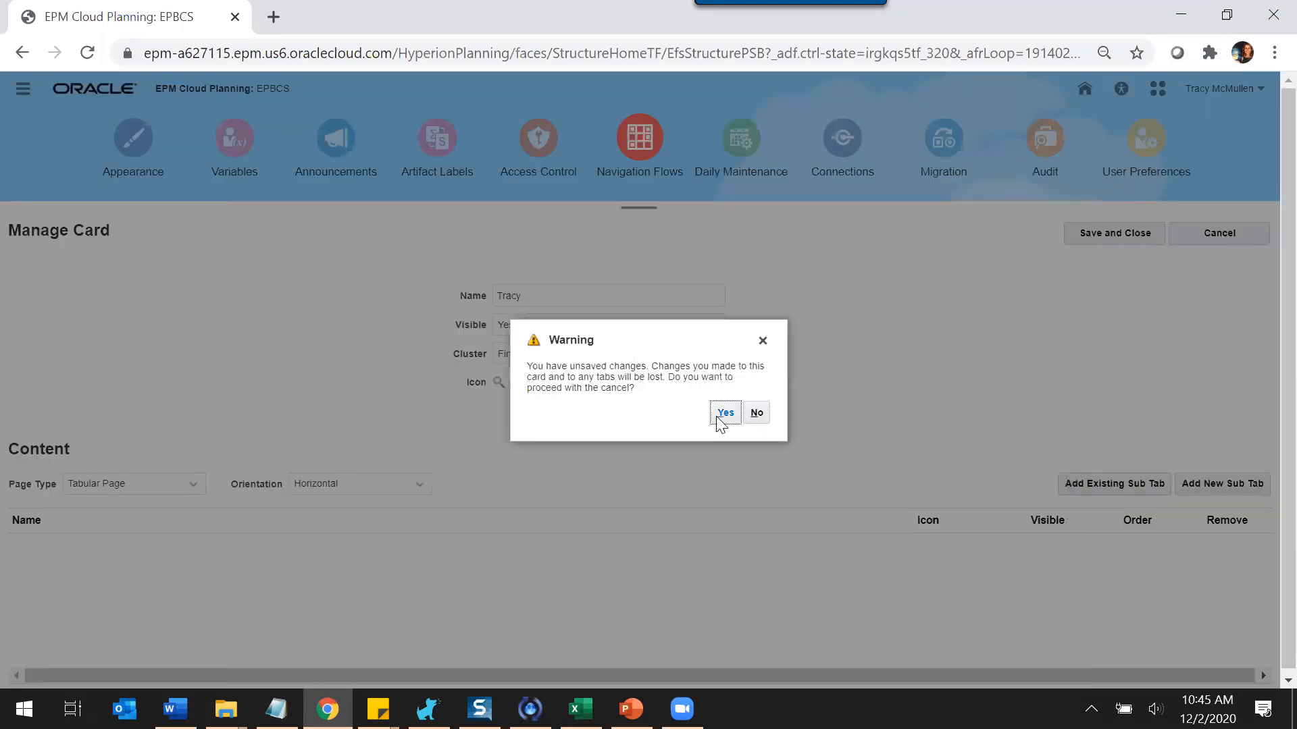
click(757, 412)
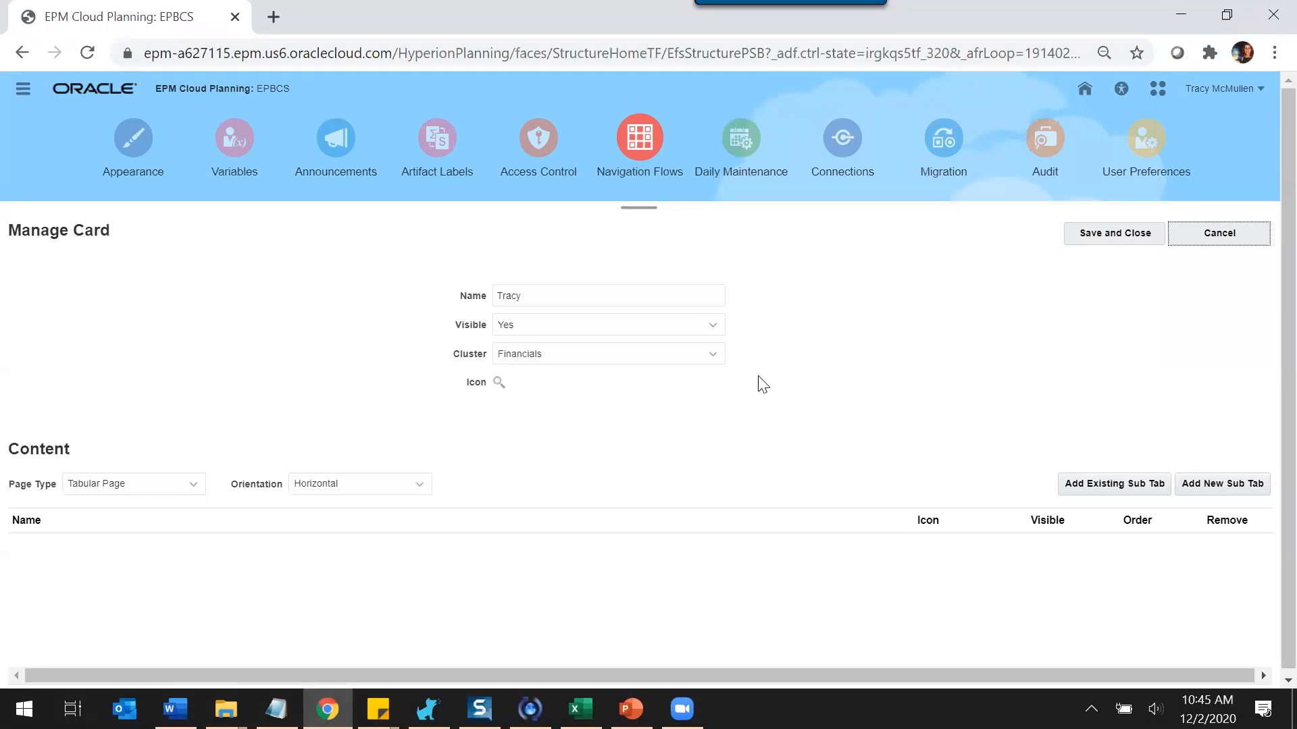
click(1202, 233)
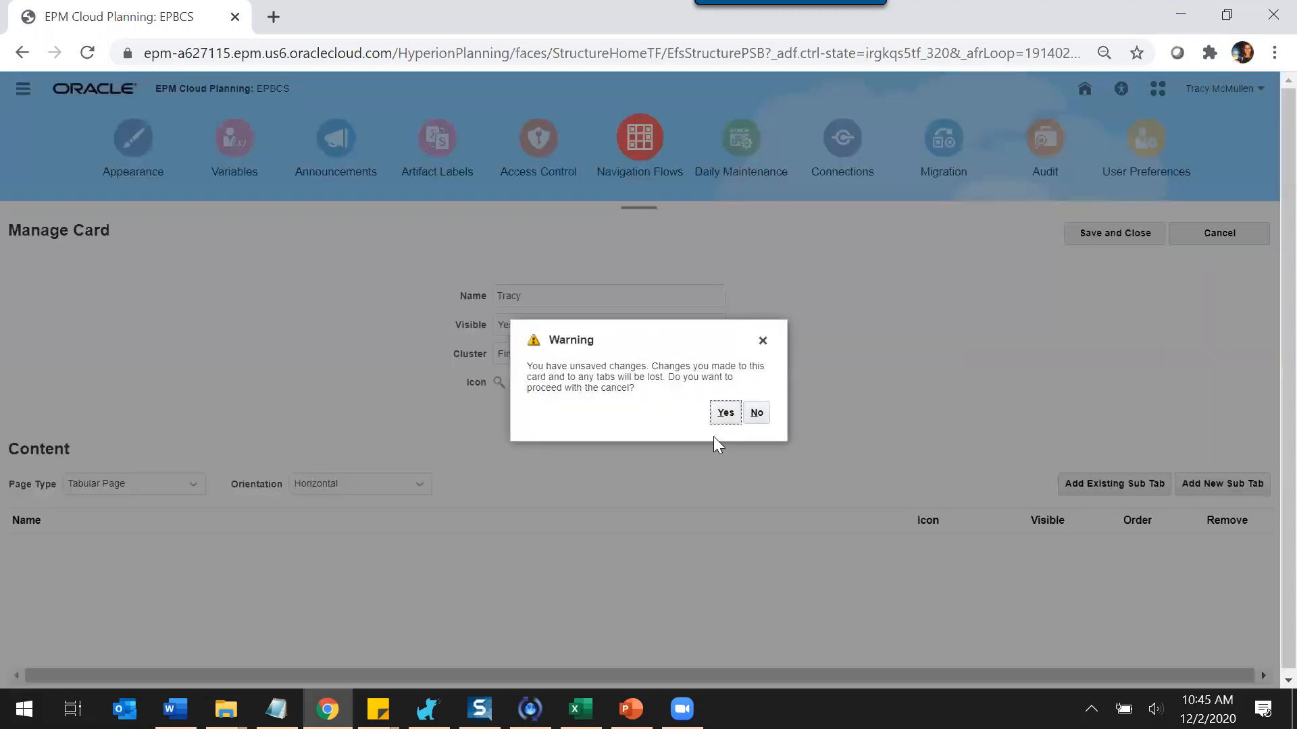
click(723, 413)
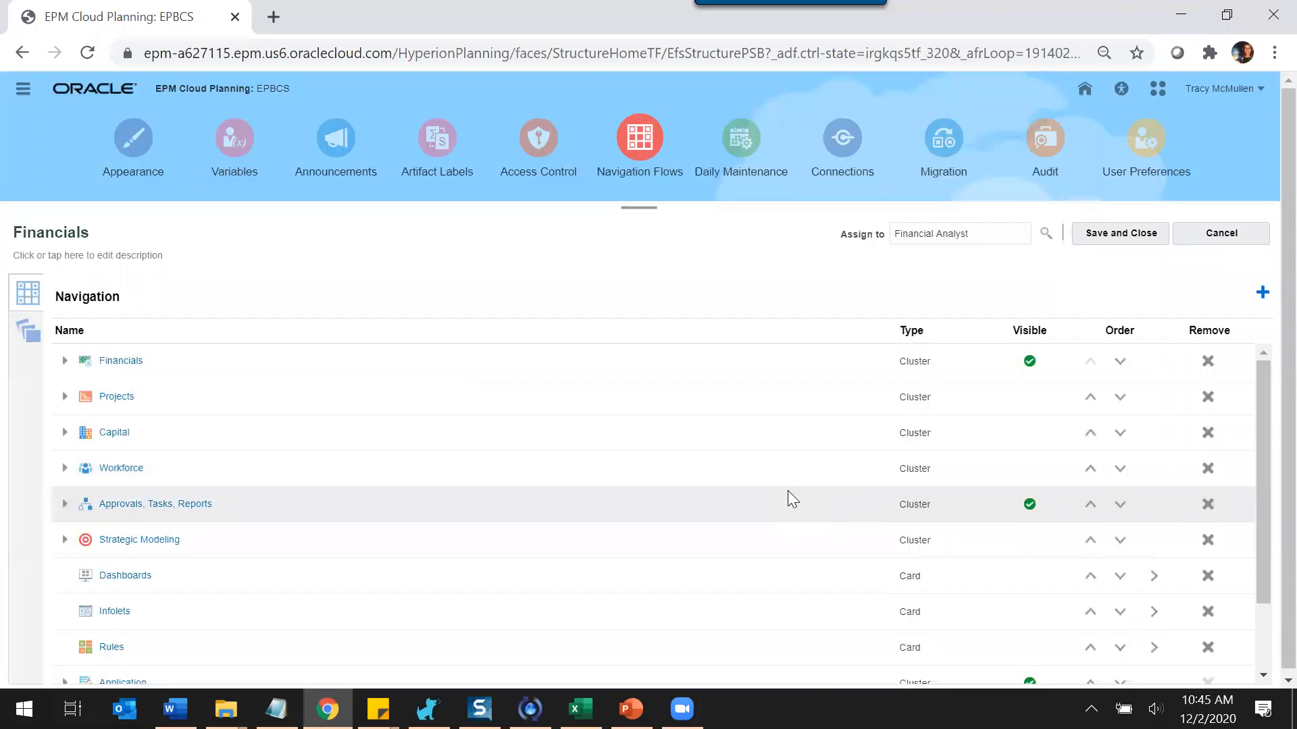
click(1216, 232)
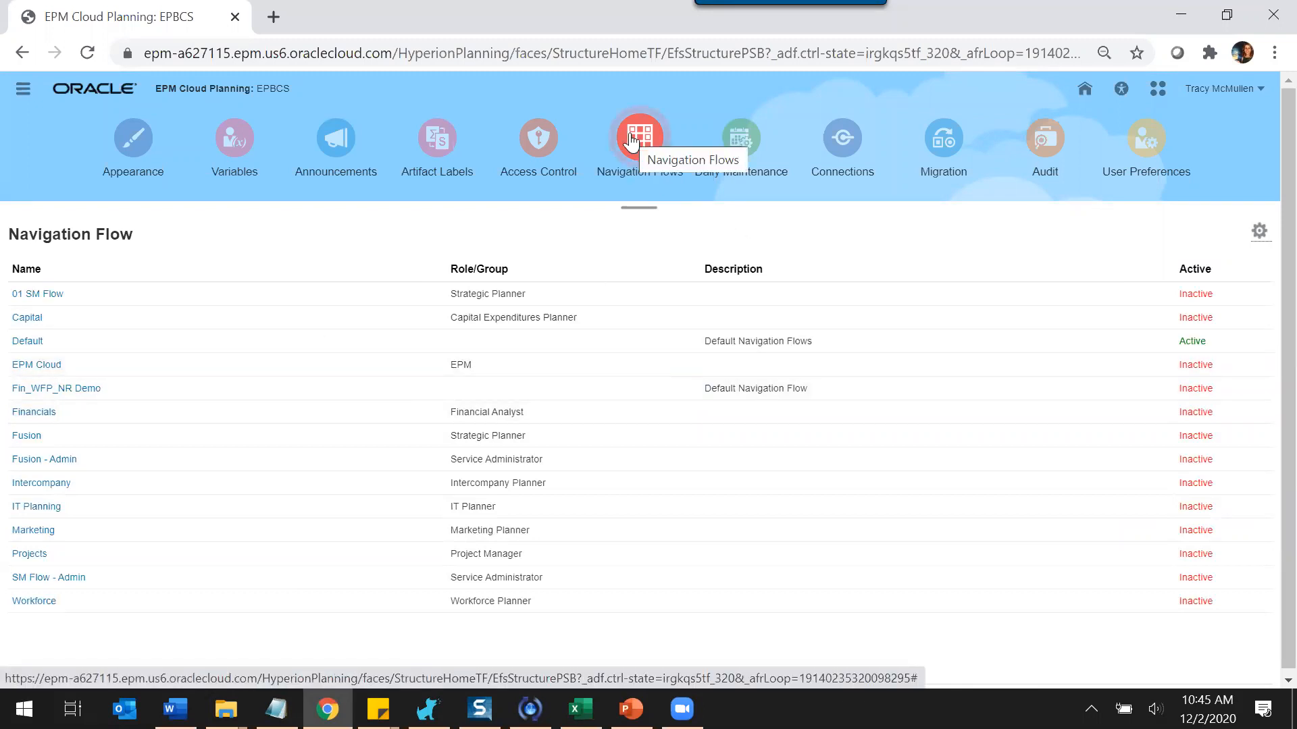
- Open Audit, mark Data, Launch Business Rules, Copy Data and Clear Cell Details in the auditing options, and cancel without saving
click(1043, 143)
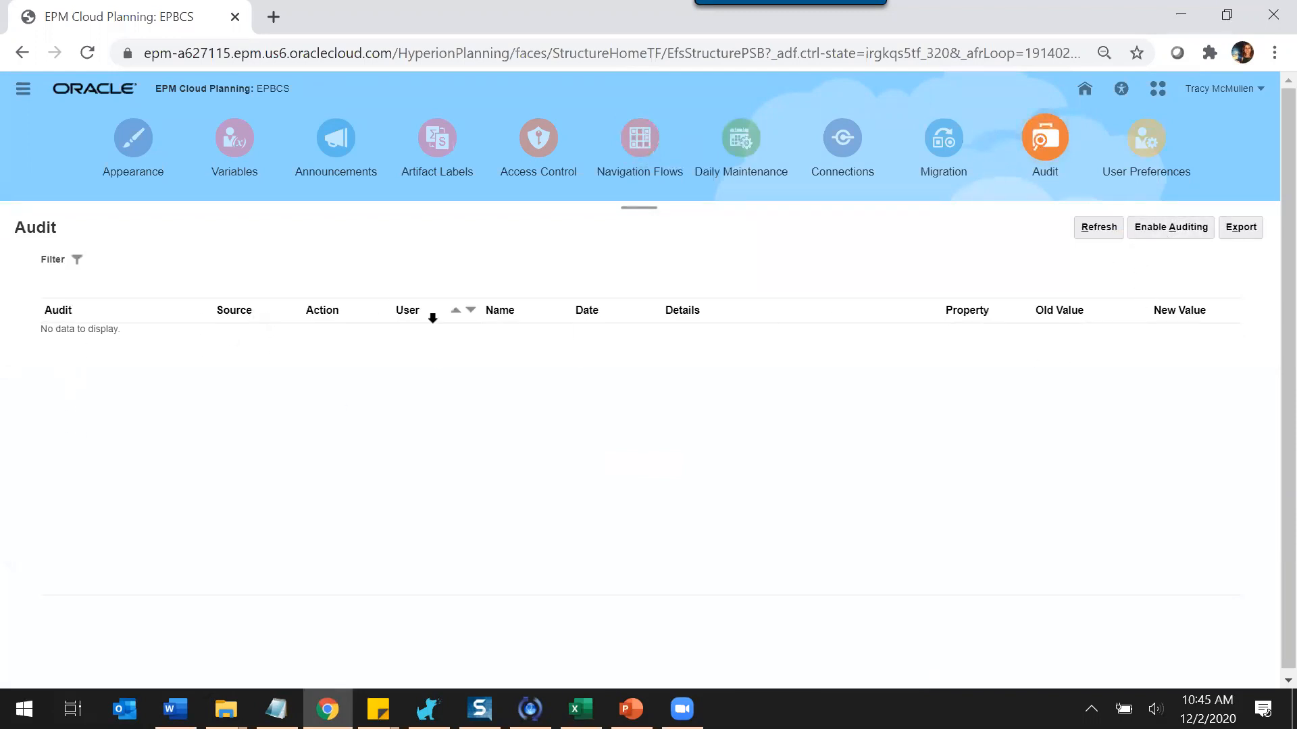
click(1182, 230)
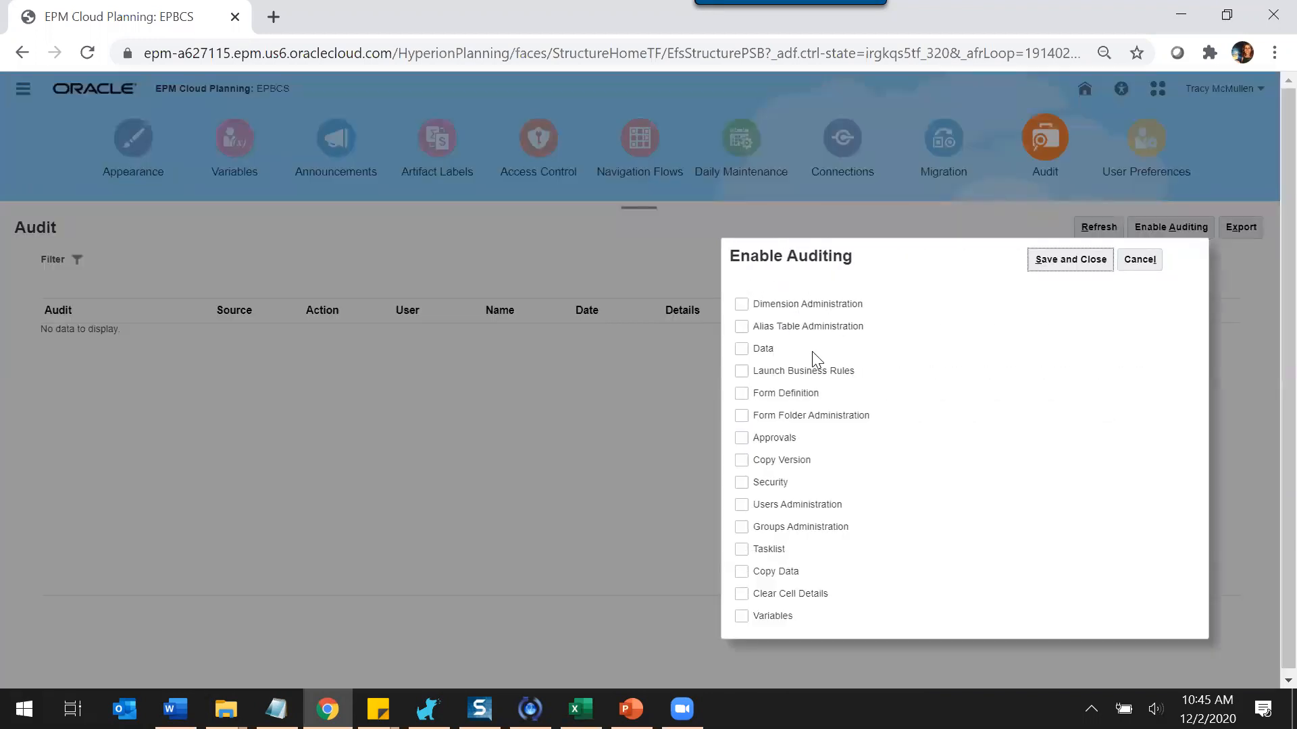
click(763, 350)
click(772, 375)
click(741, 571)
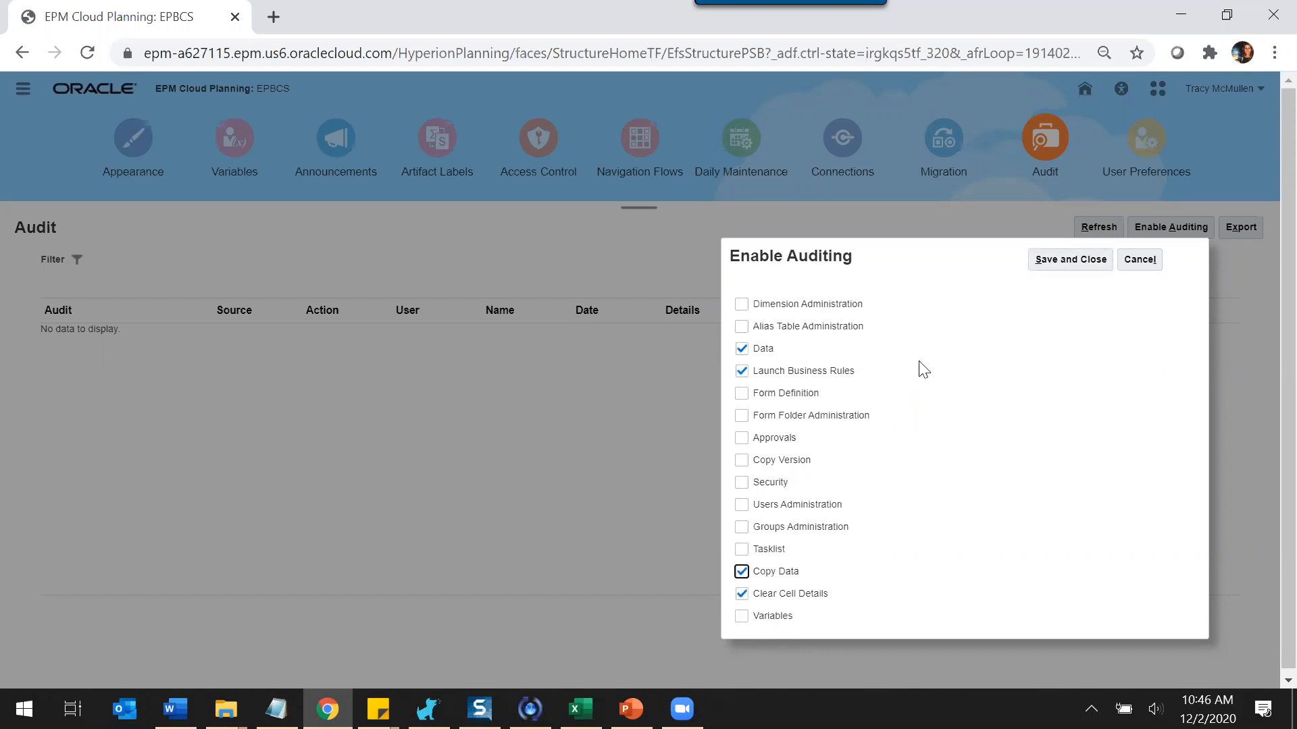
click(1140, 260)
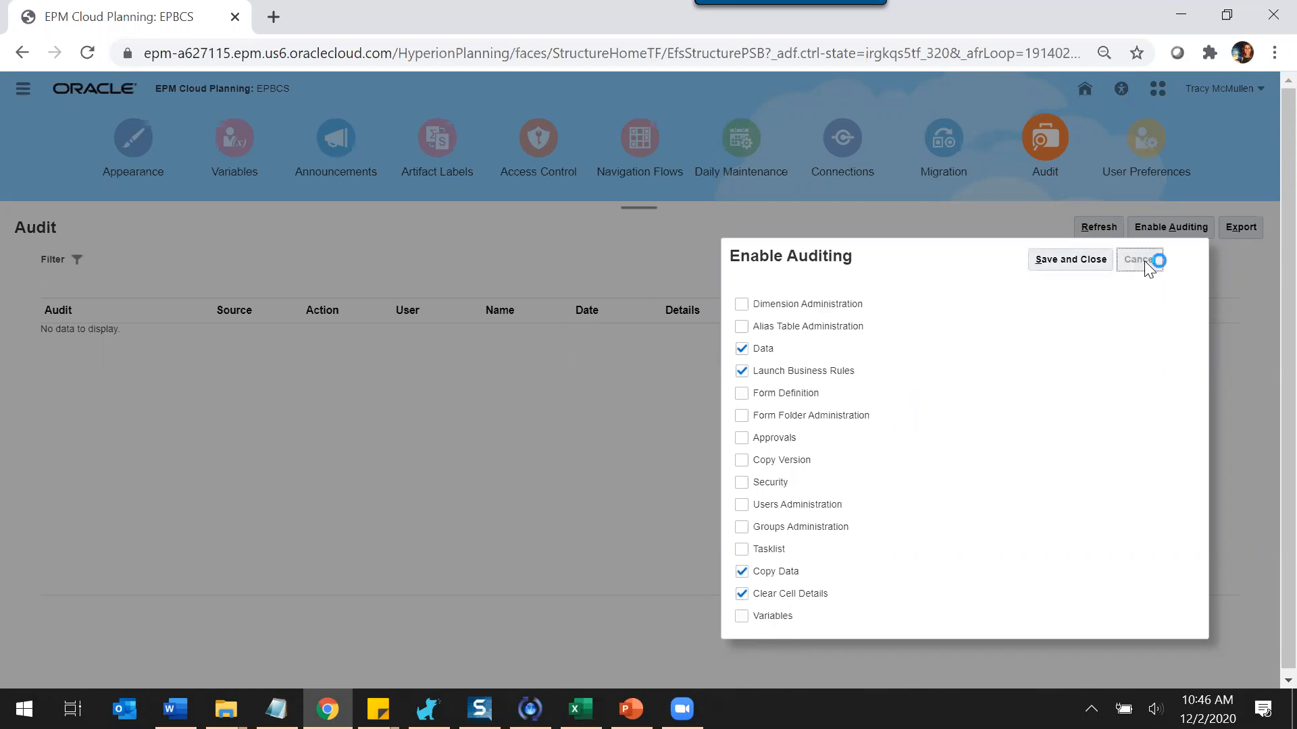
- Review the Daily Maintenance start time and the content update scheduling options
click(733, 149)
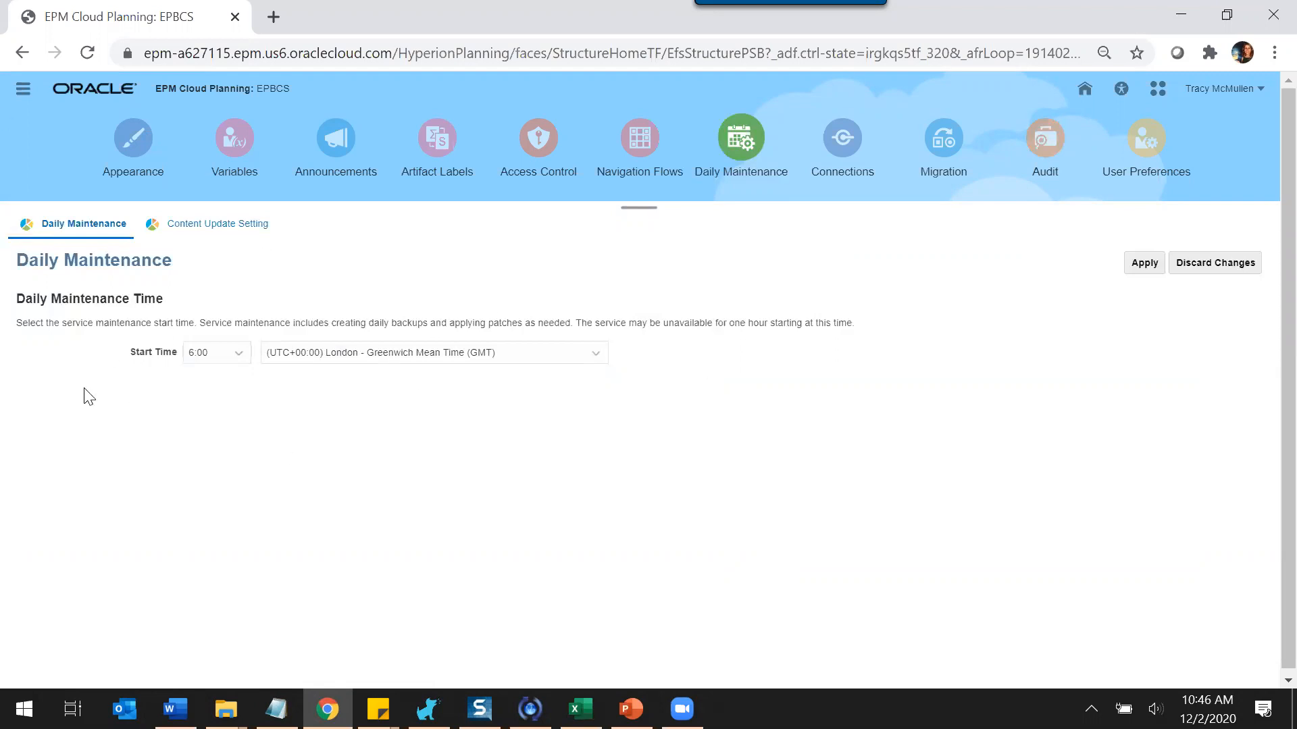
click(236, 226)
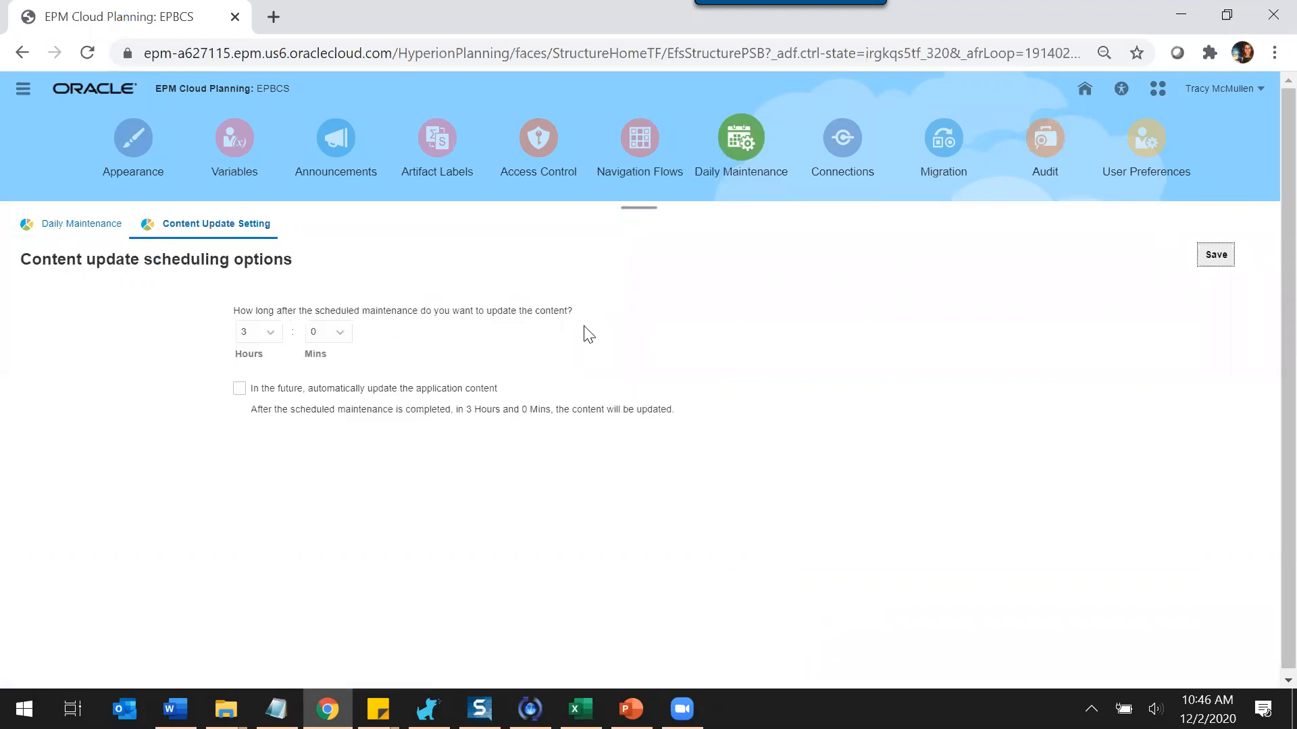
click(54, 225)
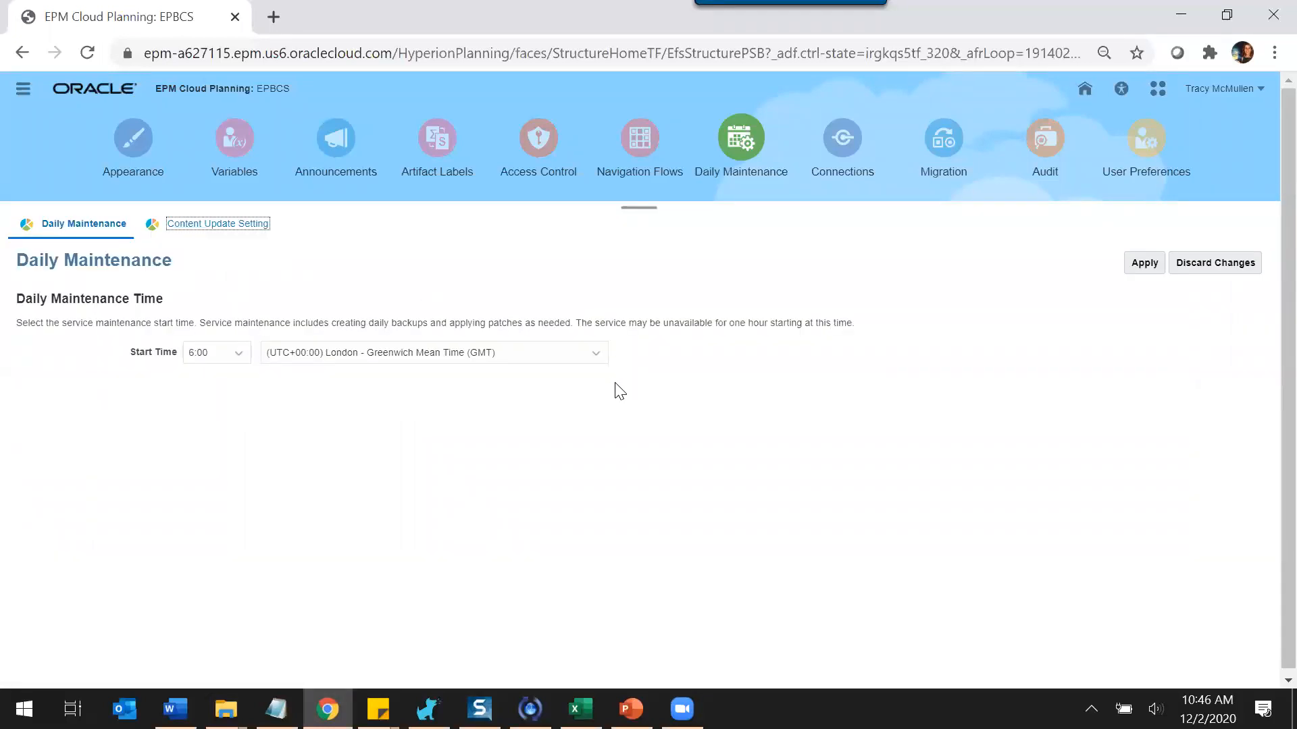
- Open Migration and select all categories: Document Repository, Core, Data Management, Calculation Manager, and Groups and Membership
click(938, 166)
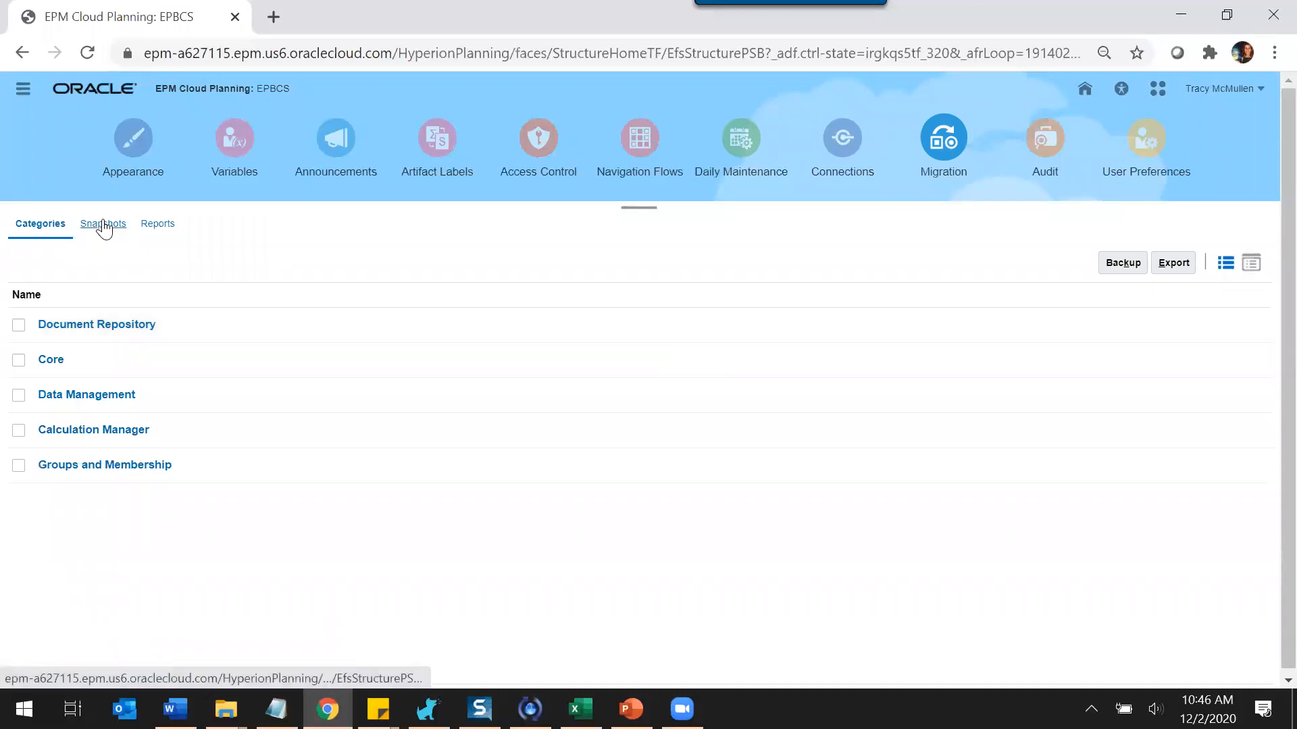
click(18, 360)
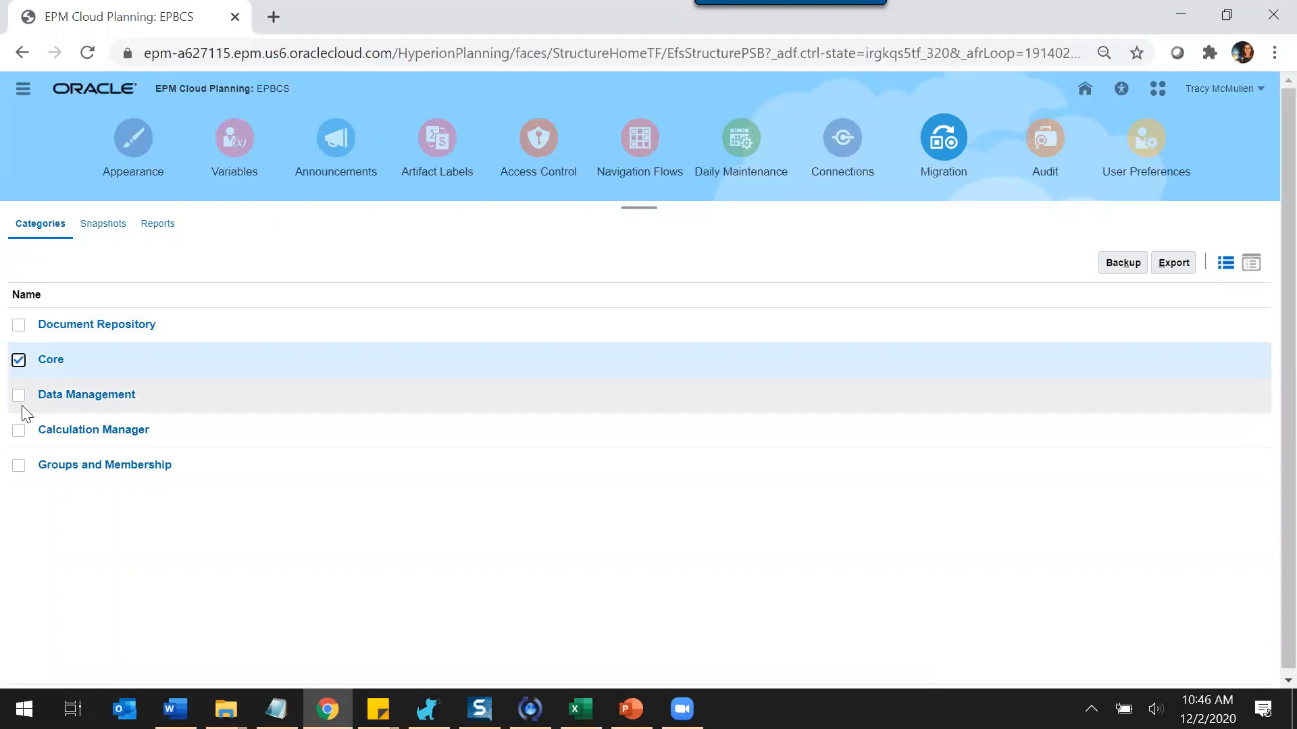
click(20, 328)
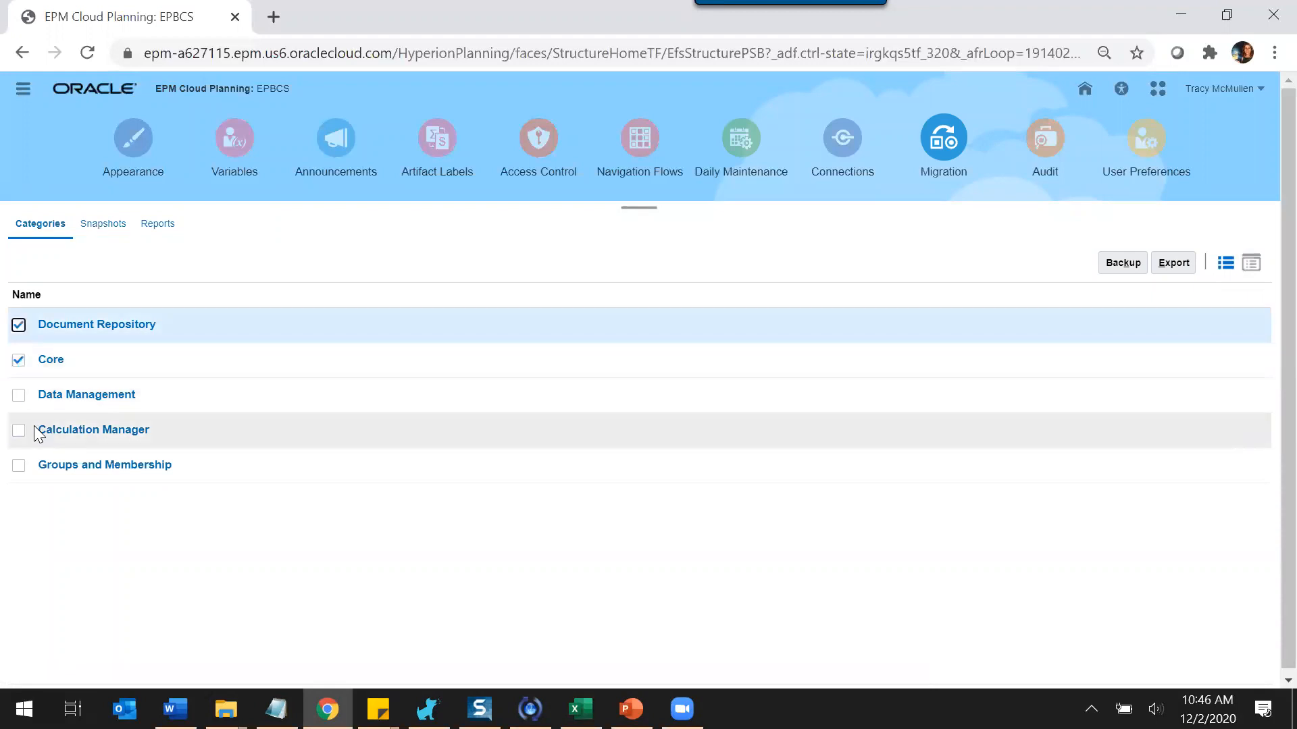
click(19, 398)
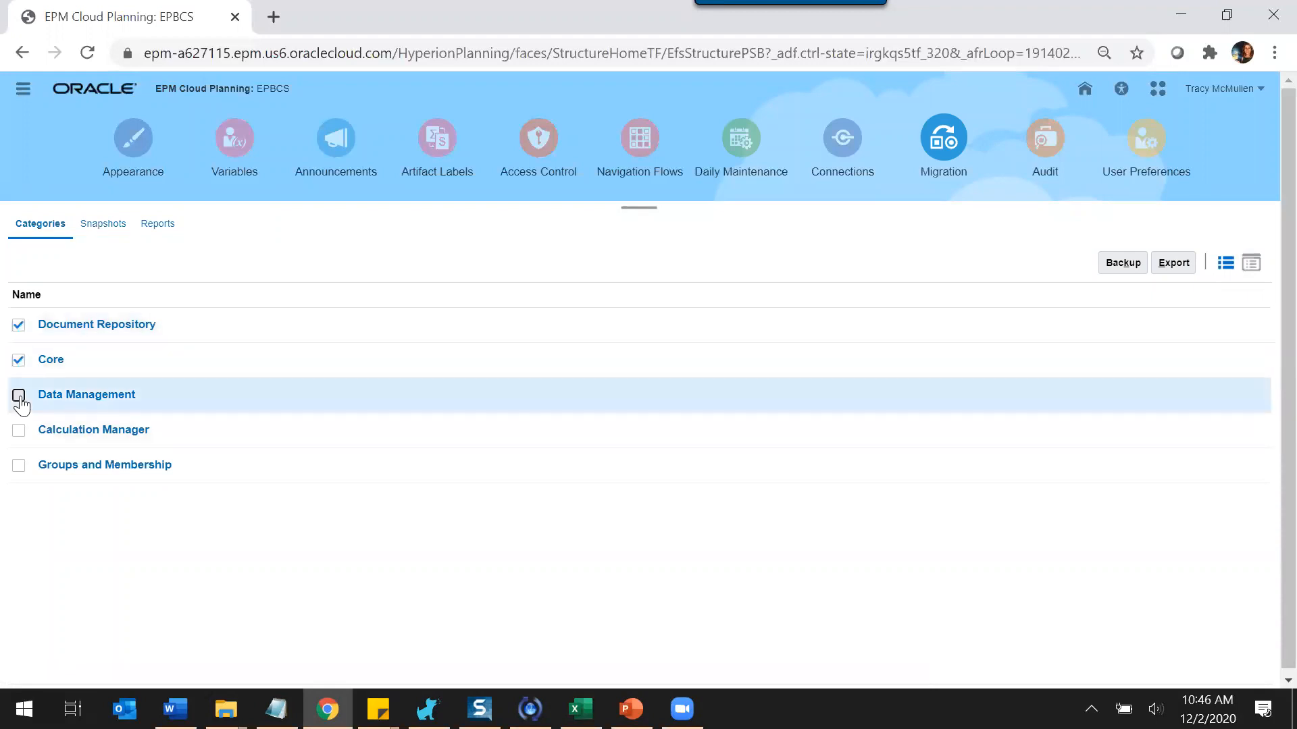
click(18, 431)
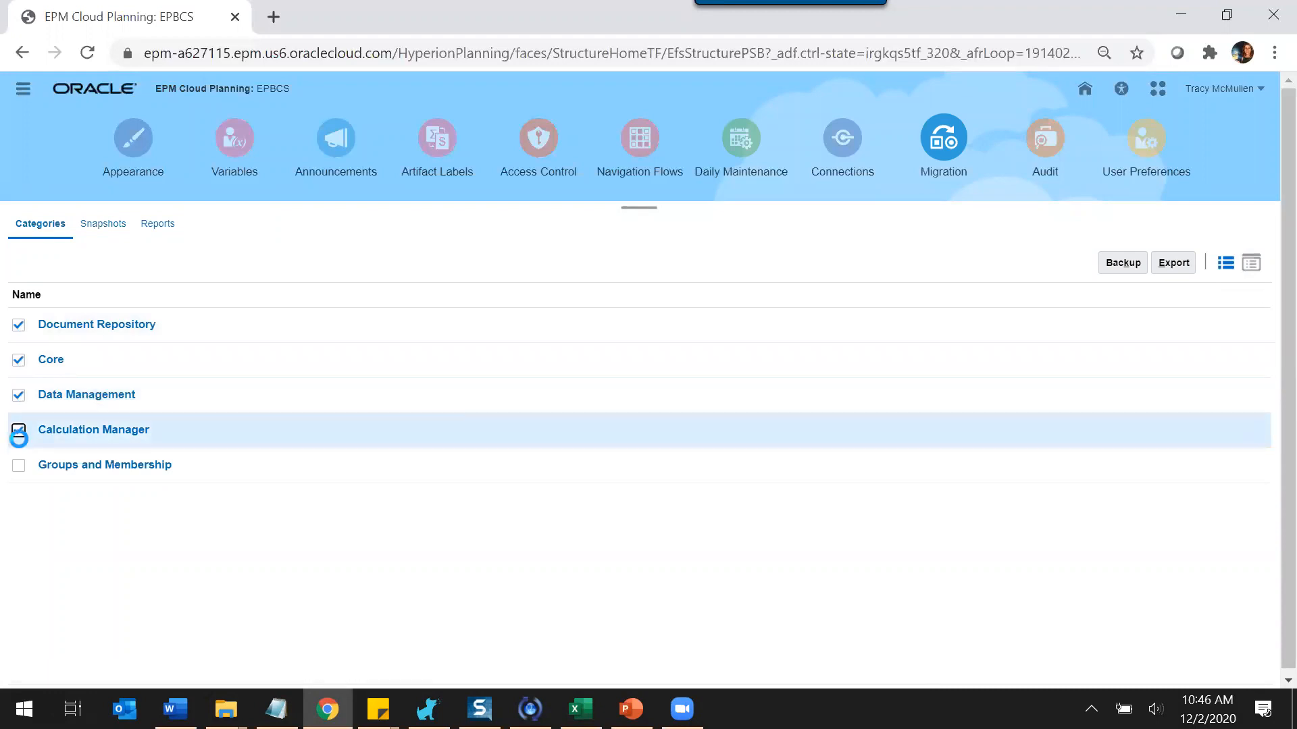
click(18, 466)
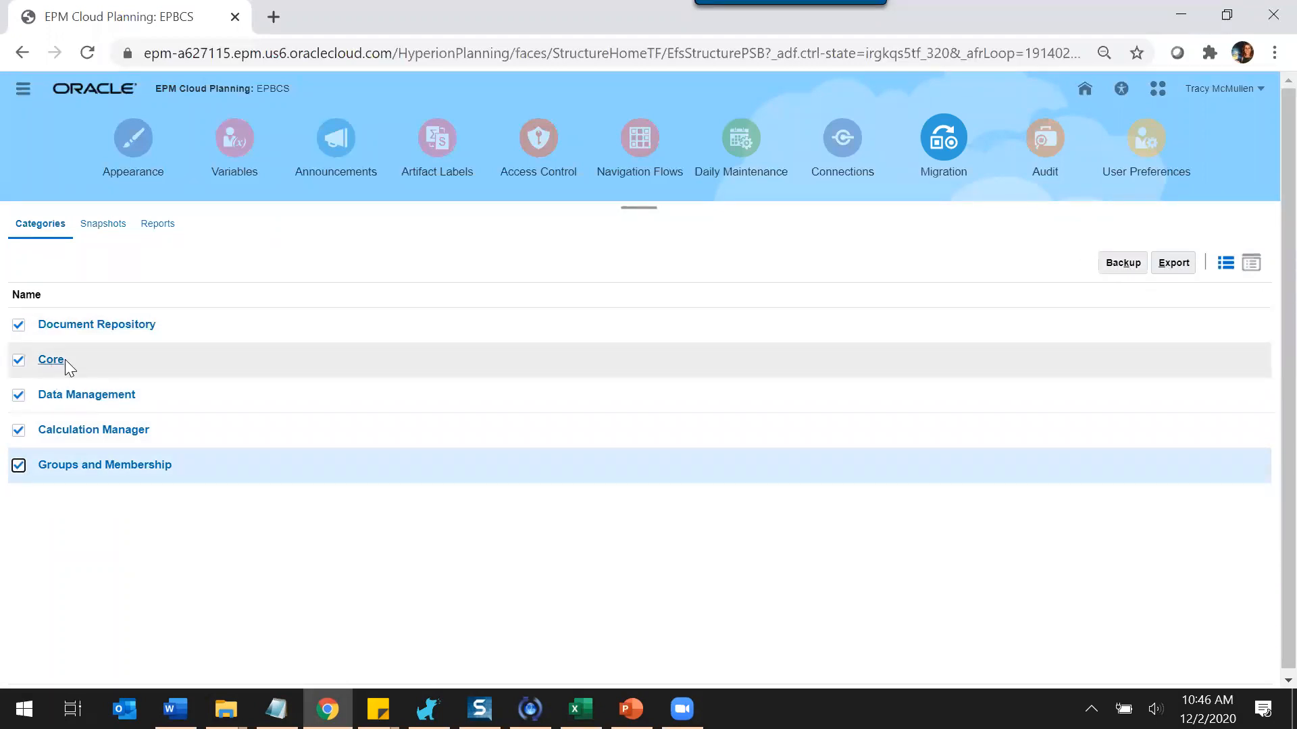
- Clear the selection of all five migration categories
click(19, 325)
click(18, 358)
click(18, 395)
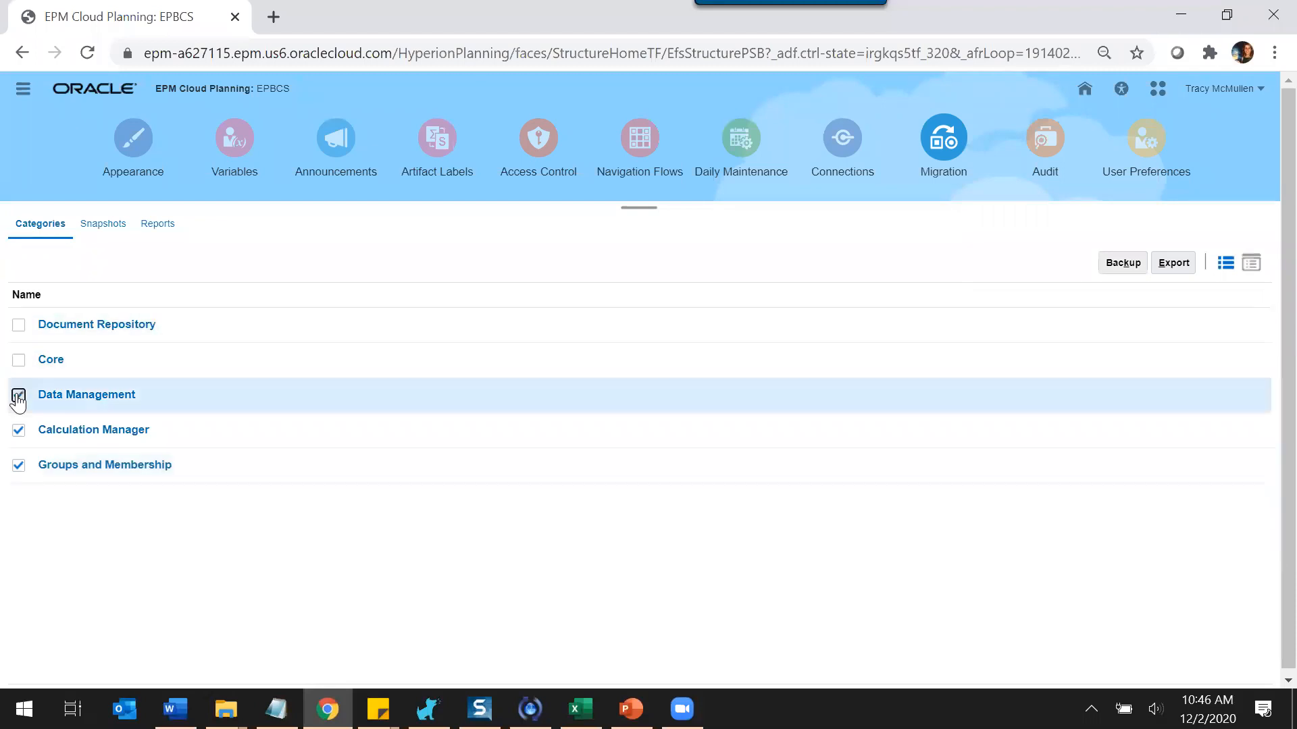
click(18, 430)
click(18, 466)
- Open the Core artifact list and expand Plan Type, OEP_FS, Data Forms and Financials down to the Financials - Analysis forms
click(49, 360)
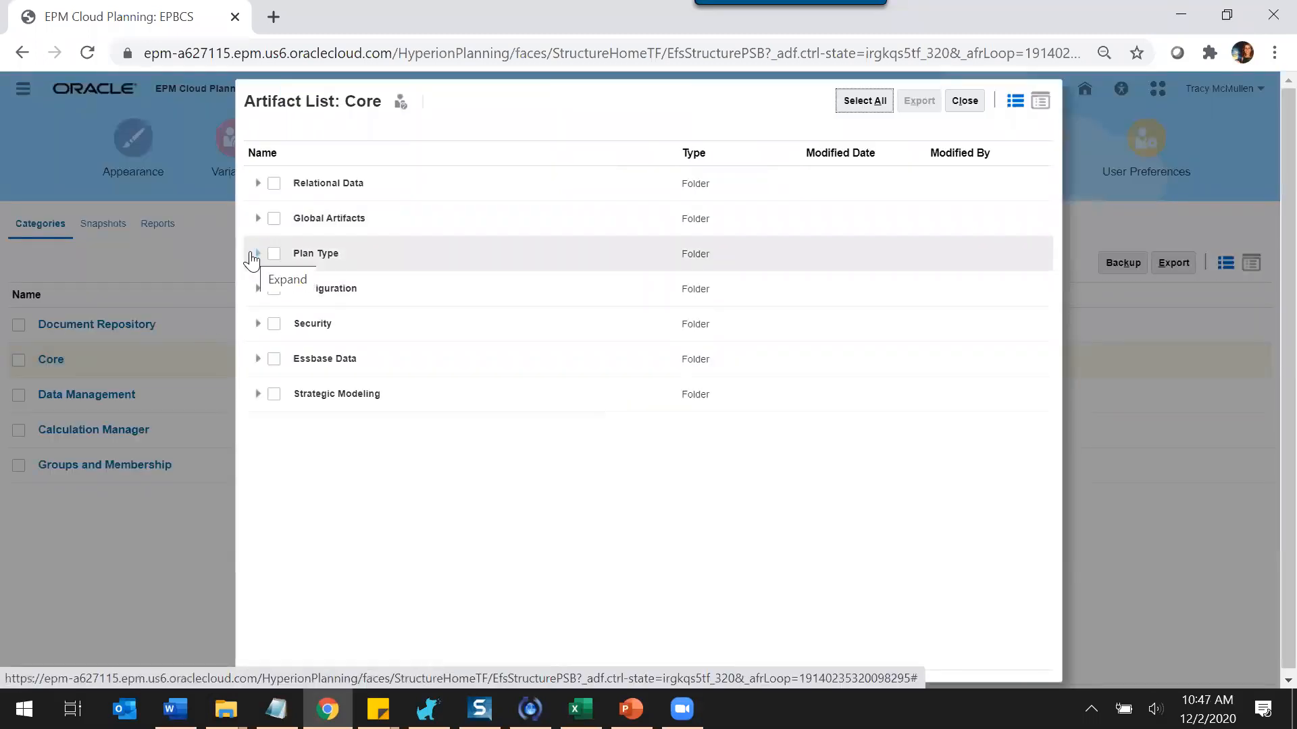
click(257, 253)
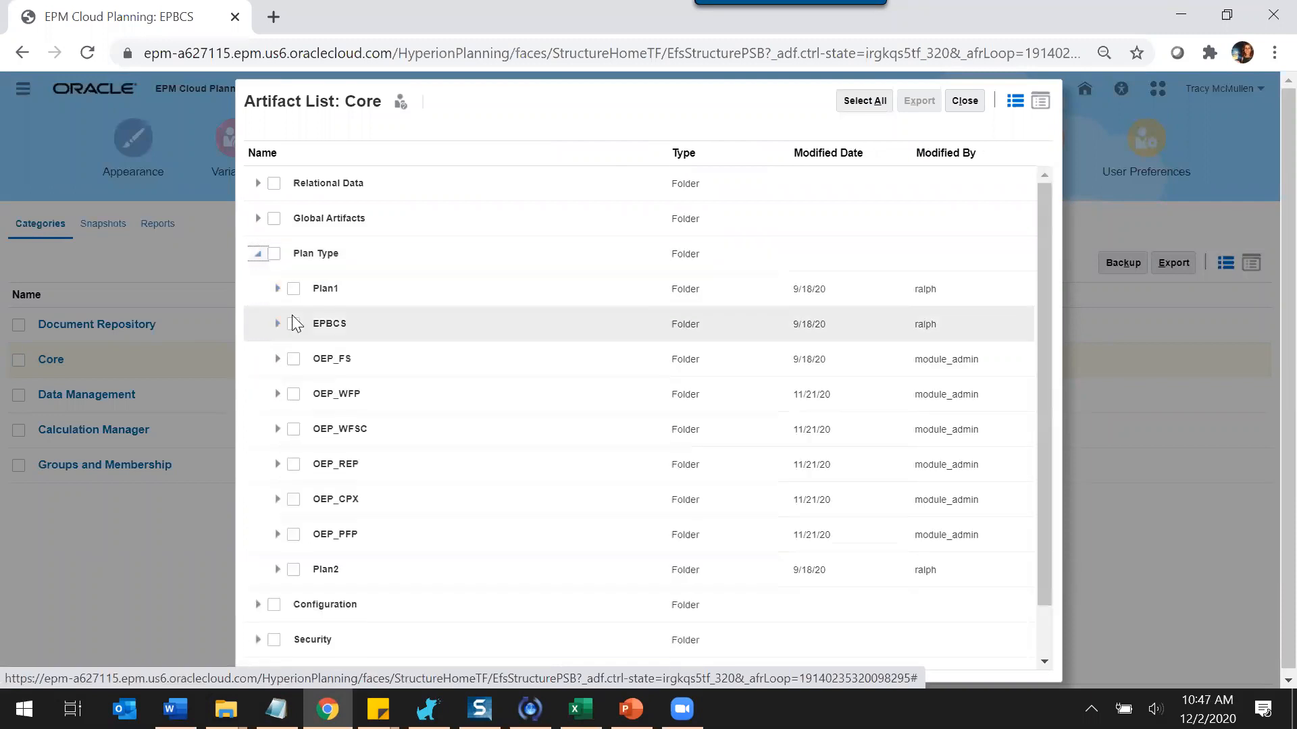
click(276, 358)
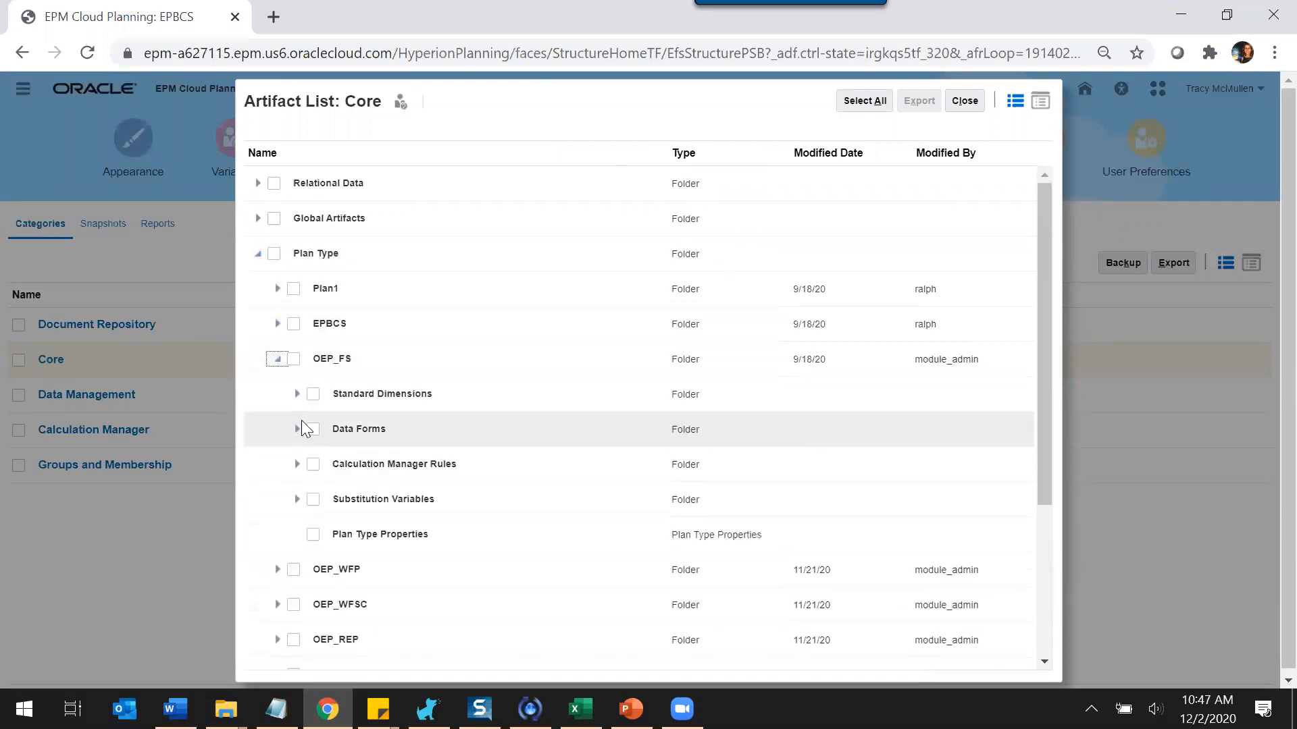
click(296, 430)
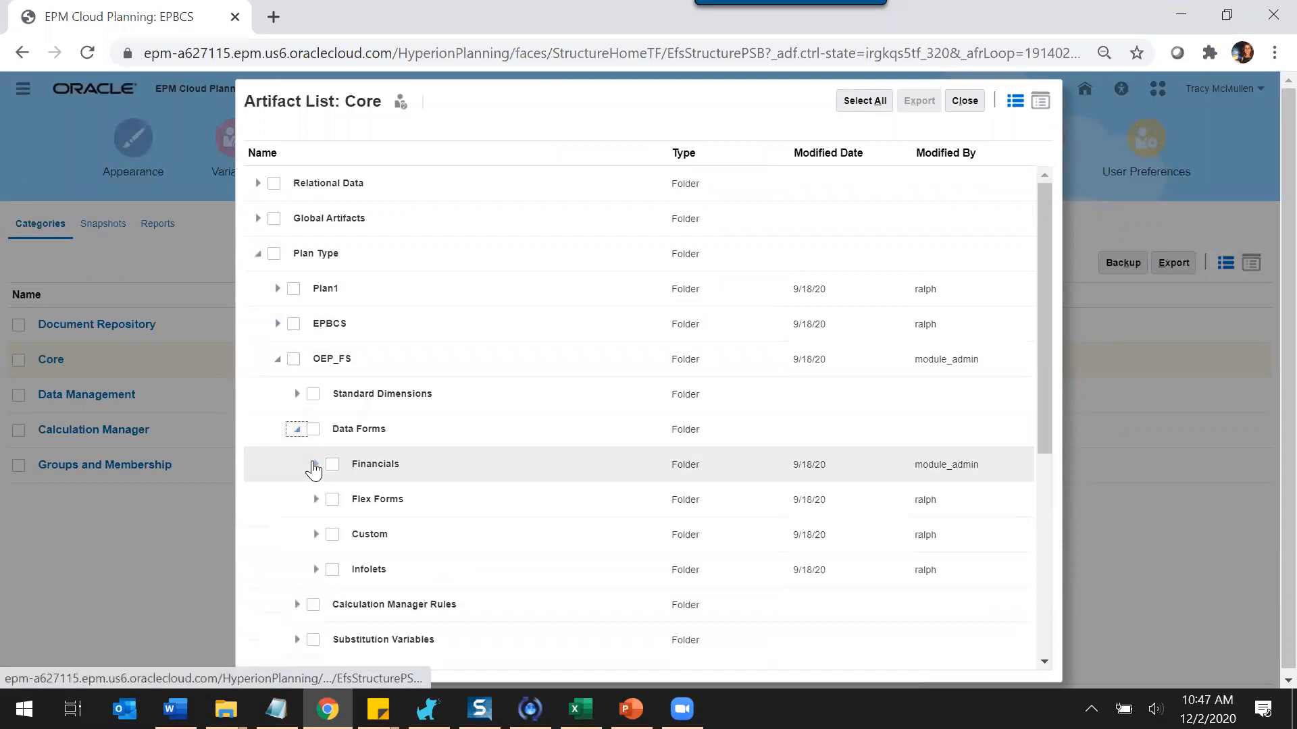
click(314, 464)
scroll(323, 421, down, 2)
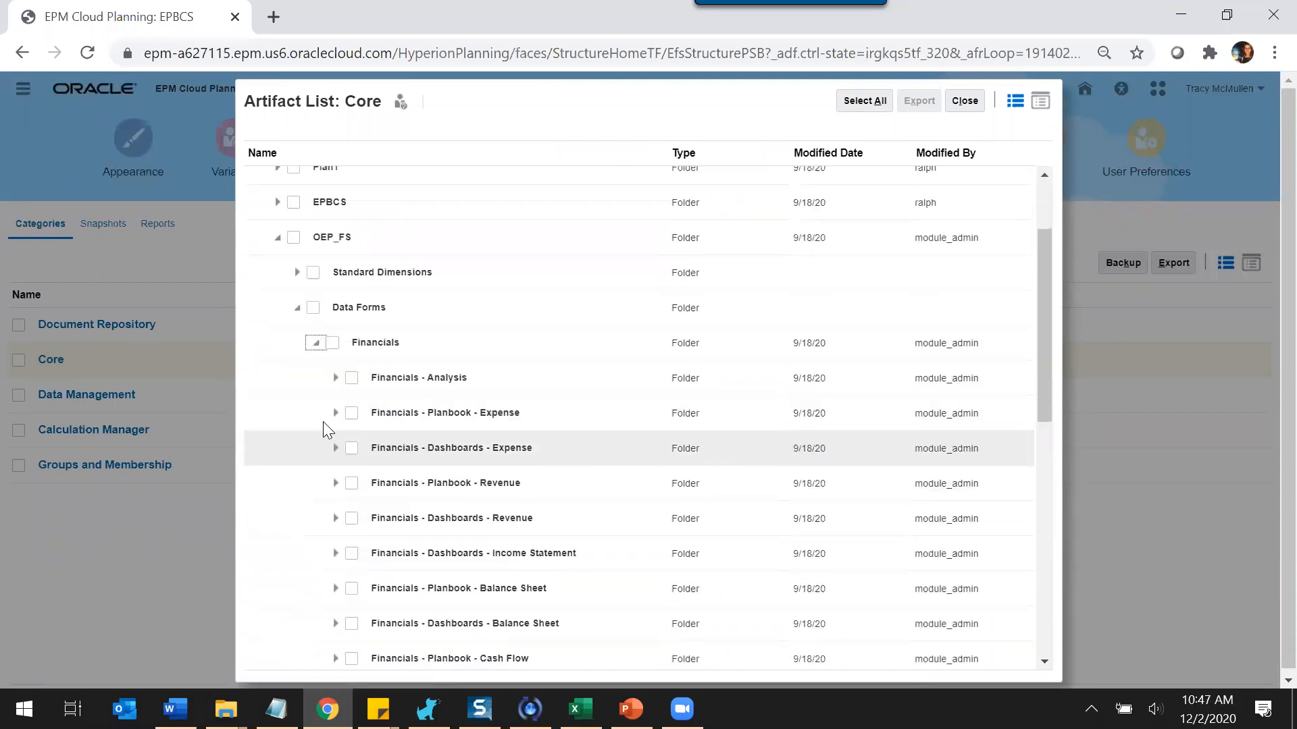
click(333, 379)
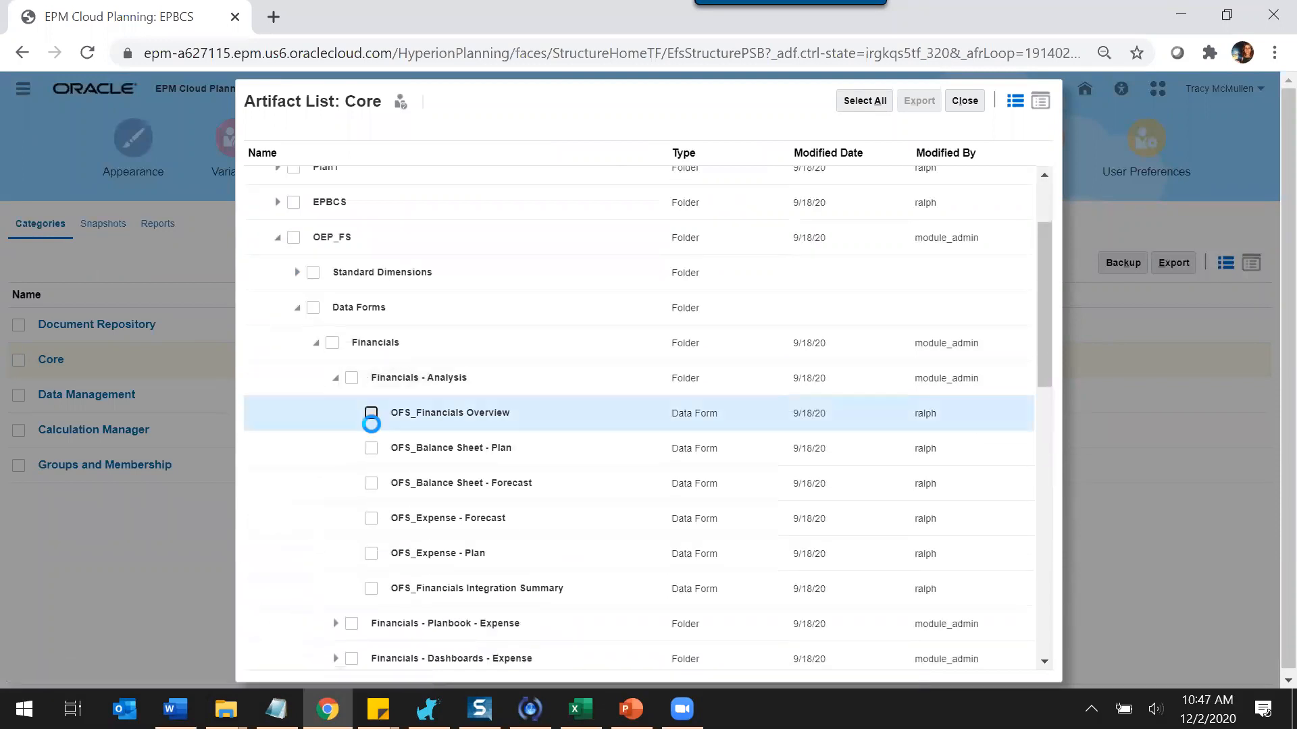
- Select the OFS_Financials Overview, OFS_Balance Sheet - Plan and OFS_Balance Sheet - Forecast forms, collapse Data Forms, and close the list without exporting
click(370, 415)
click(371, 466)
click(370, 501)
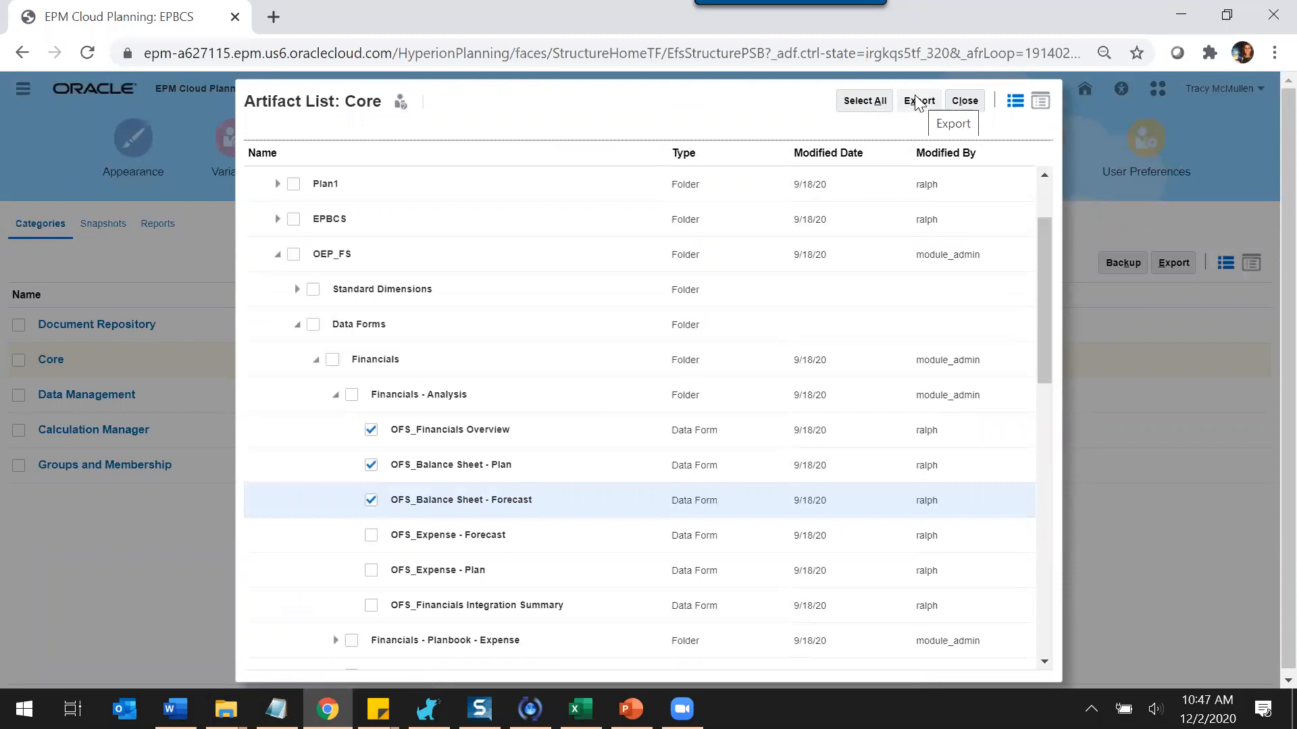
click(296, 325)
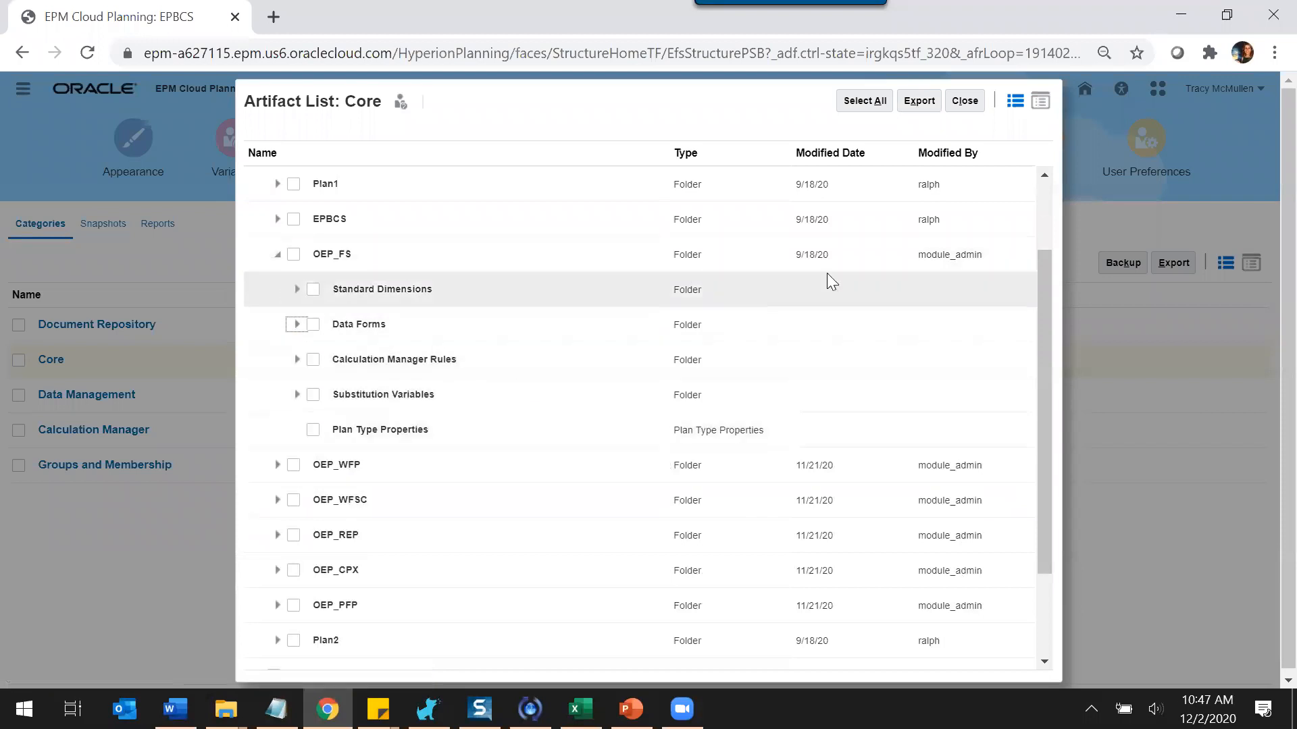
click(965, 101)
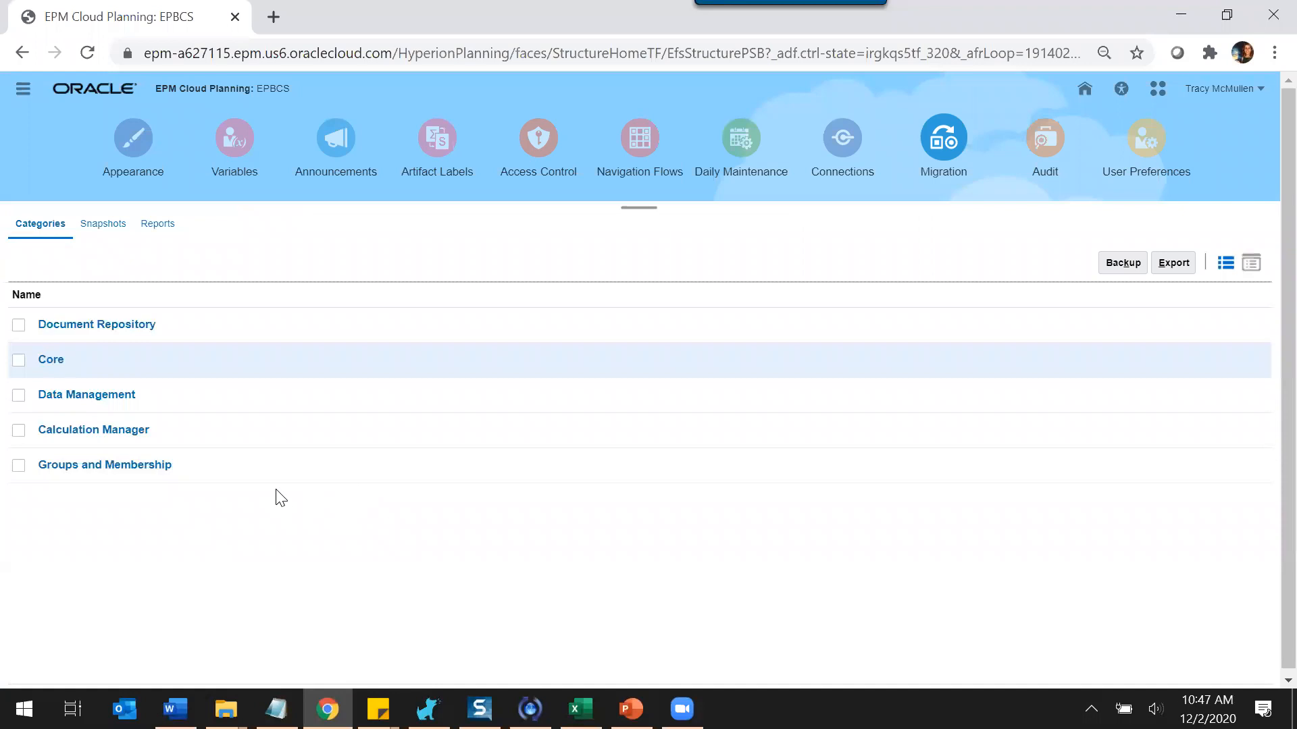
- Show the migration snapshots and the available actions for Artifact Snapshot
click(99, 225)
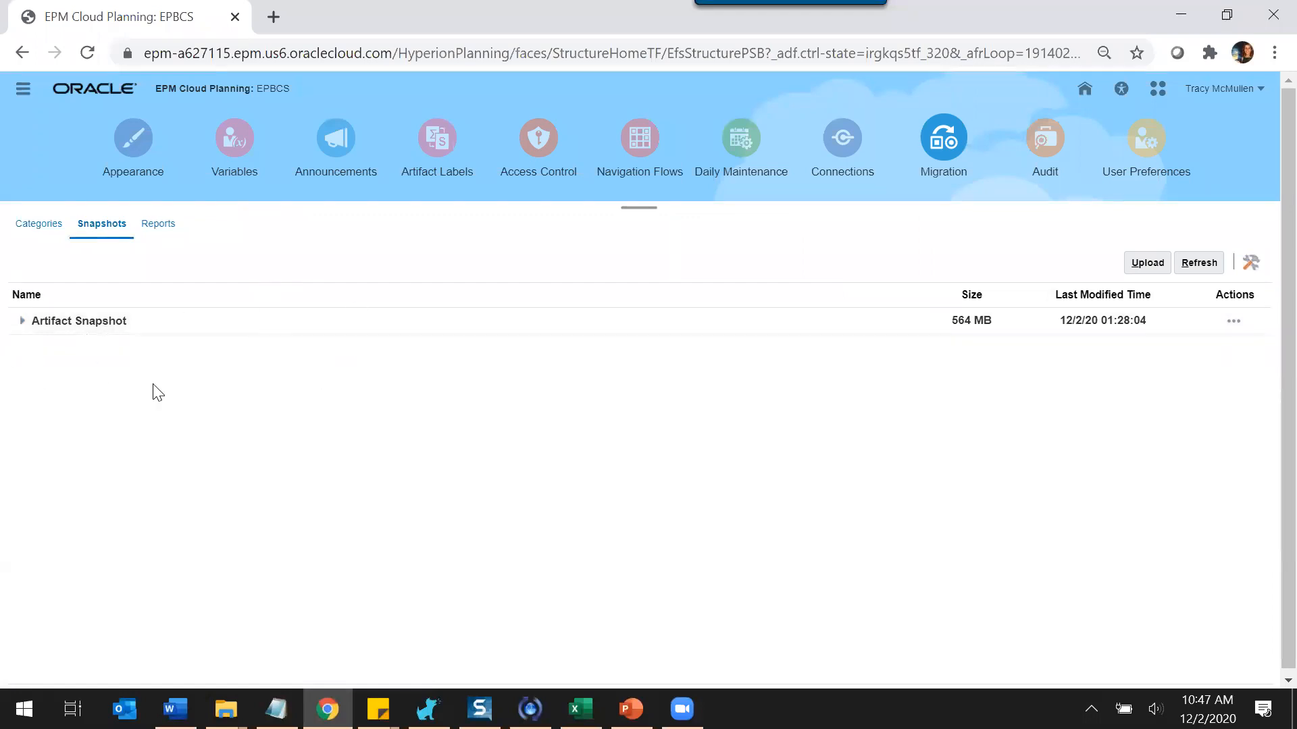
click(1235, 321)
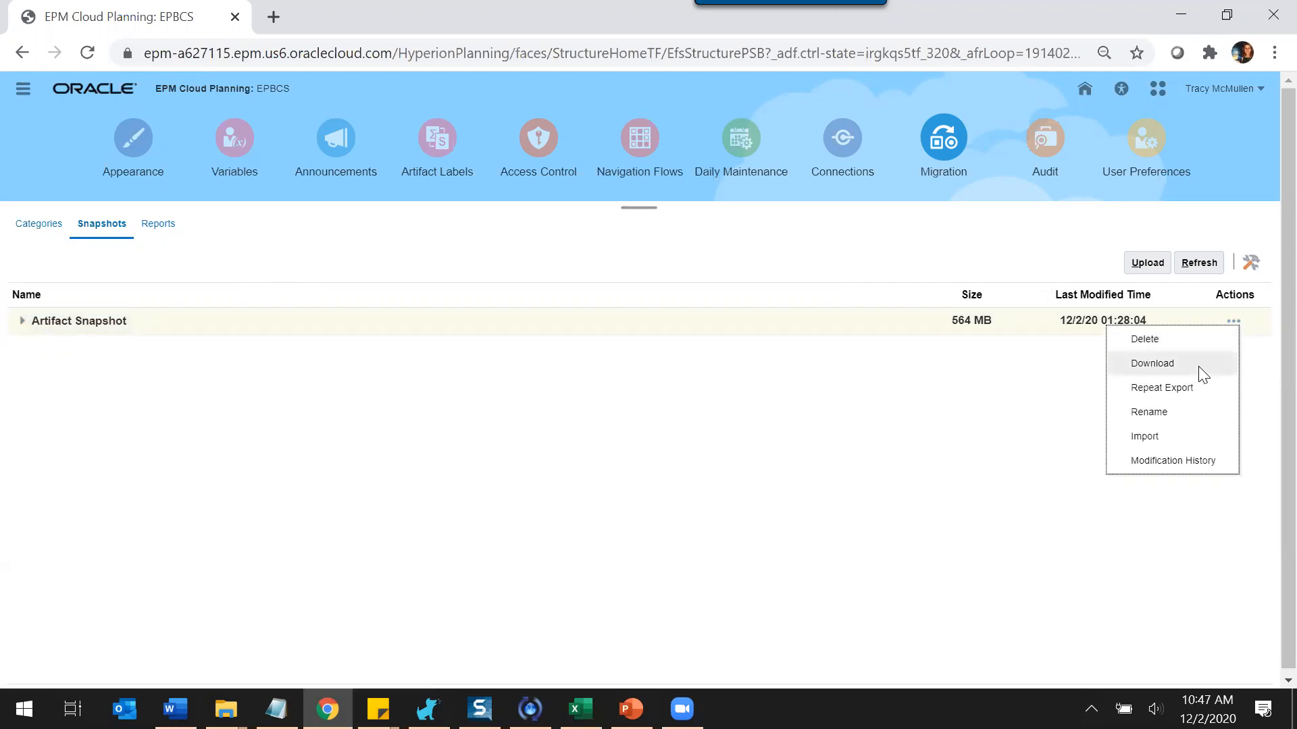
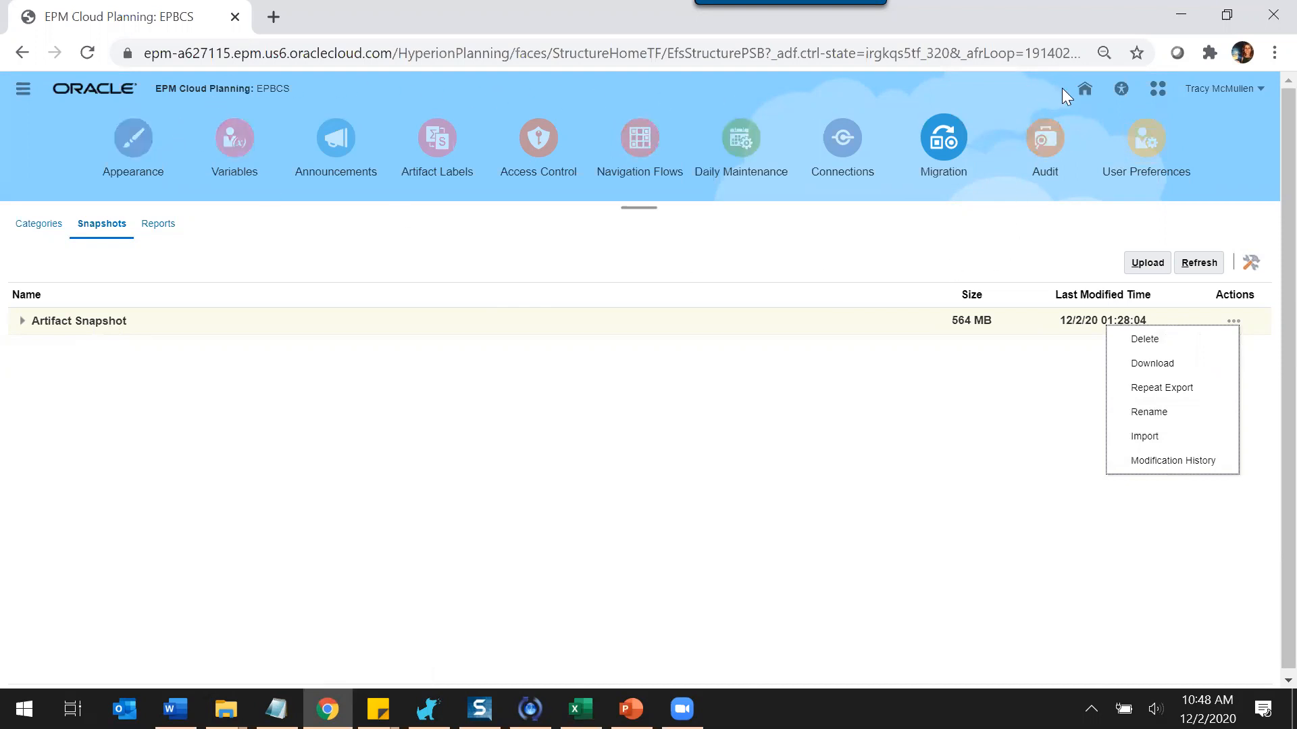
- Return to the home page and open the Dimensions editor under Create and Manage in the navigator
click(1084, 91)
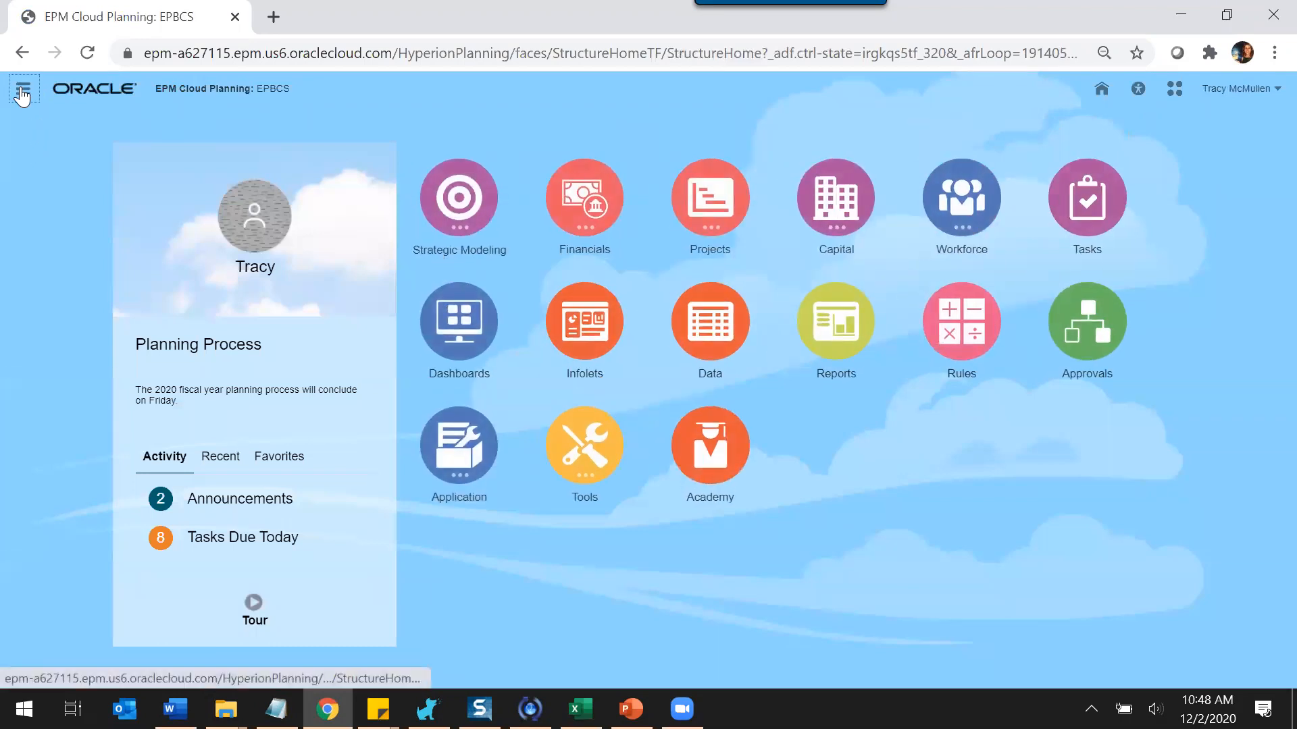
click(22, 96)
click(1125, 540)
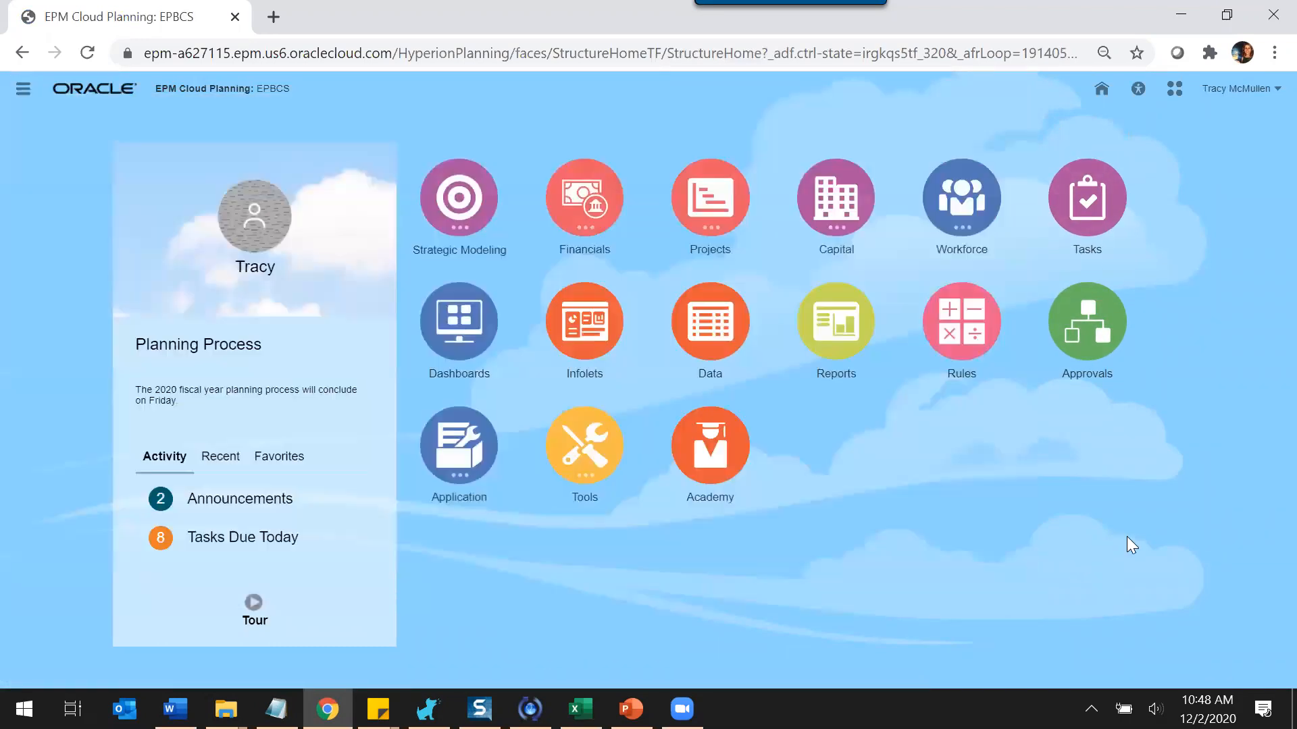
click(23, 90)
drag(732, 594, 752, 595)
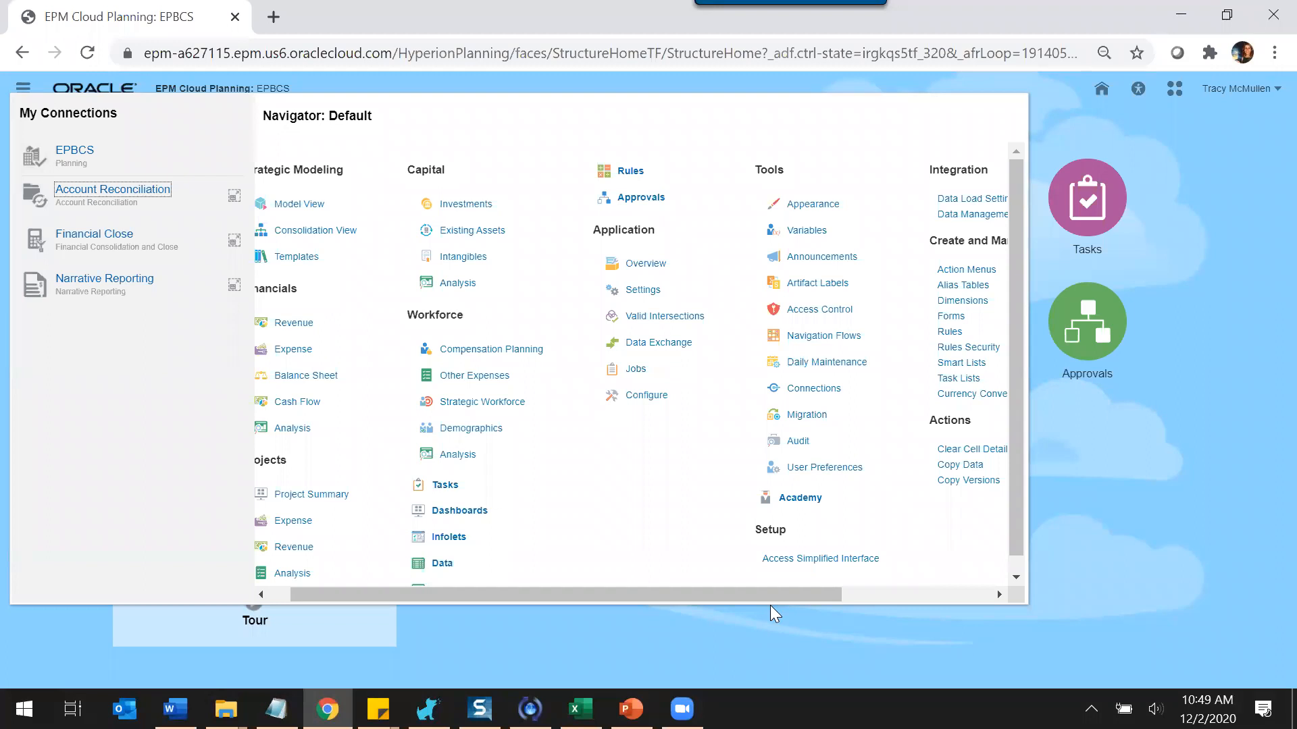
scroll(831, 597, right, 3)
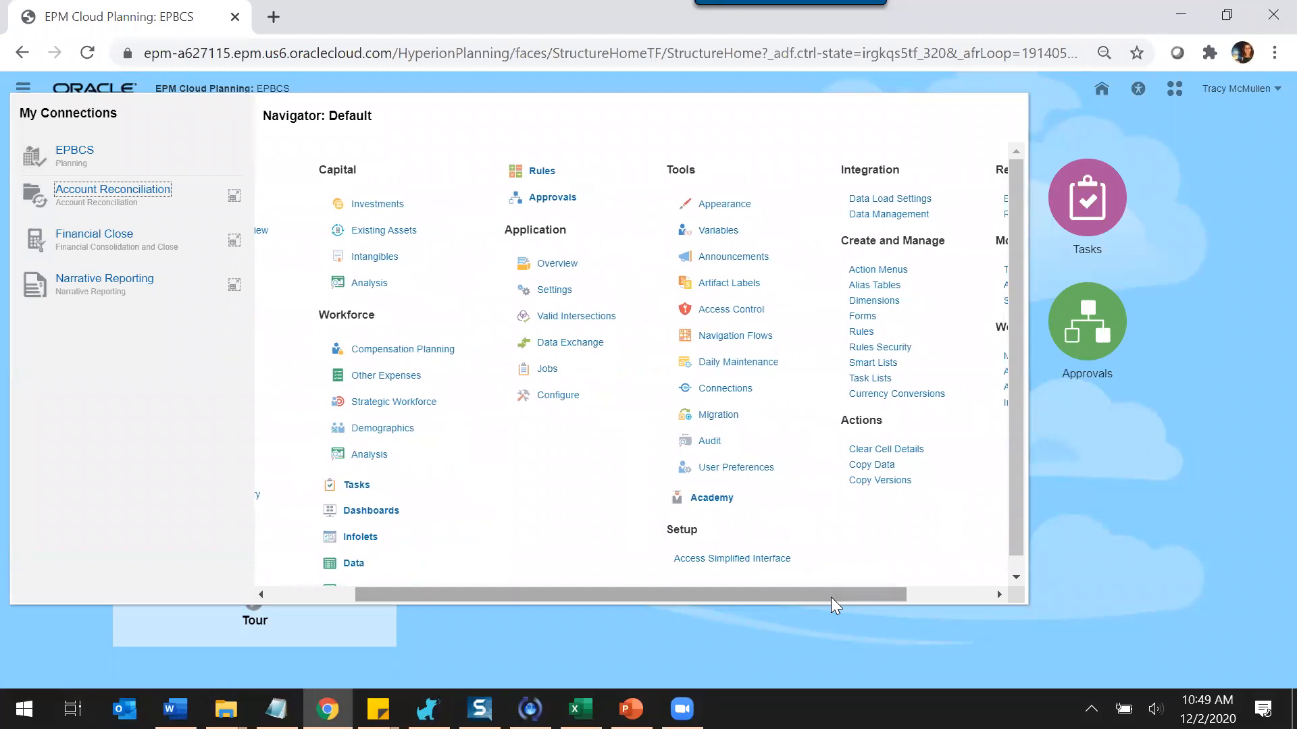
click(890, 305)
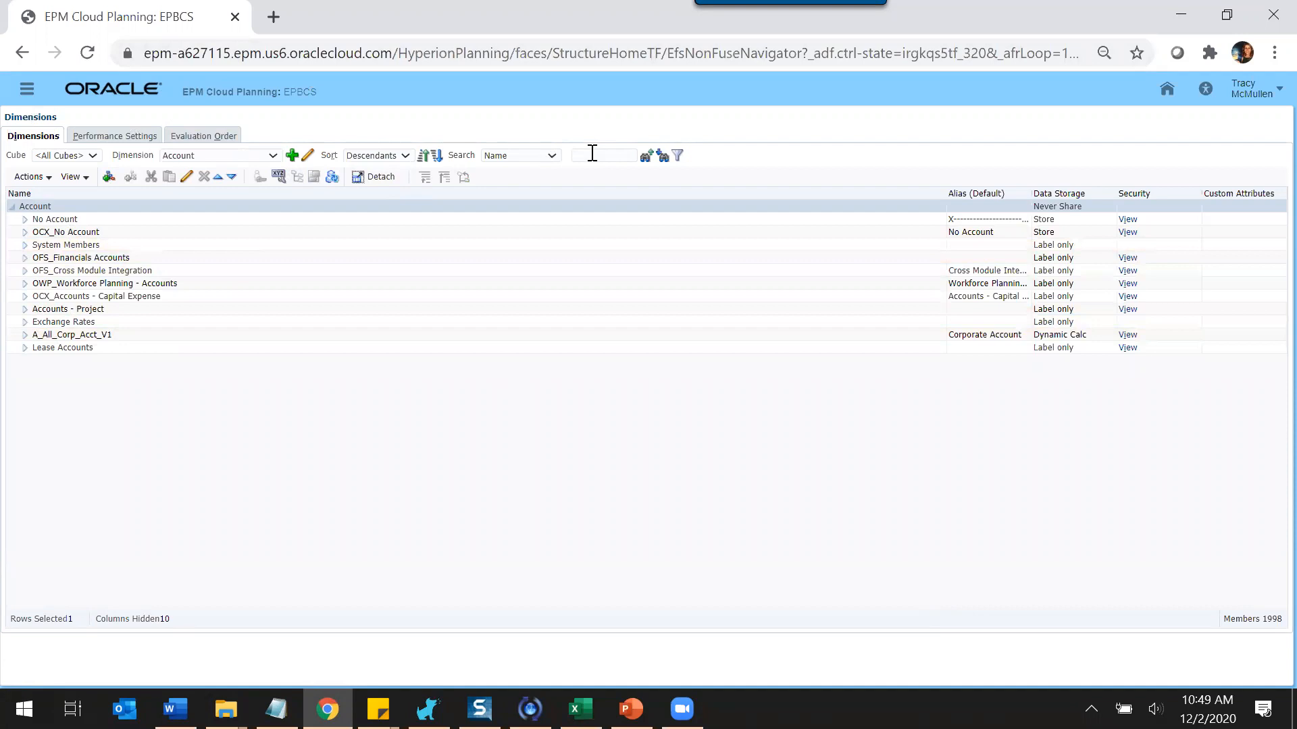
- Show the Scenario dimension and expand OEP_Scenarios and OEP_Variances to list the variance members
click(188, 160)
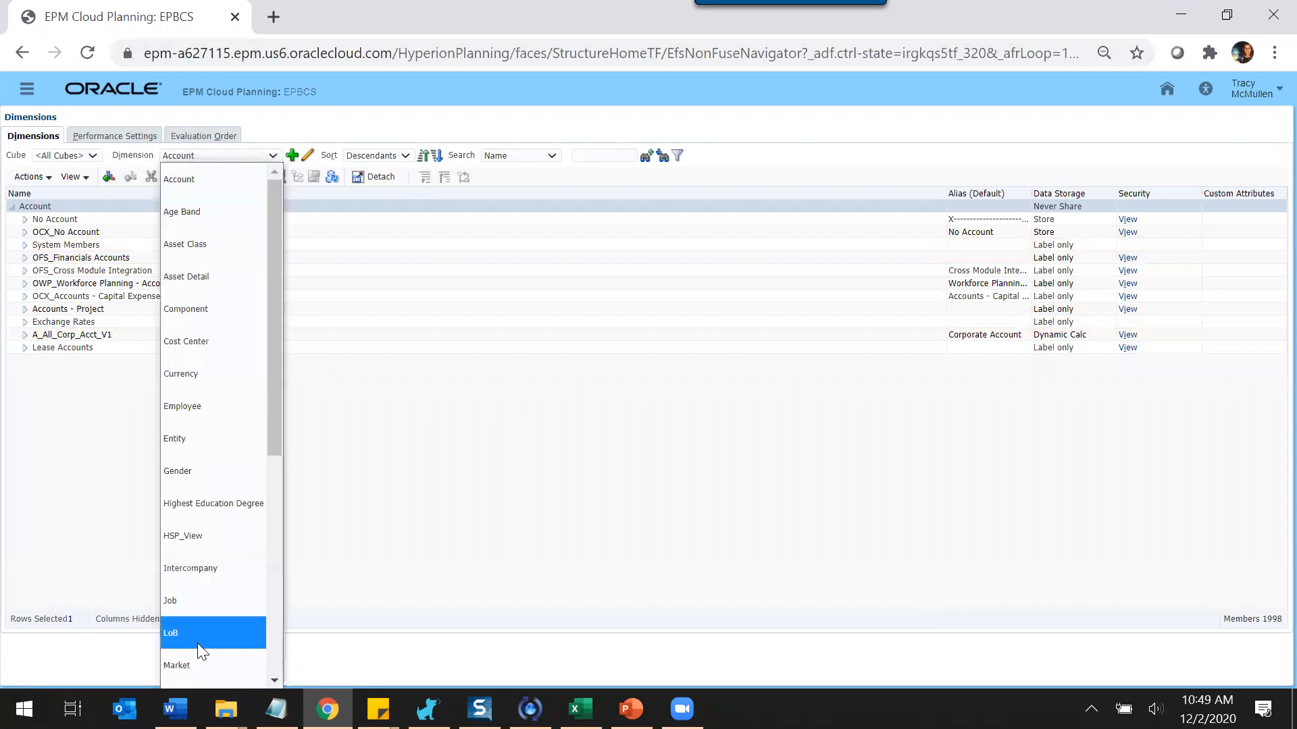
scroll(282, 492, down, 5)
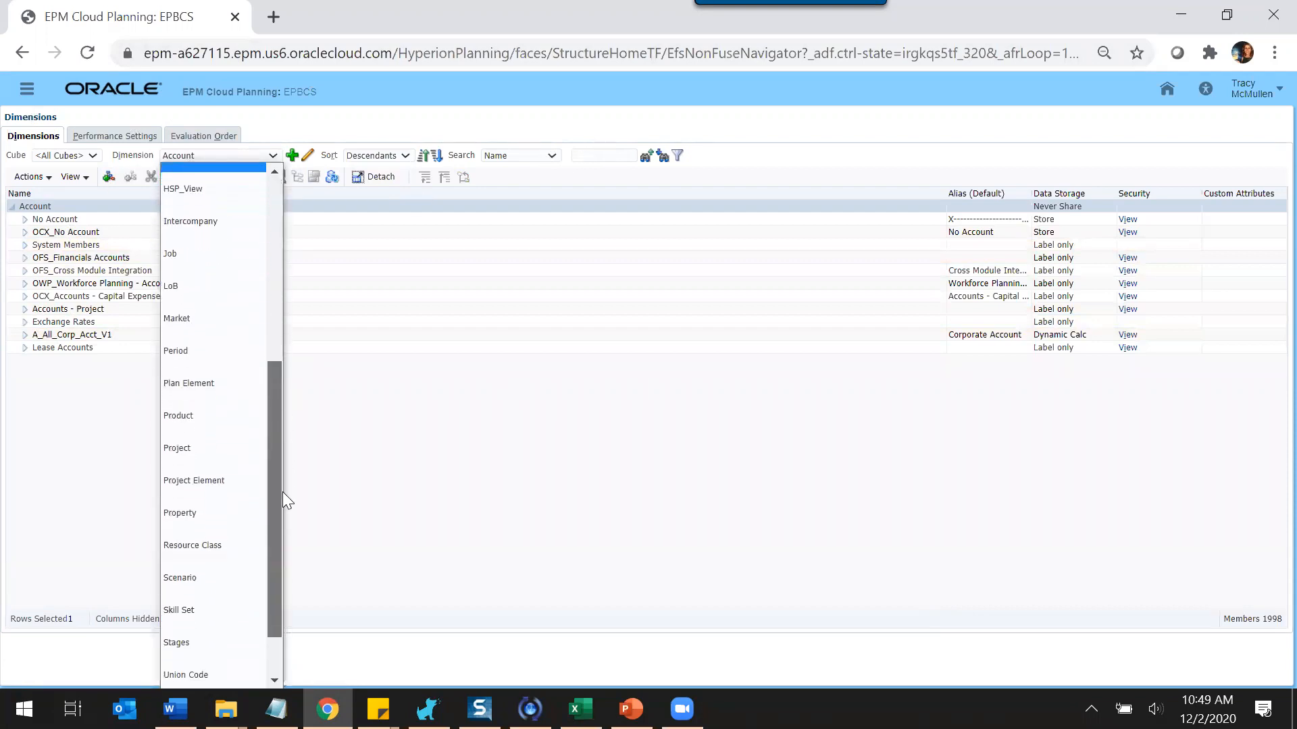
click(203, 511)
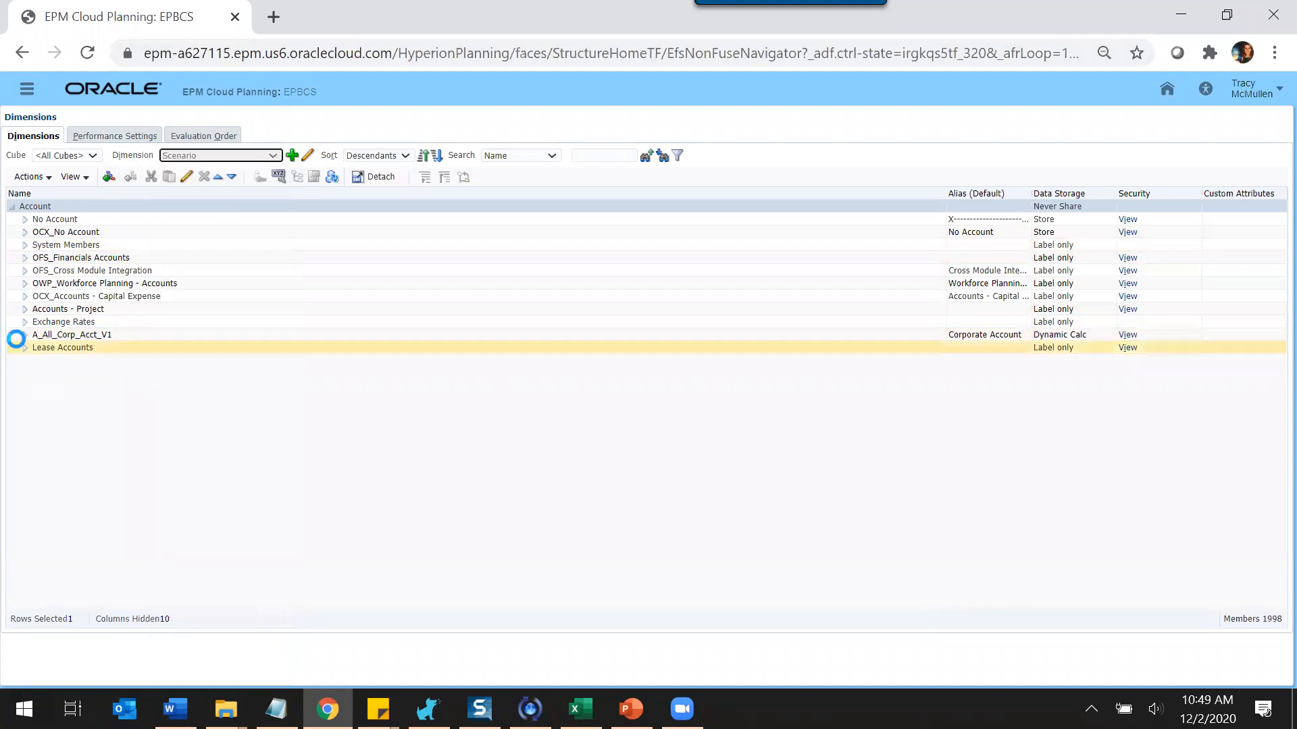
click(24, 220)
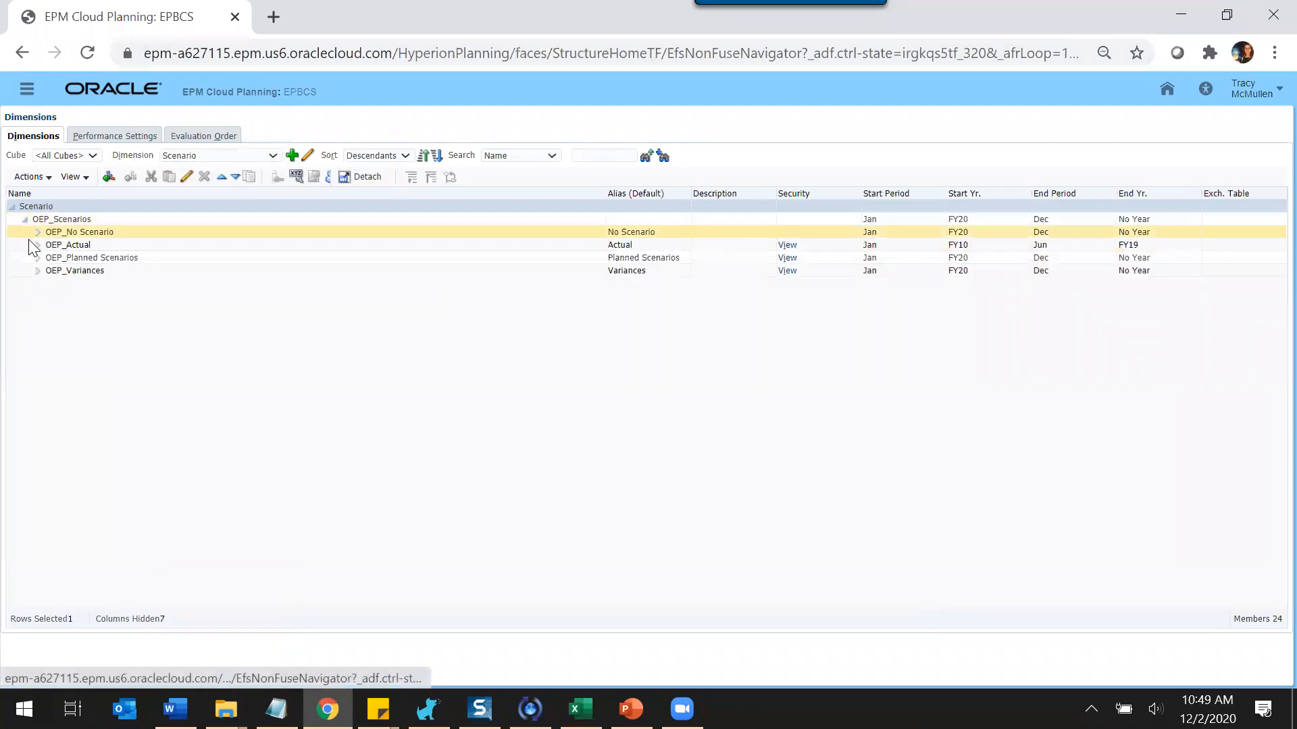
click(38, 272)
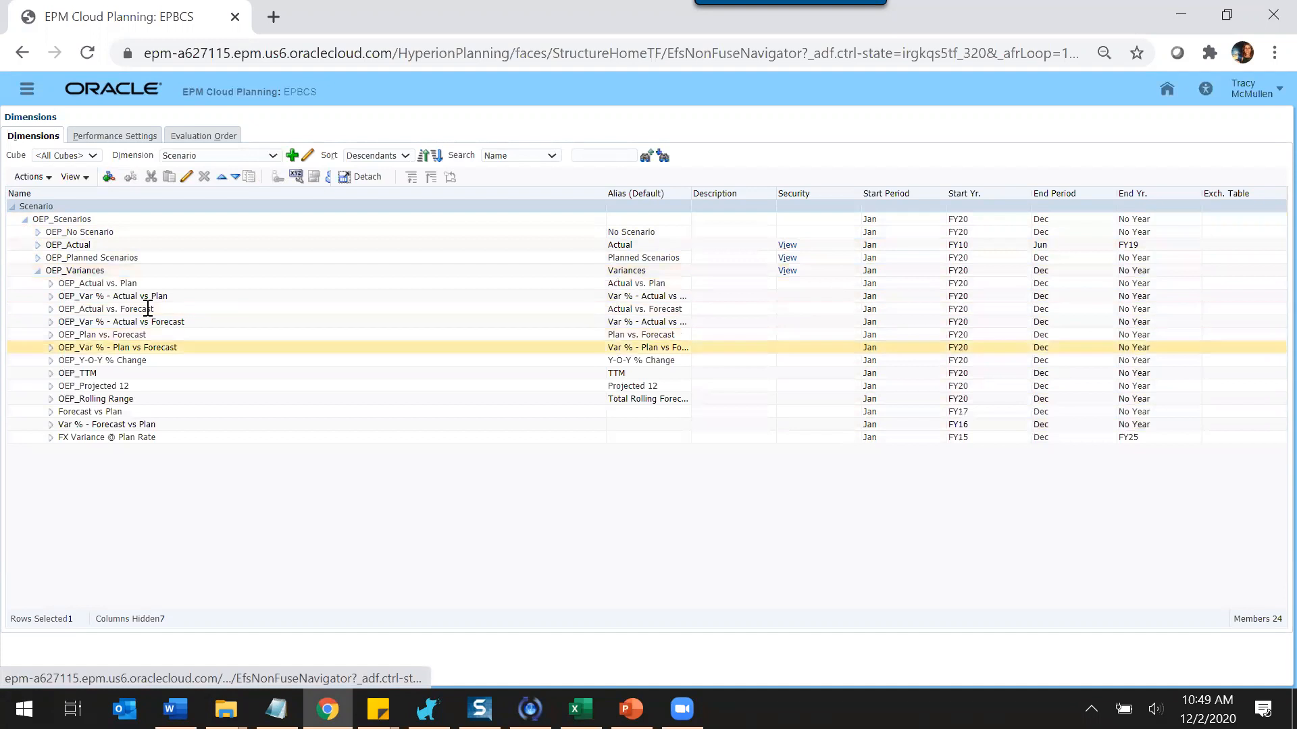
click(125, 283)
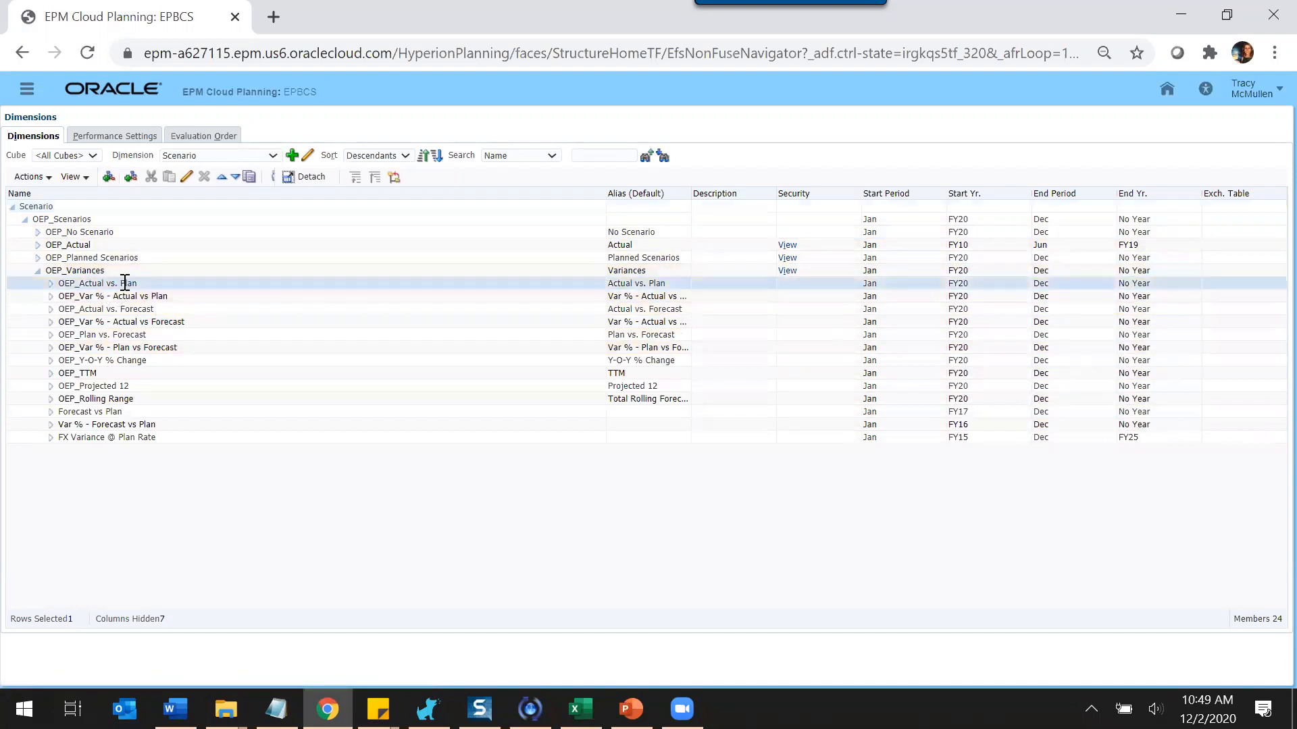
click(184, 177)
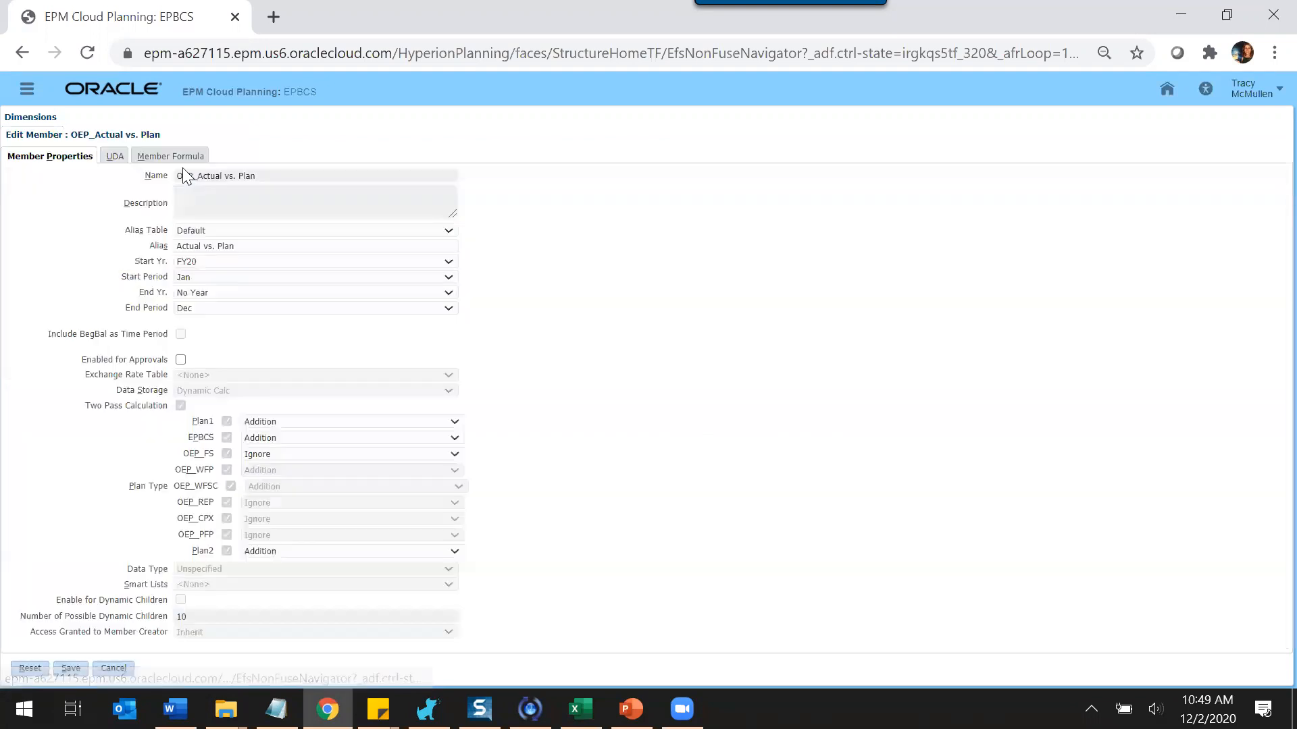
click(174, 156)
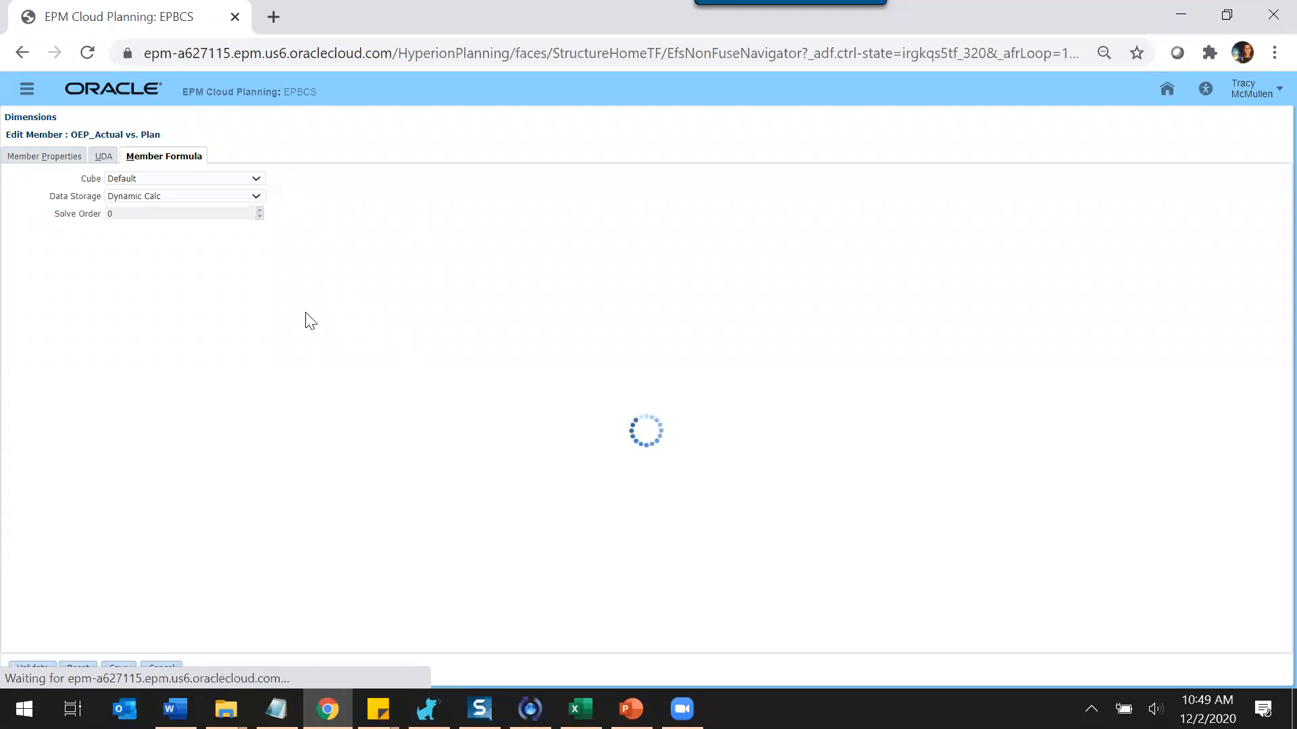
click(118, 156)
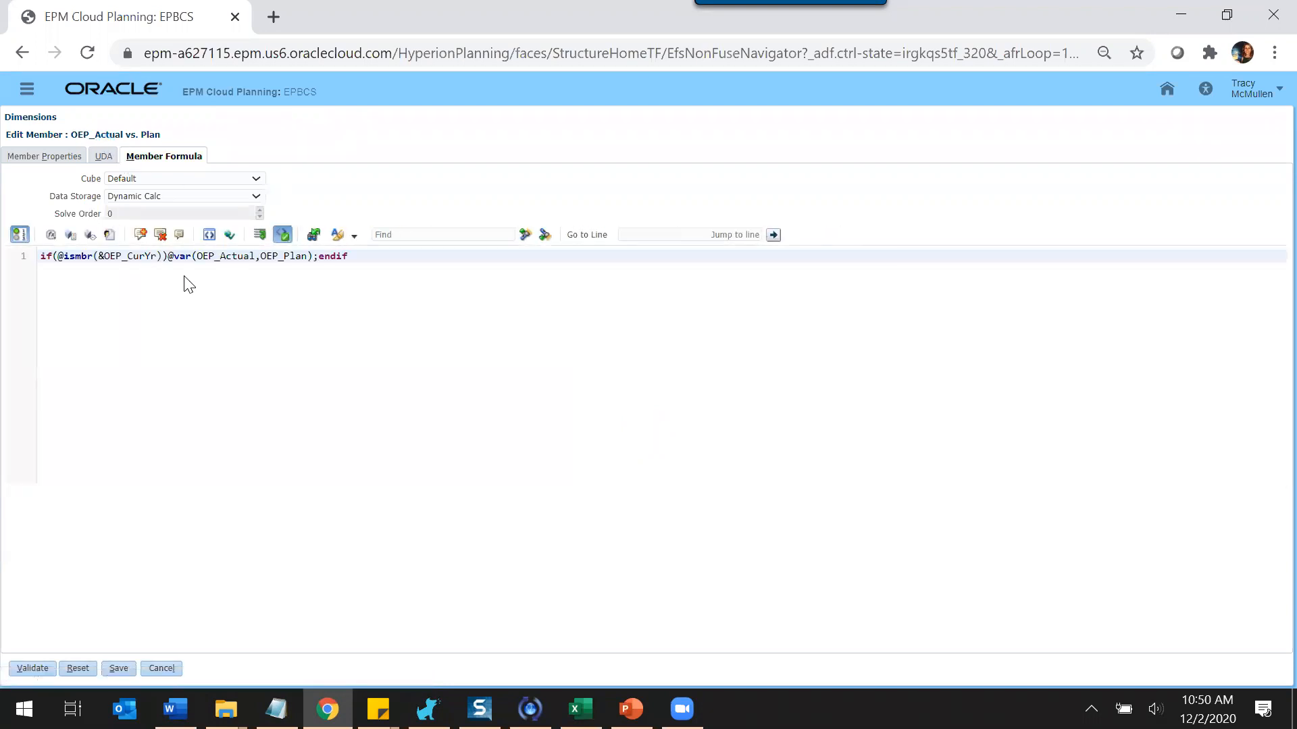
drag(169, 257, 315, 257)
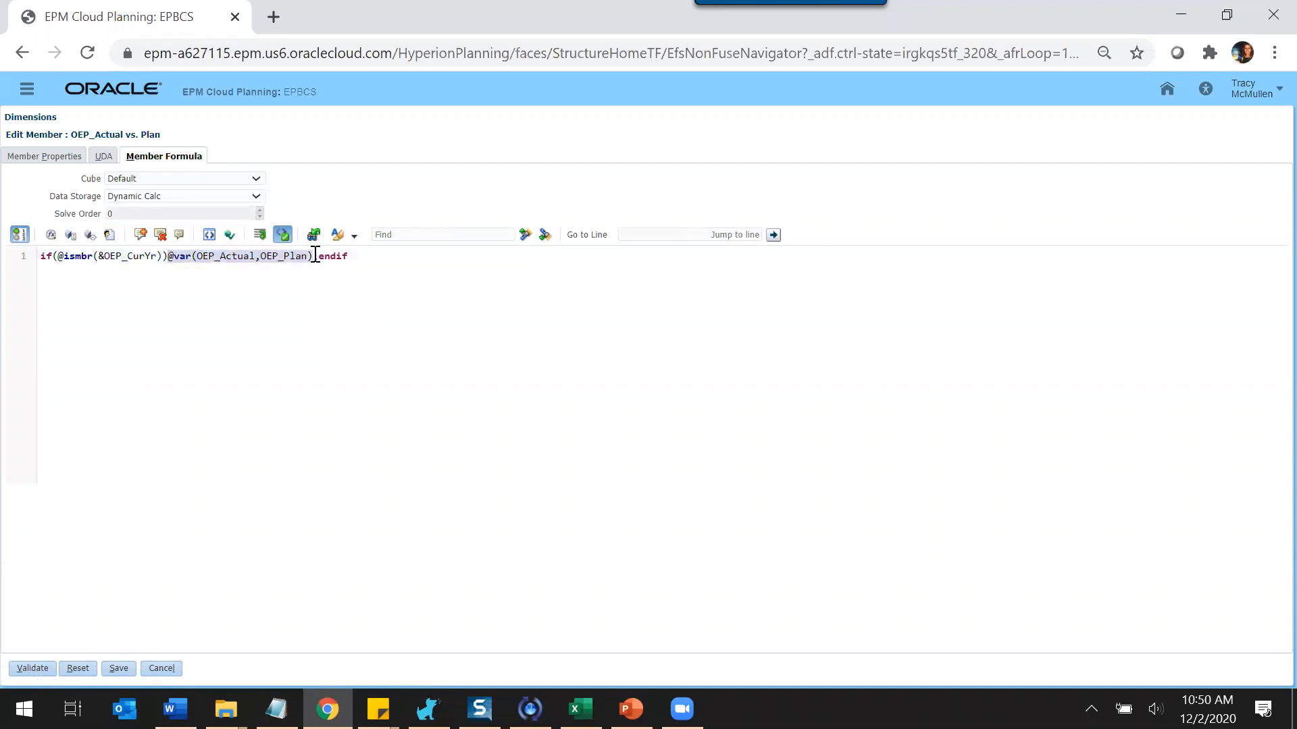
click(195, 256)
drag(313, 256, 168, 258)
- Open Calculation Manager, expand EPM Cloud, EPBCS and OEP_FS down to Rules, and widen the Name column
click(27, 86)
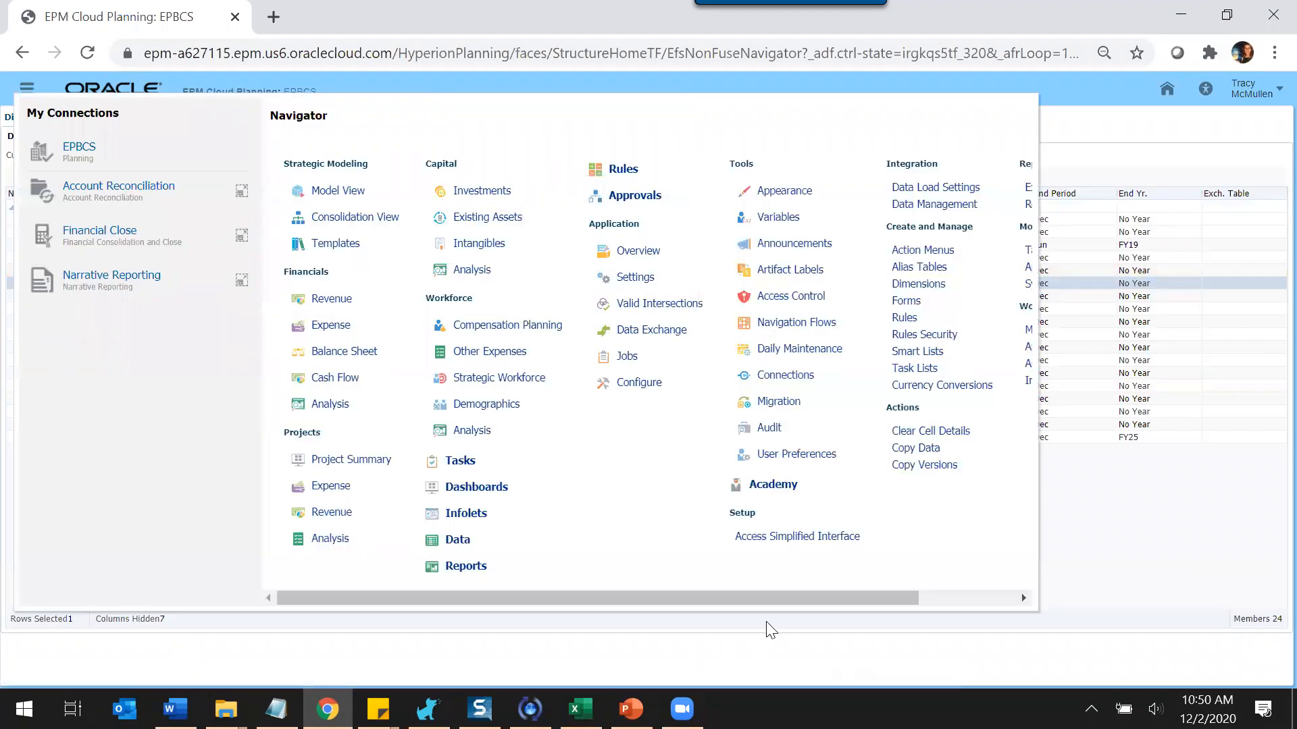
drag(804, 596, 948, 600)
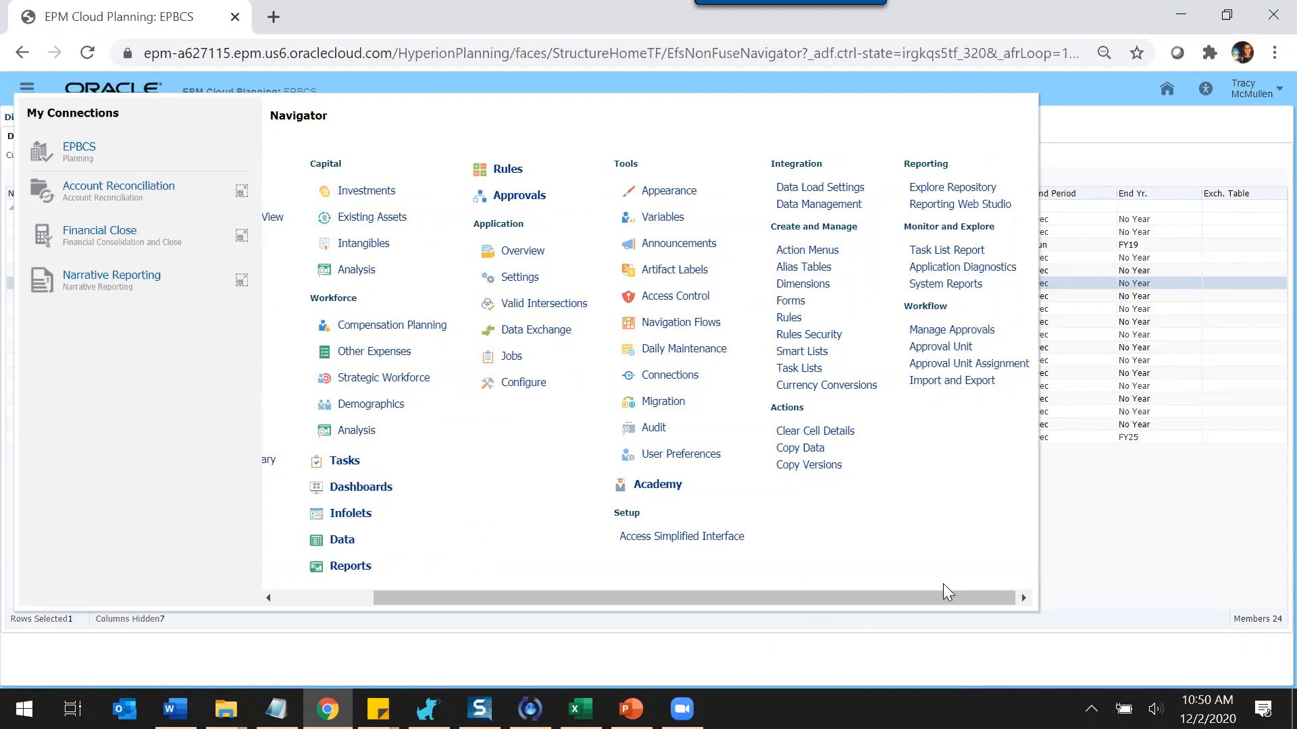
click(789, 317)
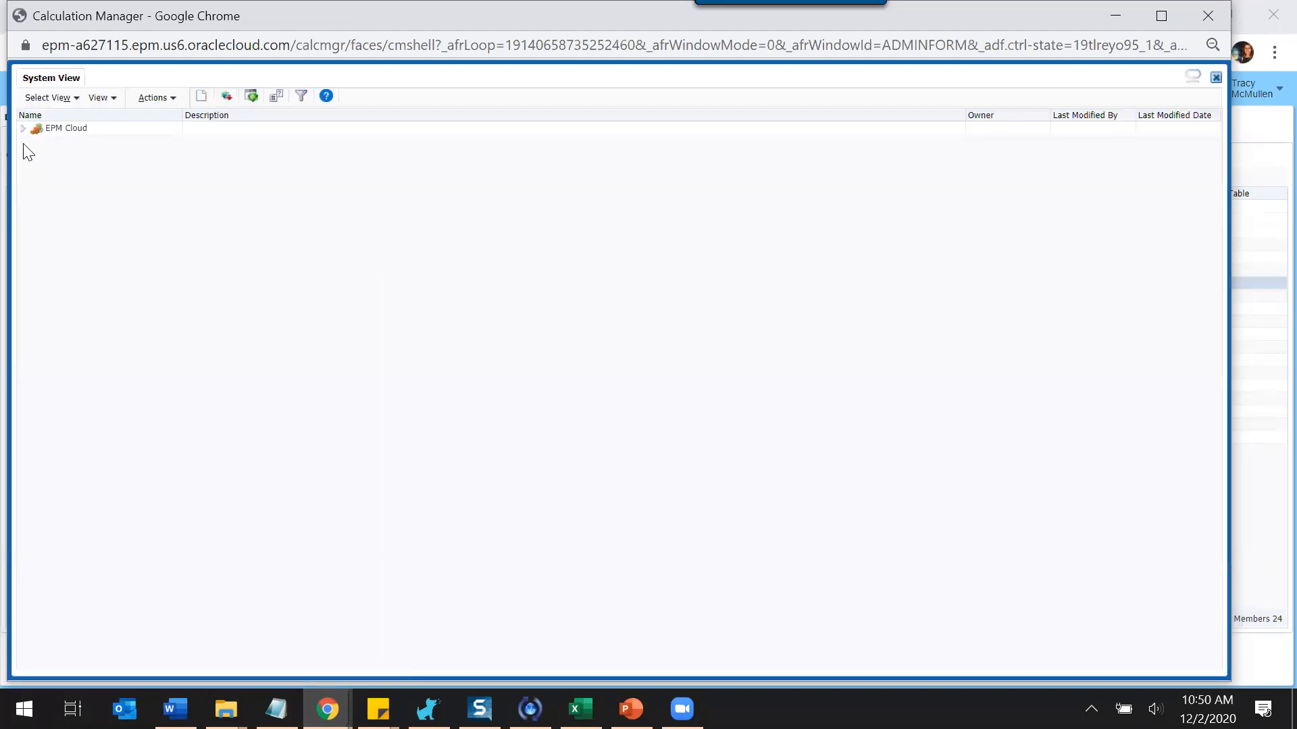
click(22, 128)
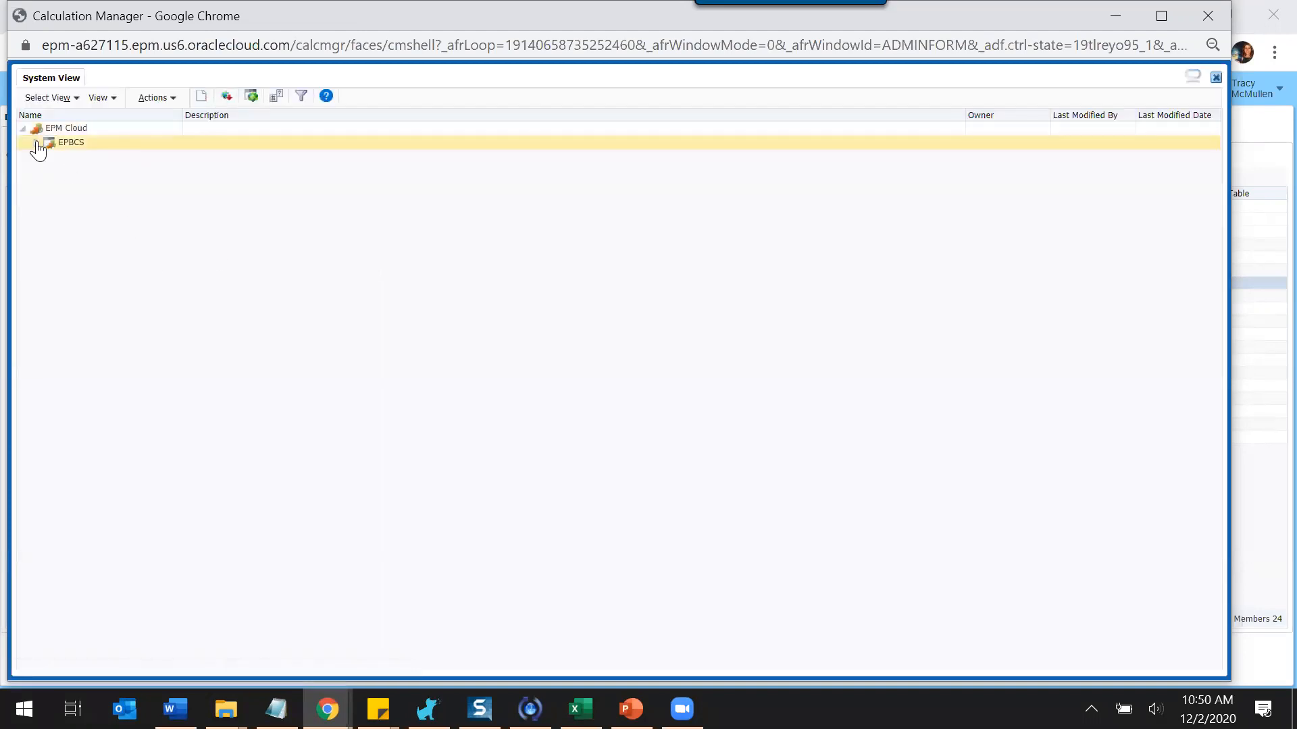
click(36, 143)
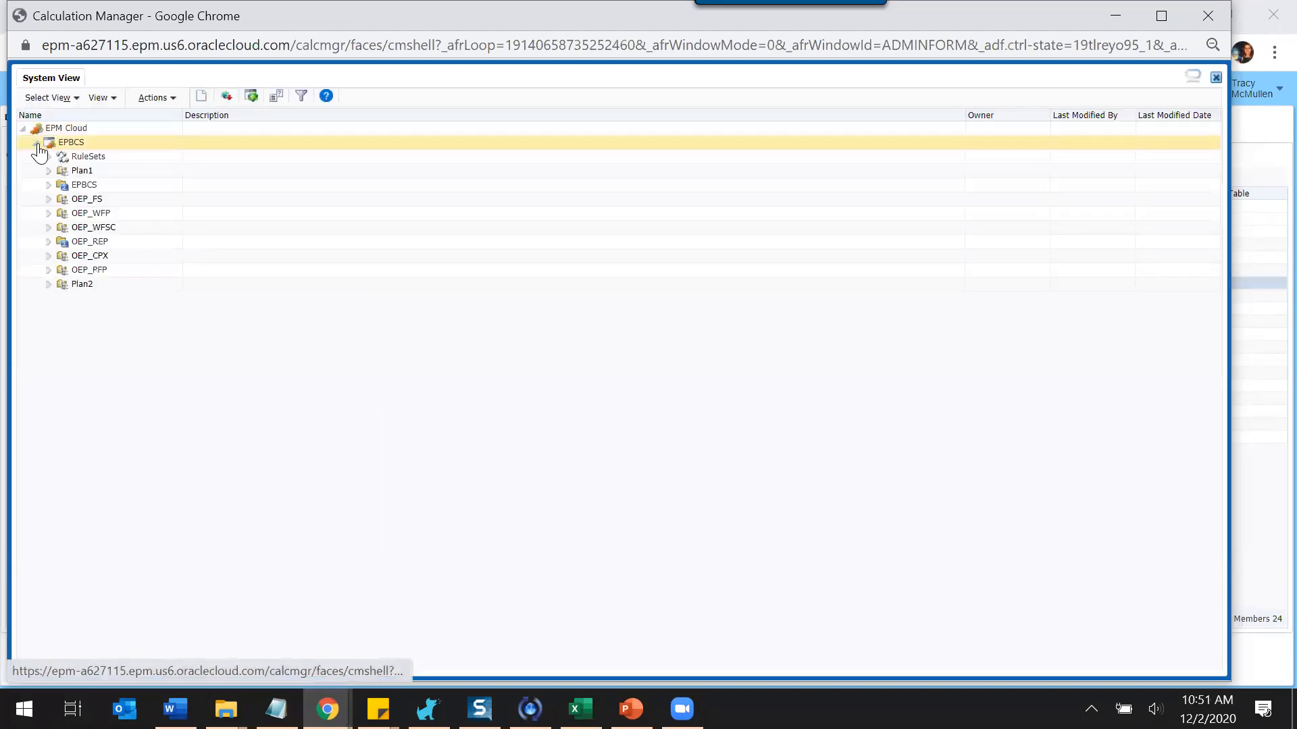
click(45, 199)
click(60, 213)
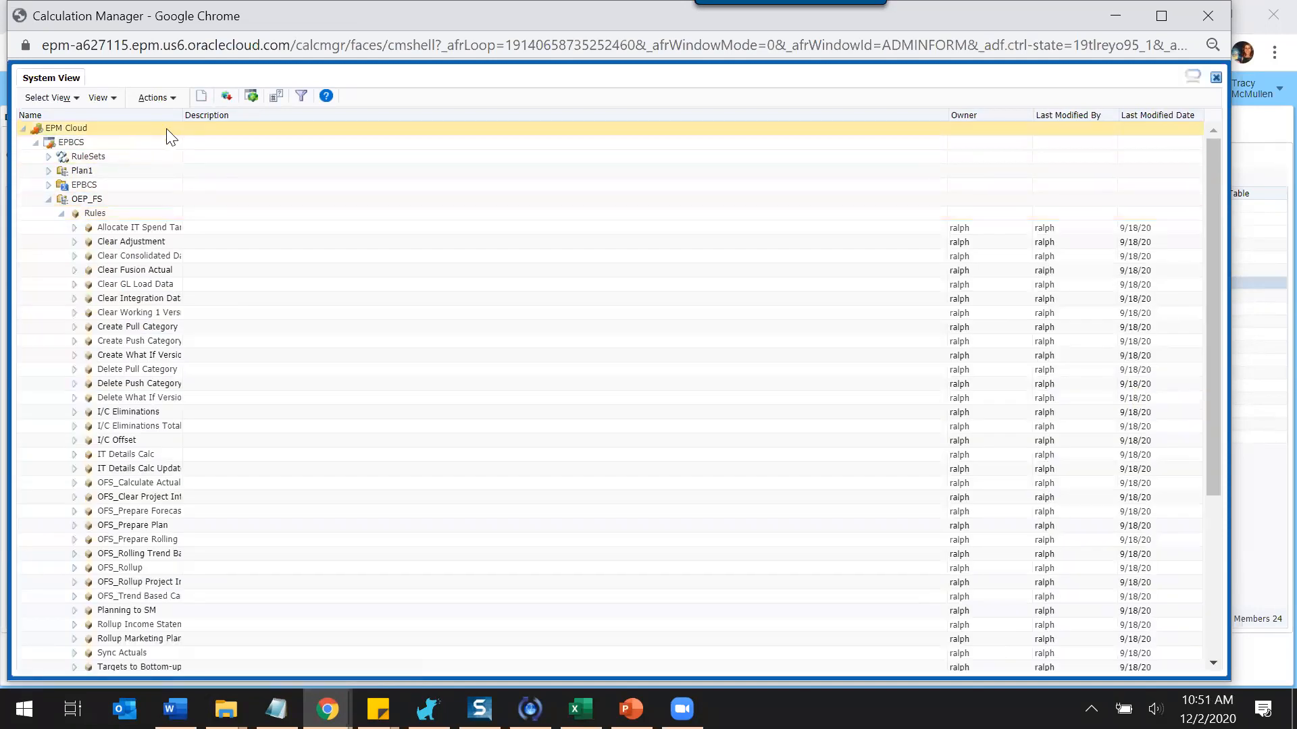
drag(181, 109, 427, 135)
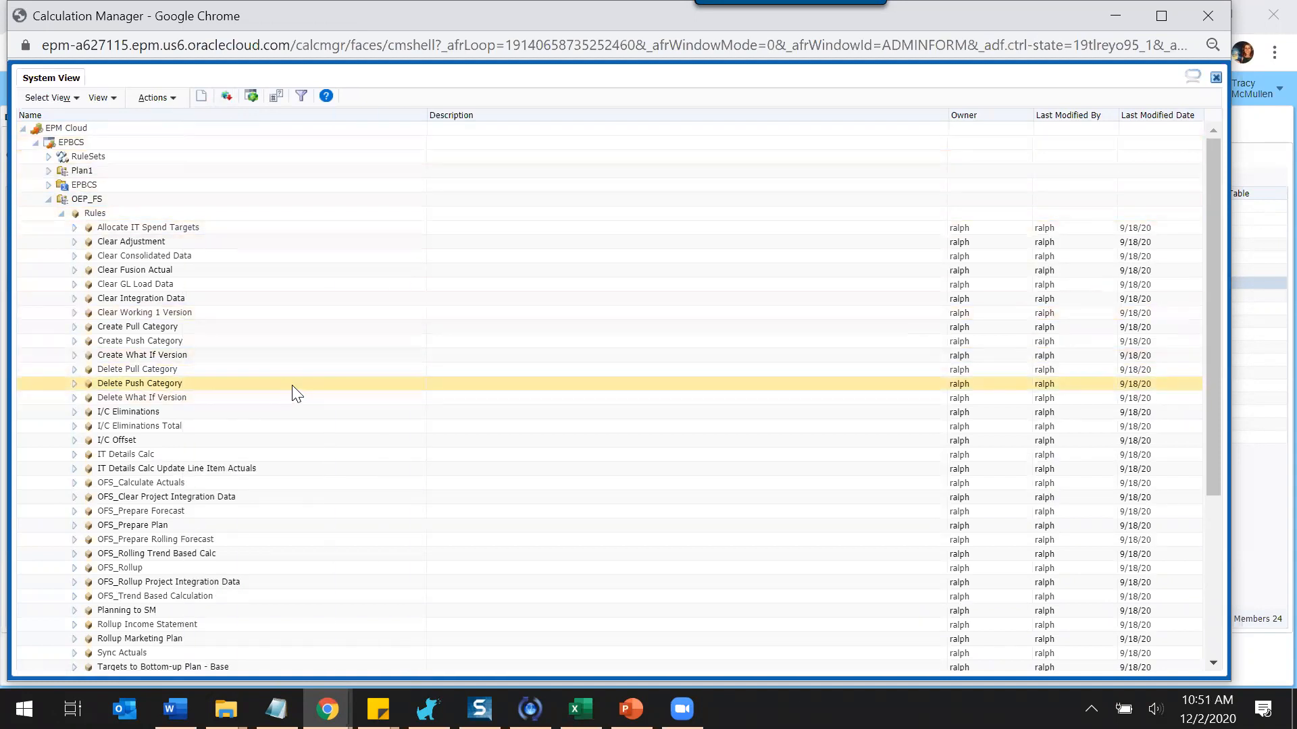
- Open the OFS_Calculate Actuals rule, acknowledge the notice, and show the script of its OFS_Calculate Actuals_T template
scroll(296, 393, down, 3)
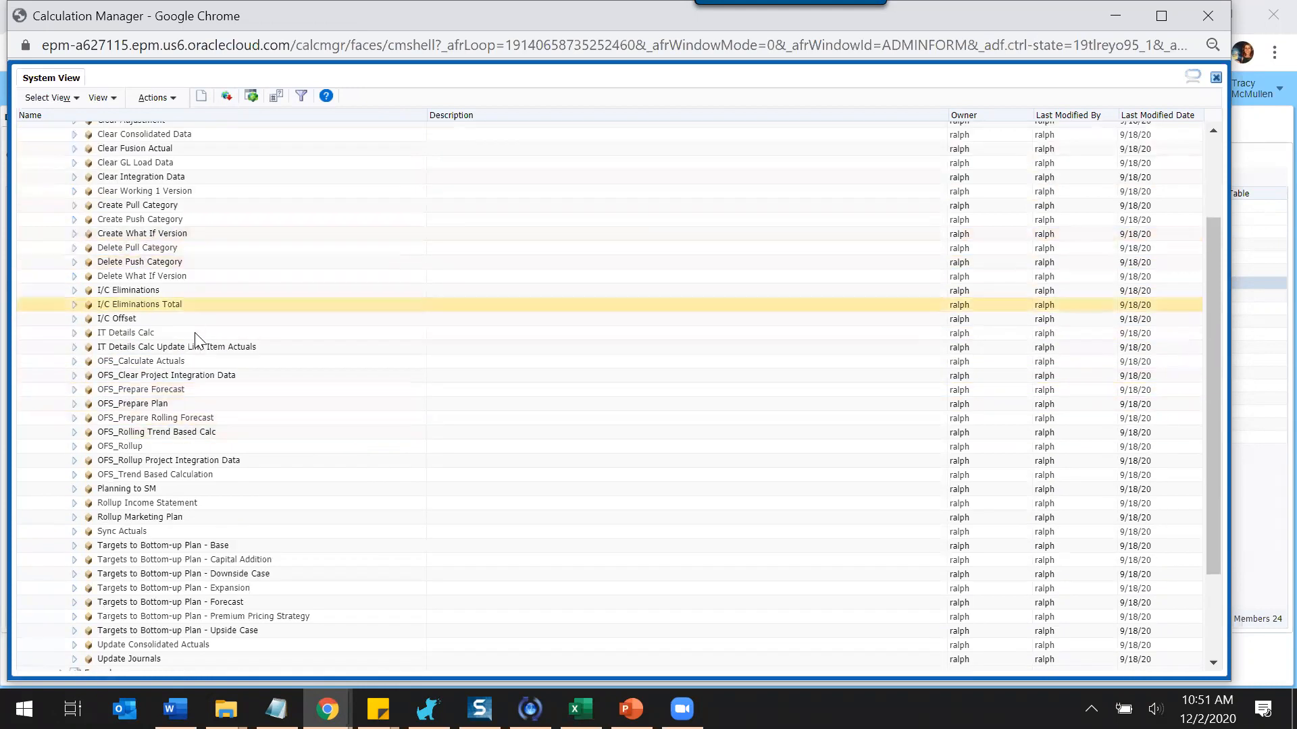
double_click(163, 363)
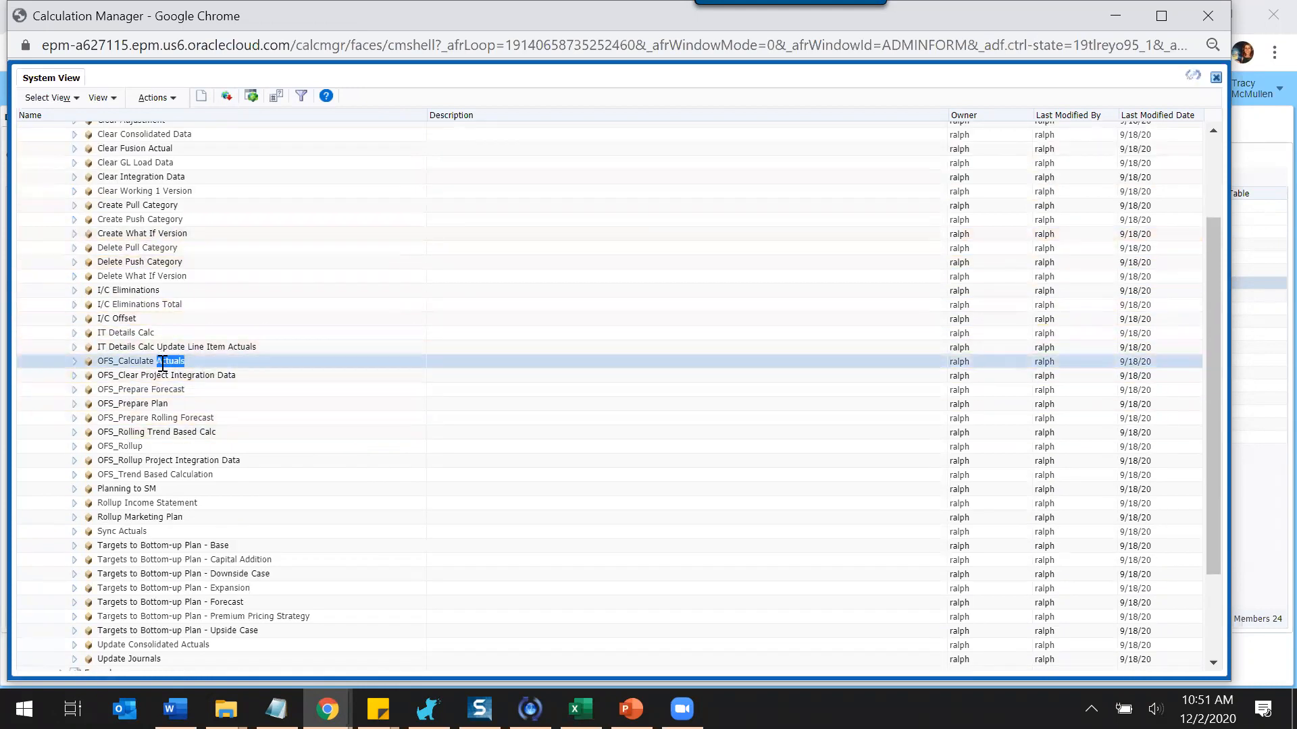
double_click(137, 360)
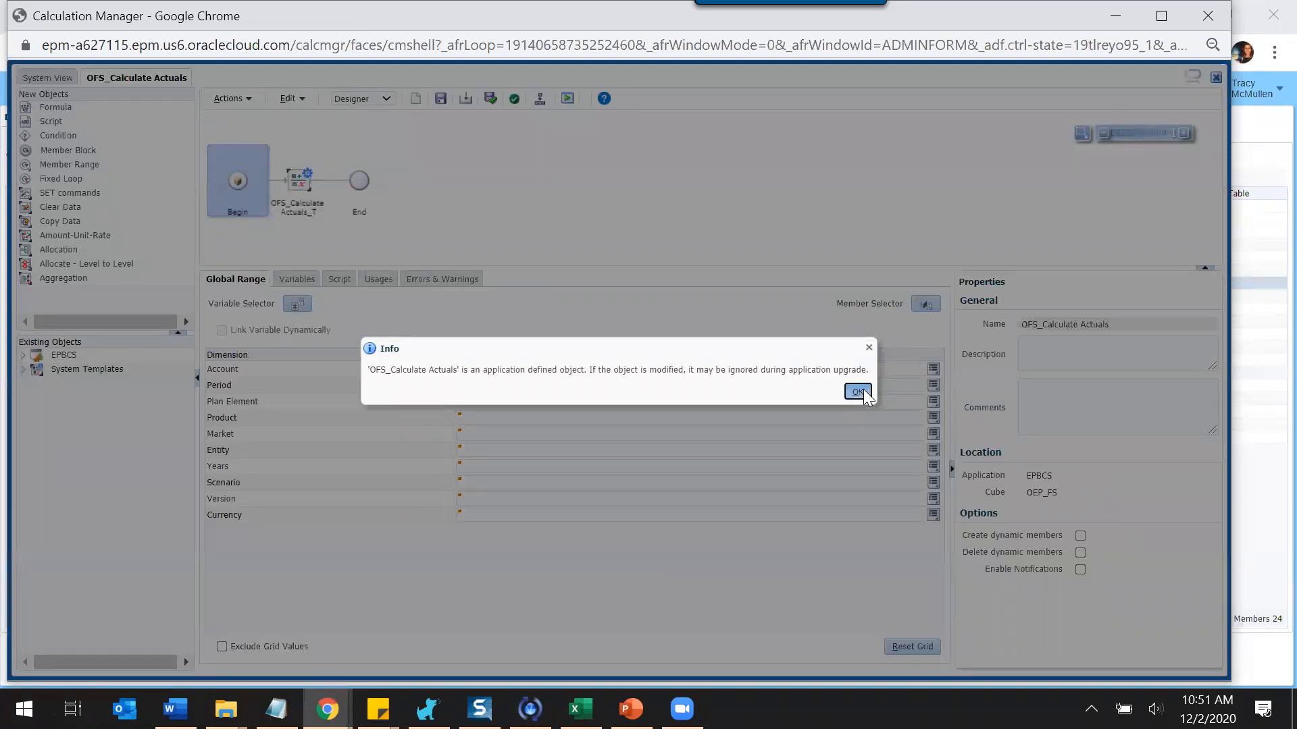
click(857, 391)
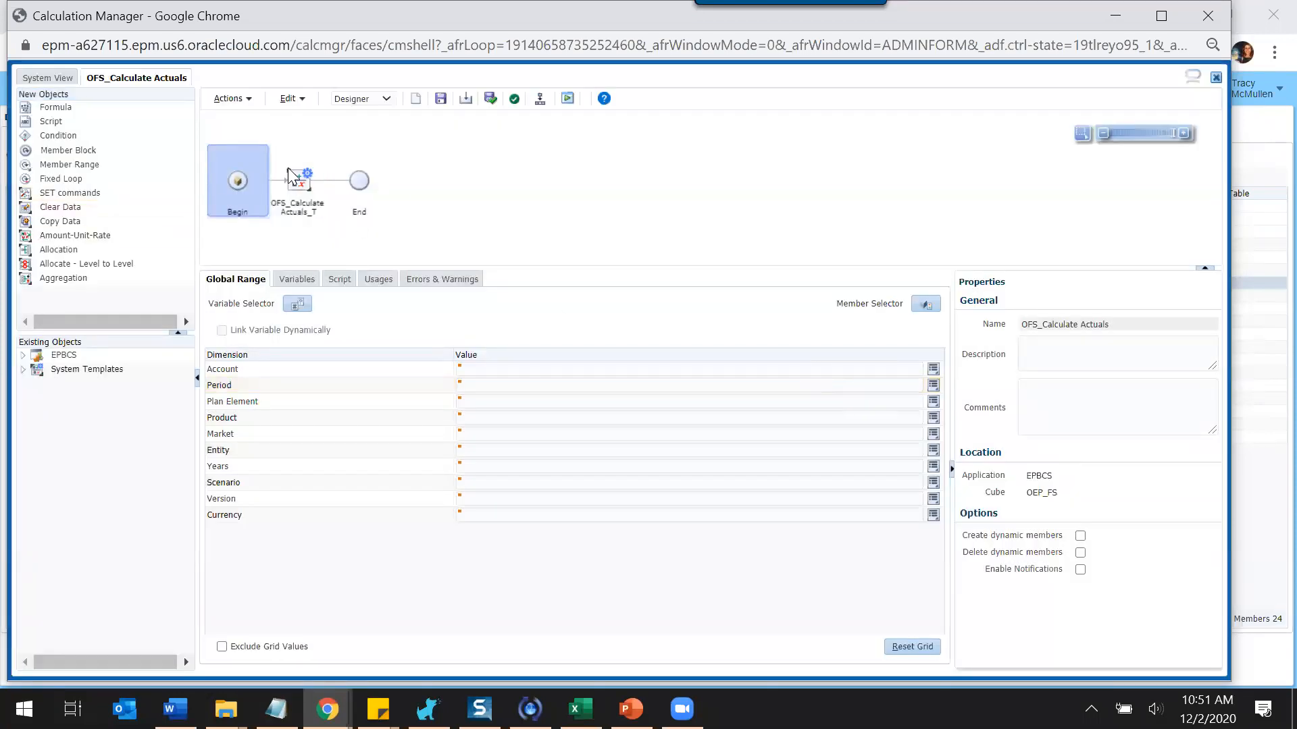
click(295, 187)
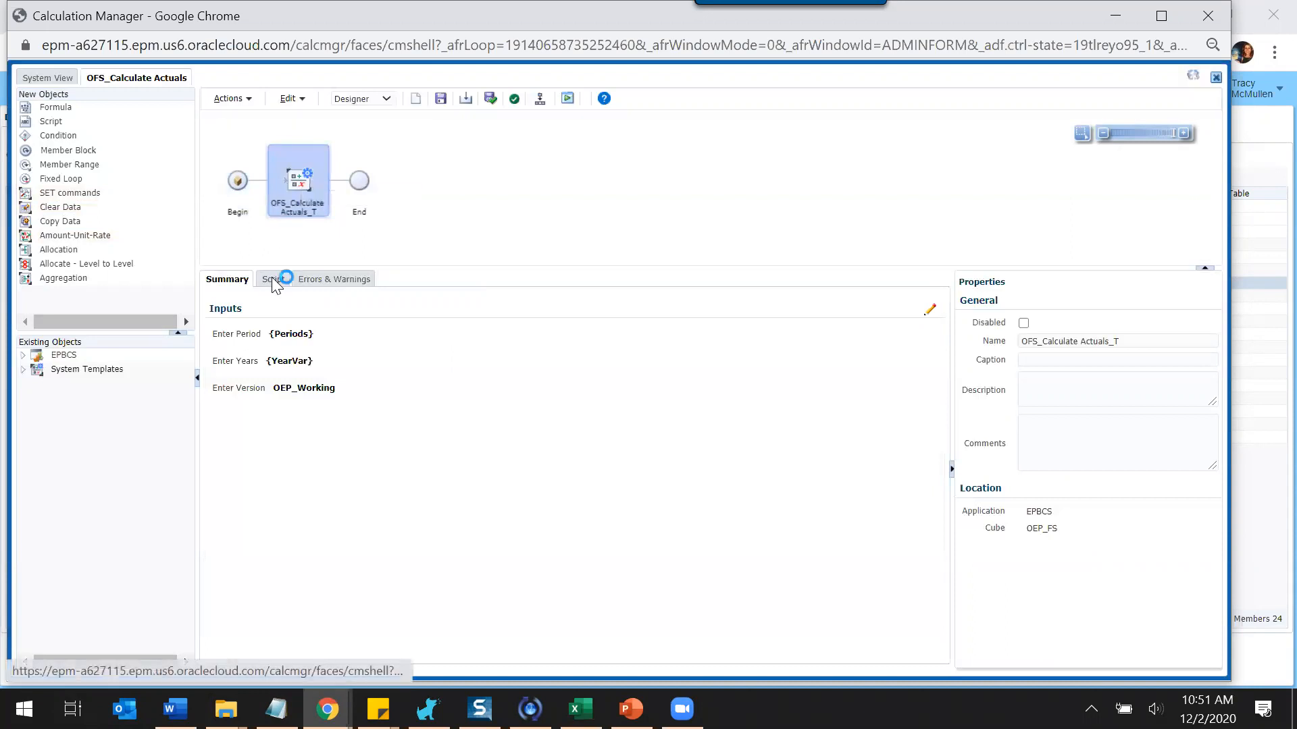
click(272, 277)
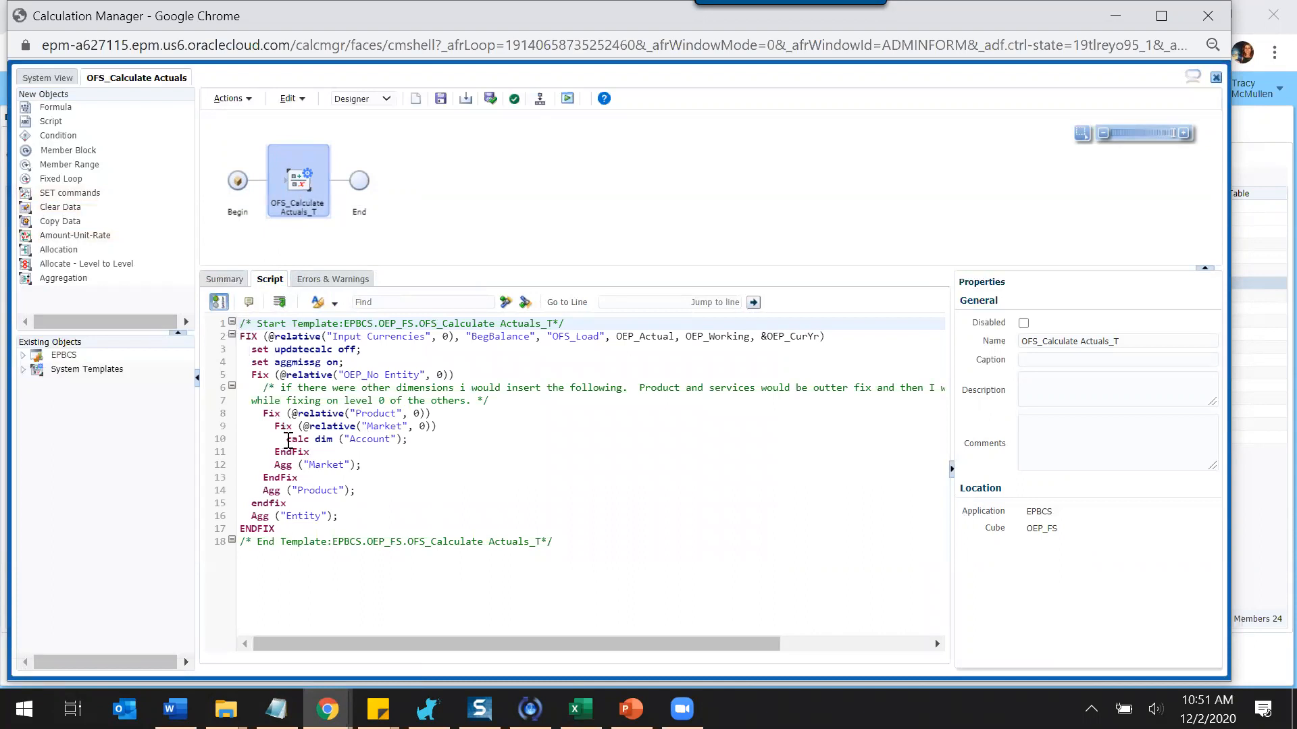
- Highlight the script's Account calc dim line and its Market, Product and Entity Agg lines, and close the rule
drag(288, 440, 452, 437)
drag(256, 465, 416, 464)
drag(263, 485, 405, 493)
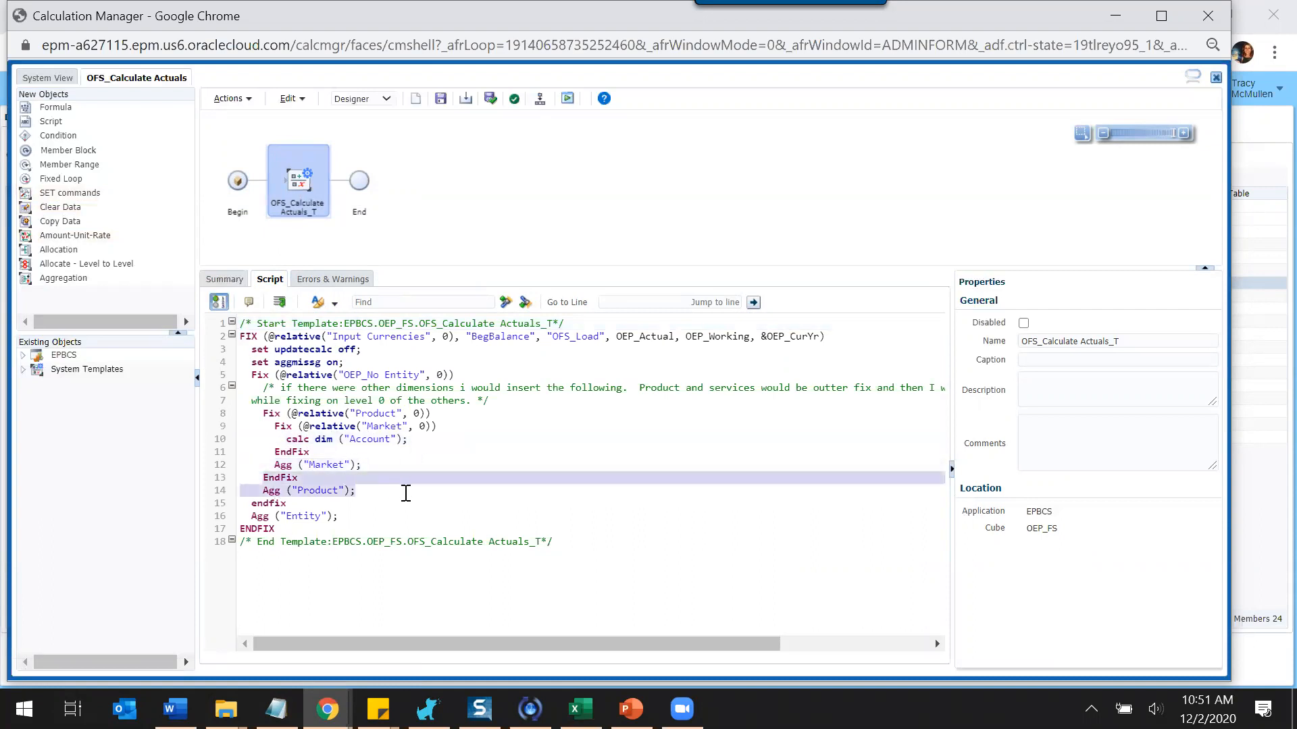
drag(246, 516, 378, 517)
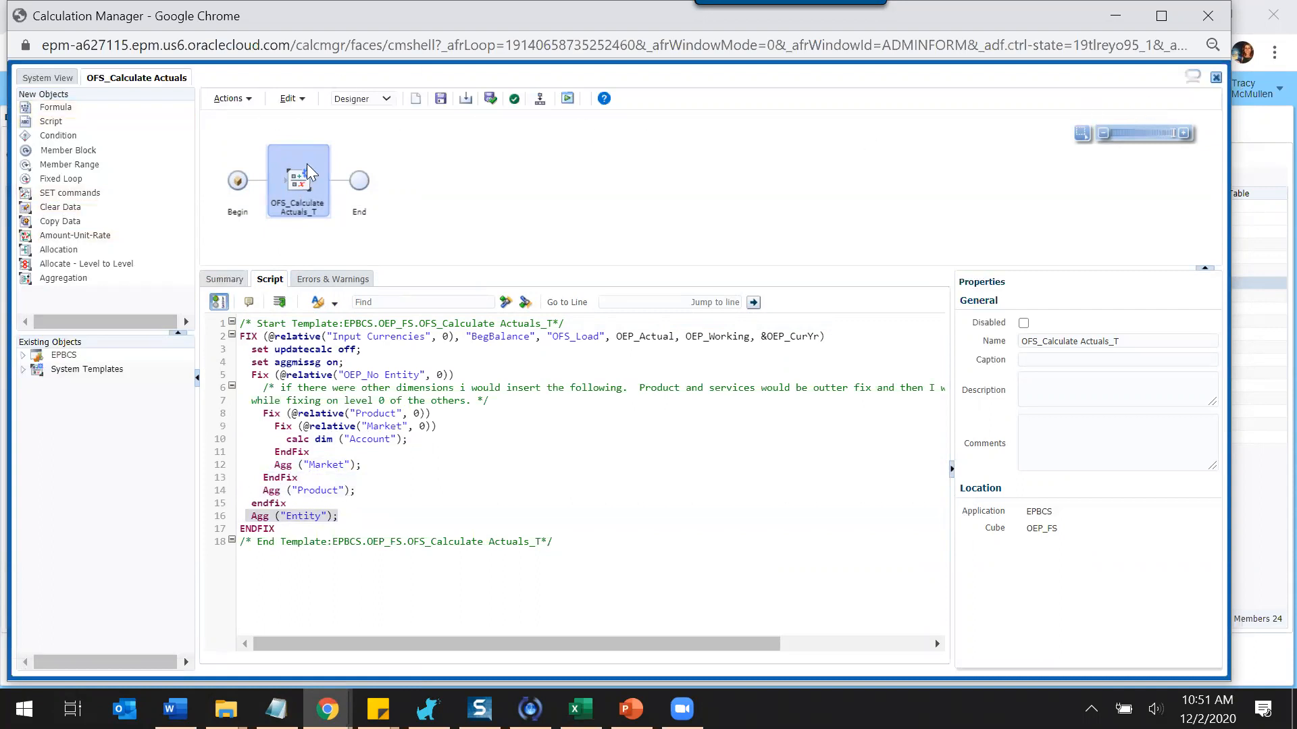
click(1216, 78)
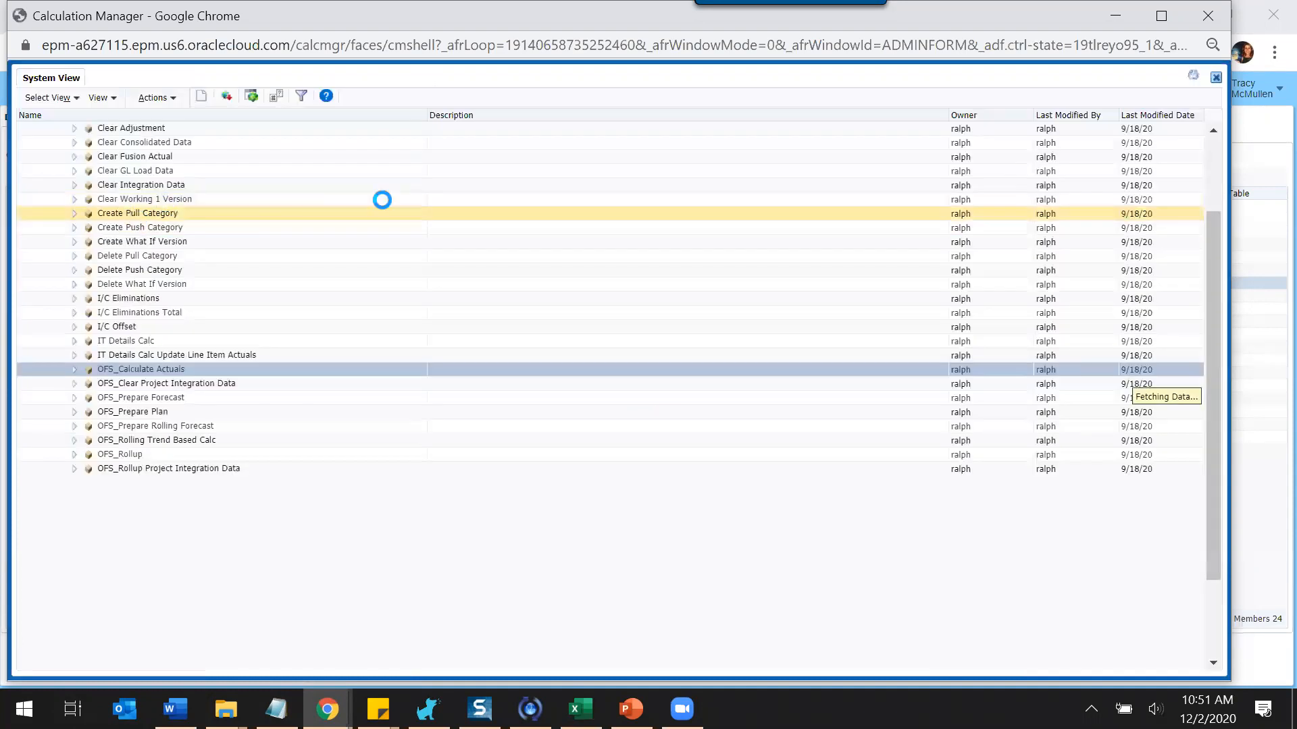
- Create a new rule in the EPBCS application's OEP_FS cube, using the presenter's first name as its name
right_click(110, 211)
click(152, 218)
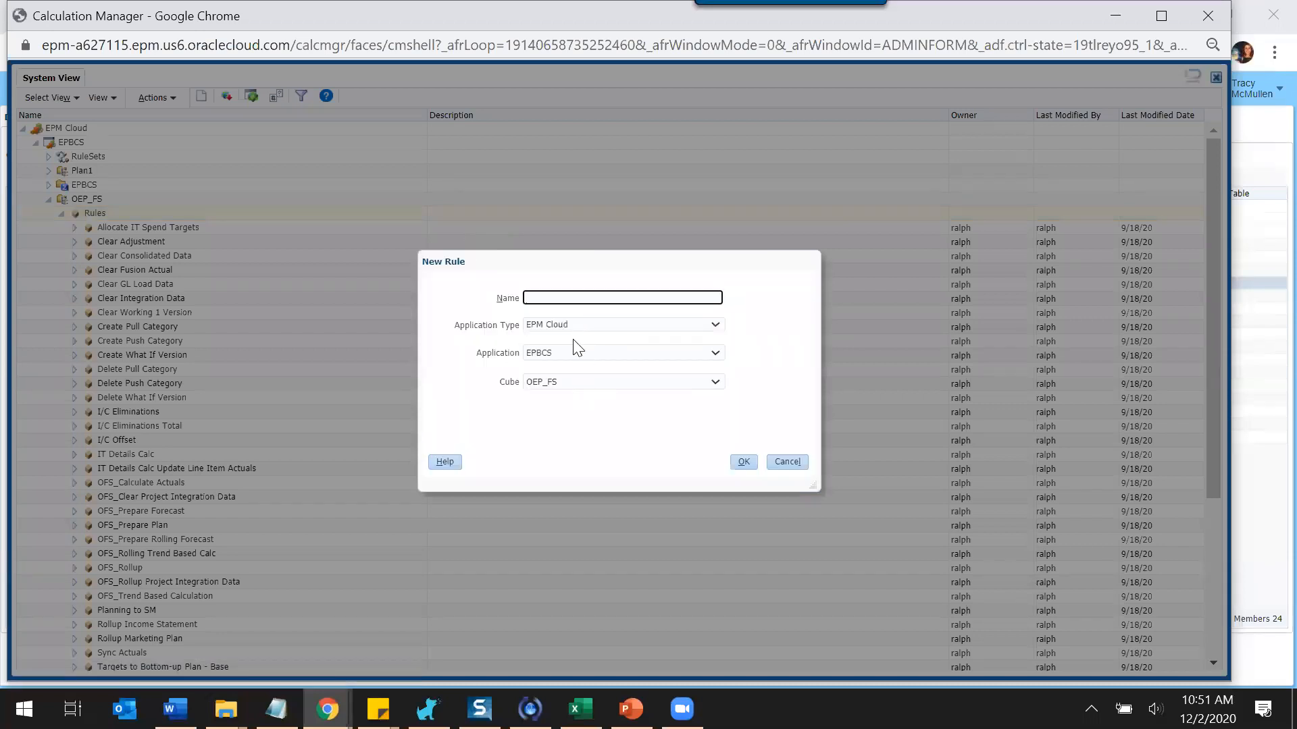
text(Tracy)
click(743, 462)
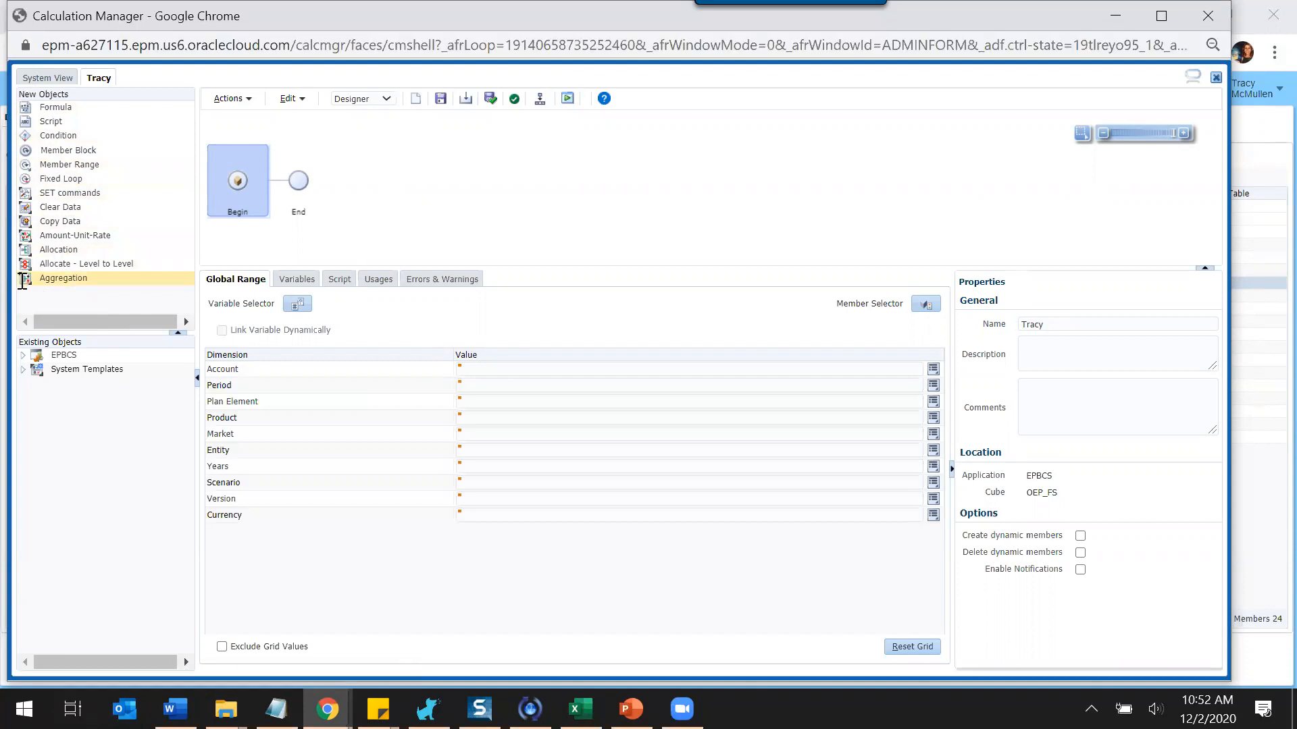
- Add an Aggregation object between Begin and End in the rule flow, highlight the wizard's introduction text, and proceed to its point of view
drag(25, 281, 282, 197)
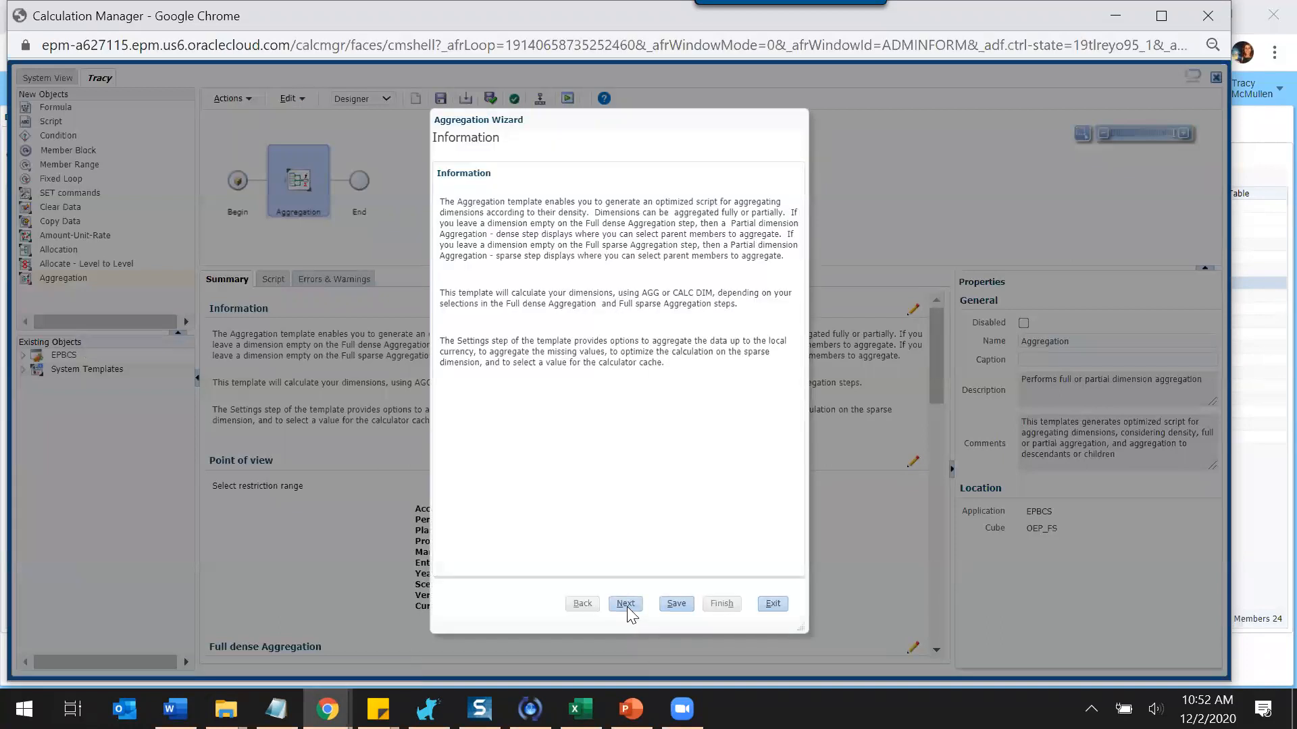
drag(490, 201, 564, 414)
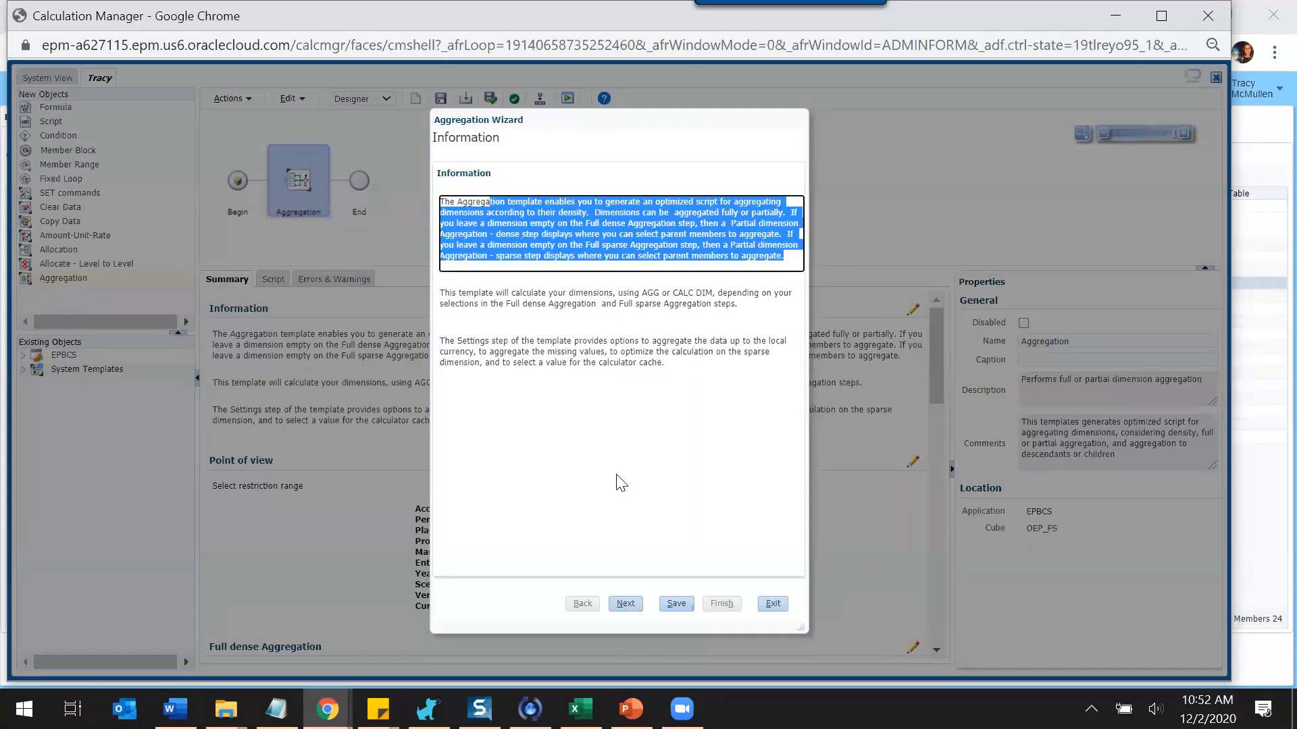
click(626, 603)
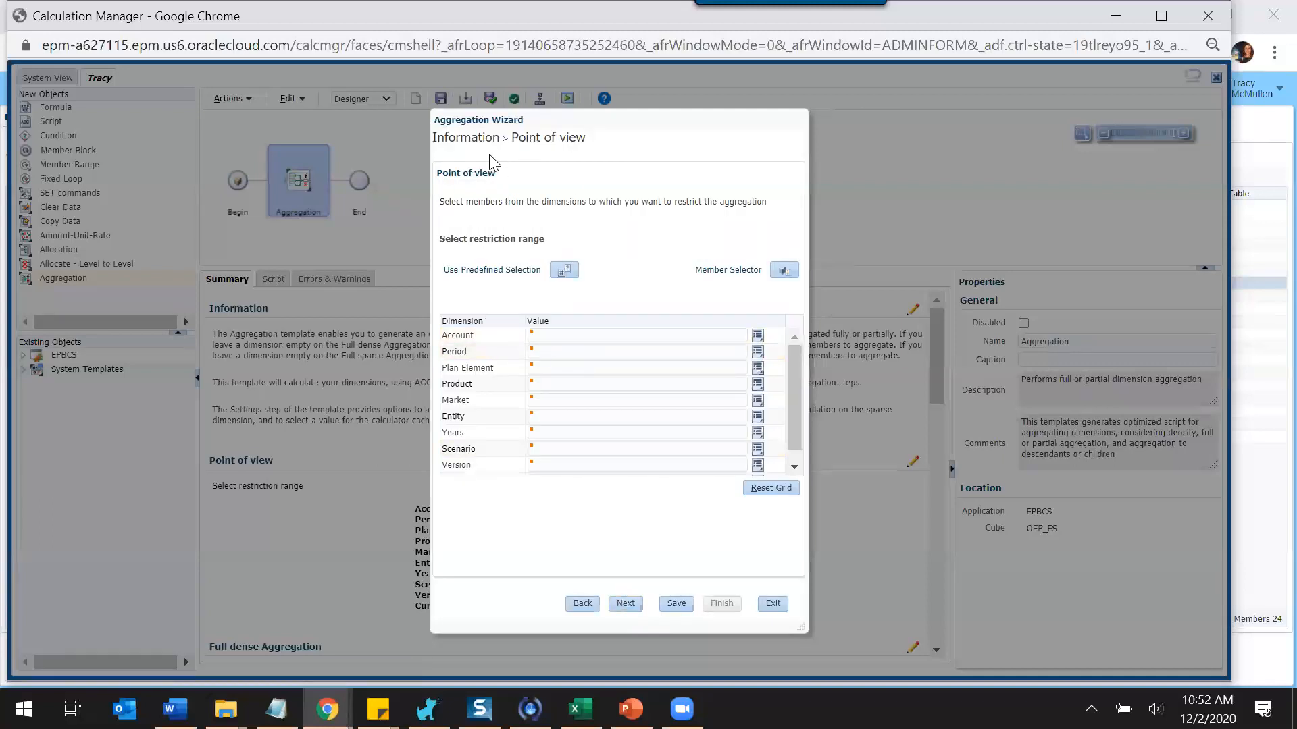
- Restrict the aggregation's point of view to the "Actual" scenario and the year "2019", and proceed to the full dense aggregation
click(551, 449)
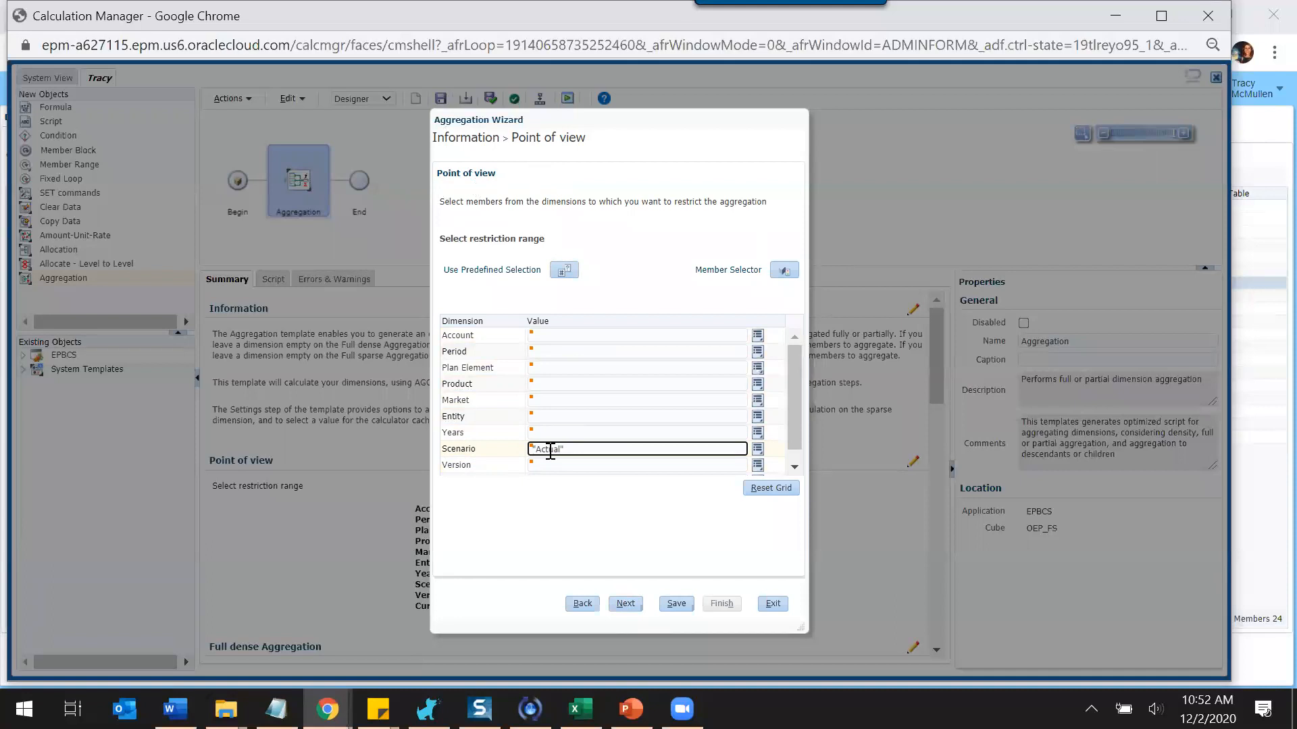
click(557, 434)
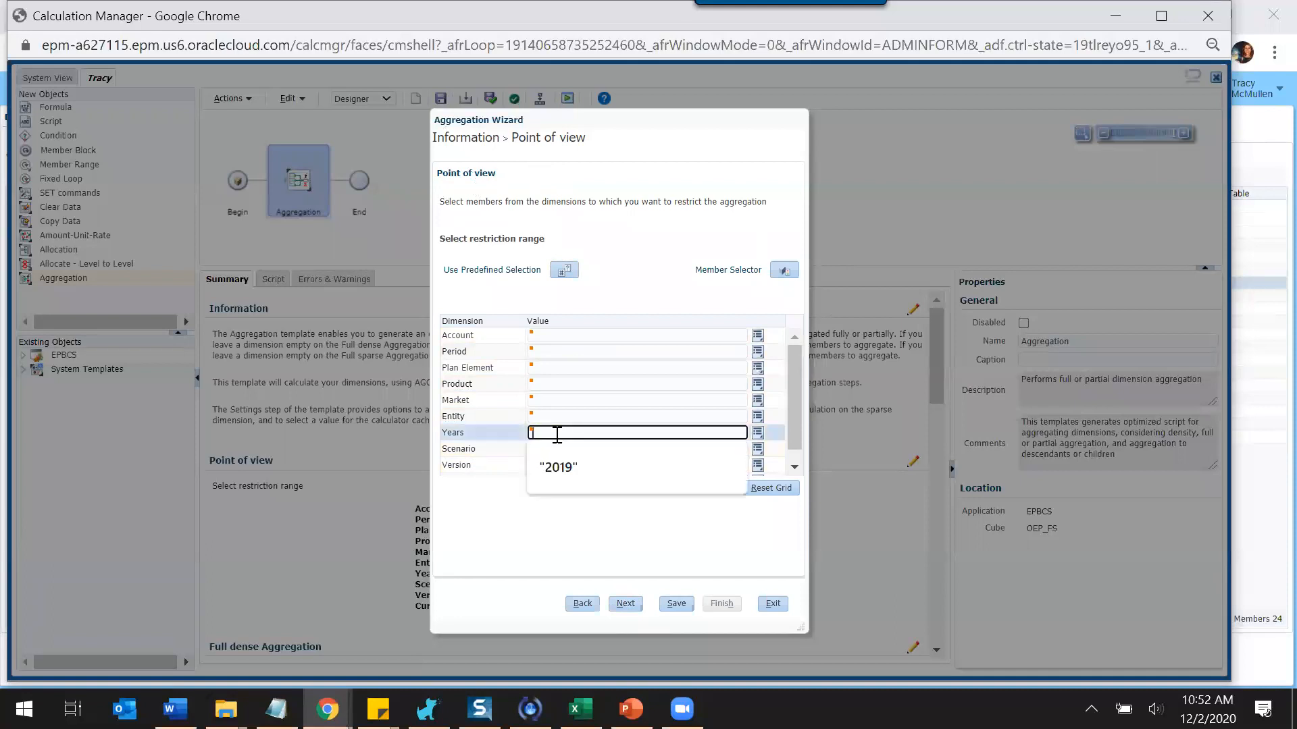
key(shift+Tab)
text(F)
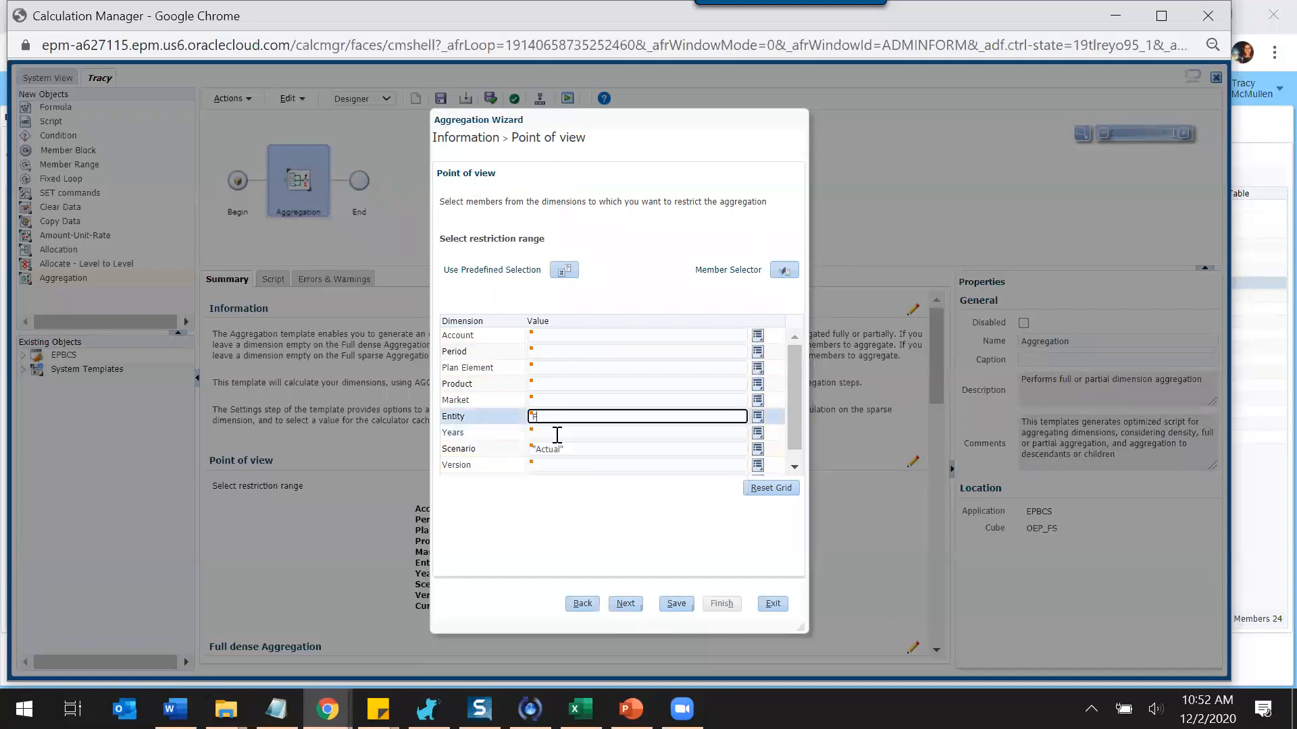
click(557, 434)
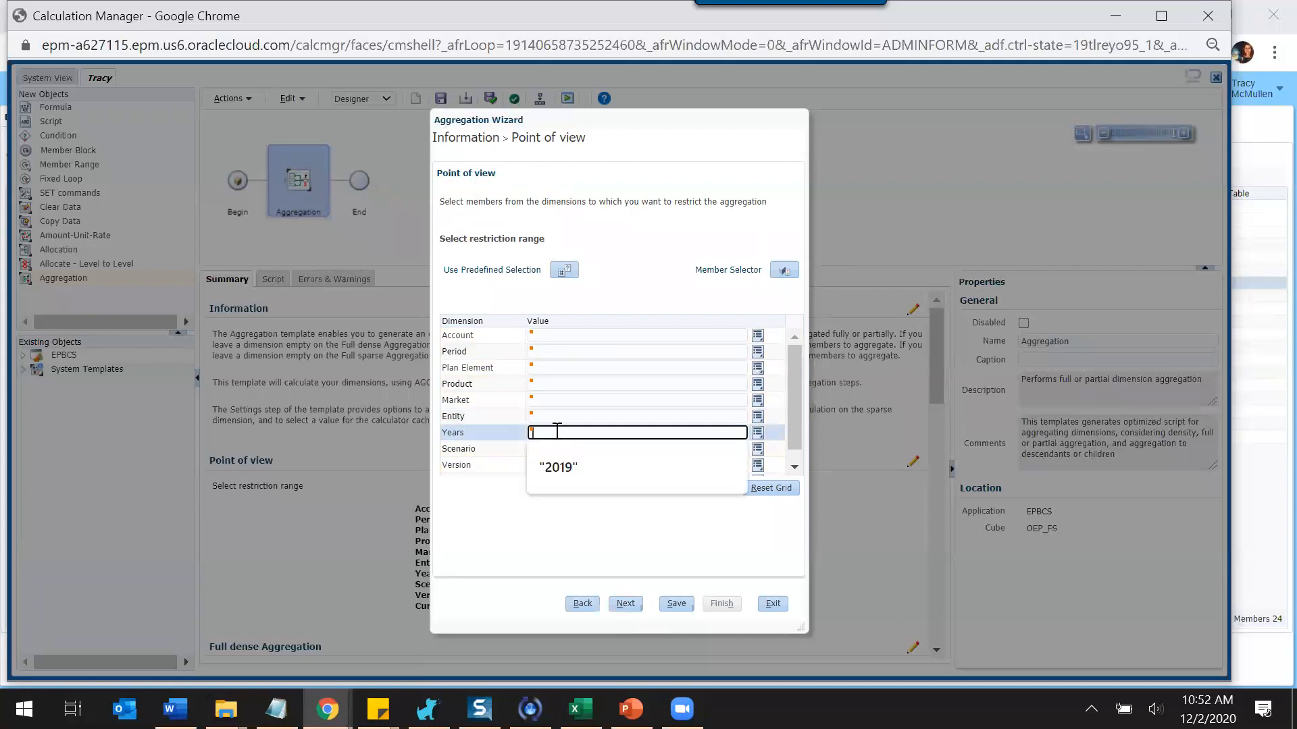
text("2-0)
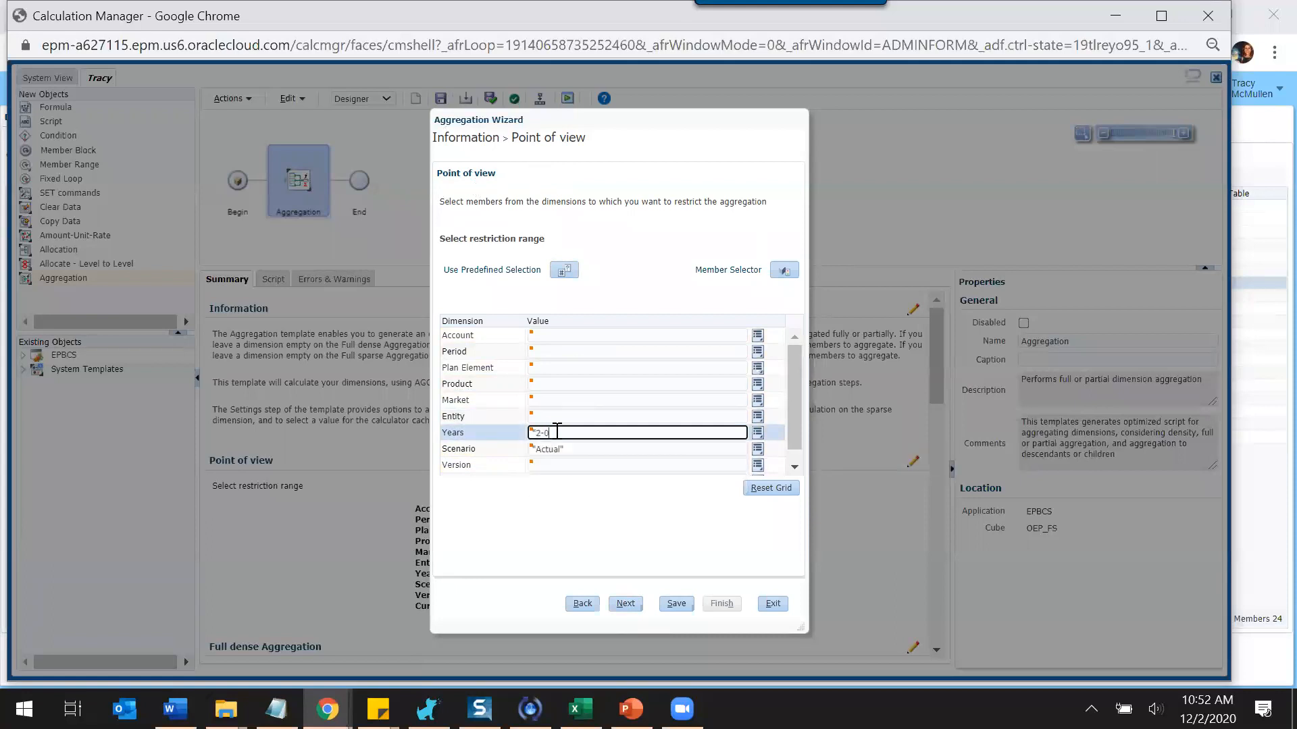
key(BackSpace)
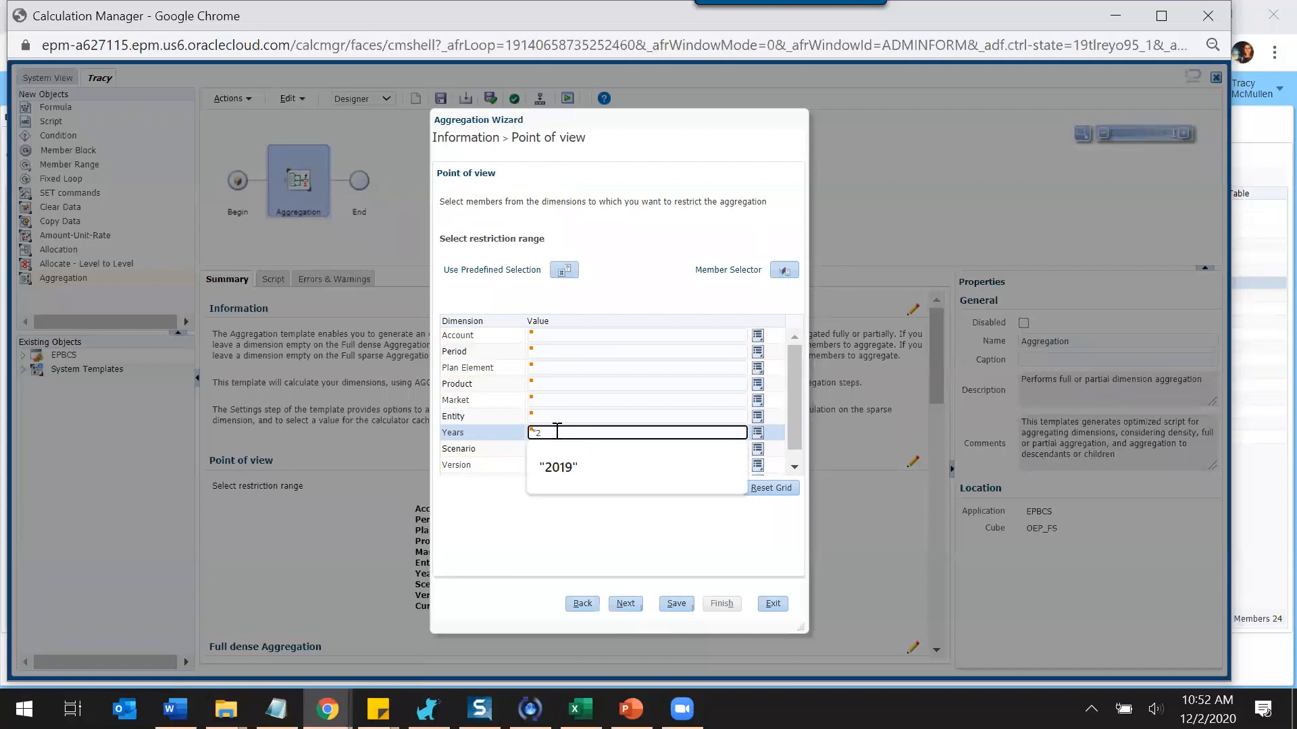
text(")
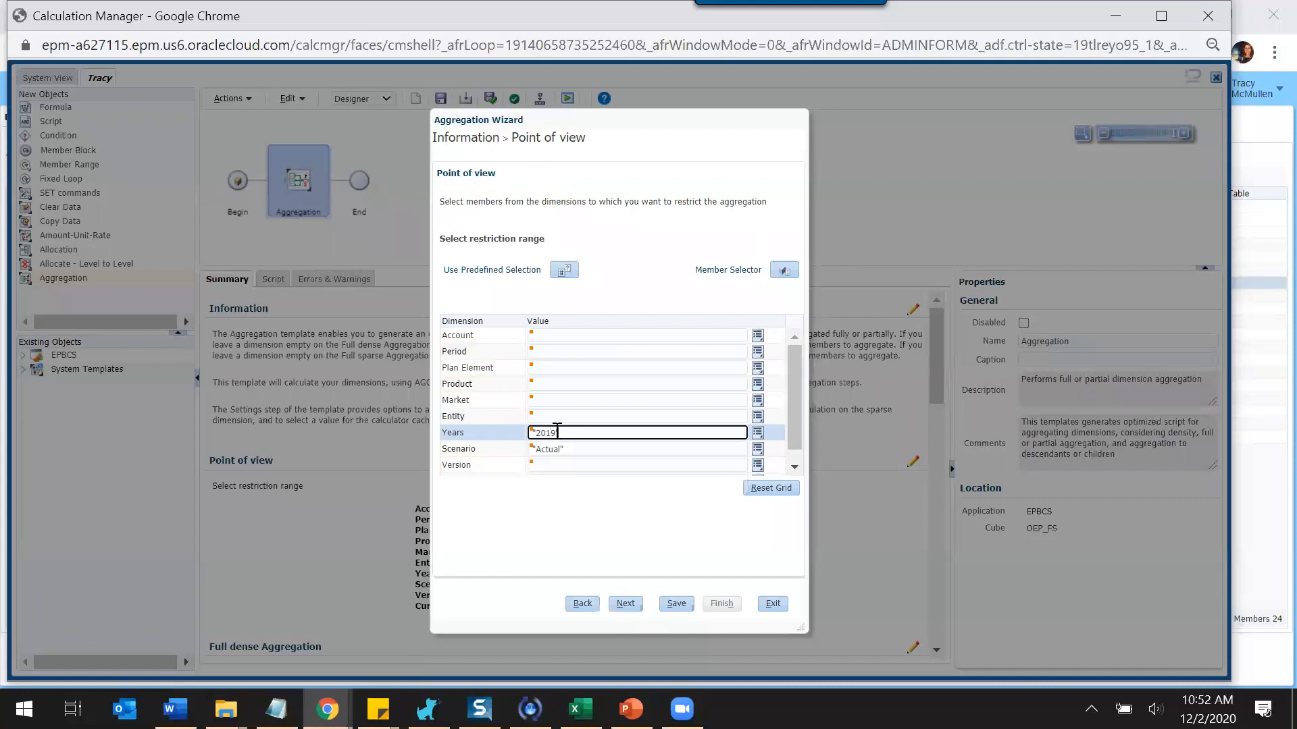
click(625, 605)
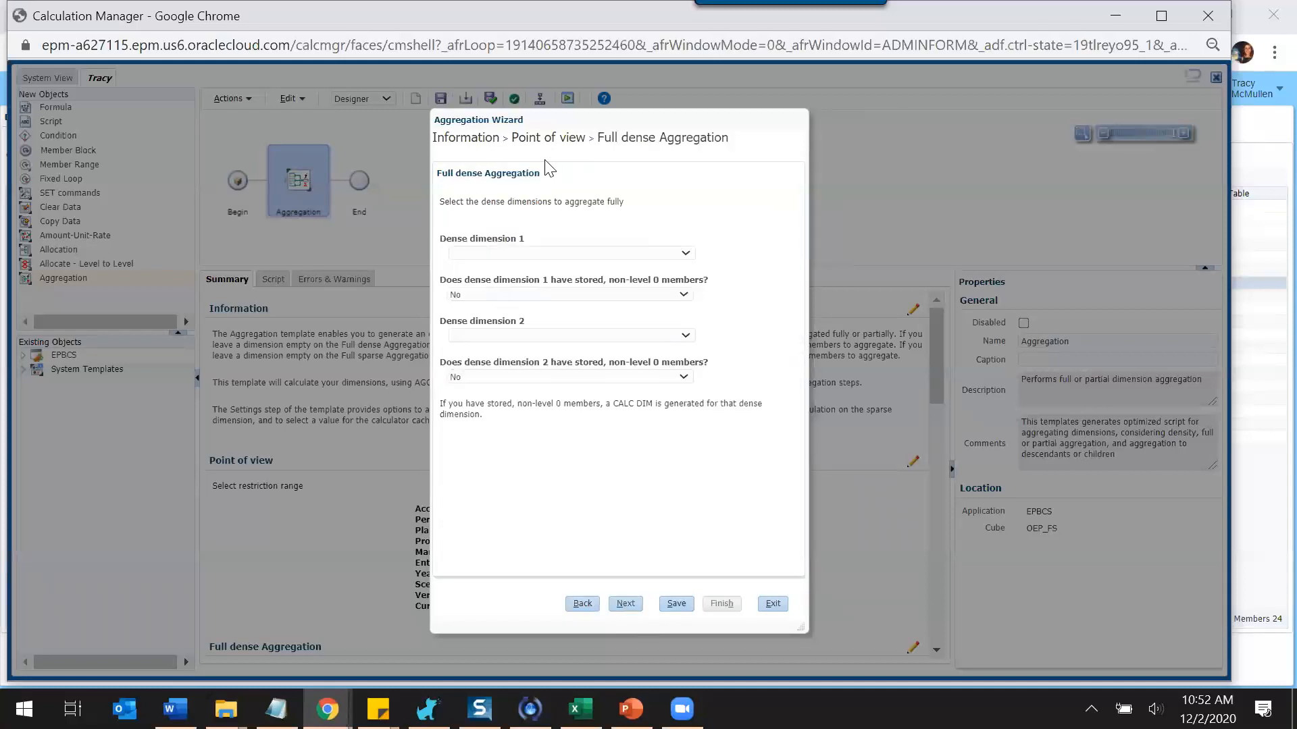
- Leave the dense dimensions empty and choose Product, Market and Entity as the sparse dimensions to aggregate fully
click(630, 605)
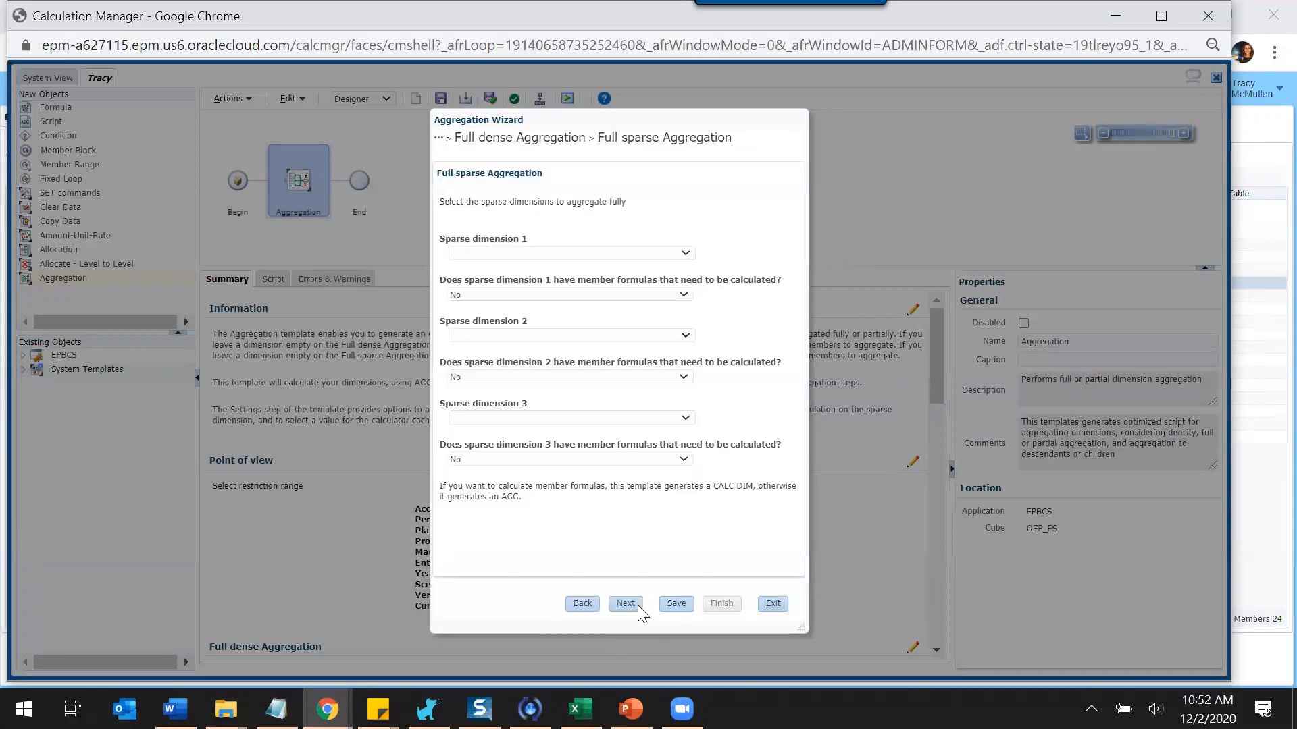
click(508, 253)
click(500, 304)
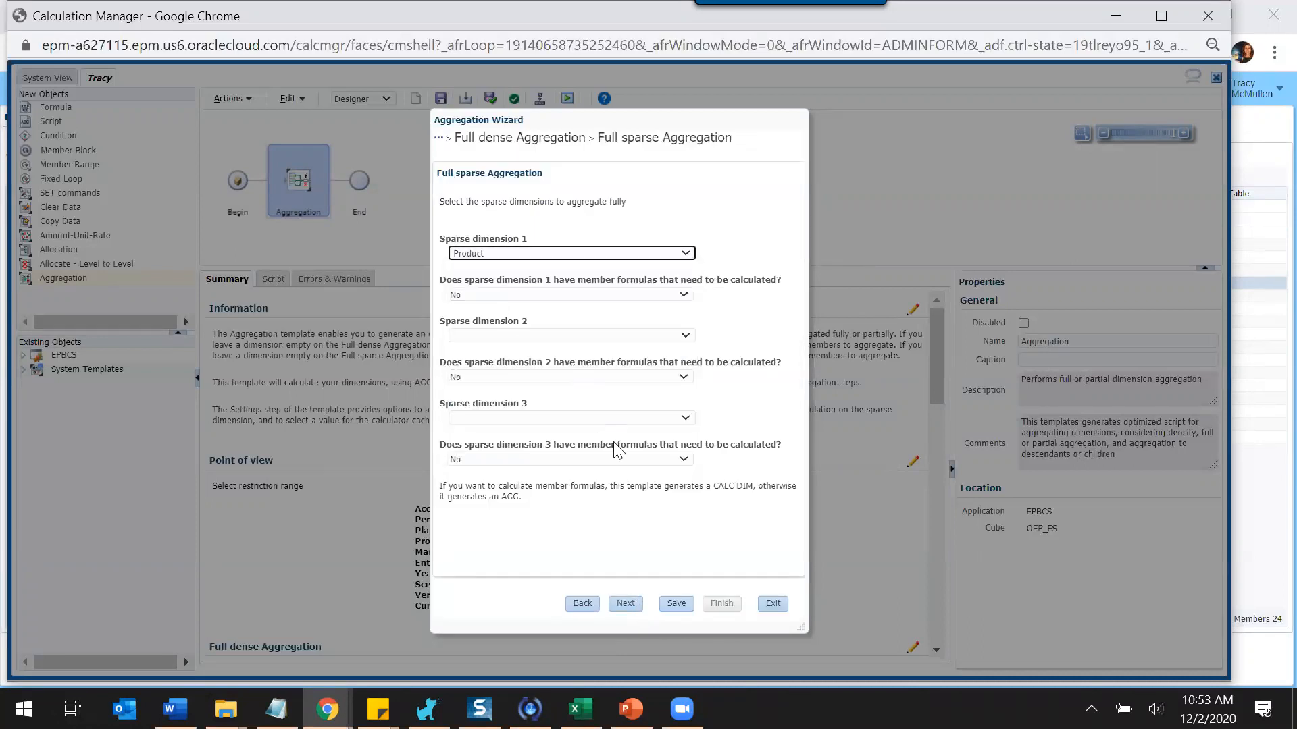
click(493, 337)
click(496, 395)
click(485, 420)
click(493, 474)
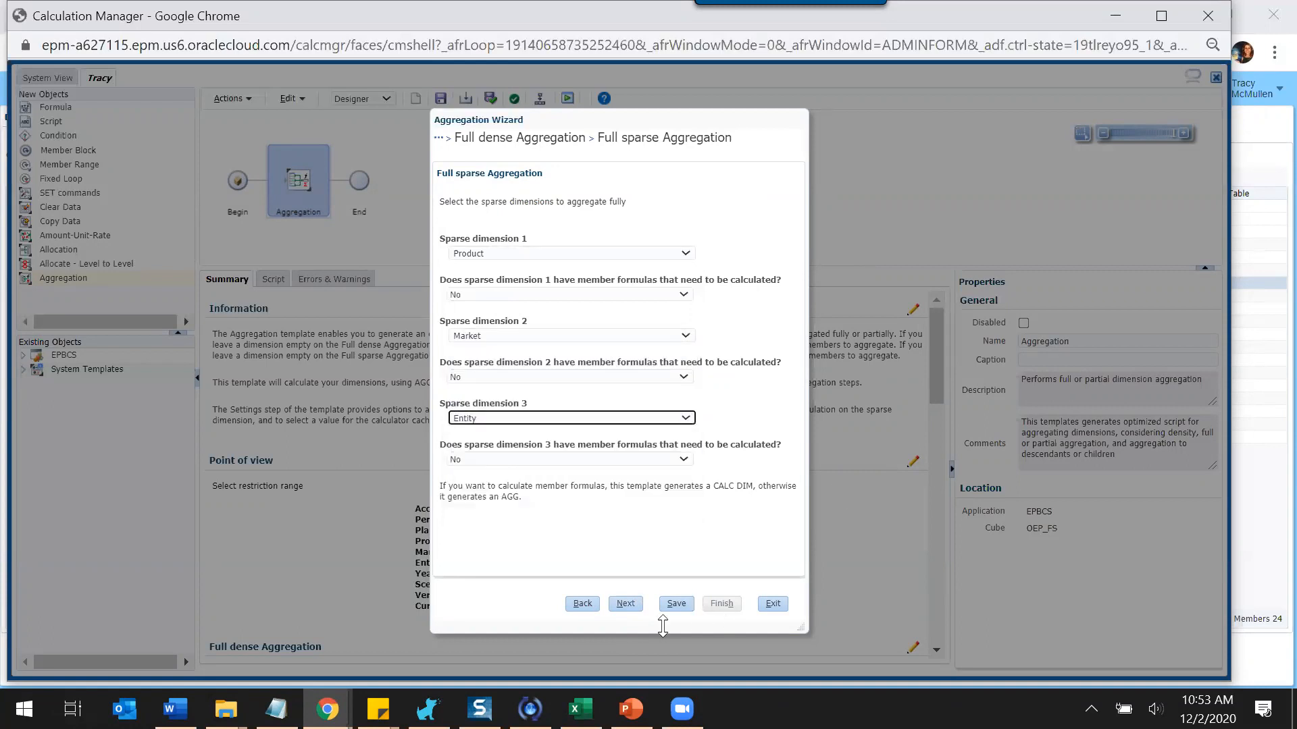
- Leave the partial aggregations empty, keep the default settings, and finish the Aggregation Wizard
click(626, 604)
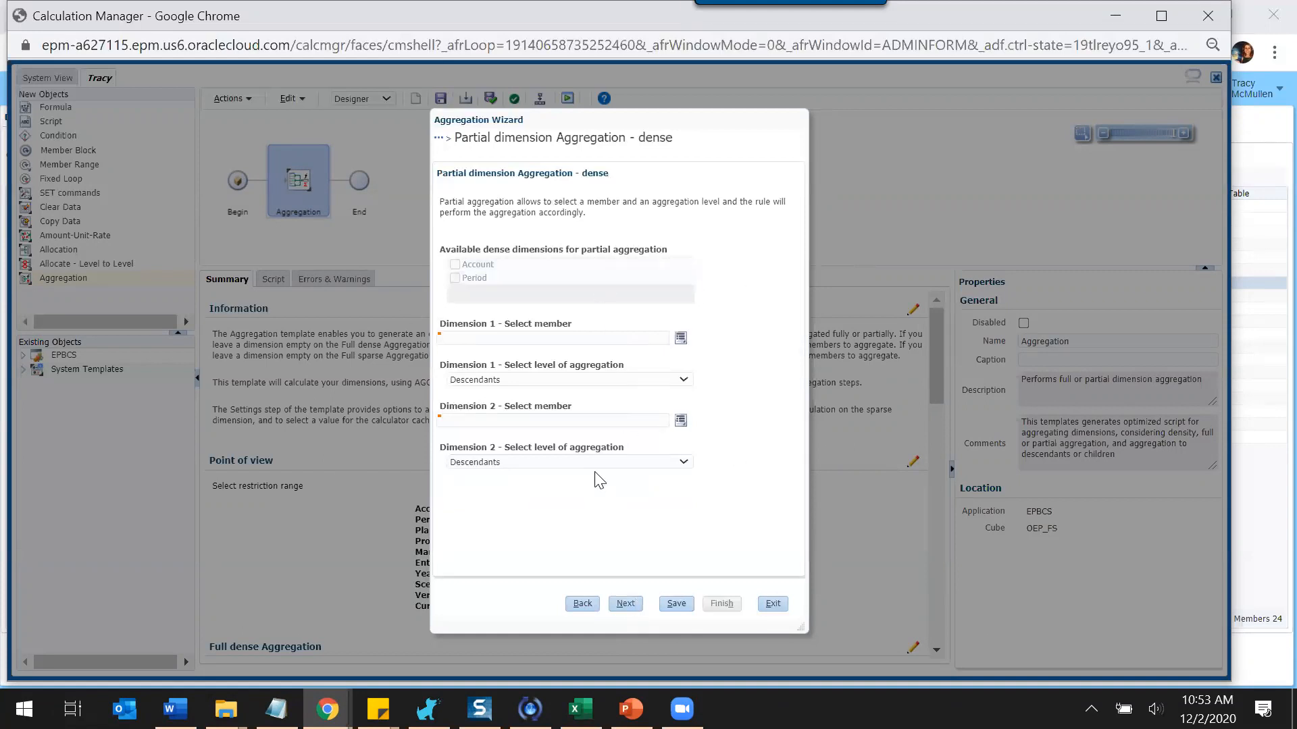
click(633, 605)
click(633, 605)
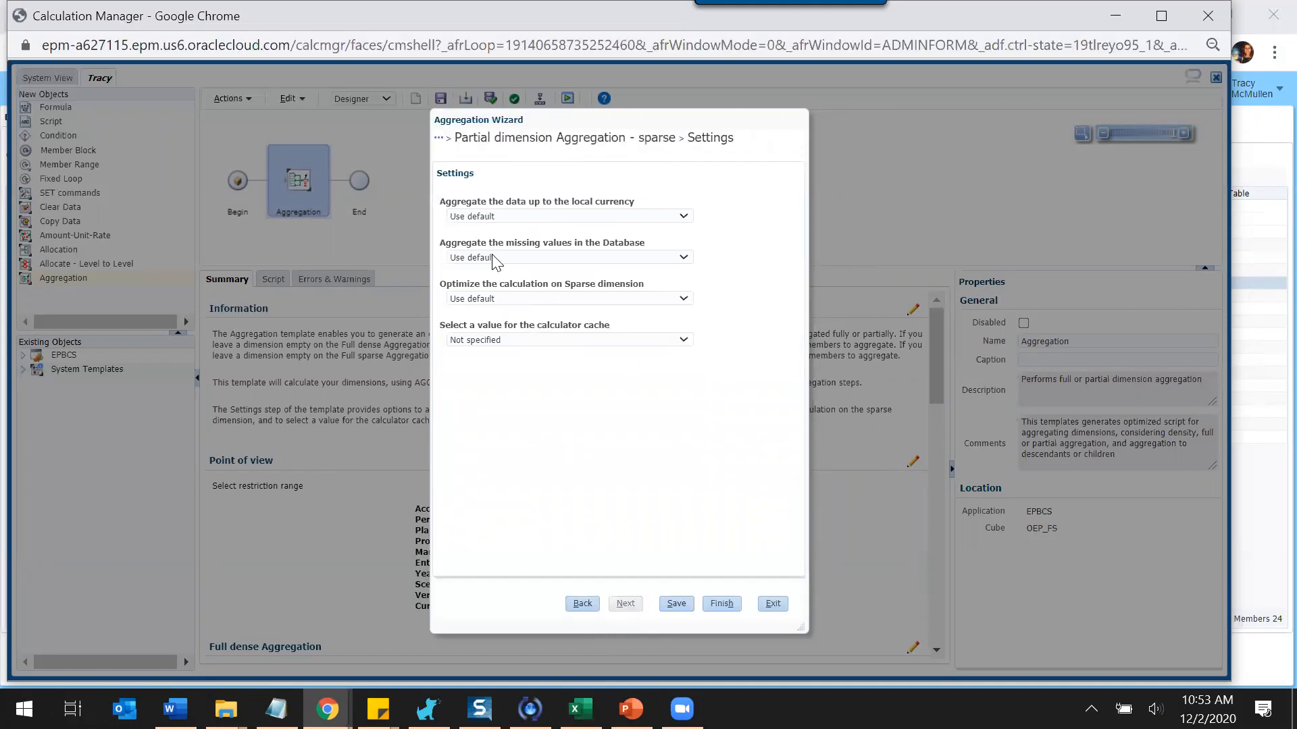
click(722, 604)
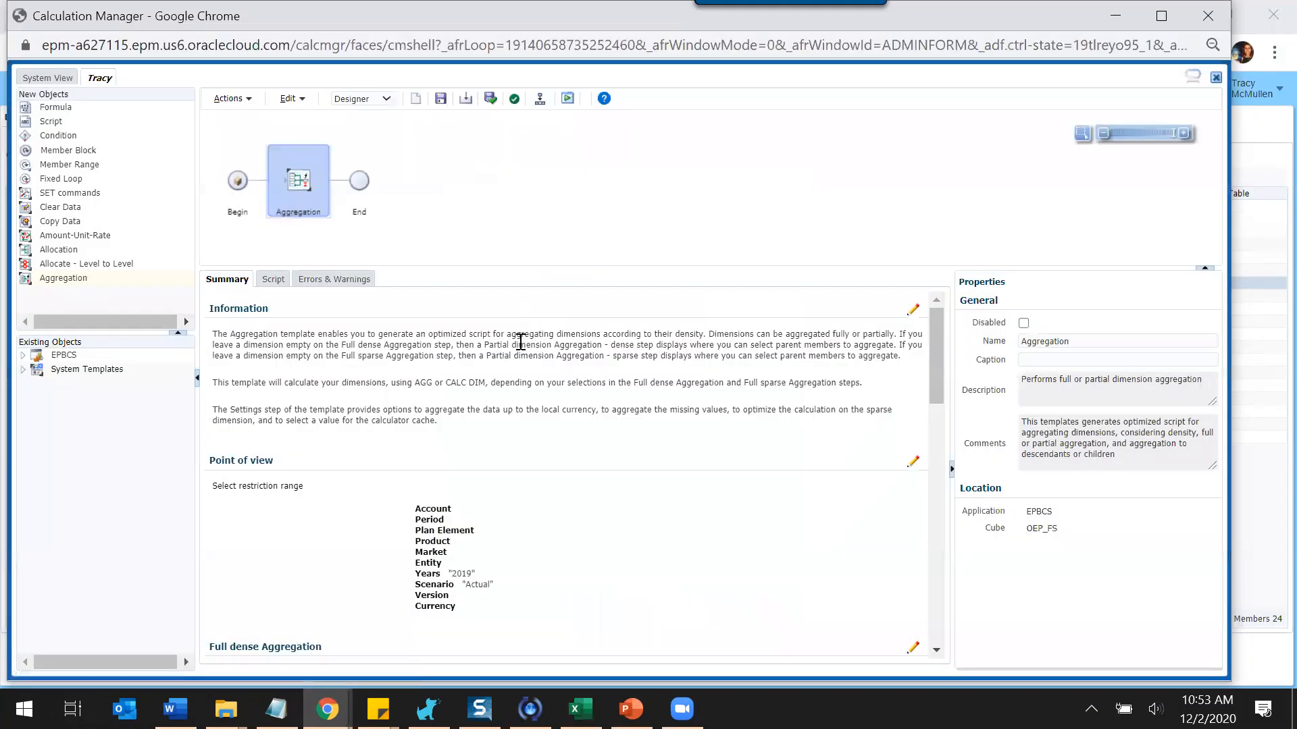
- Show the script generated for the aggregation and highlight its FIX line and its Product, Market and Entity AGG lines
click(273, 279)
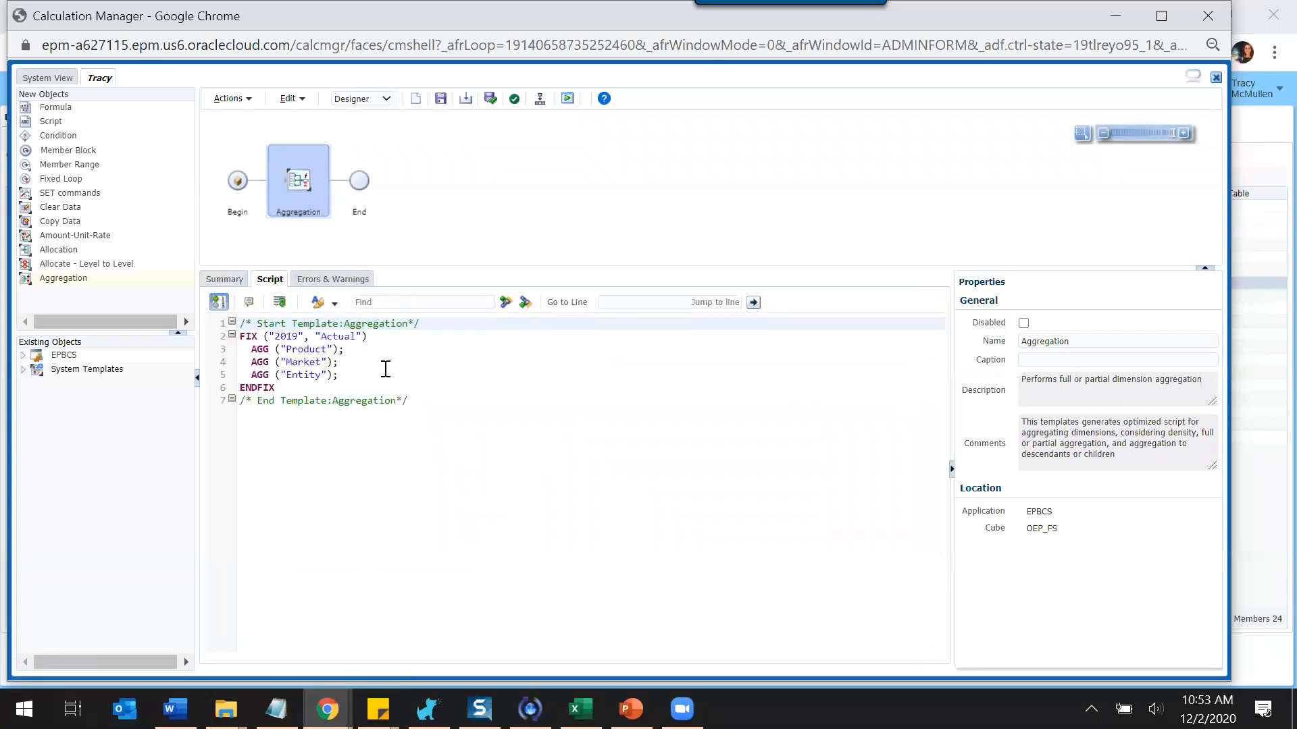
drag(380, 336, 205, 346)
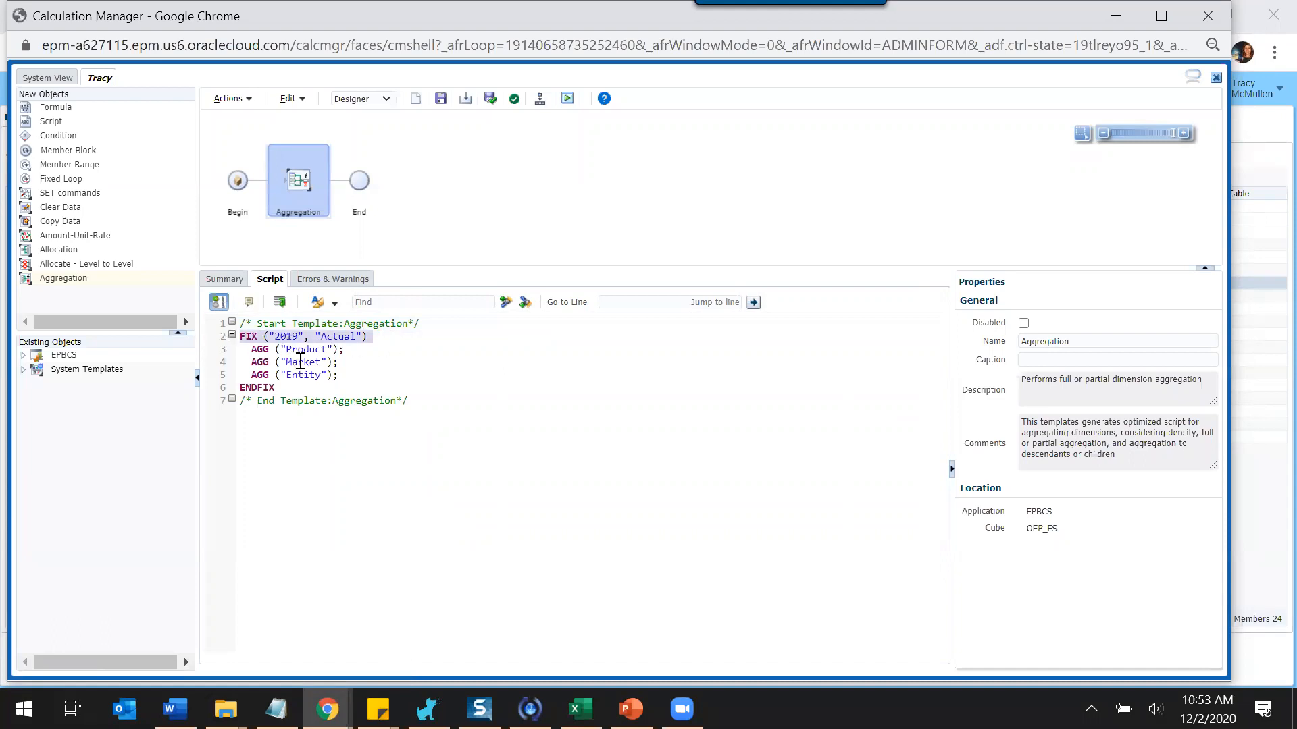
click(281, 336)
drag(355, 376, 174, 346)
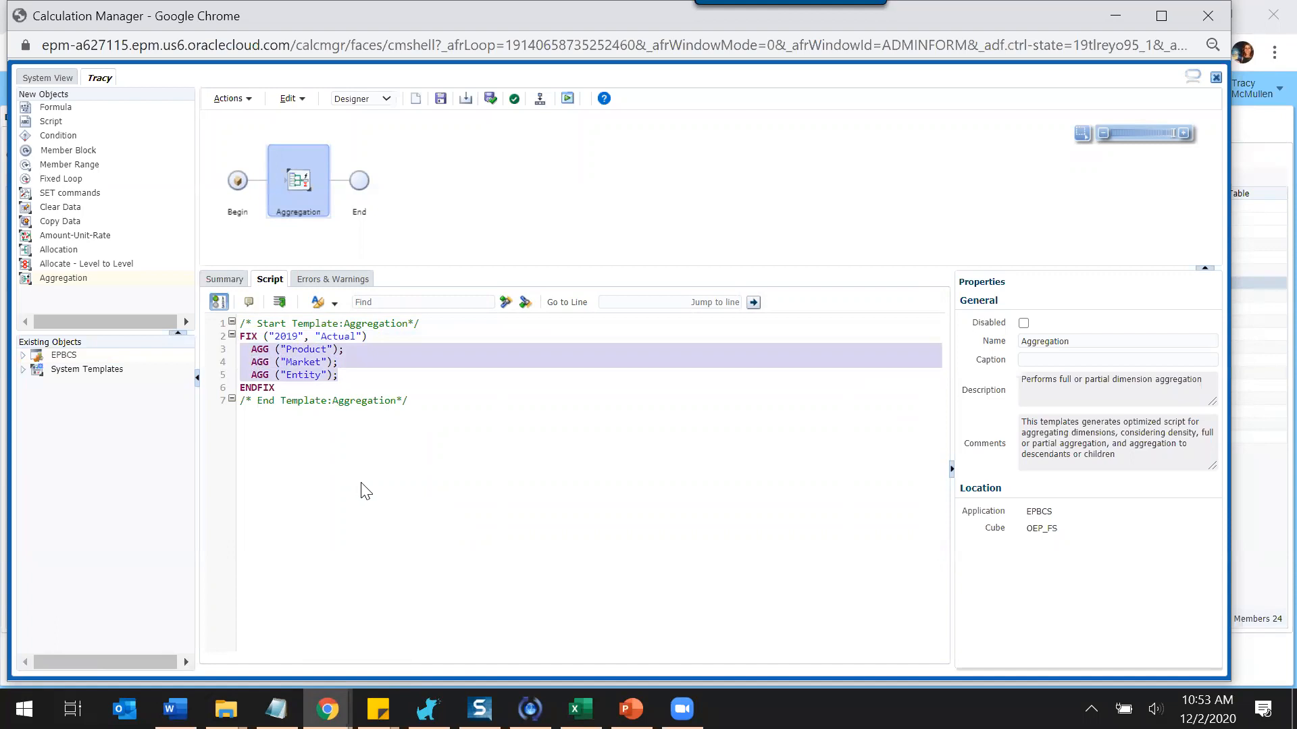
- Copy the whole generated script and replace the Aggregation object in the rule flow with a Script object containing the copied code
right_click(297, 181)
drag(424, 400, 141, 319)
drag(252, 322, 245, 311)
key(ctrl+c)
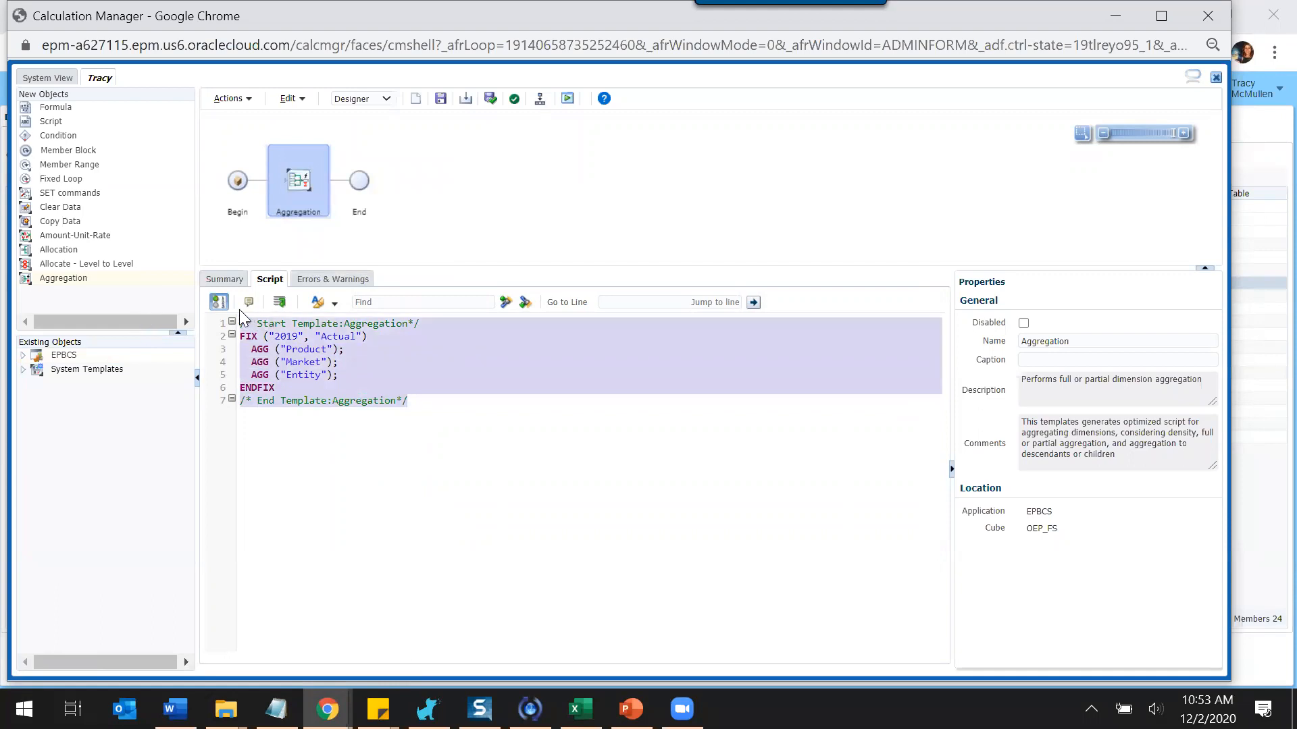
click(306, 189)
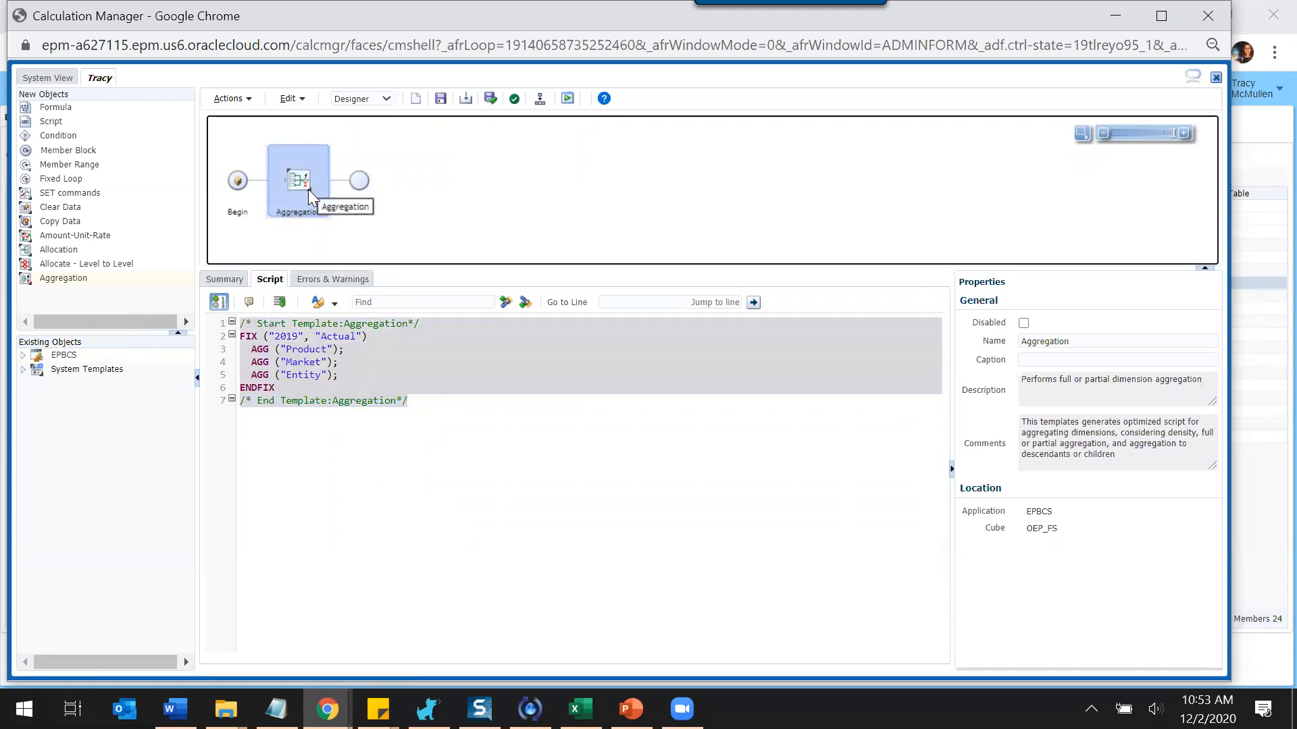
right_click(301, 175)
click(676, 195)
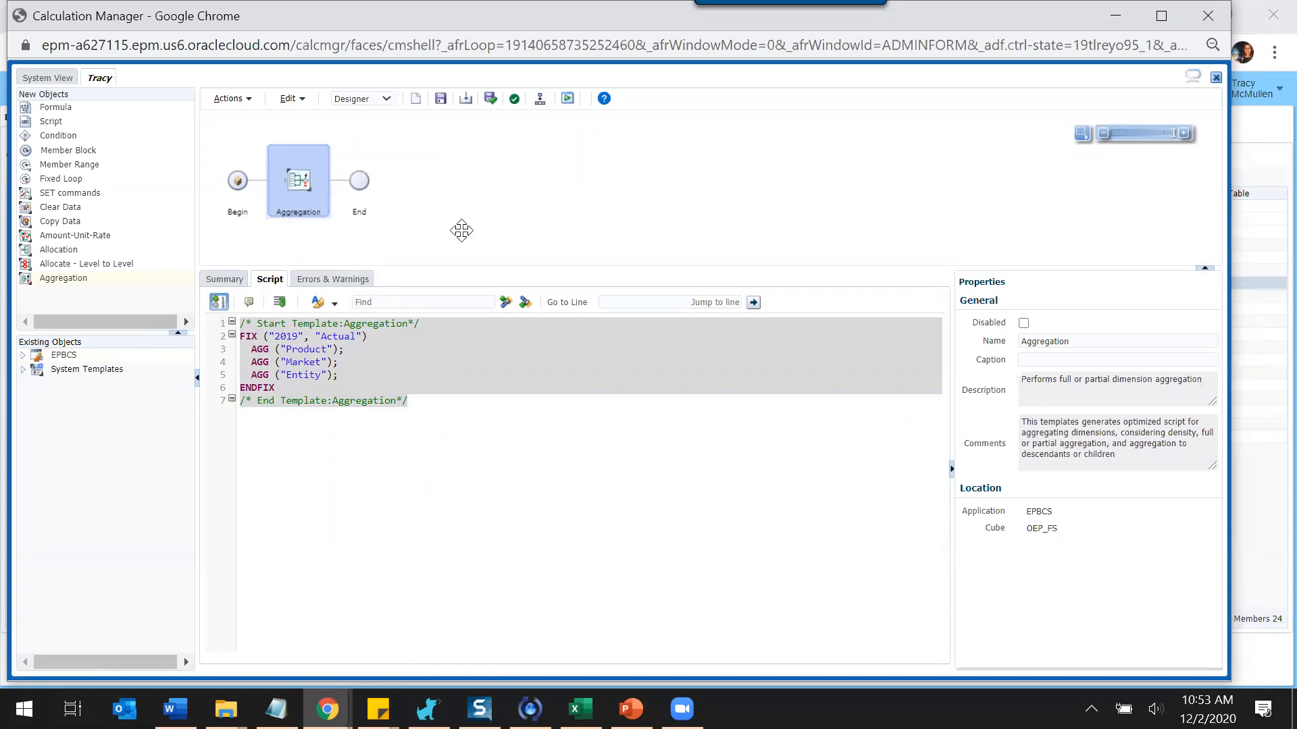
click(299, 193)
right_click(300, 193)
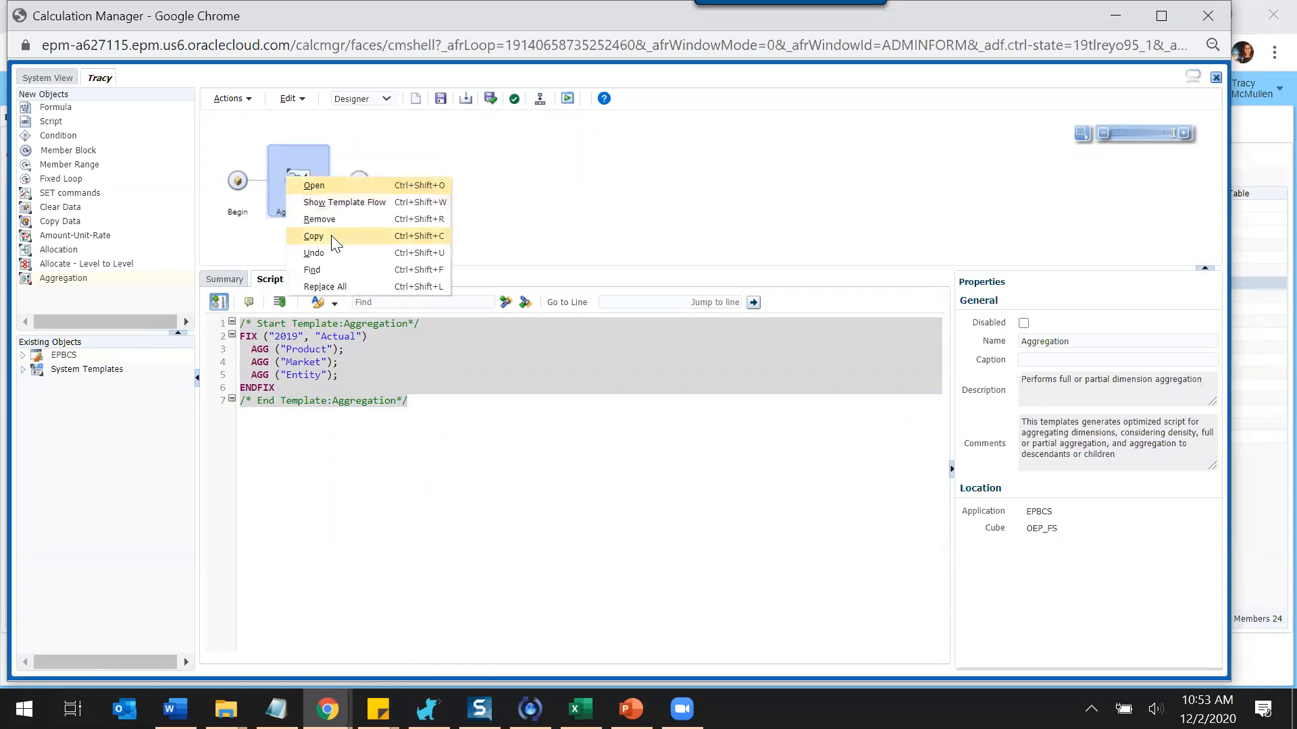
click(319, 219)
drag(26, 123, 291, 203)
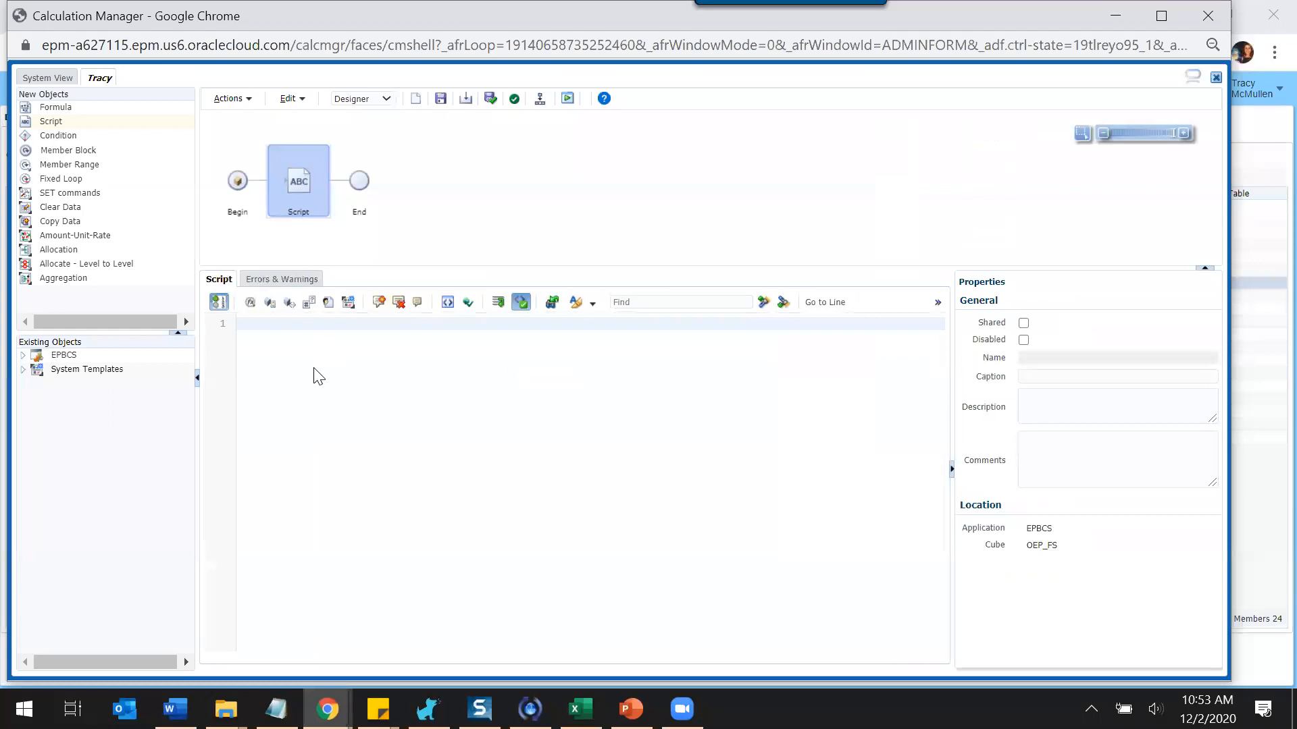
key(ctrl+v)
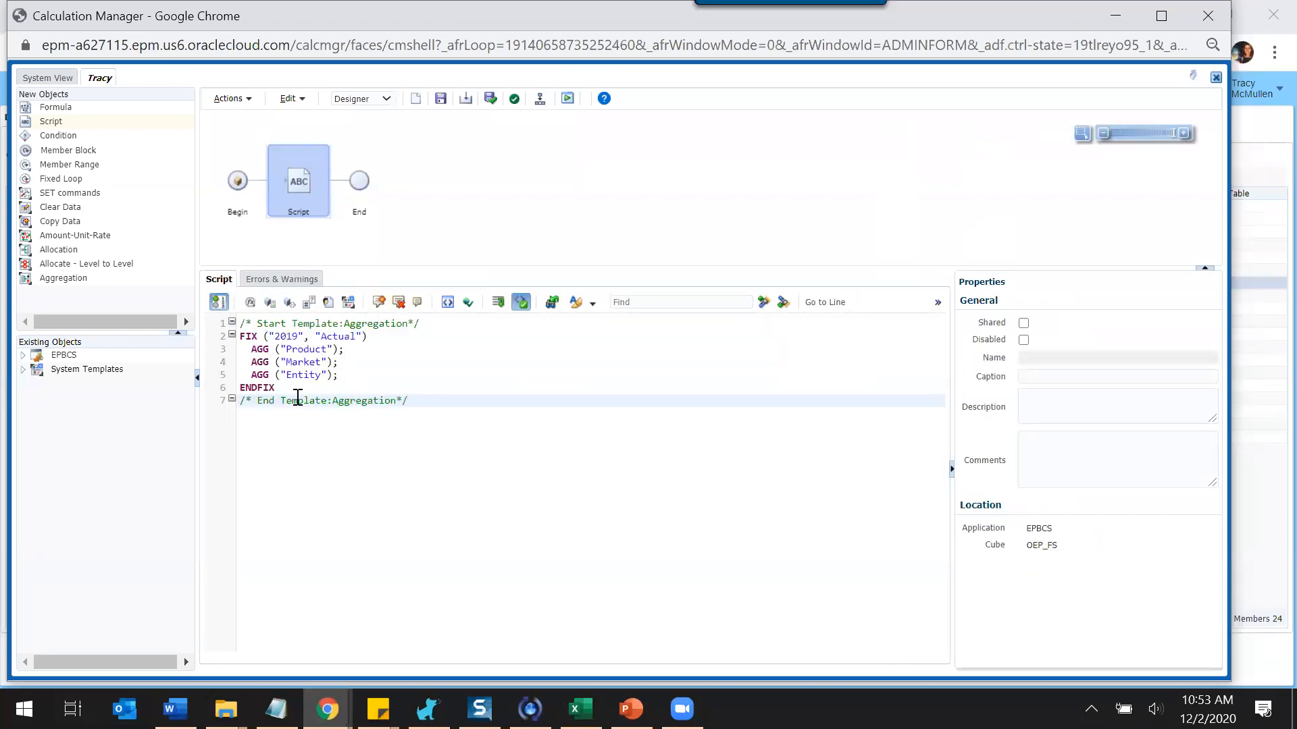
- Delete the start and end template comments from the pasted script
drag(414, 399, 203, 404)
key(Delete)
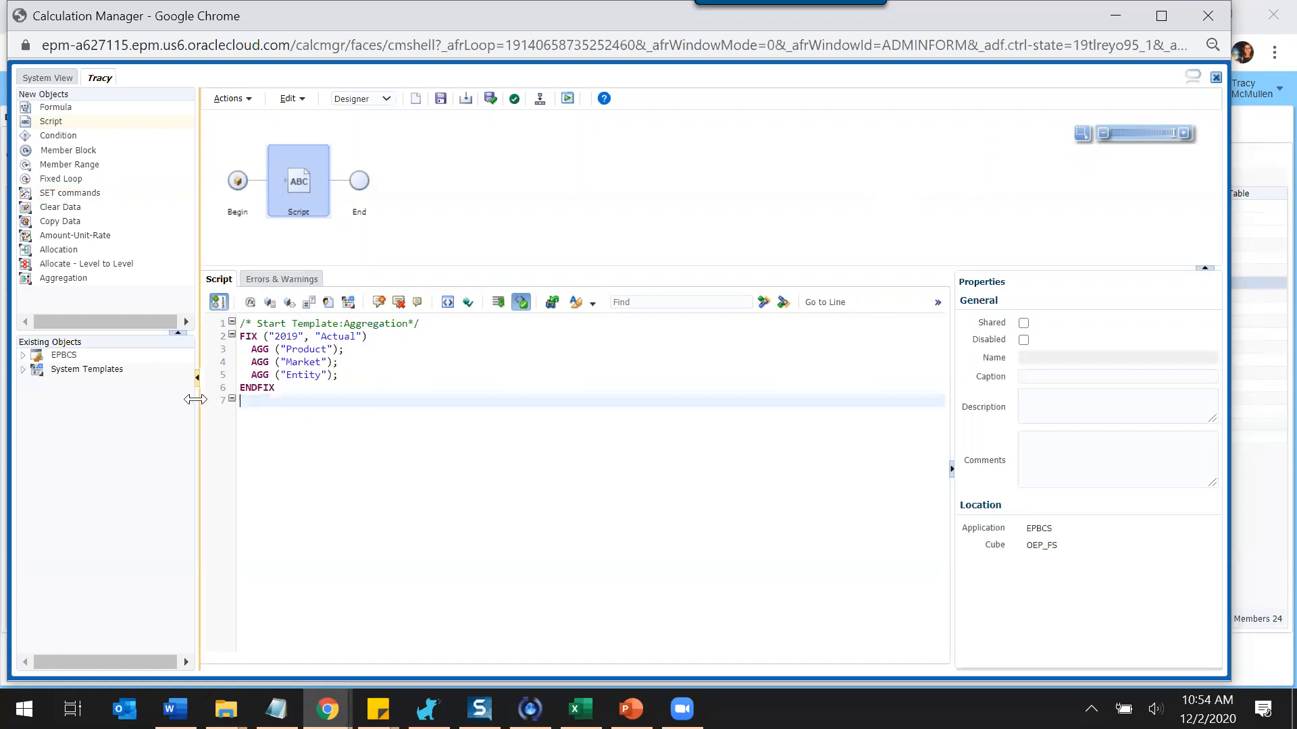
drag(432, 326, 179, 326)
key(Delete)
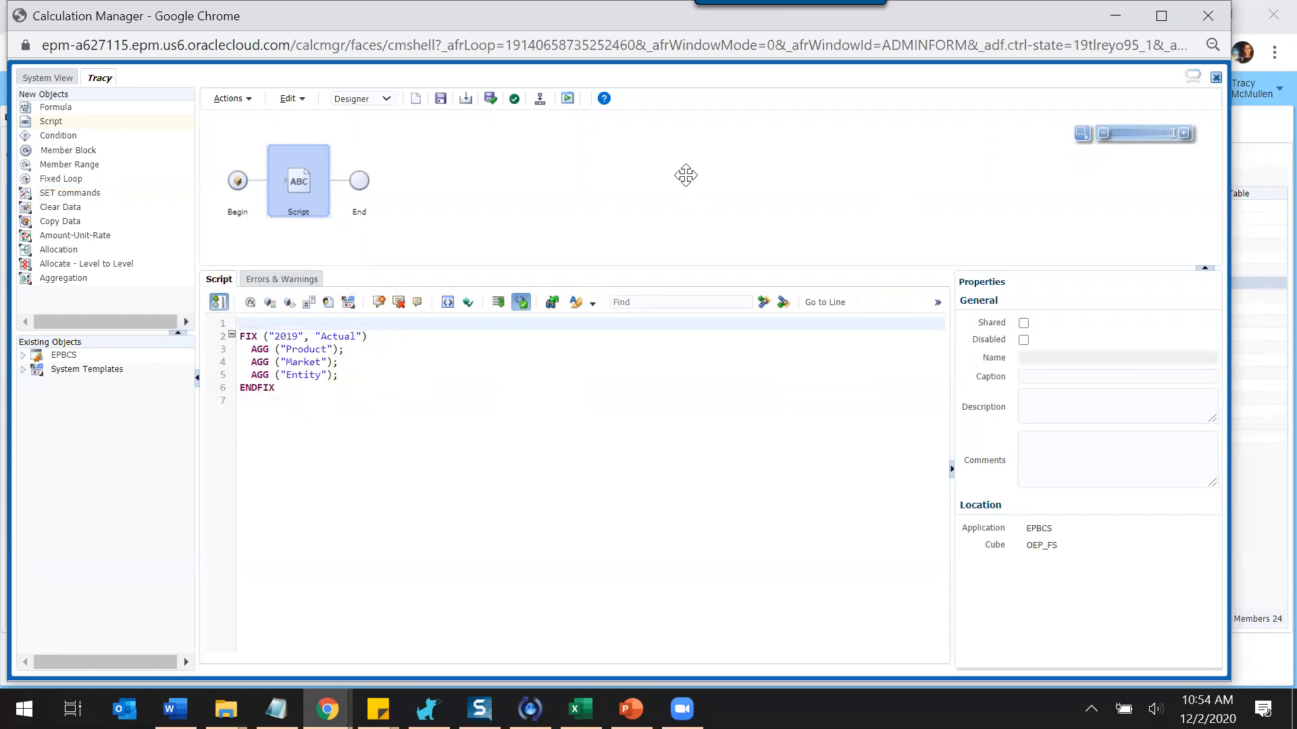
- Combine the aggregations into one AGG statement for "Product", "Market" and "Entity", and delete the separate Market and Entity lines
click(337, 349)
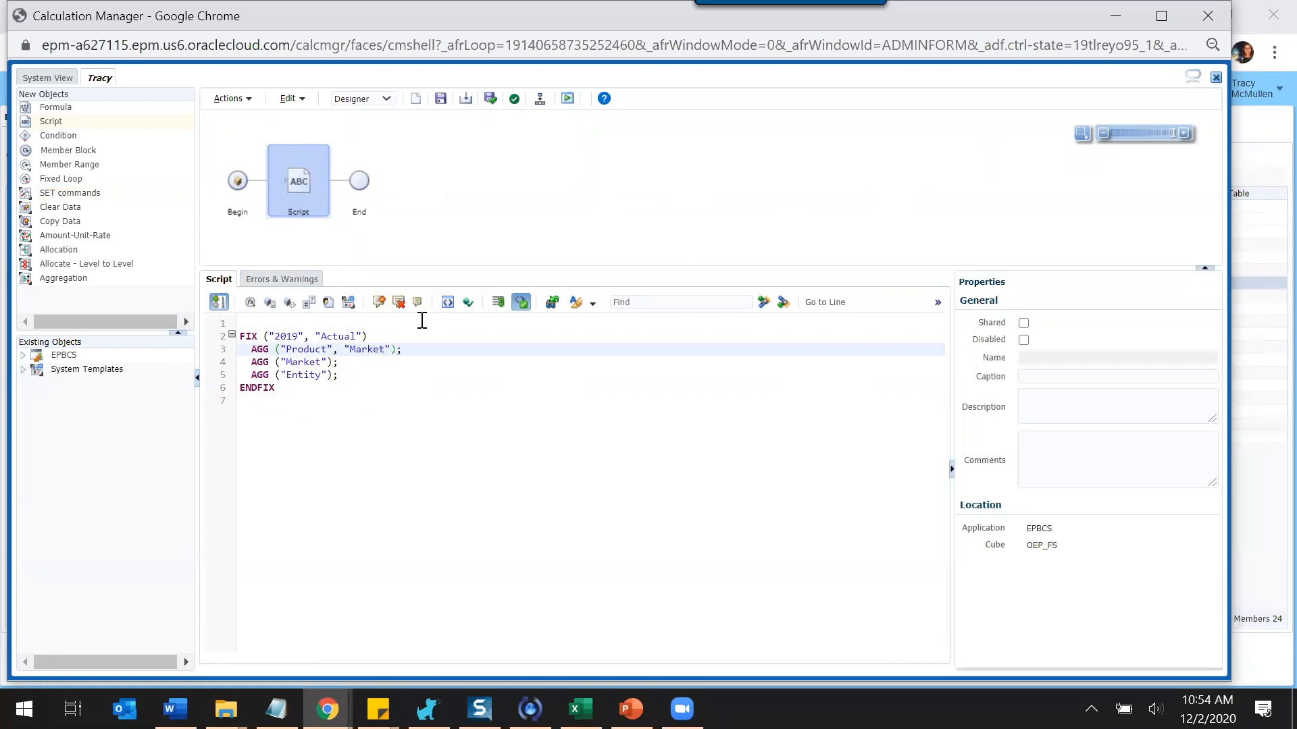
text(ity)
drag(368, 373, 207, 367)
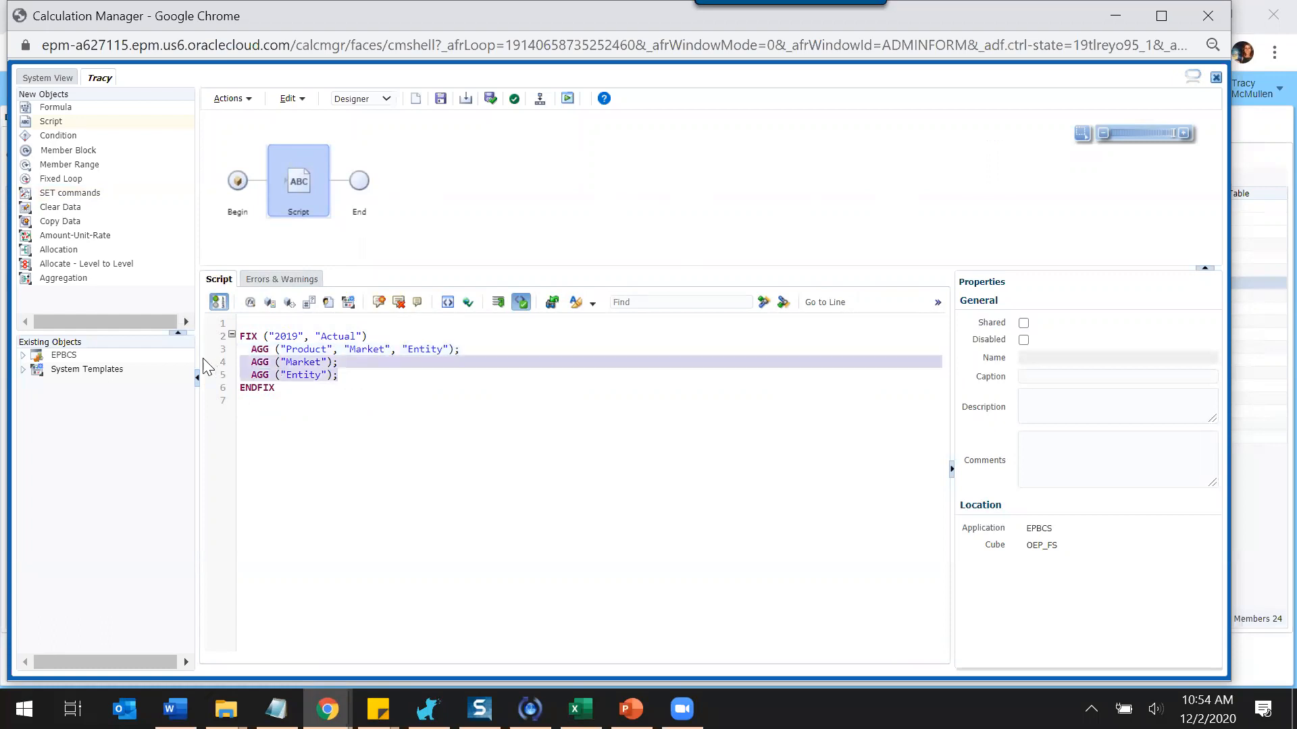
key(Delete)
key(Delete)
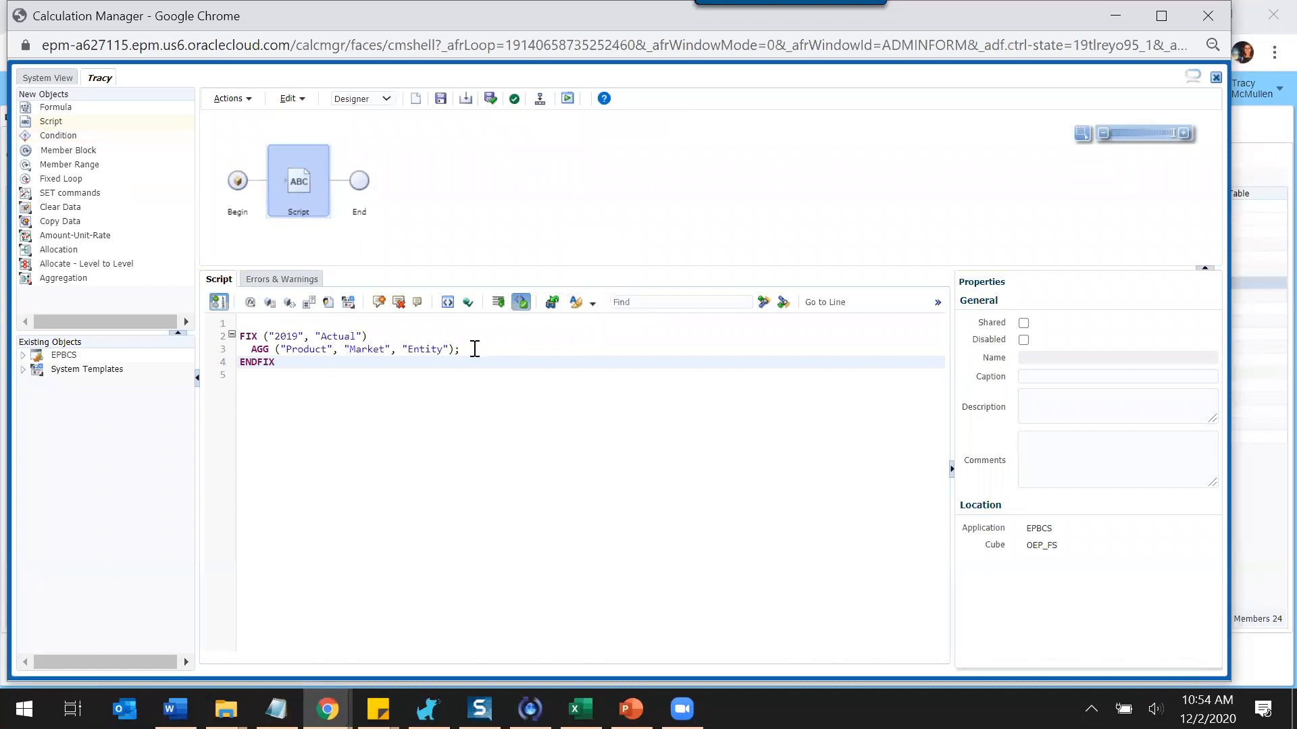
- Insert the formula "Revenue" = "Units"*"Rate"; on a new line above the AGG statement and highlight it
click(414, 331)
key(Return)
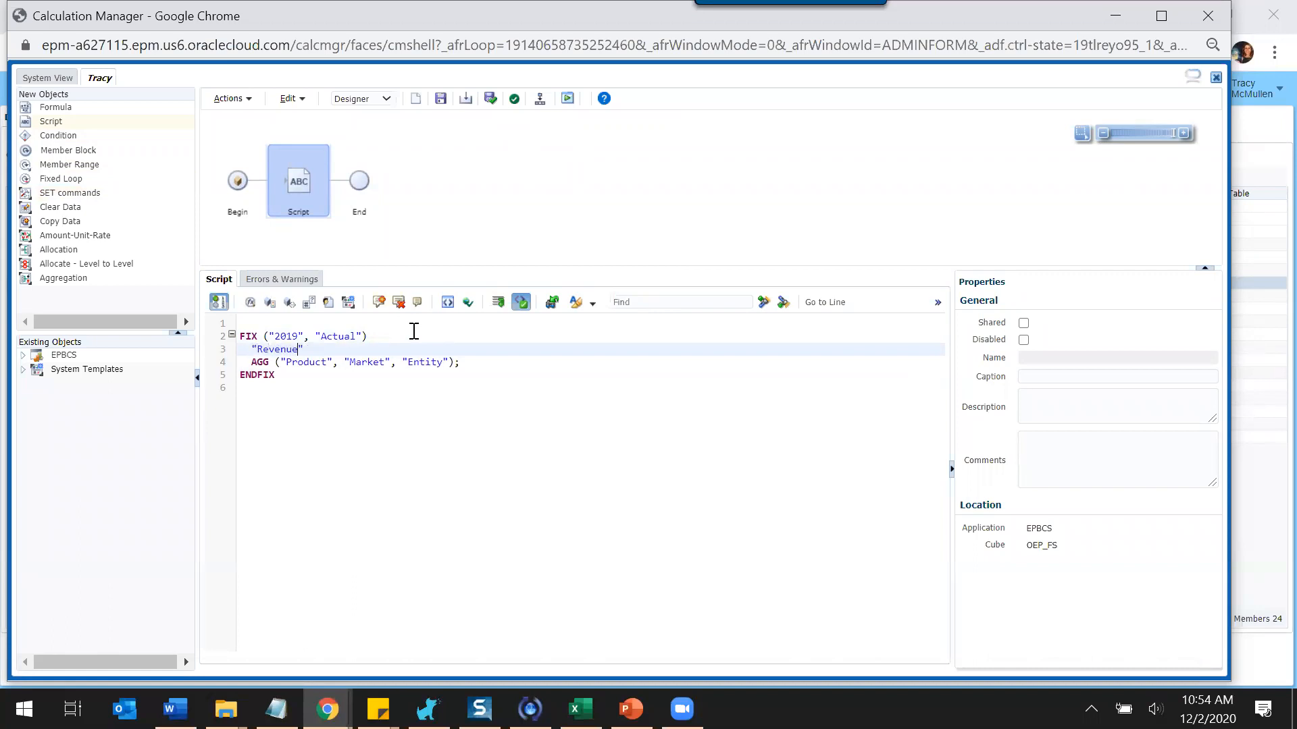
text(Units"*)
key(BackSpace)
text("Rate";)
drag(409, 350, 208, 355)
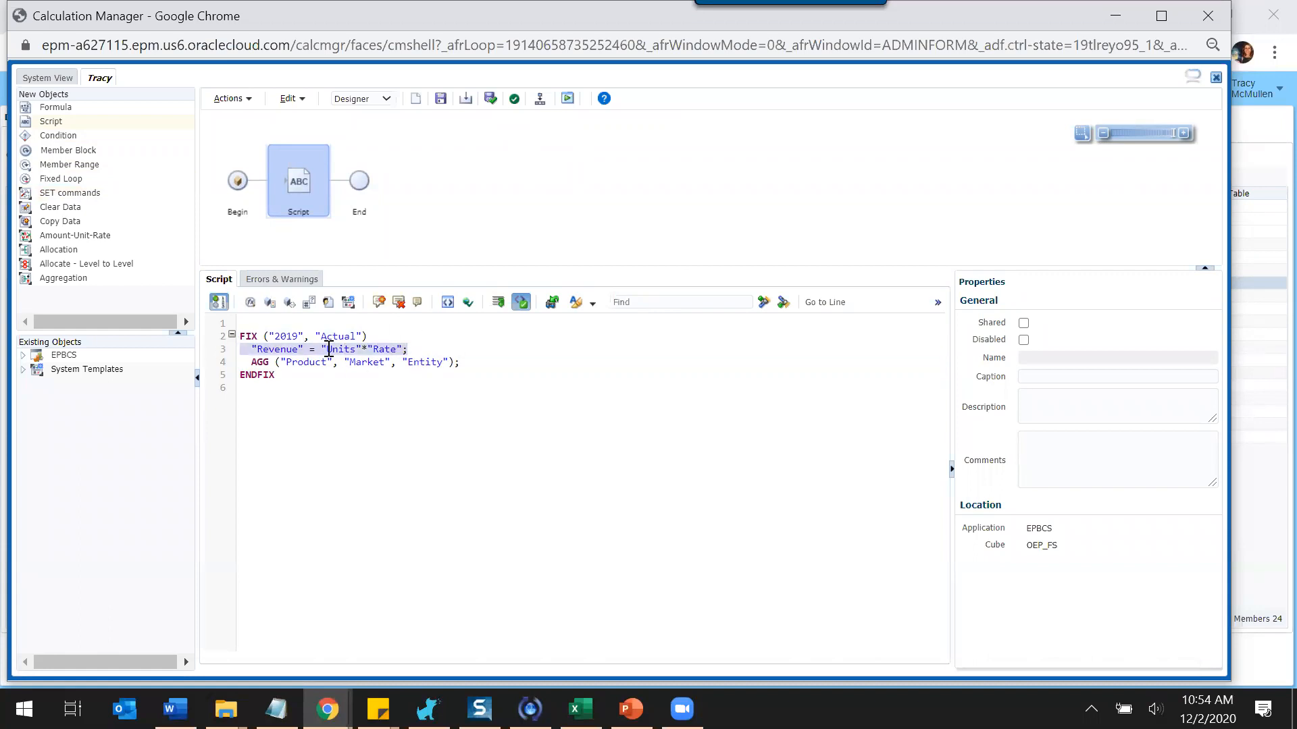
- Insert a "Revenue" member line directly below the FIX statement and set the FIX scenario to "Forecast"
click(387, 334)
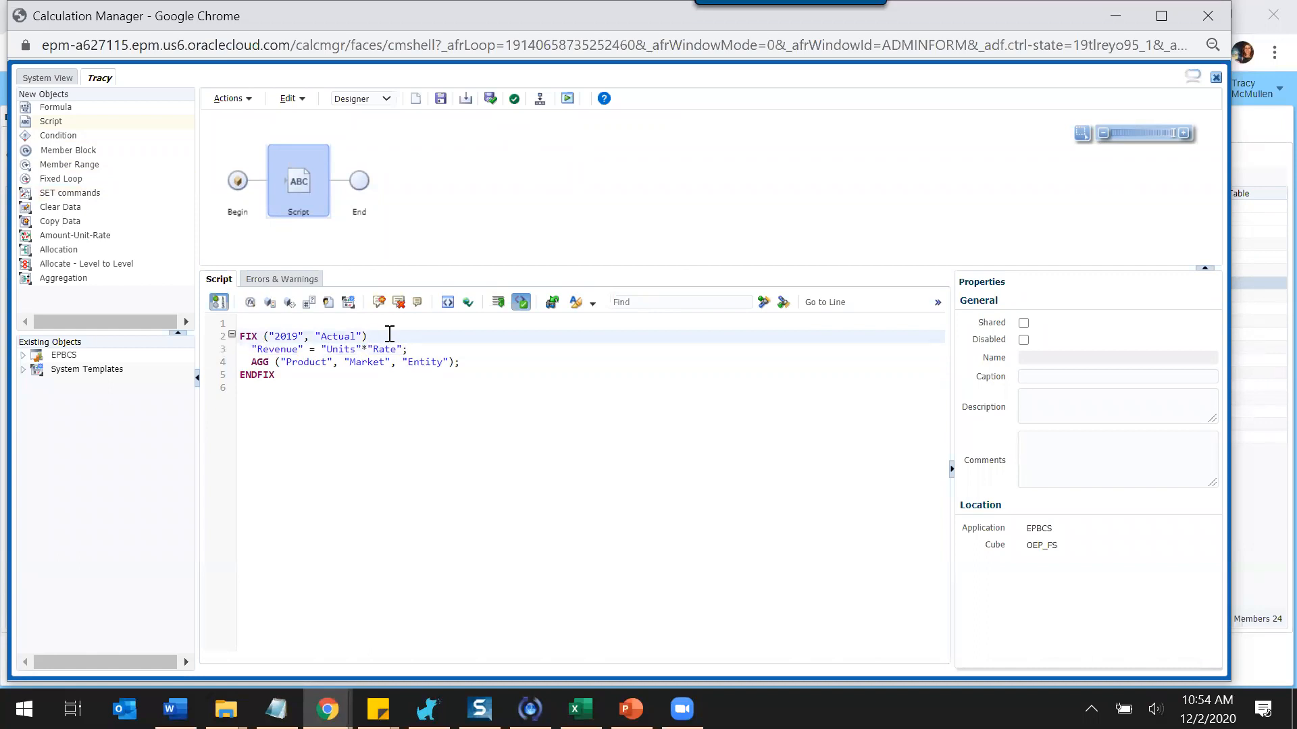
key(Return)
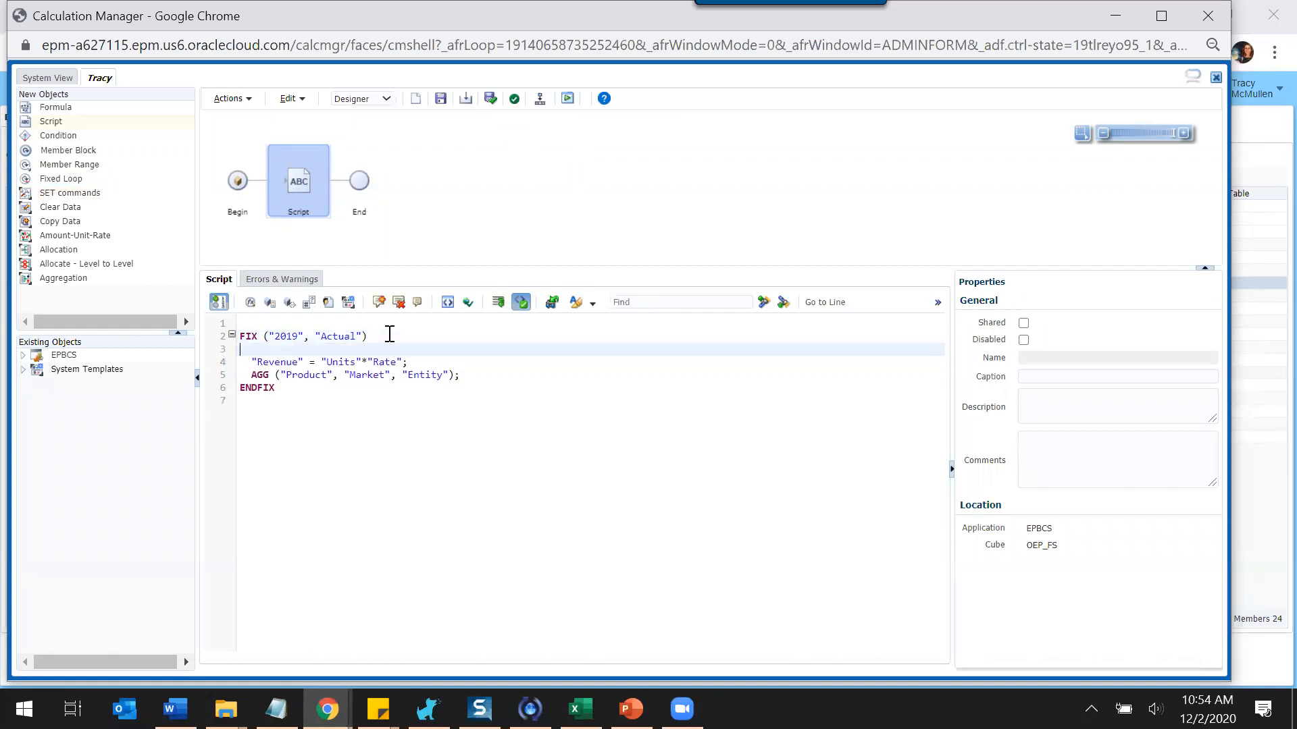
text("Revenue)
double_click(341, 336)
text(Forecast)
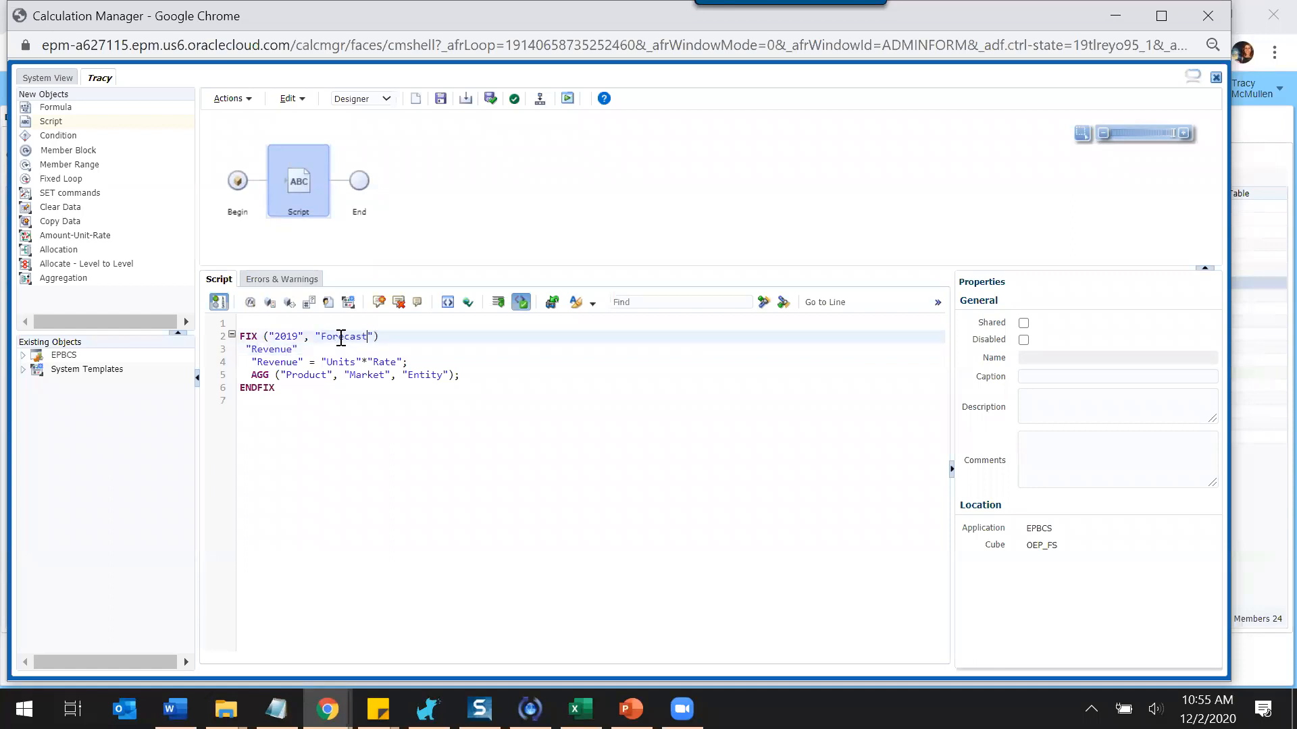
- Add an empty pair of parentheses on a new line below the "Revenue" member line and highlight the whole script
click(317, 349)
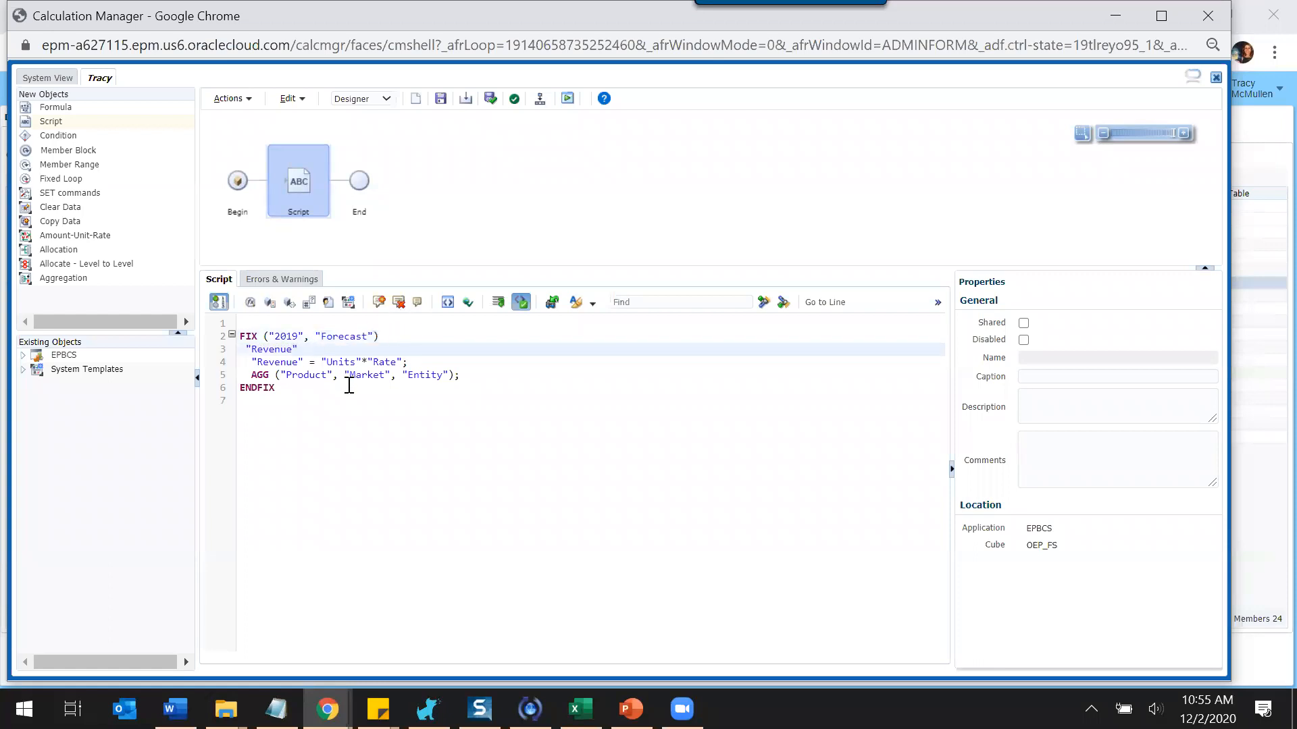
key(Return)
text(())
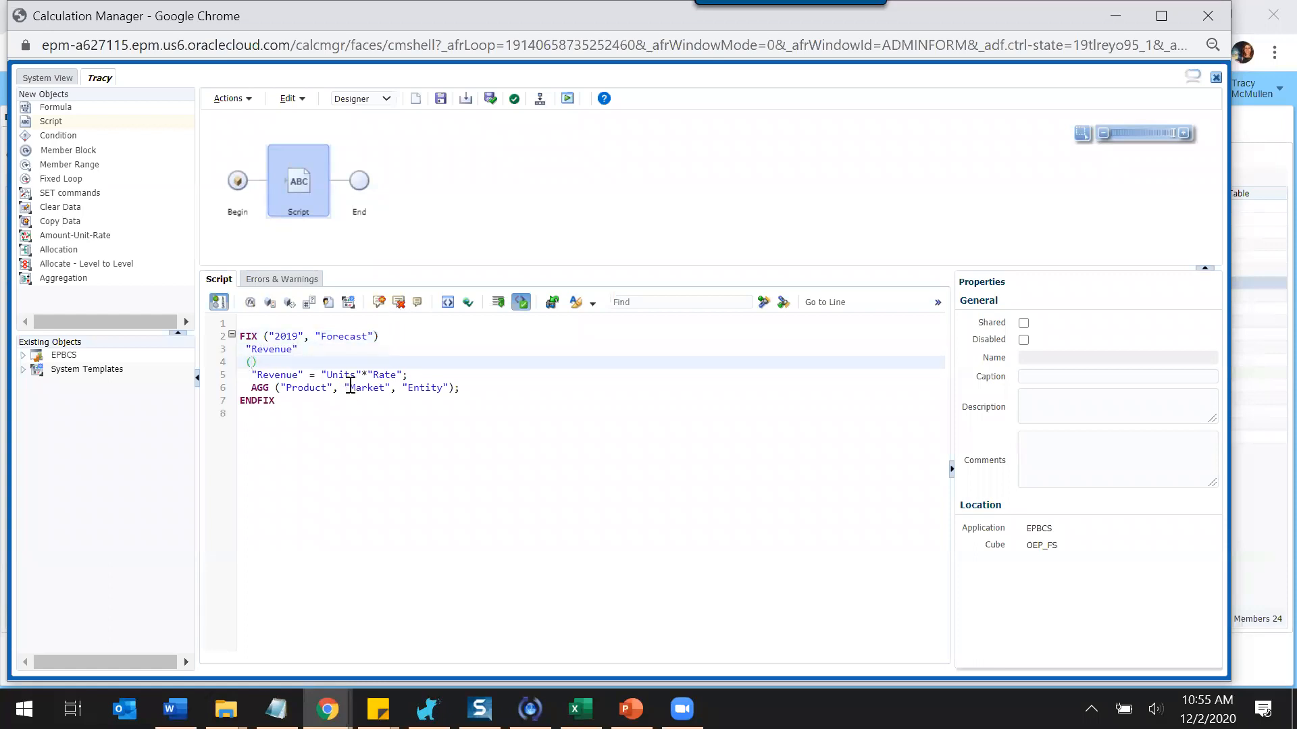
text(If)
key(BackSpace)
key(BackSpace)
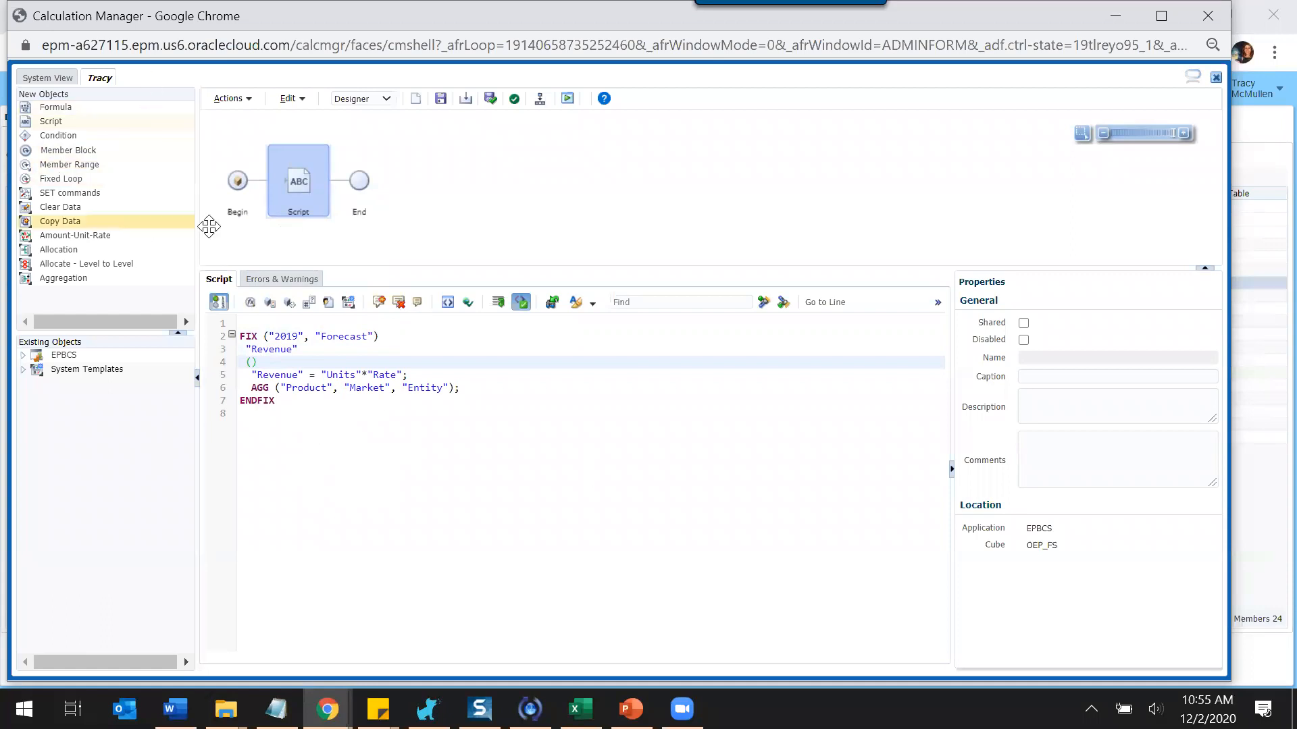
drag(298, 402, 242, 317)
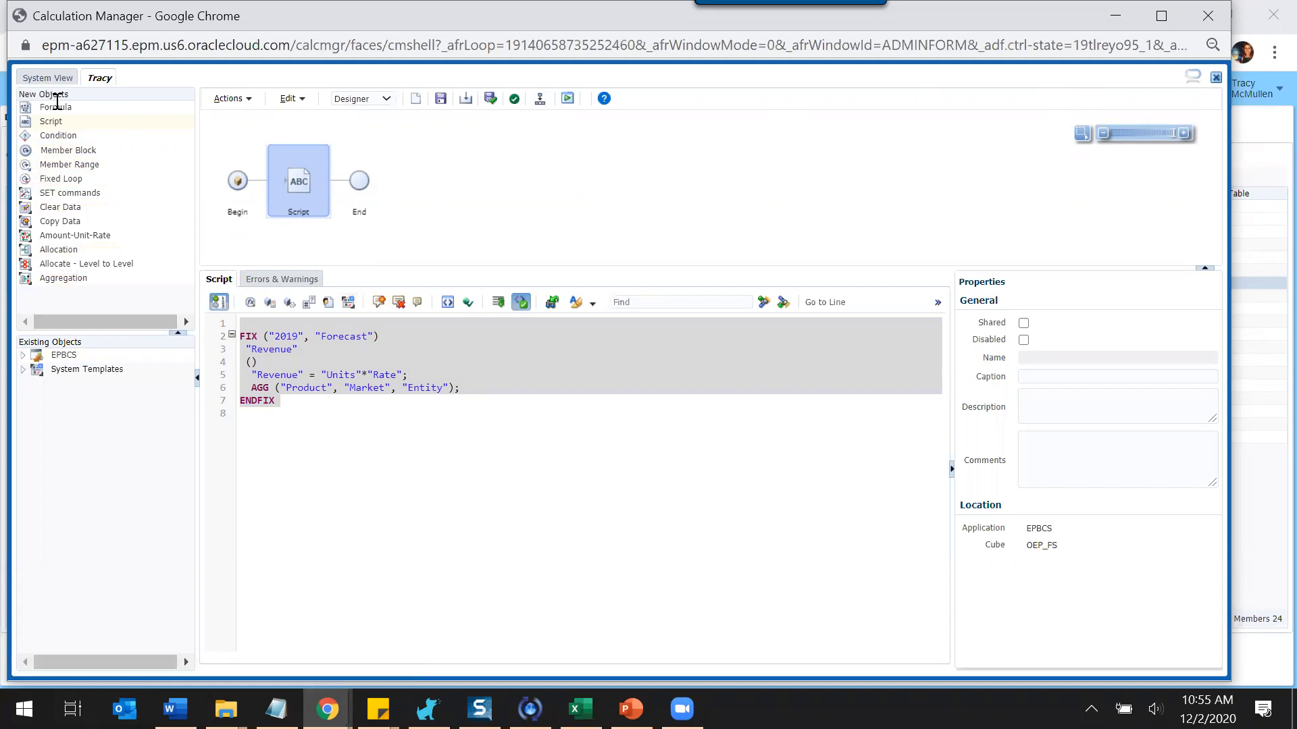
- Open the OPF_Rollup Projects ruleset from the EPBCS application's RuleSets in the System View and dismiss the notice
click(46, 79)
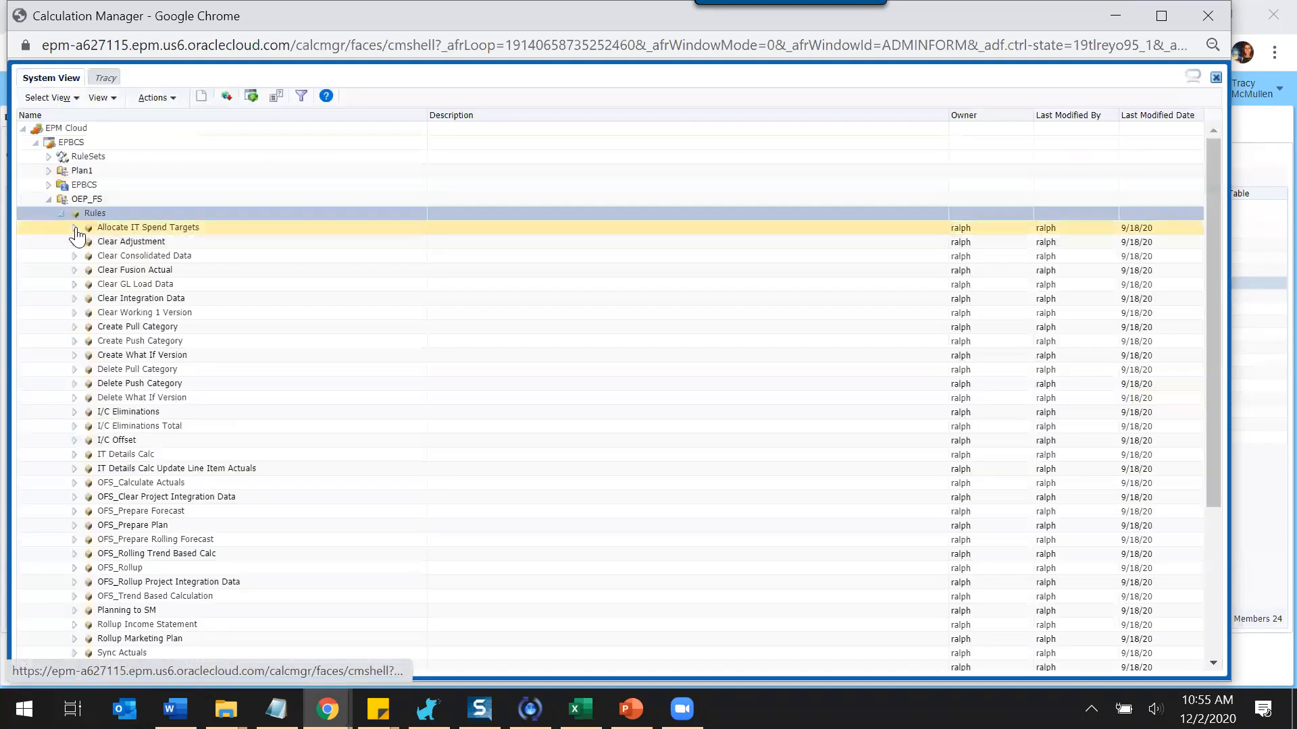
click(48, 156)
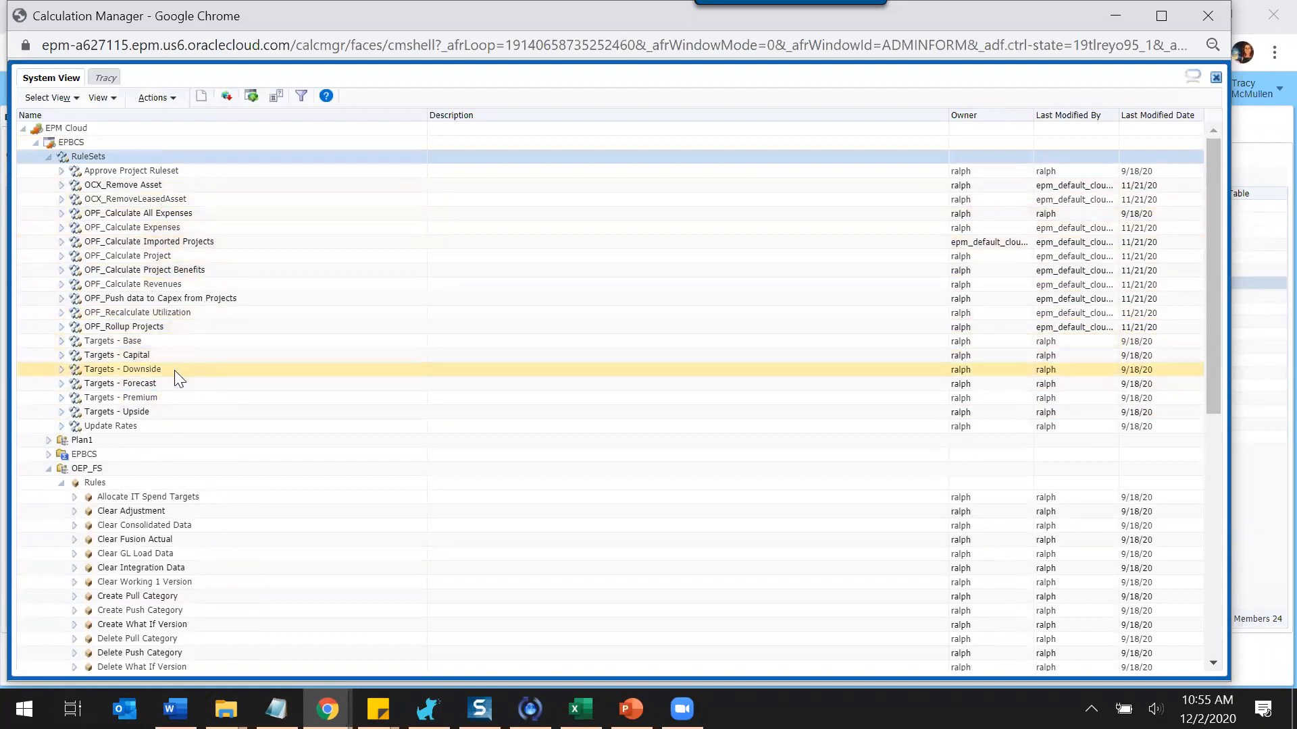
double_click(175, 327)
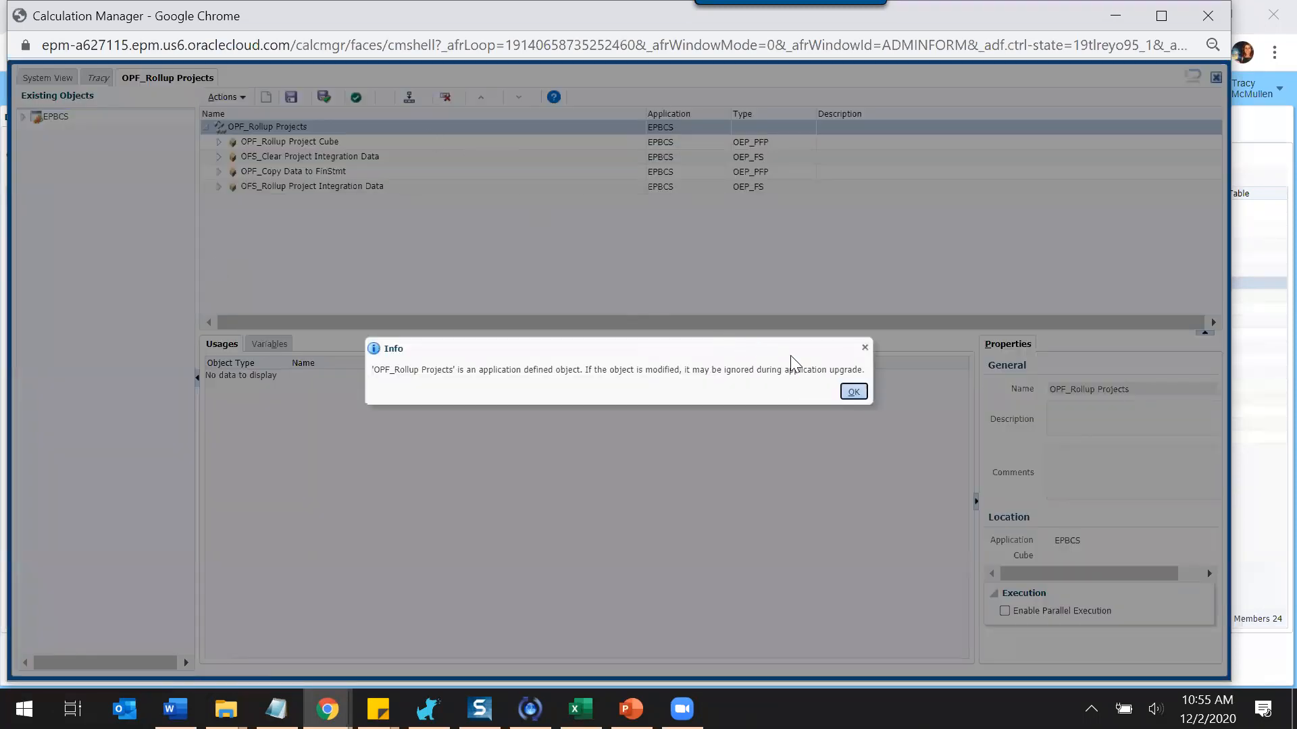
click(854, 392)
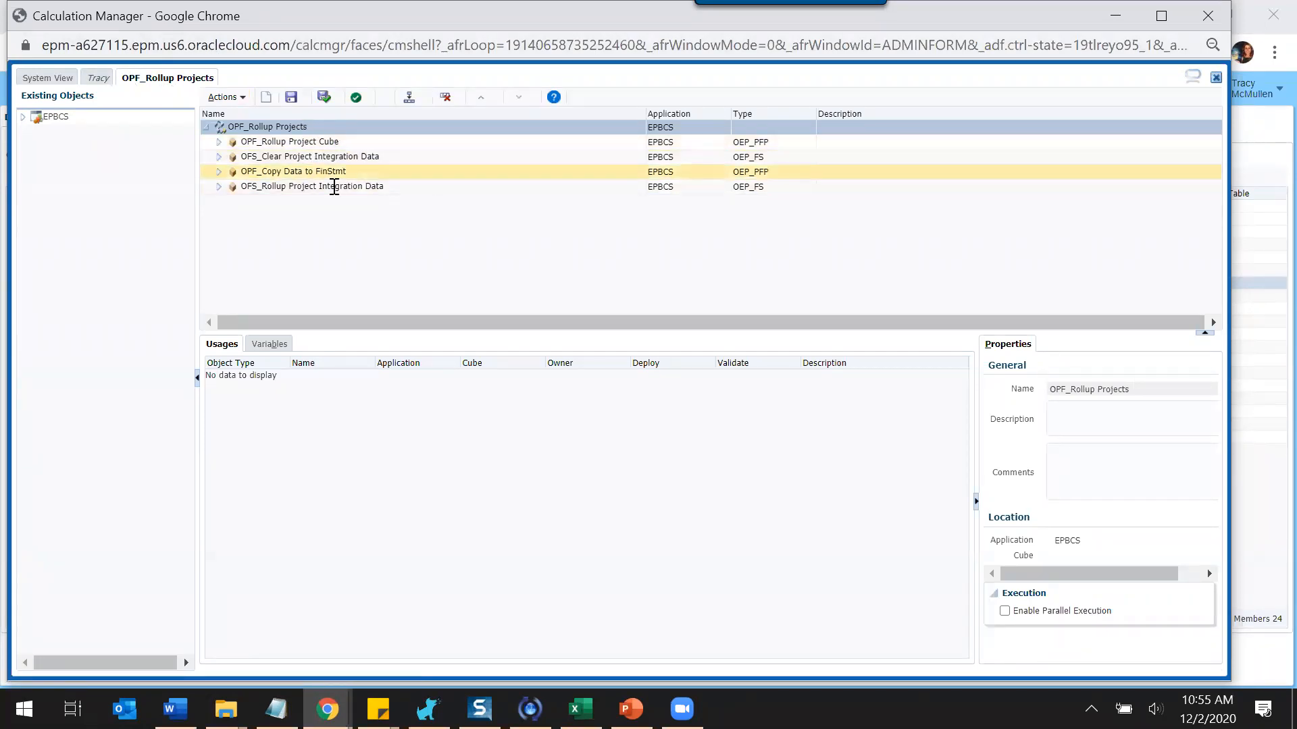
- Examine the individual rules in the OPF_Rollup Projects ruleset and close the ruleset
click(395, 185)
click(394, 172)
click(394, 156)
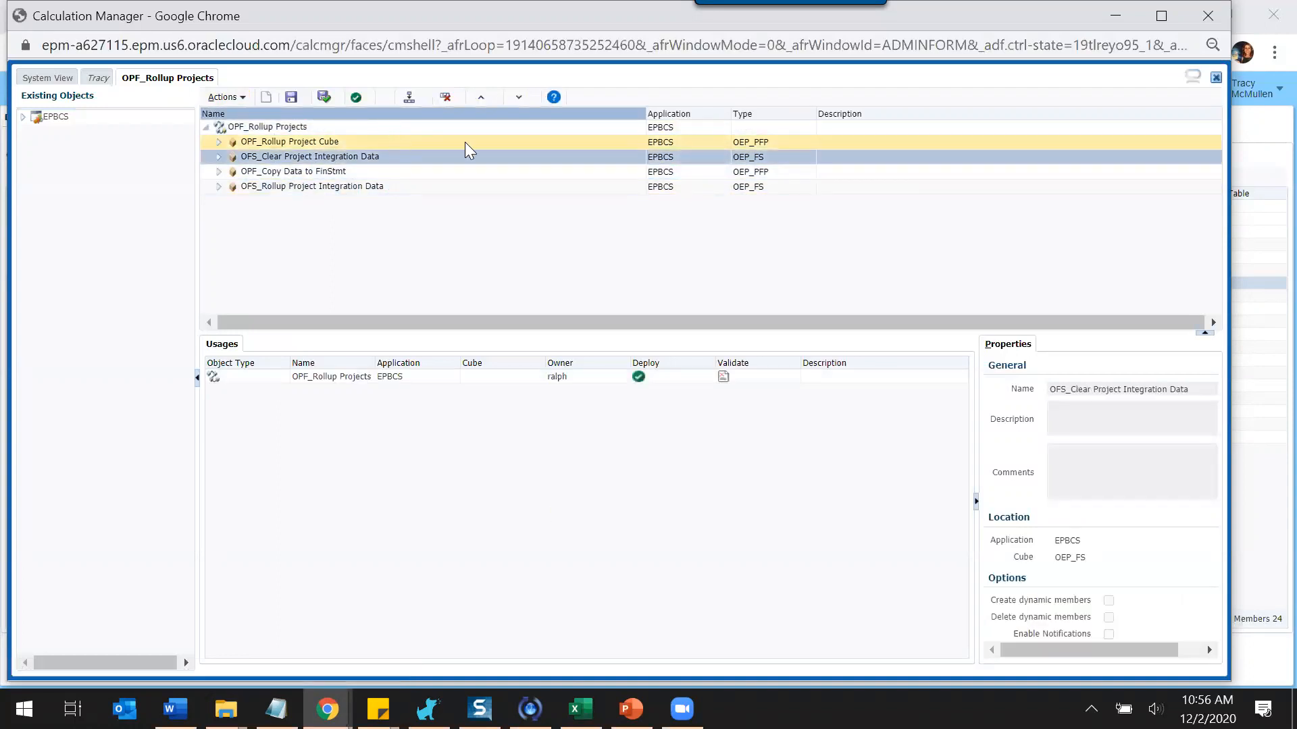
click(1216, 78)
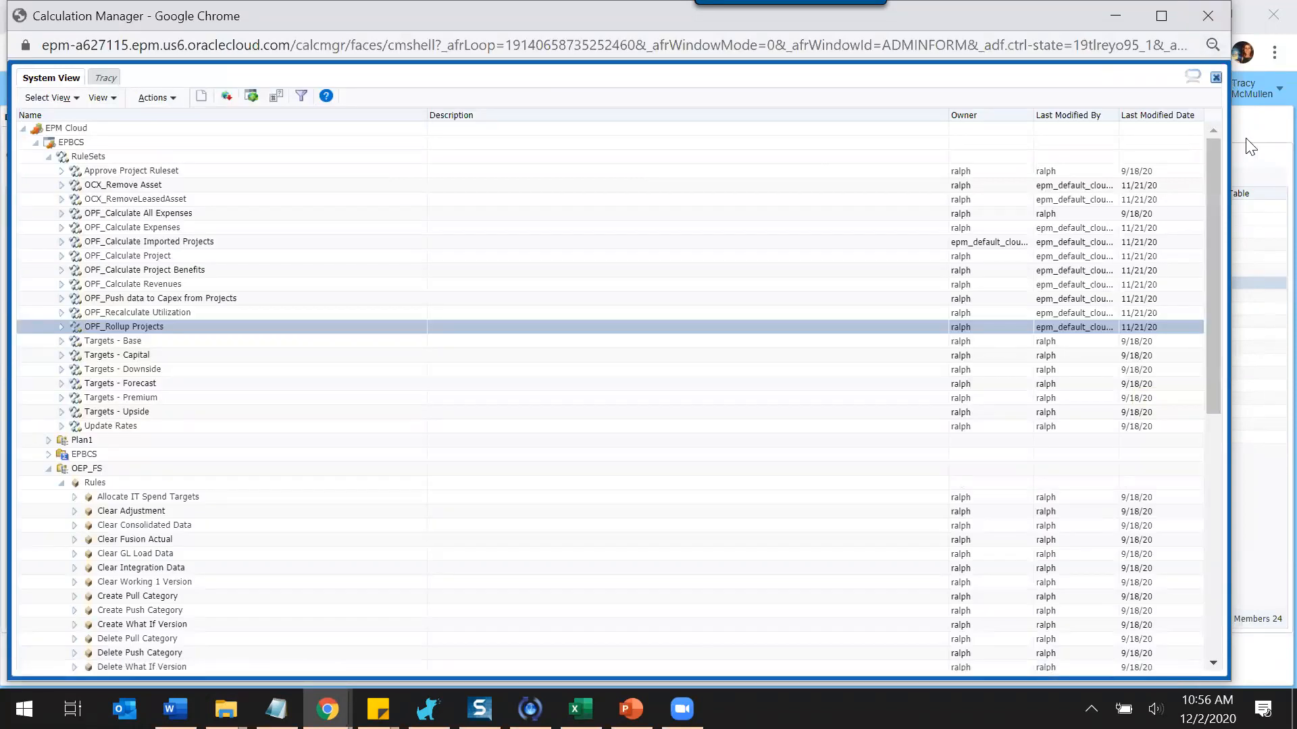
- Return to the EPM Cloud Planning home page and look through the Navigator's full set of links
click(1268, 132)
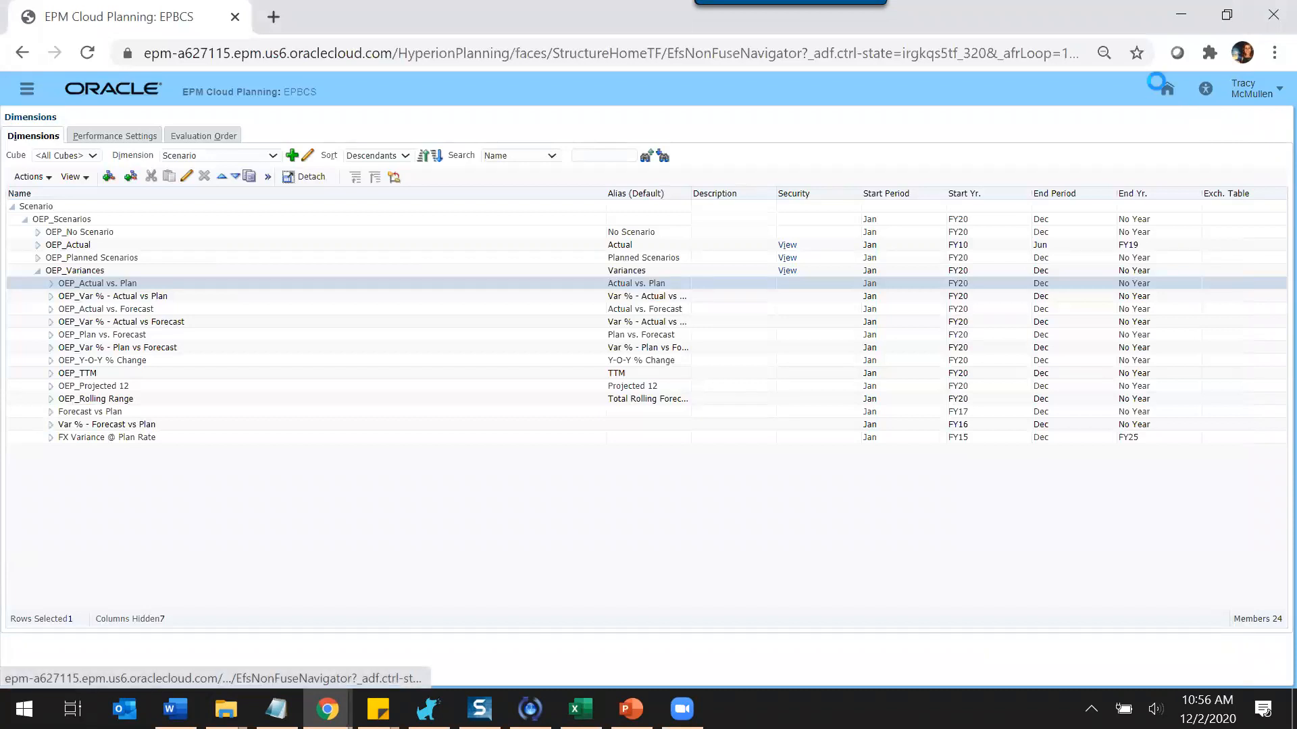
click(1157, 81)
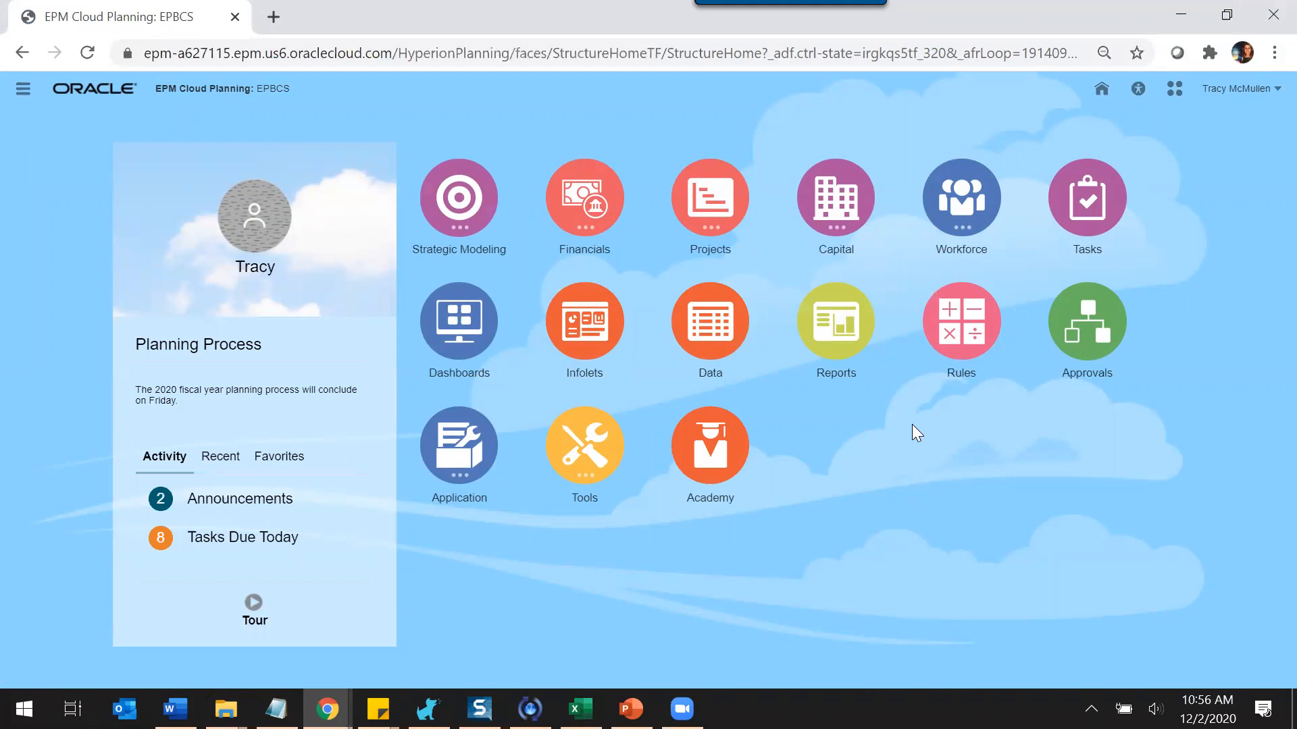
click(23, 90)
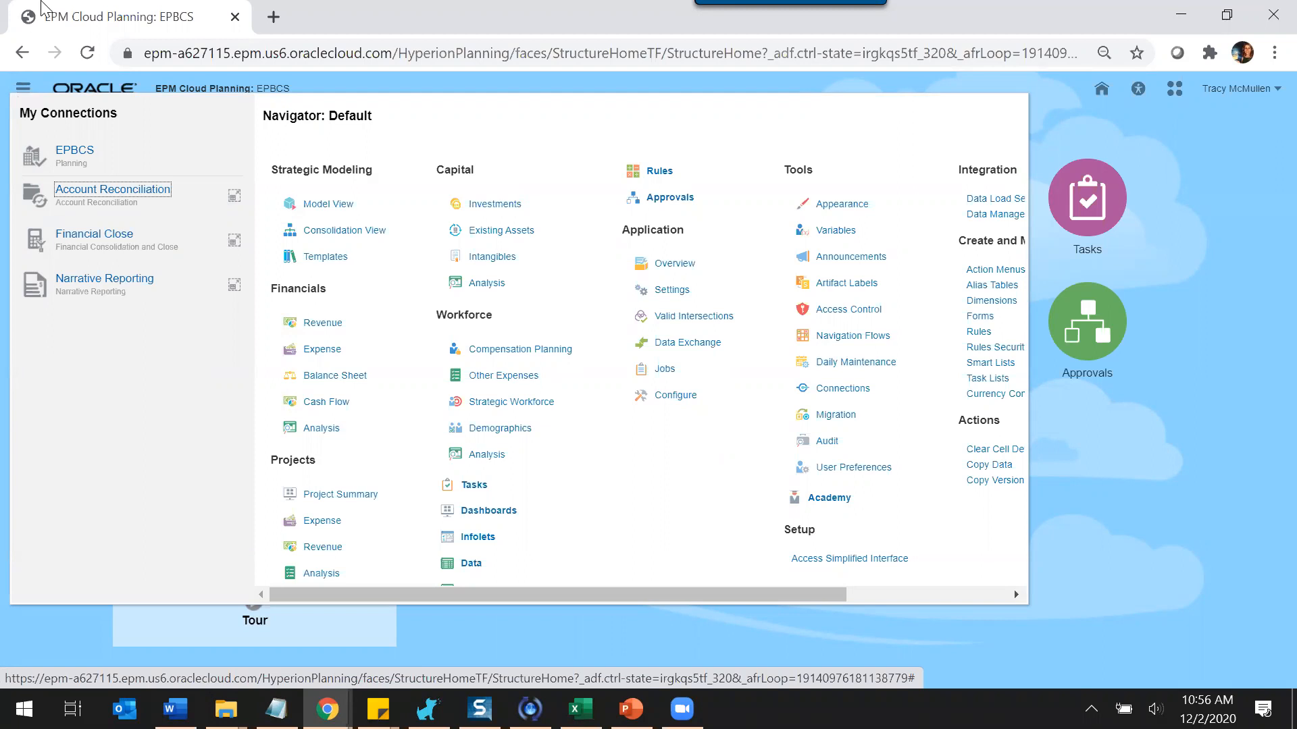
click(911, 597)
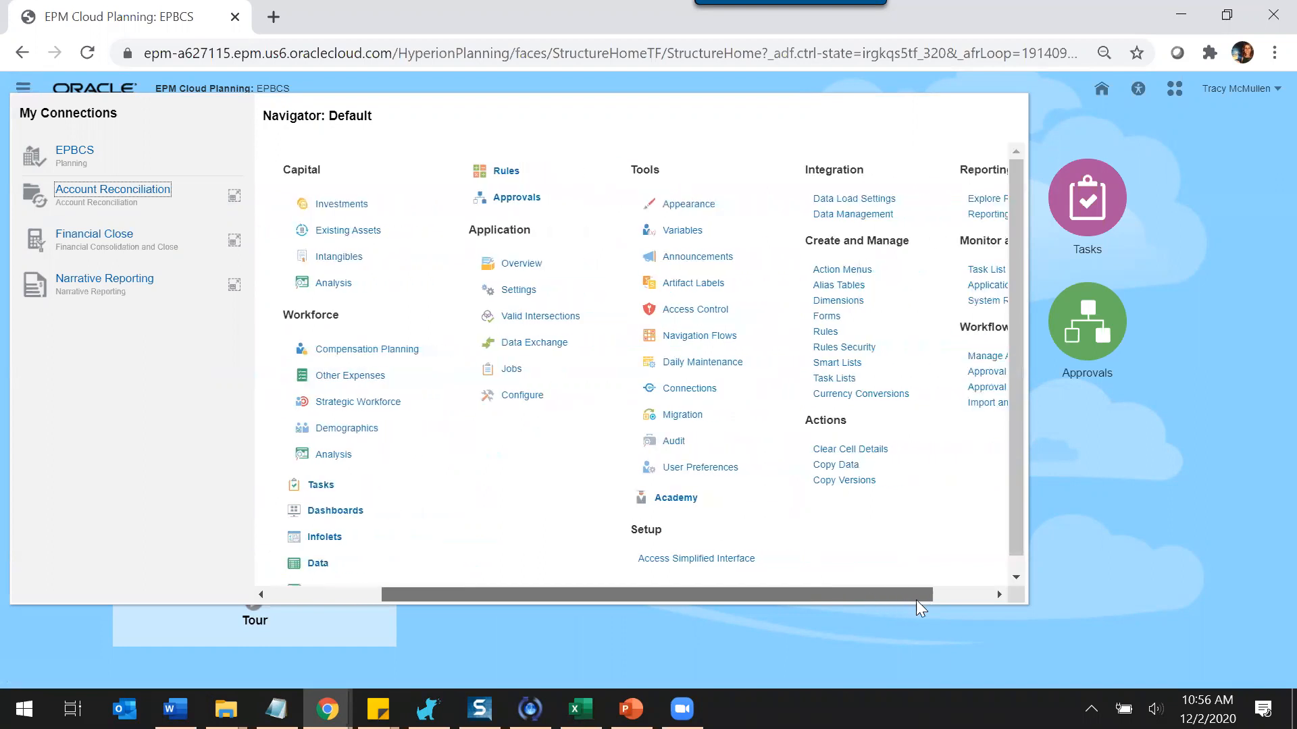
drag(973, 599, 657, 612)
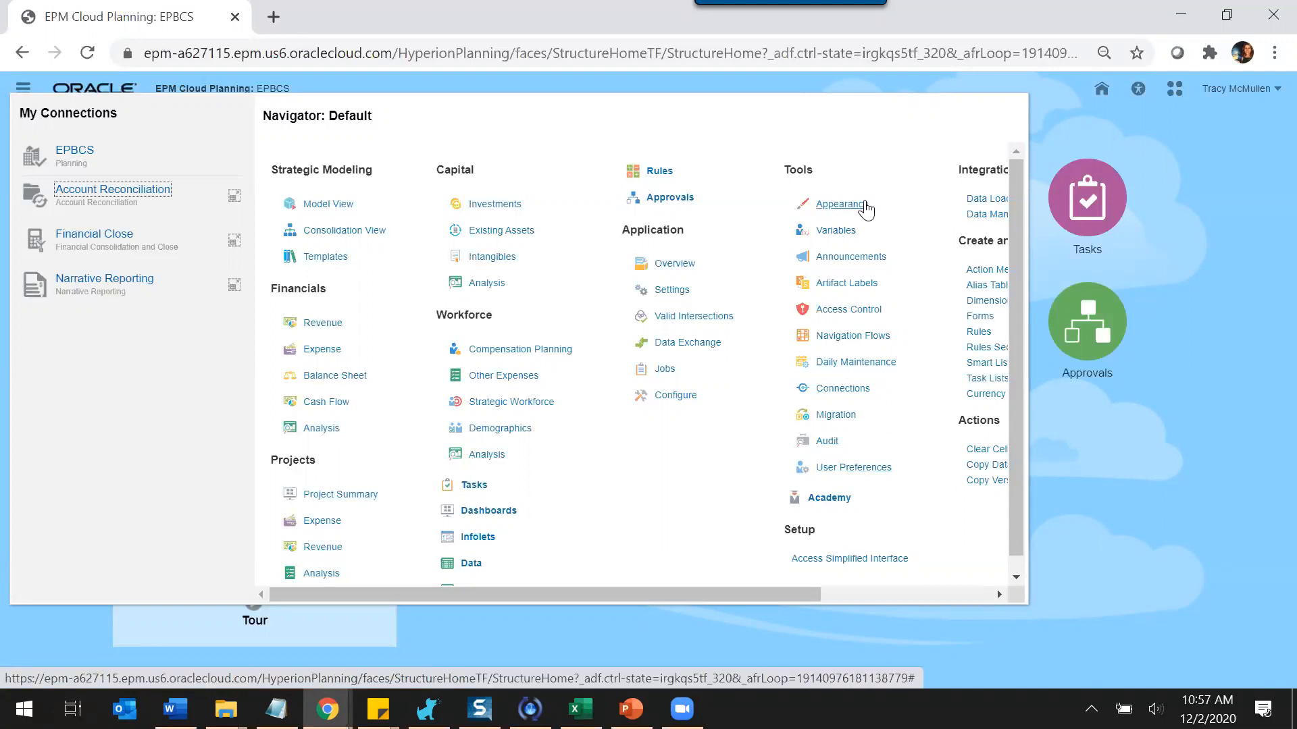
- Review the logo, background image and theme options in the Appearance settings, then return to the home page
click(840, 202)
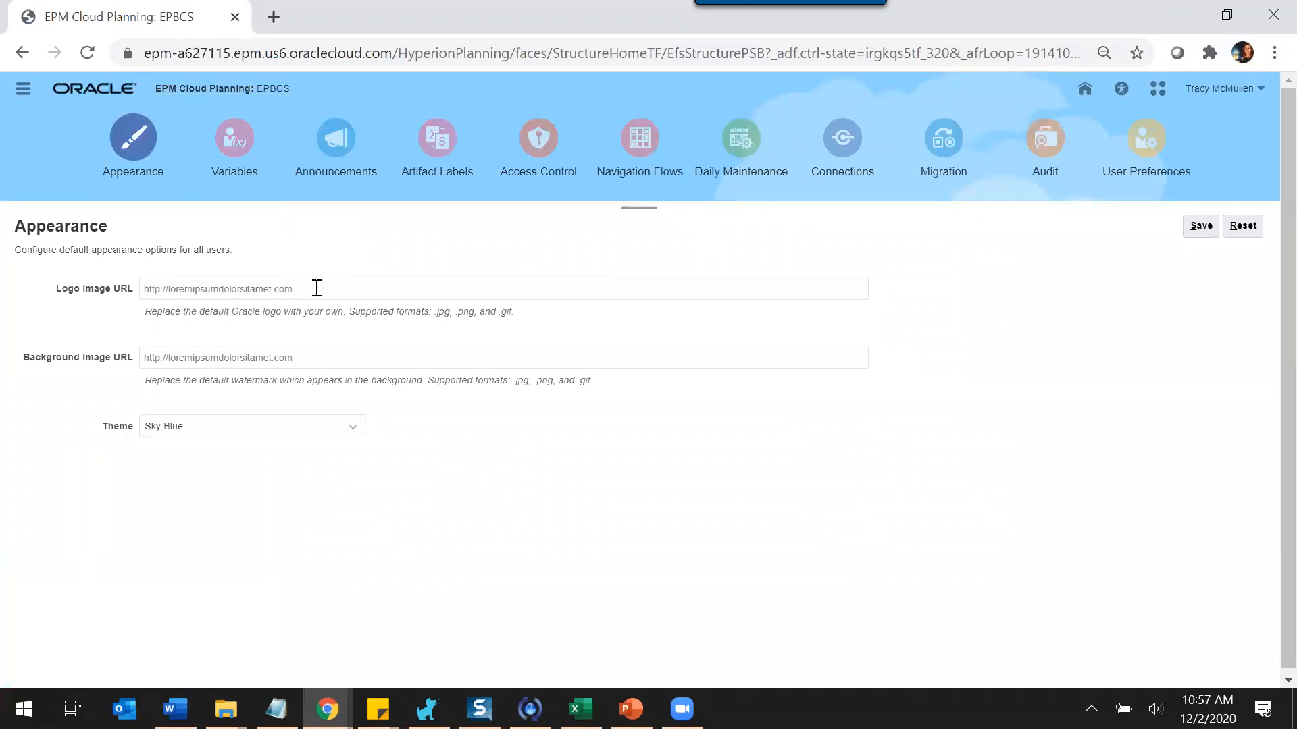
click(353, 286)
click(603, 260)
click(235, 432)
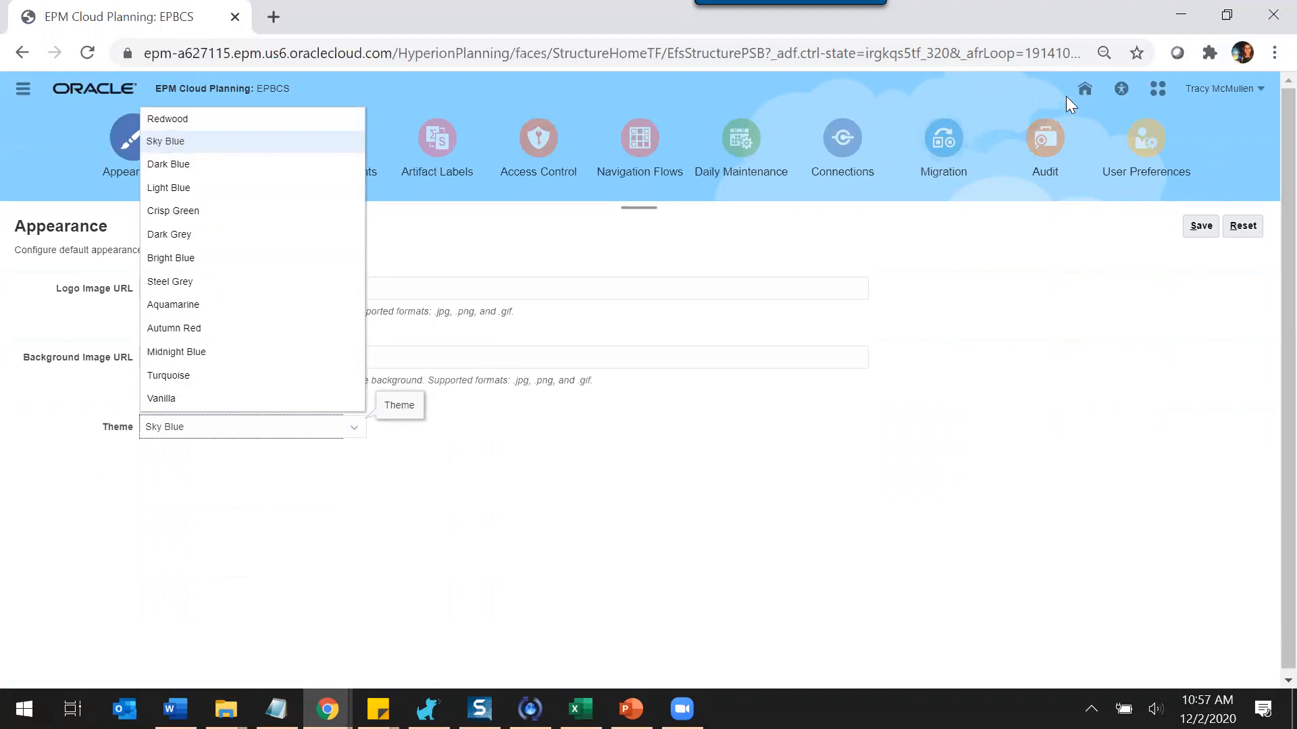
click(1085, 88)
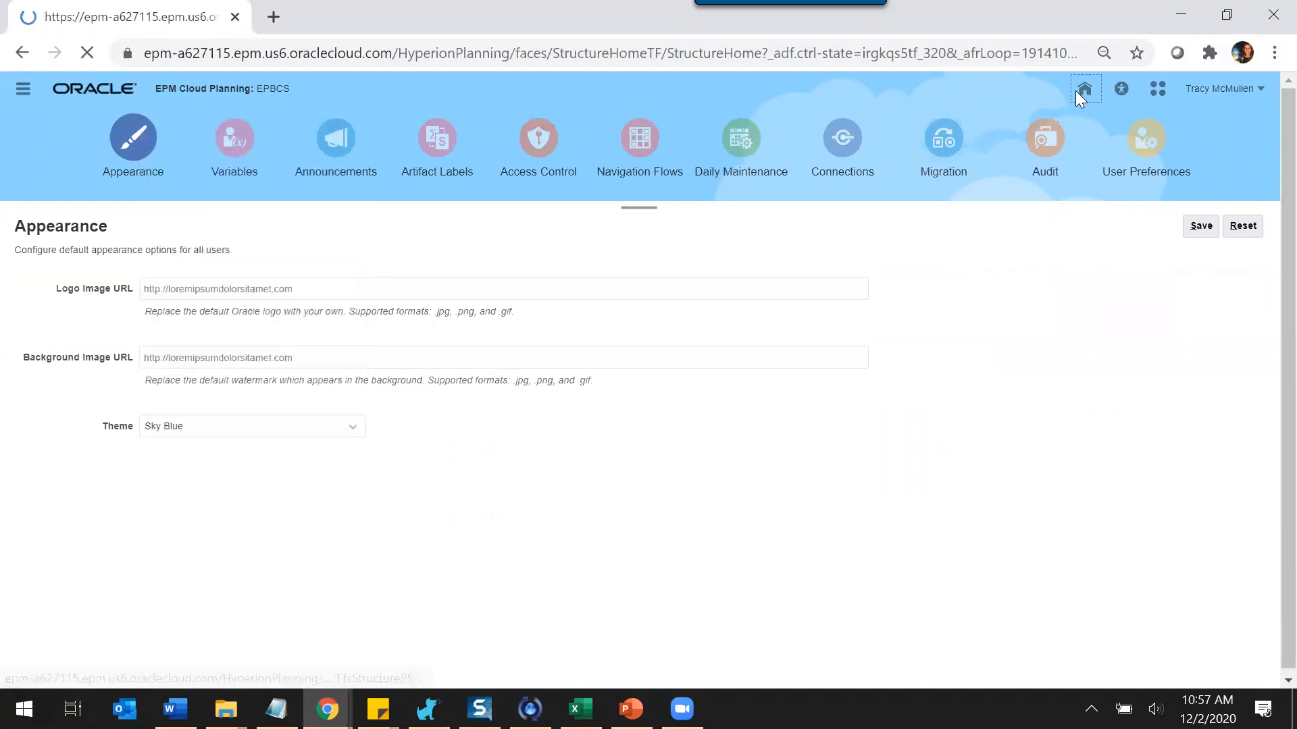